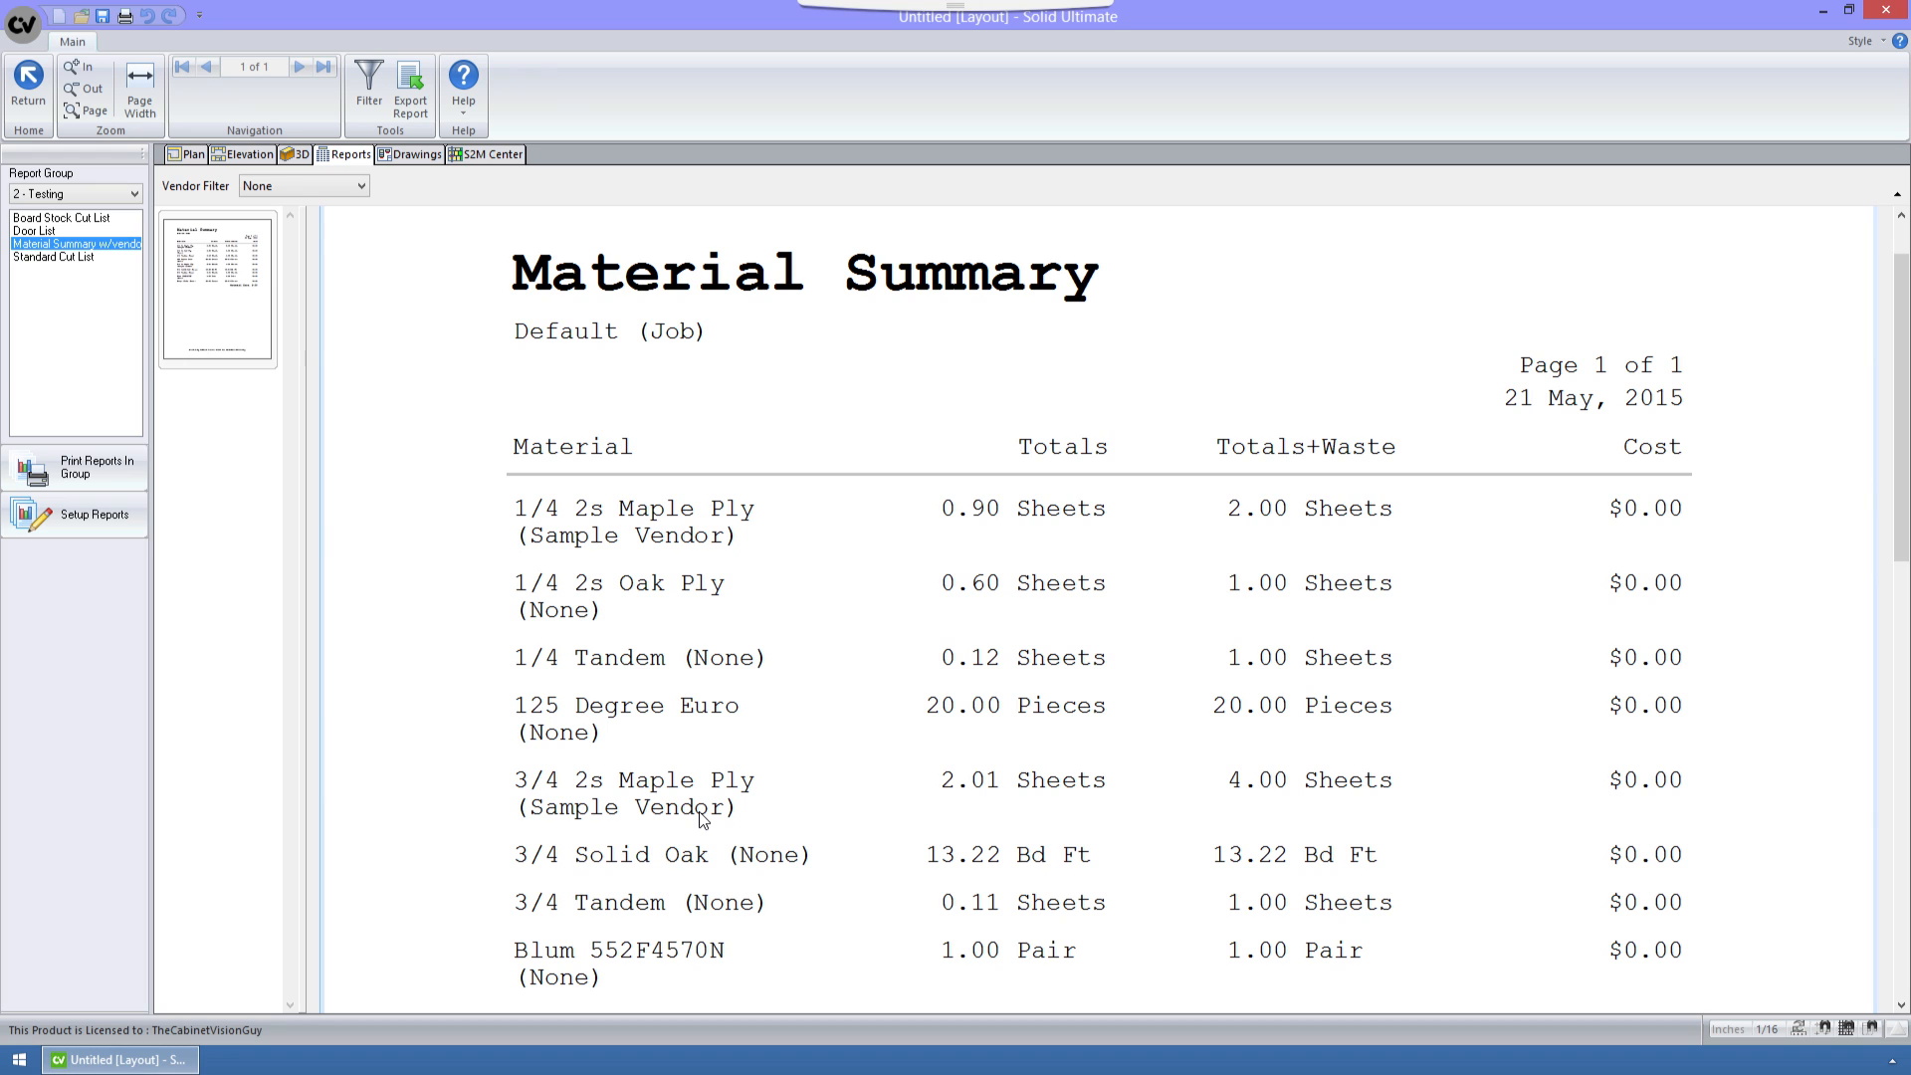
Generate the Material Summary w/vendor report with the vendor filter set to Sample Vendor and view it at page width.
click(103, 245)
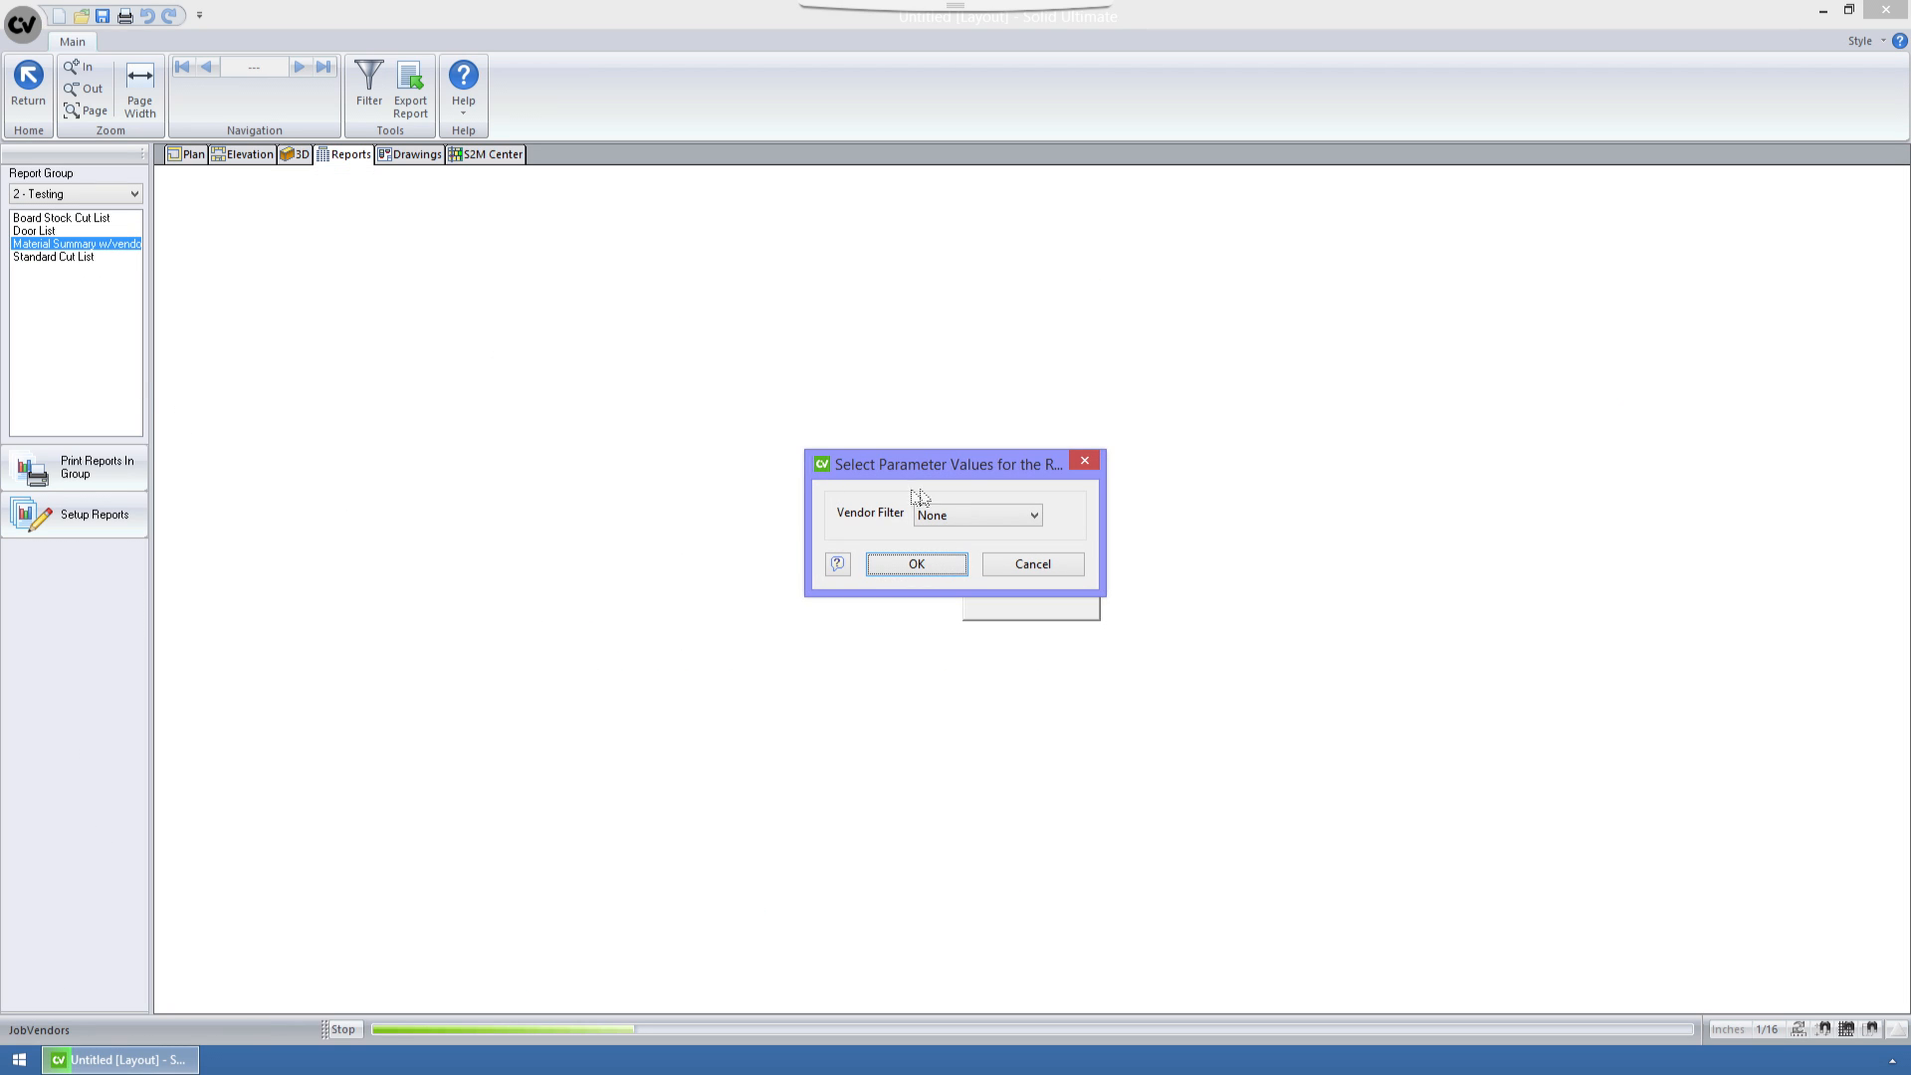
click(999, 509)
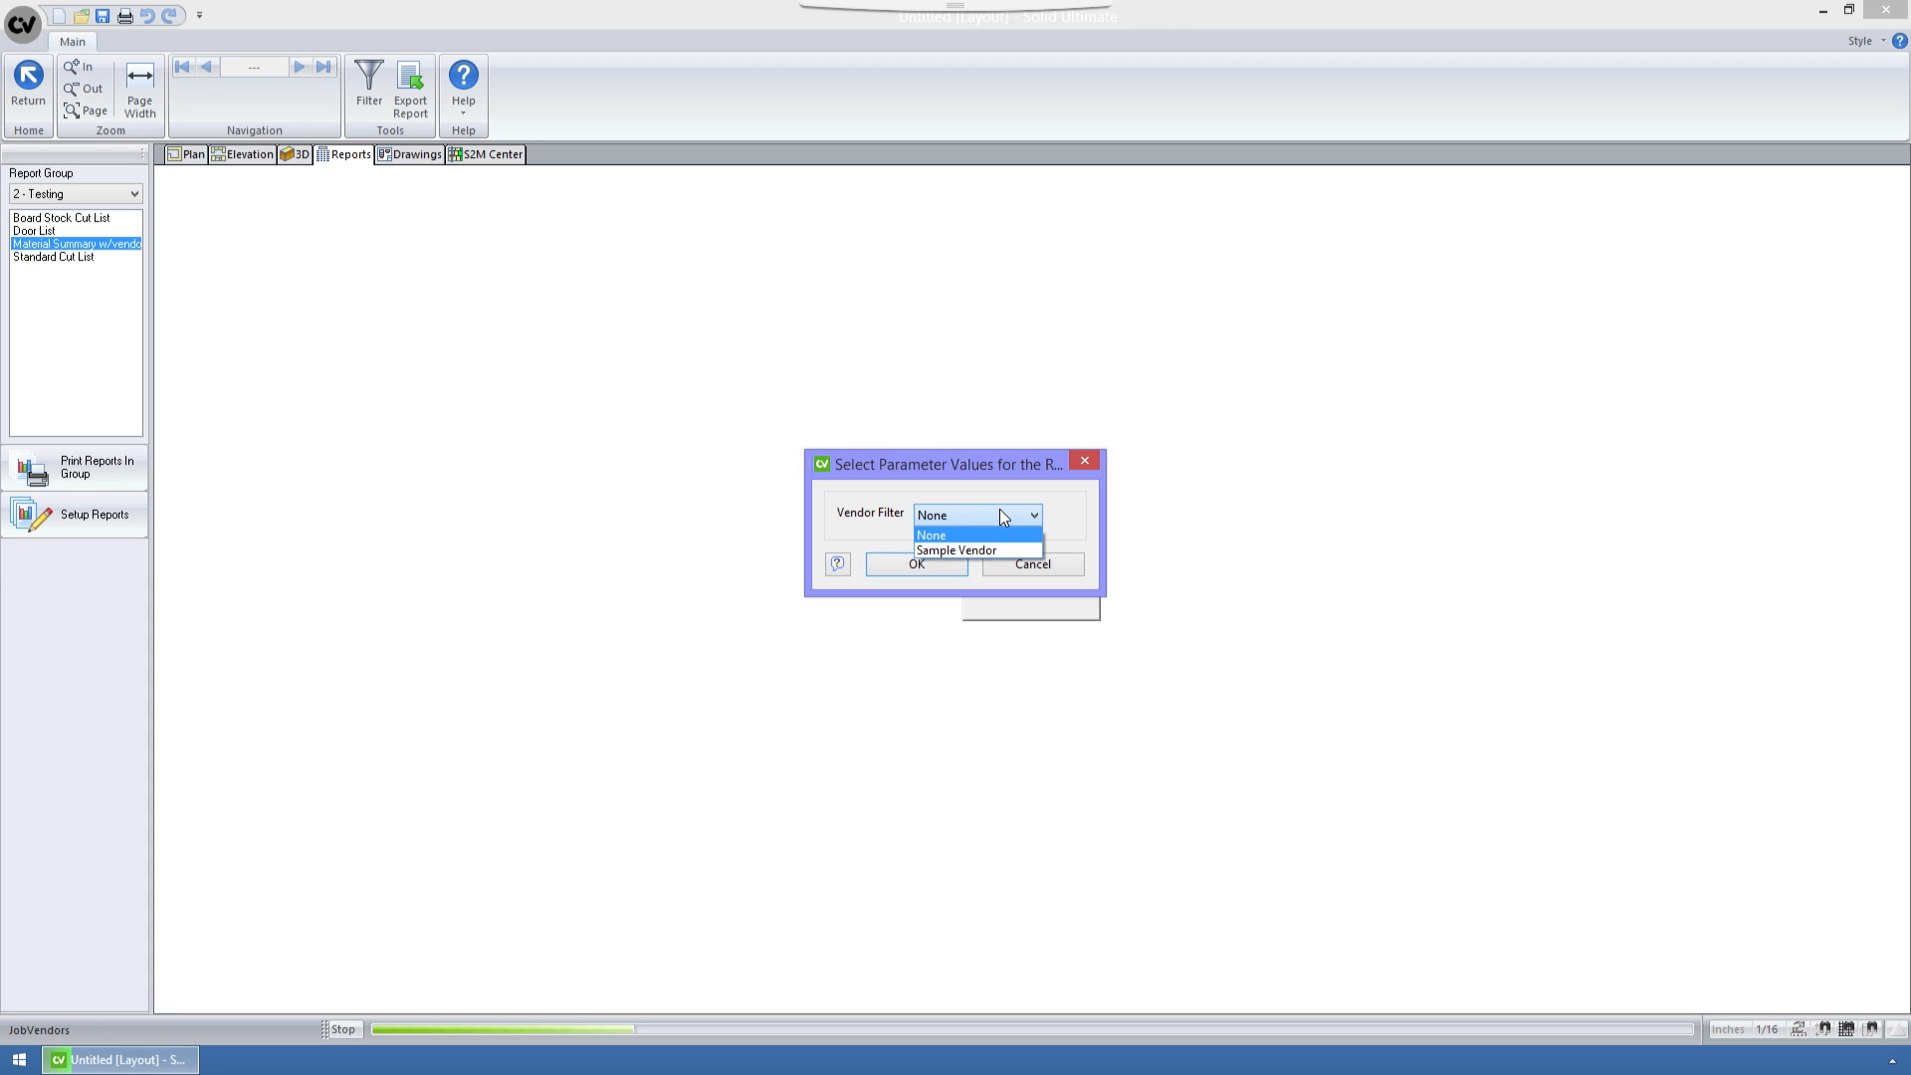
click(985, 551)
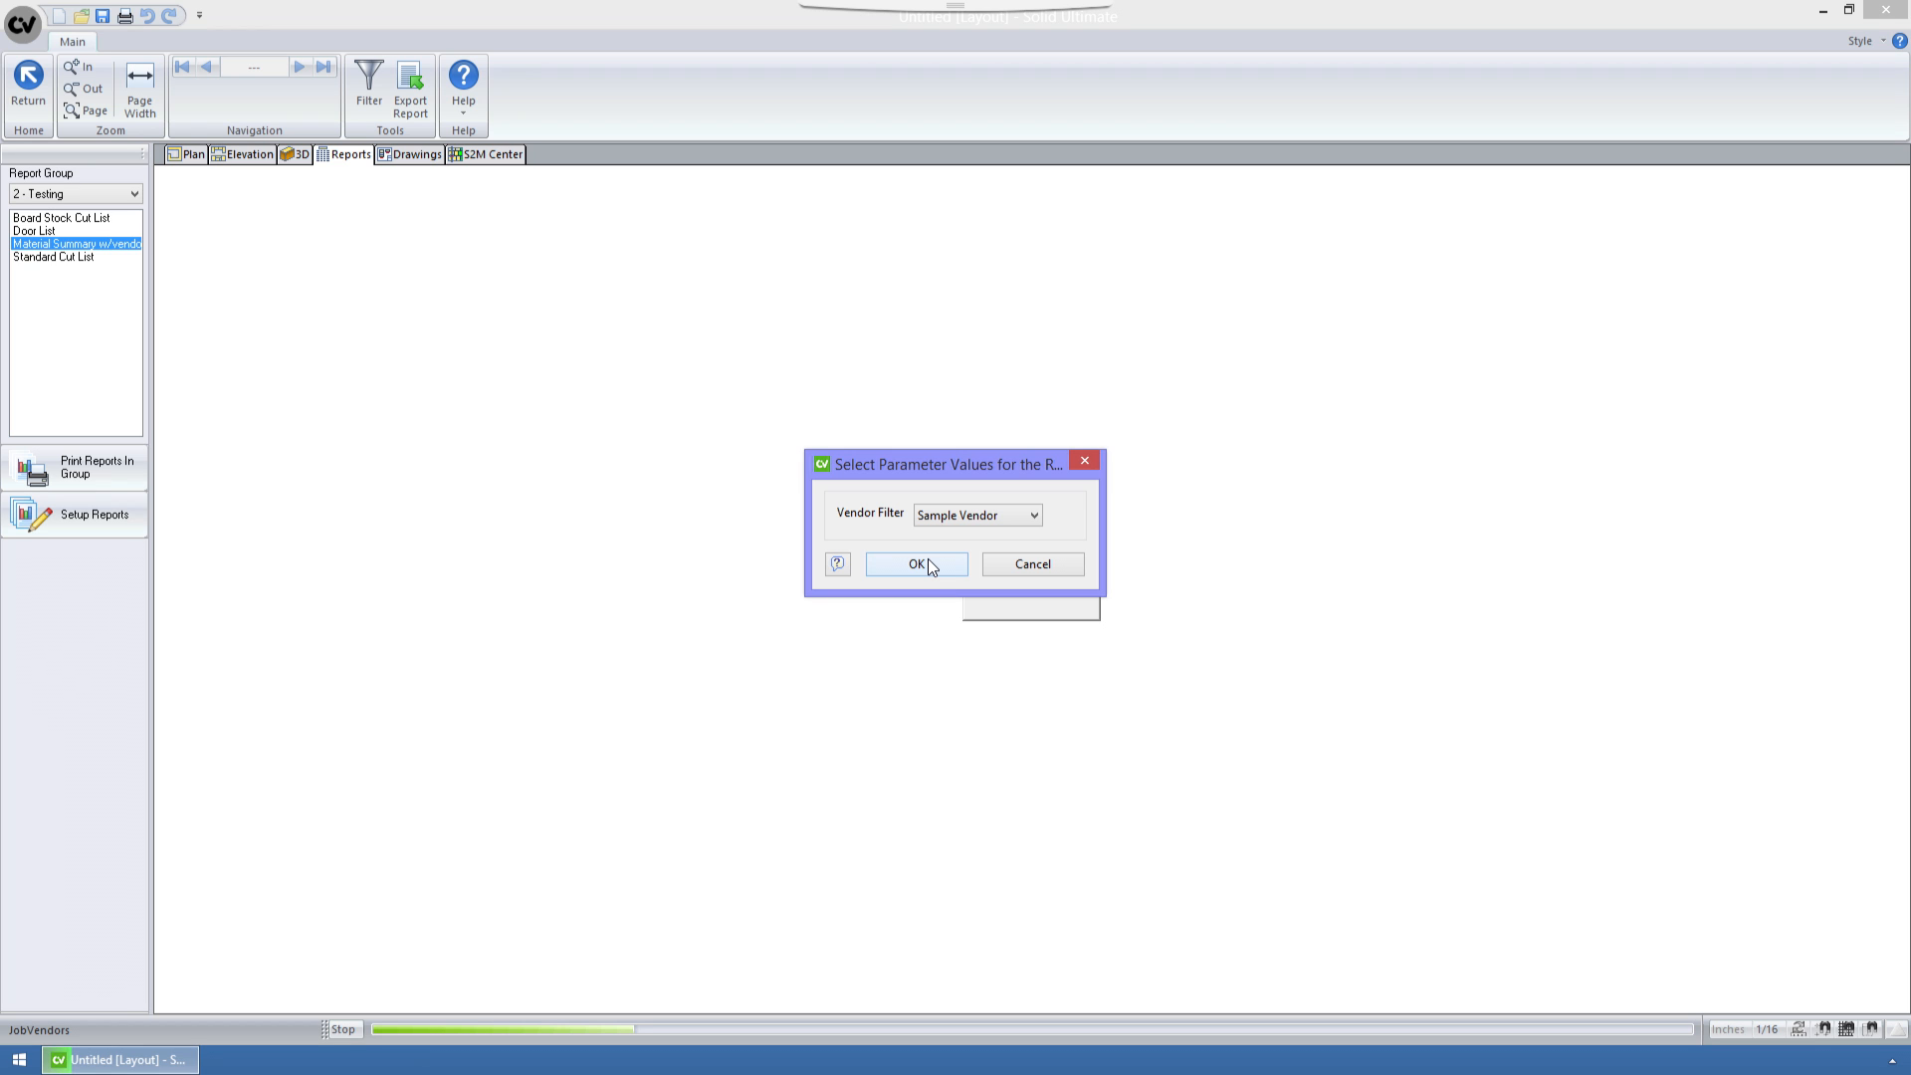
click(928, 562)
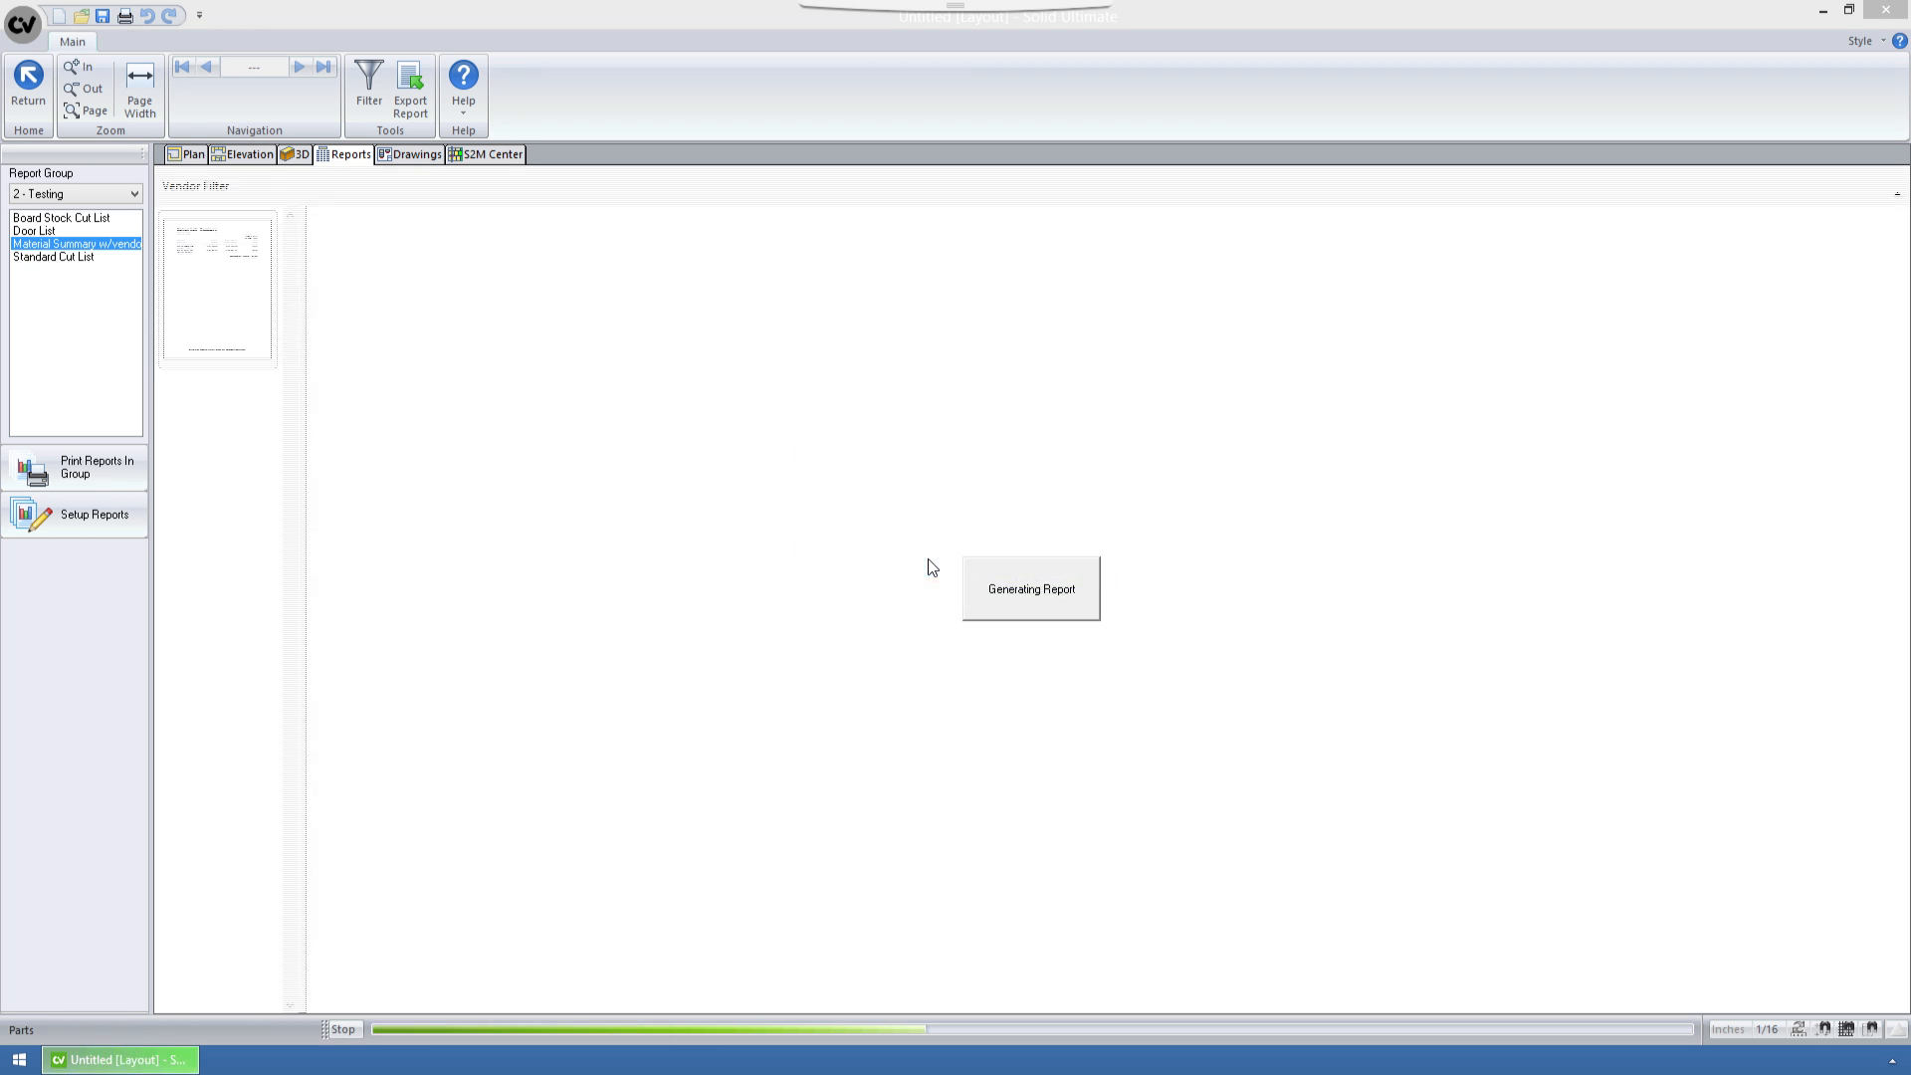
click(139, 85)
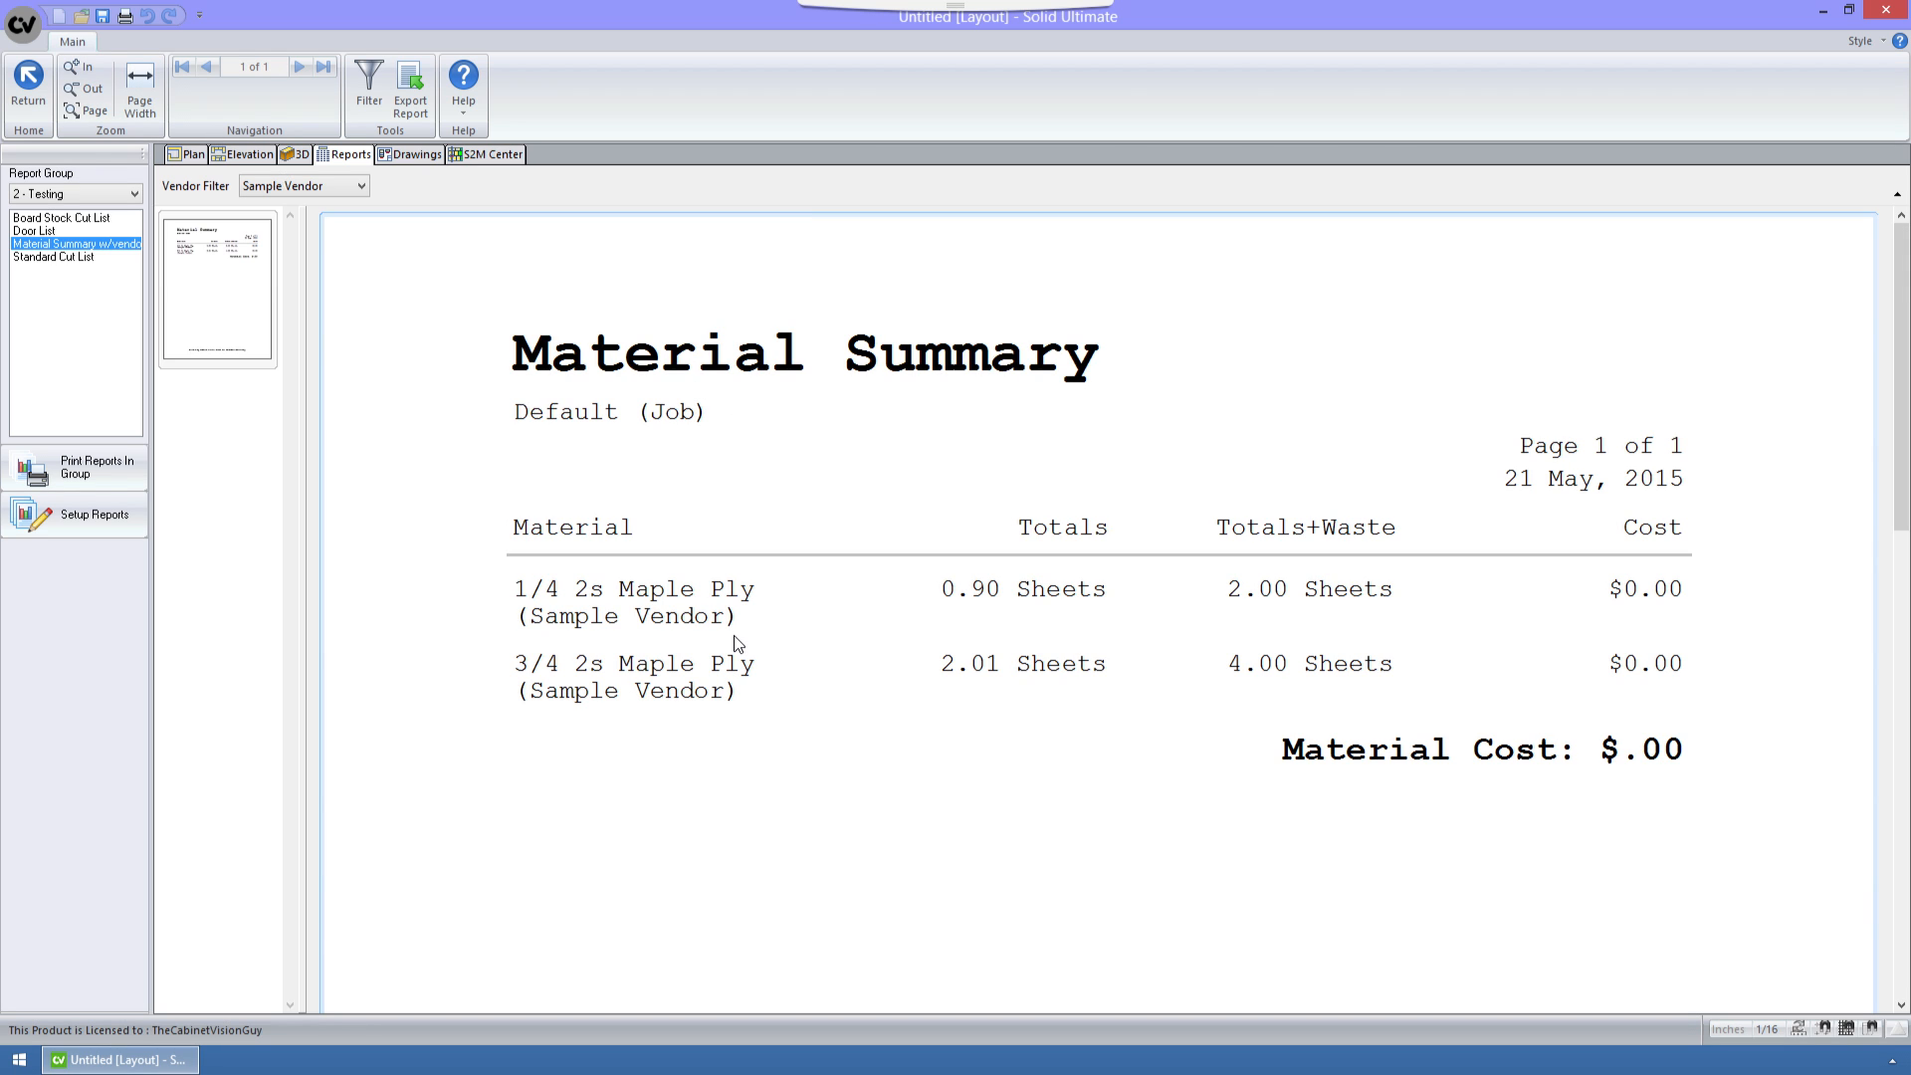
In the report setup, copy the Material Summary (Optimized) report and title the copy Material Summary - Vendor.
click(70, 511)
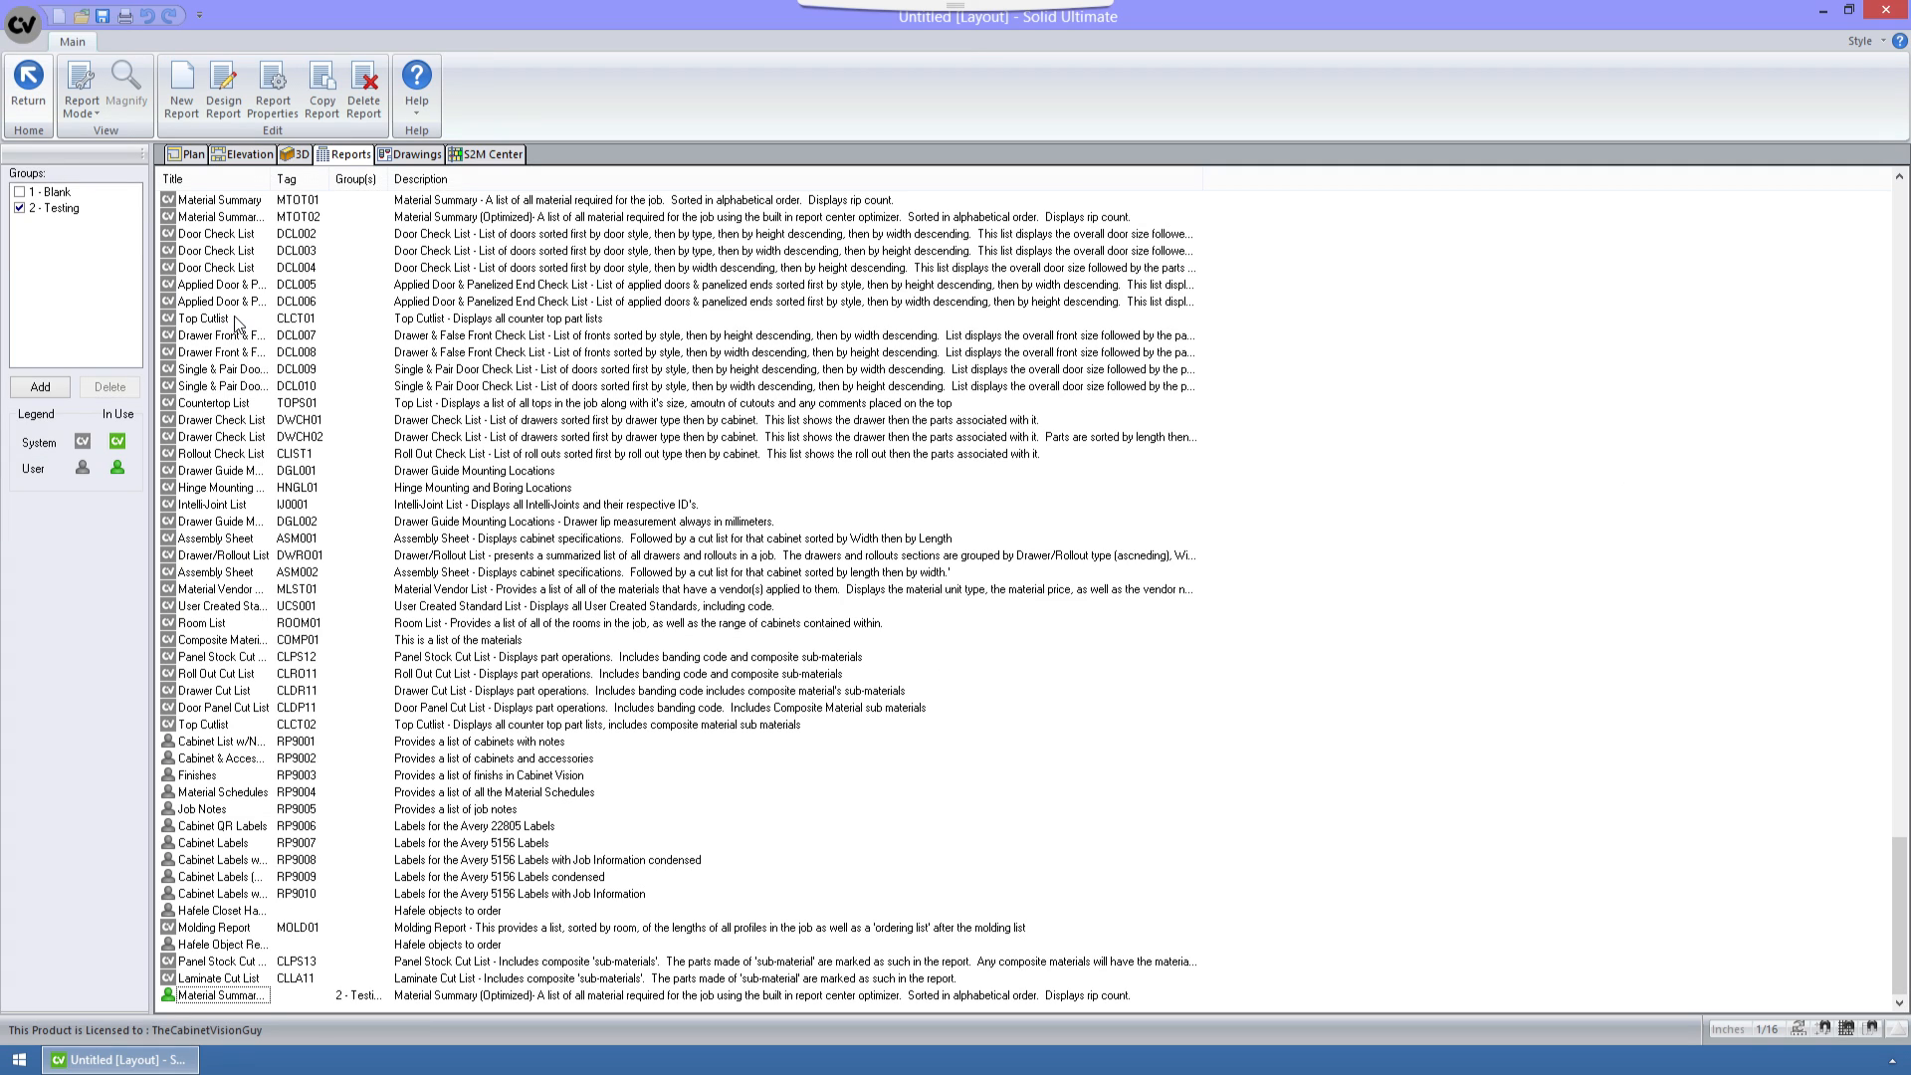
click(261, 216)
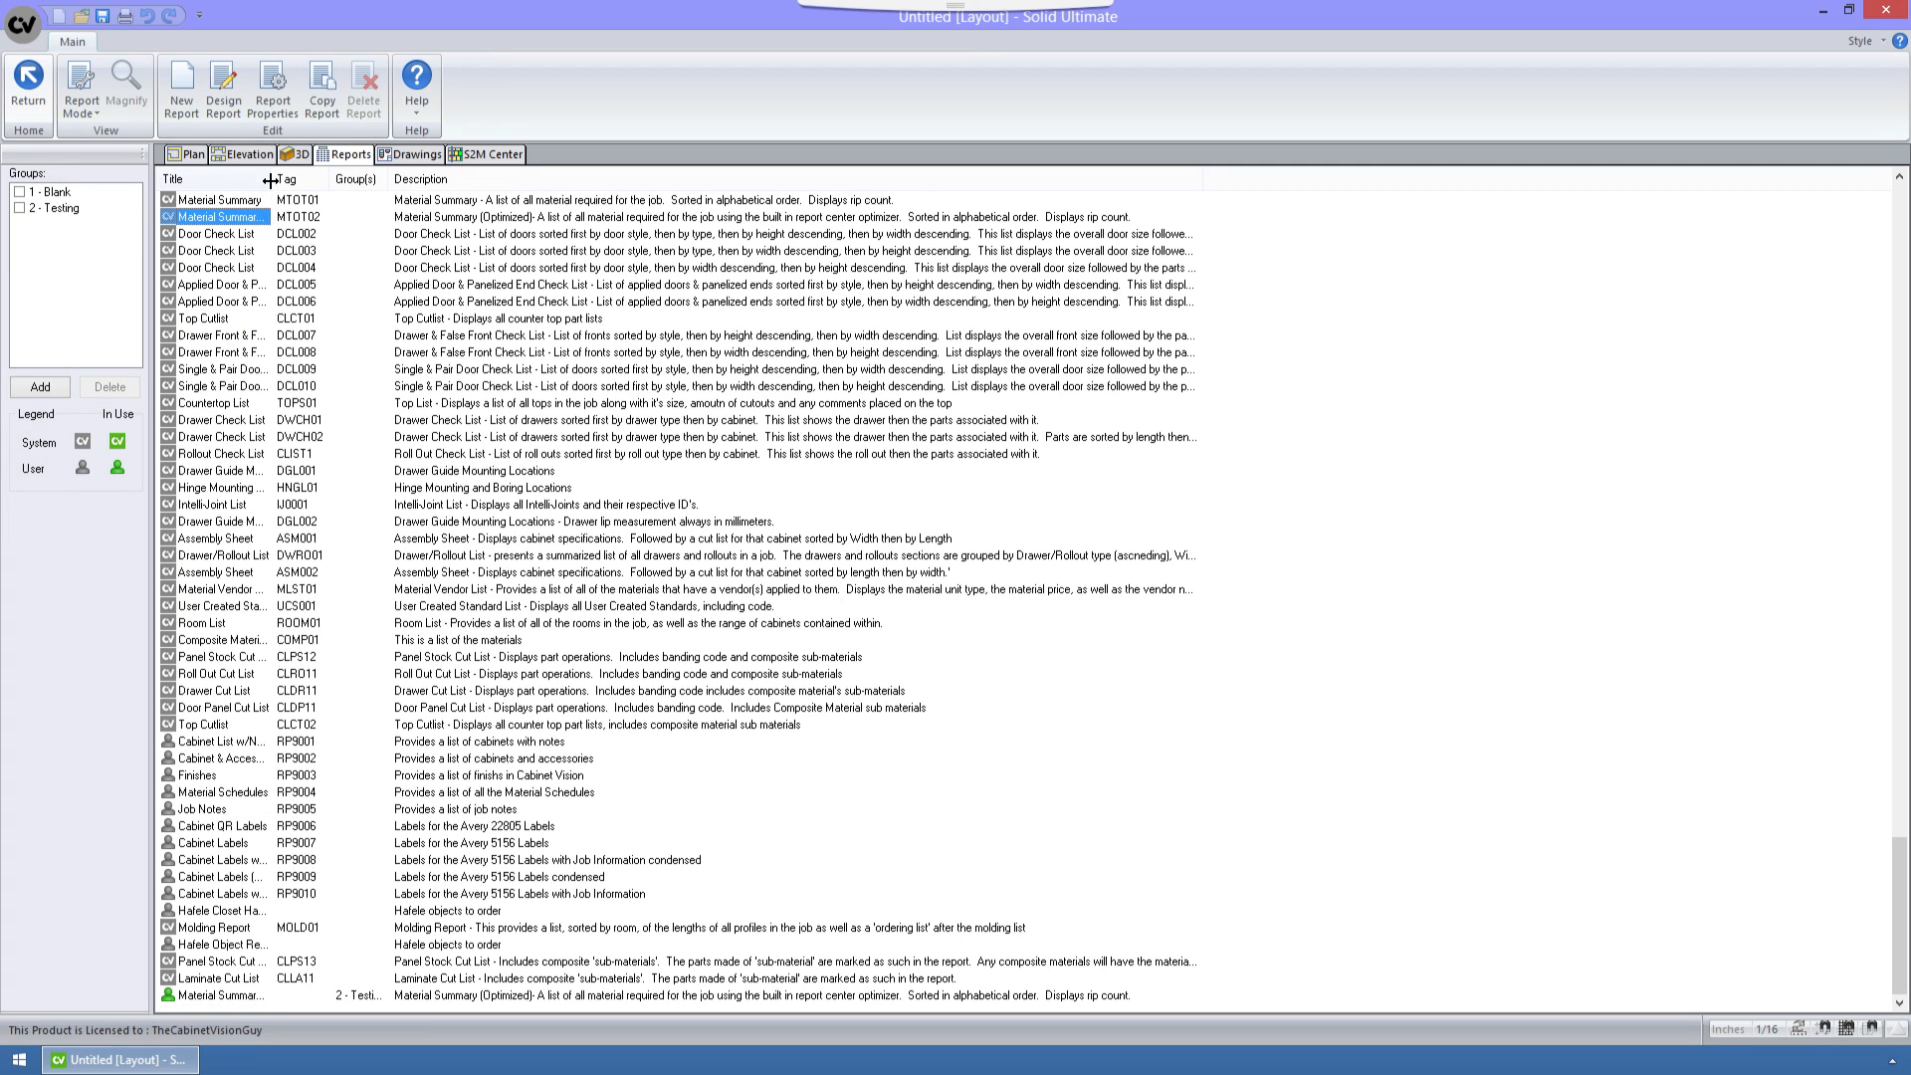
drag(271, 179, 358, 176)
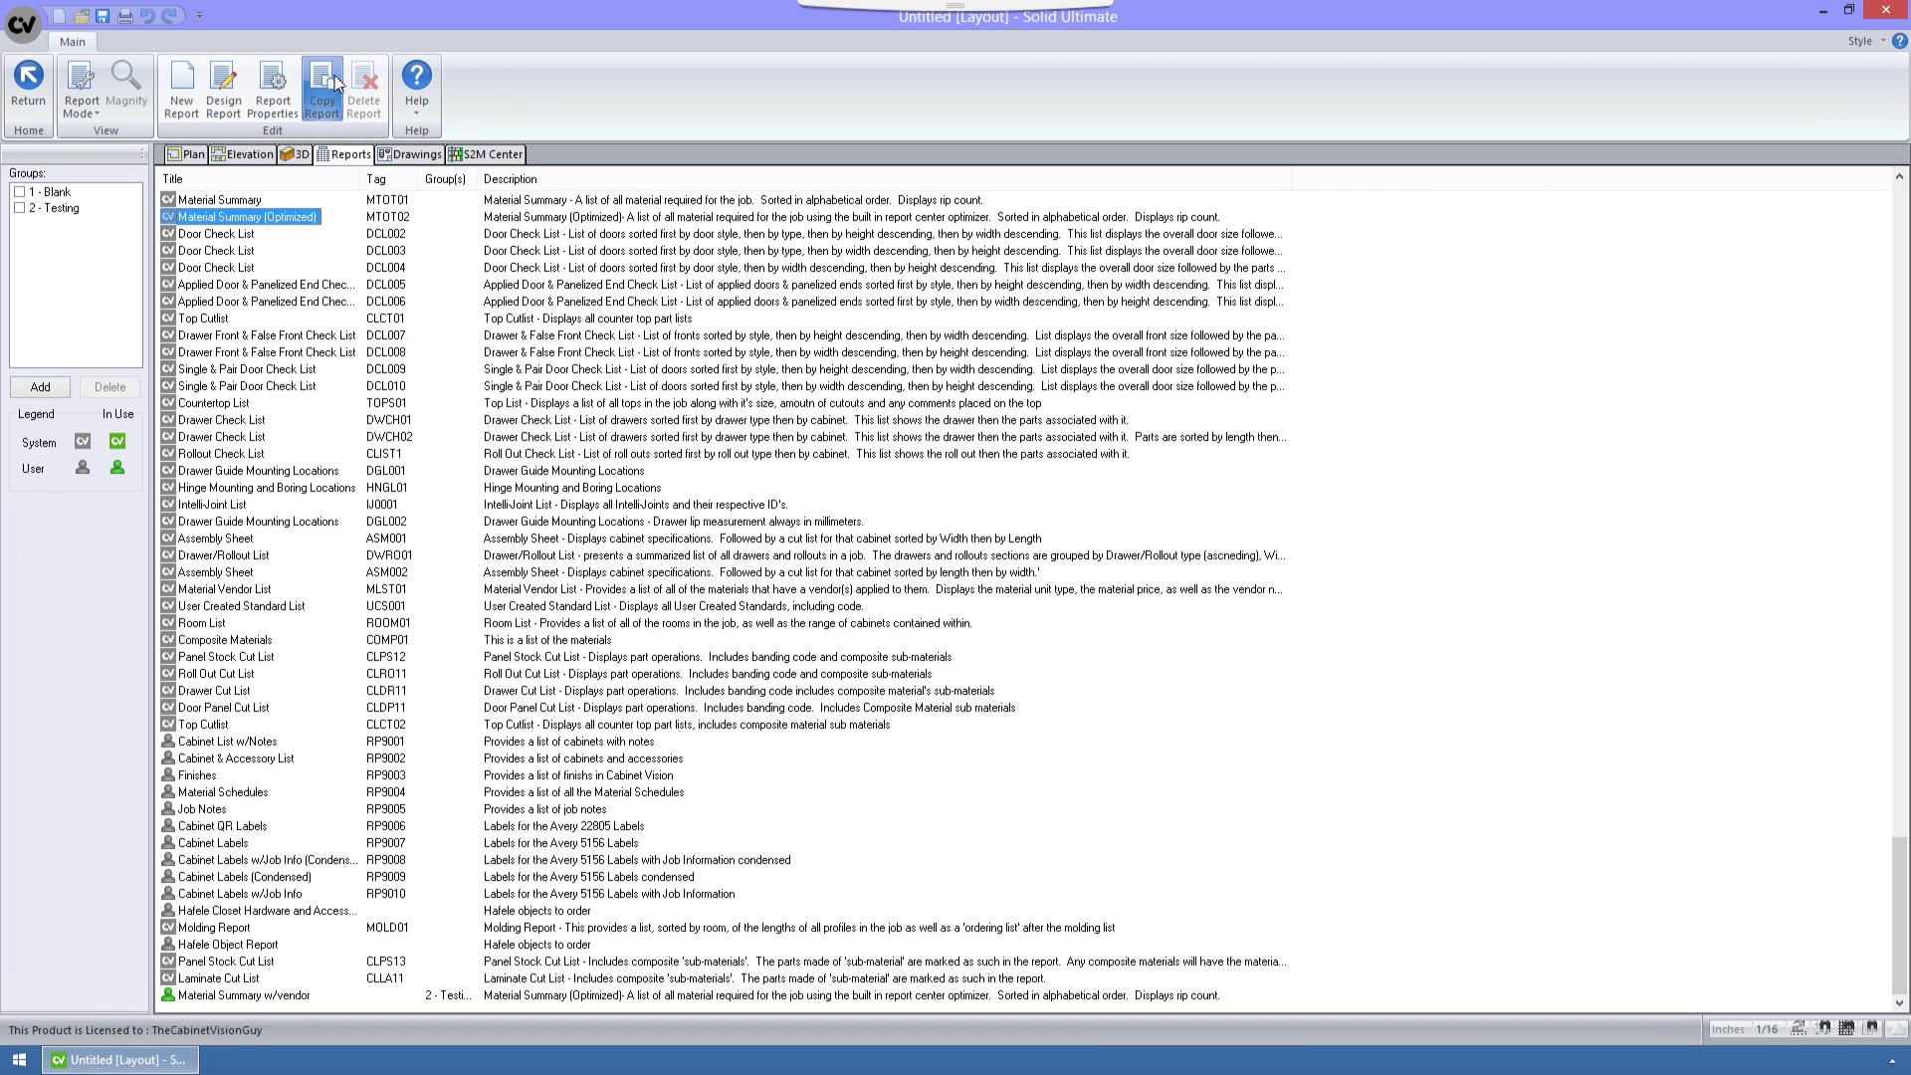
click(273, 94)
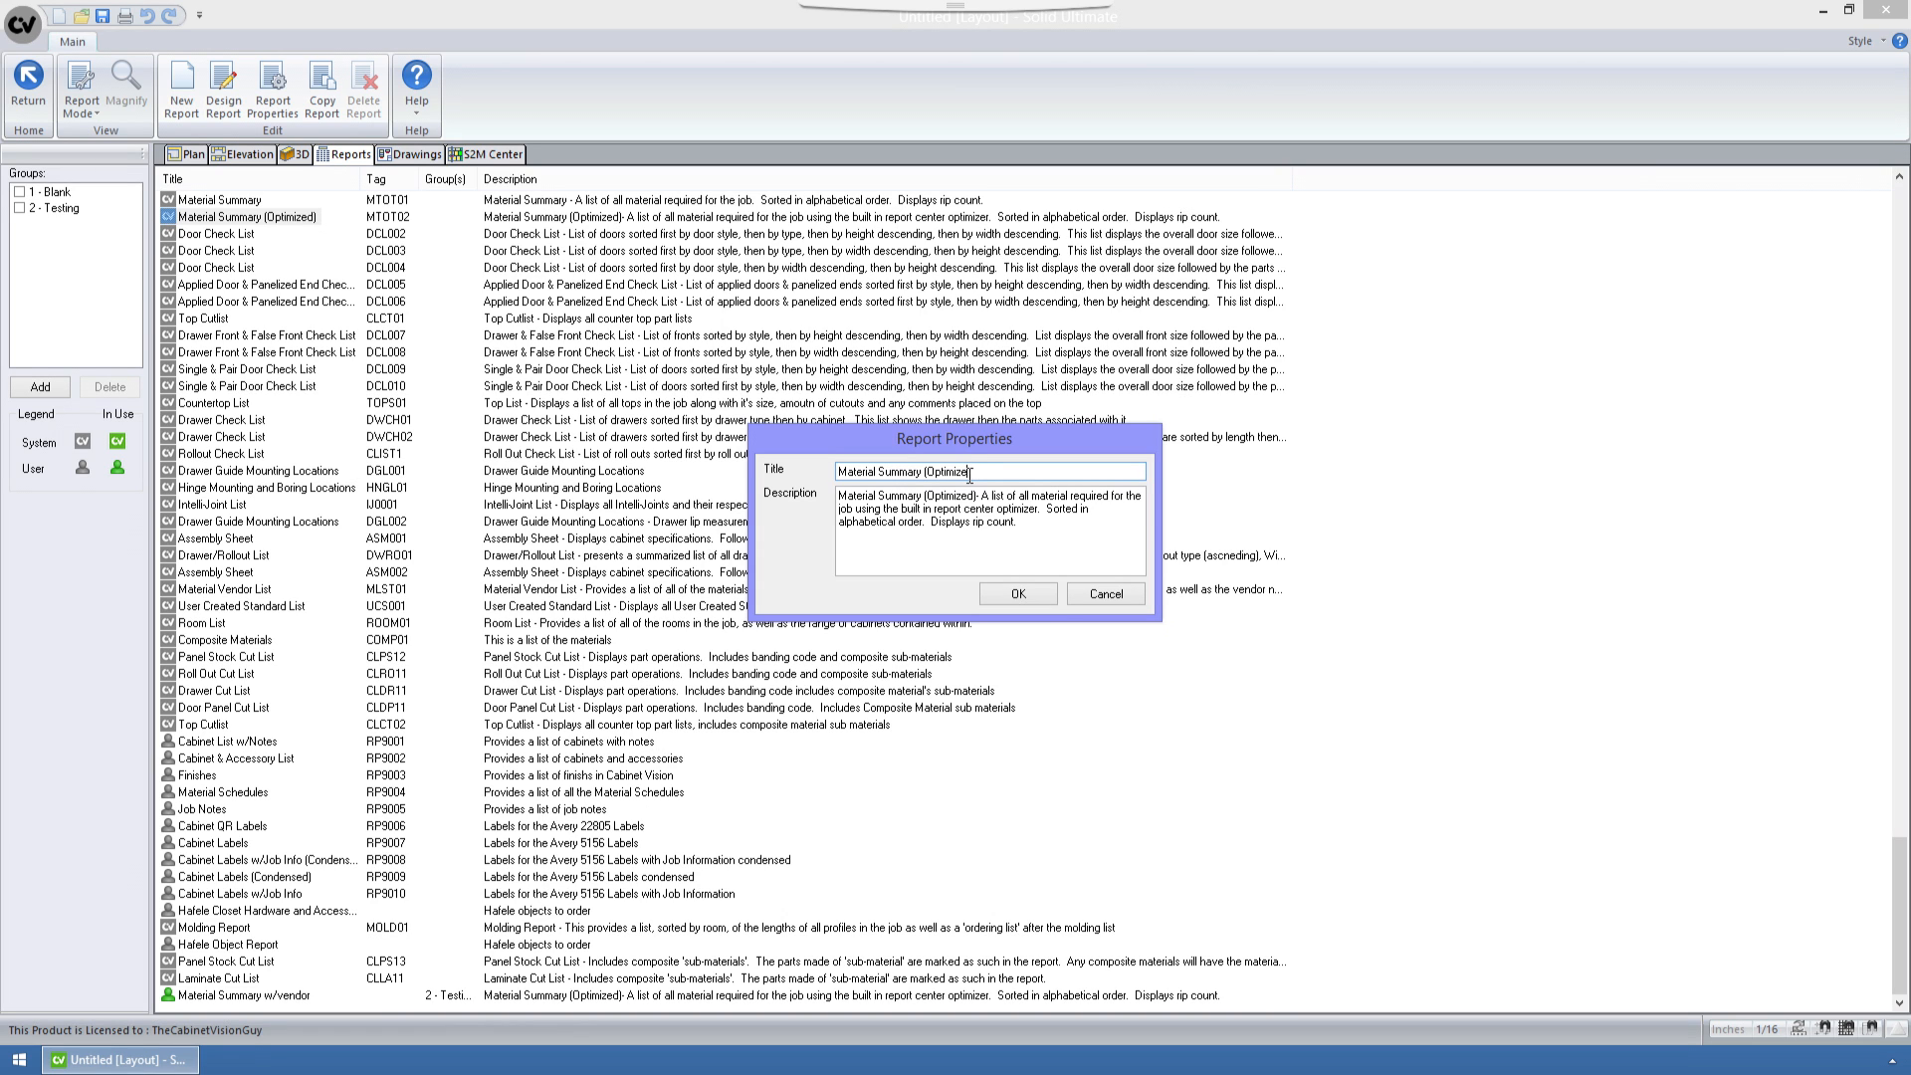
key(BackSpace)
key(BackSpace)
key(BackSpace)
key(BackSpace)
key(BackSpace)
key(BackSpace)
key(BackSpace)
key(BackSpace)
text(Vendor)
click(1035, 602)
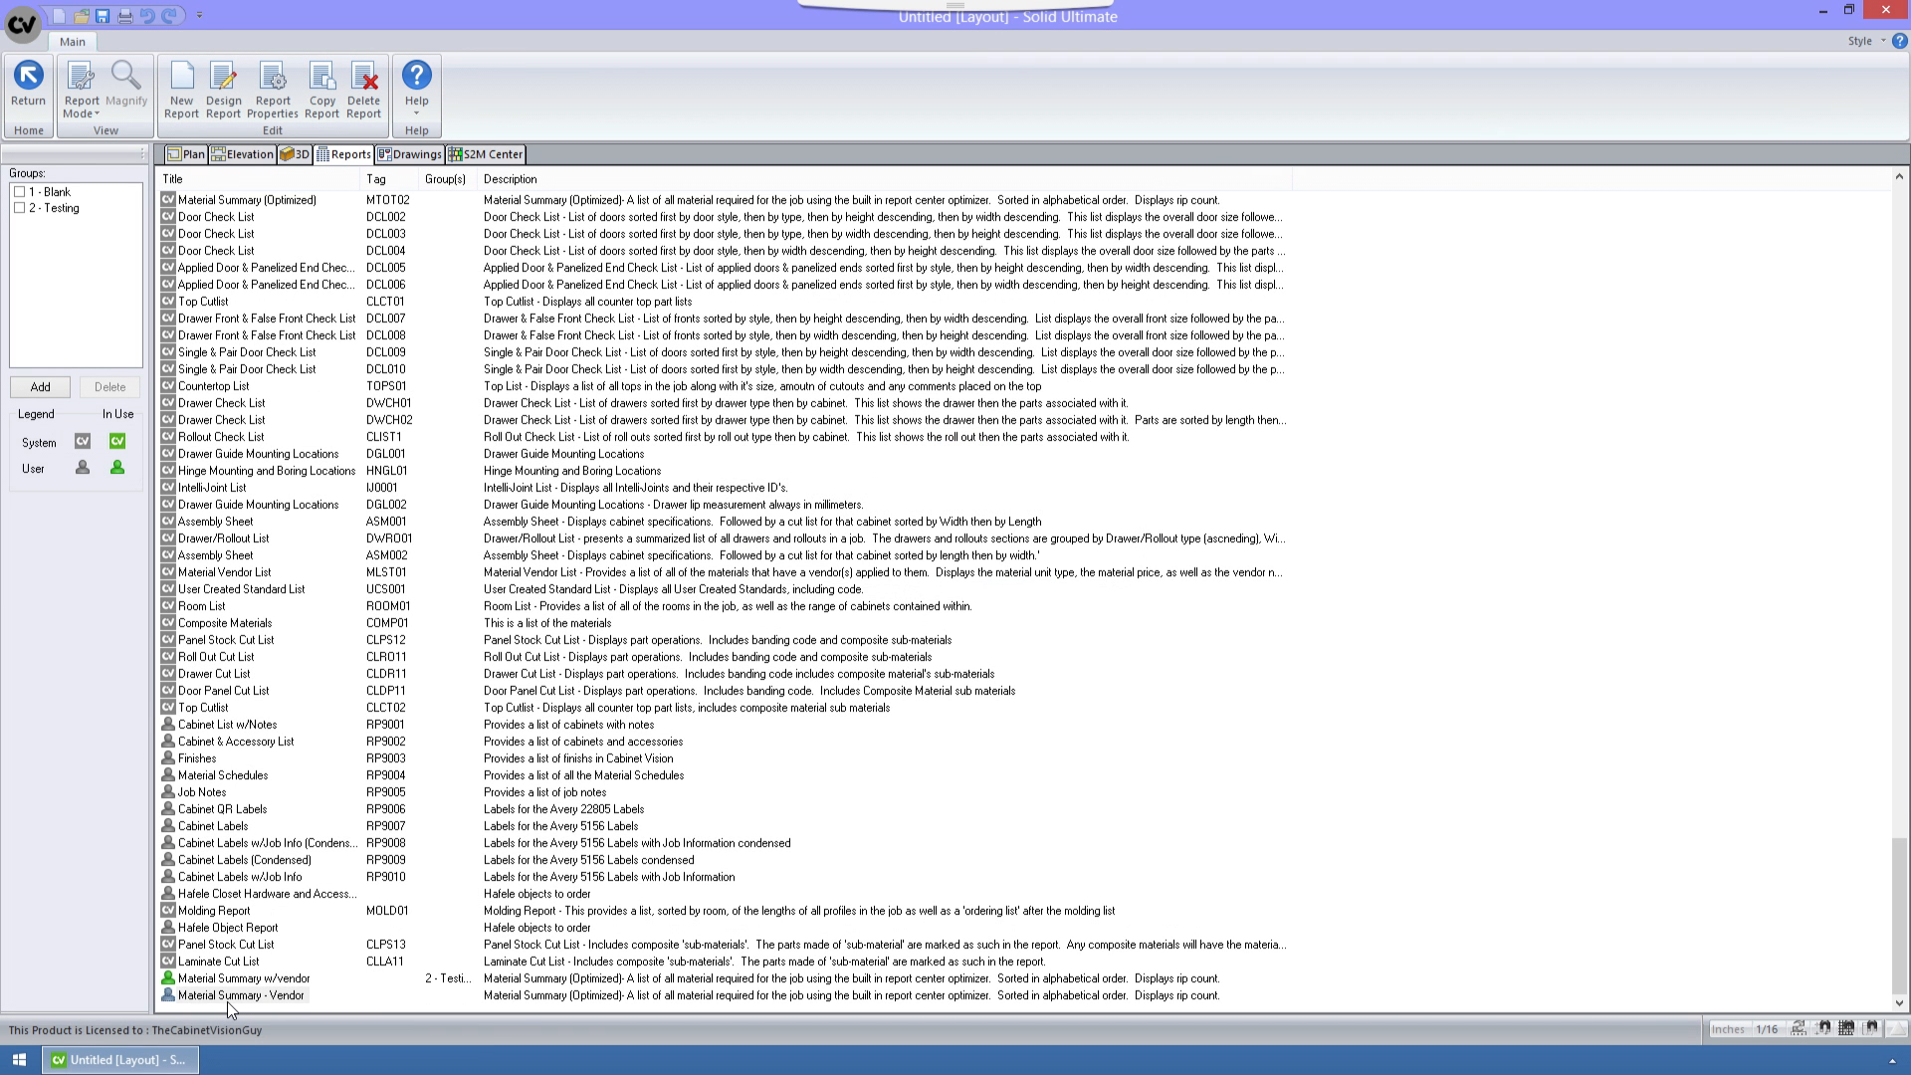
Open the advanced properties of the Material Summary - Vendor report and examine the fields of its CxMaterial import.
click(289, 96)
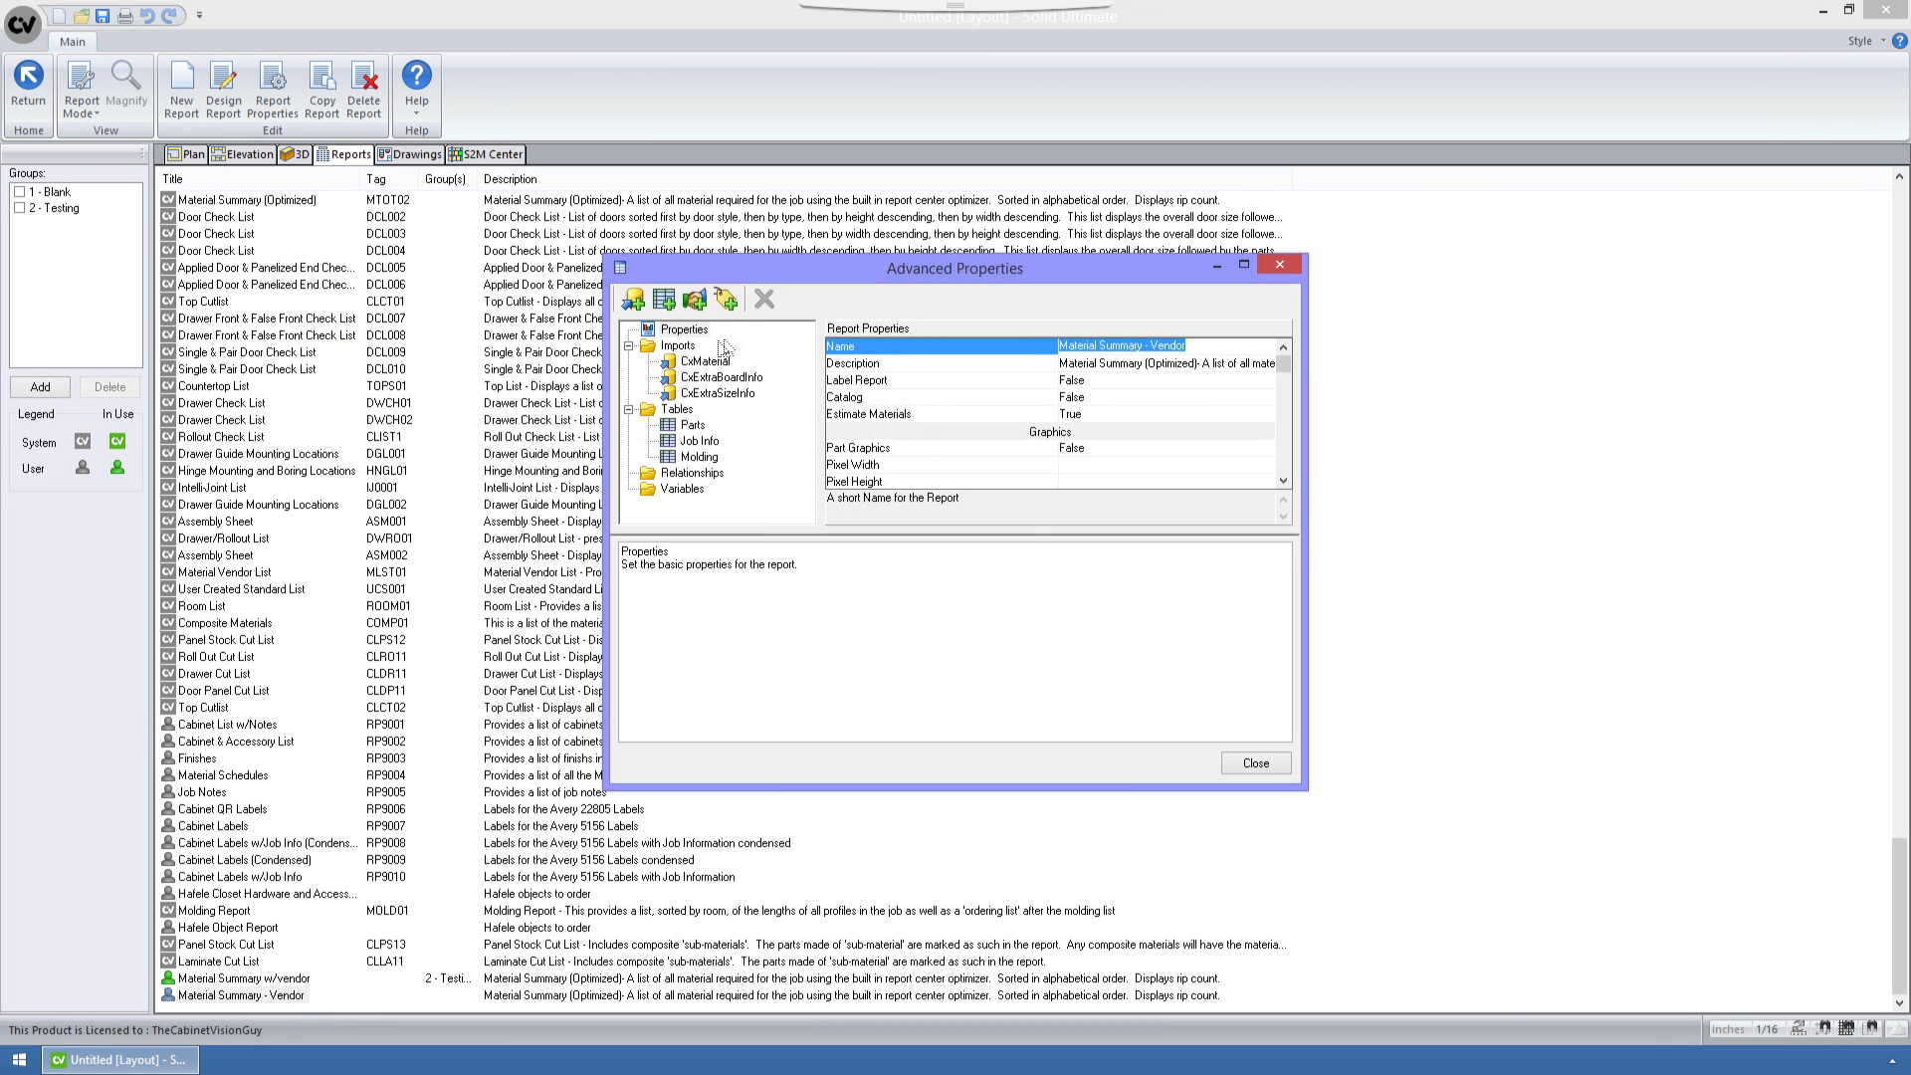
drag(820, 279, 804, 275)
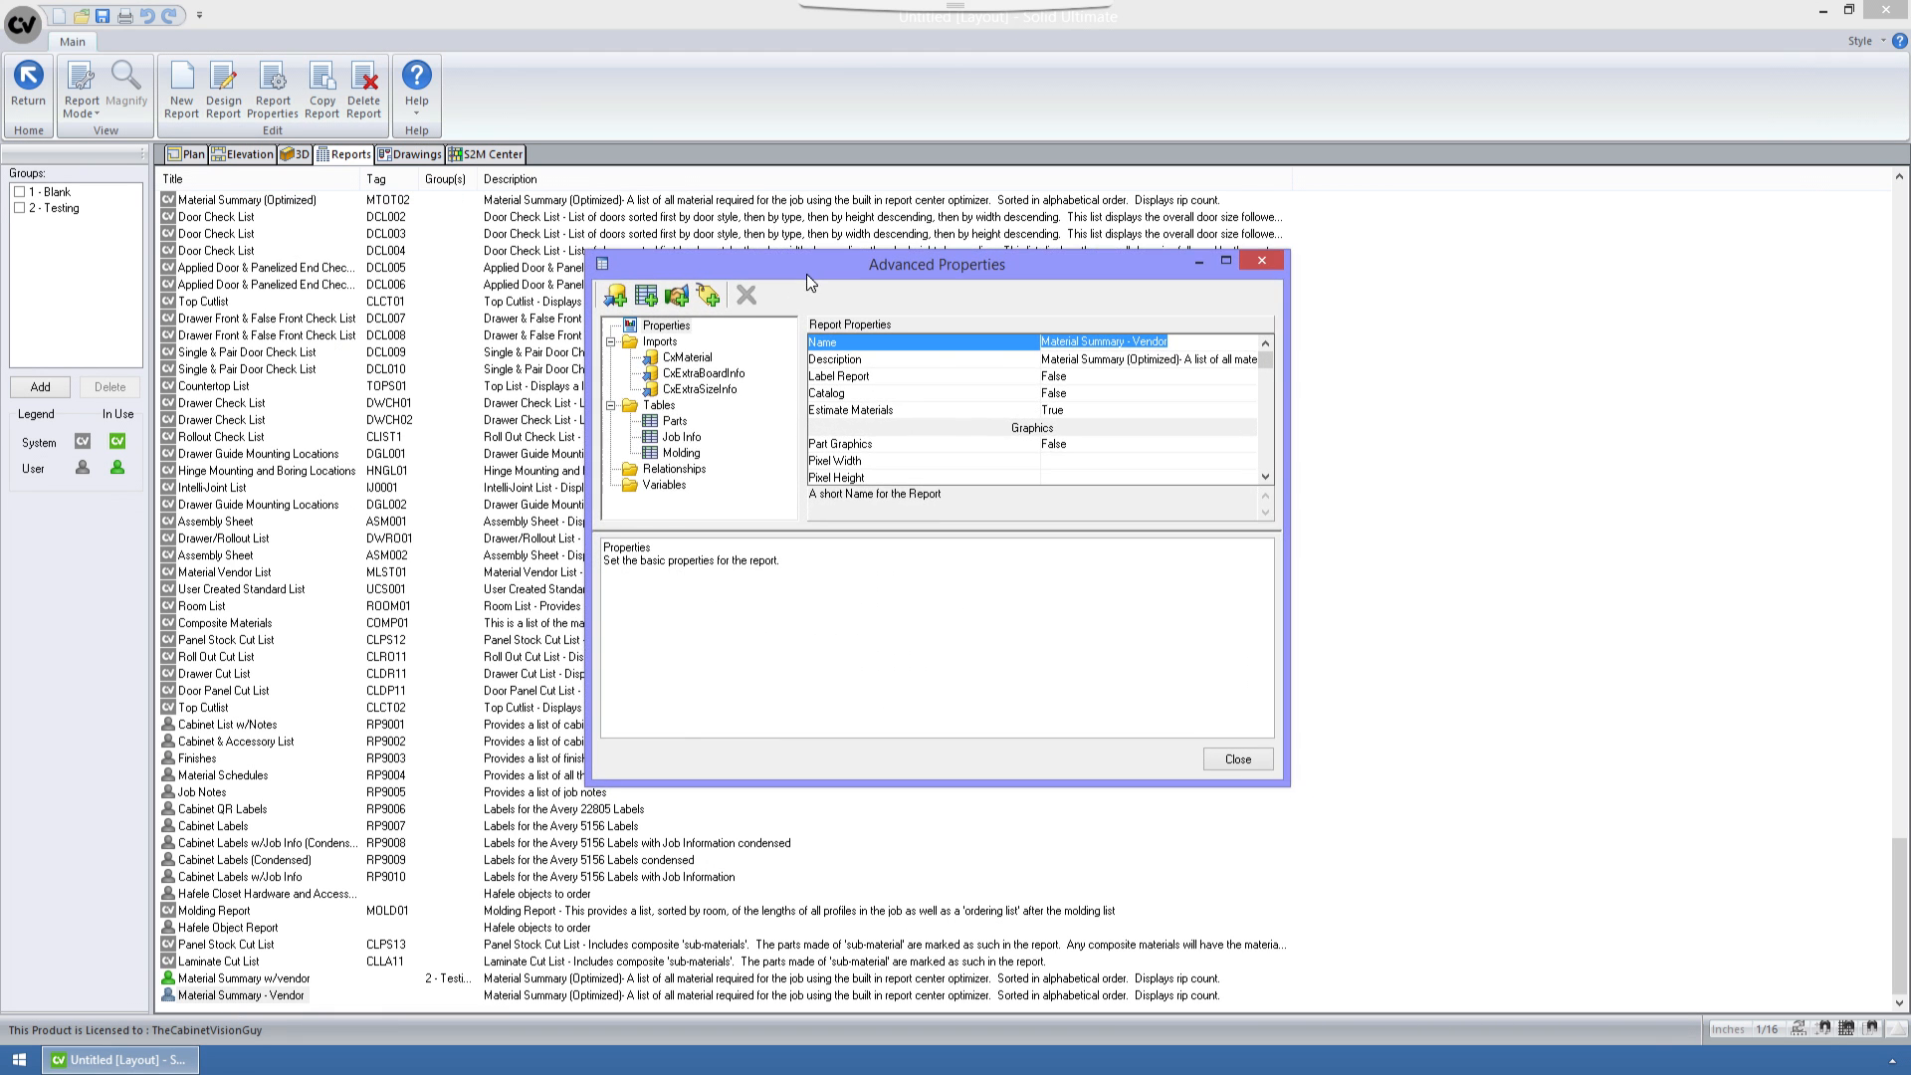
click(708, 360)
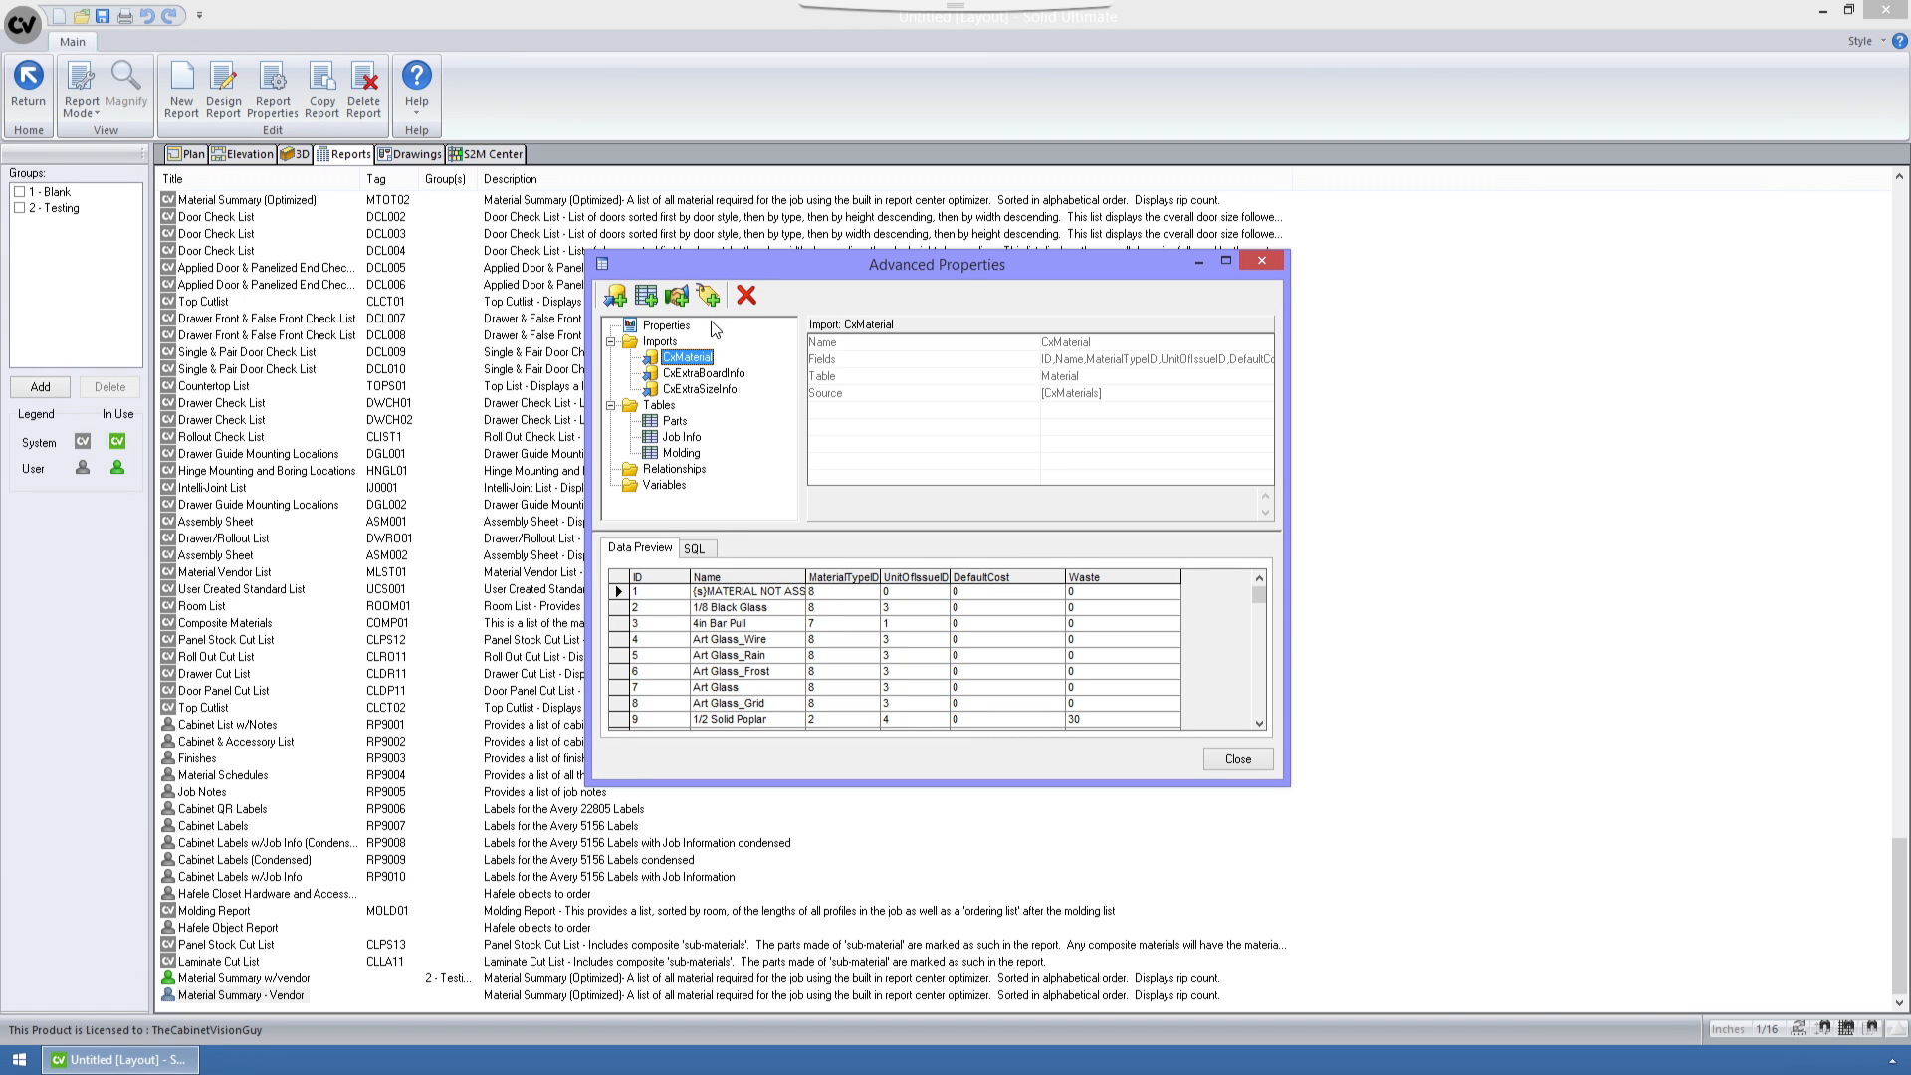
click(1056, 357)
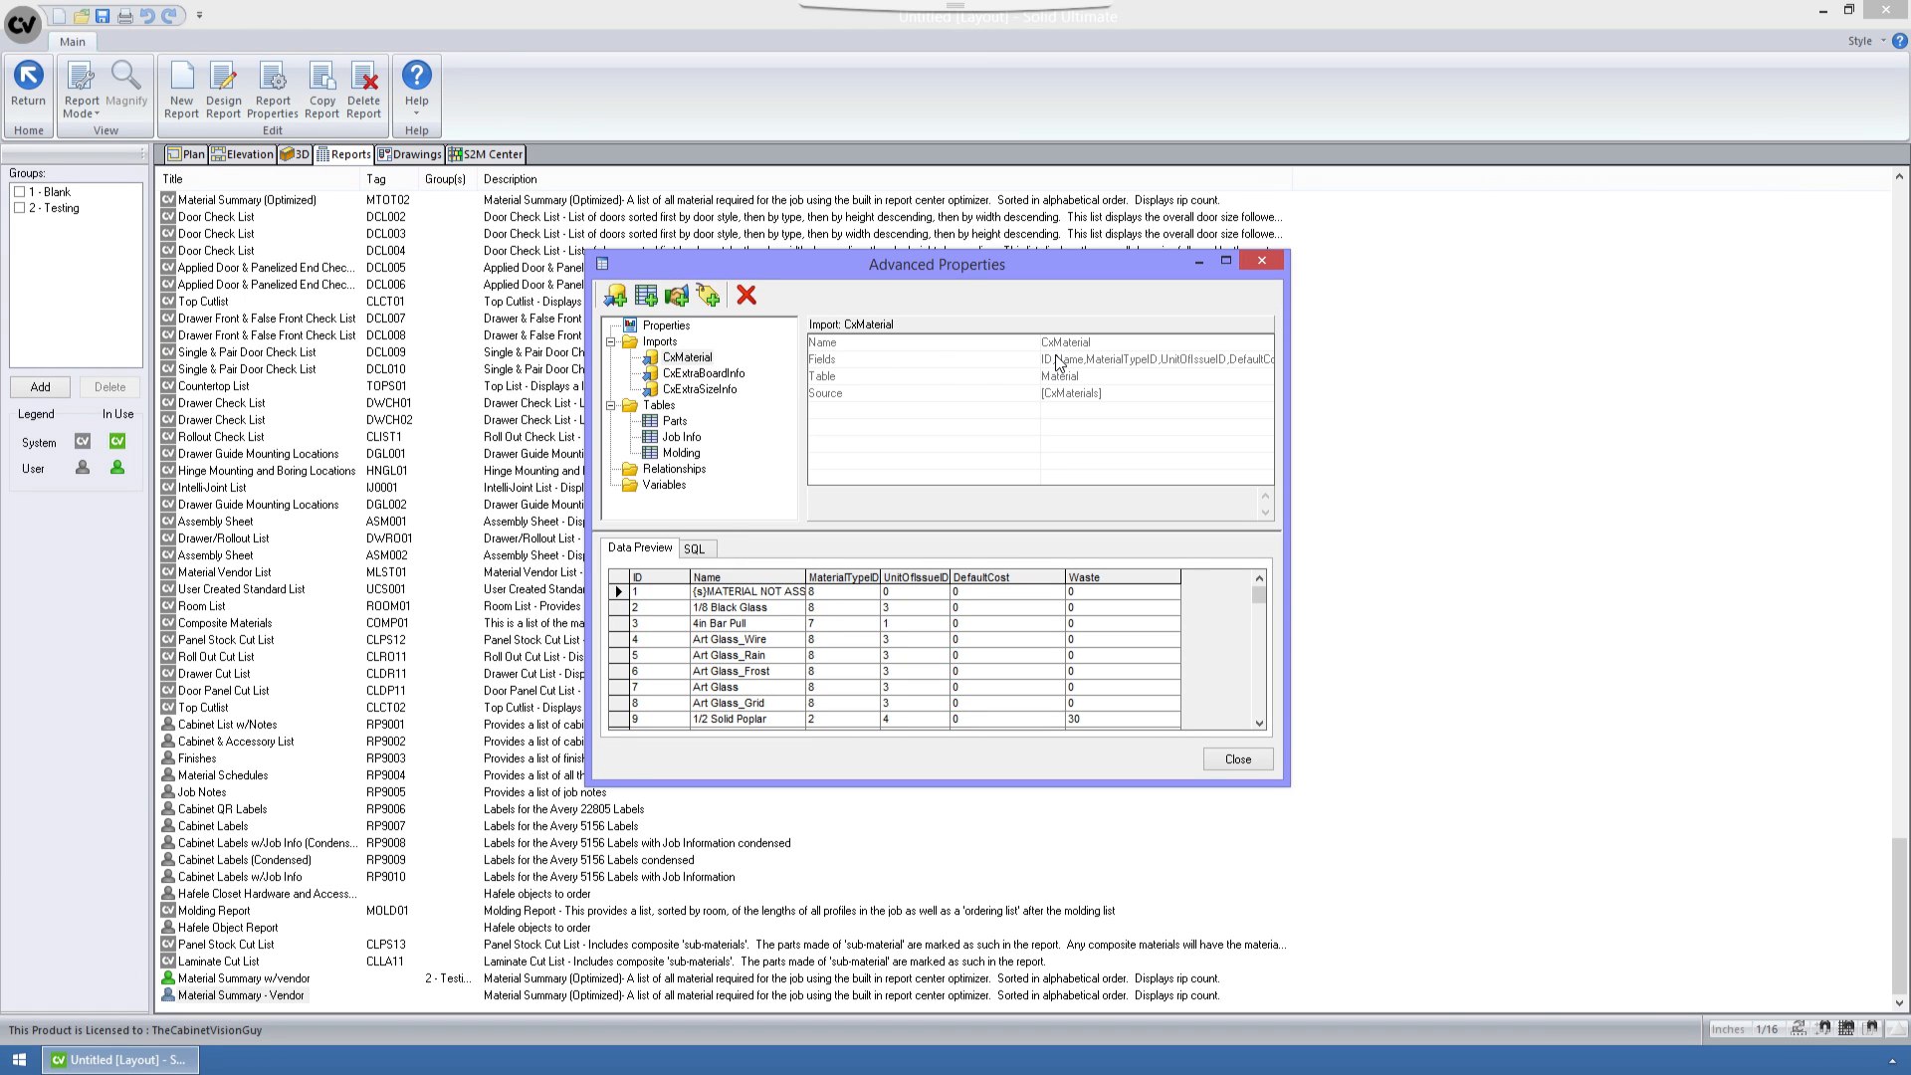
click(658, 361)
Start a new data import for the report using the Material table of the CxMaterials source.
click(616, 296)
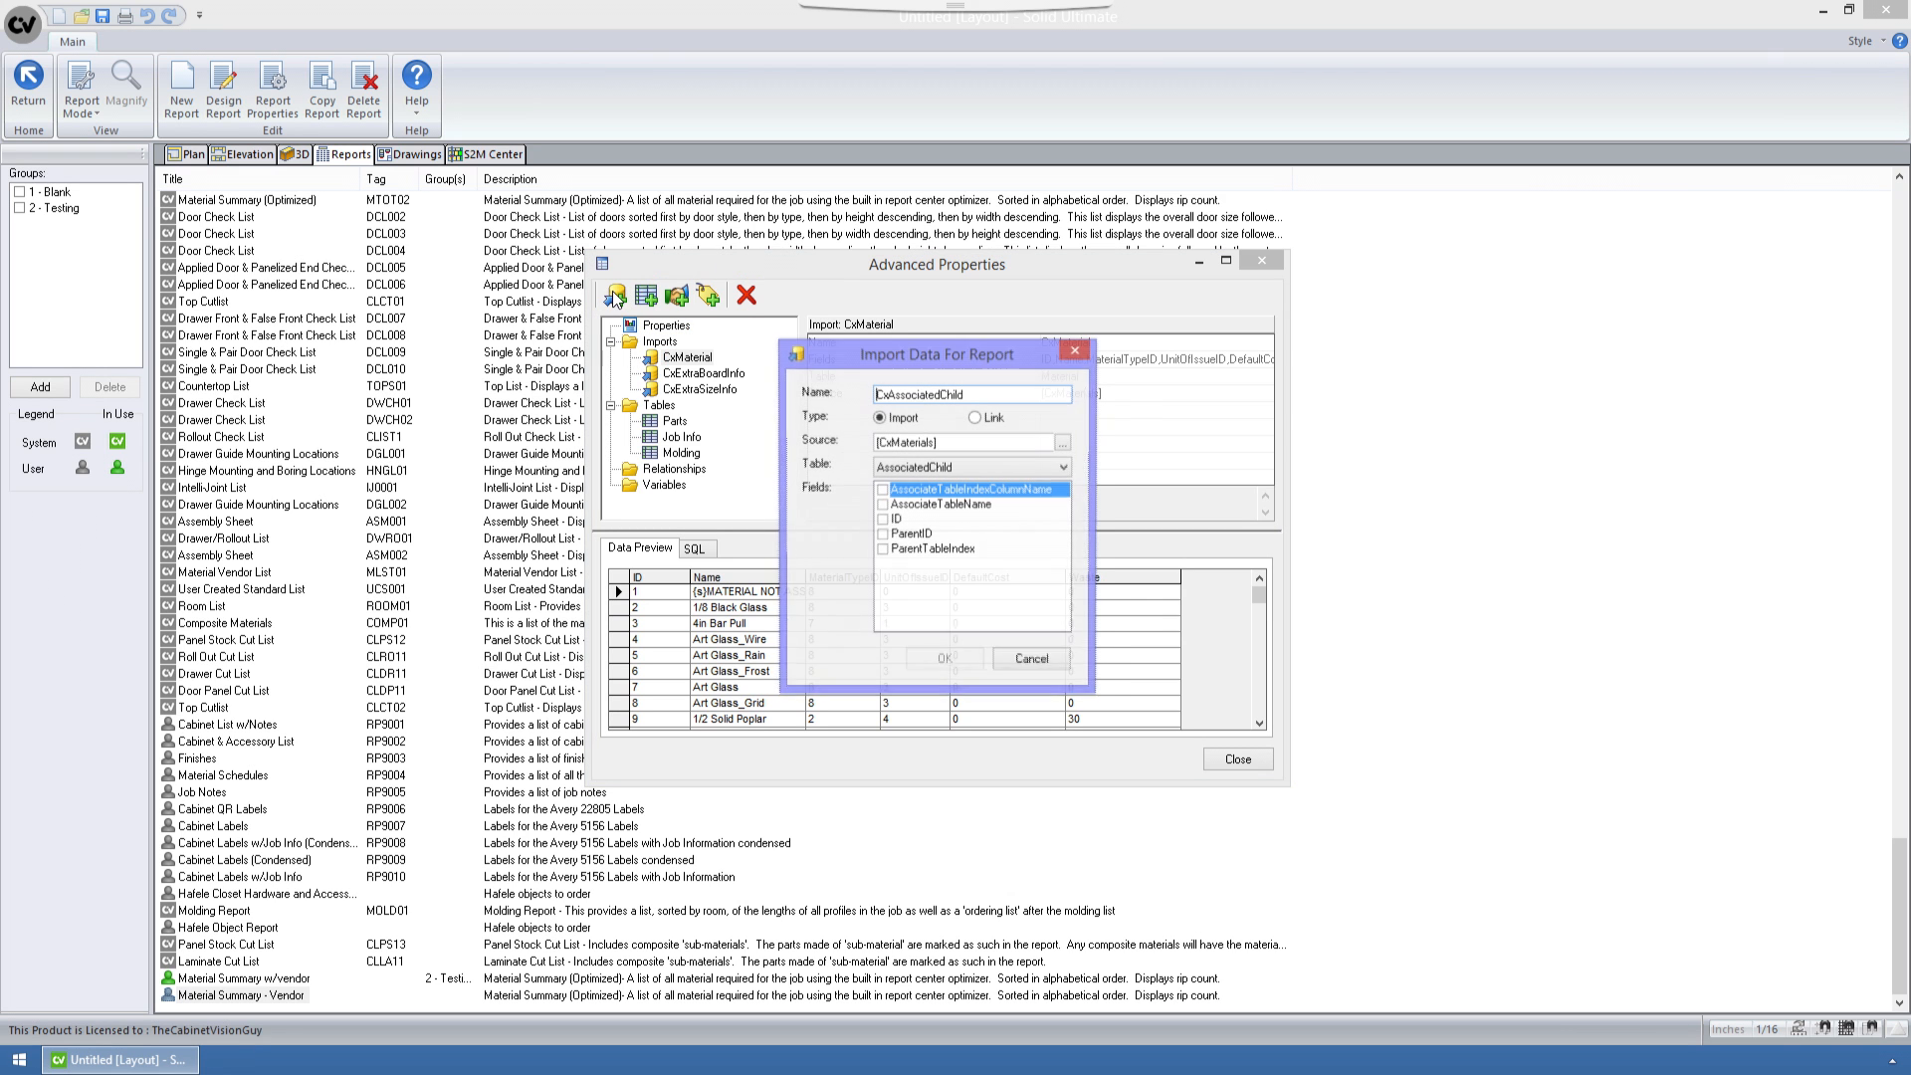
drag(884, 358, 585, 172)
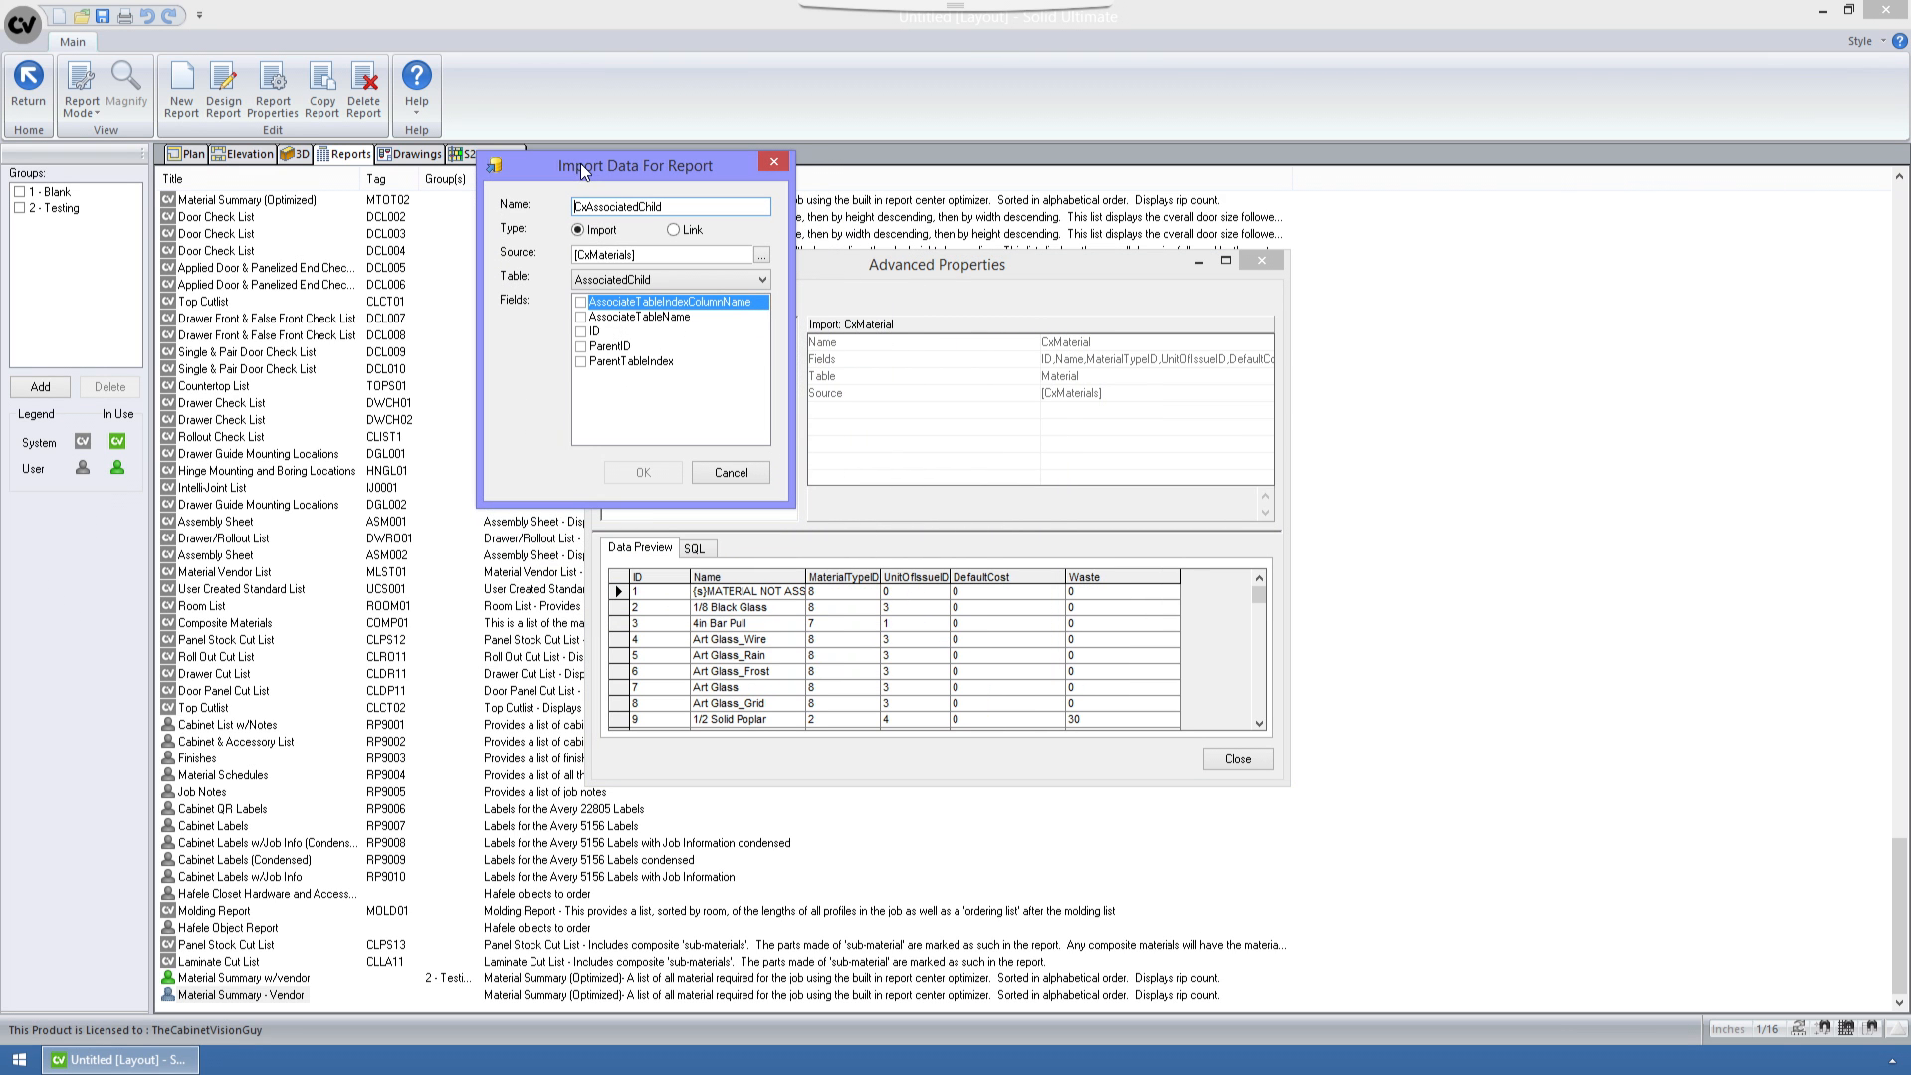
click(658, 284)
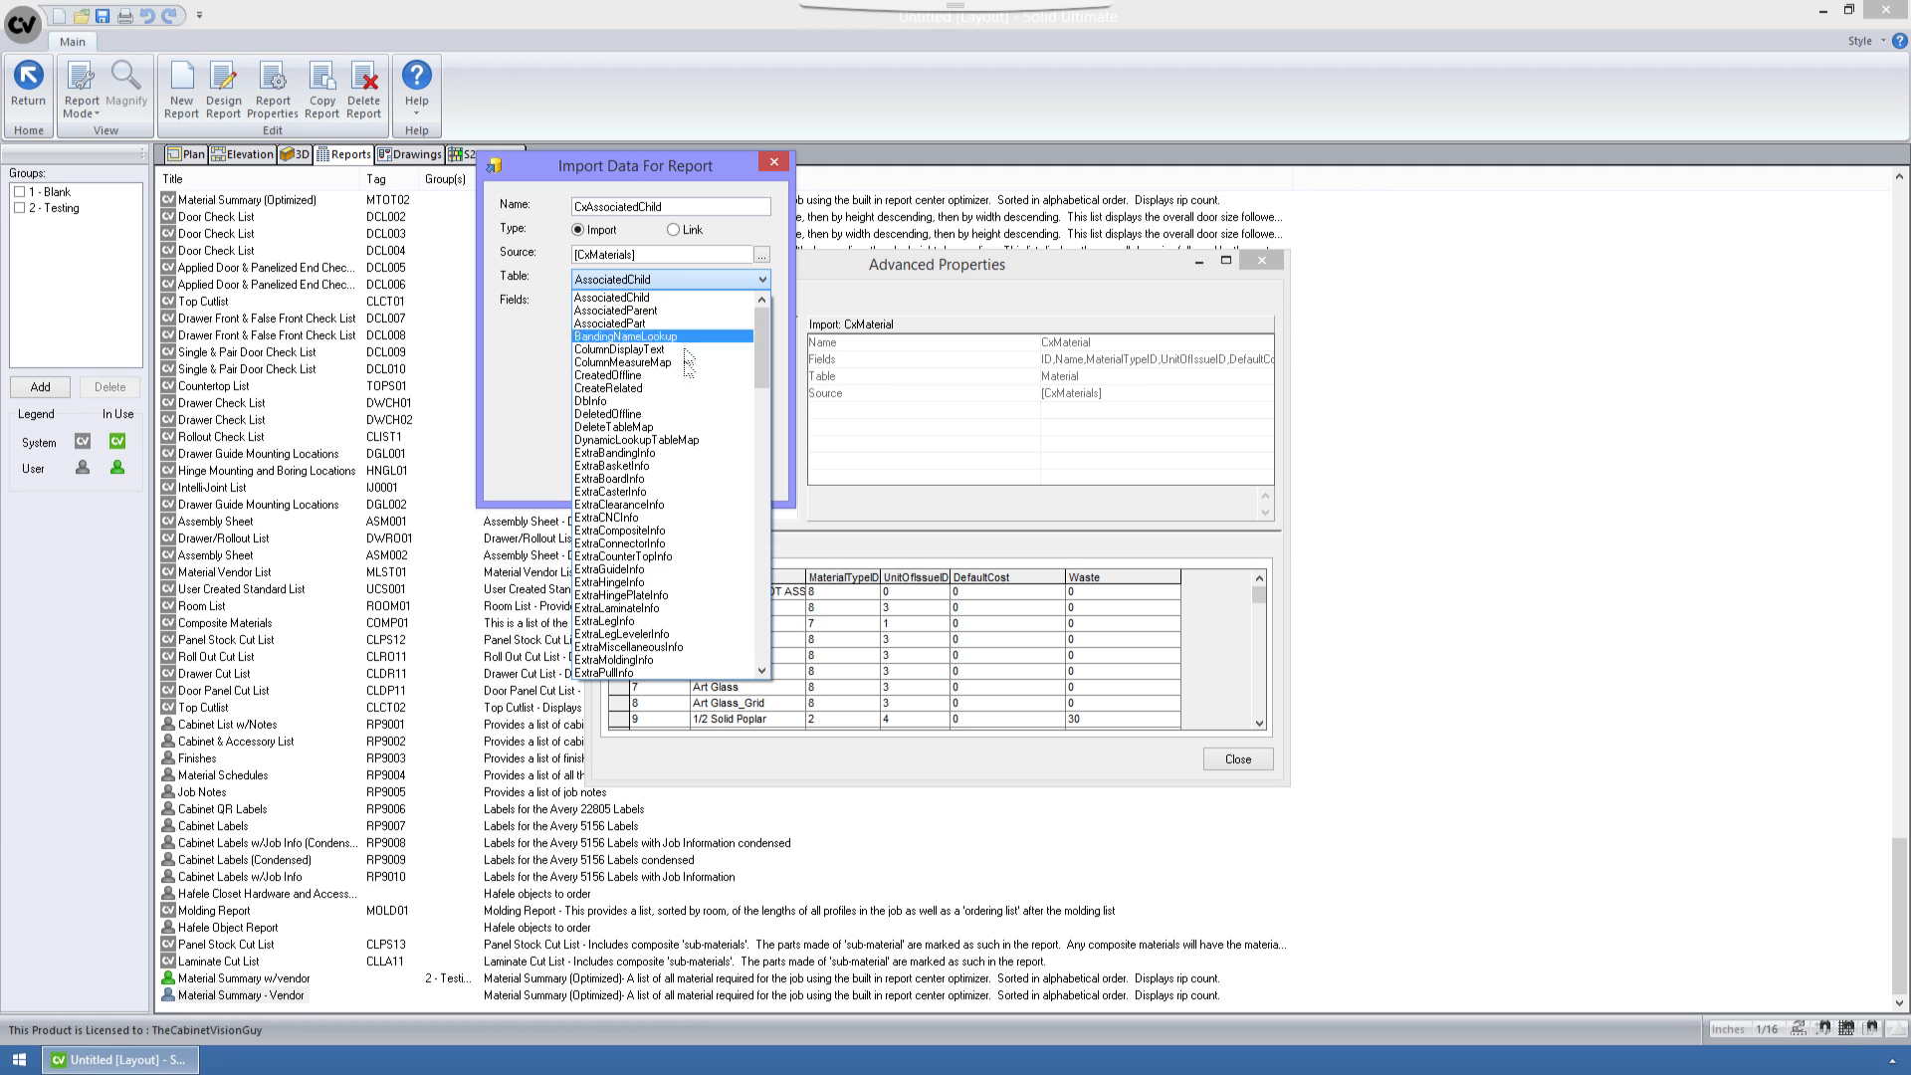
key(m)
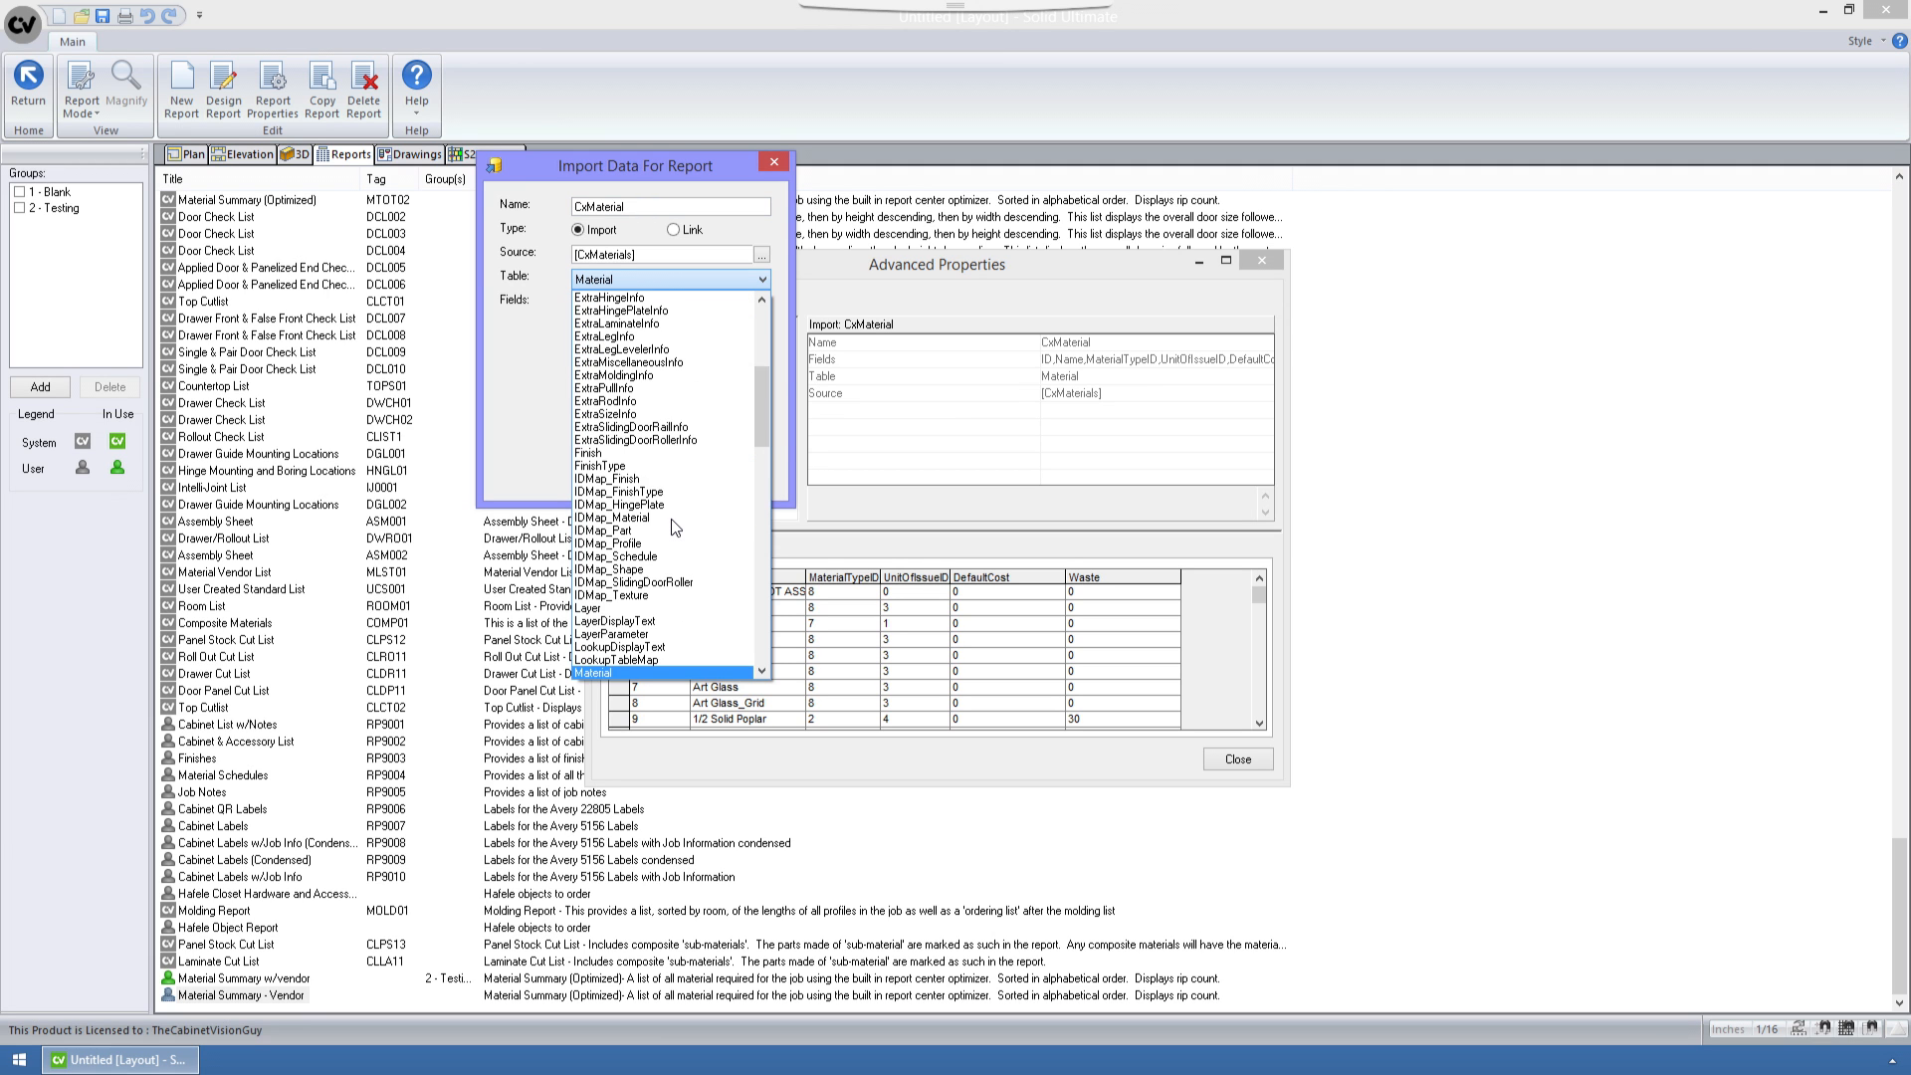
key(Return)
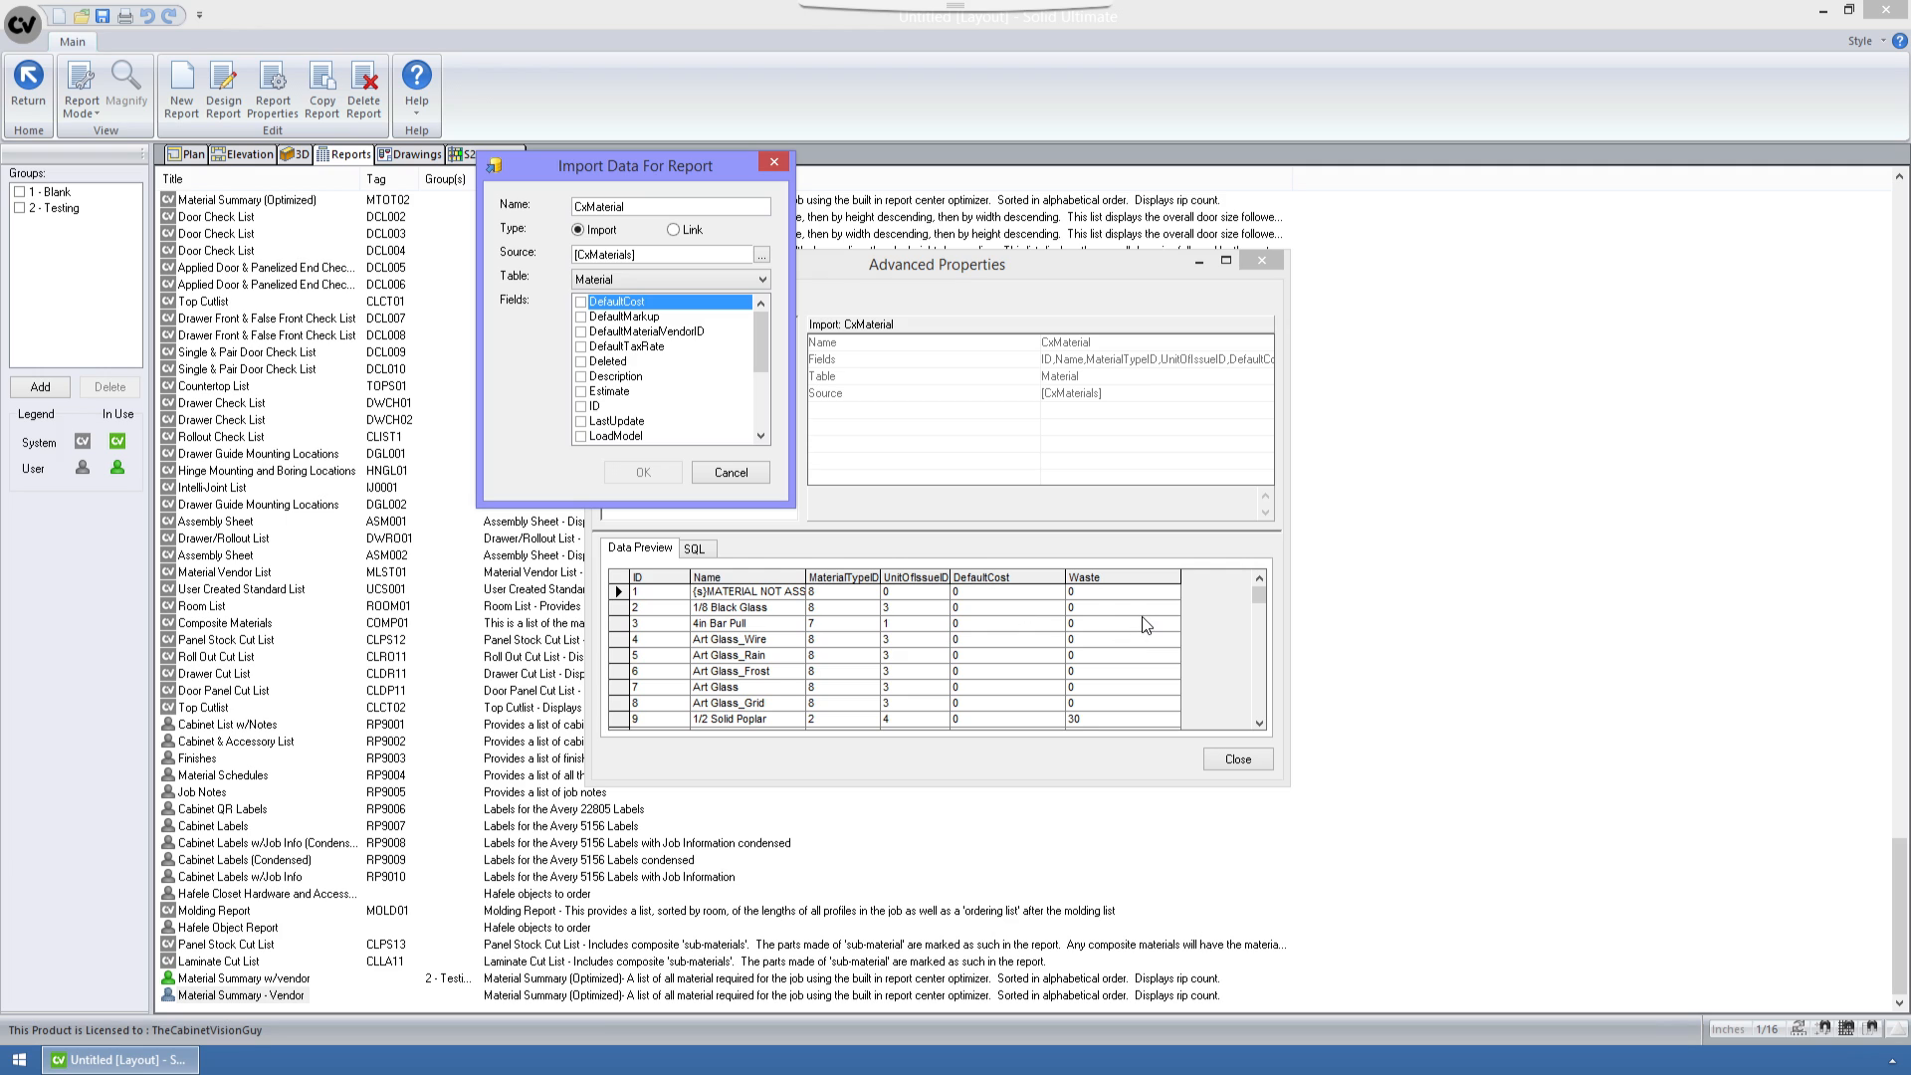
Include the ID, Name, MaterialTypeID and UnitOfIssueID fields in the Material table import.
click(582, 407)
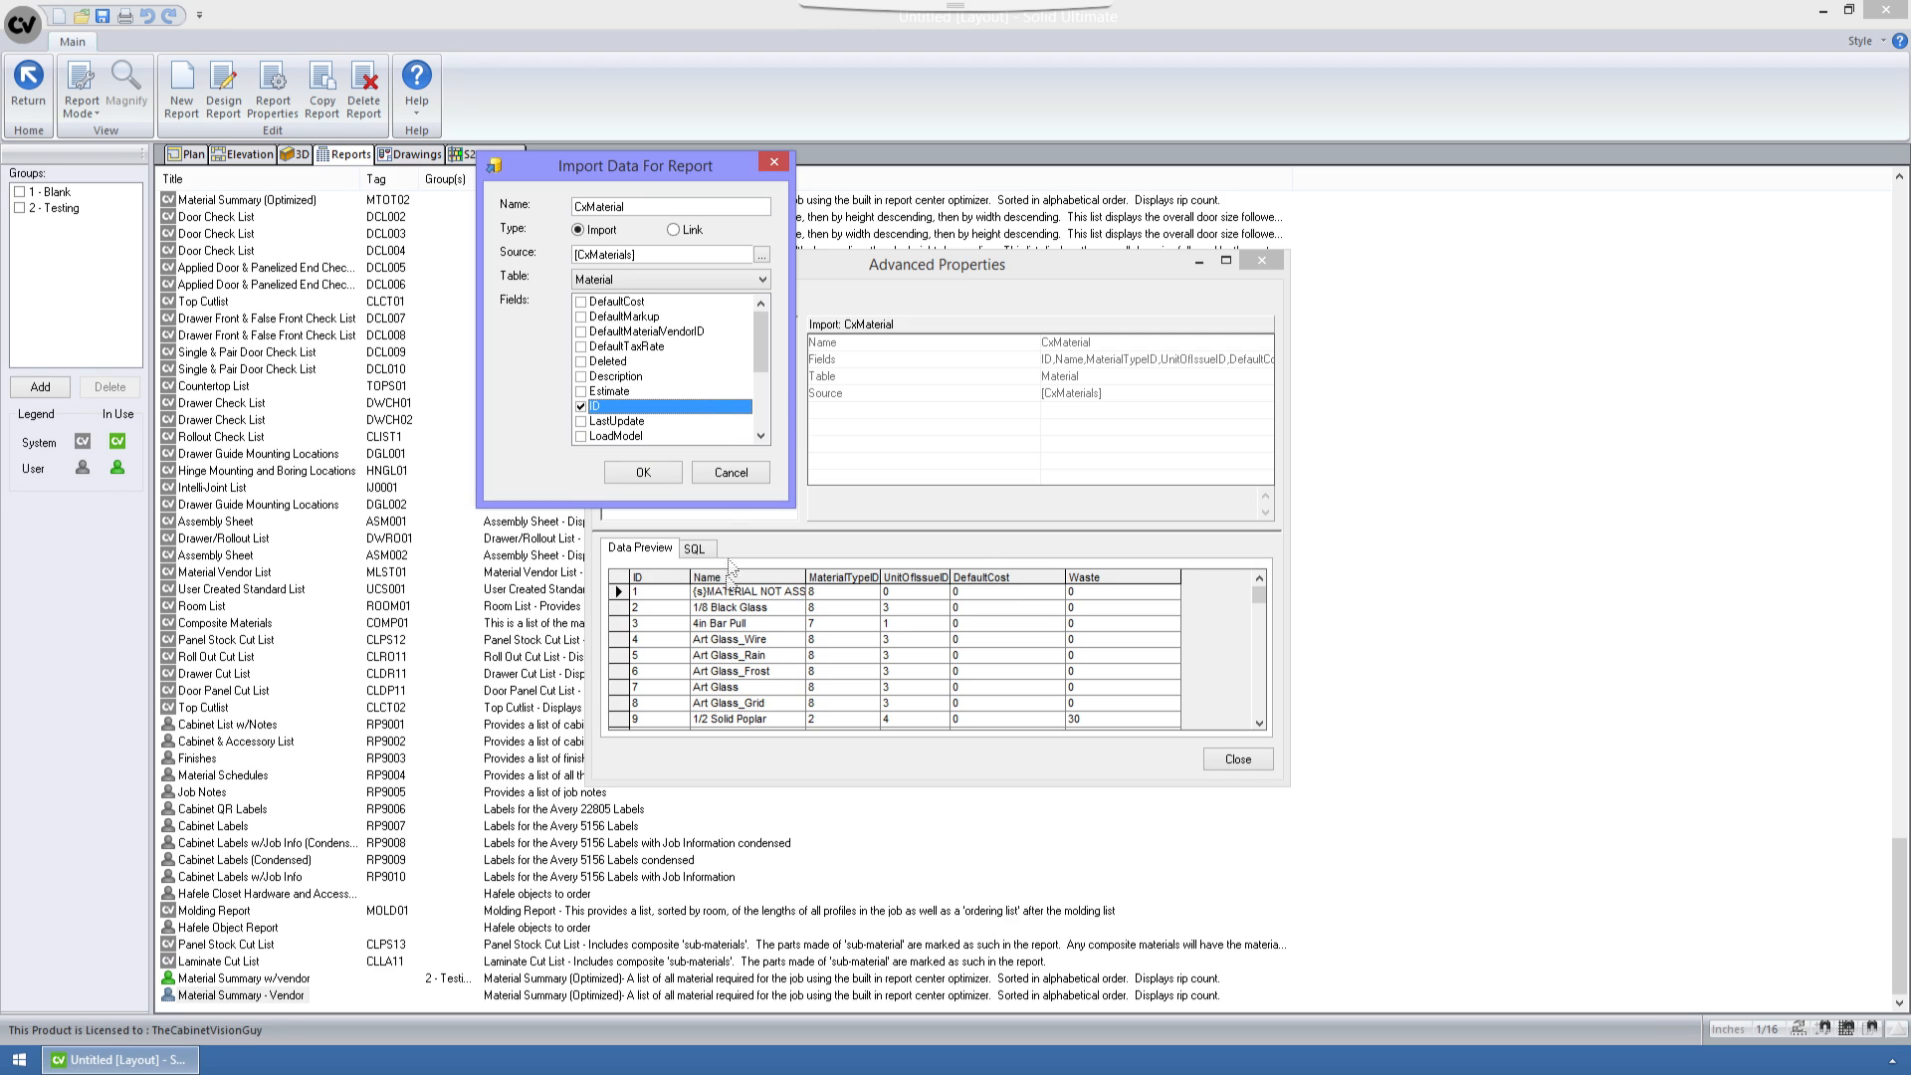
drag(762, 342, 764, 408)
click(583, 347)
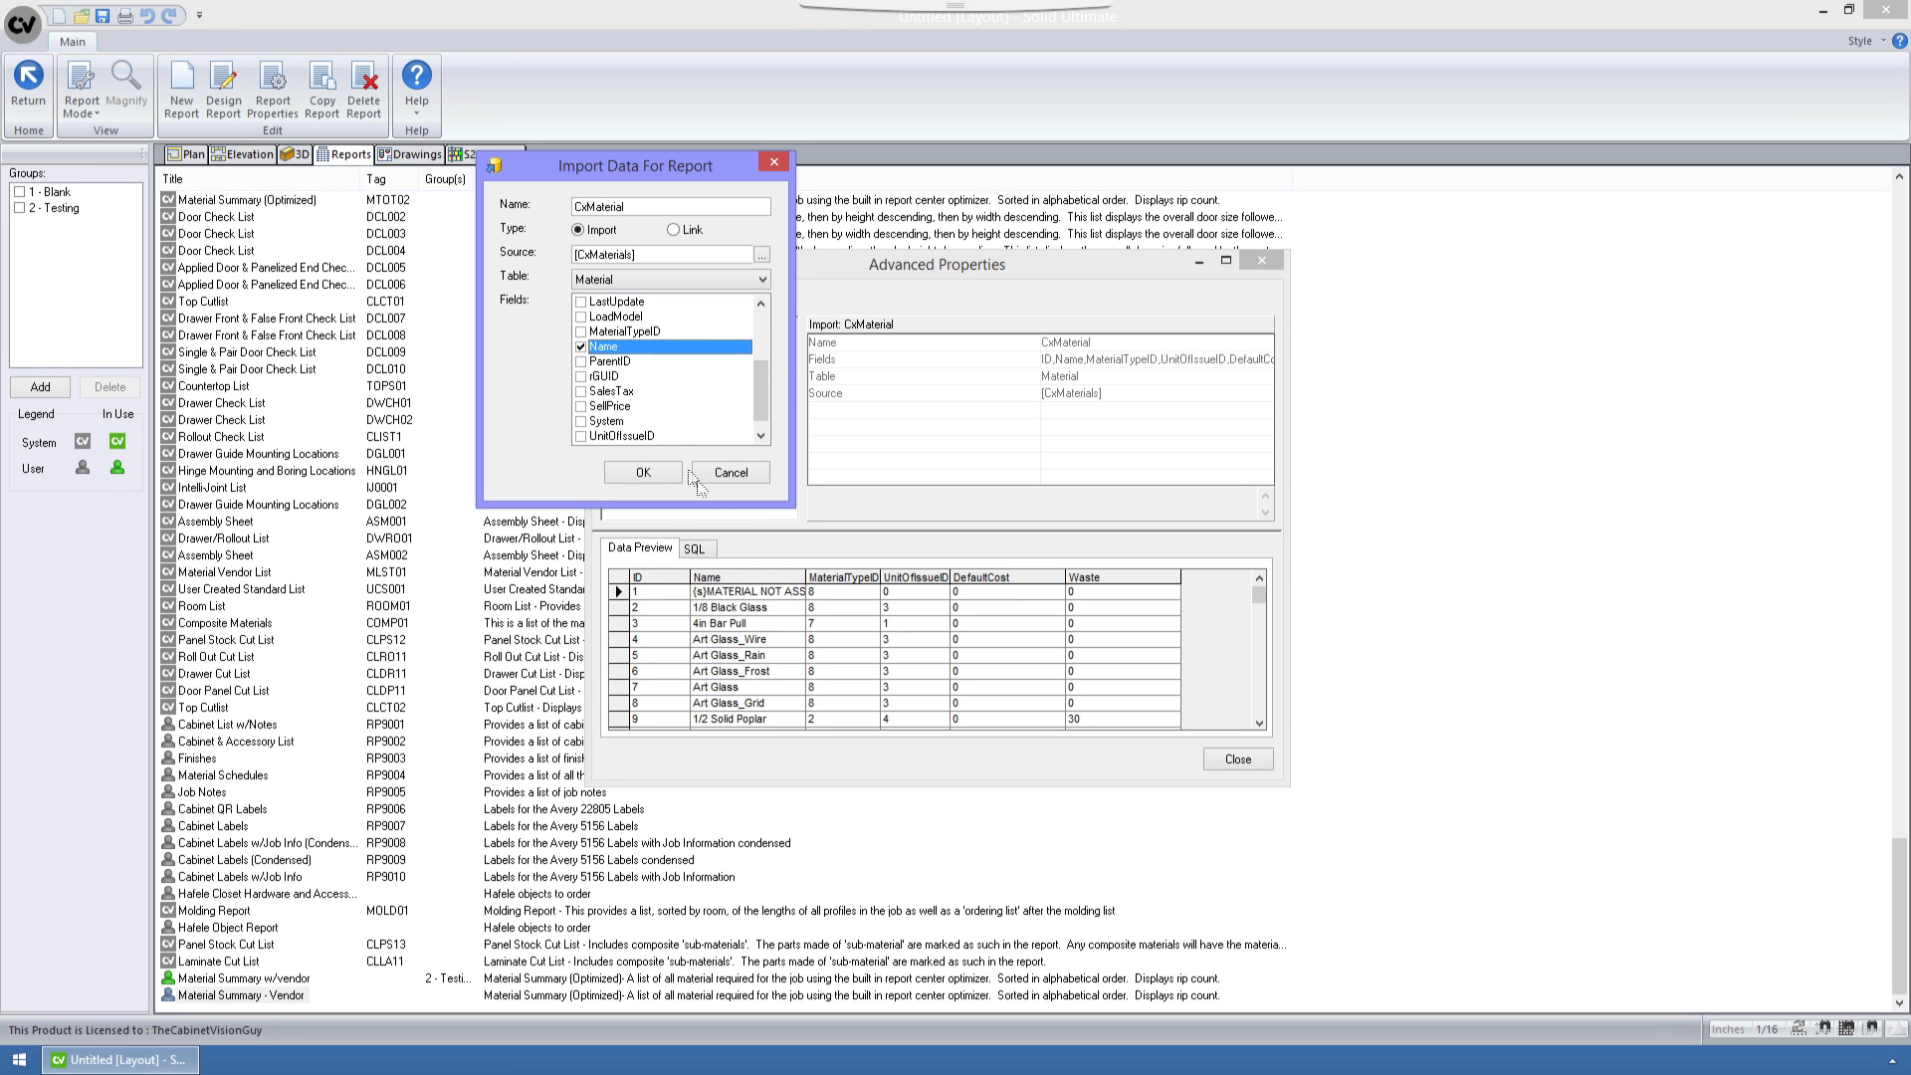
click(581, 331)
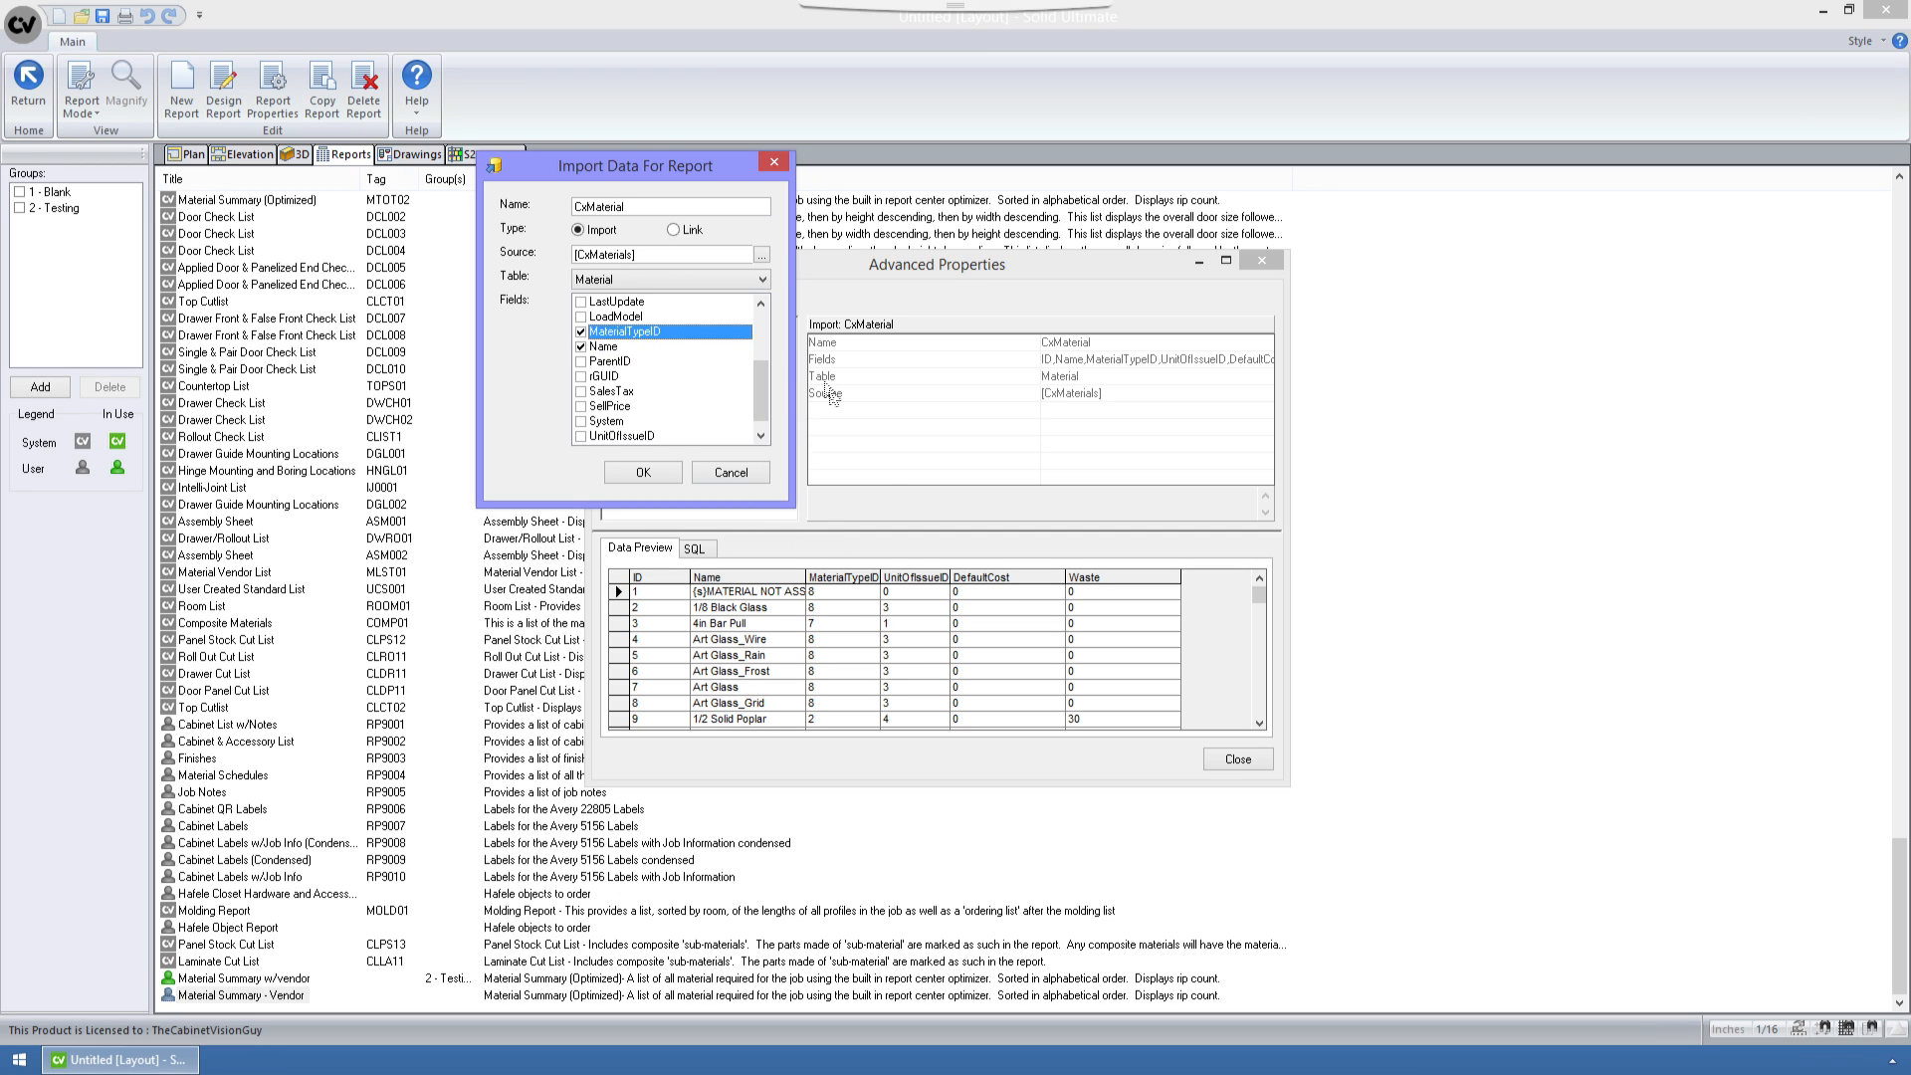
click(583, 436)
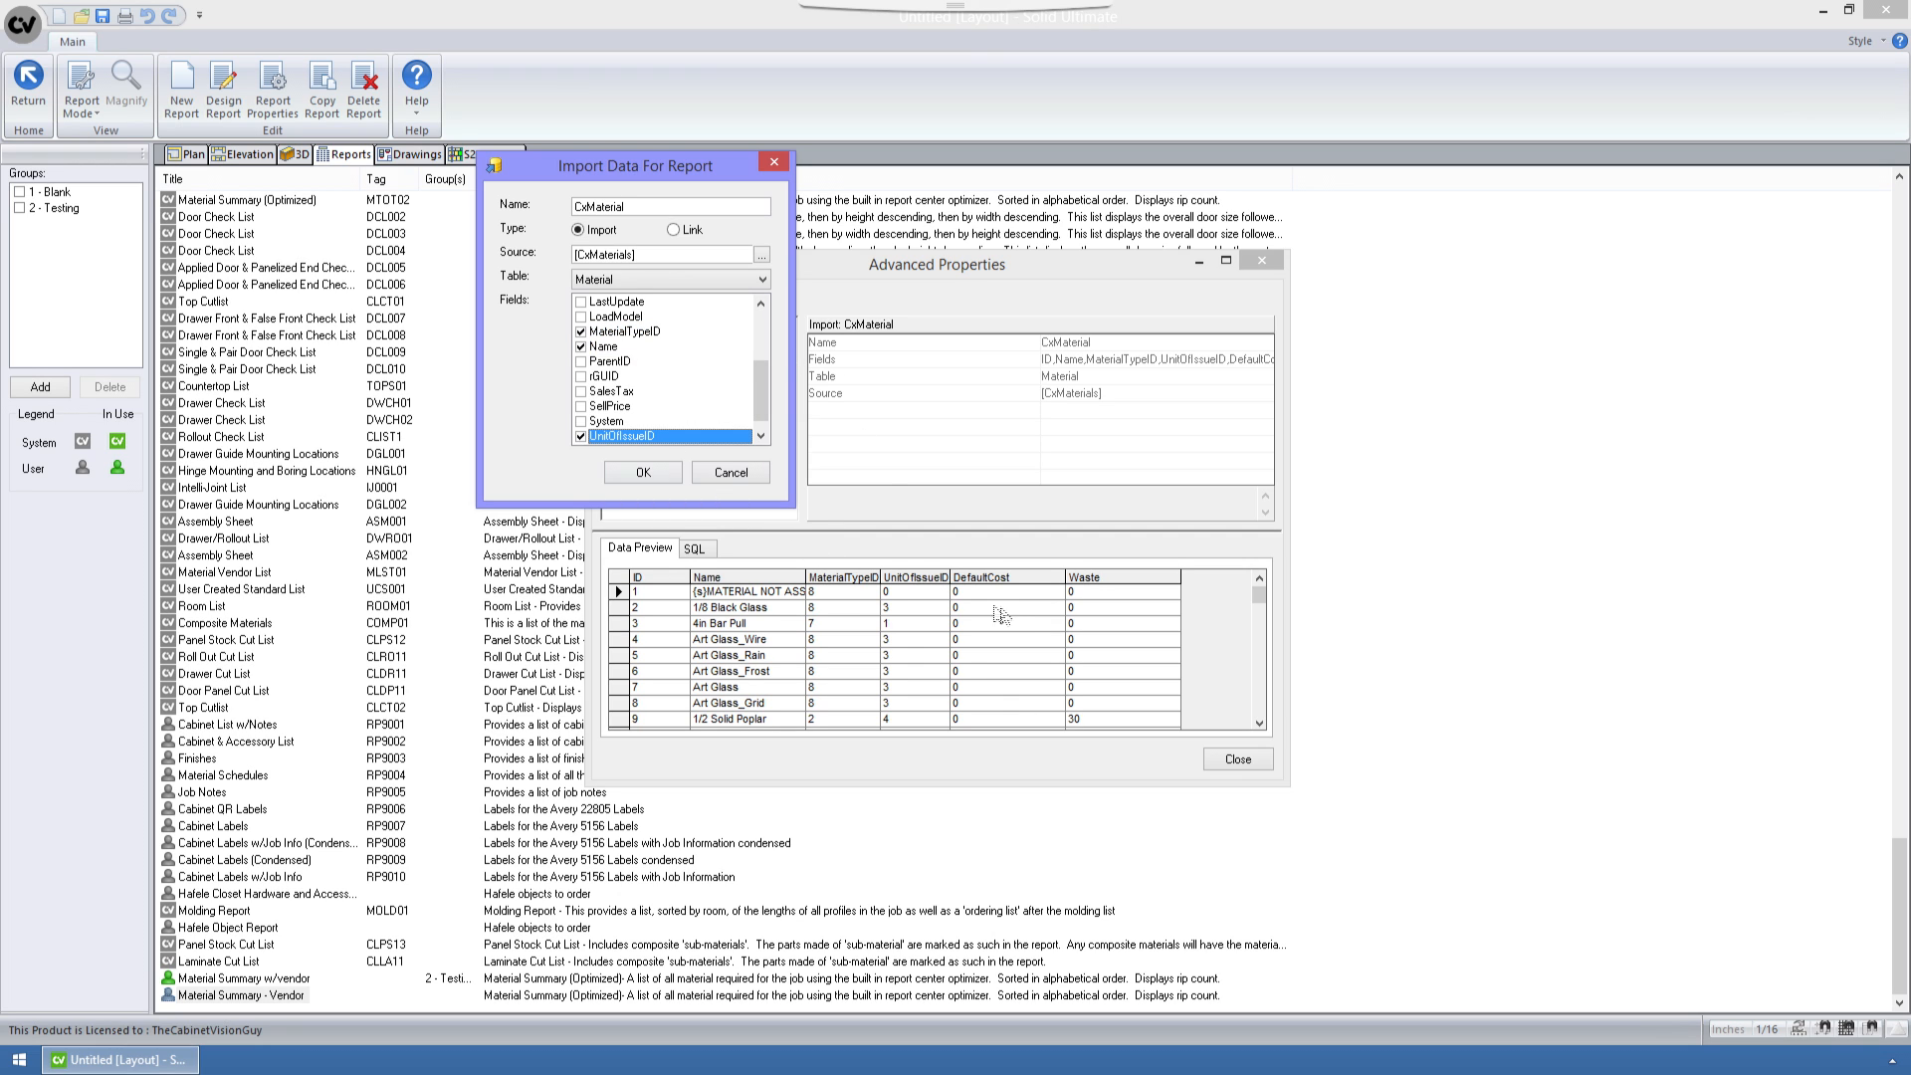
Add the DefaultCost, Waste and DefaultMaterialVendorID fields to the Material table import.
drag(763, 390, 761, 337)
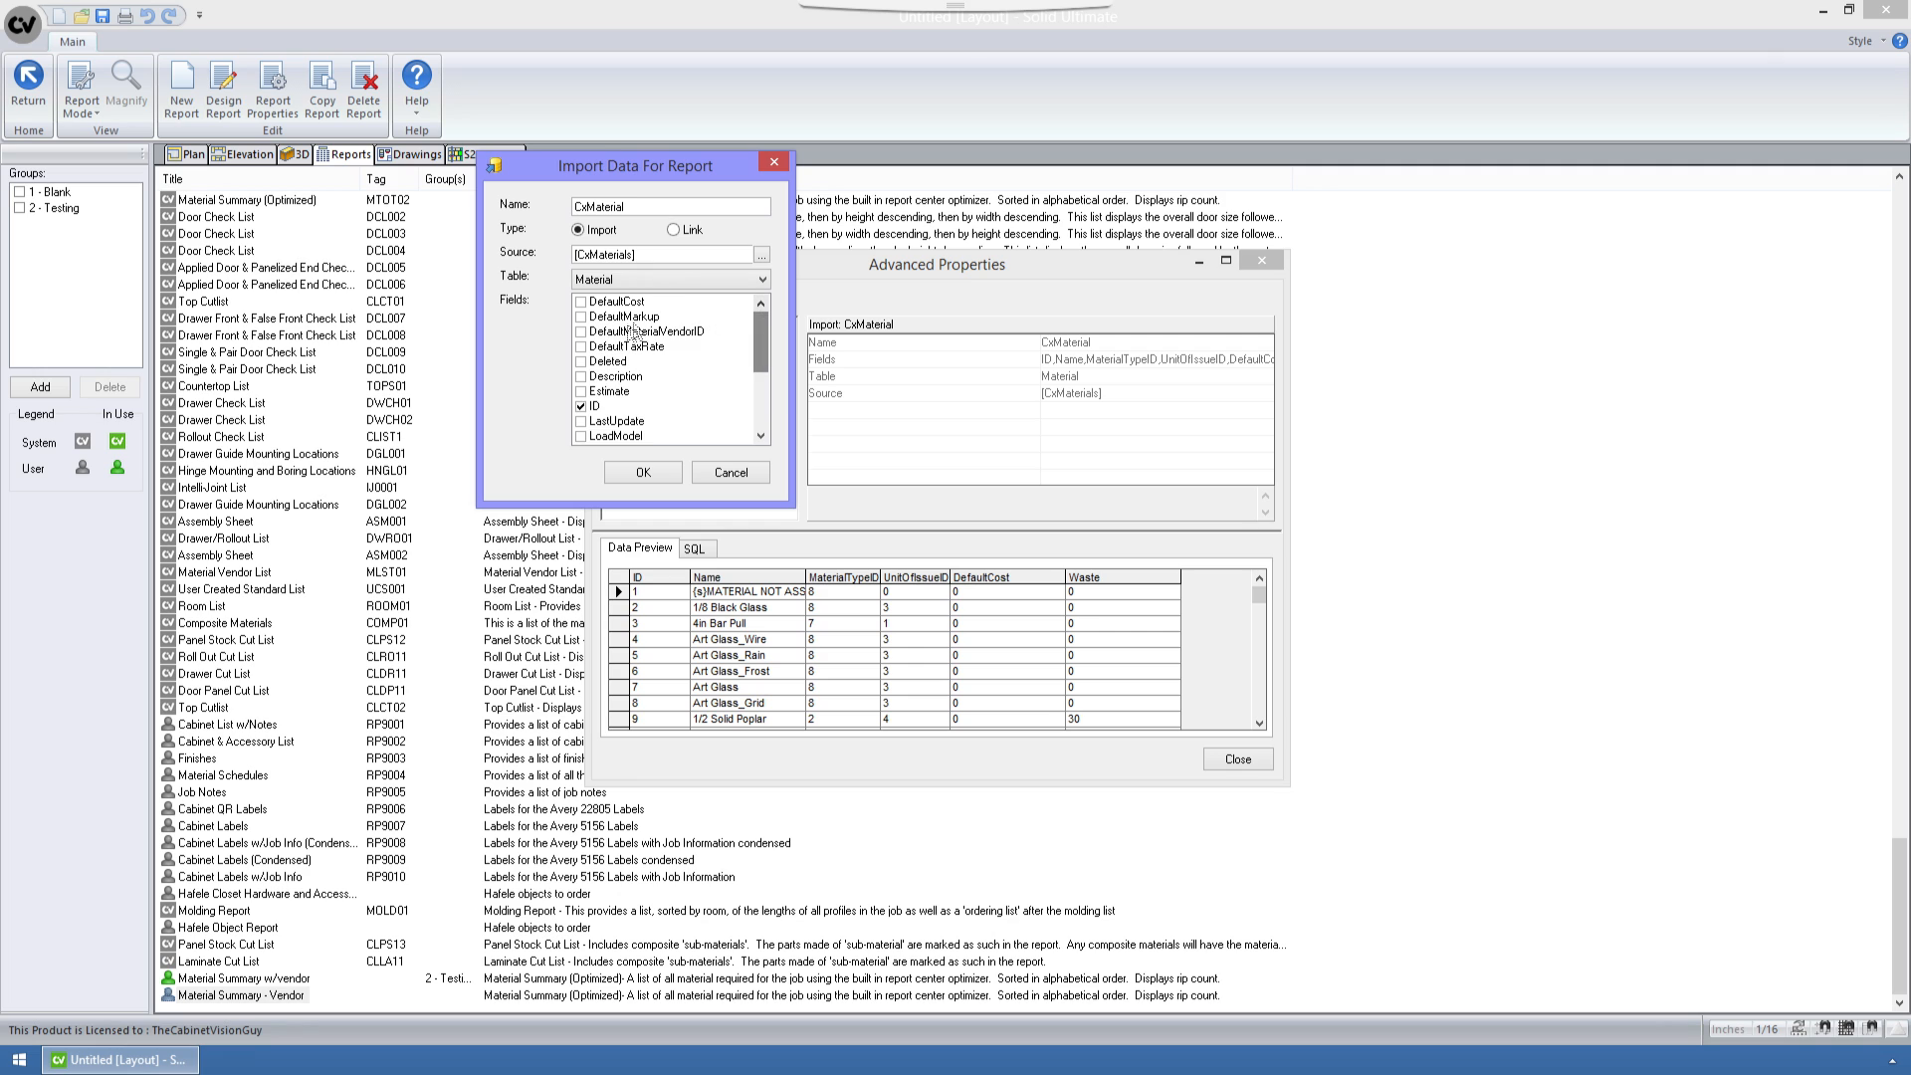
click(588, 304)
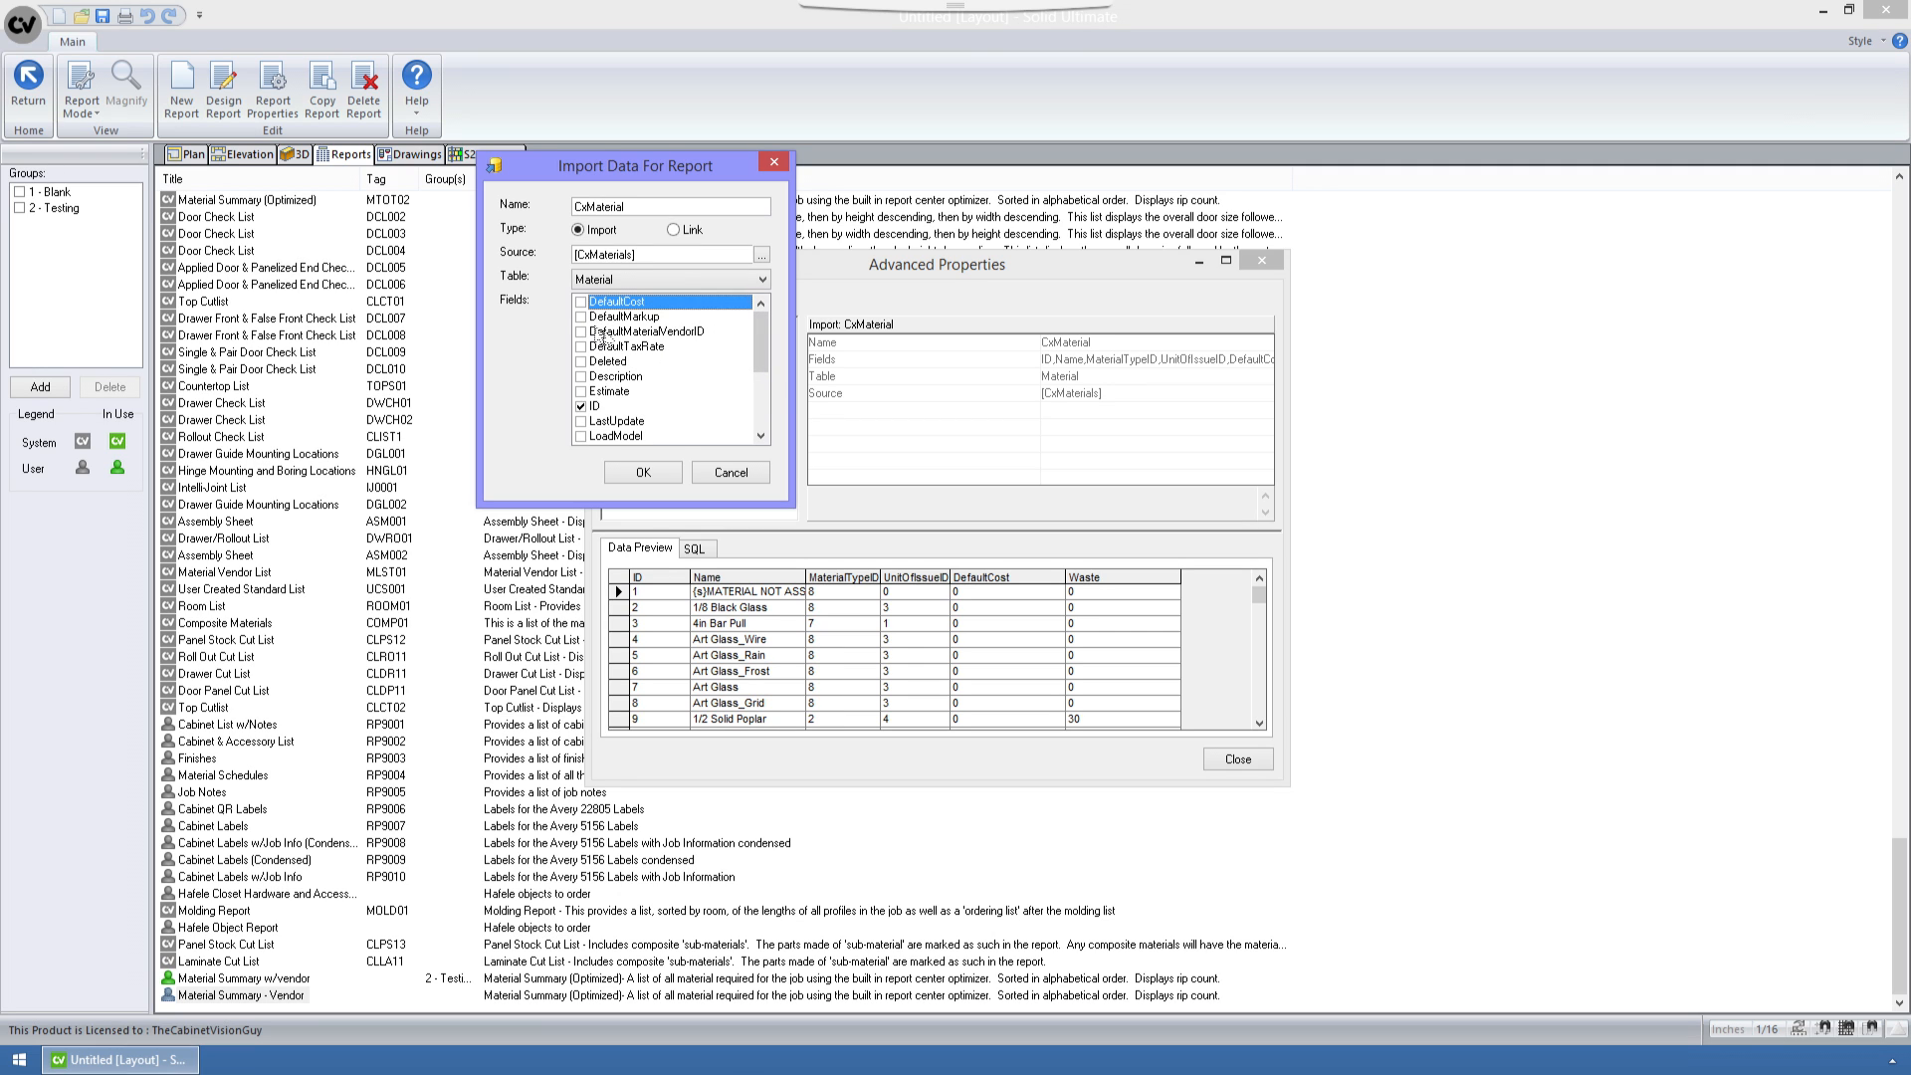
click(581, 302)
drag(759, 342, 760, 403)
click(581, 435)
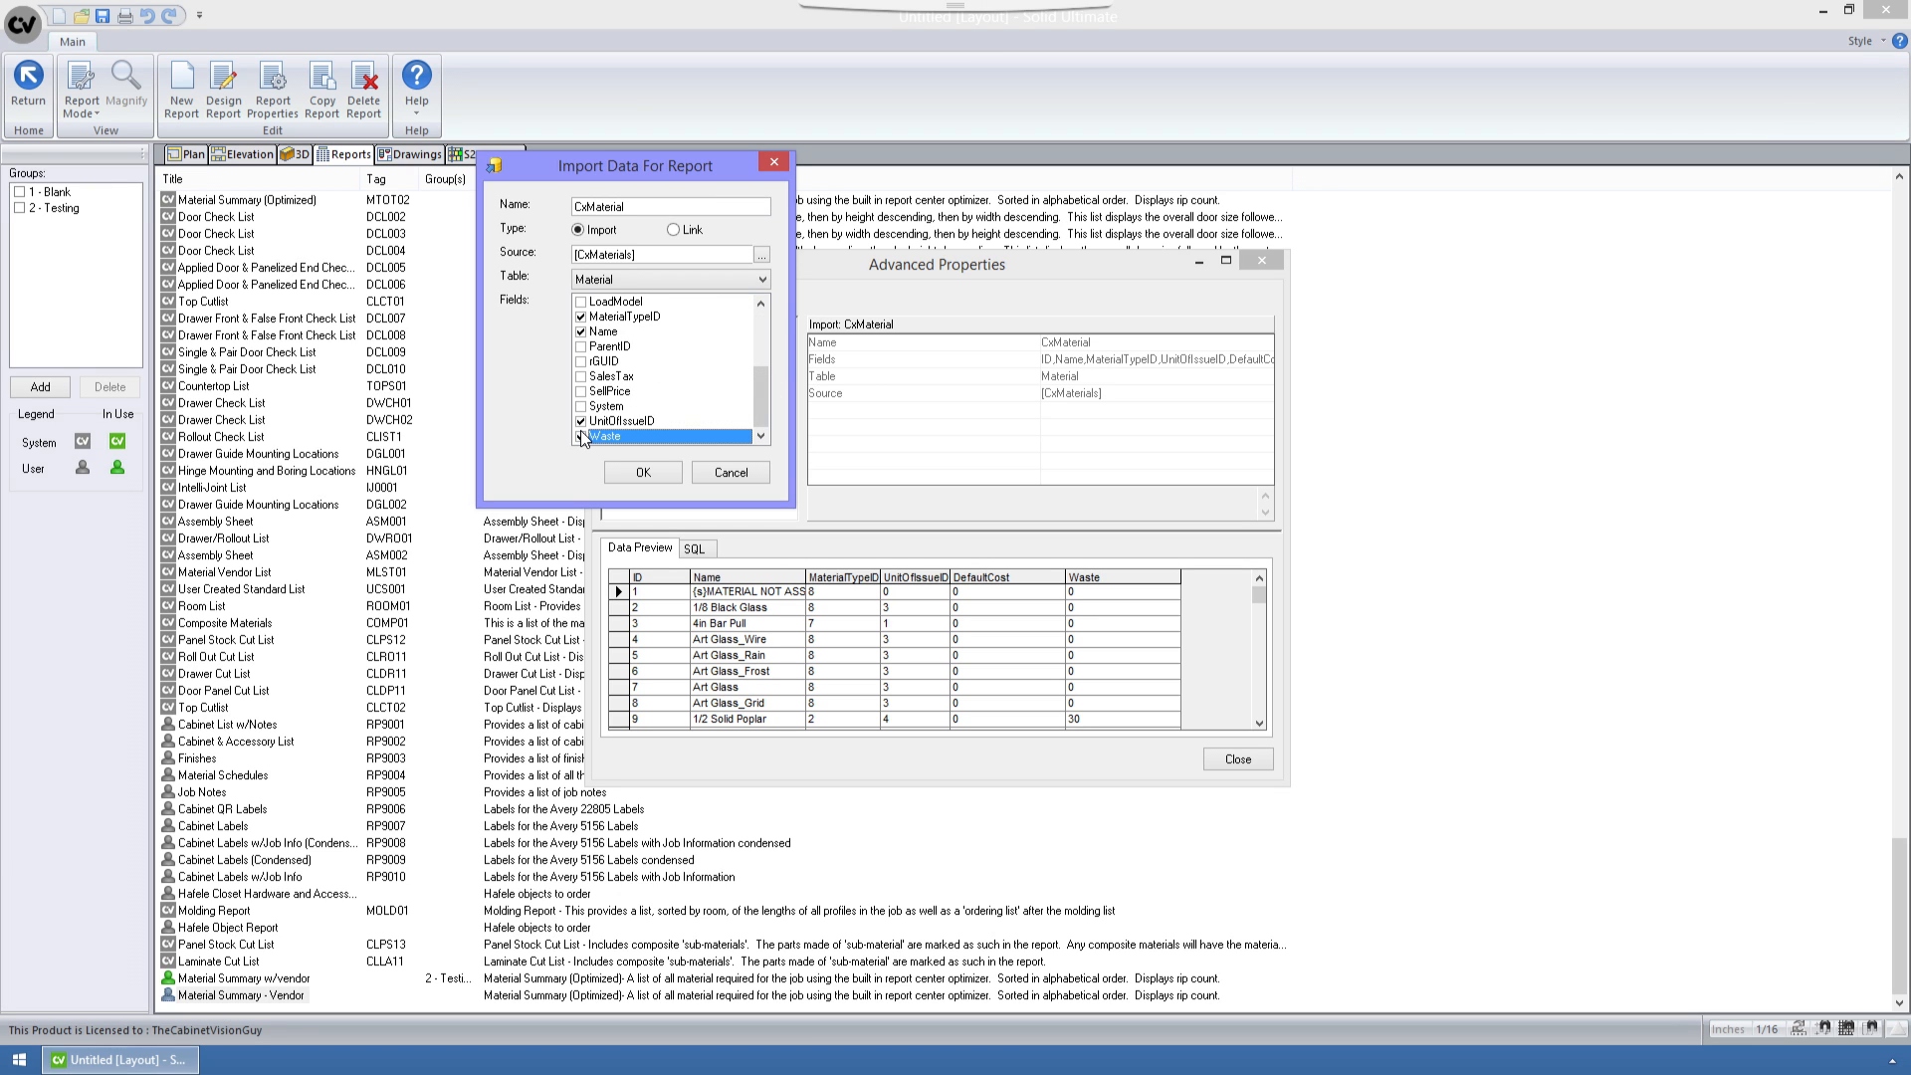
click(581, 436)
drag(762, 396, 763, 320)
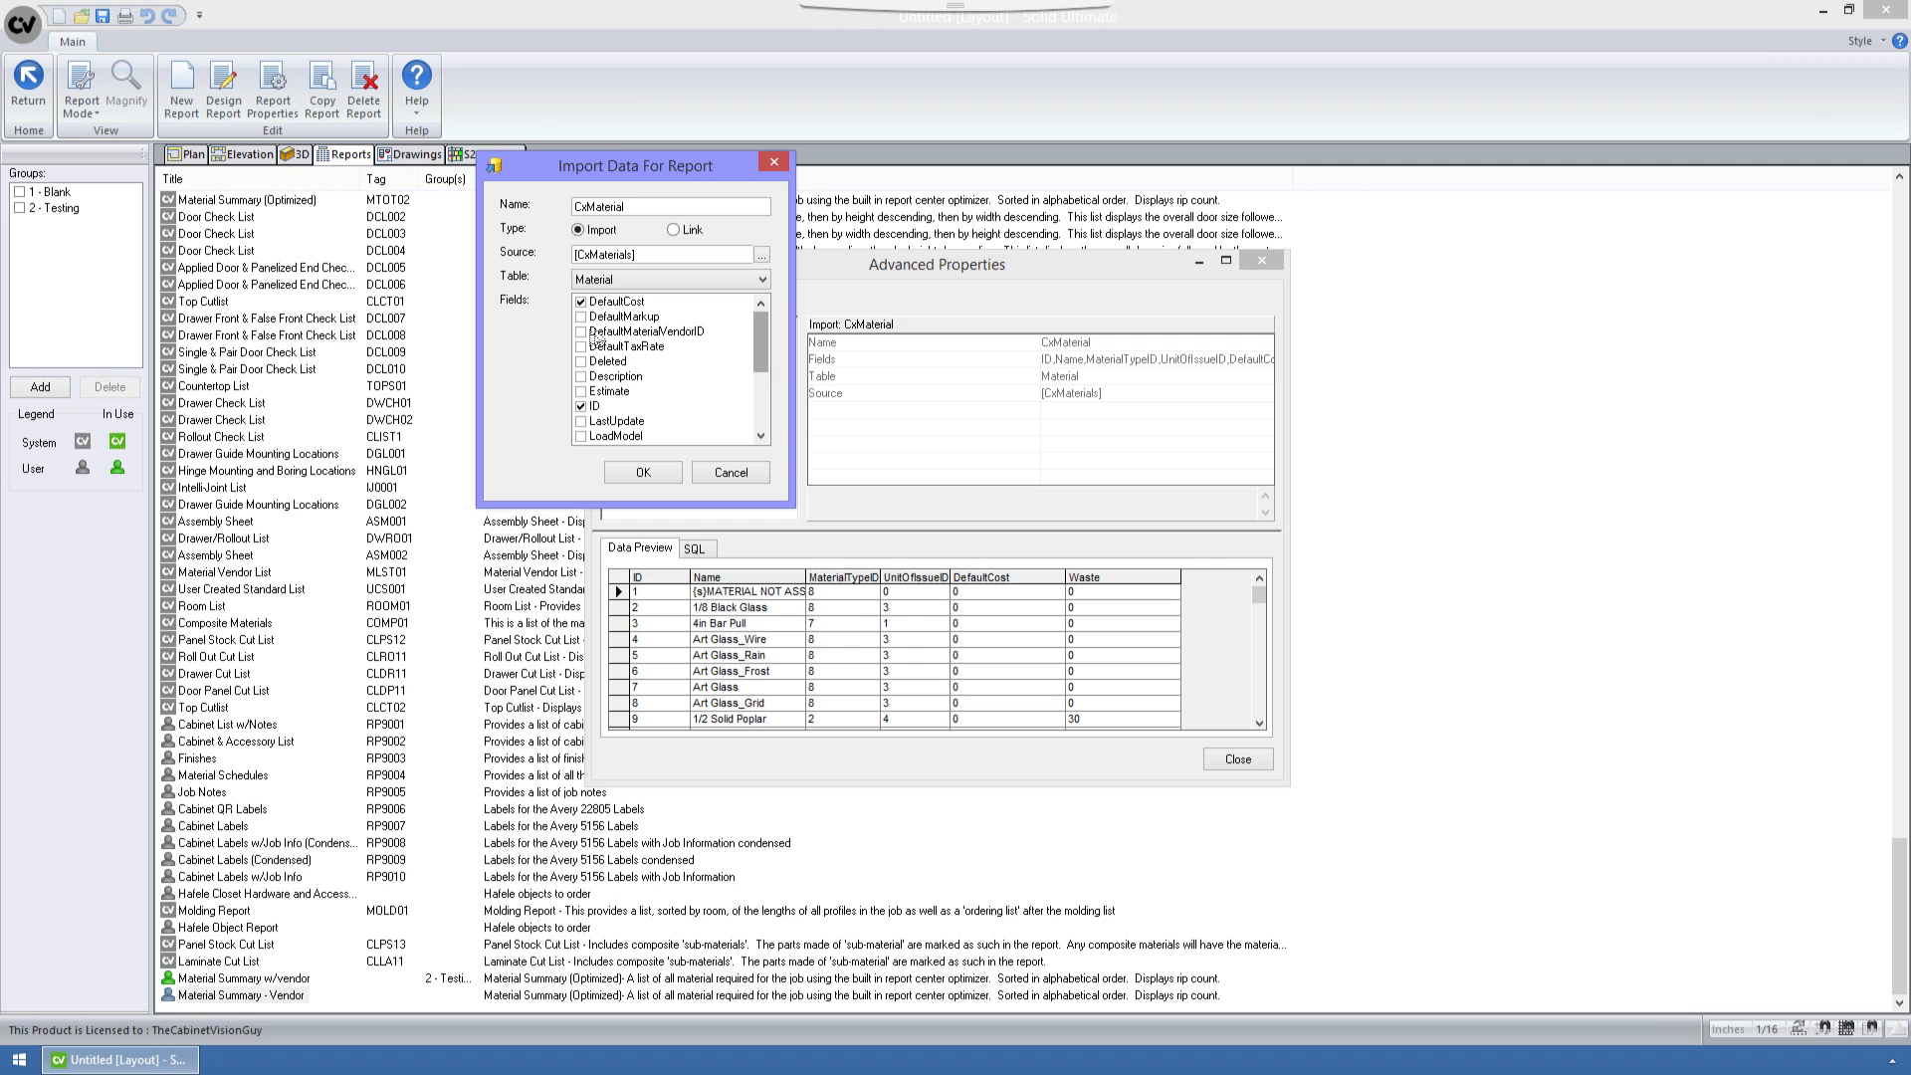
click(581, 332)
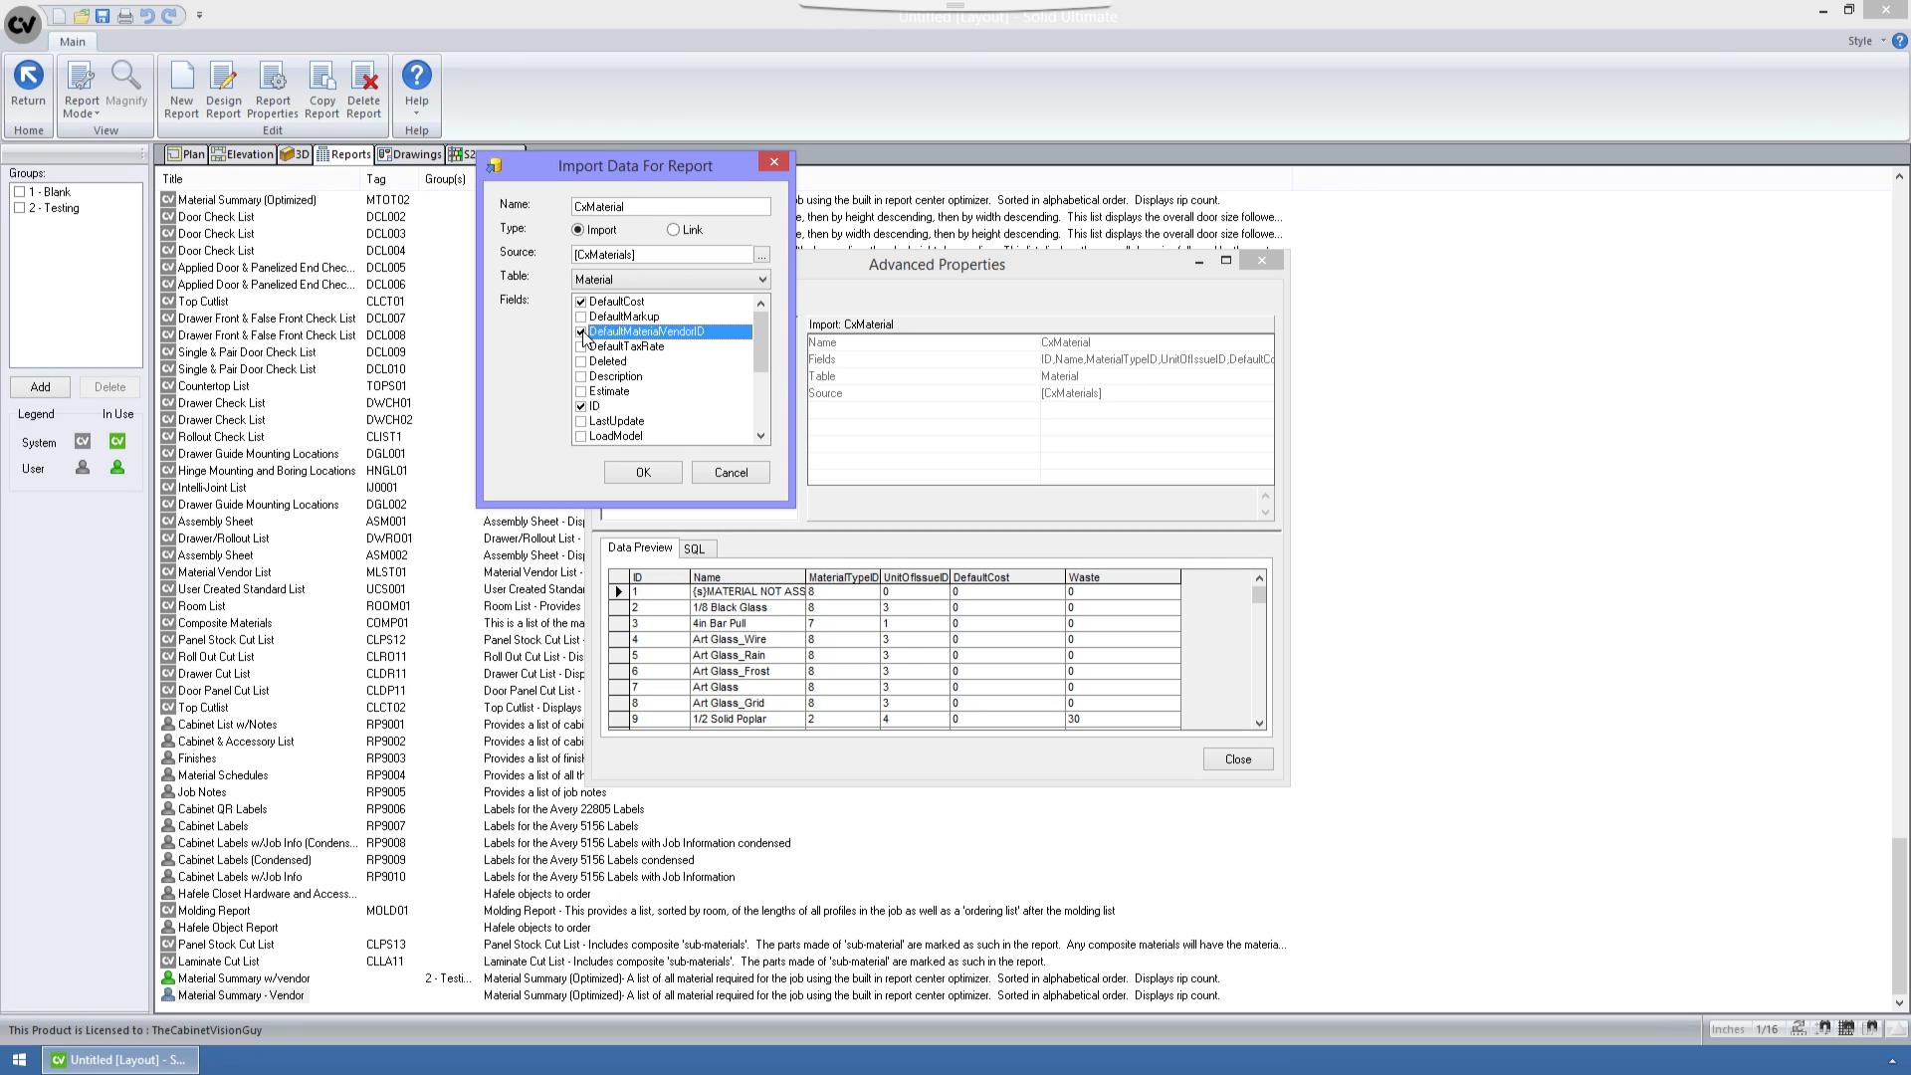
Name the import CxNewMaterial, create it, and compare its data preview with the original CxMaterial import.
drag(637, 206, 569, 210)
text(CxNewMateral)
key(BackSpace)
text(ia)
click(655, 469)
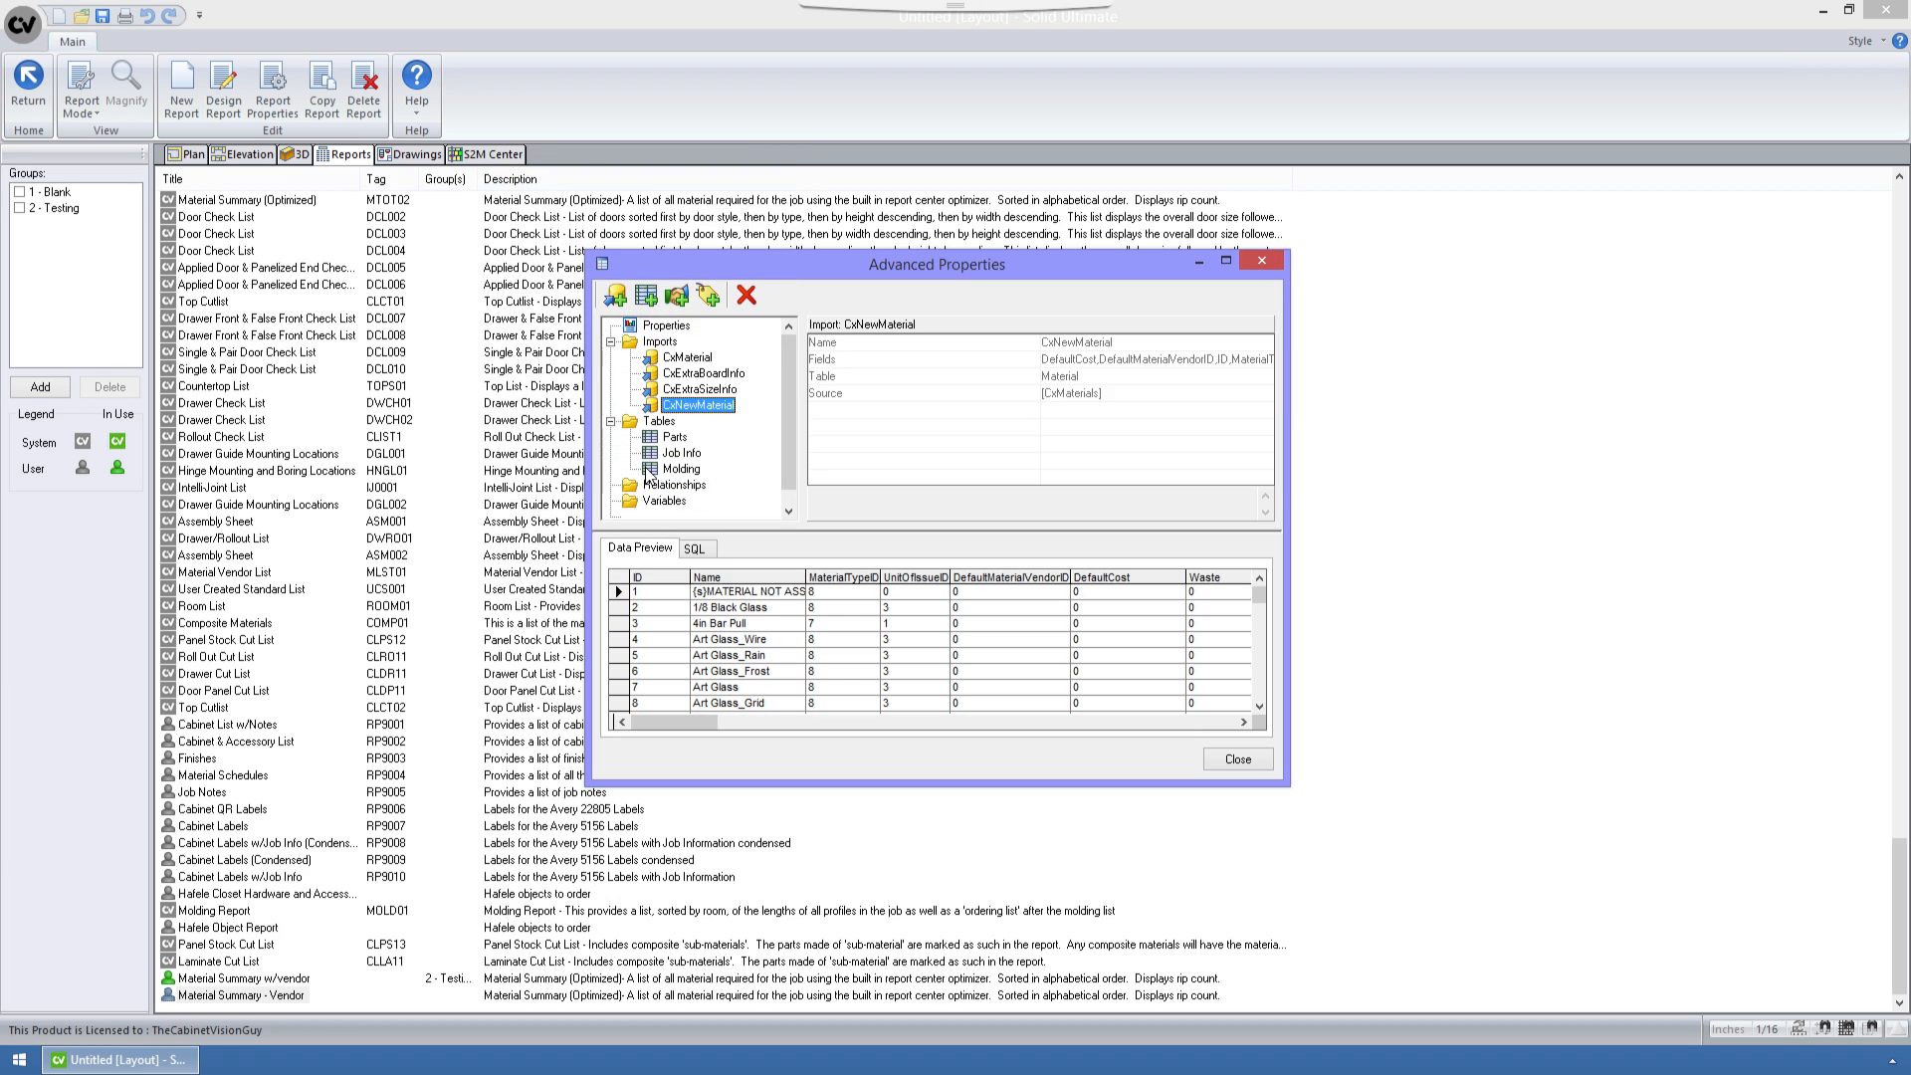
click(661, 361)
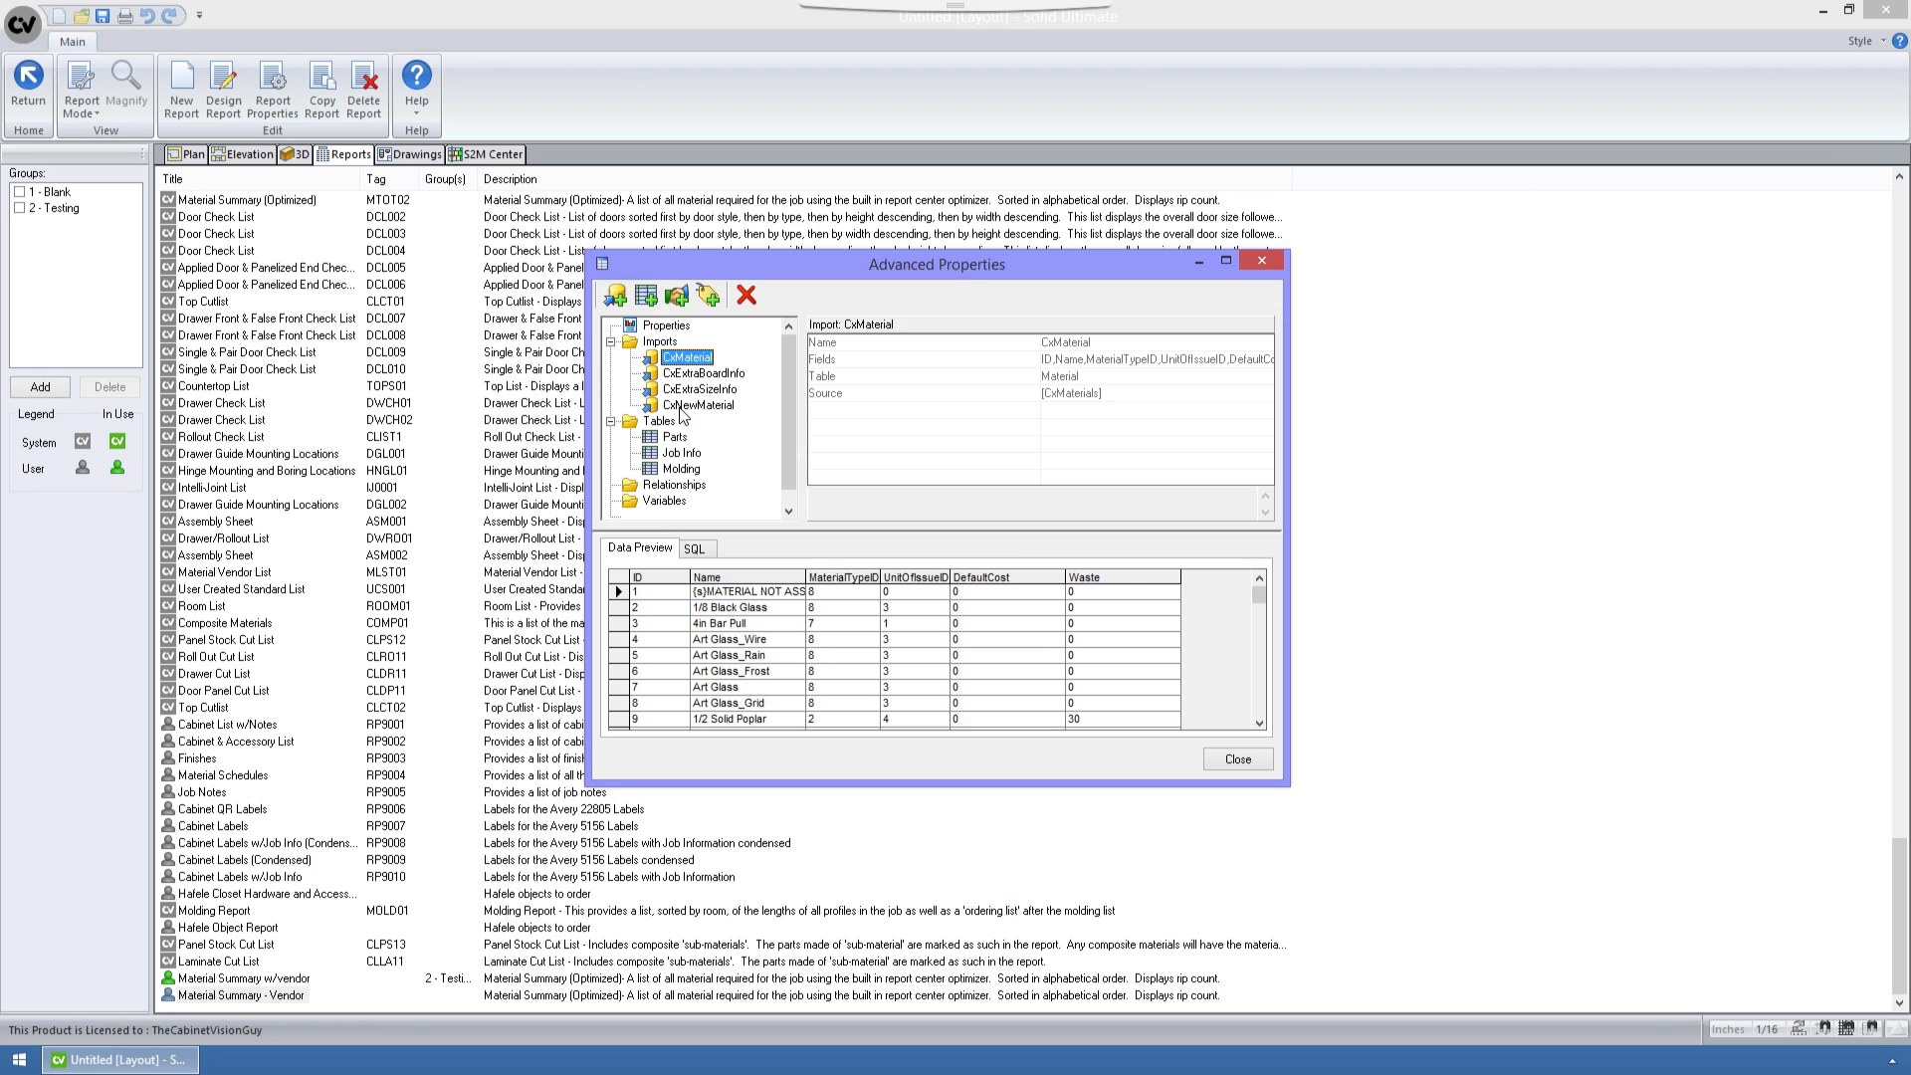
click(682, 407)
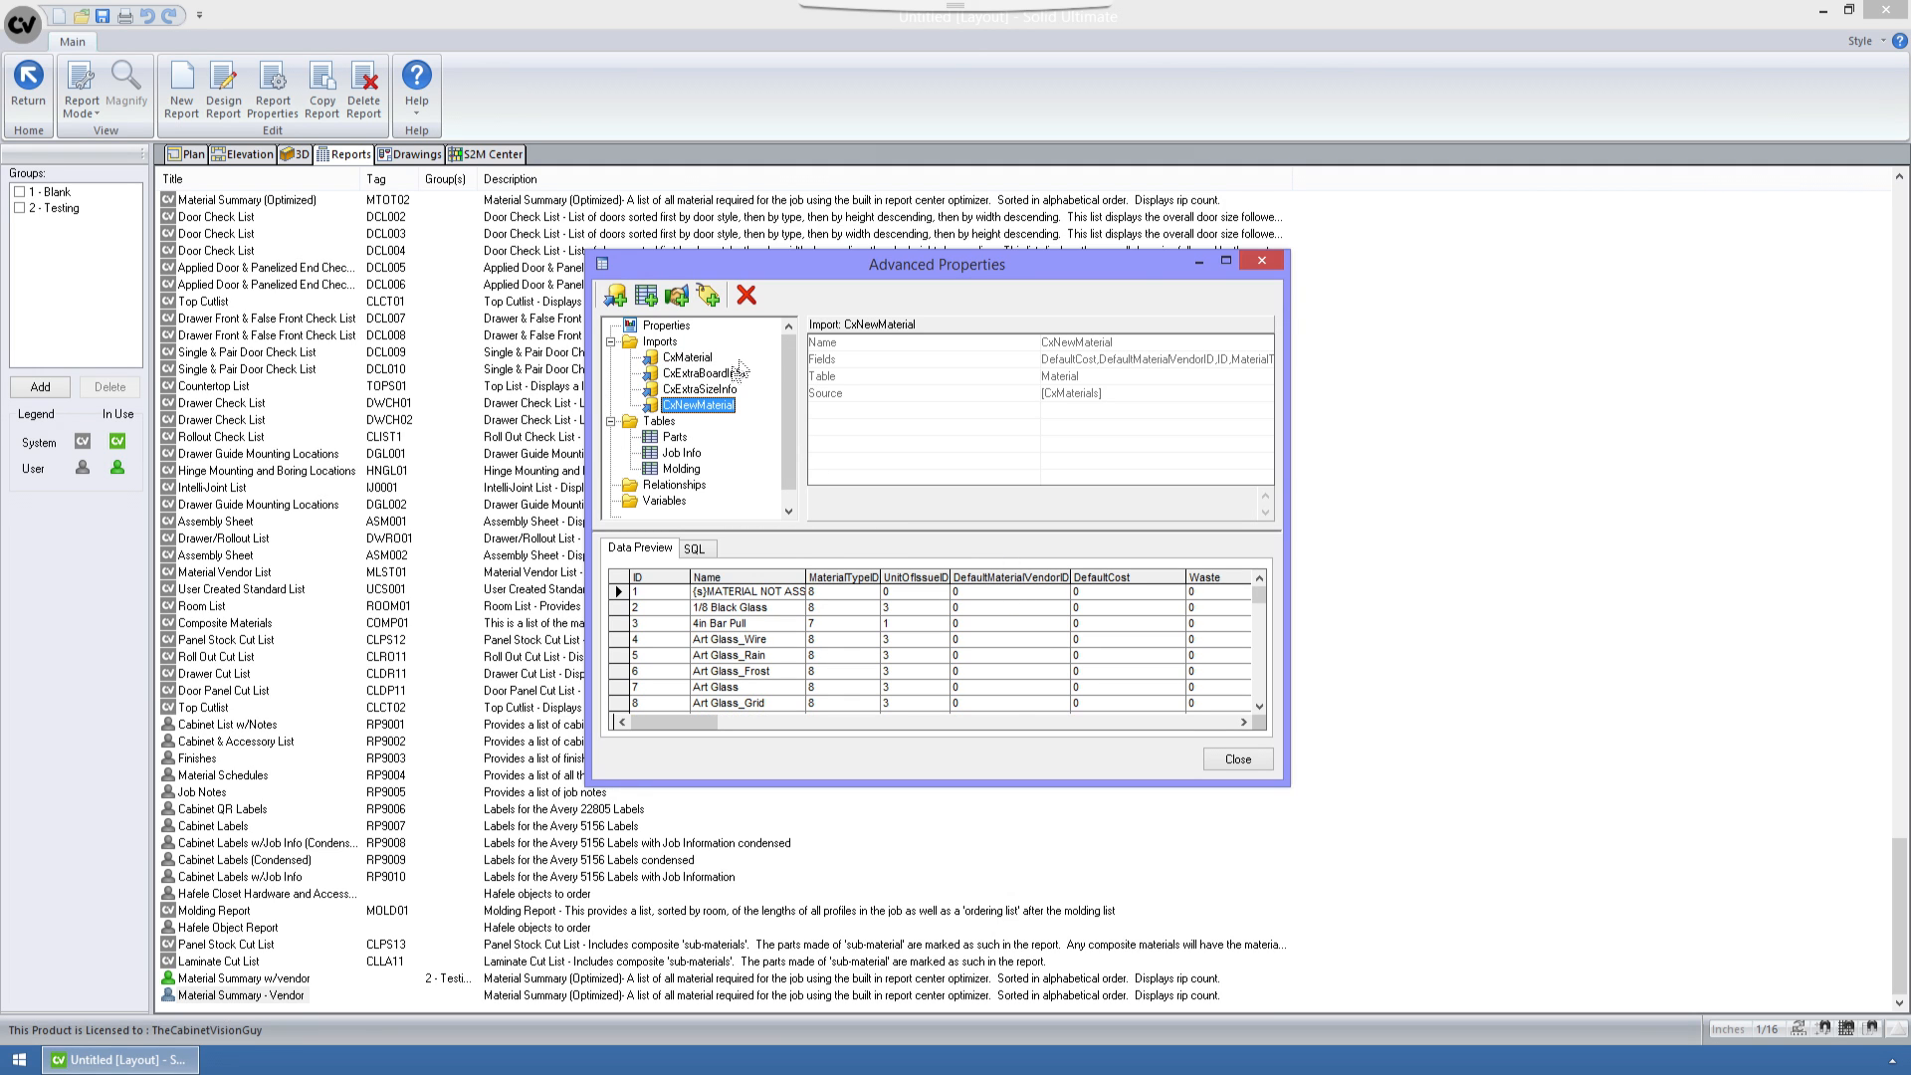
Import the MaterialVendor table from the CxMaterials source with the ID, MaterialID and VendorID fields, keeping the name CxMaterialVendor.
click(616, 296)
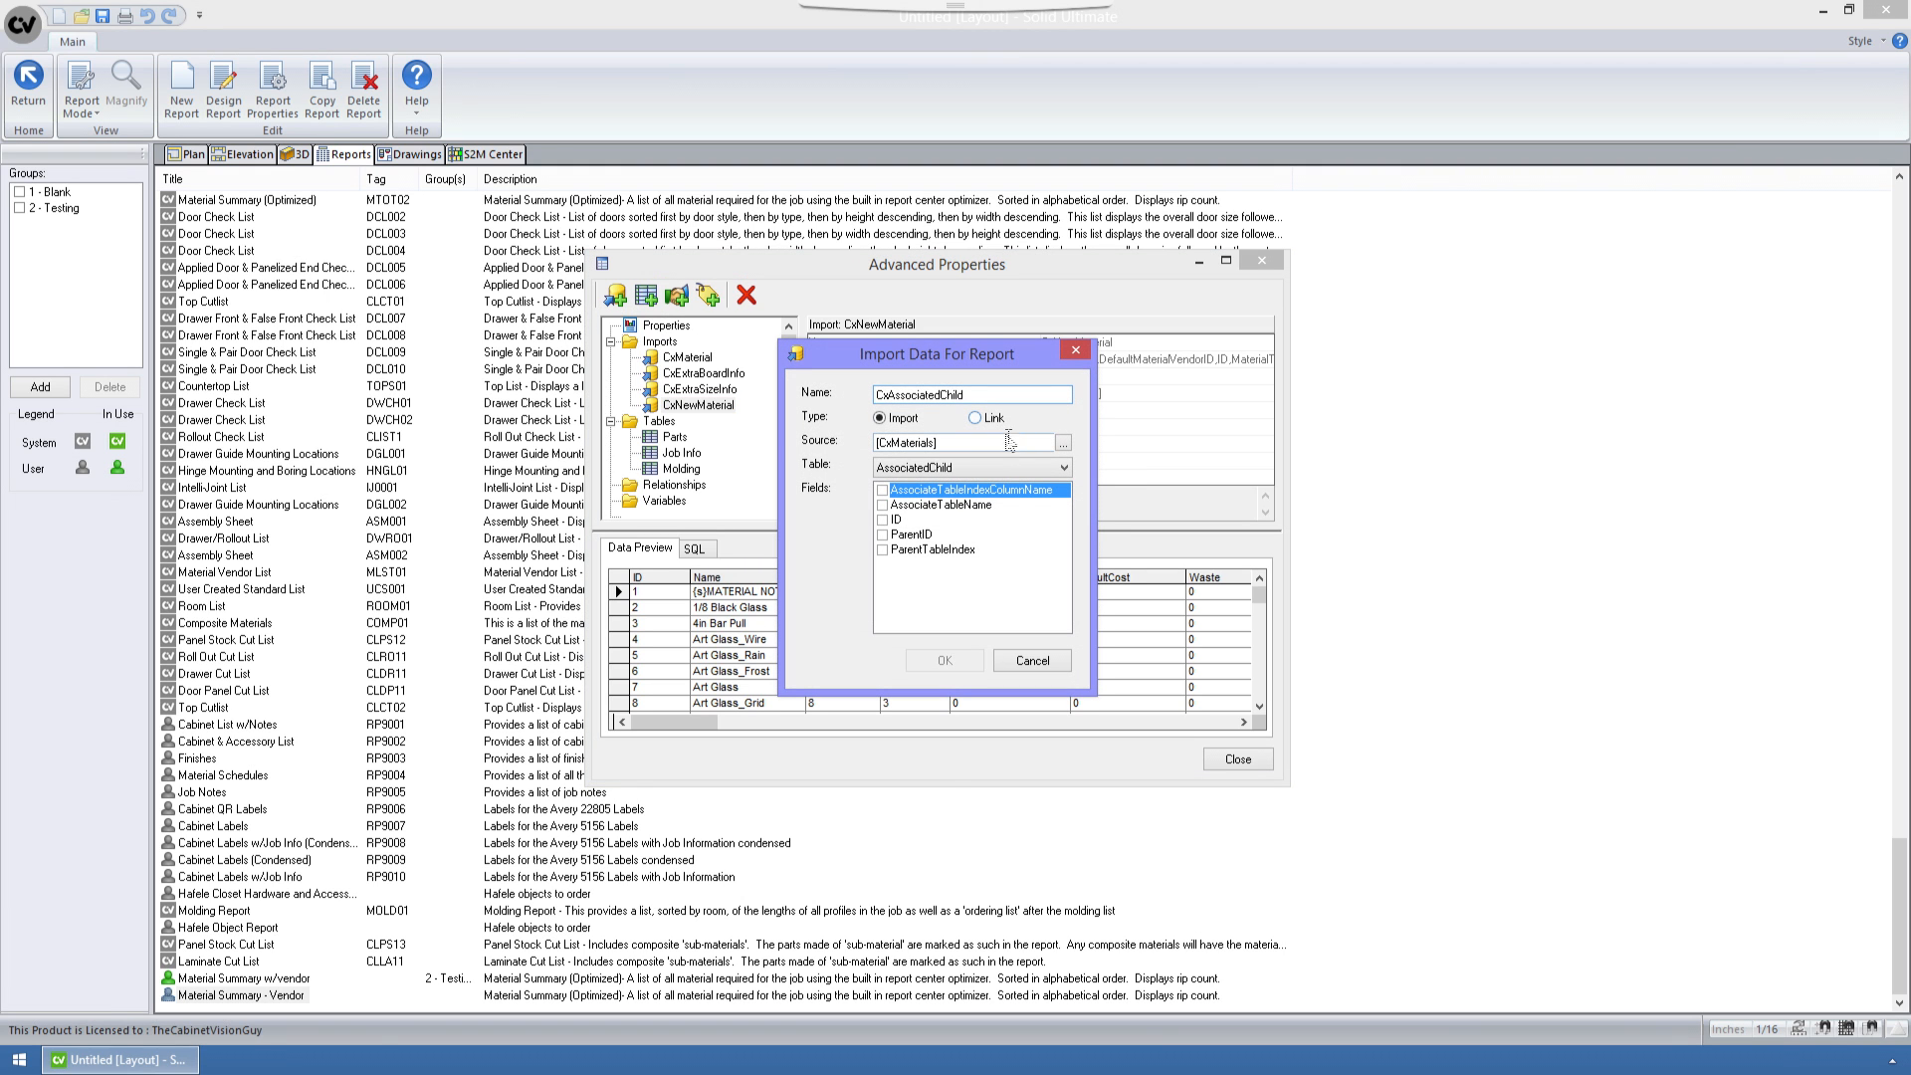
click(1019, 465)
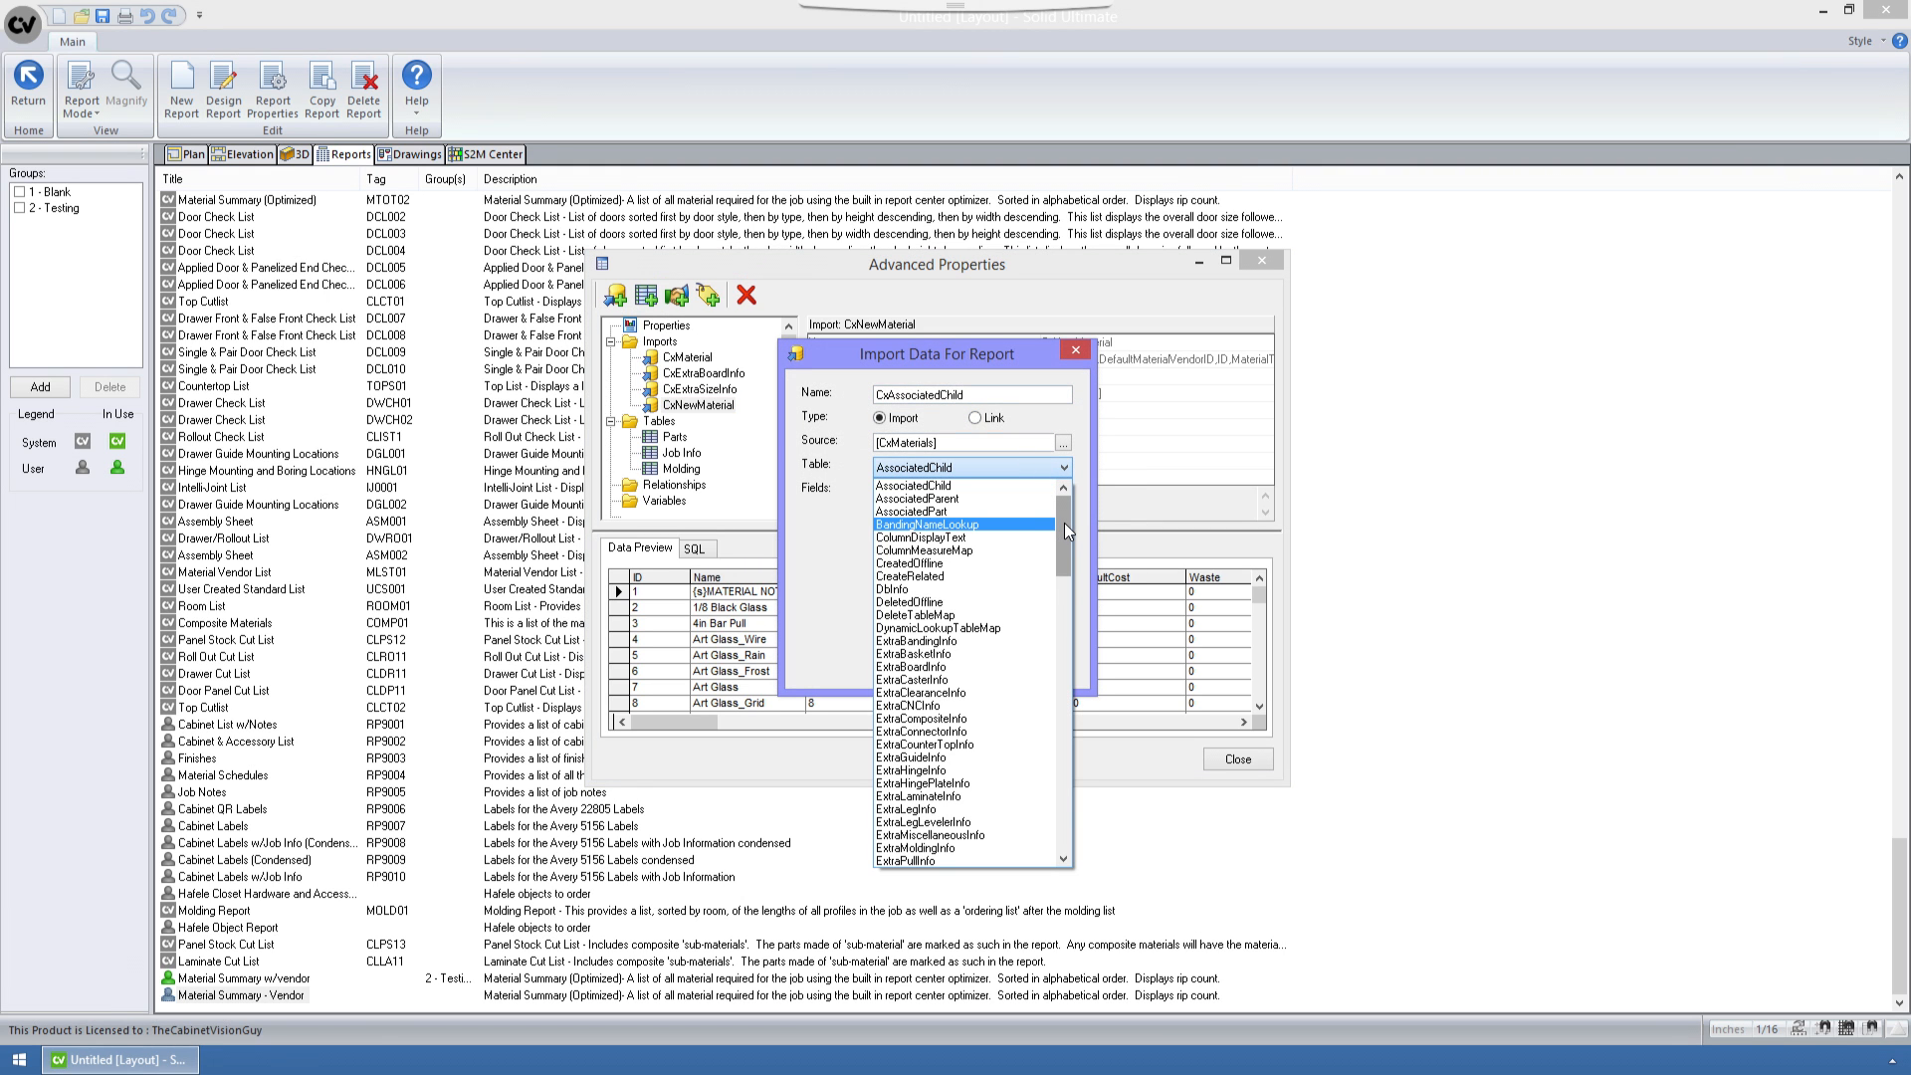
drag(1065, 522, 1065, 662)
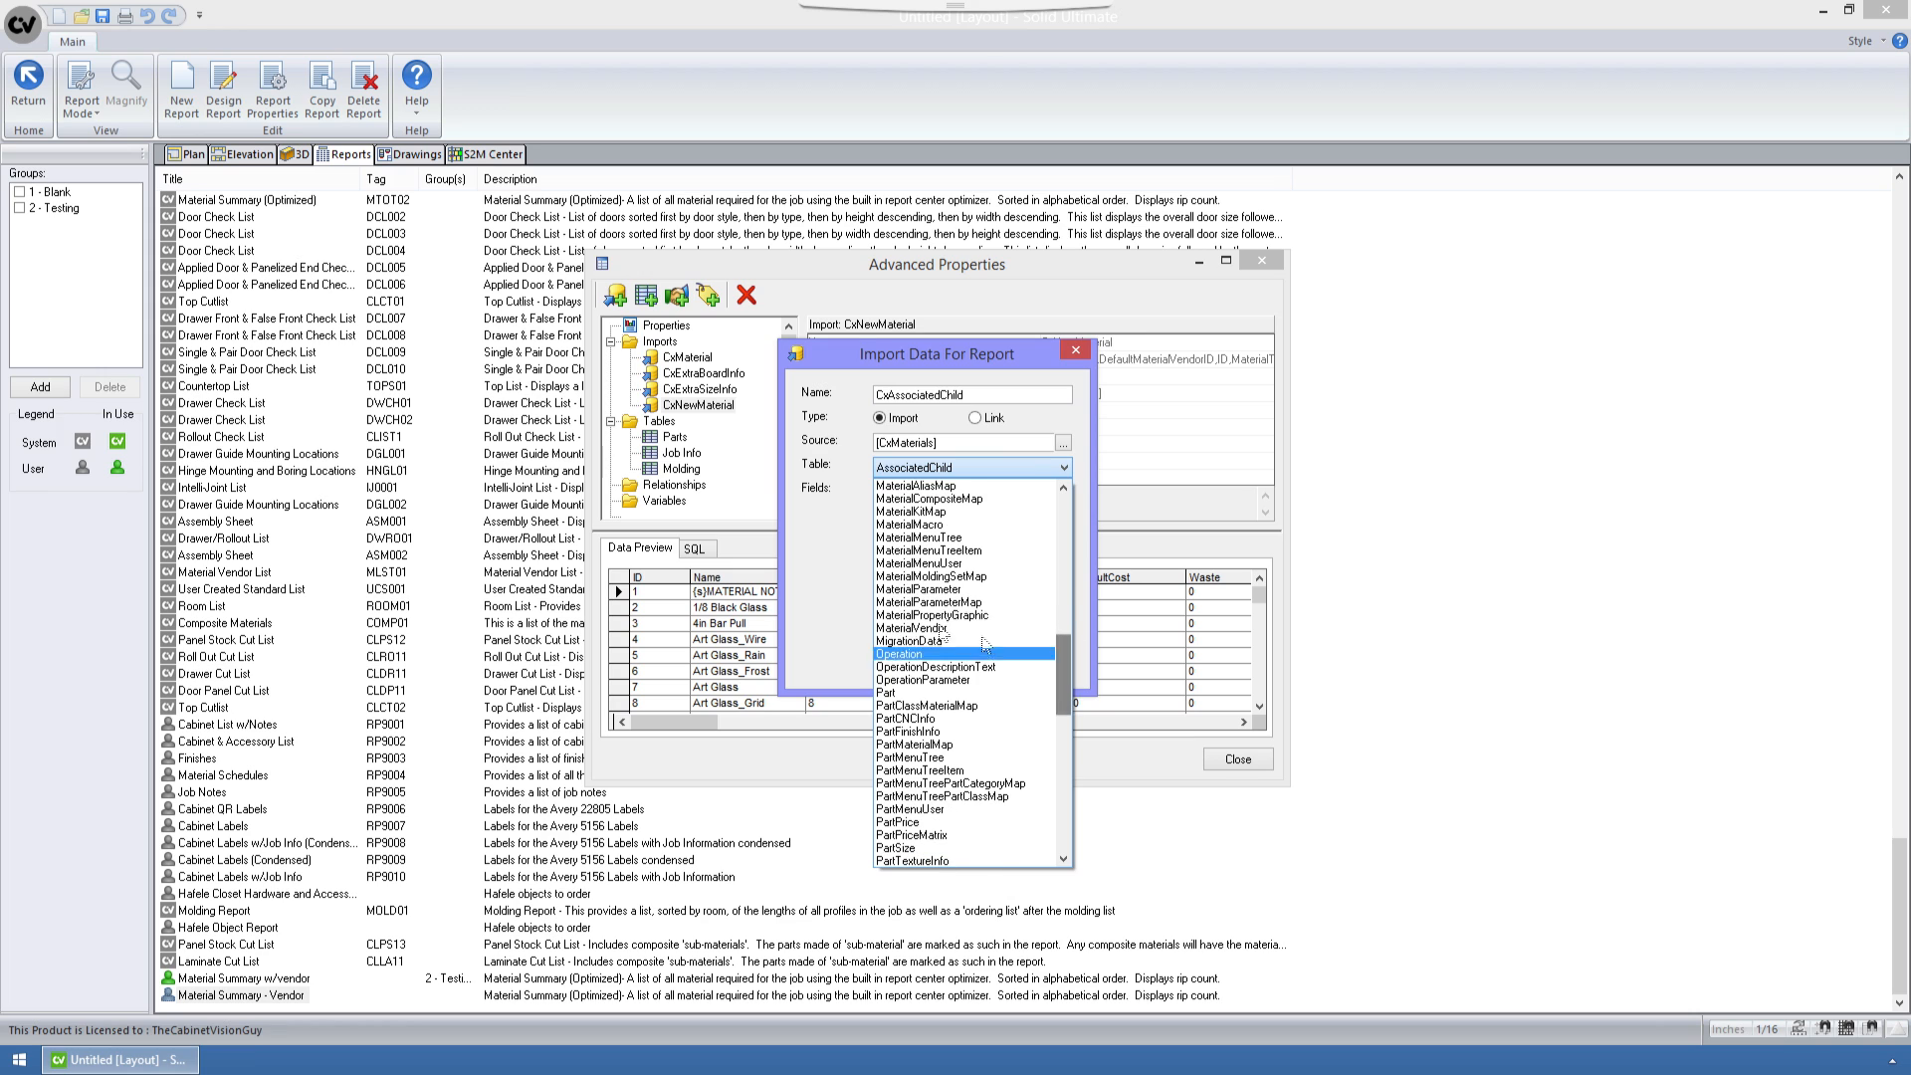
click(914, 629)
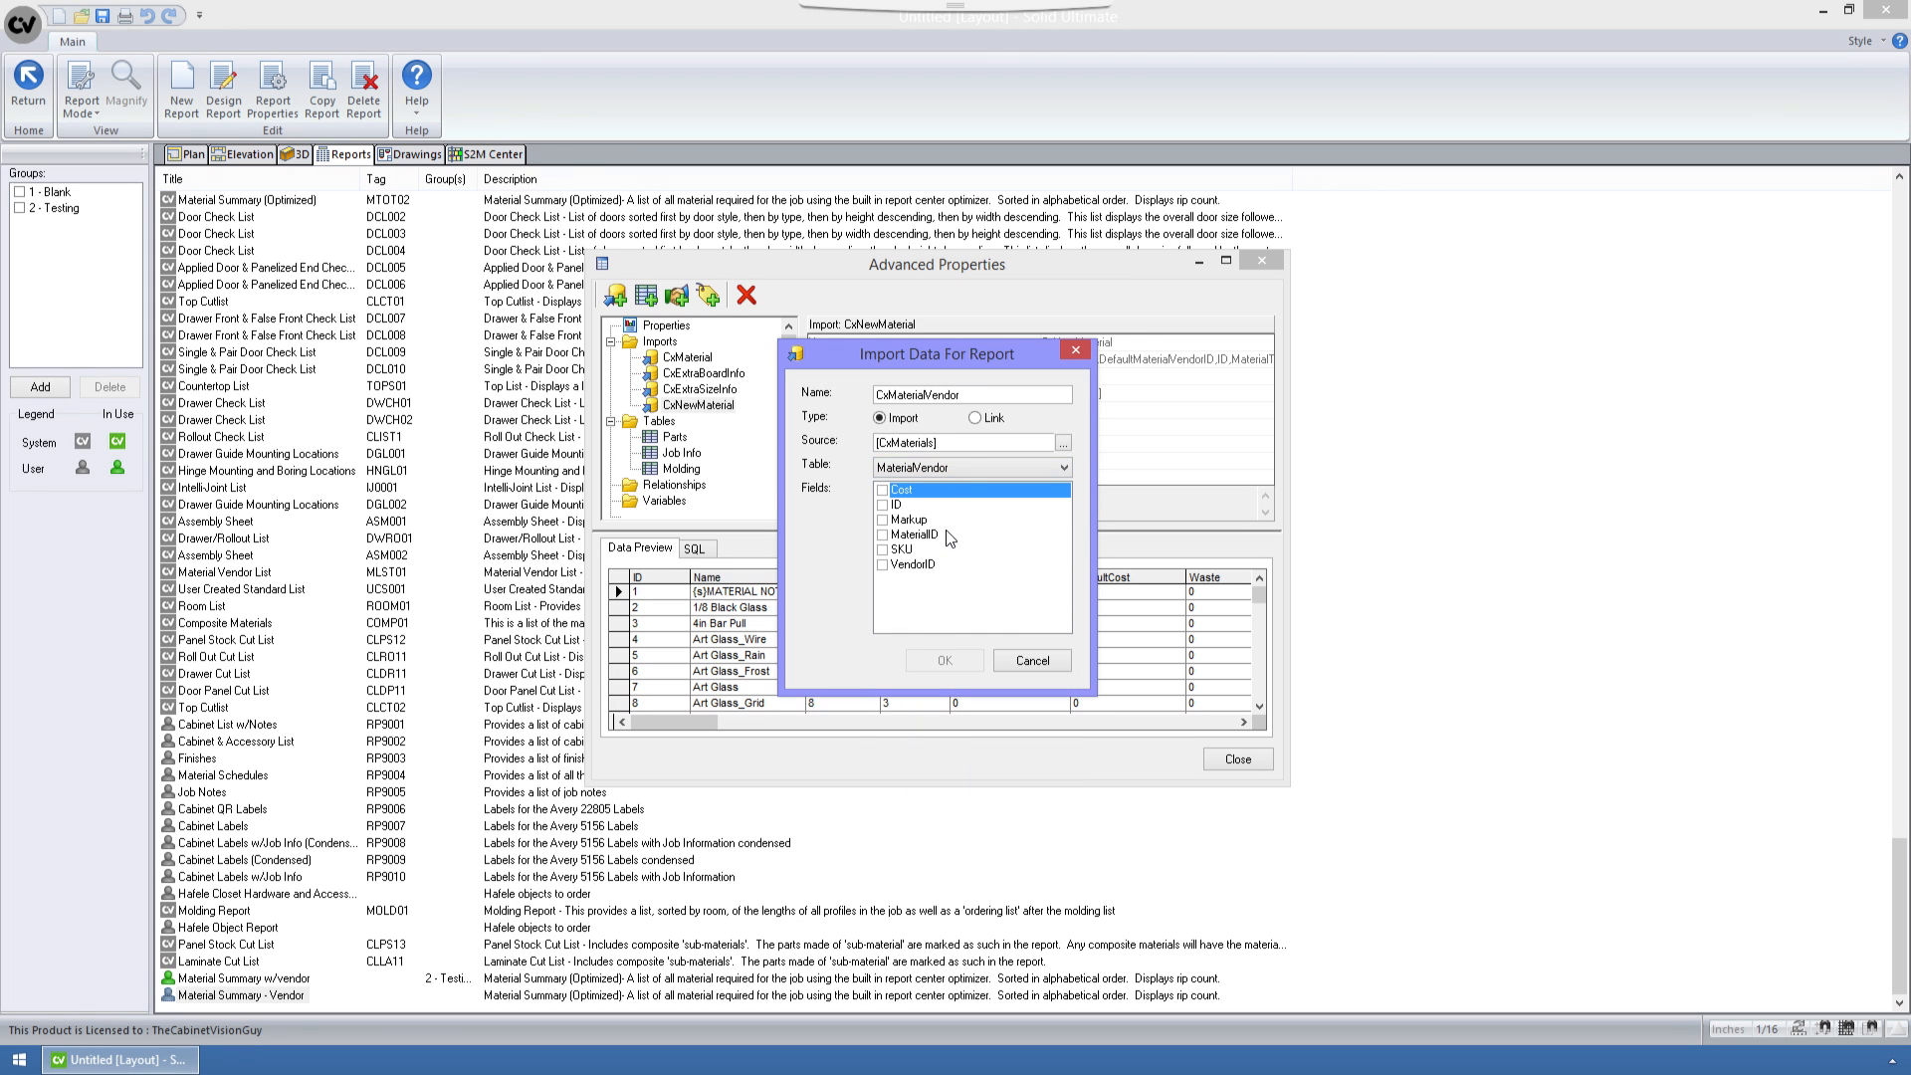
click(881, 505)
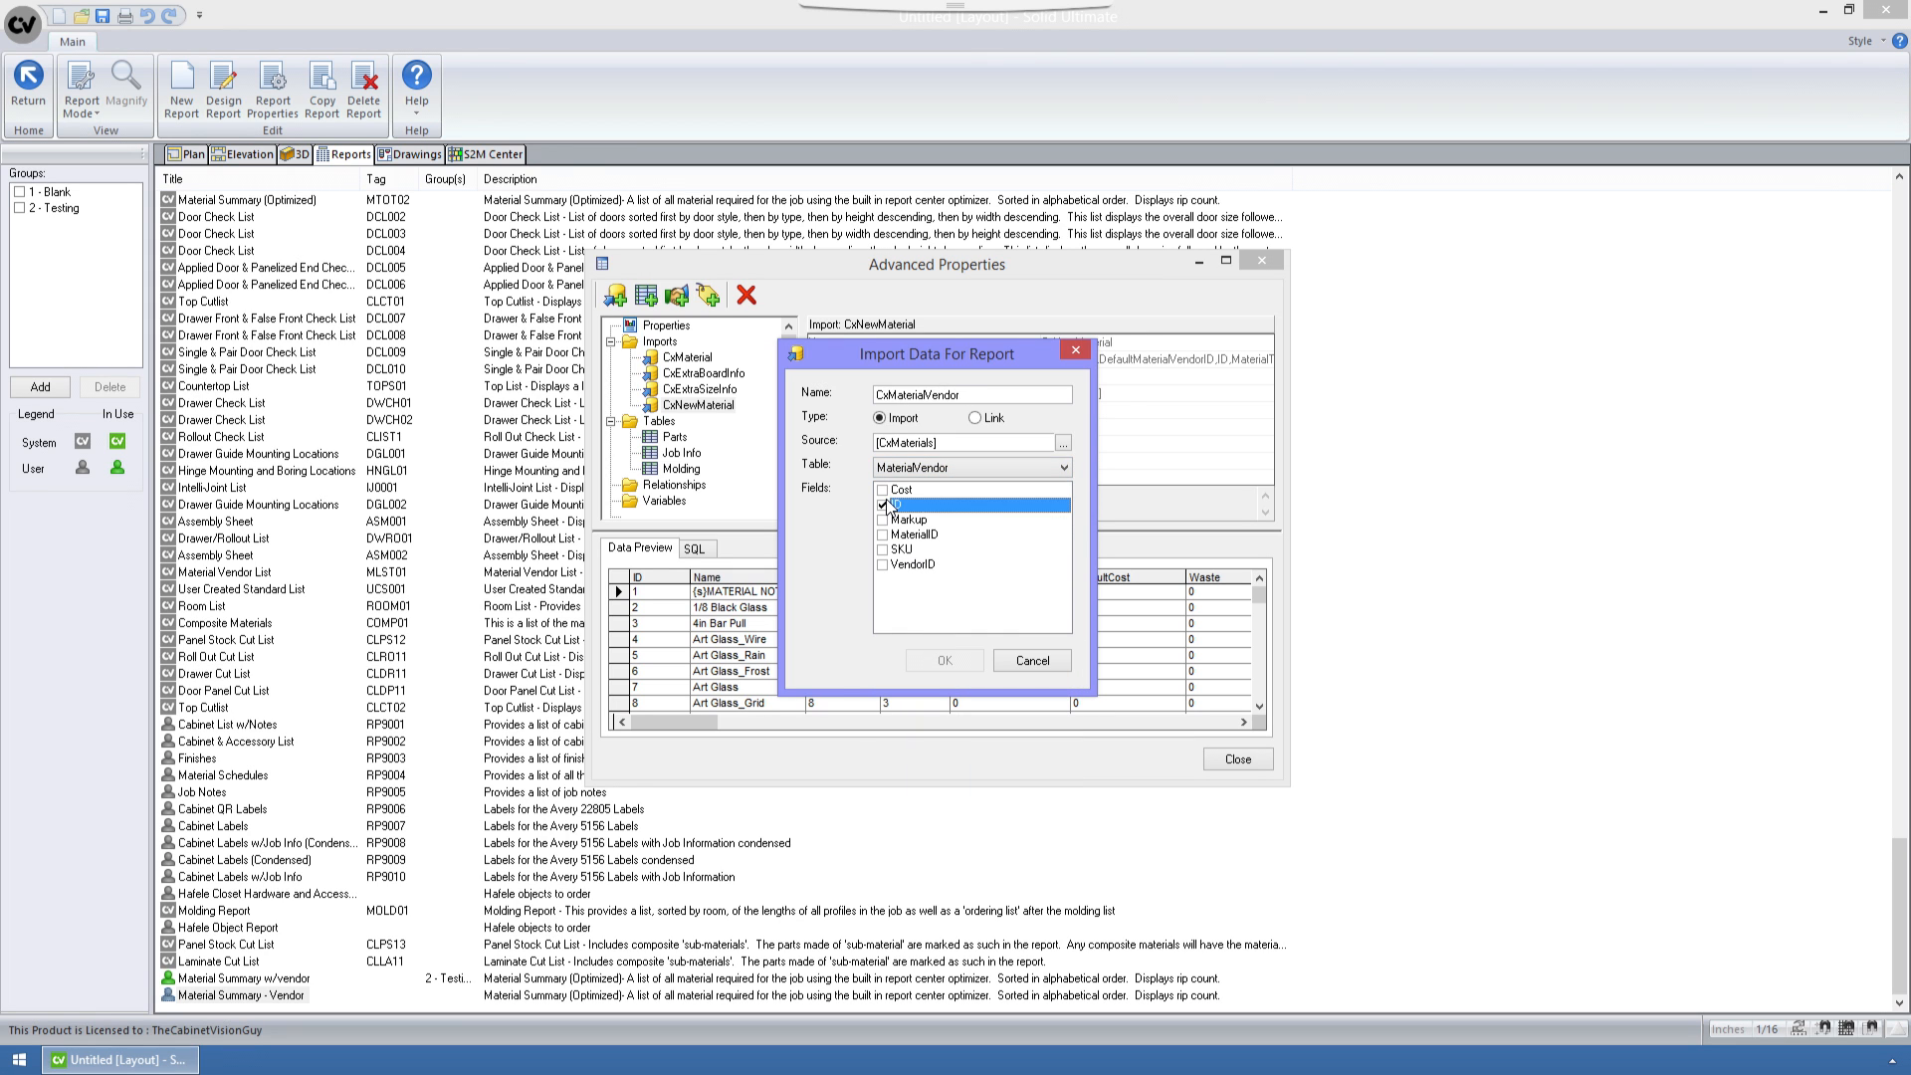
click(891, 534)
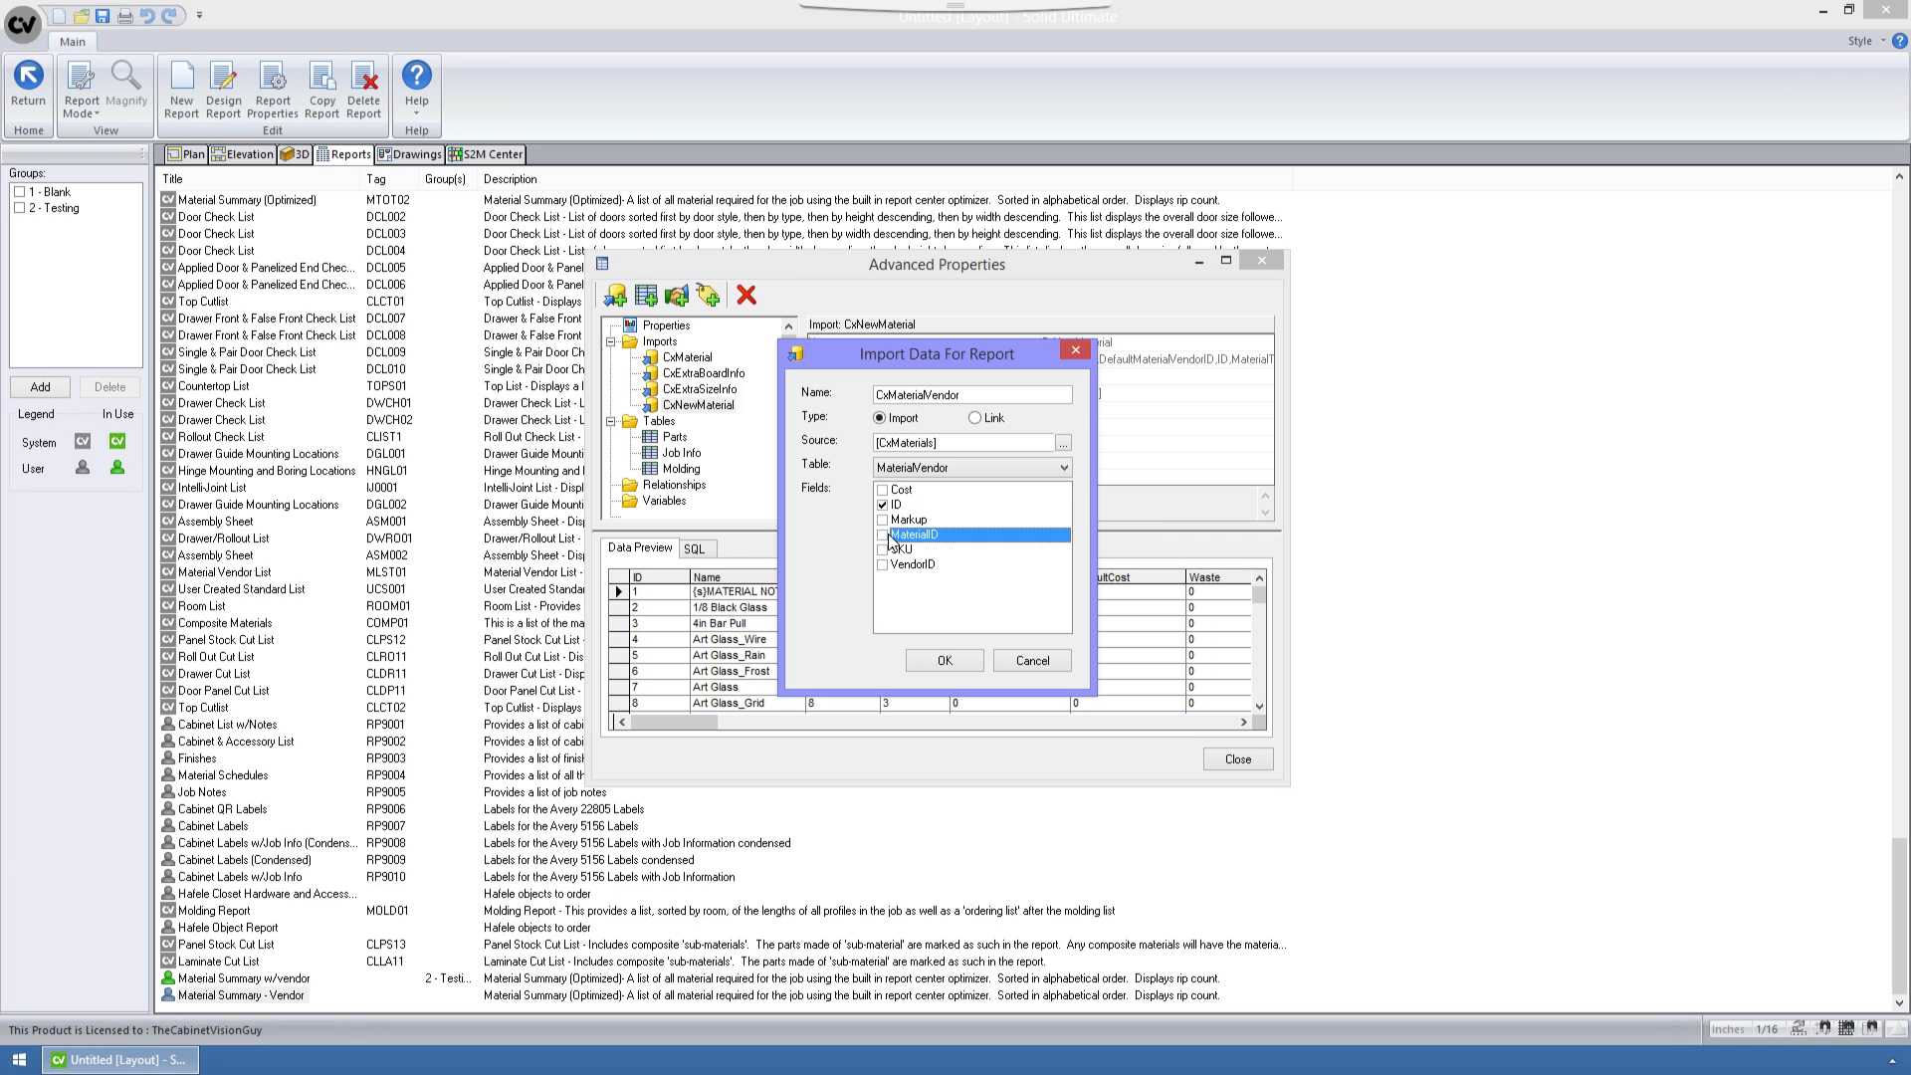
click(882, 534)
click(882, 565)
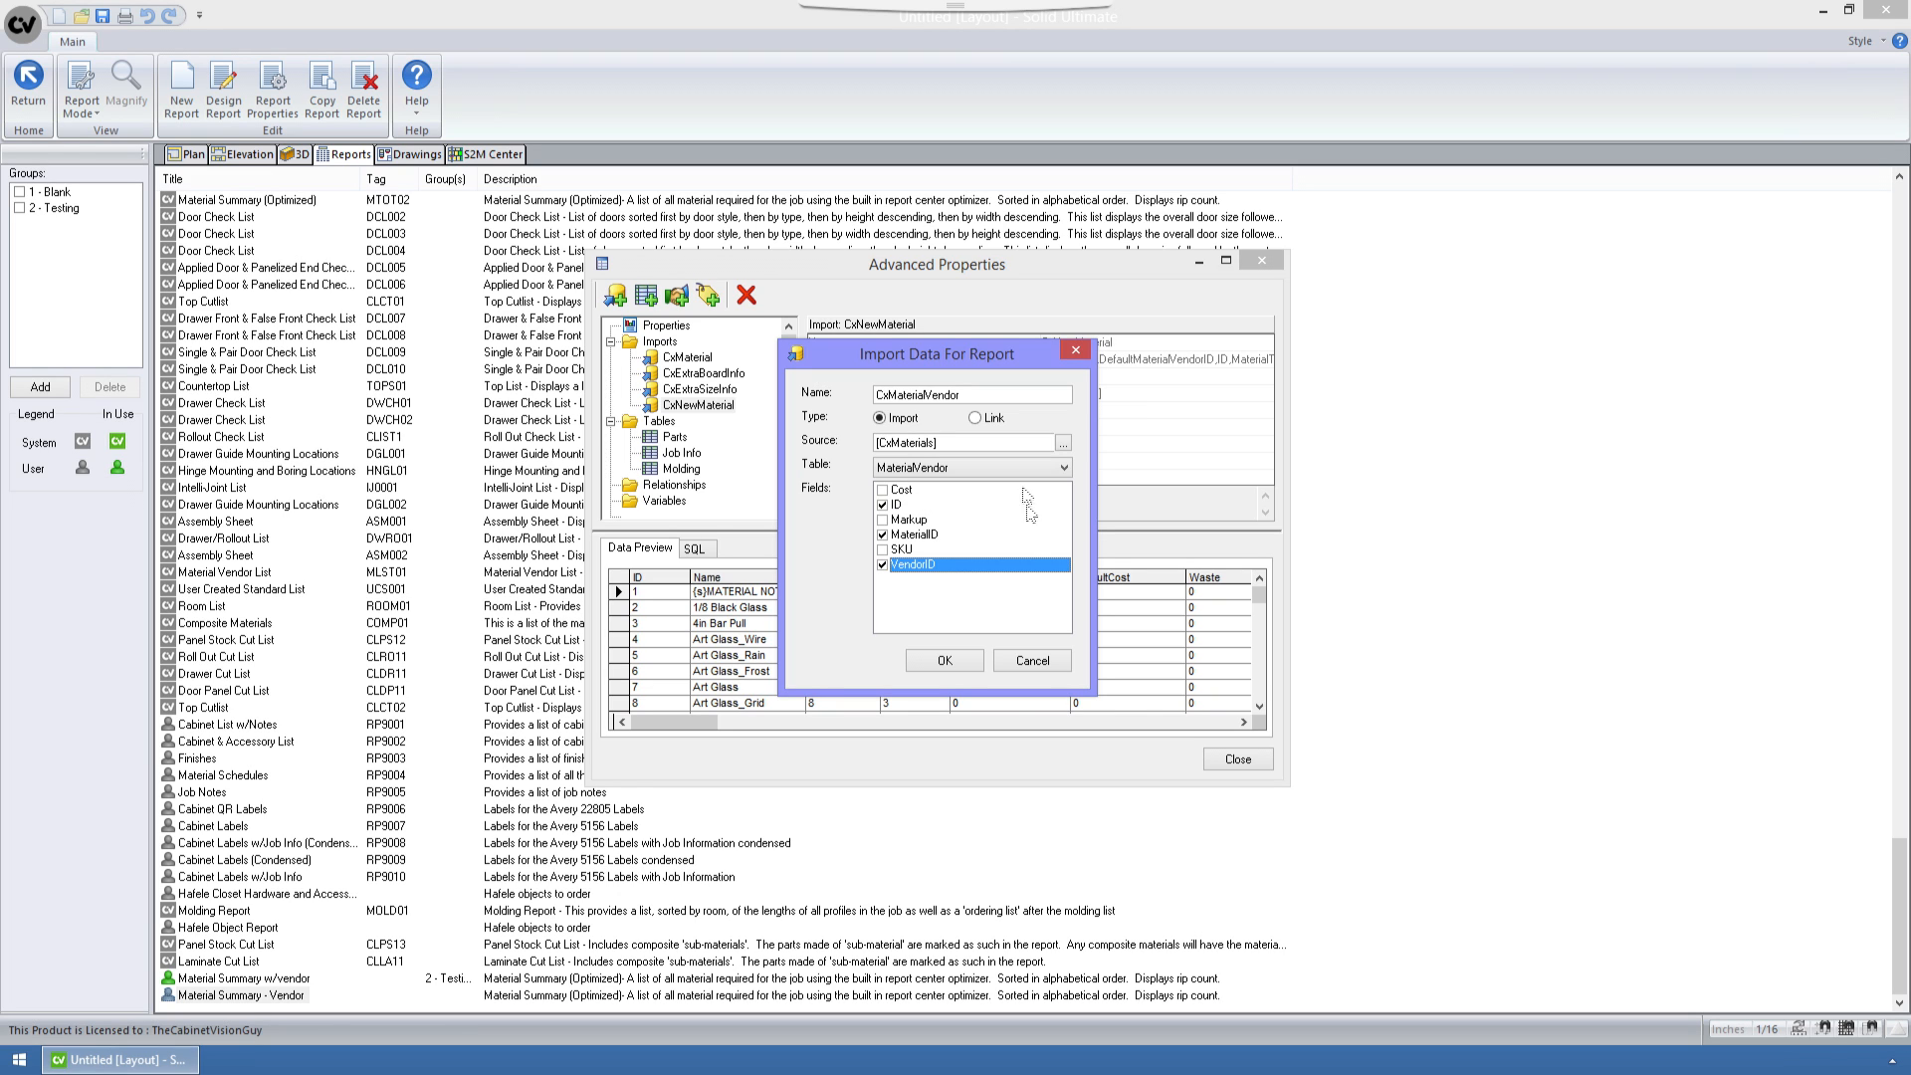
click(947, 663)
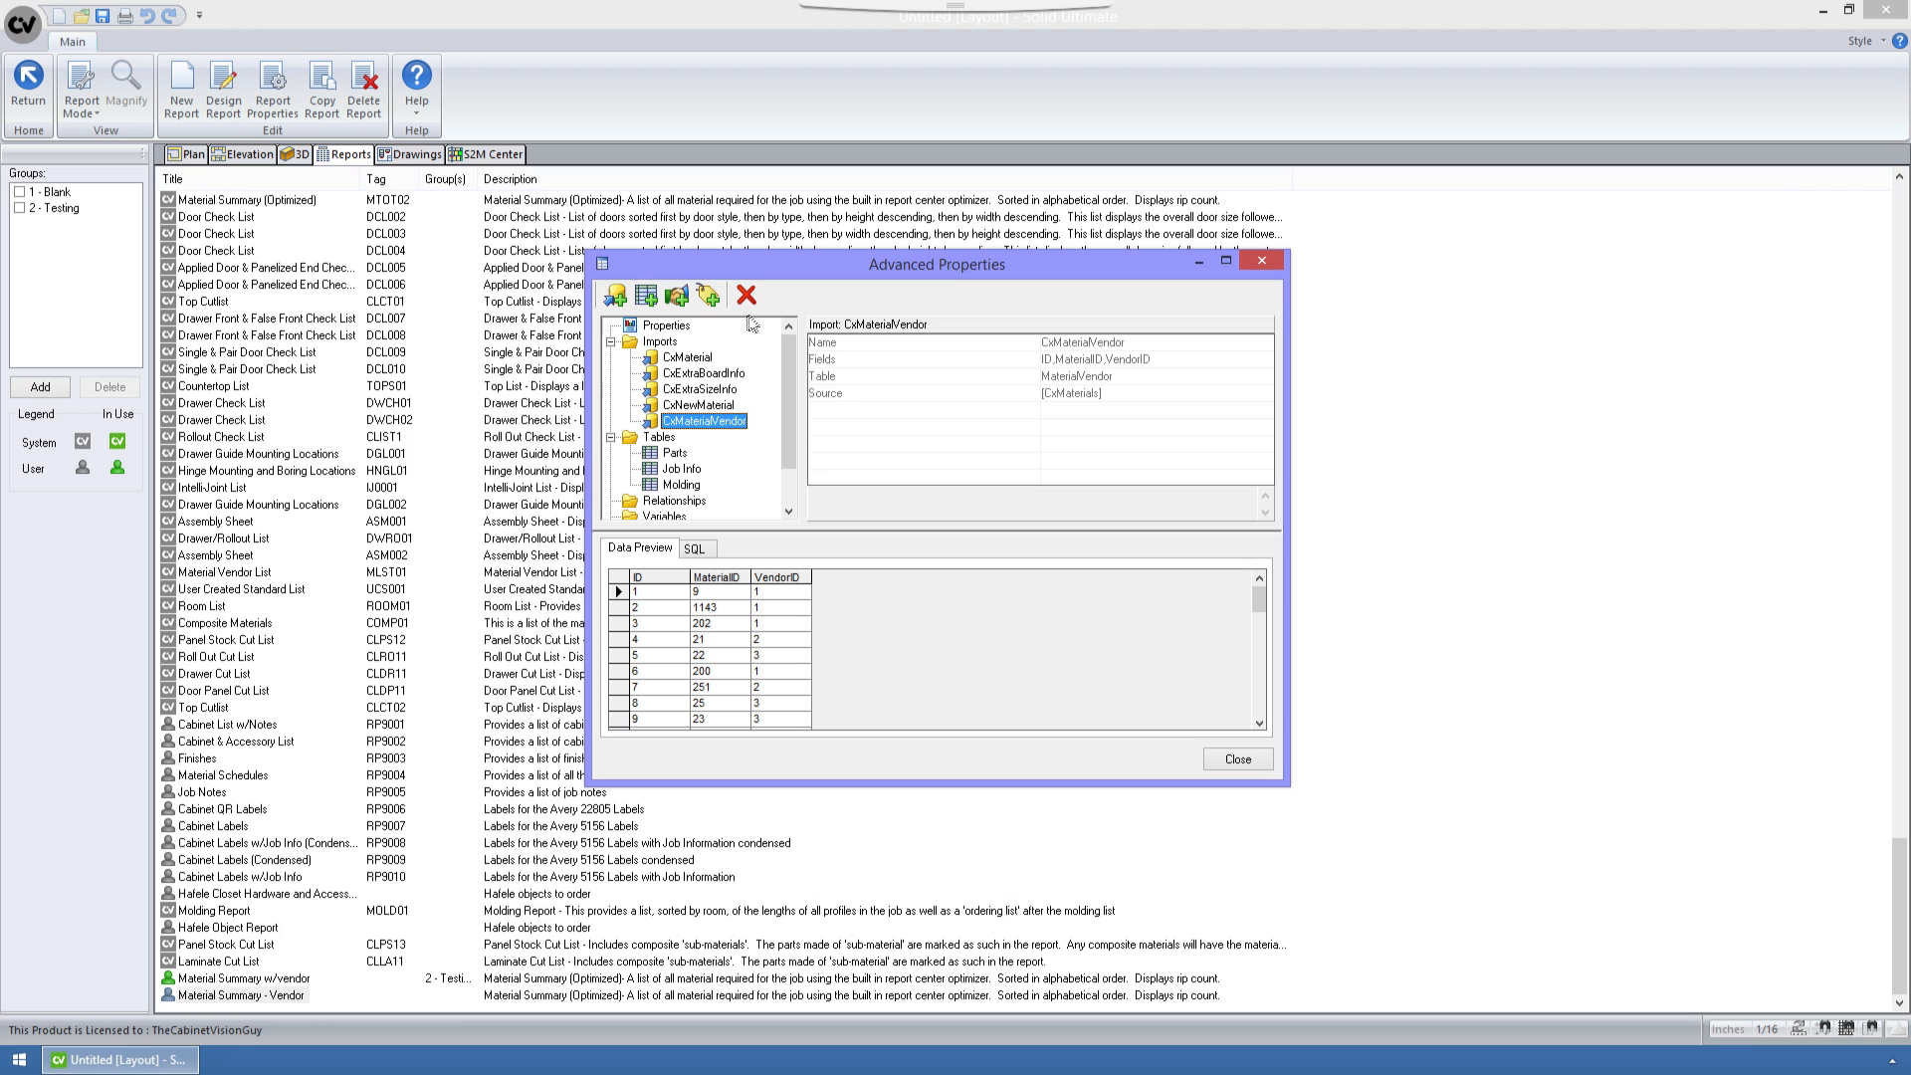
Import the Vendor table from the CxMaterials source with only the ID and Name fields, keeping the name CxVendor.
click(615, 296)
click(1013, 465)
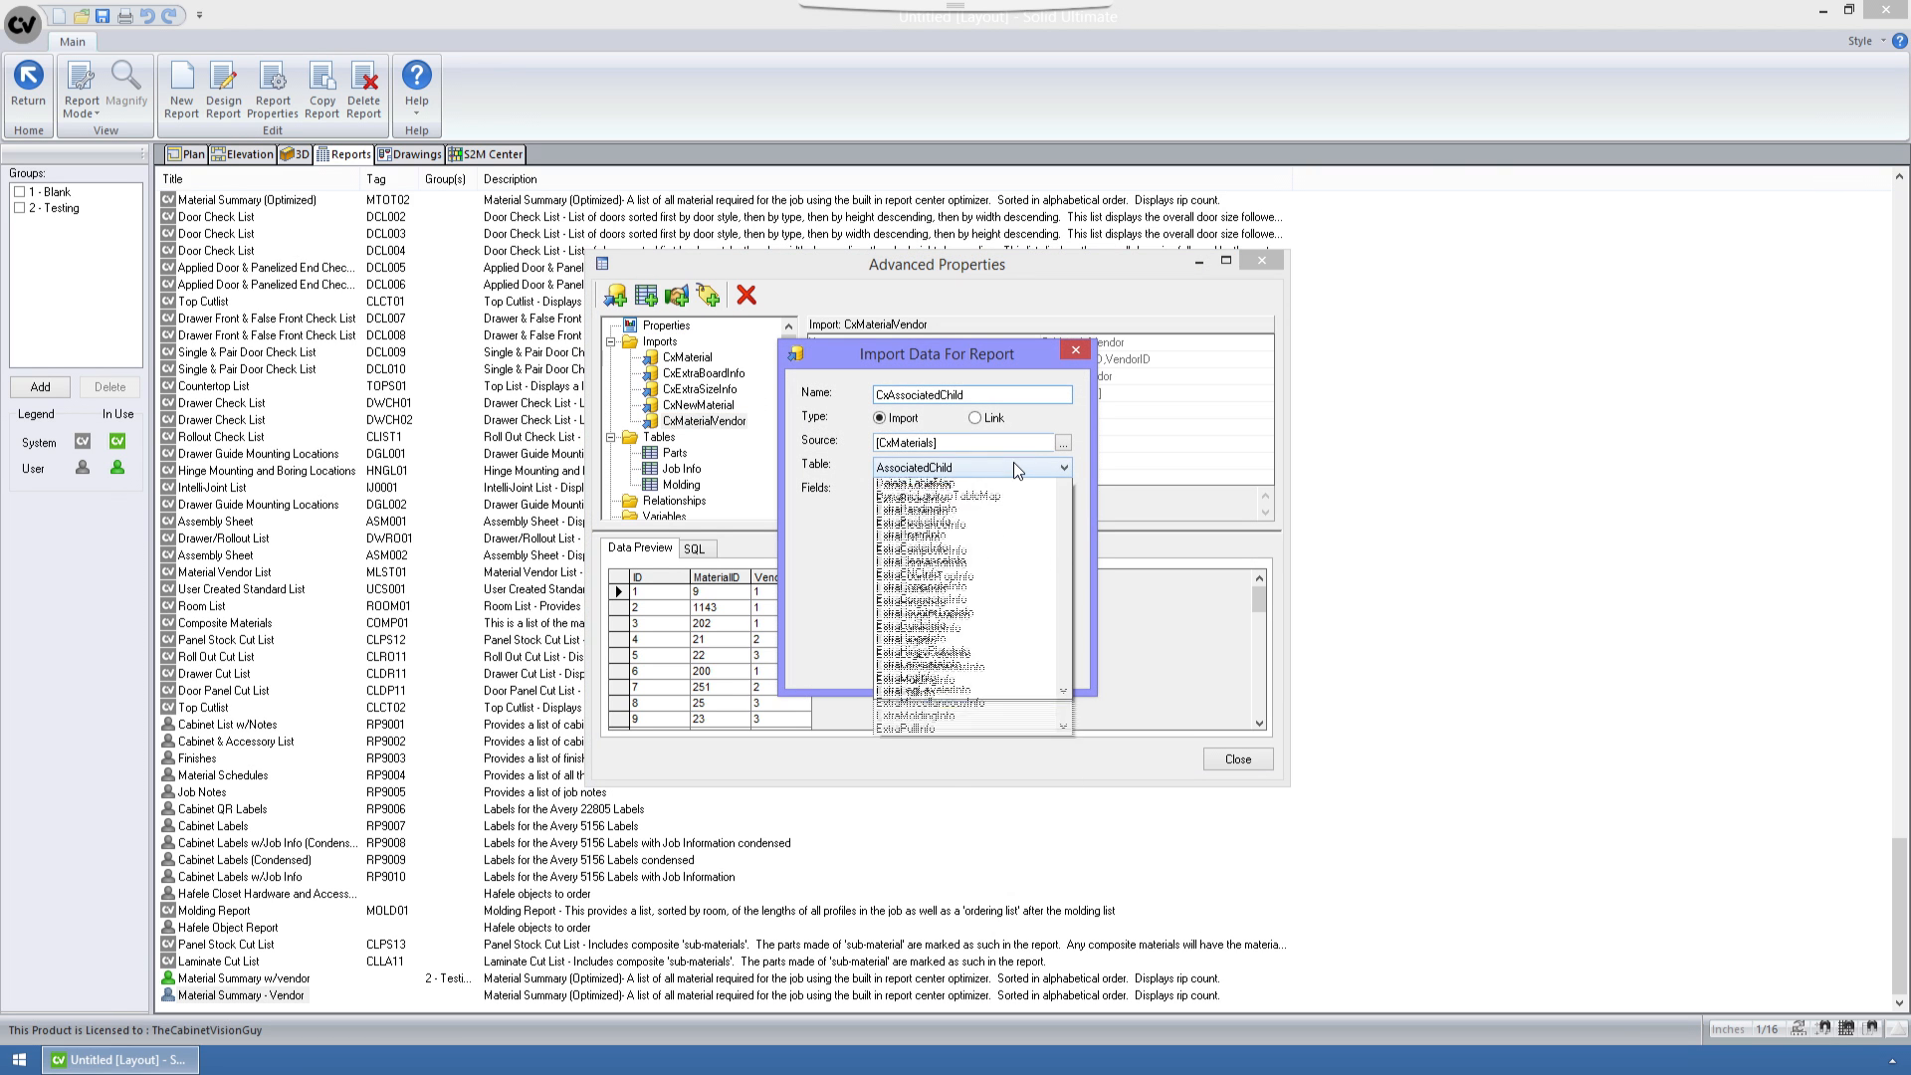
key(v)
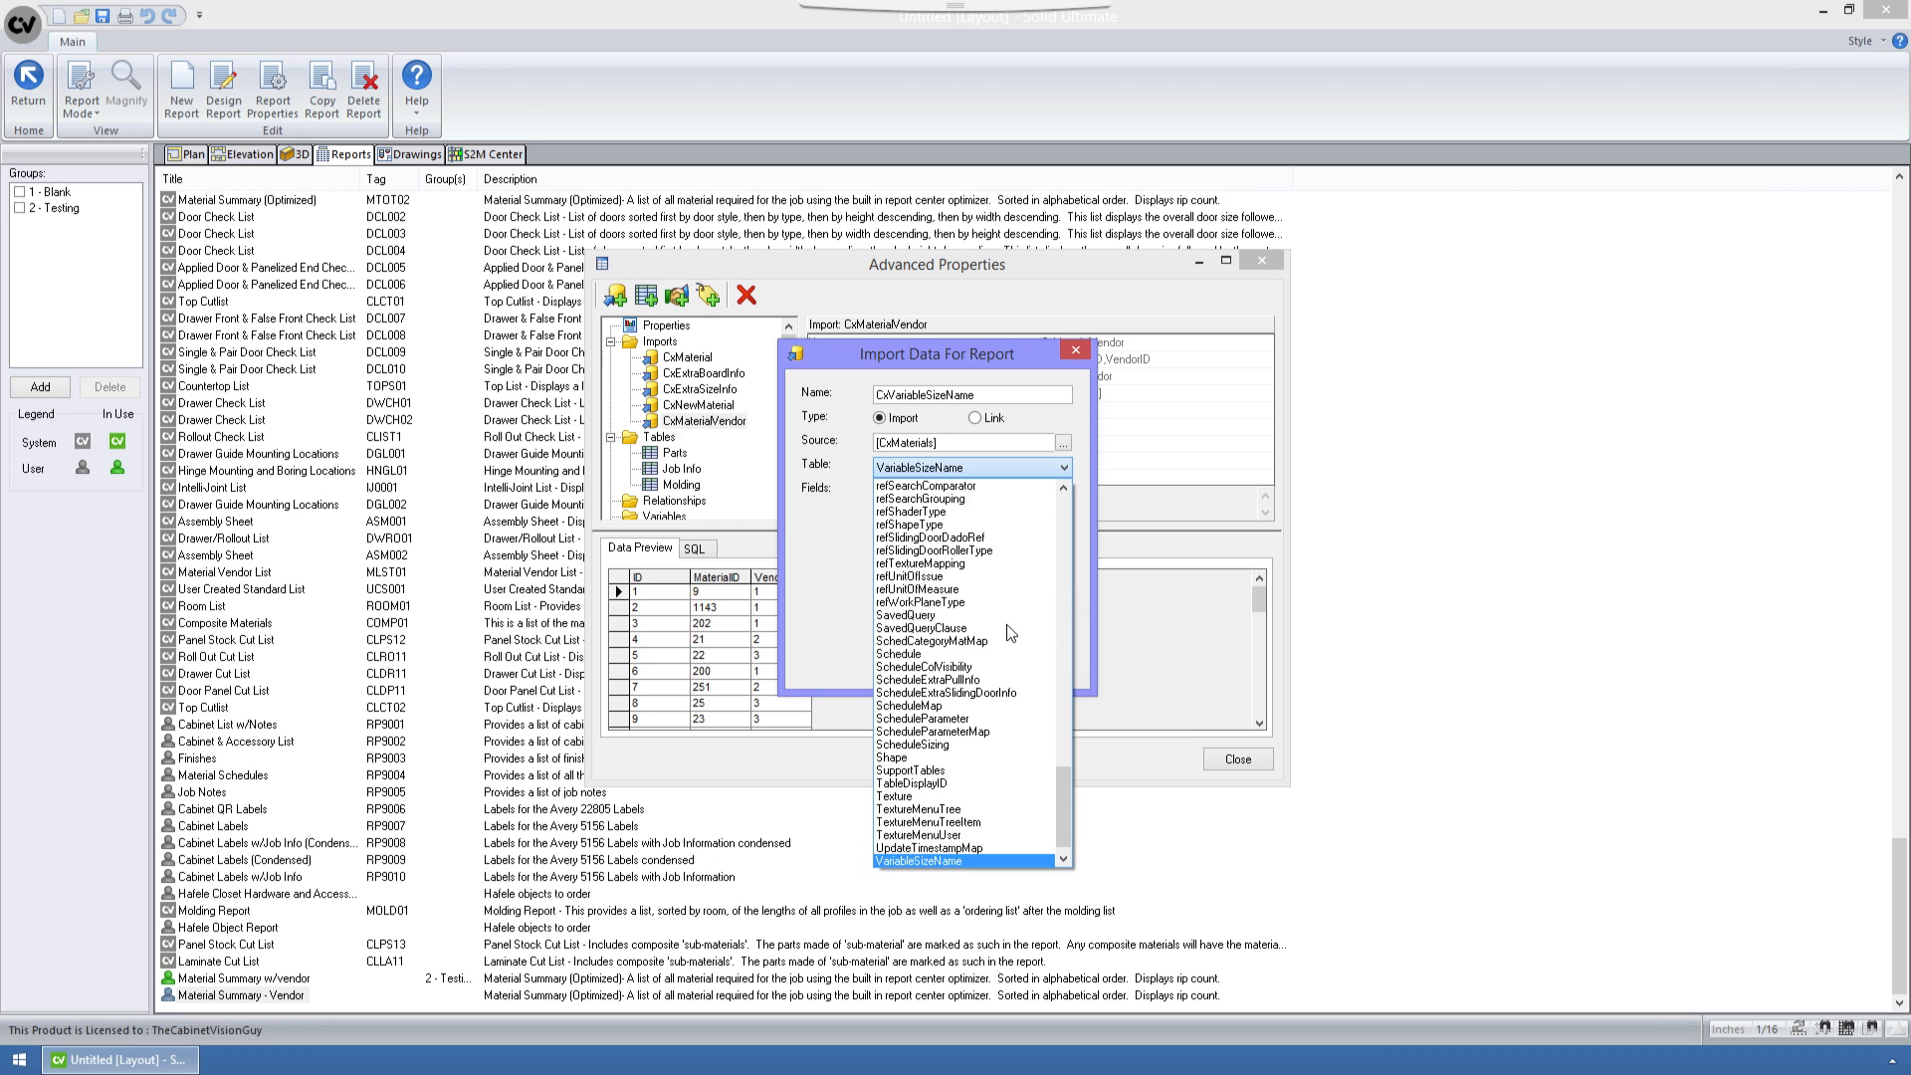
key(v)
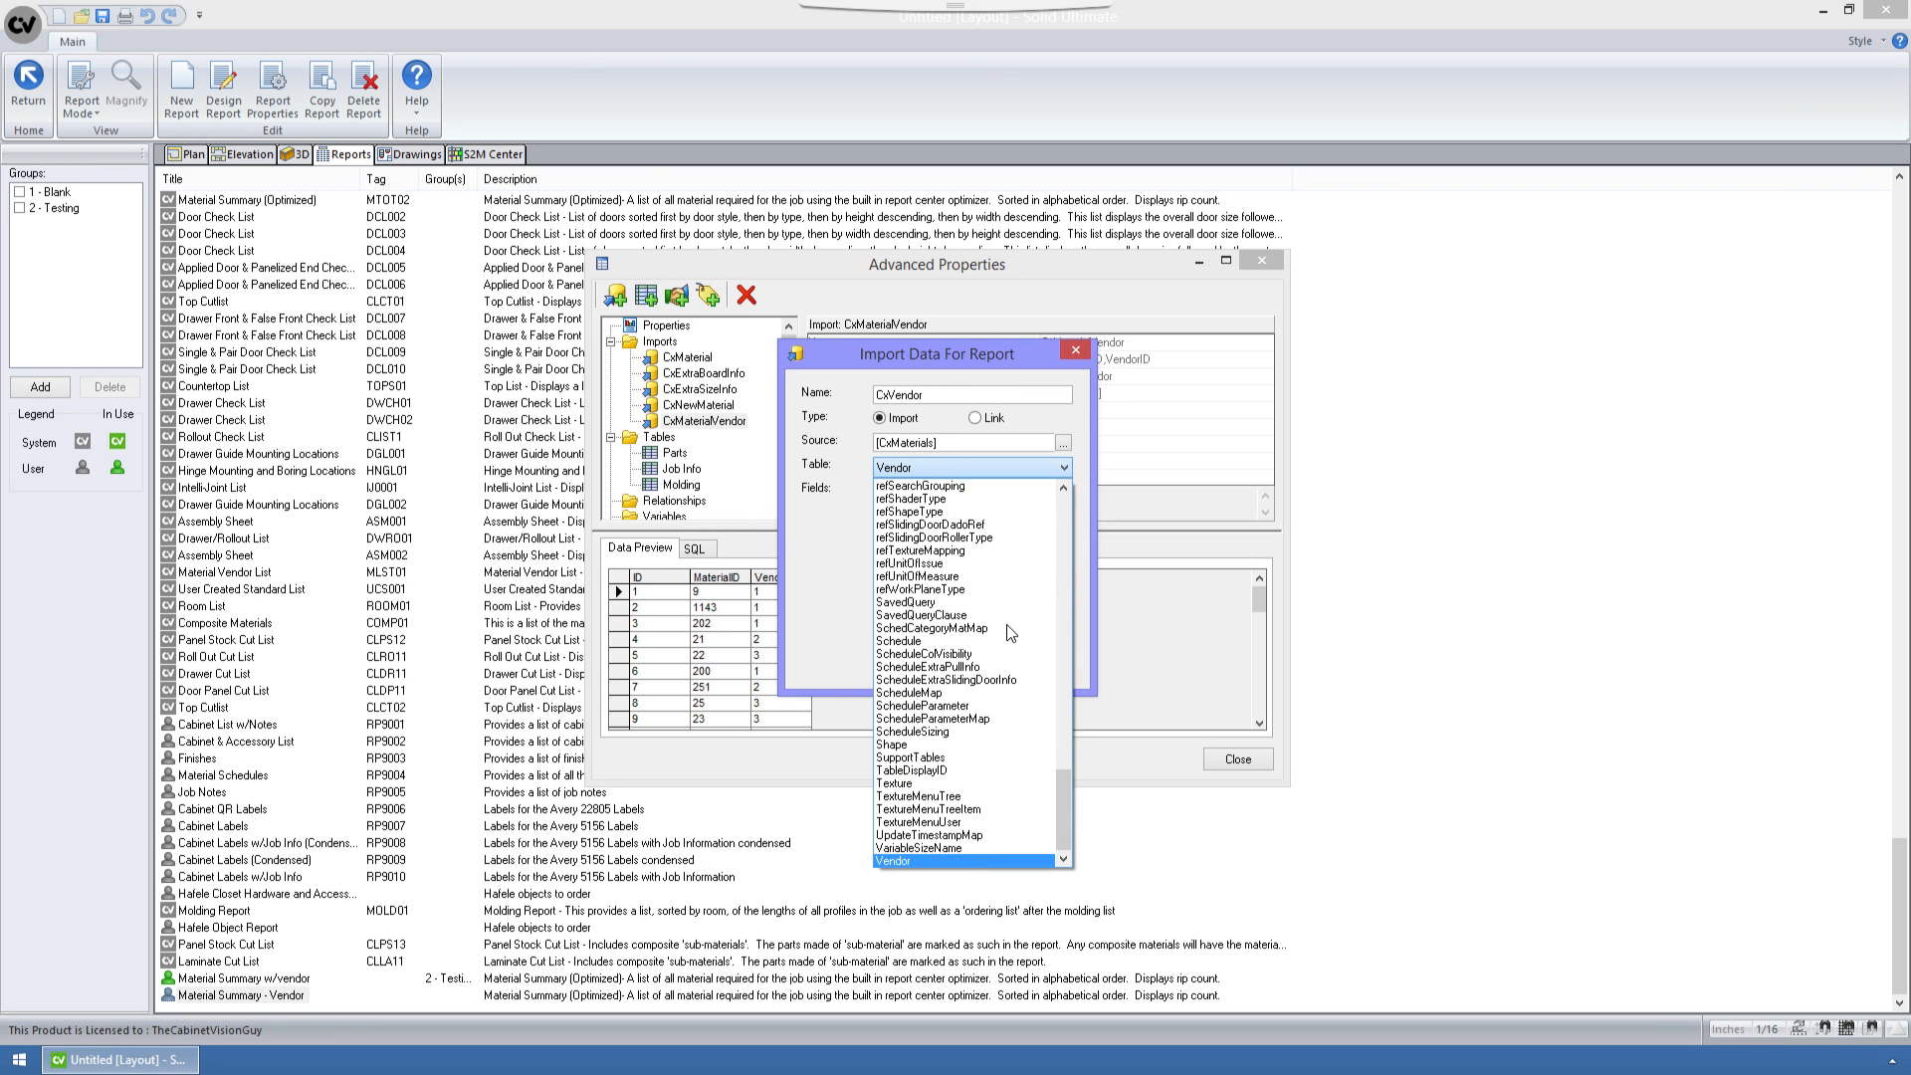
key(Return)
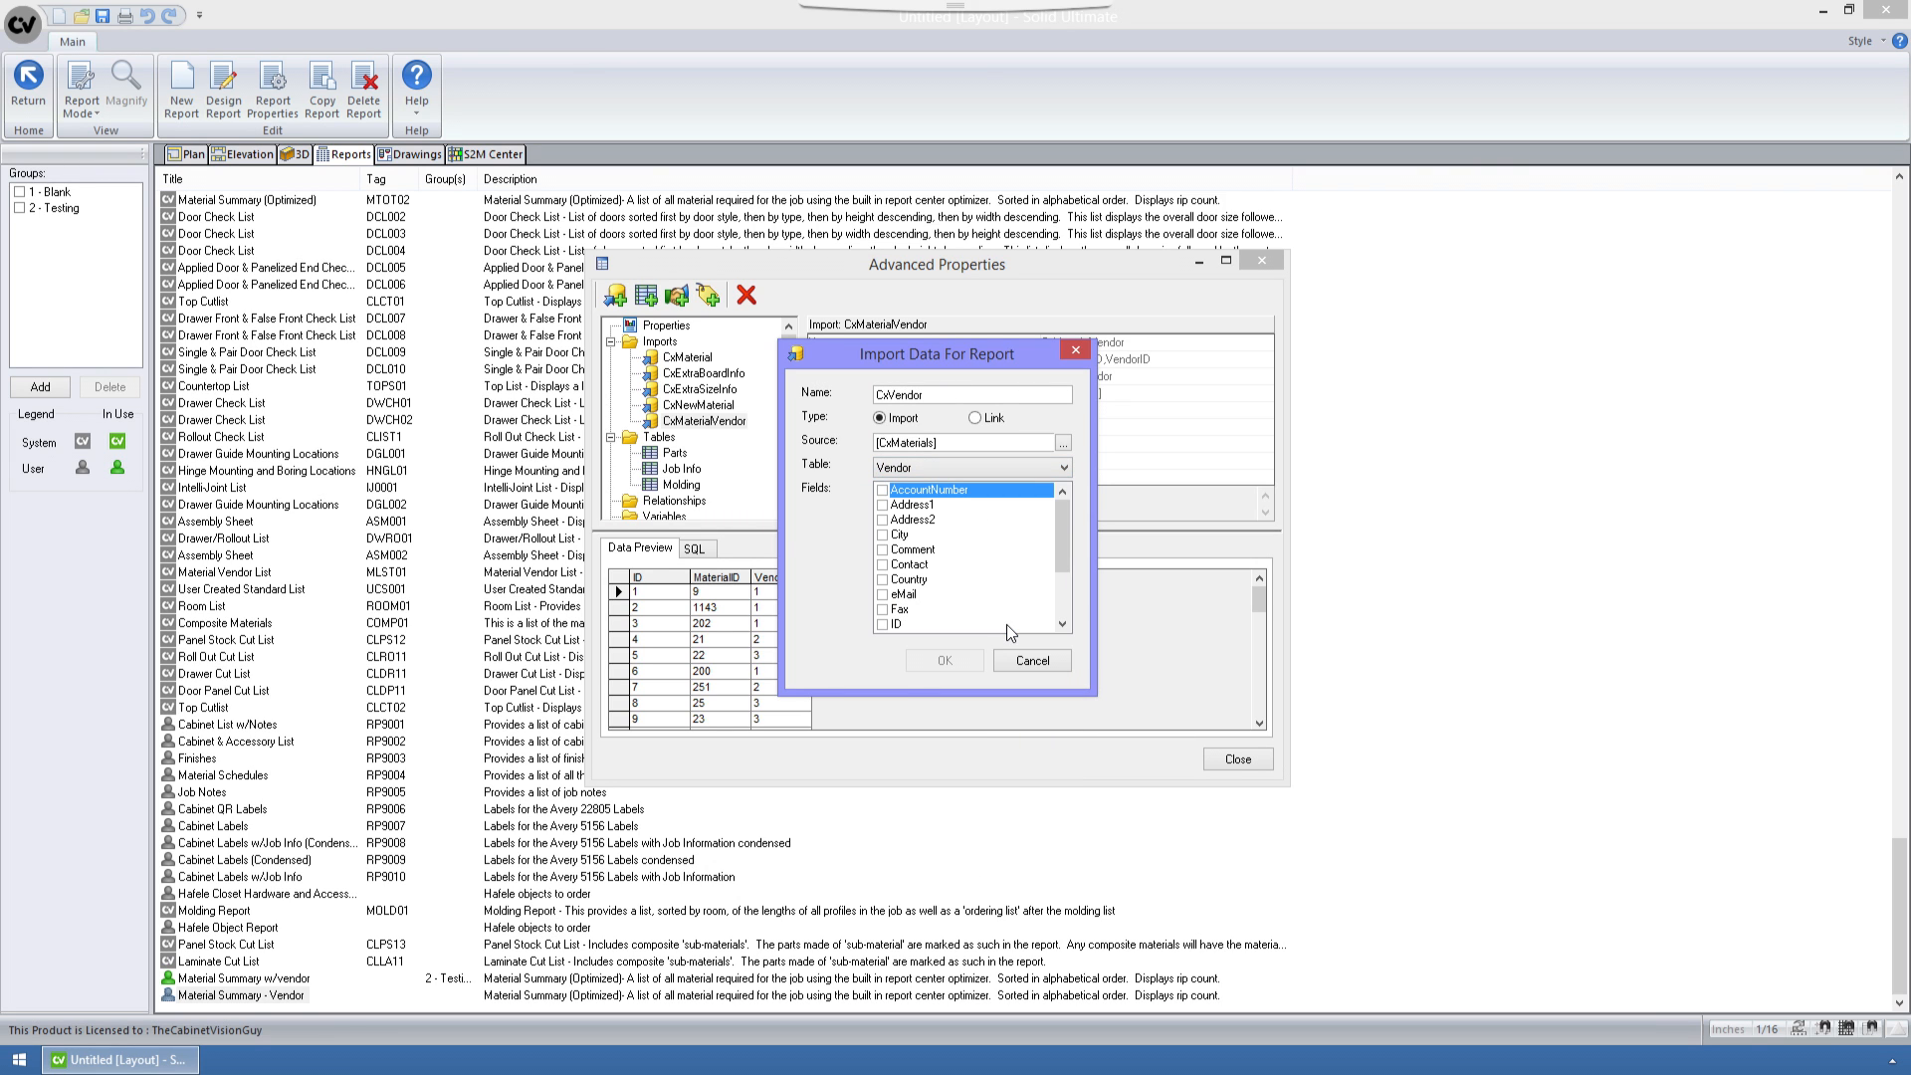
click(882, 624)
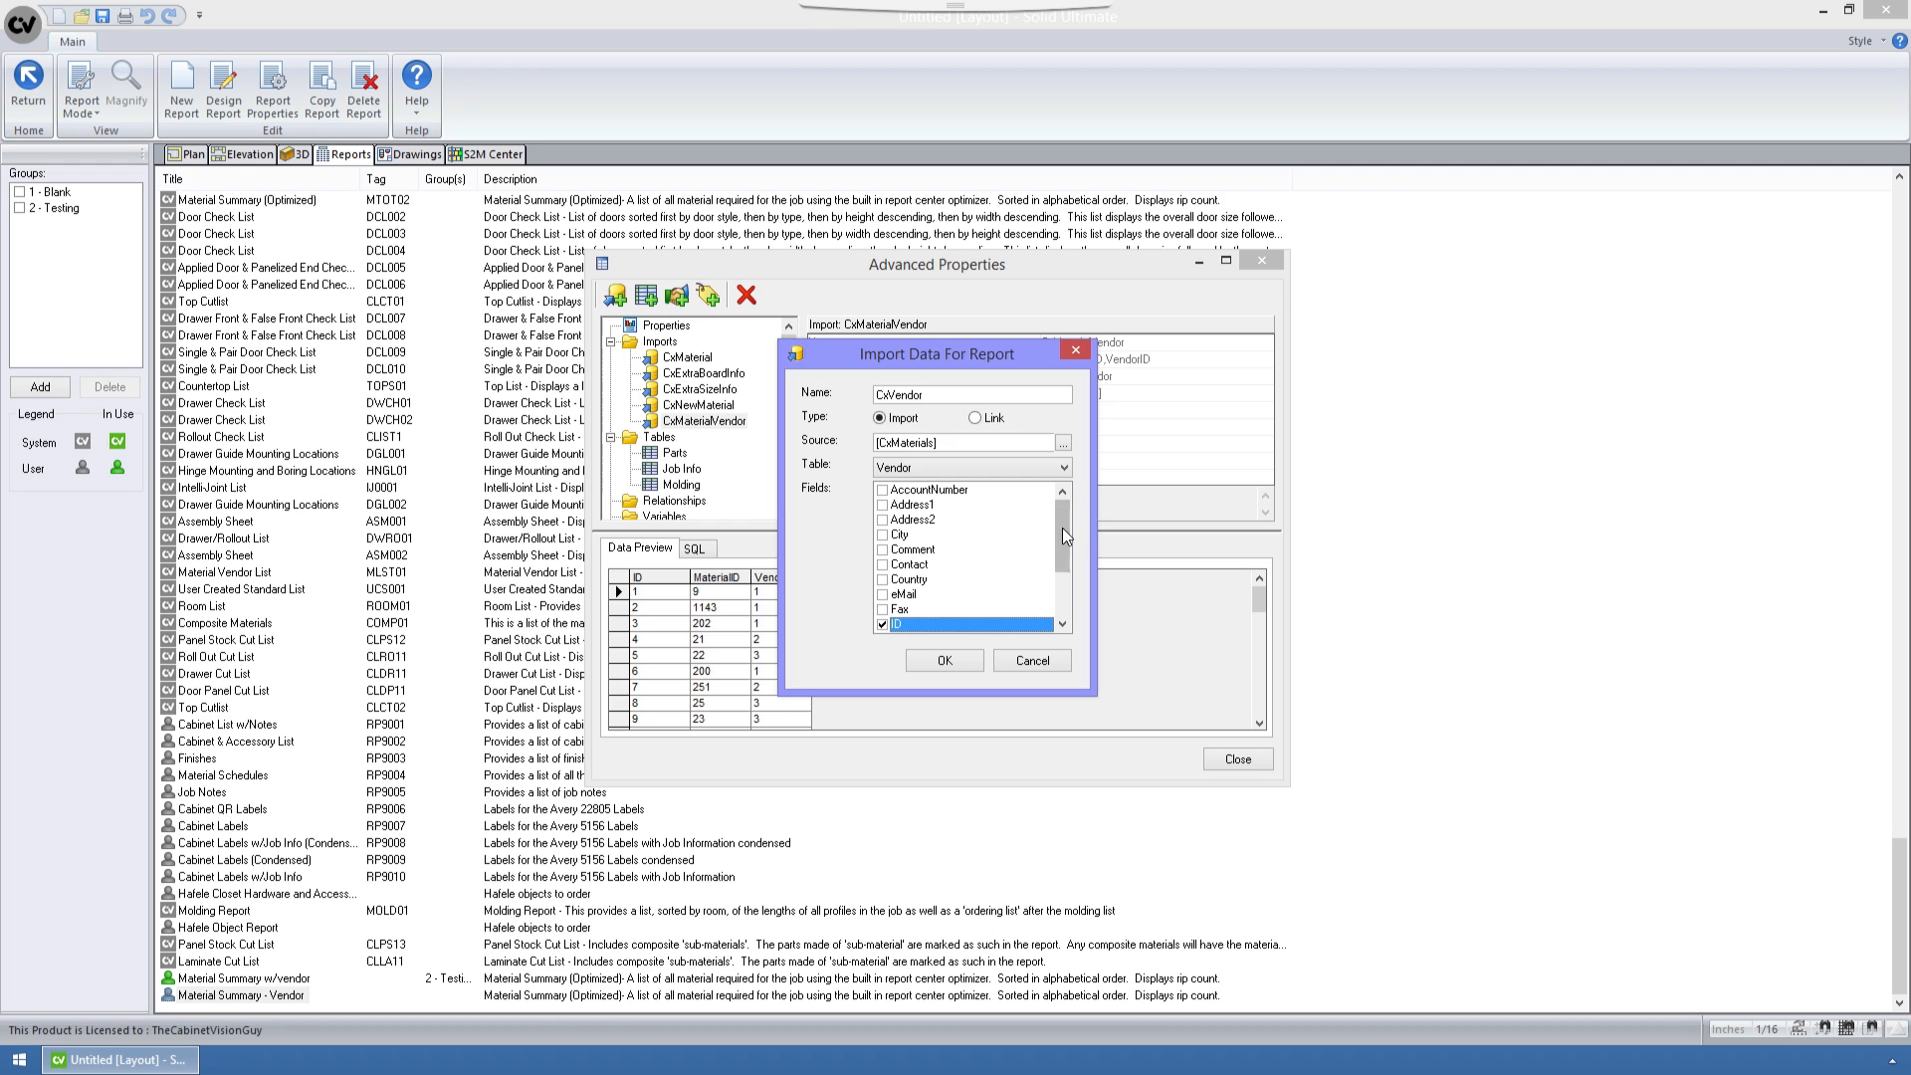
scroll(1061, 528, down, 2)
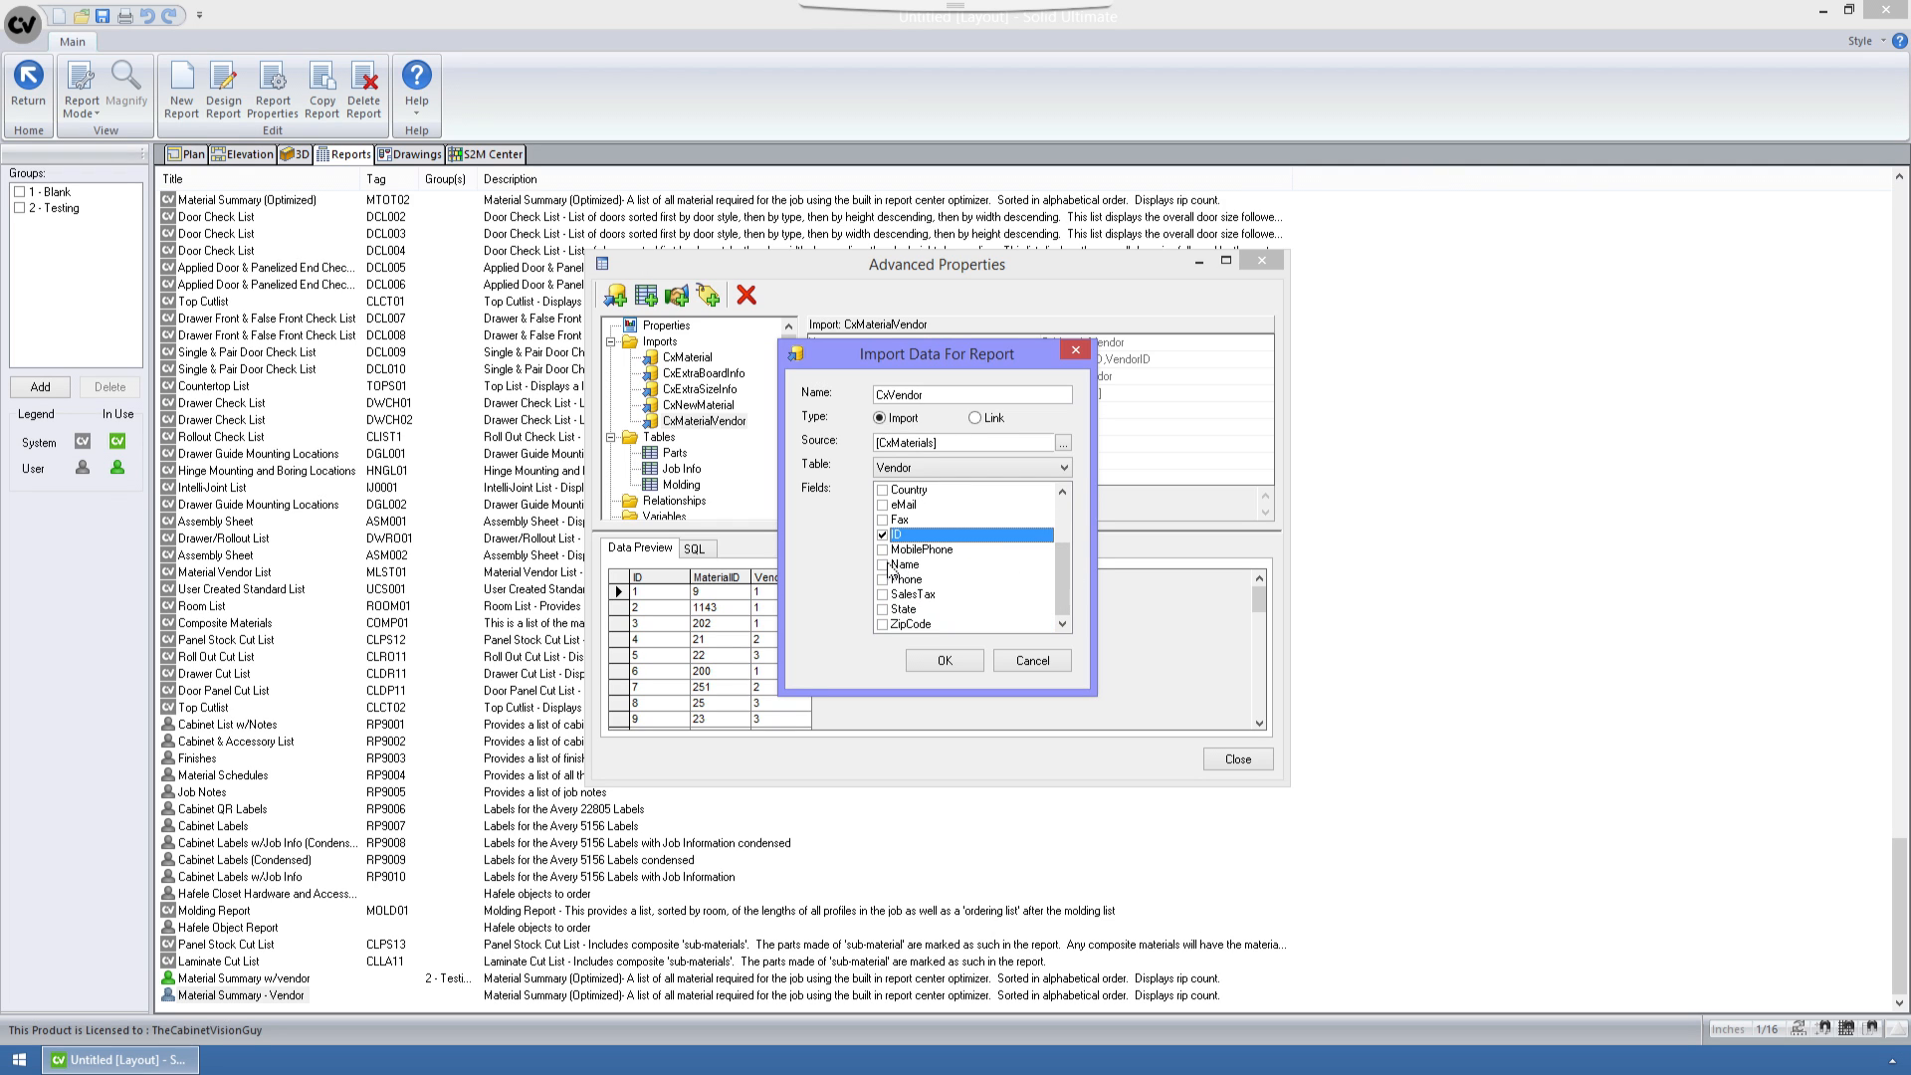
click(883, 564)
drag(1070, 566, 1073, 495)
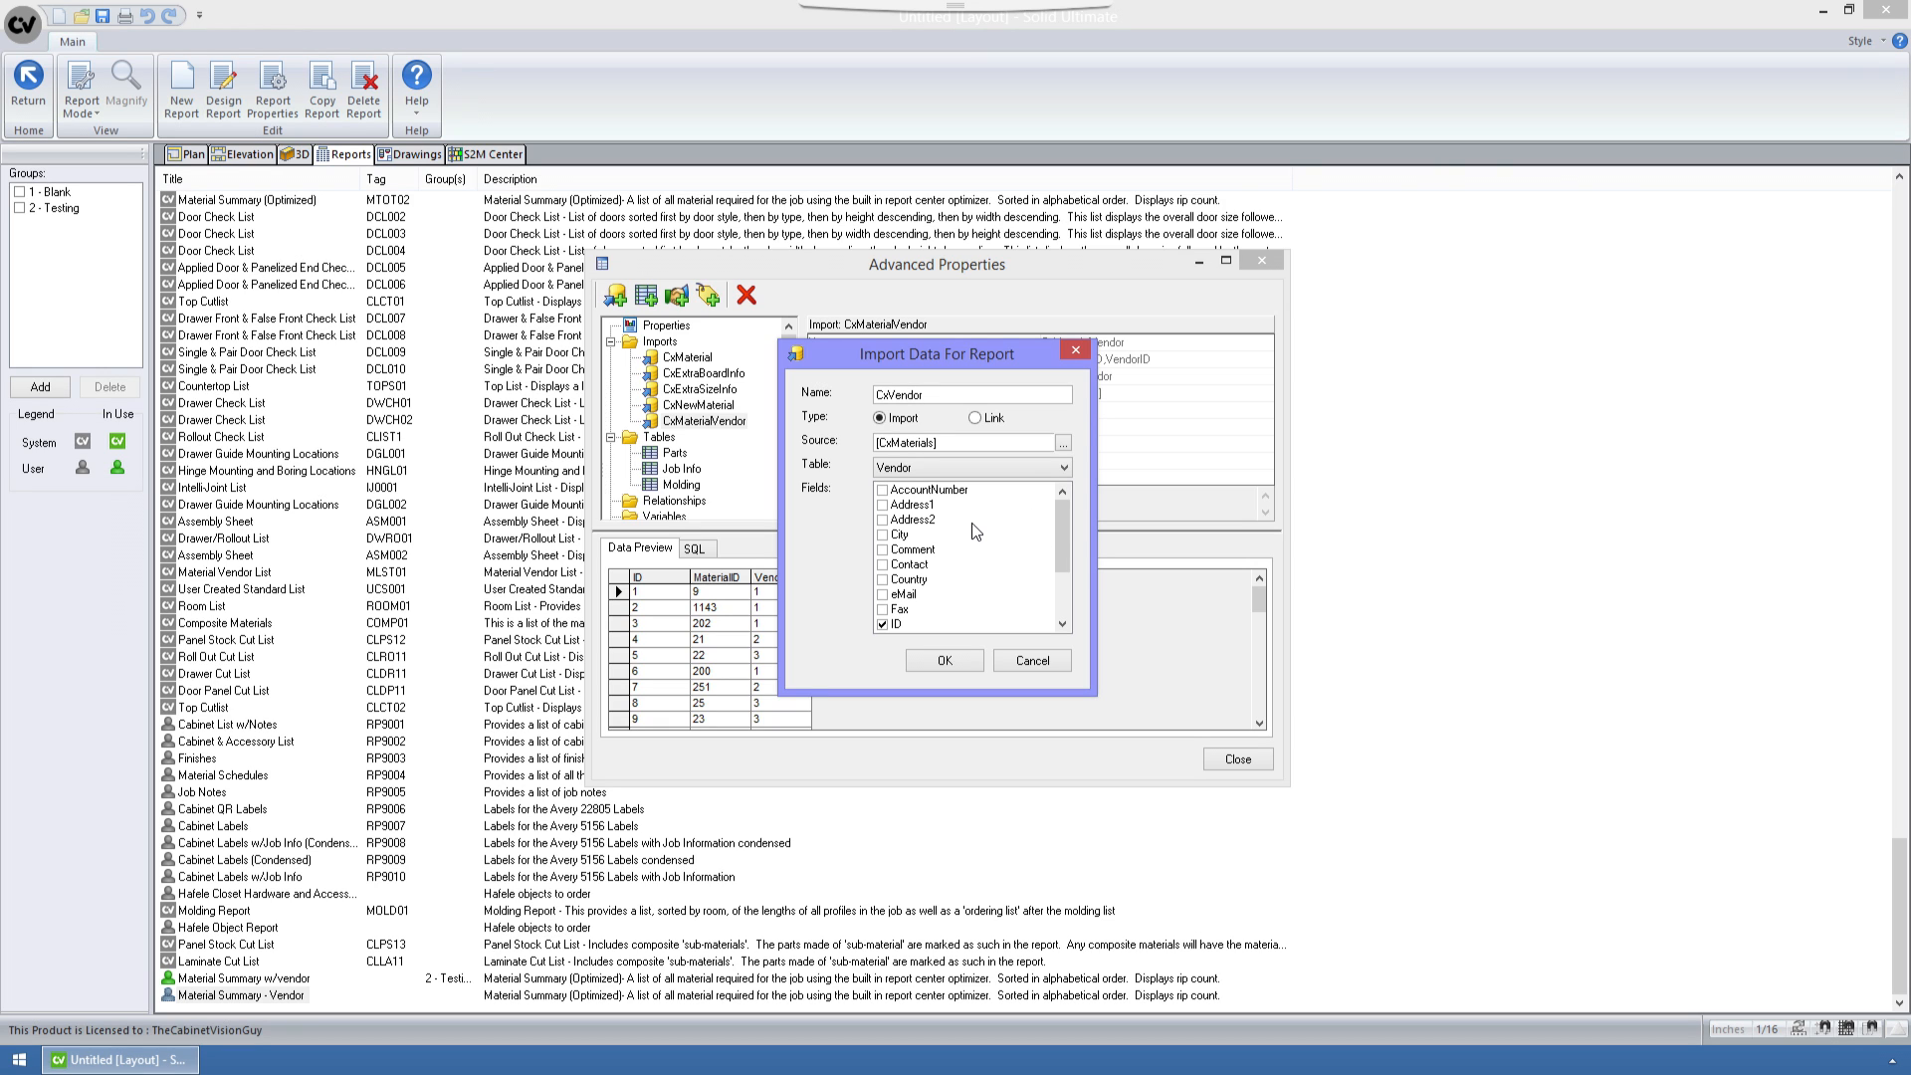
drag(1061, 522, 1065, 585)
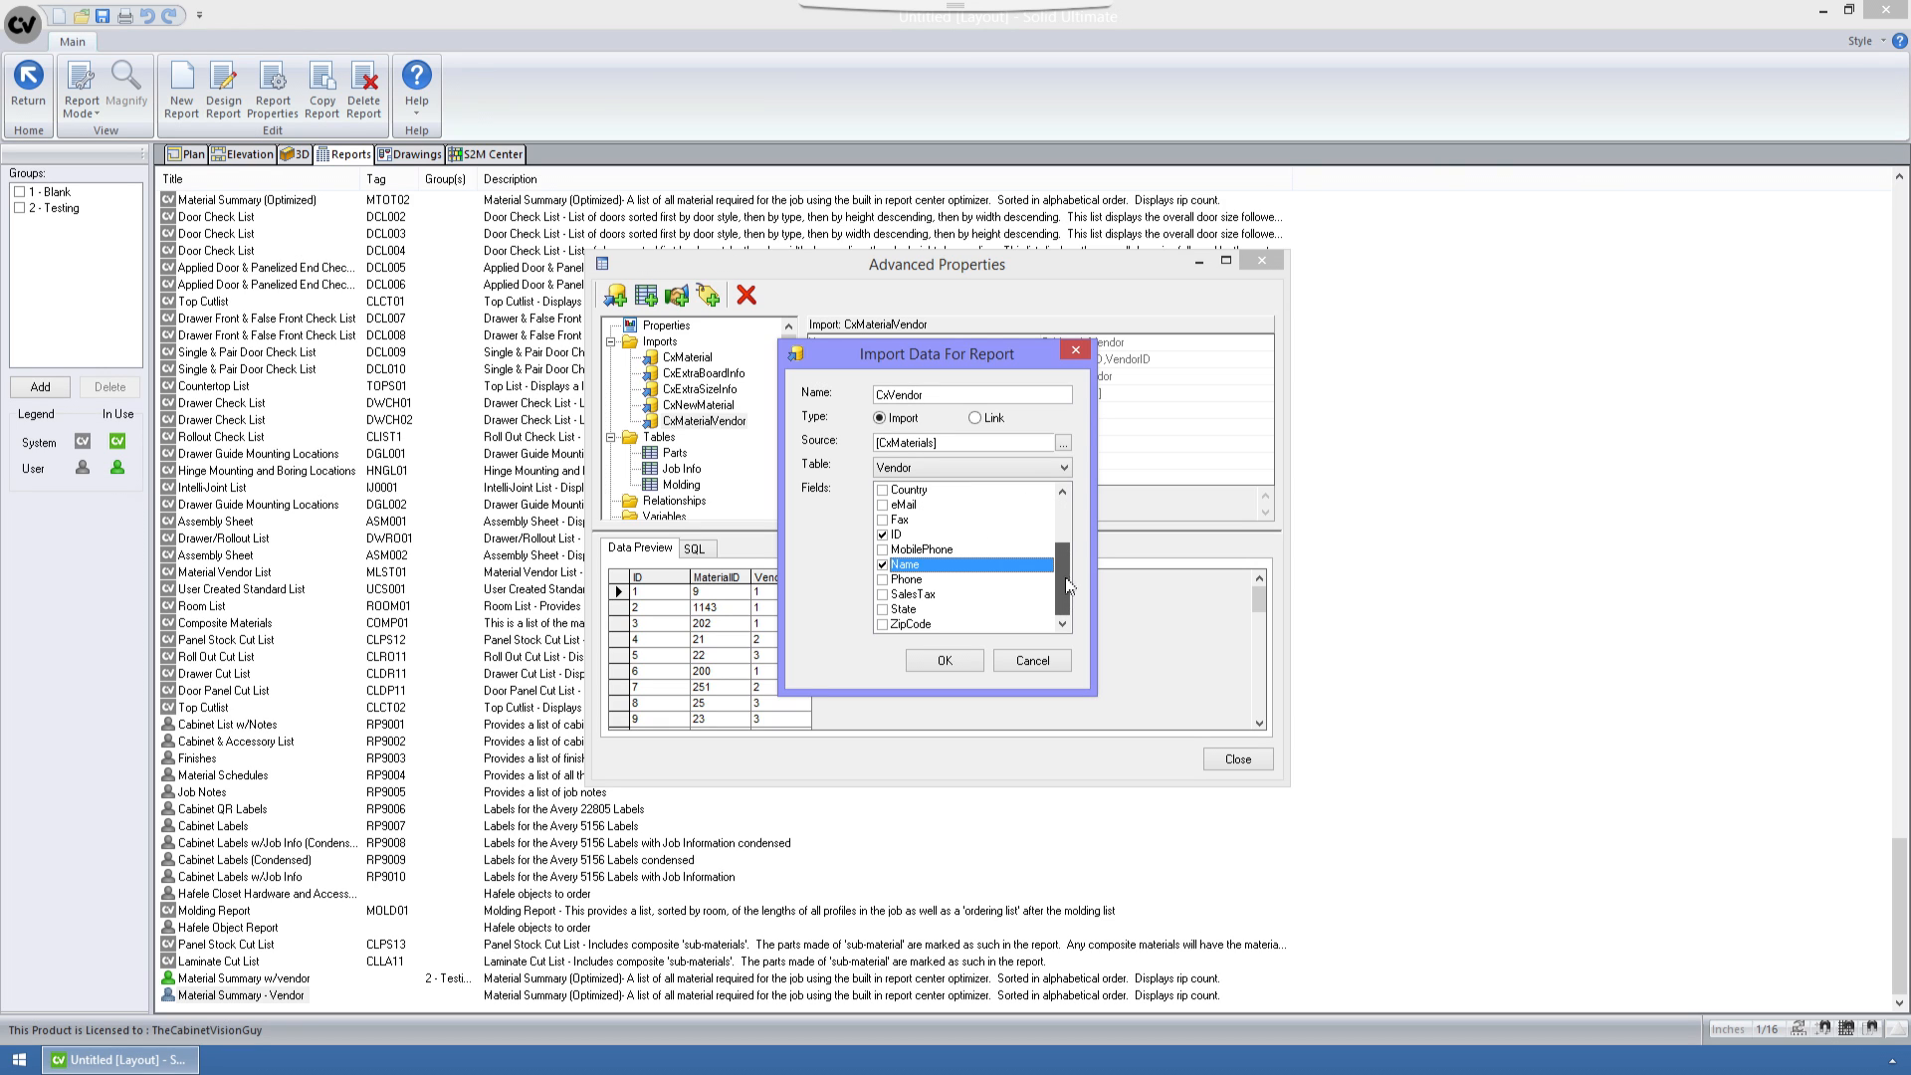
click(953, 658)
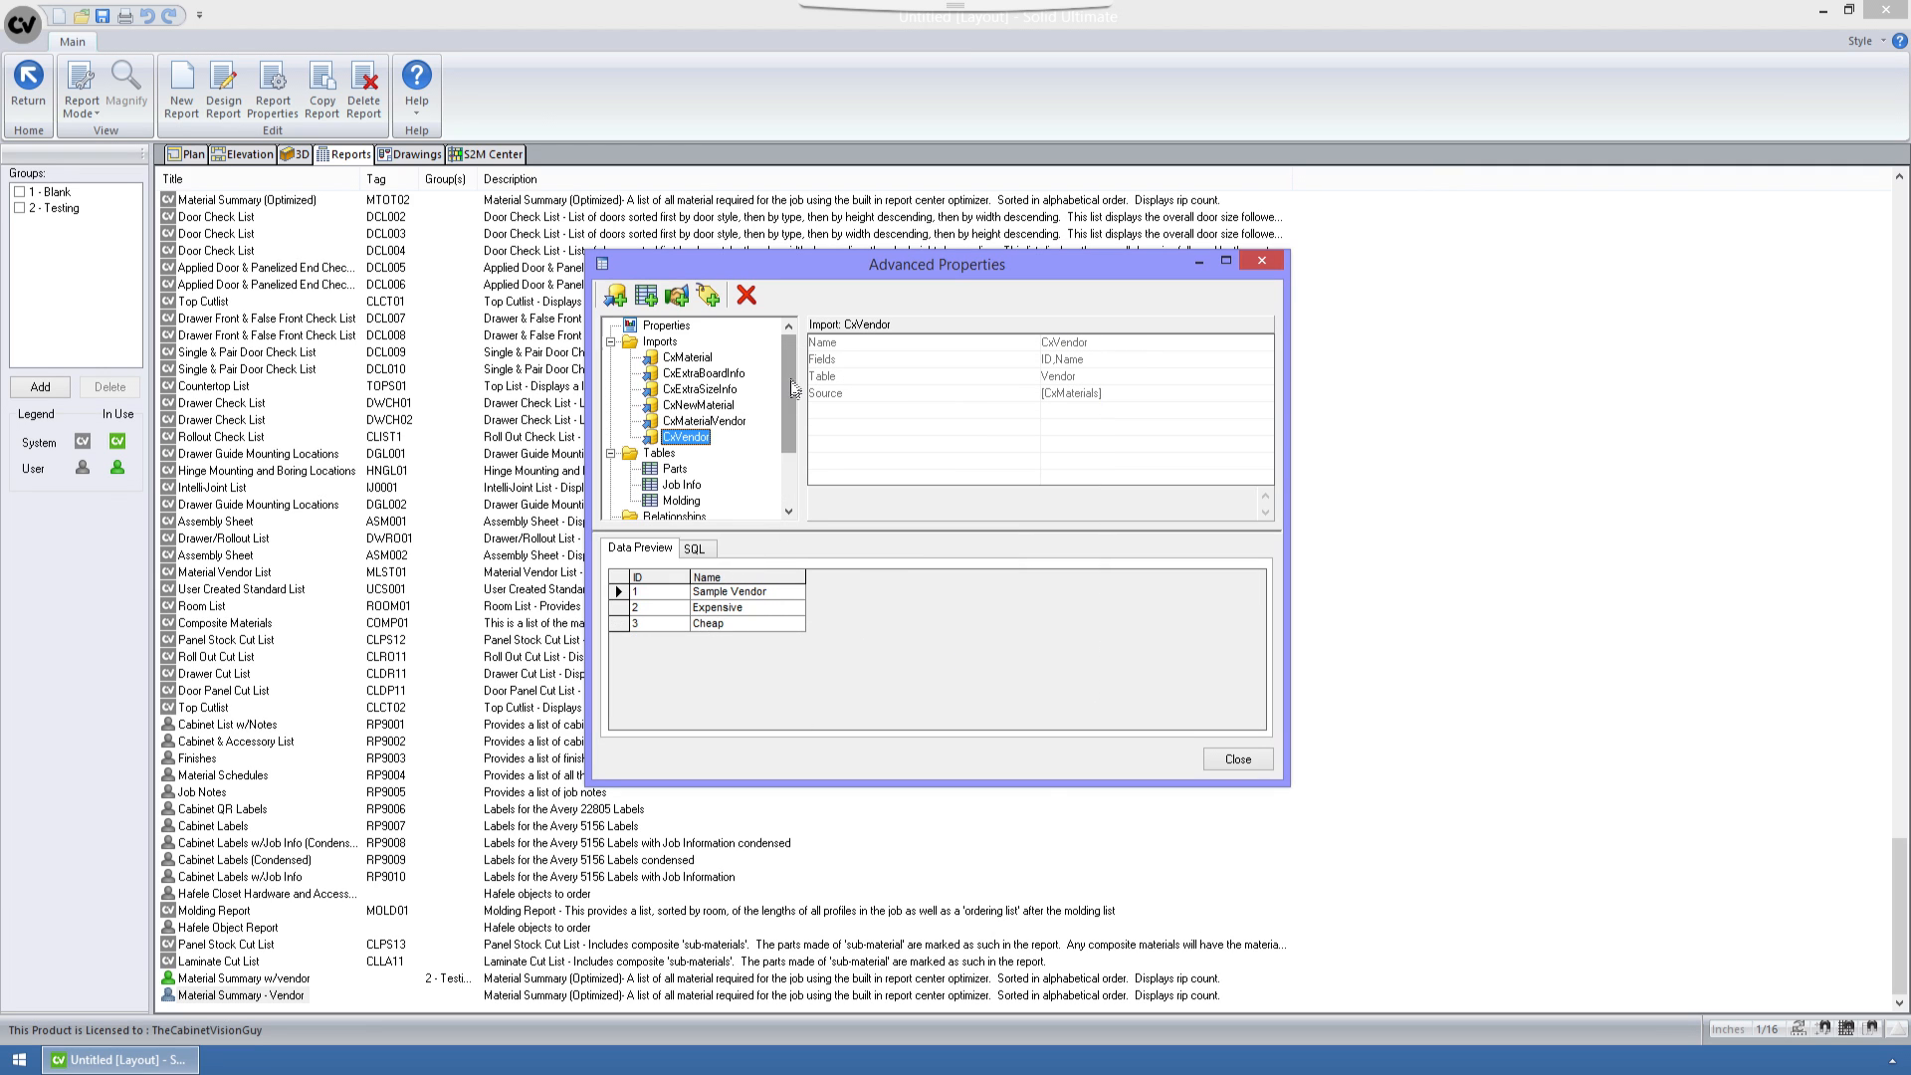
Review the Parts table's data preview and copy the table's entire SQL statement.
scroll(793, 440, down, 2)
drag(794, 438, 794, 404)
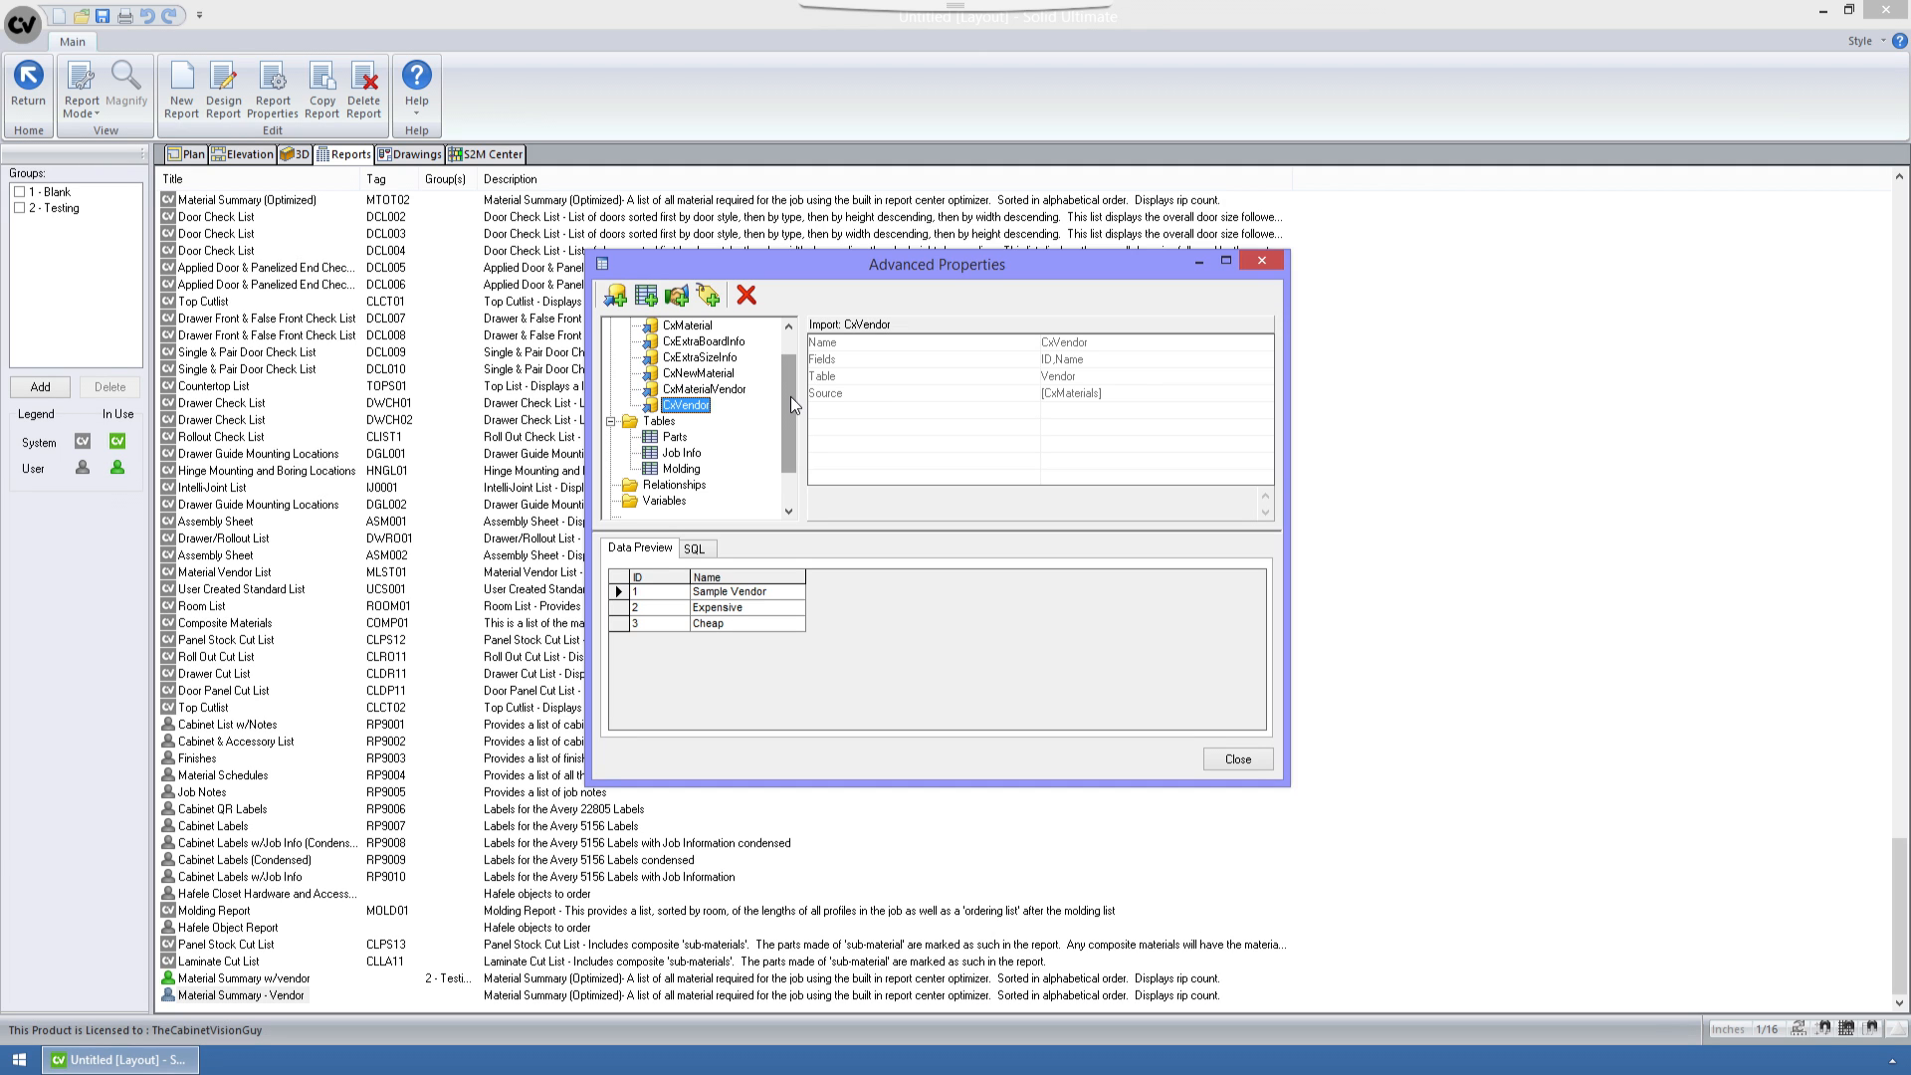
click(675, 437)
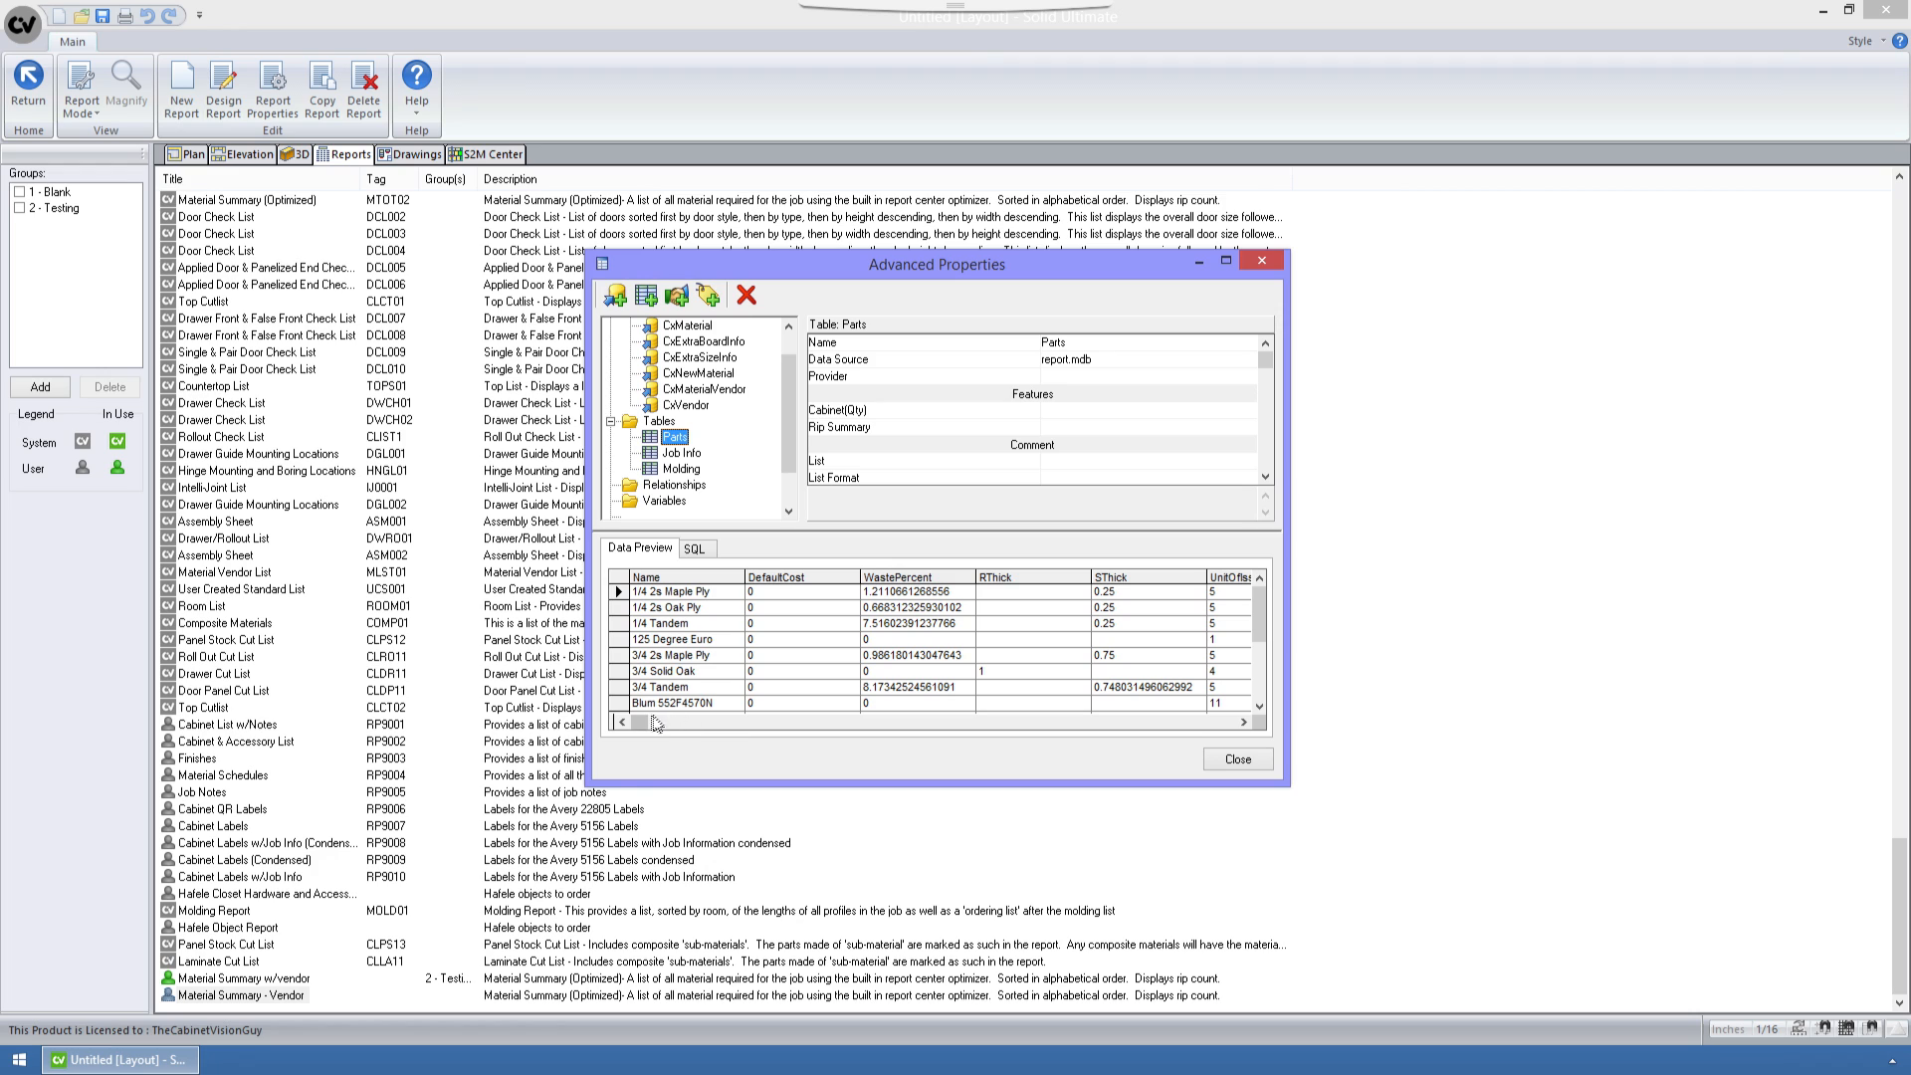
drag(640, 723, 1191, 722)
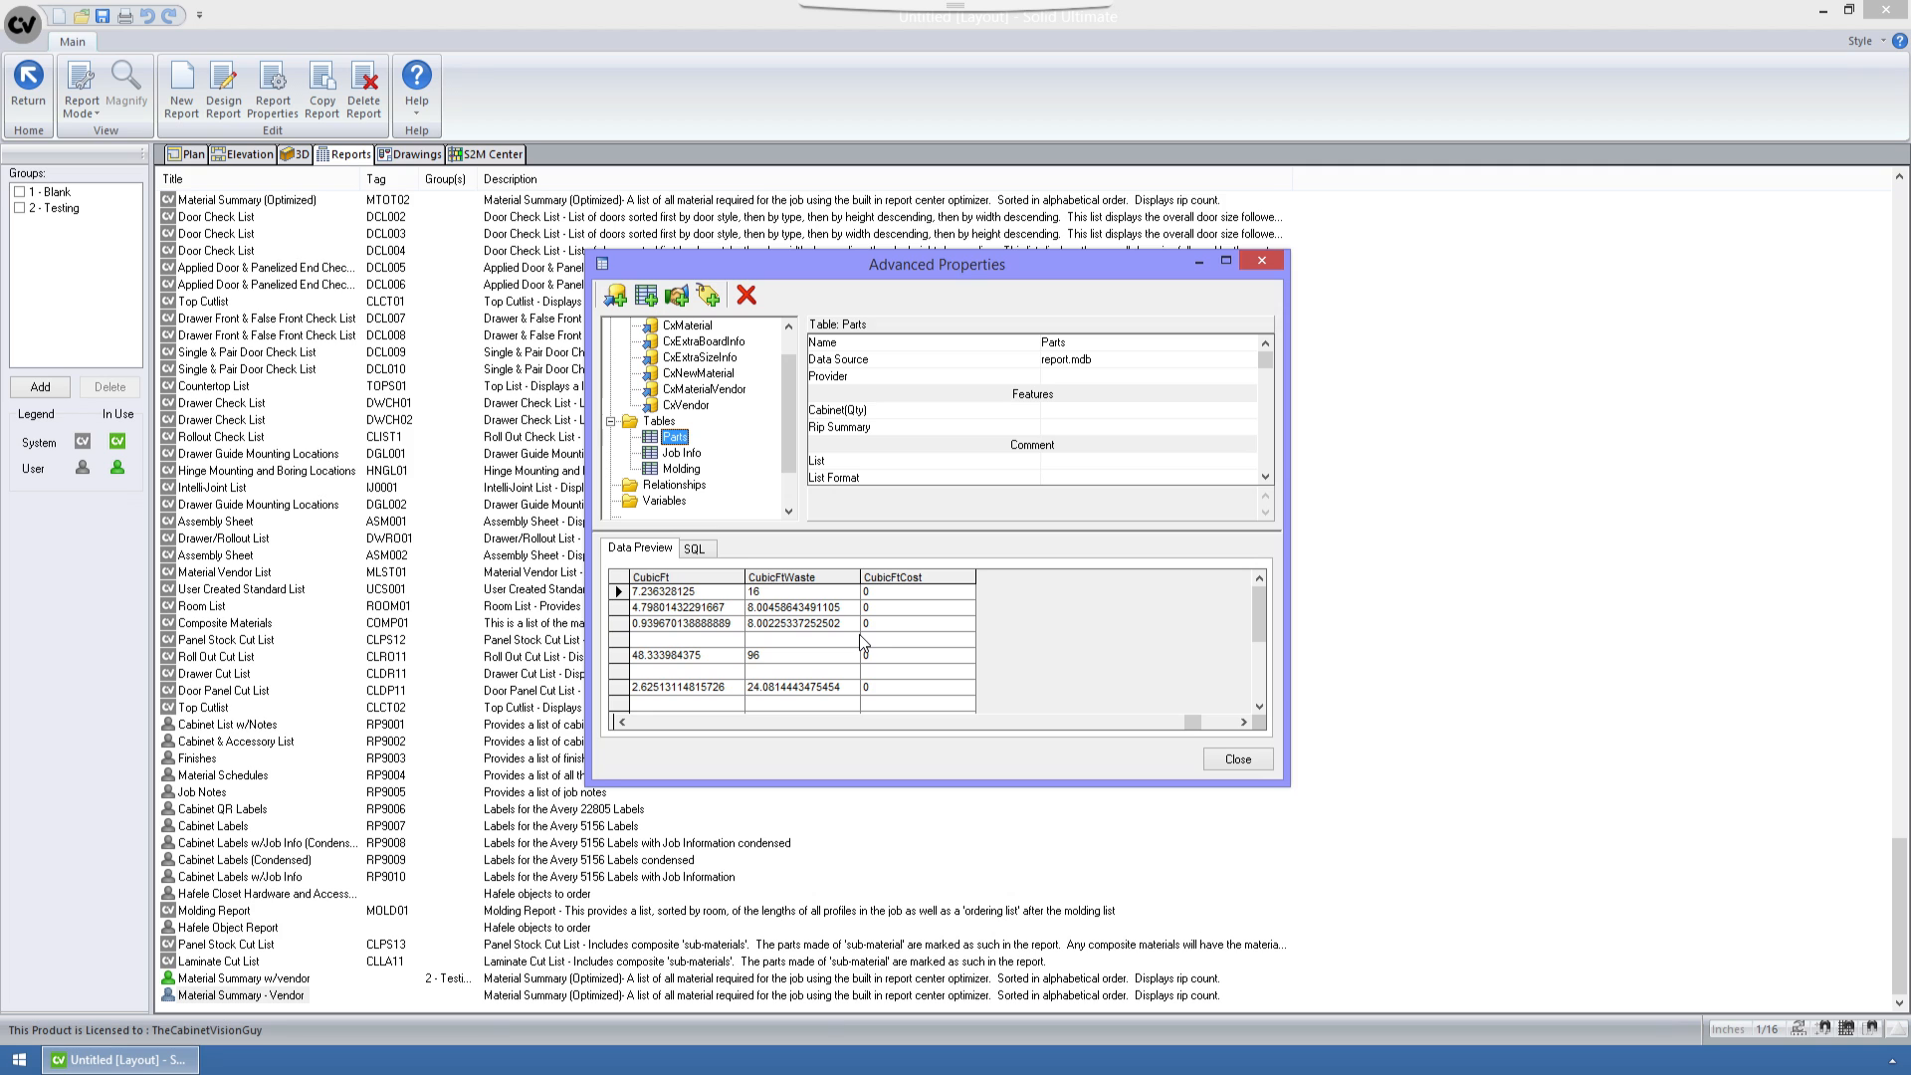
click(700, 547)
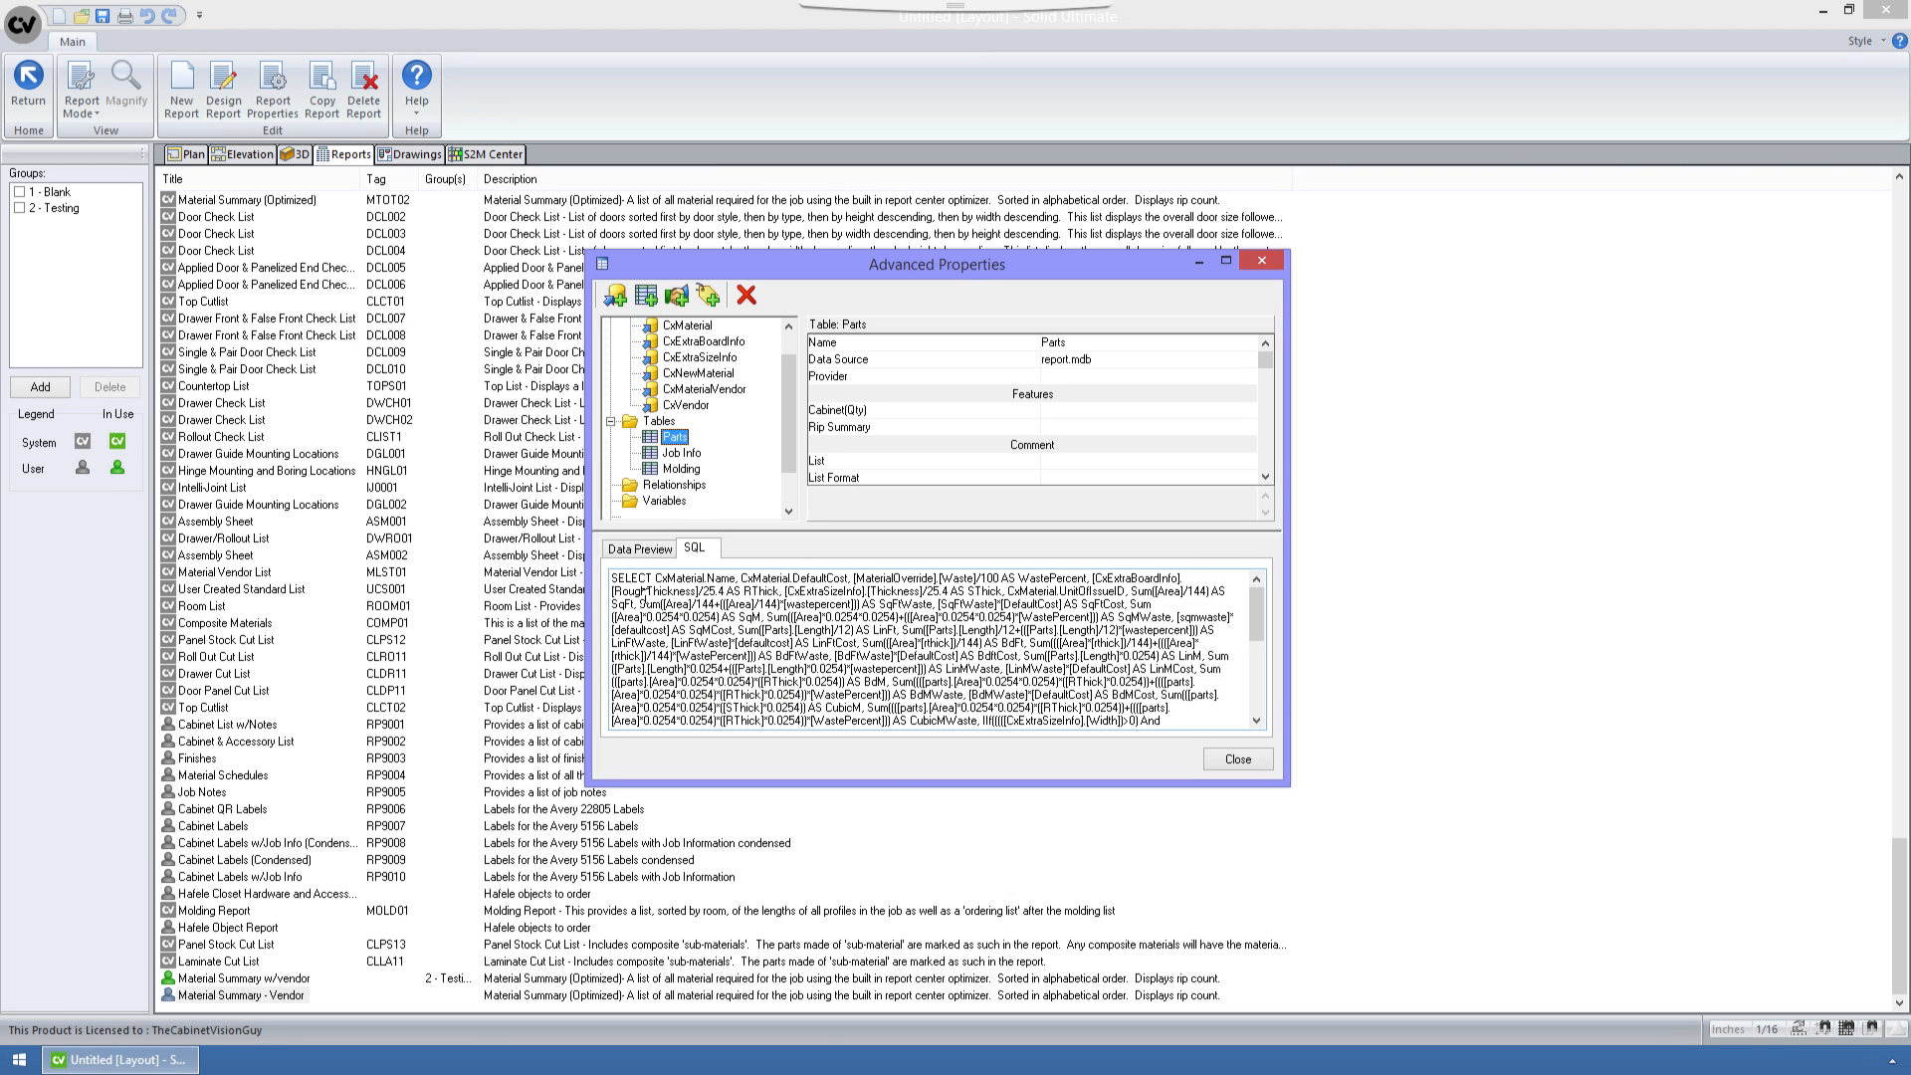
right_click(643, 595)
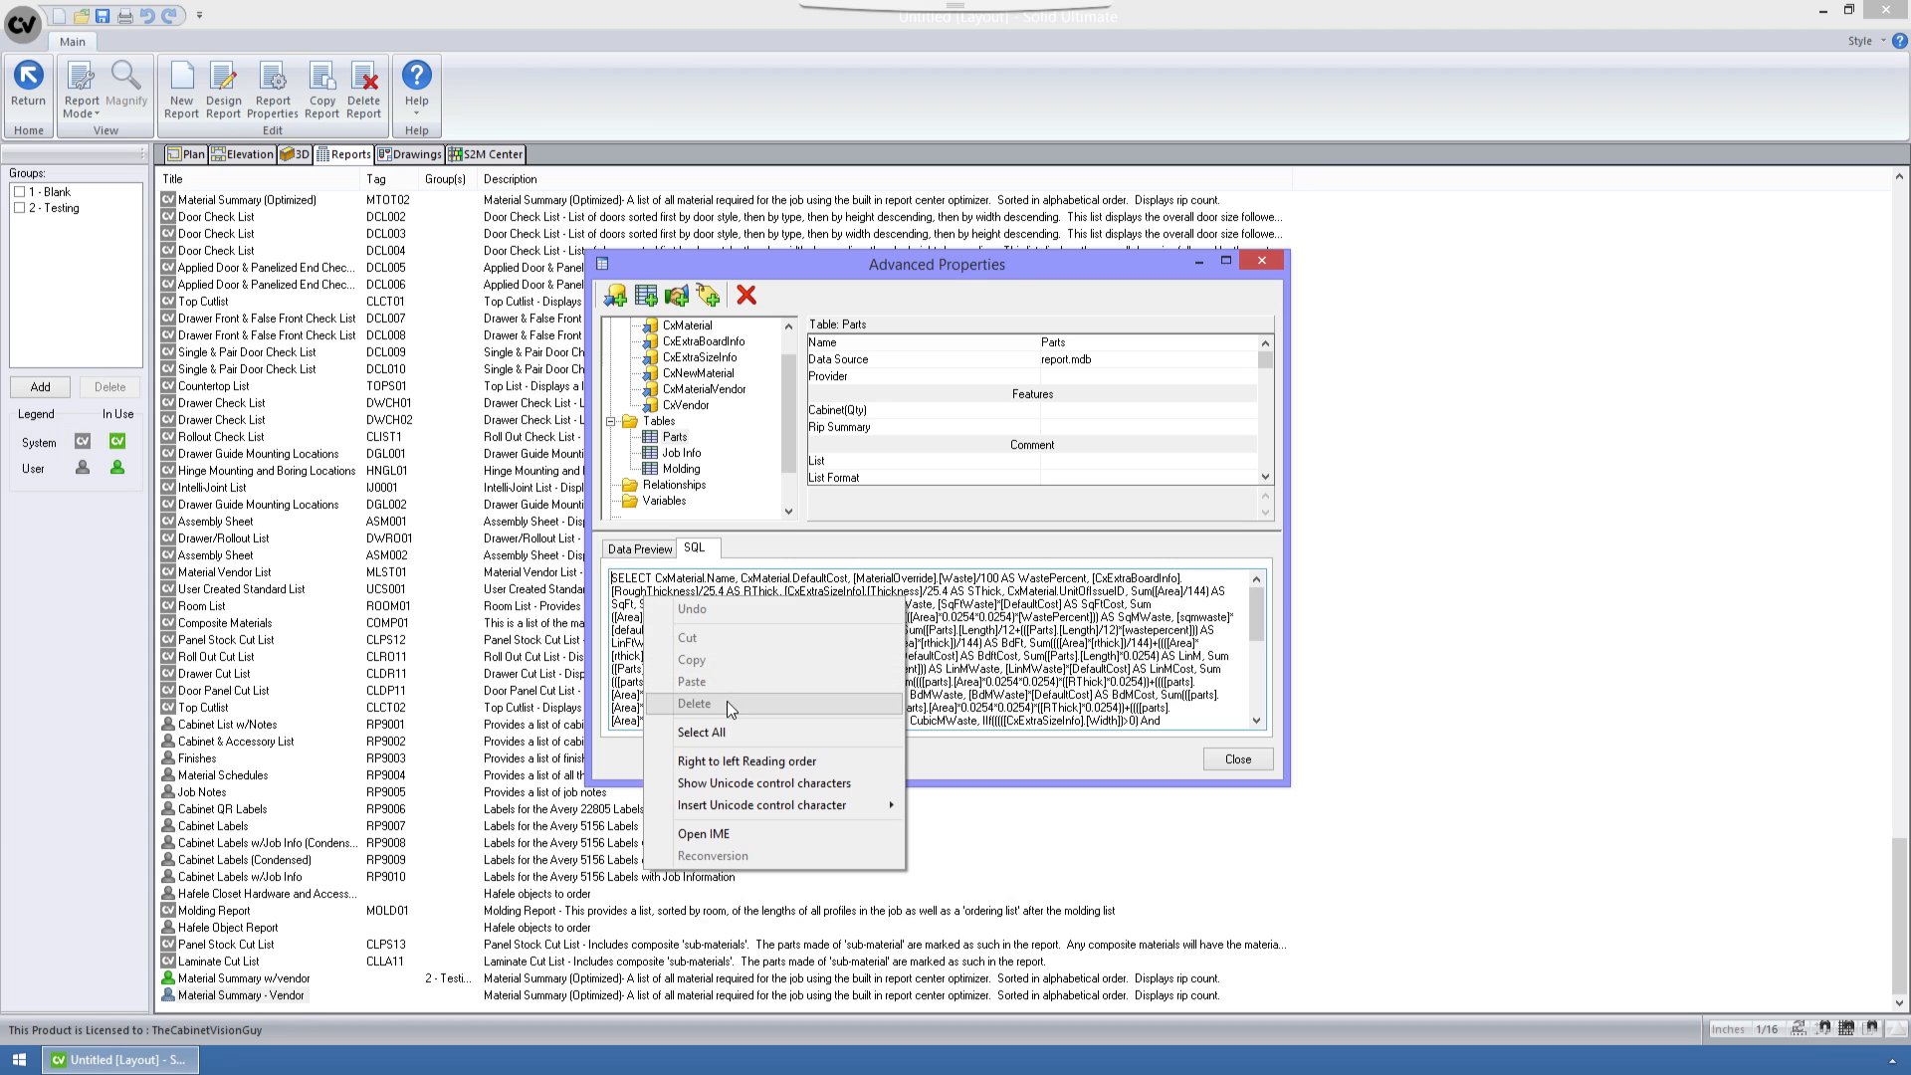
click(727, 732)
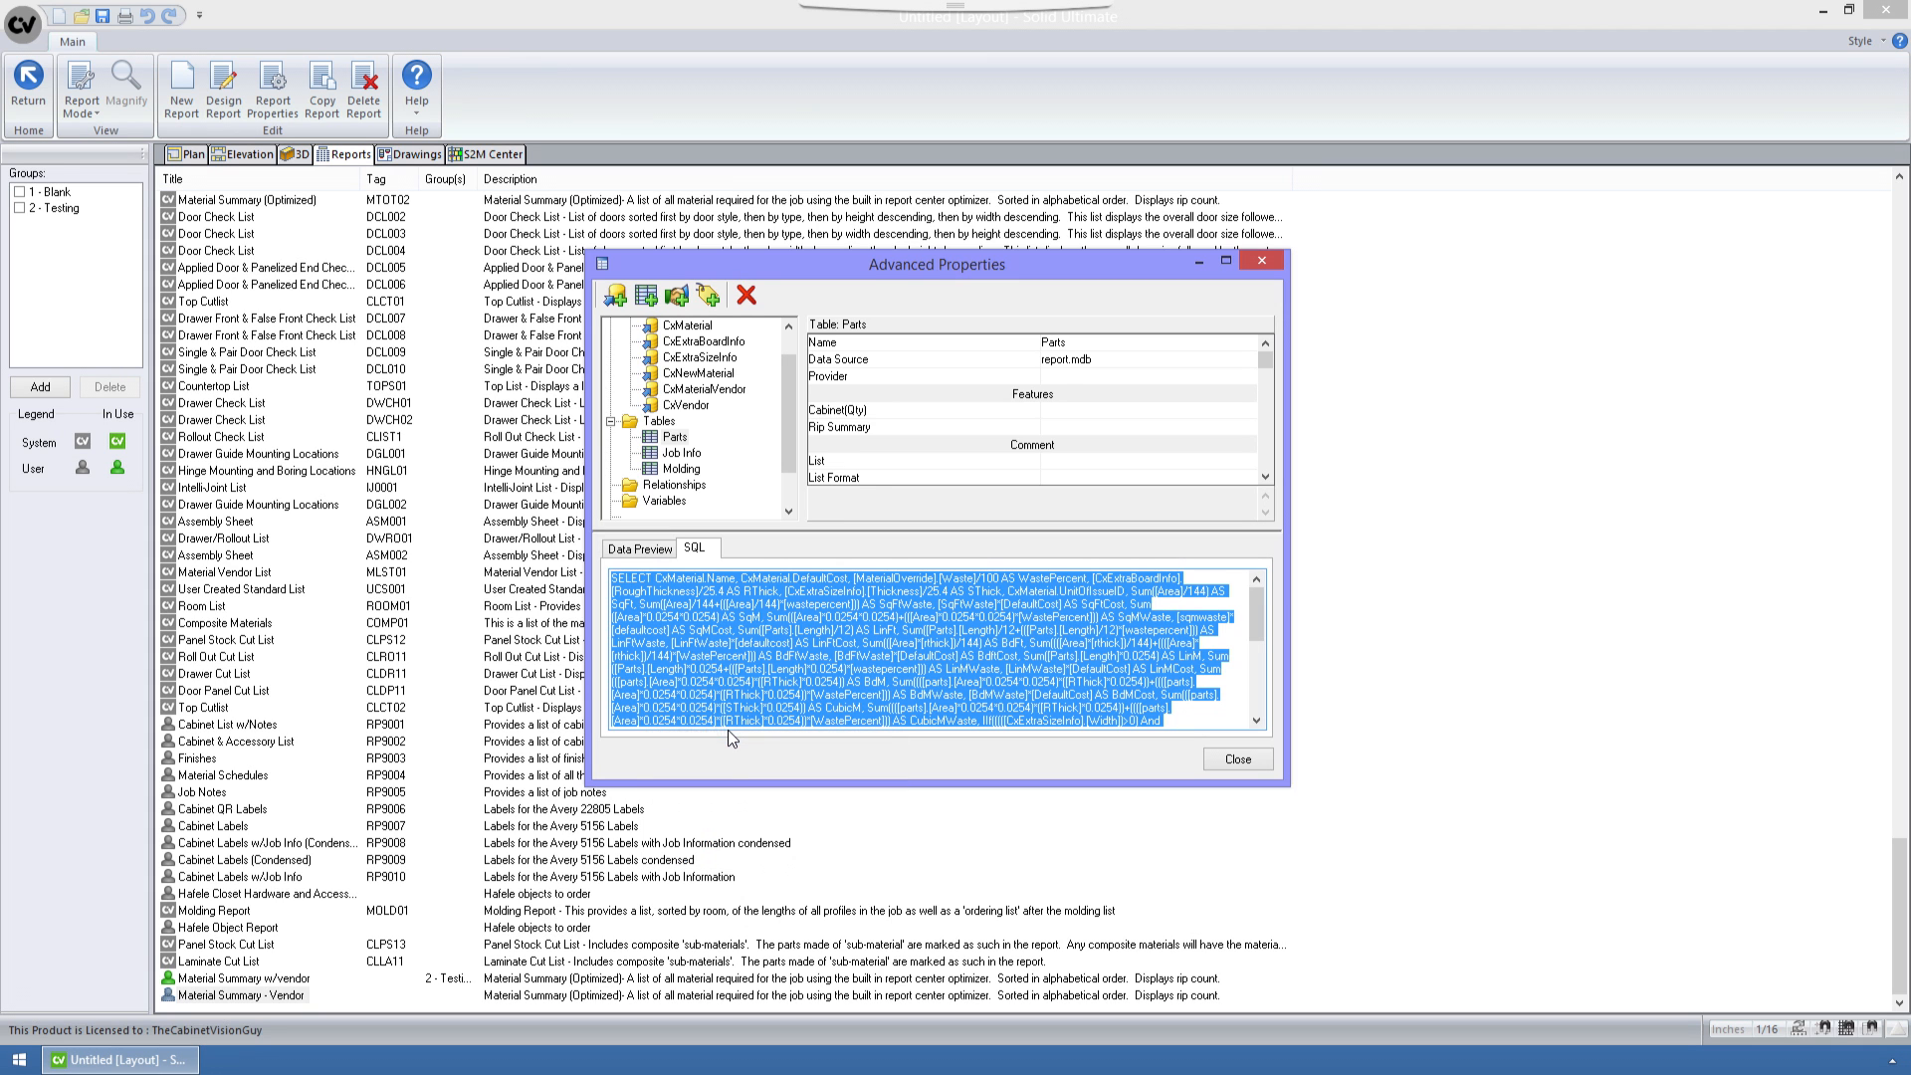
right_click(744, 629)
click(799, 690)
click(630, 553)
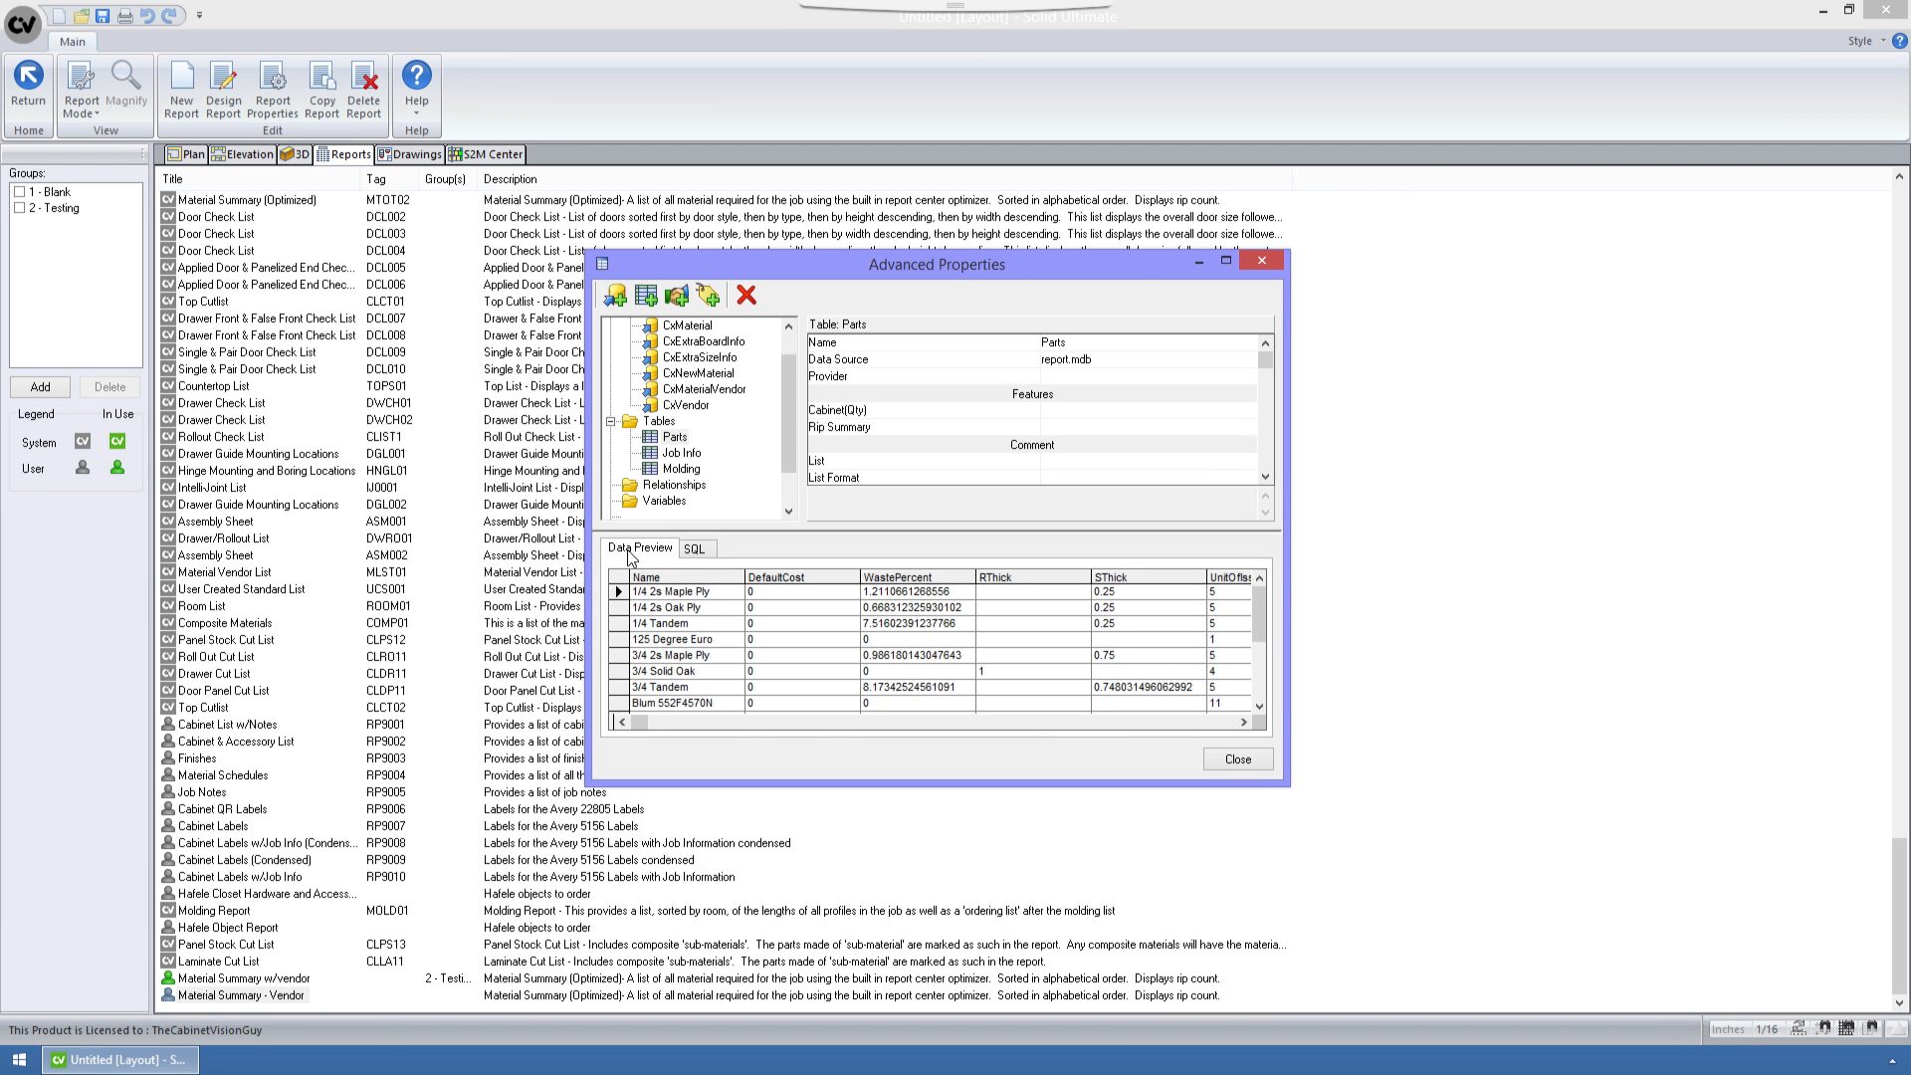
Open Notepad++, decline the pending plugin actions, and paste the copied SQL statement into the empty document.
key(super)
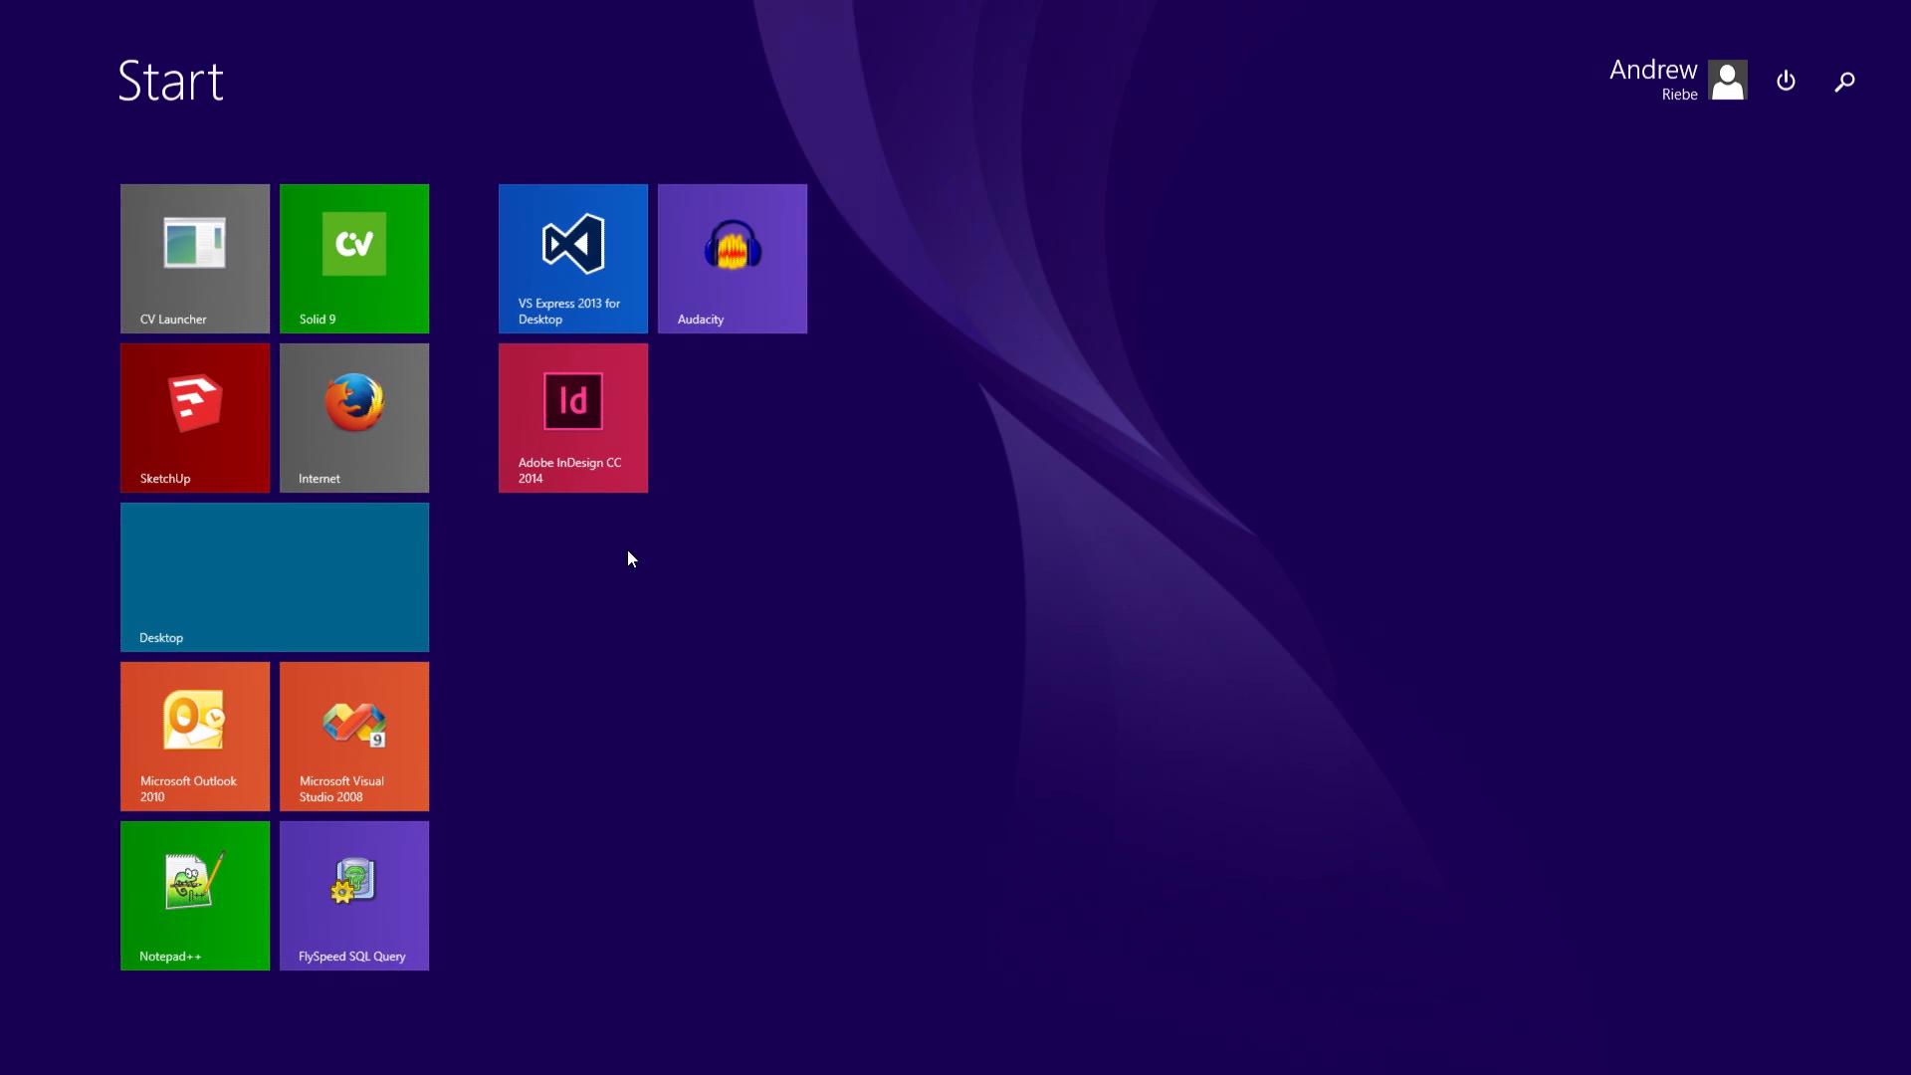
click(194, 876)
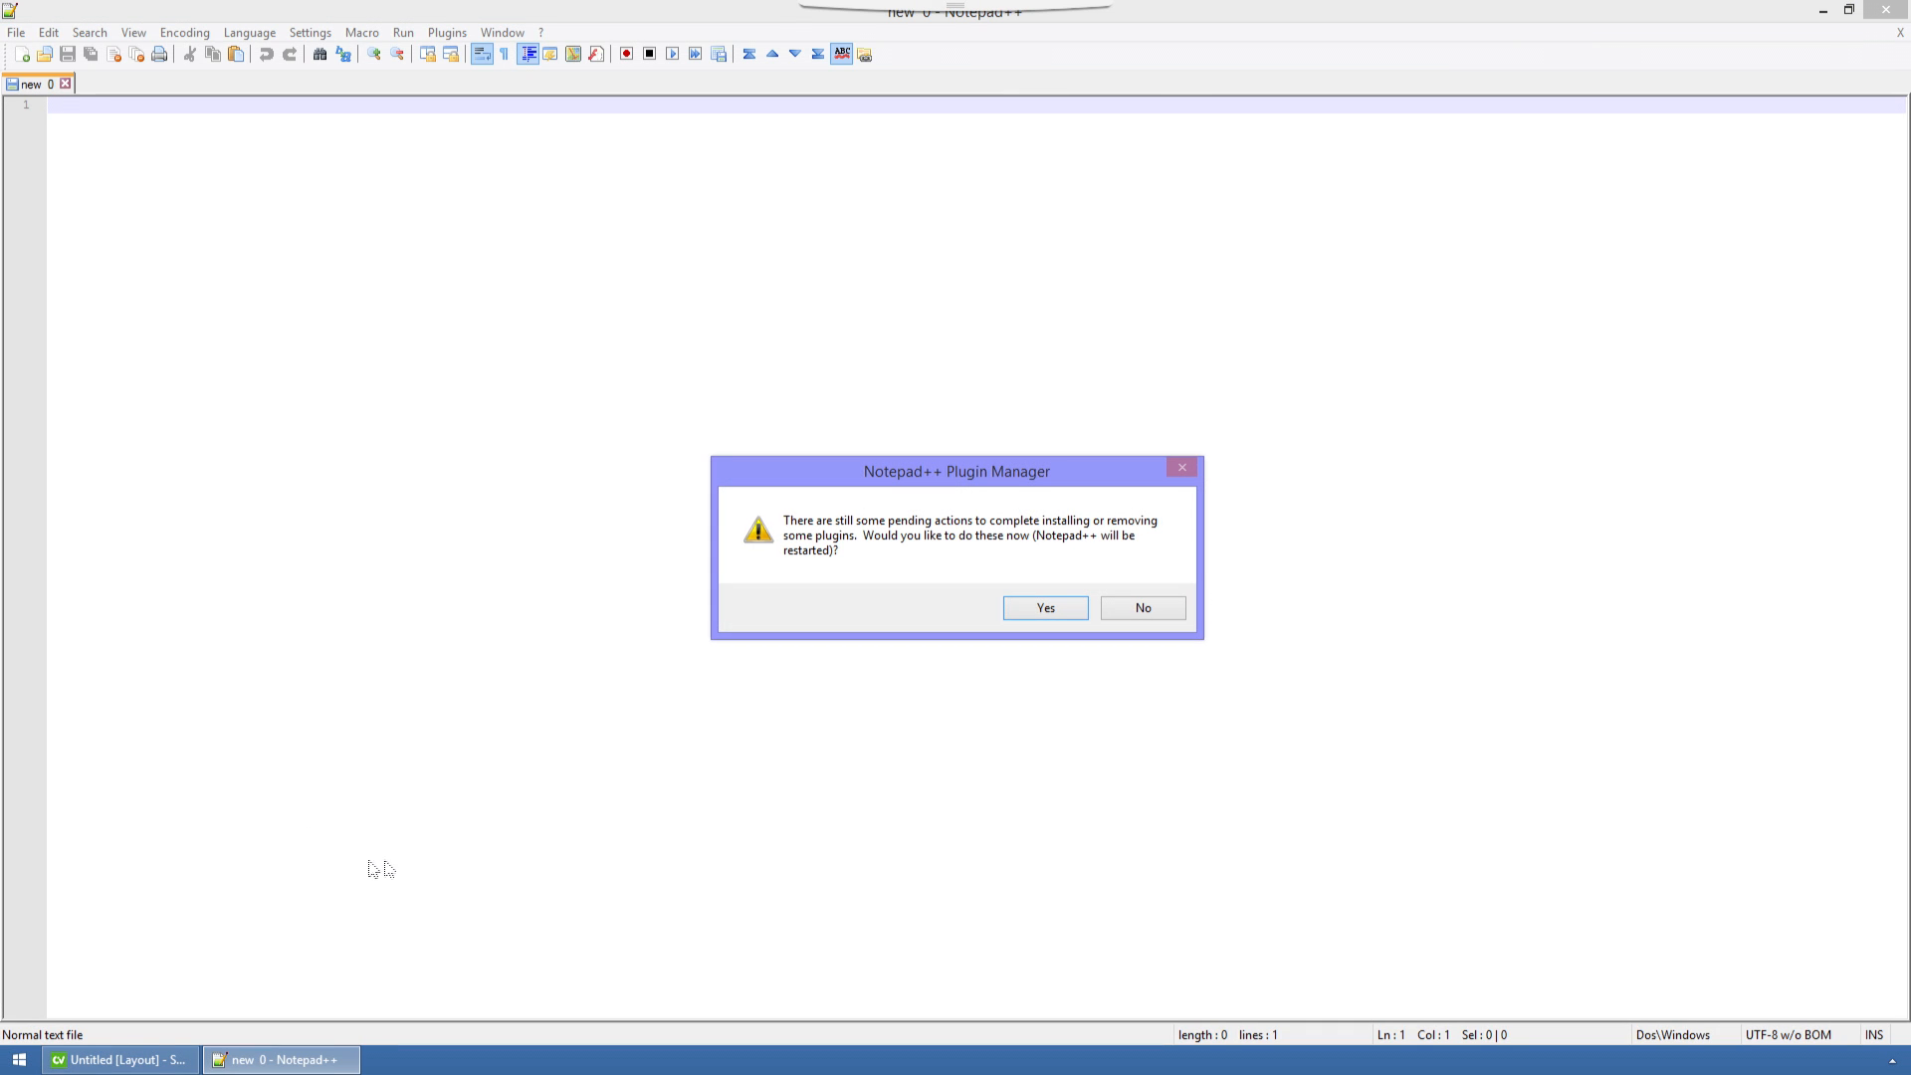
click(1155, 609)
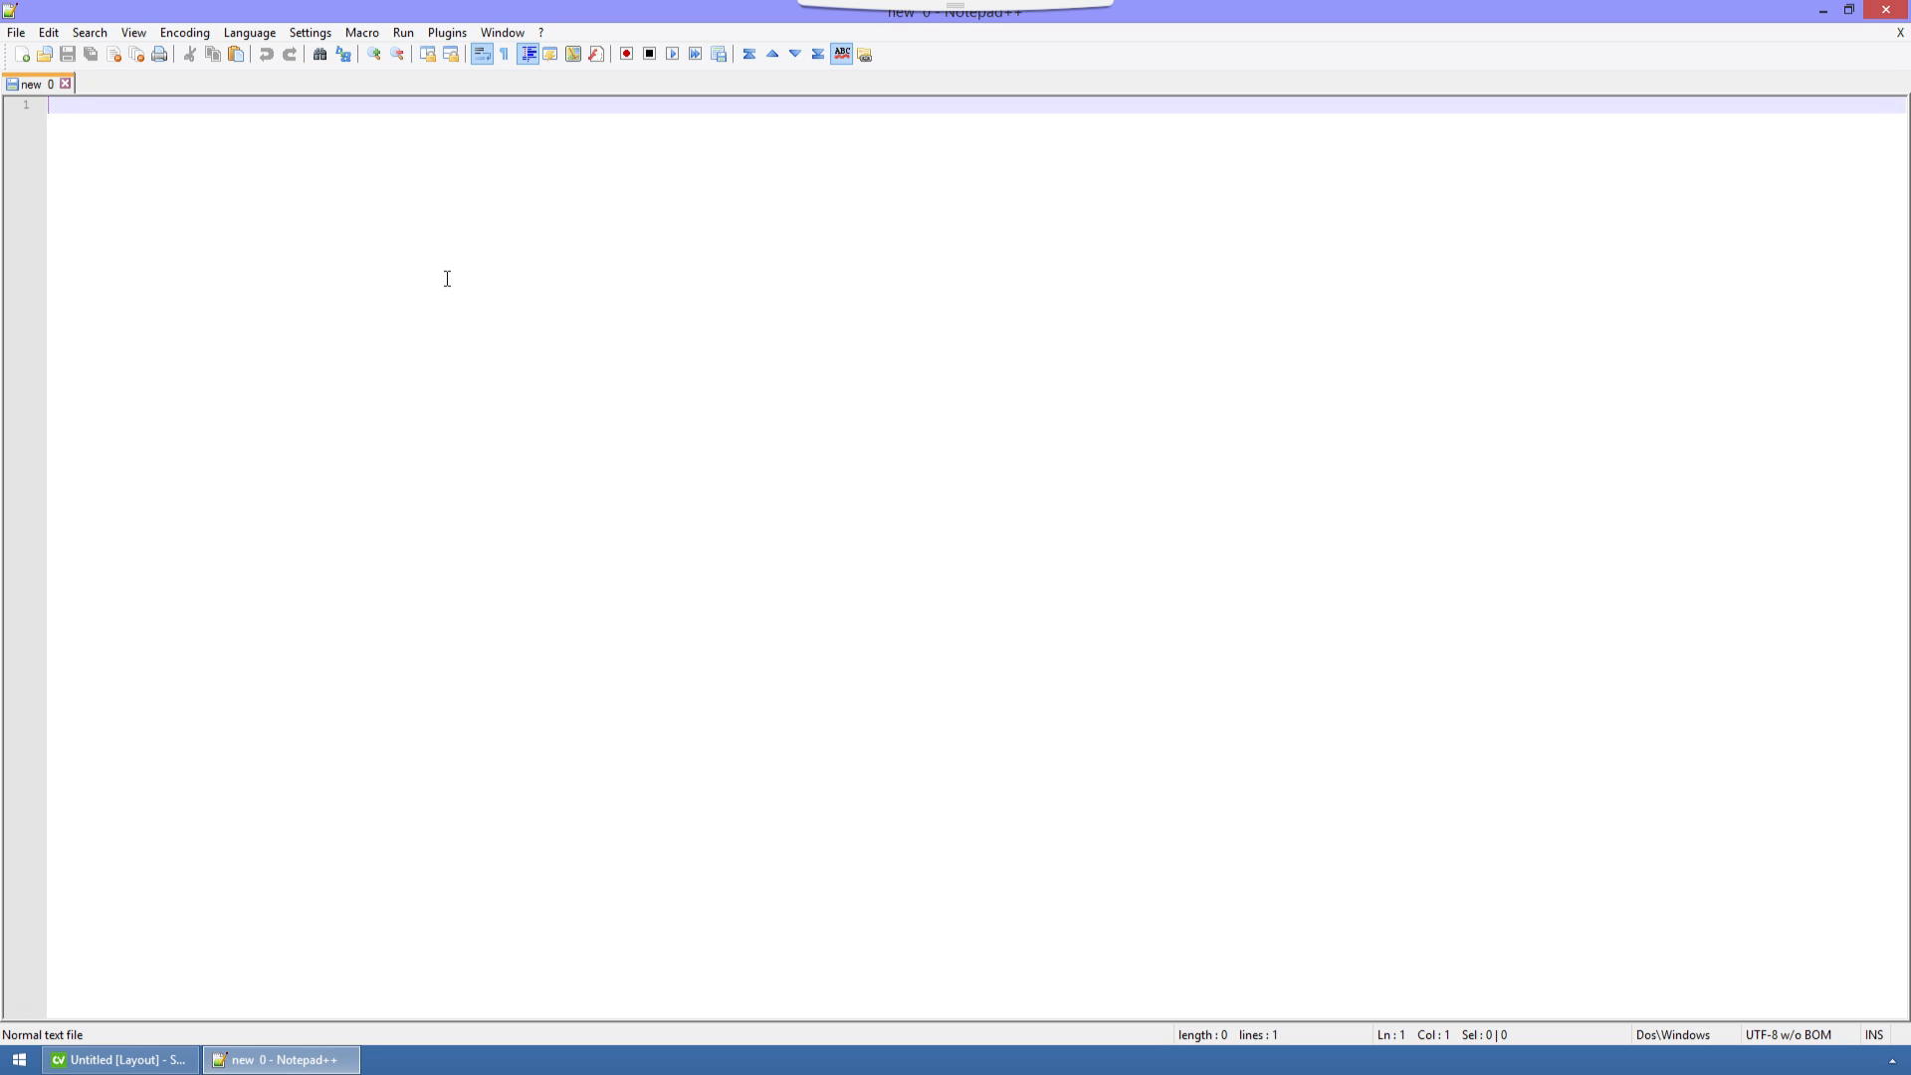
right_click(235, 211)
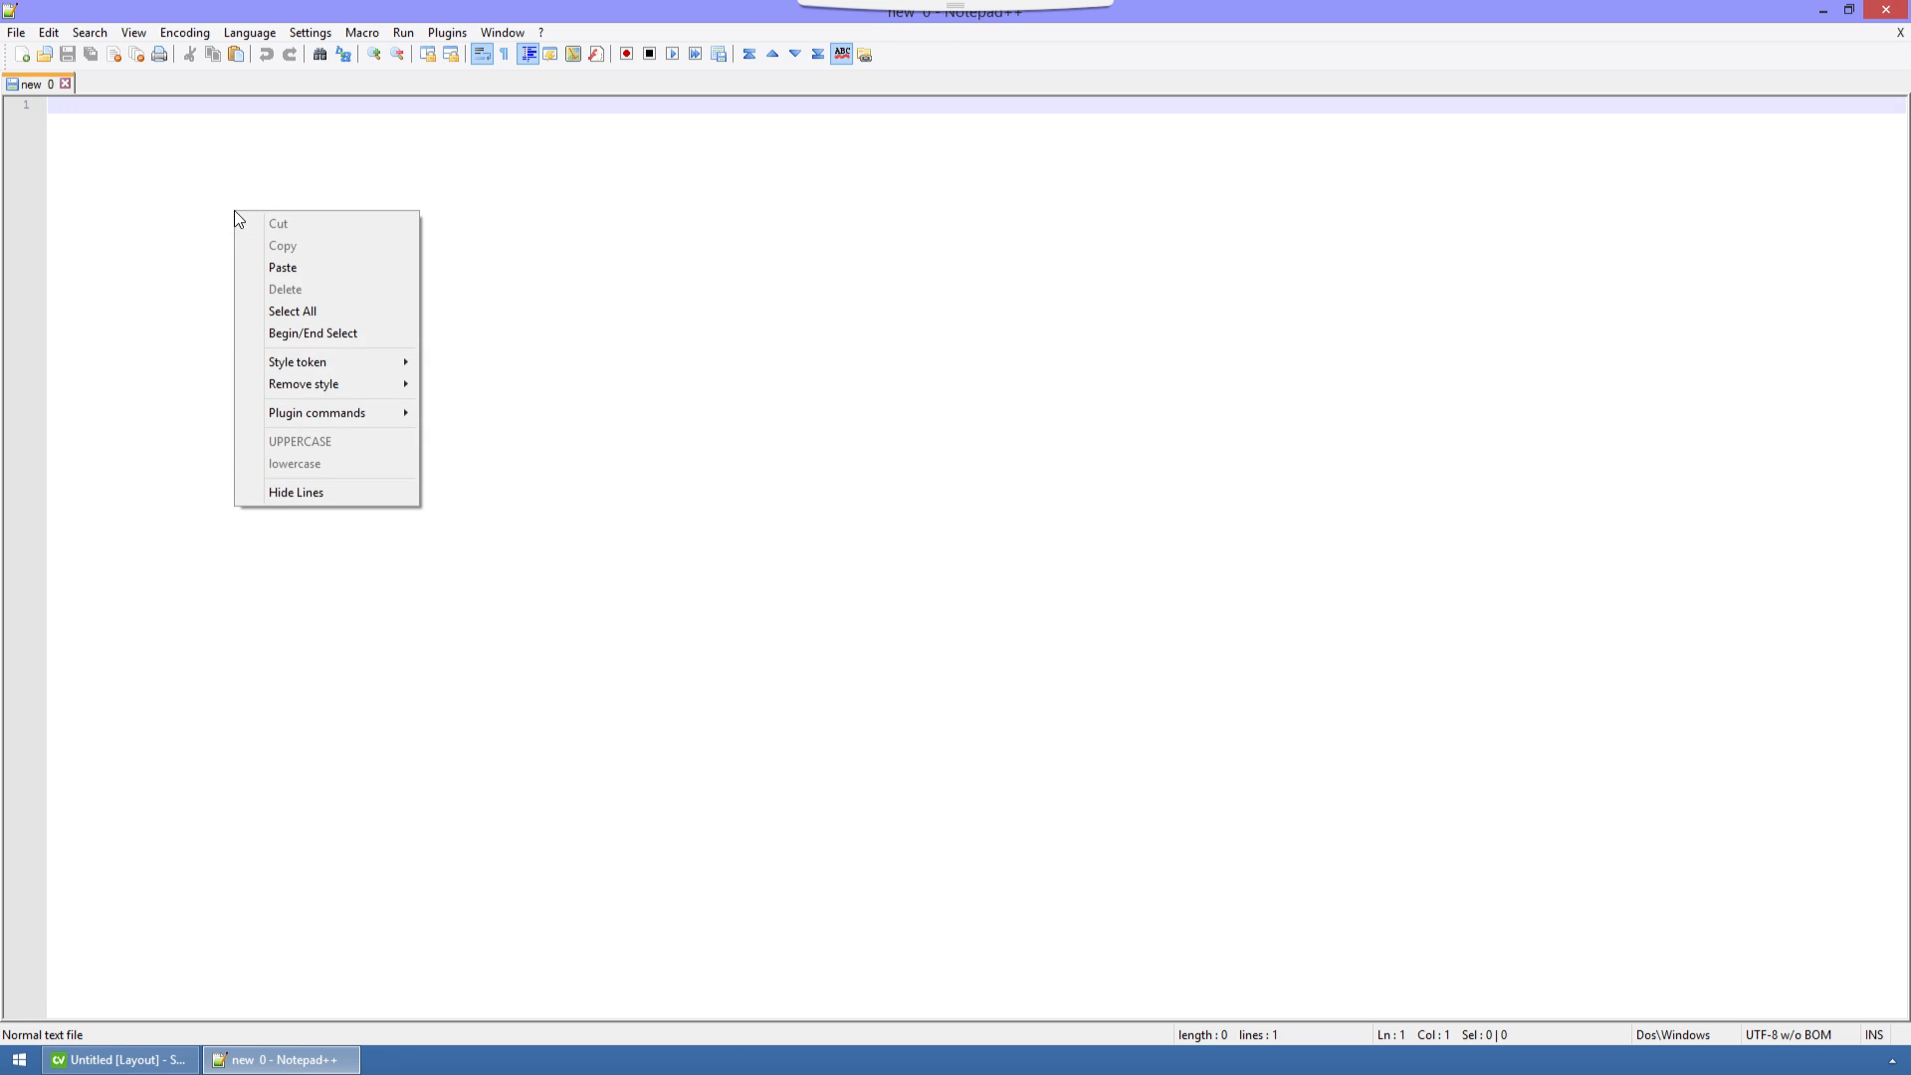
click(284, 270)
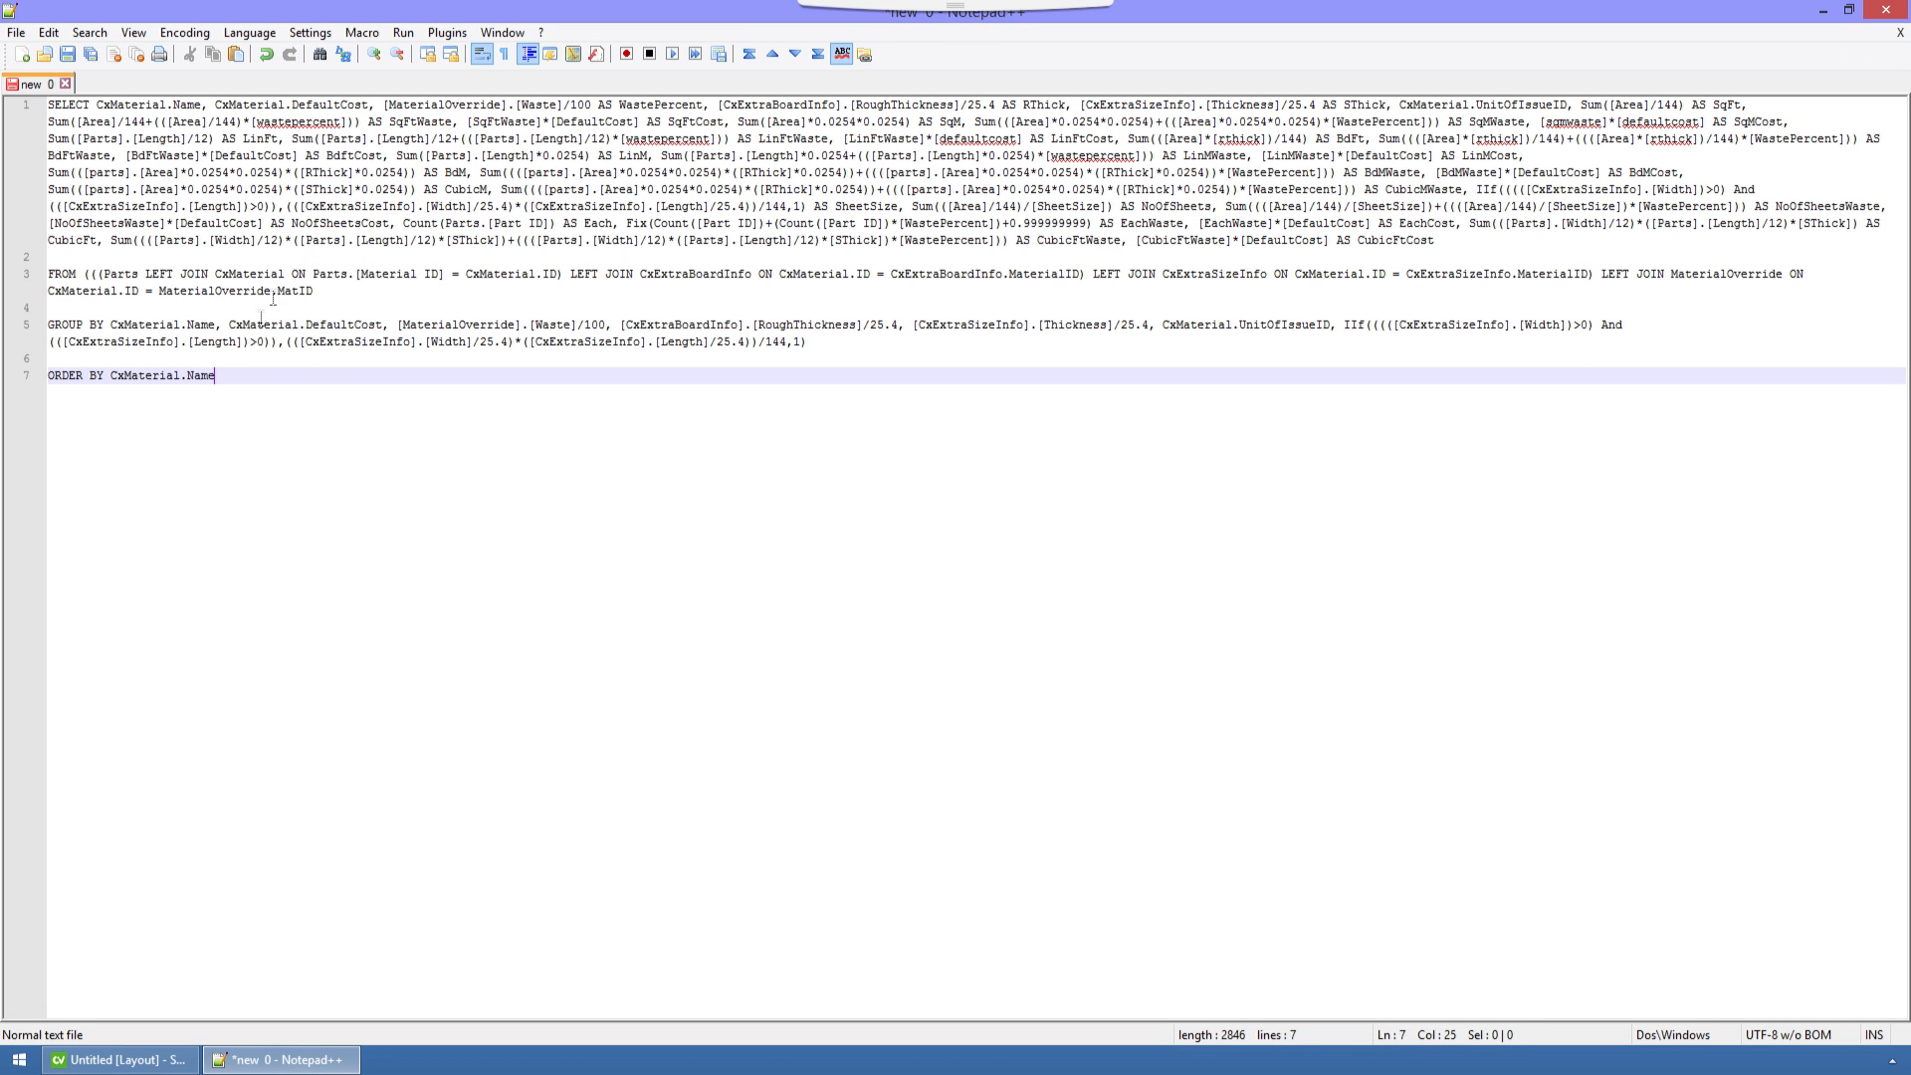
Replace every occurrence of CxMaterial with CxNewMaterial in the pasted SQL statement.
double_click(143, 376)
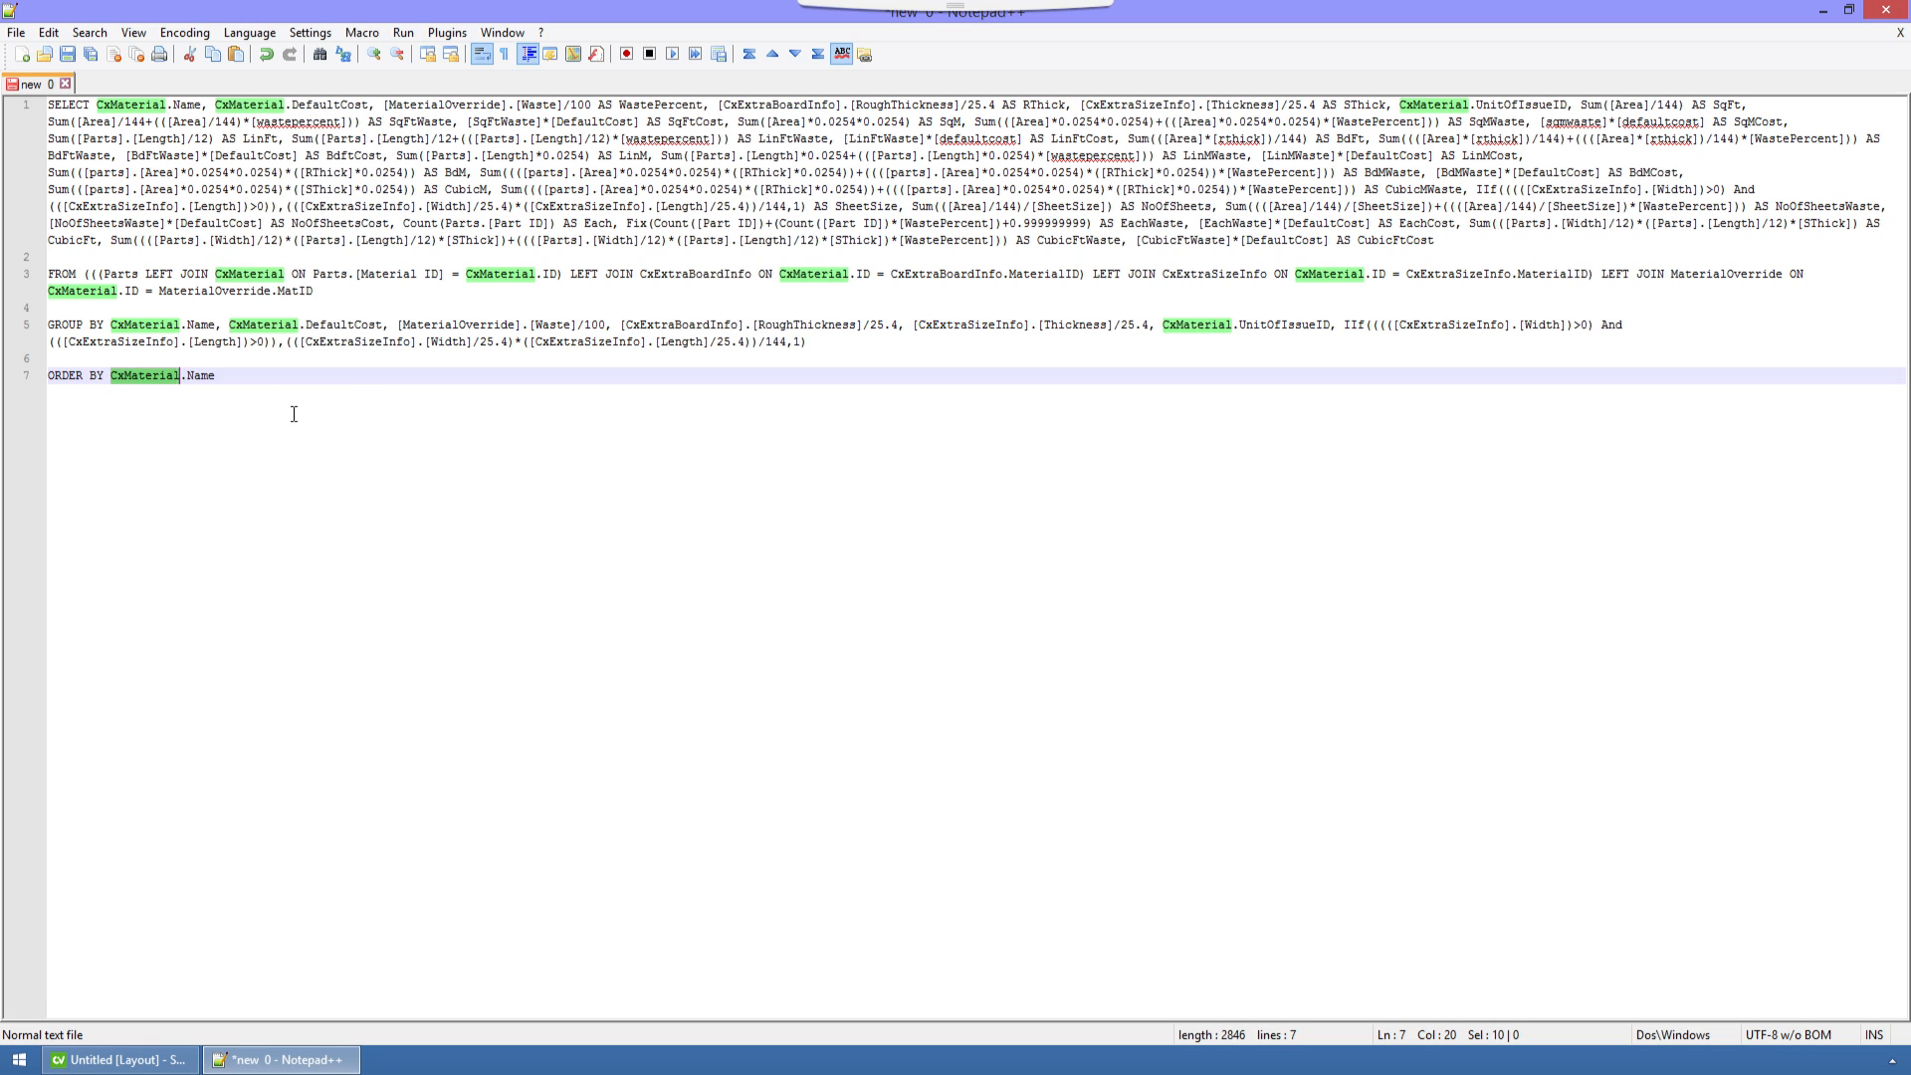
click(90, 34)
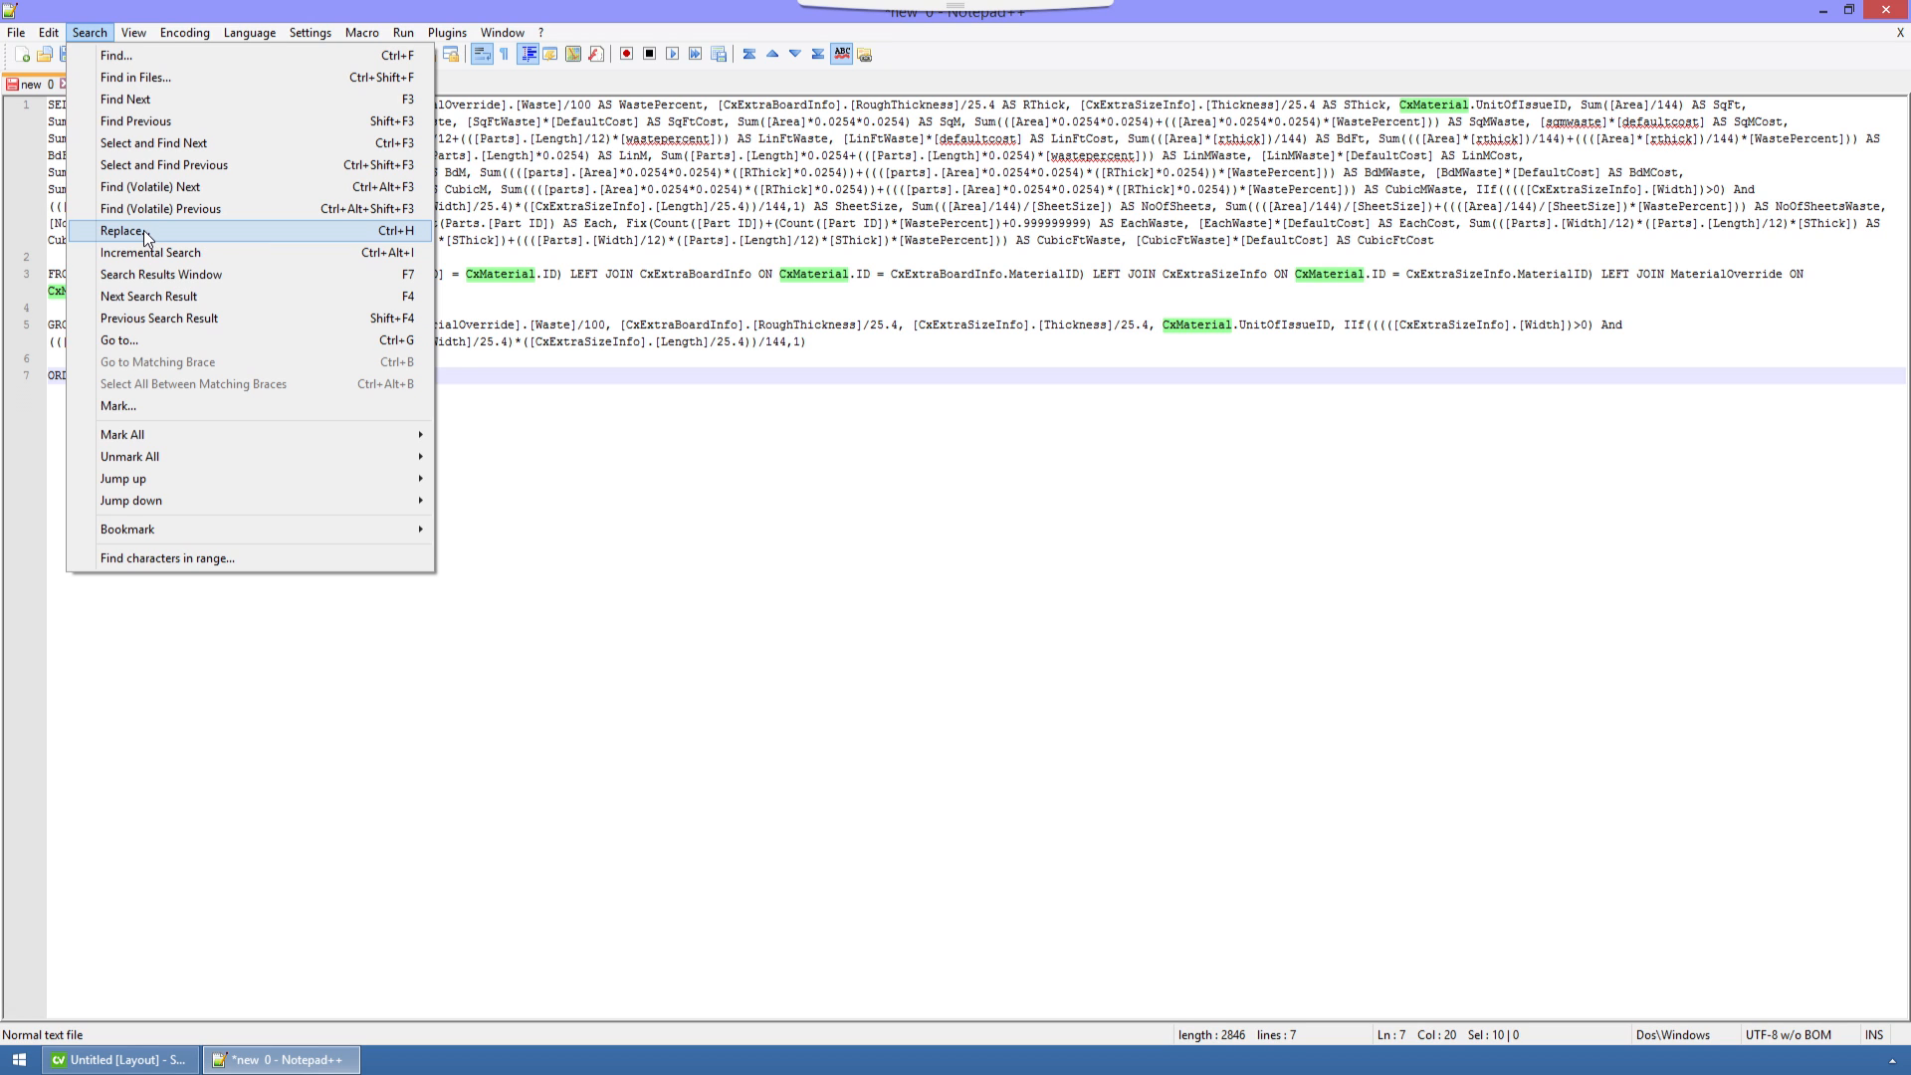
mouse_move(41, 36)
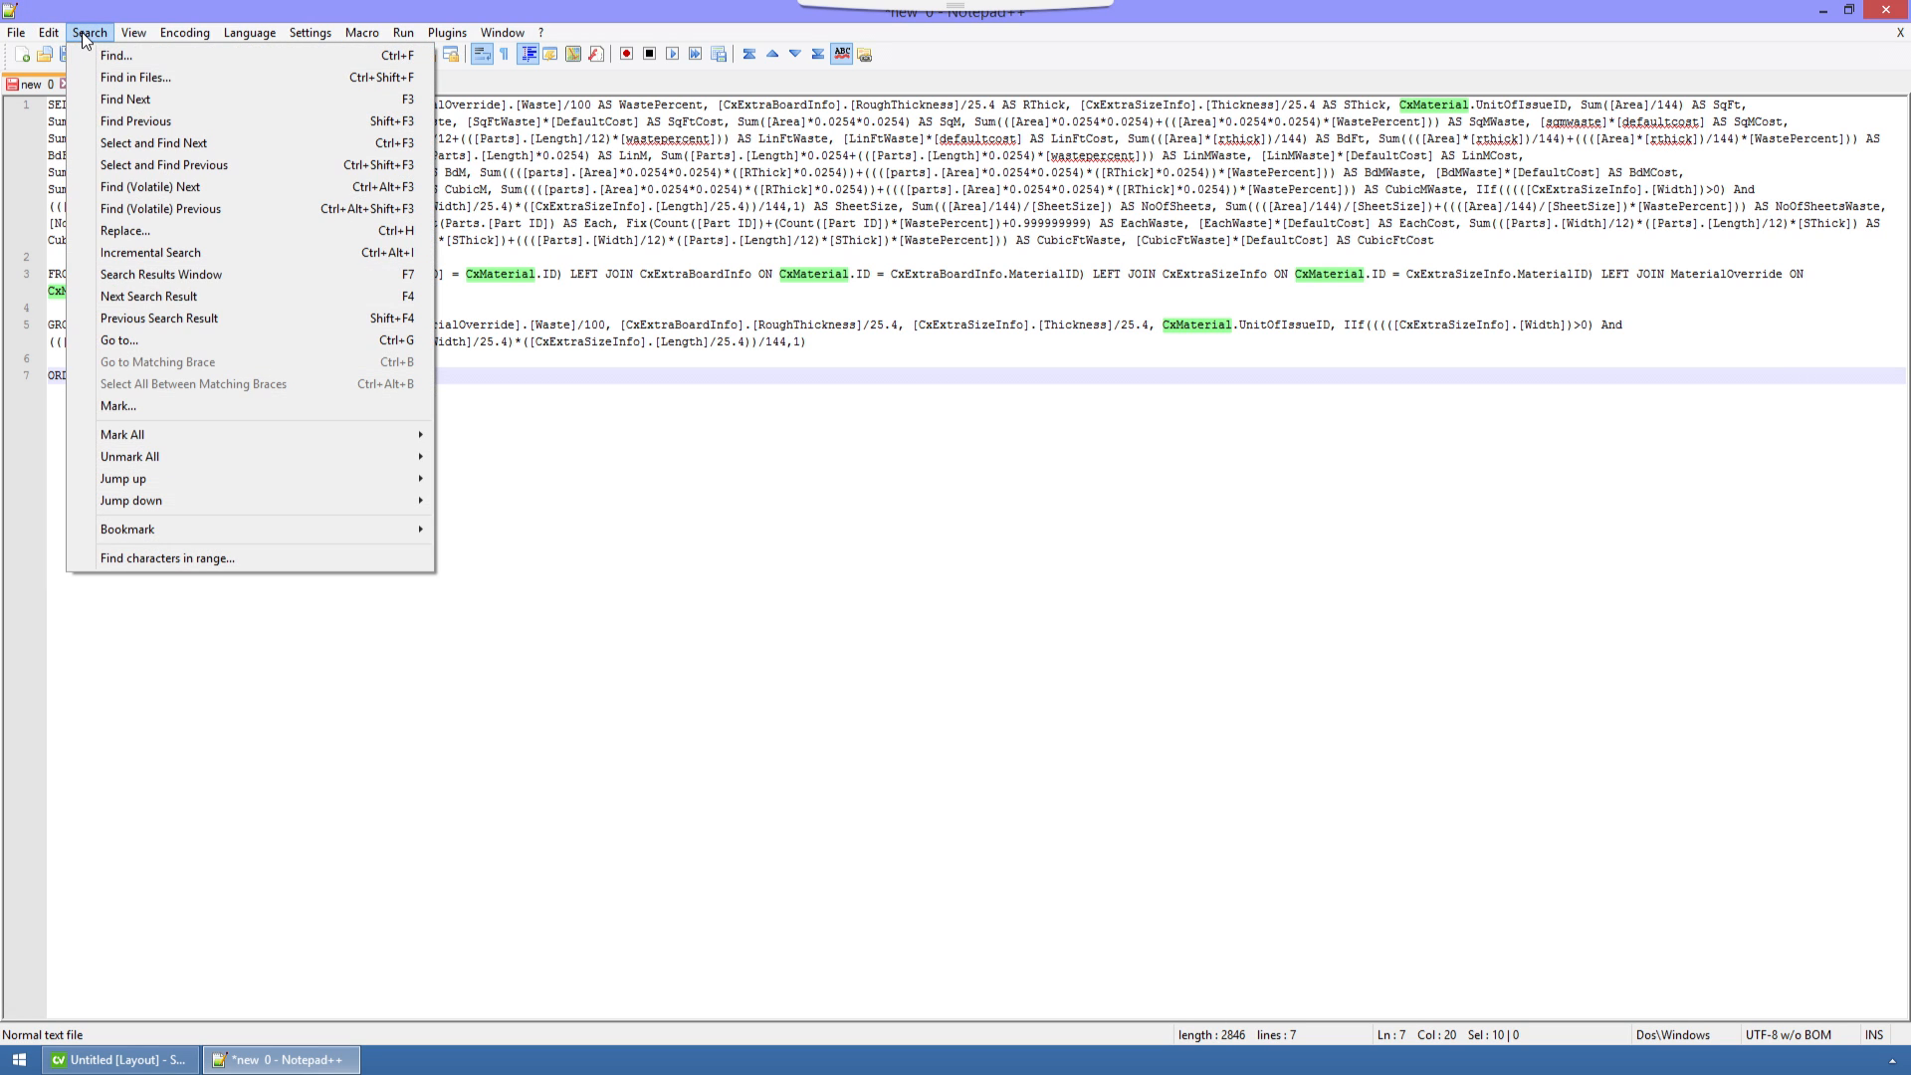
click(125, 230)
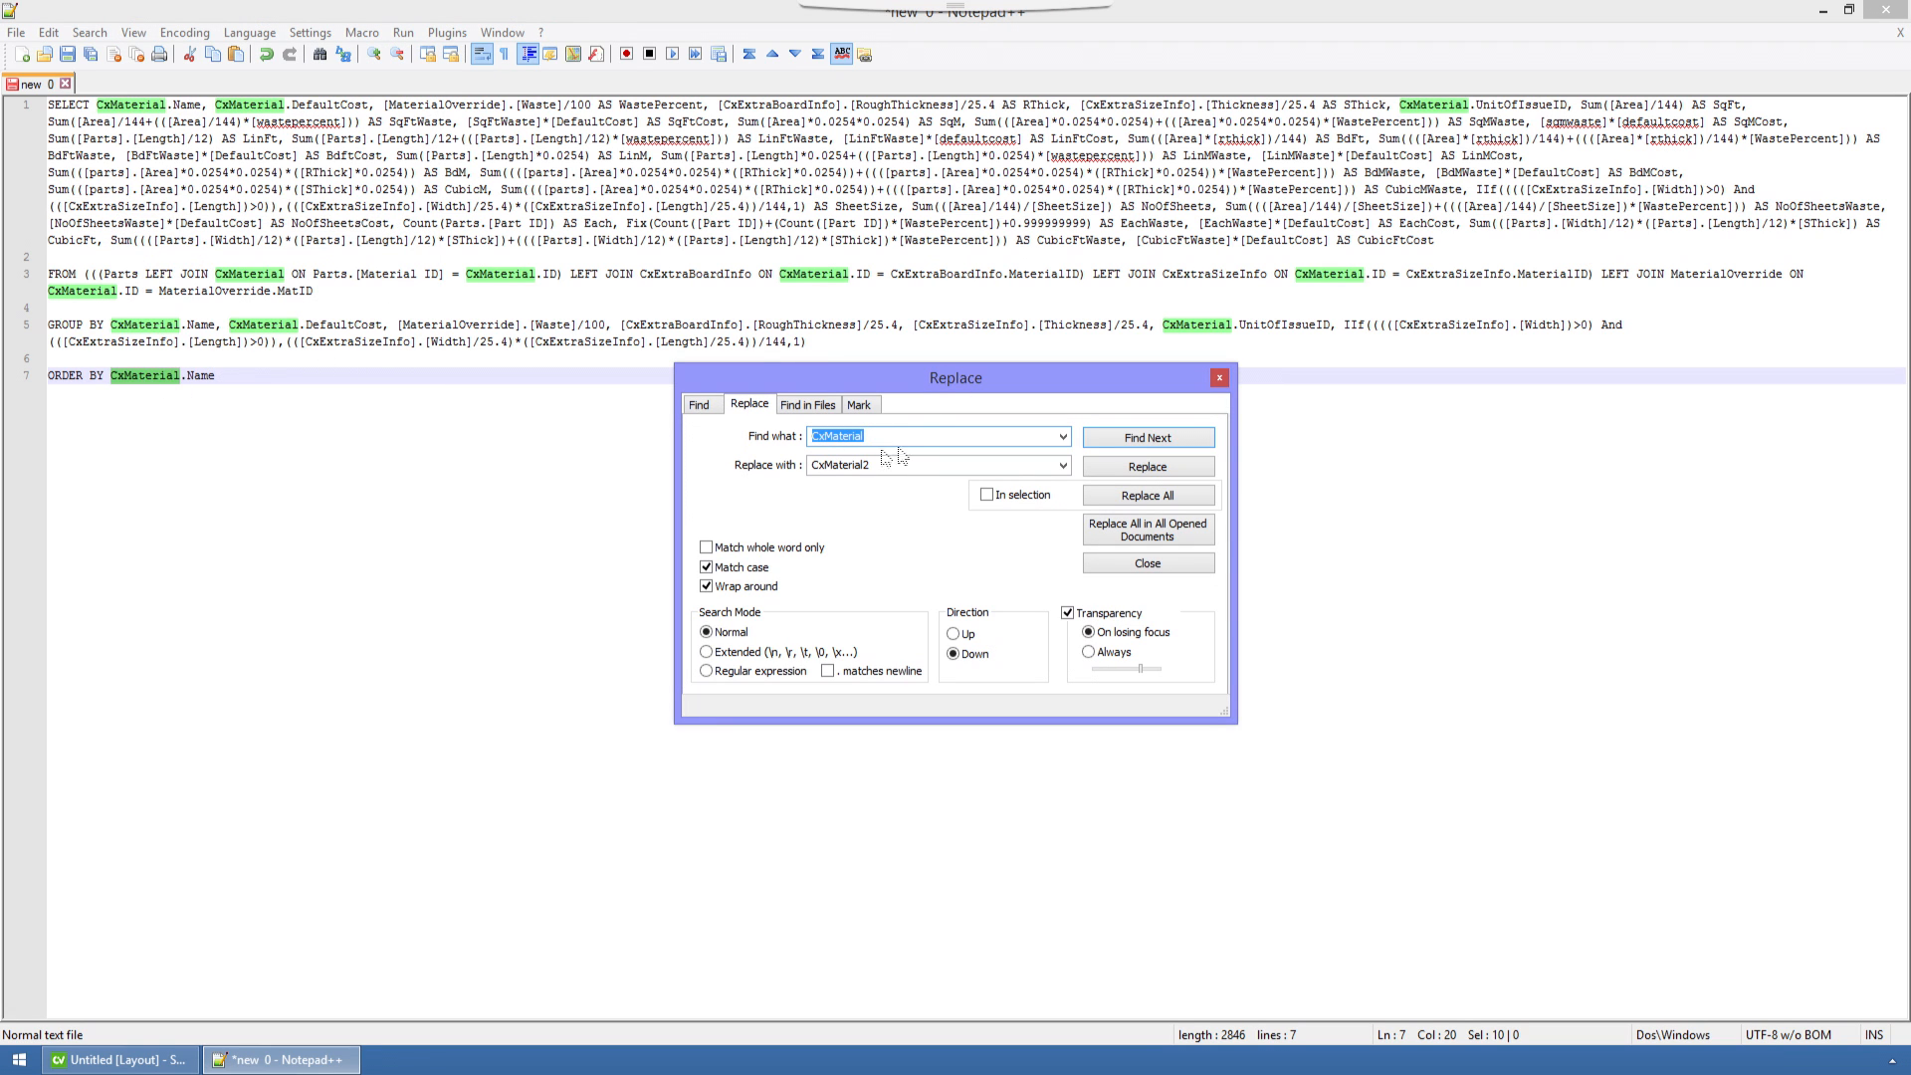
key(Tab)
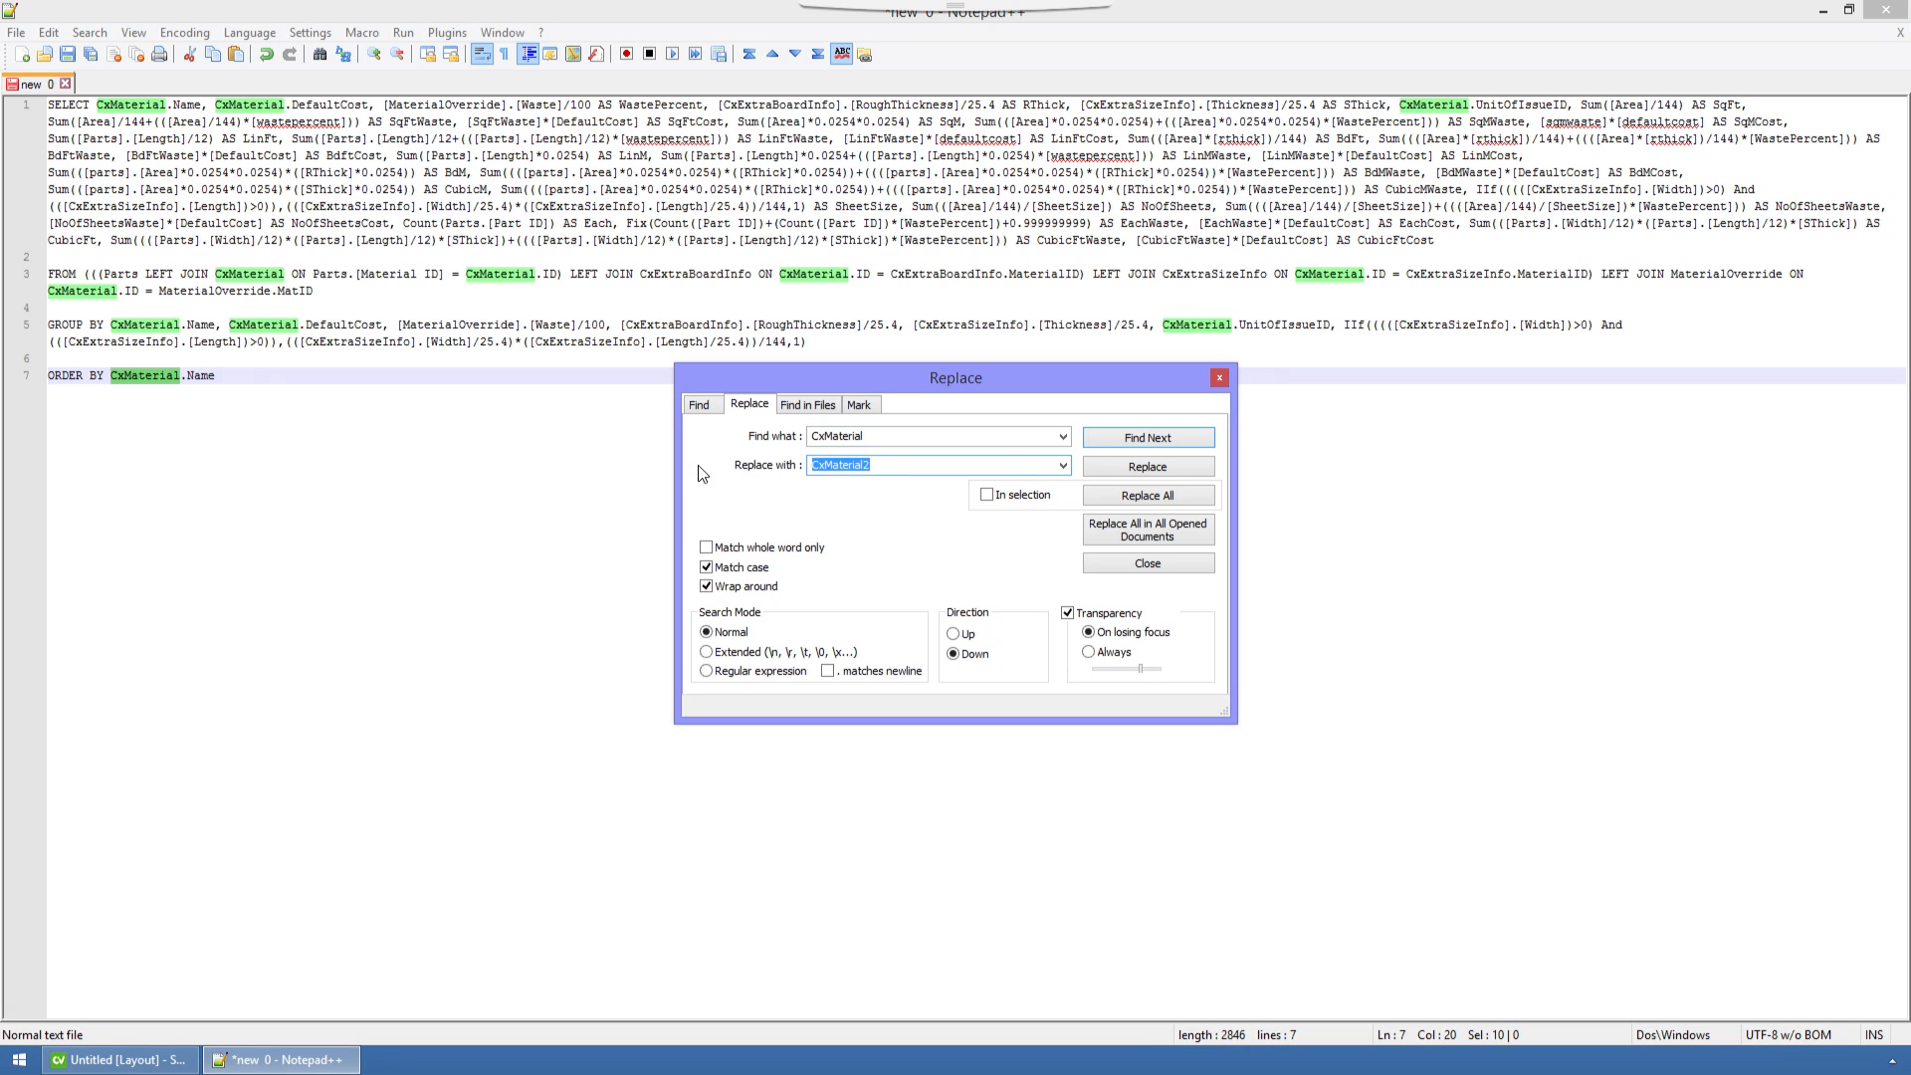
text(CxNewMaterial)
click(1196, 498)
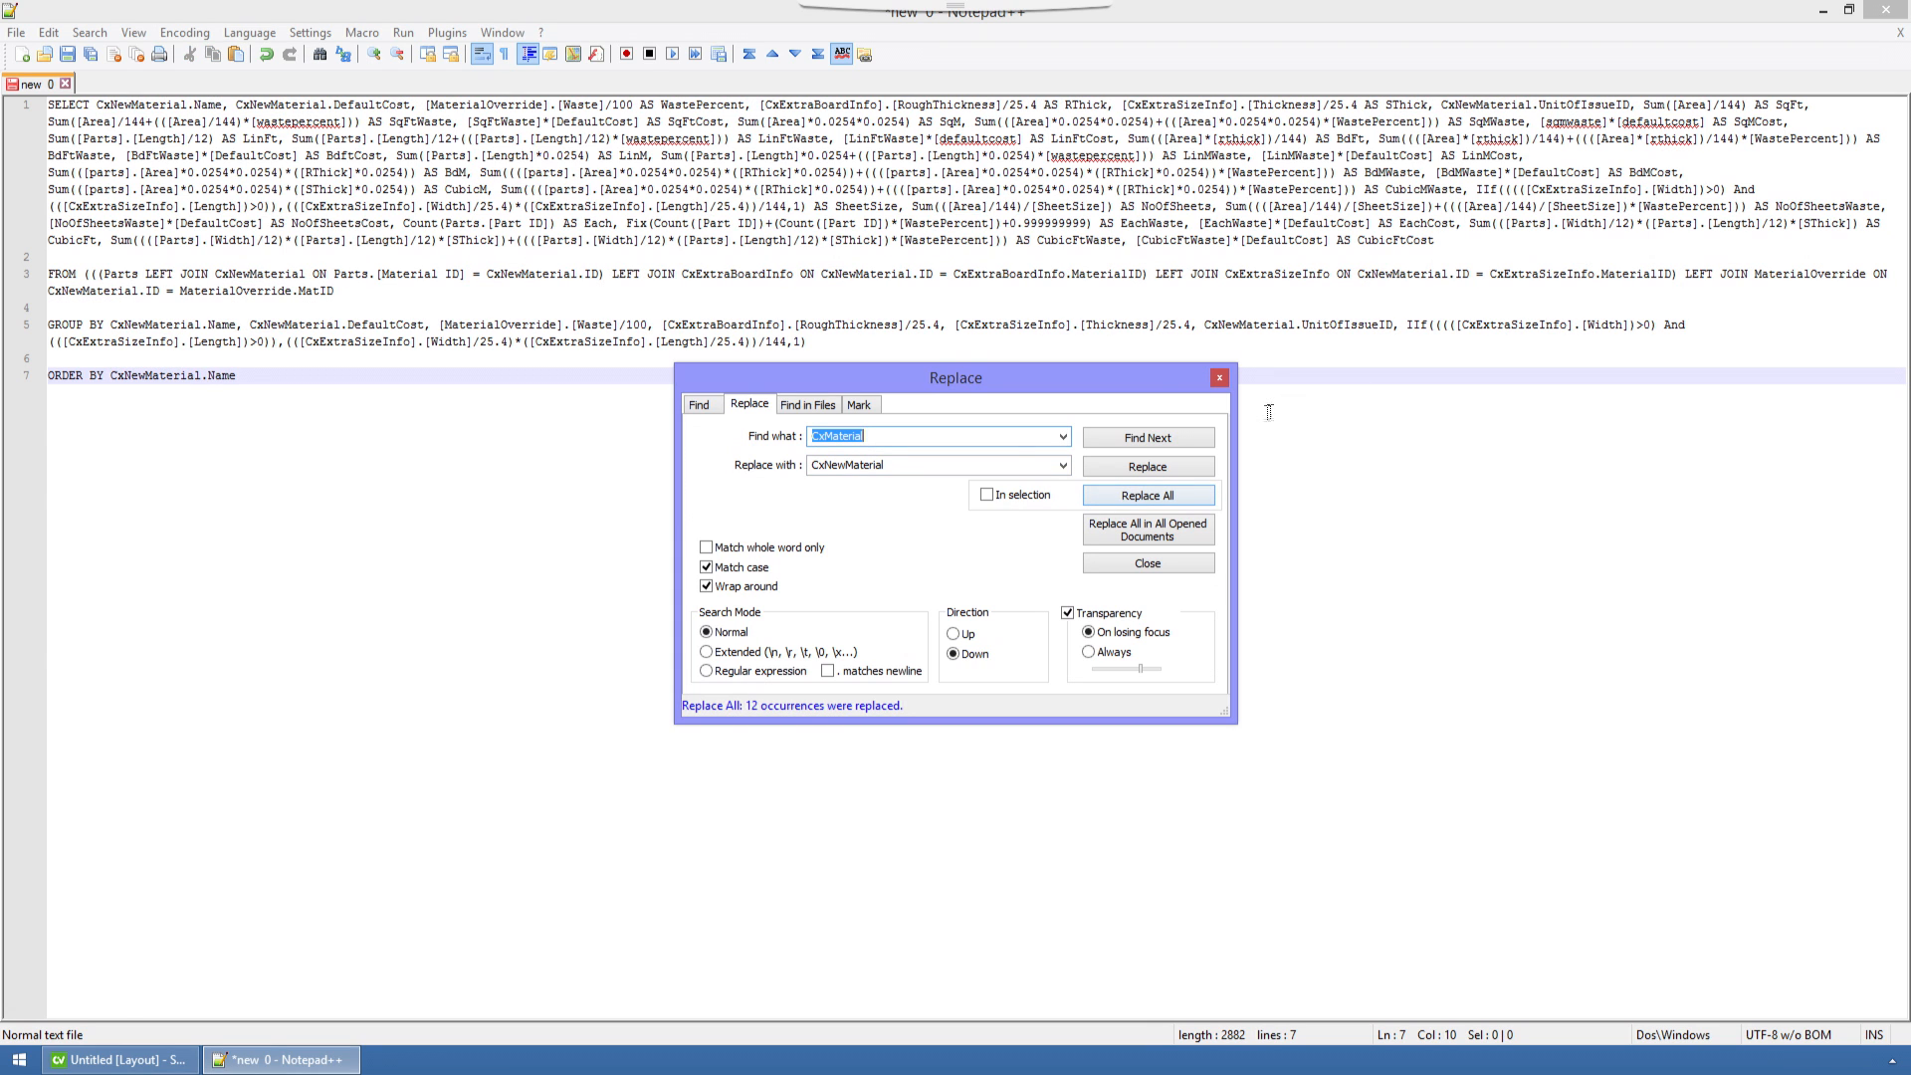
Close the Replace dialog and copy the entire modified SQL statement.
click(1220, 378)
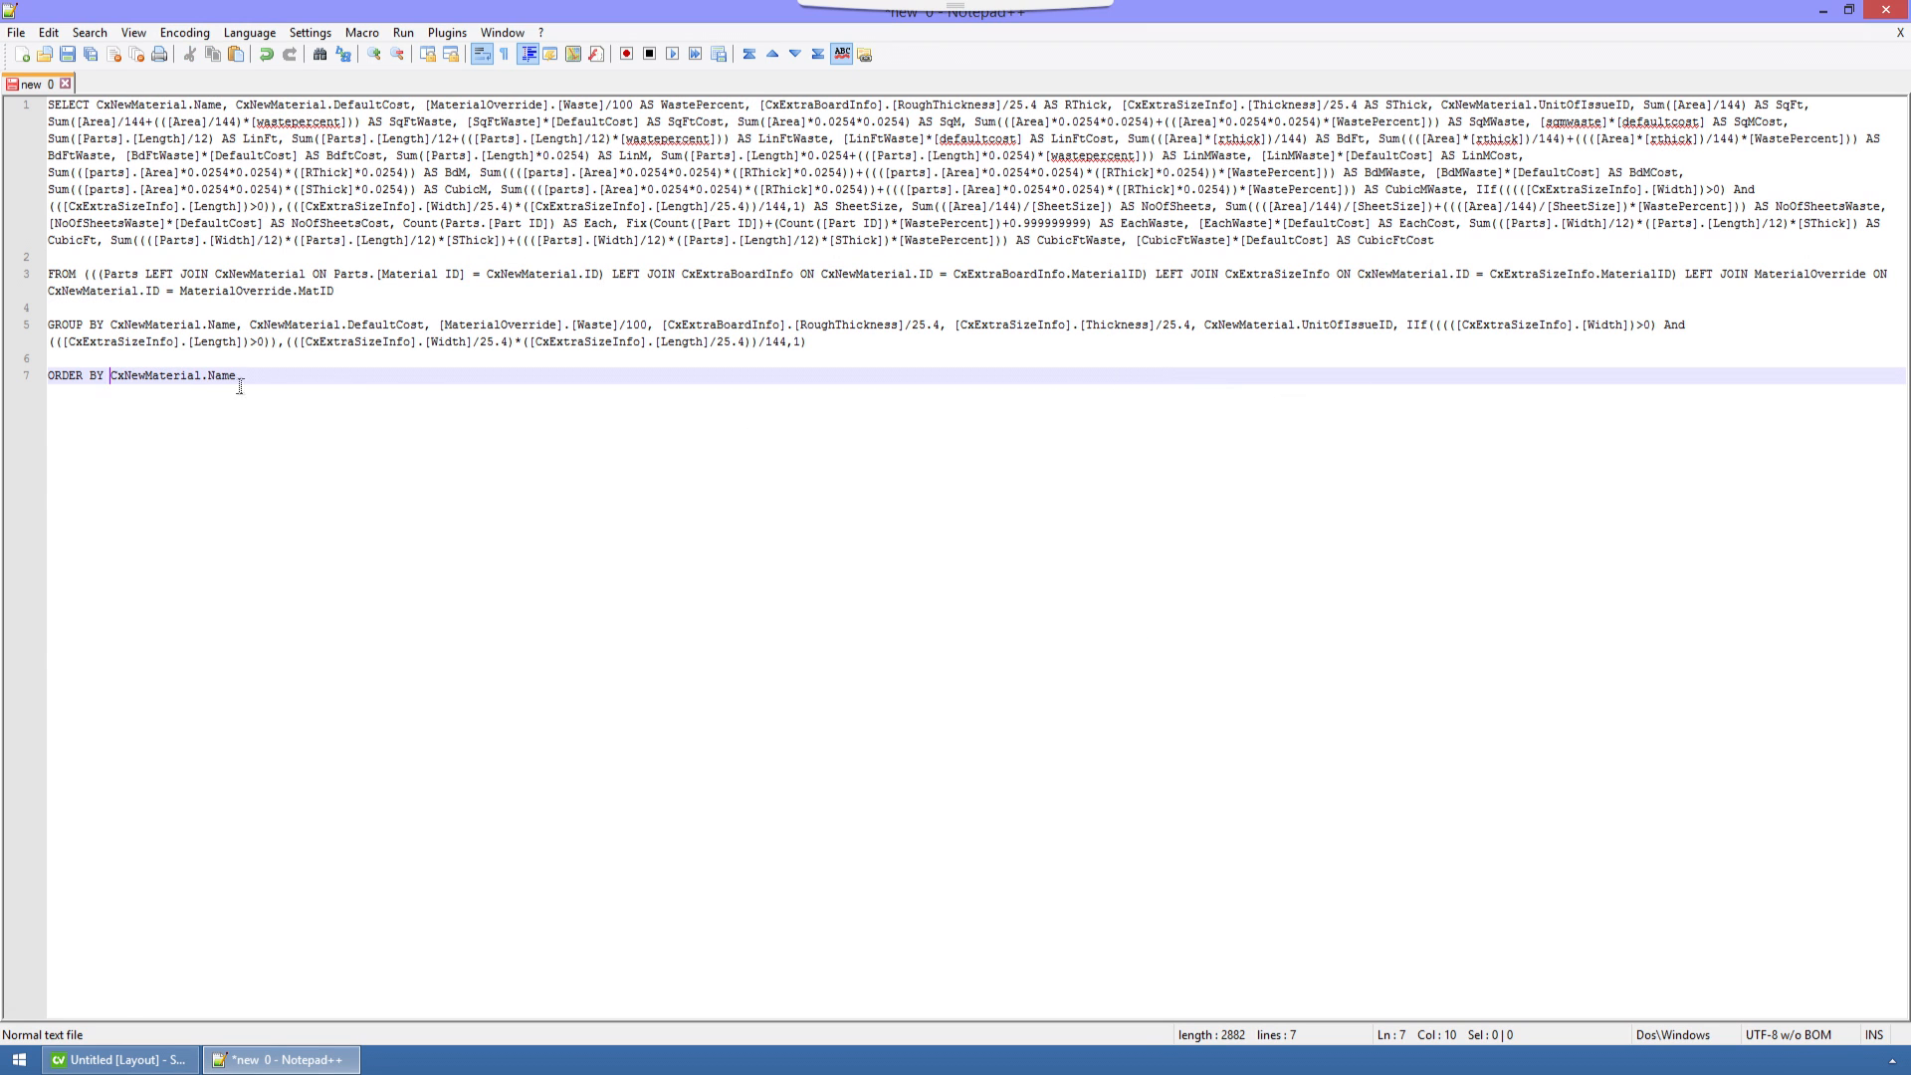
double_click(139, 375)
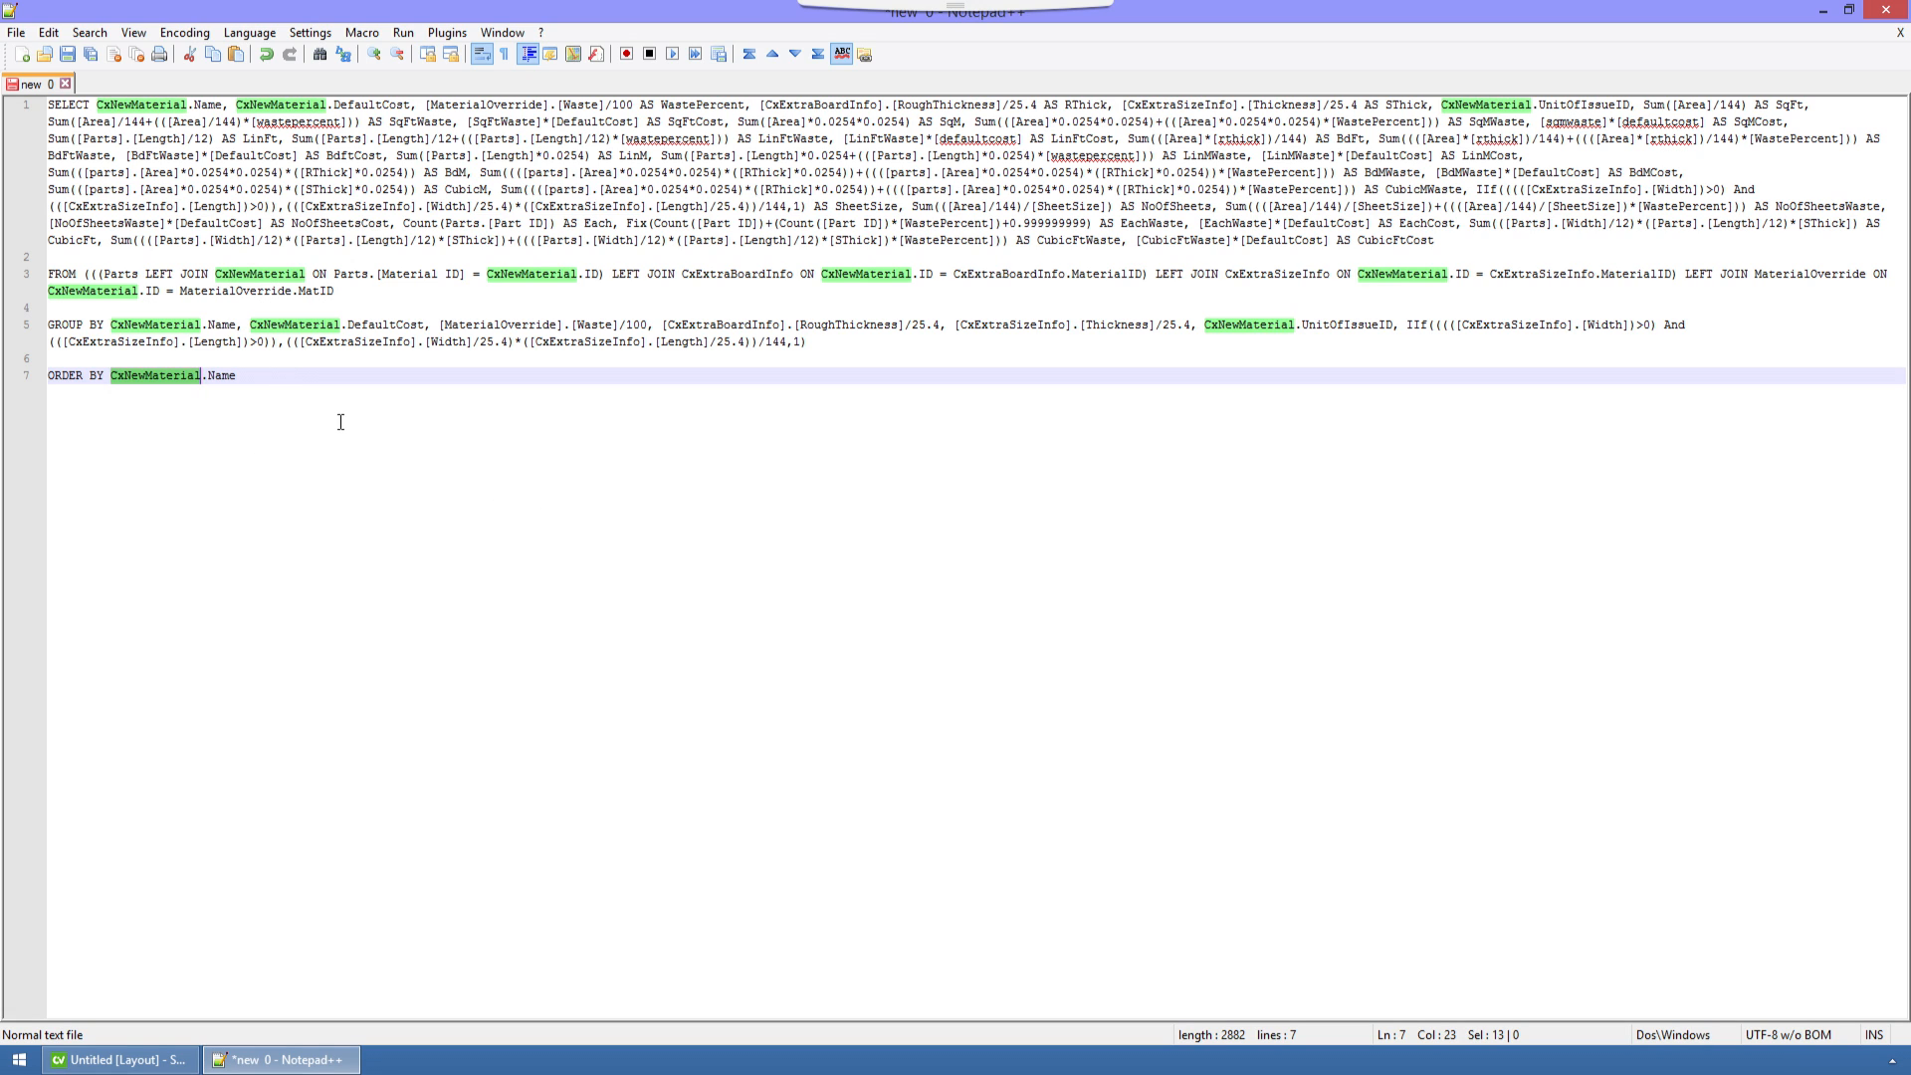
click(275, 376)
right_click(275, 376)
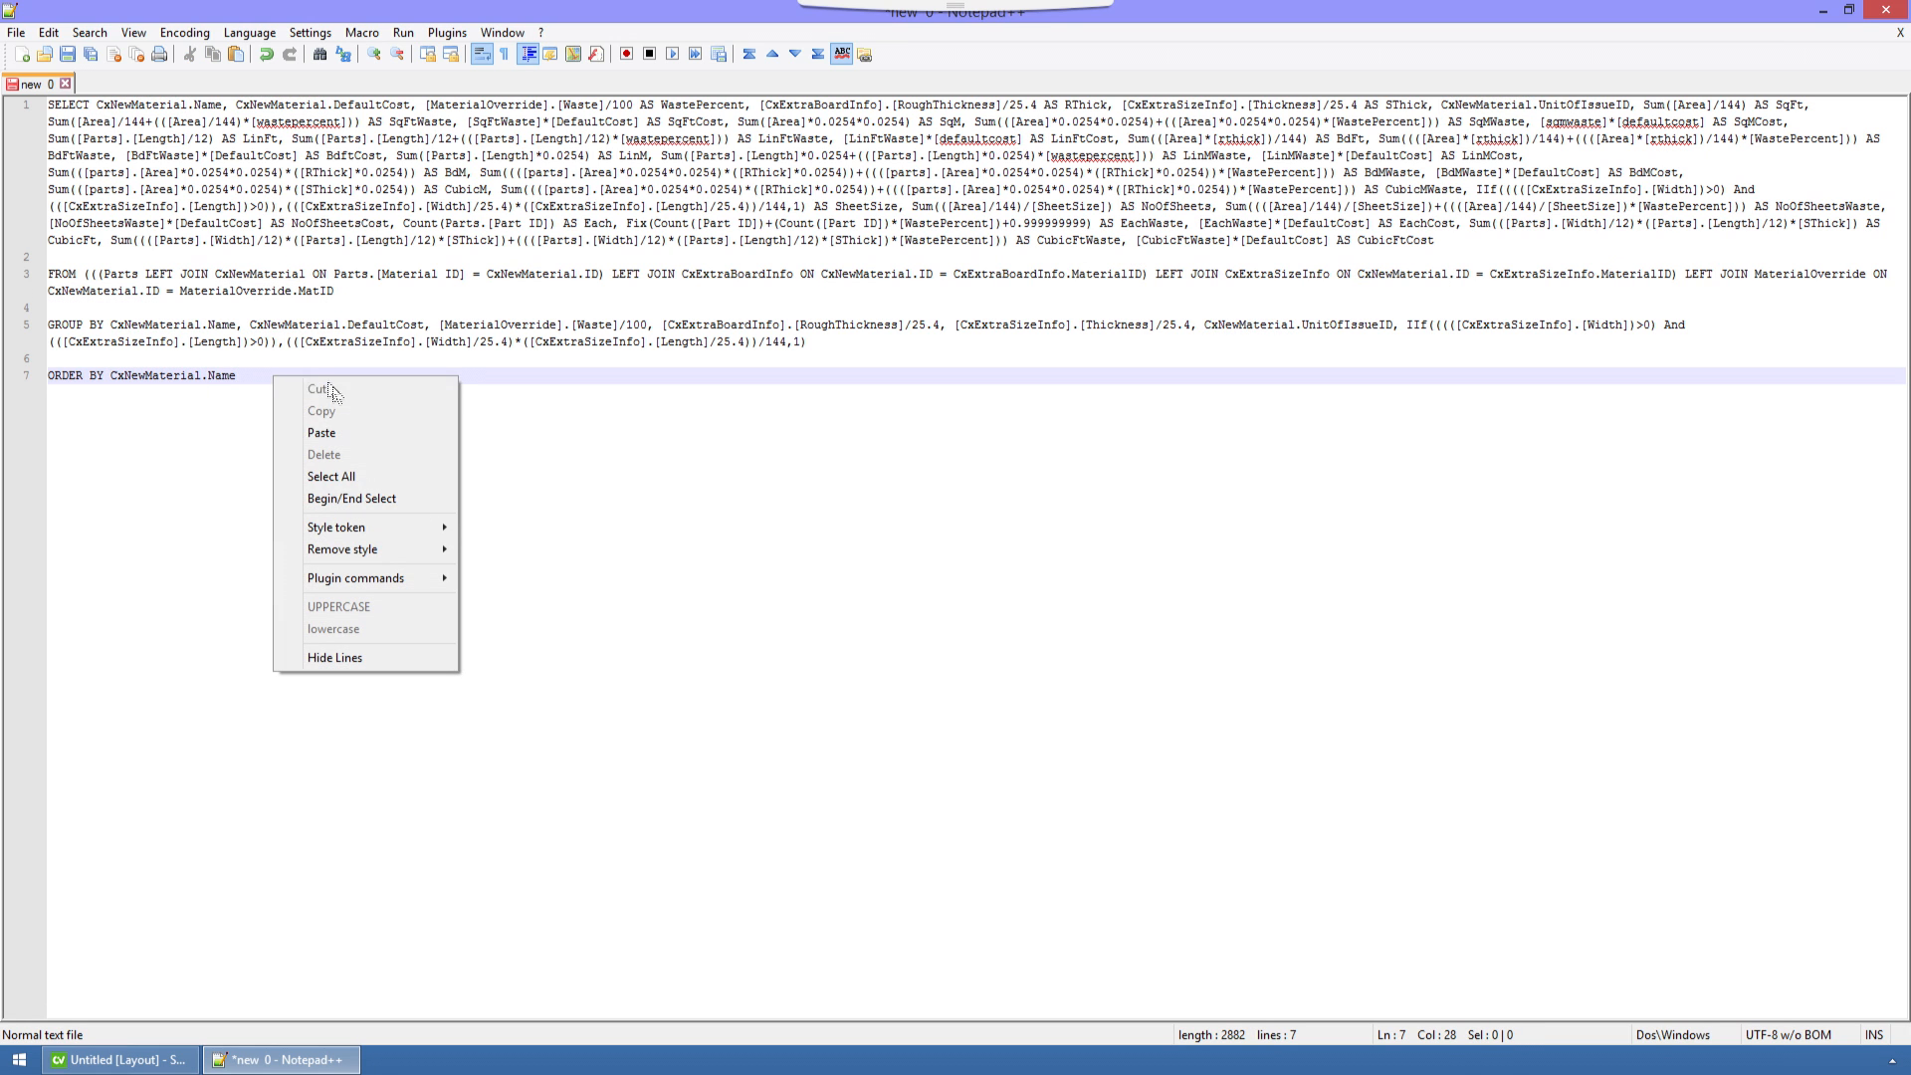
click(361, 482)
right_click(359, 175)
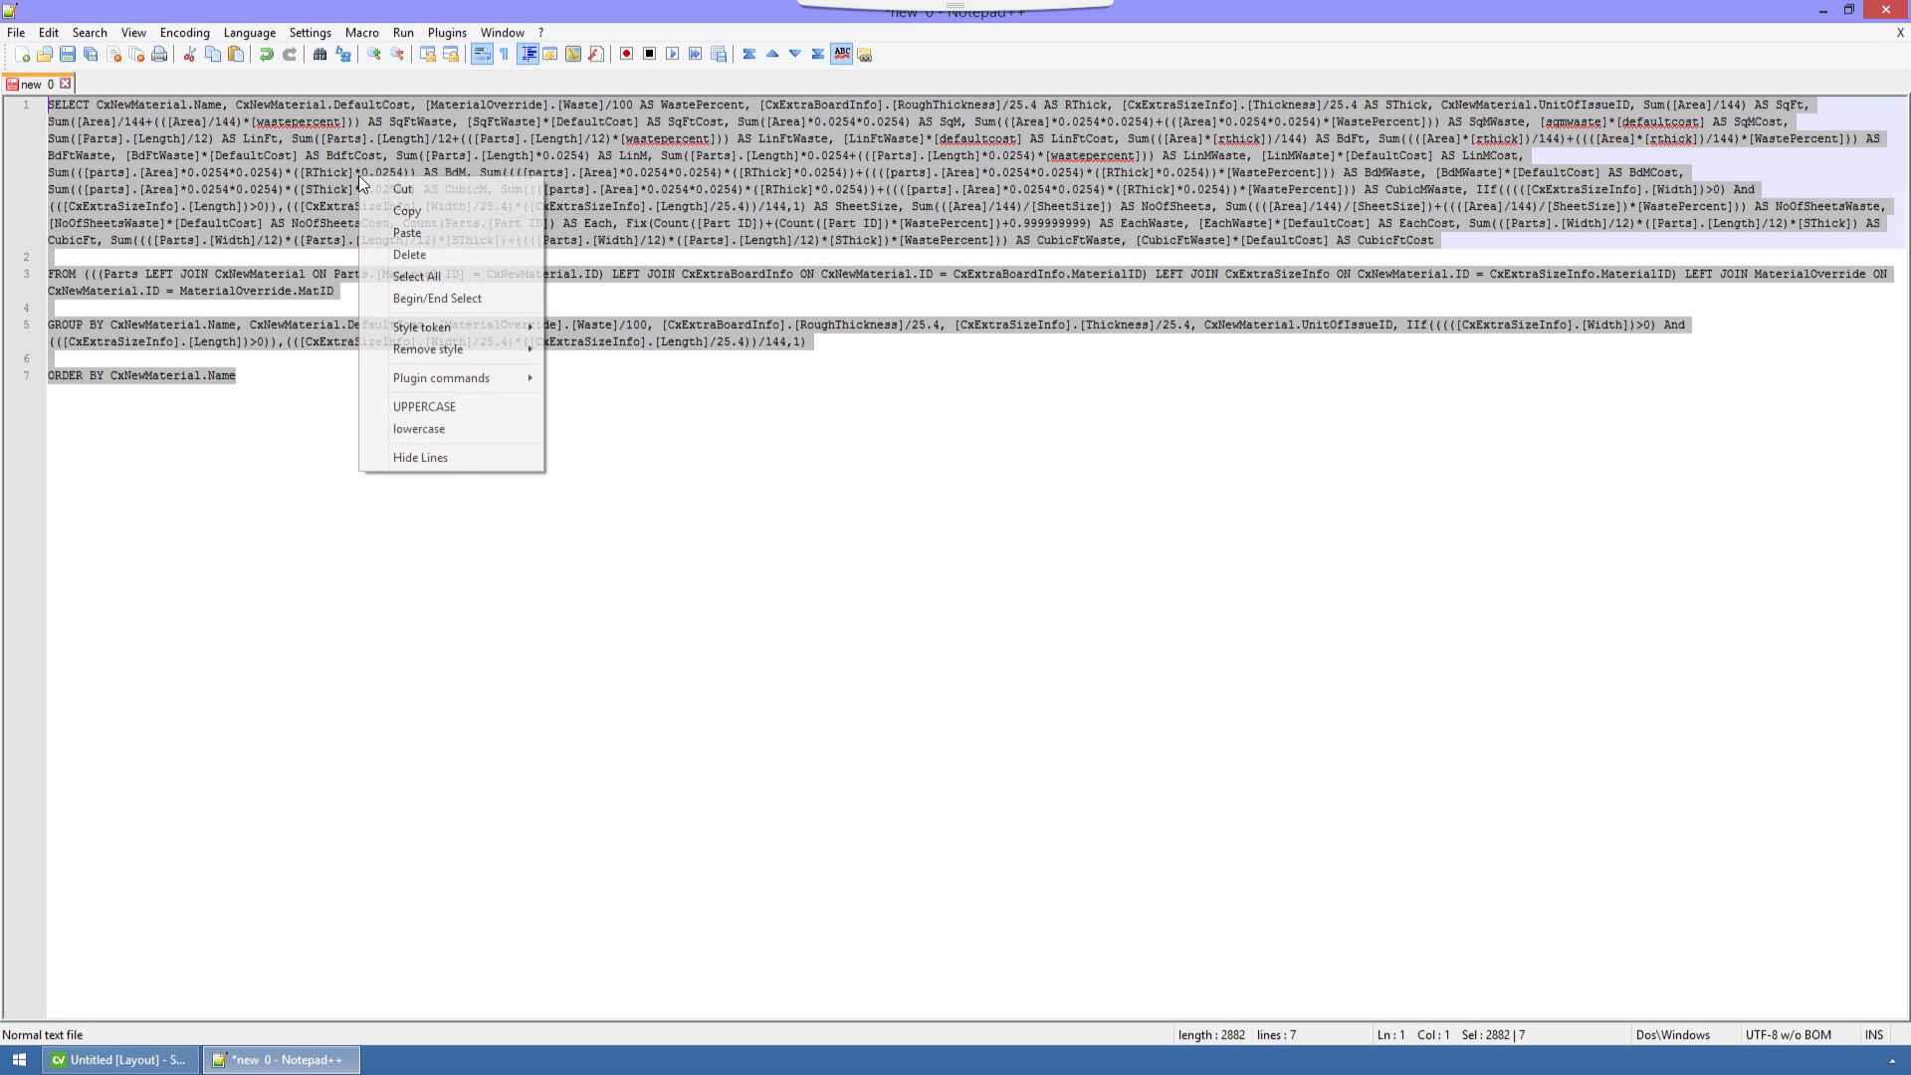
click(422, 213)
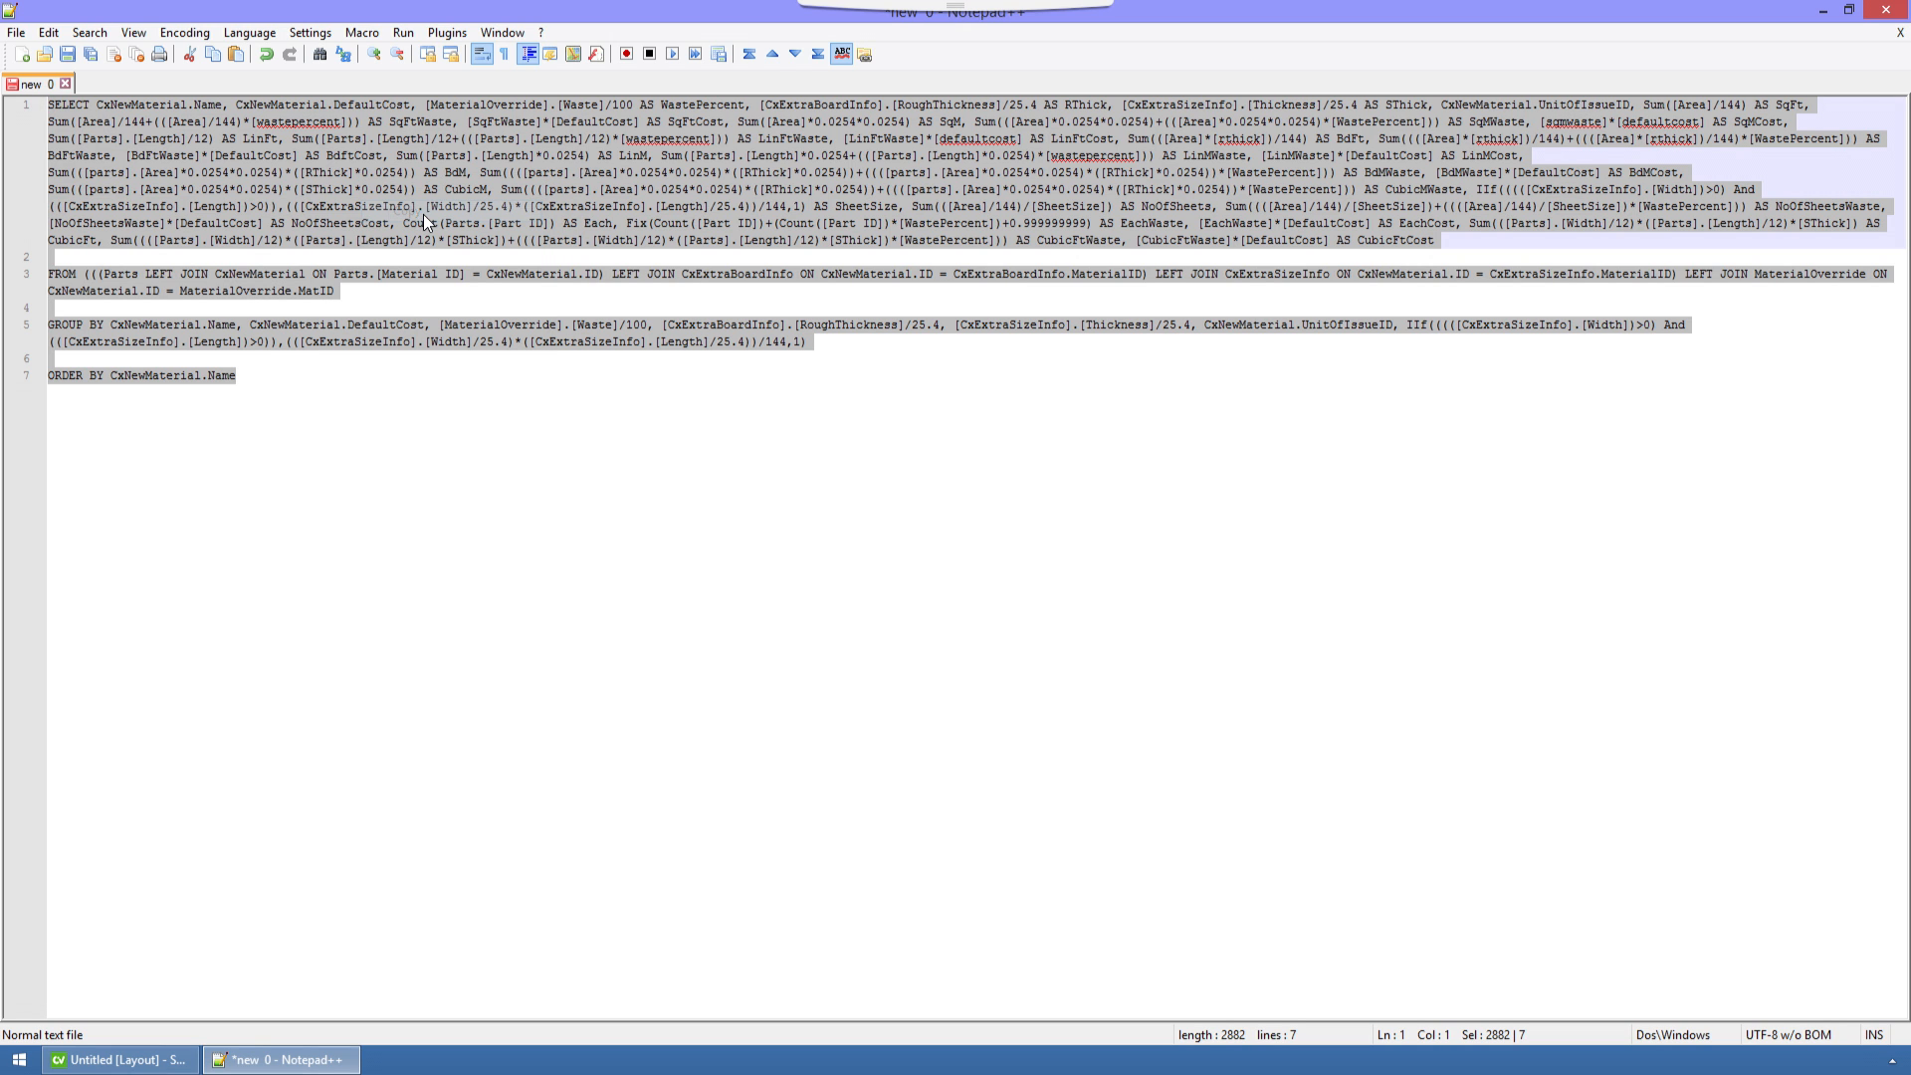
click(49, 32)
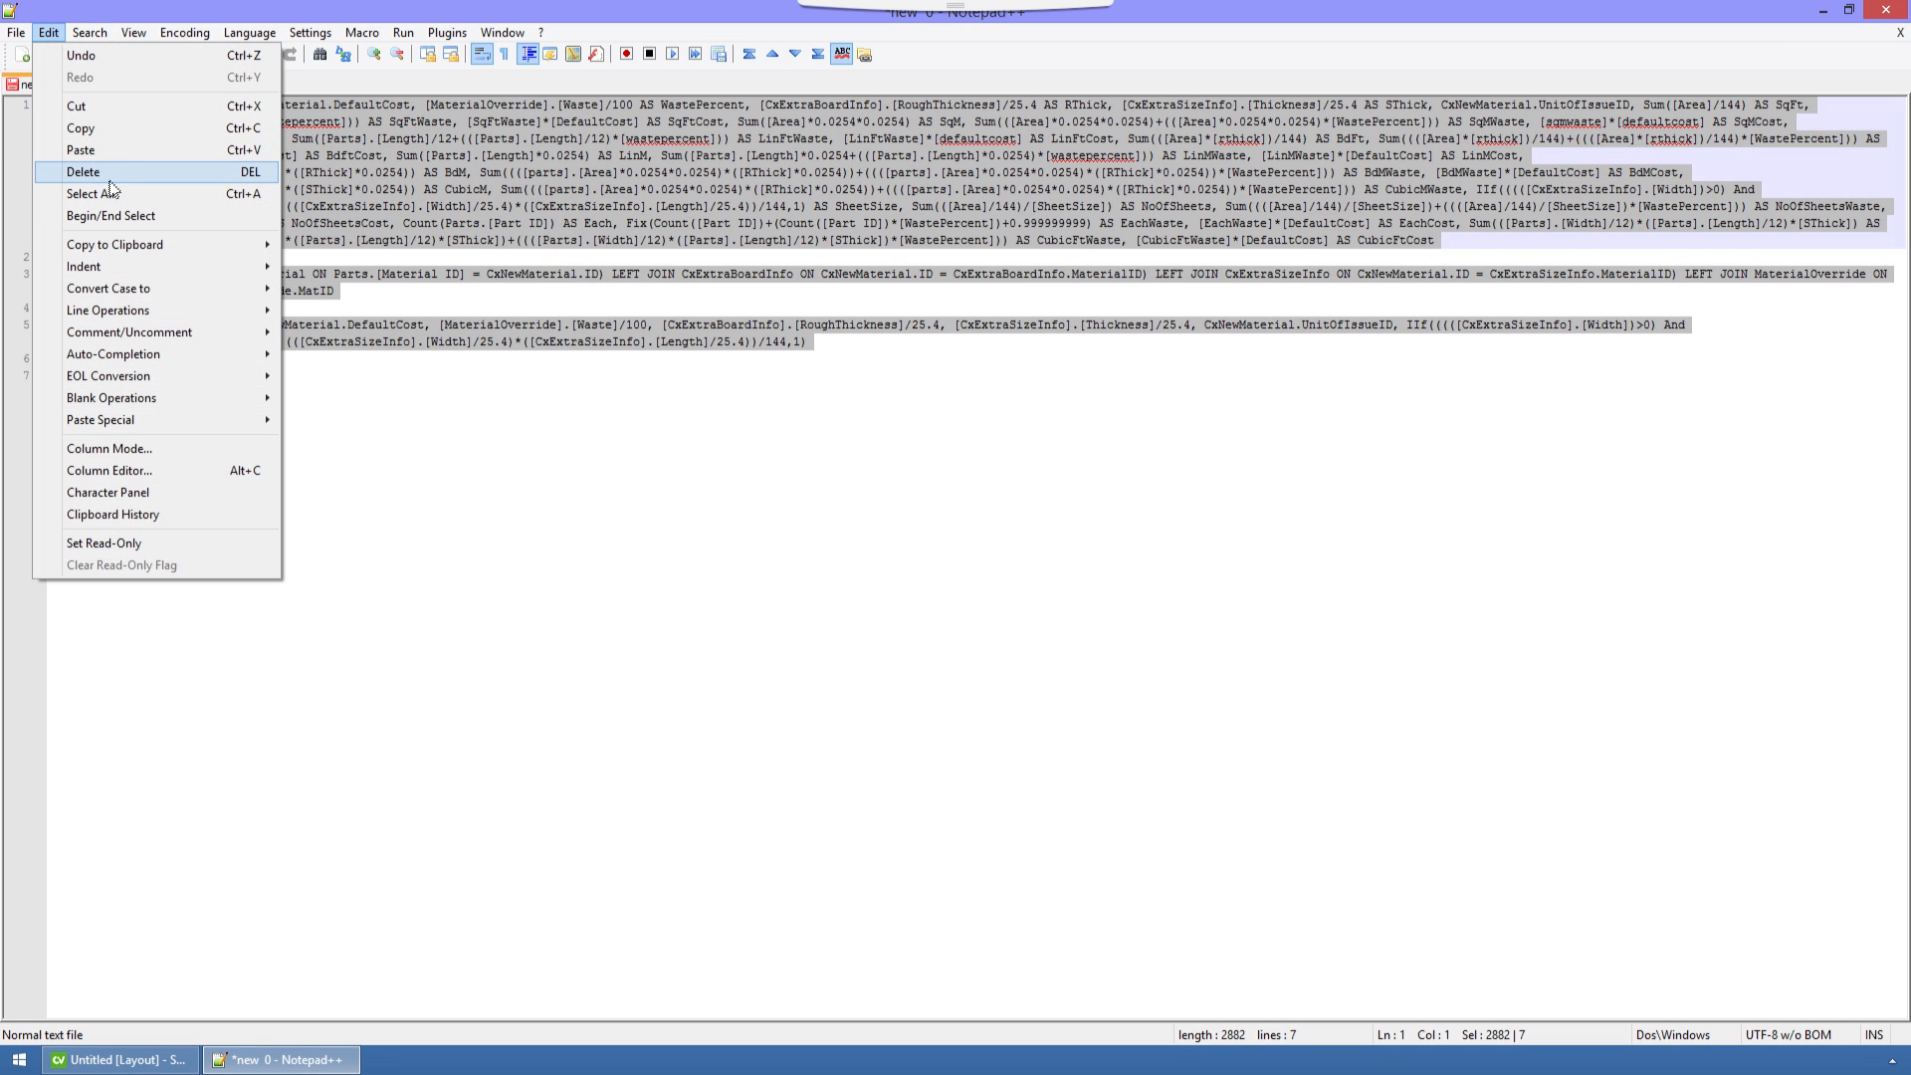
click(535, 472)
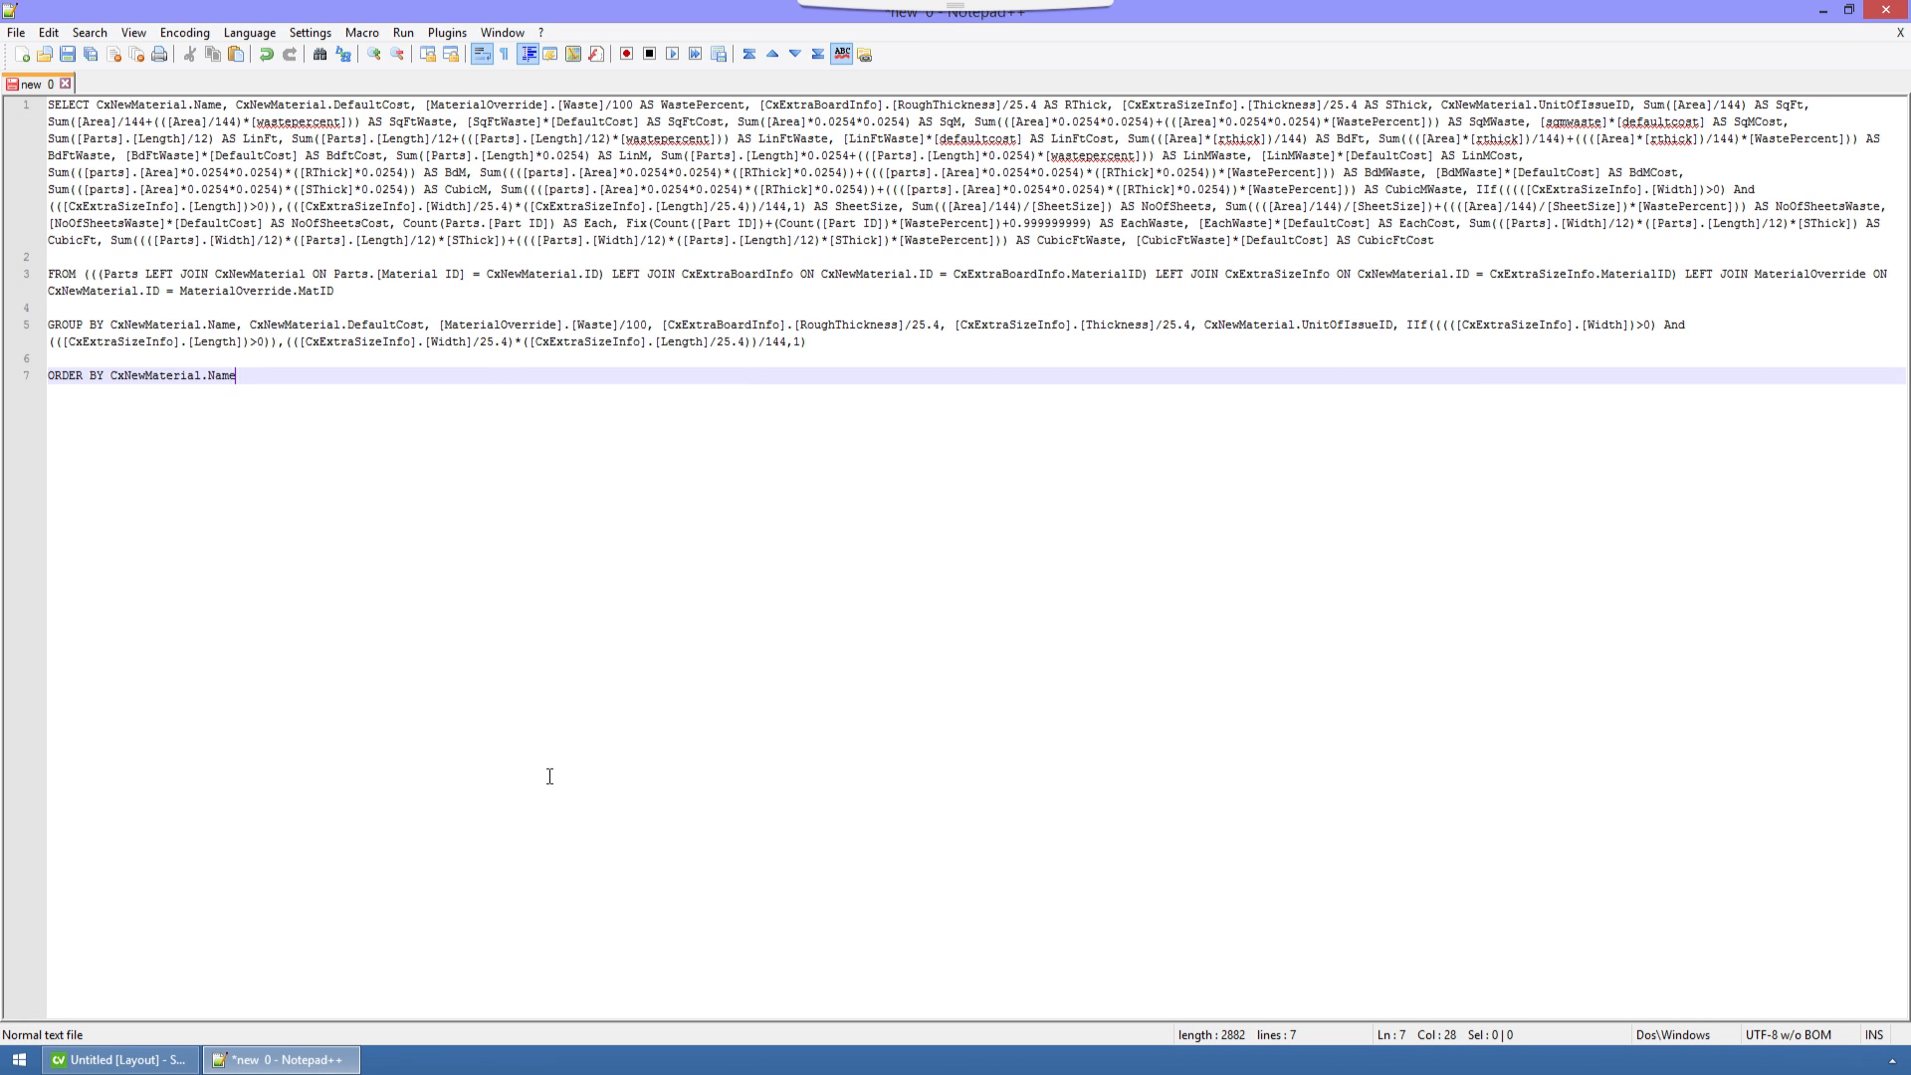
Launch FlySpeed SQL Query, postpone the update reminder, and open the V9 Report connection.
key(super)
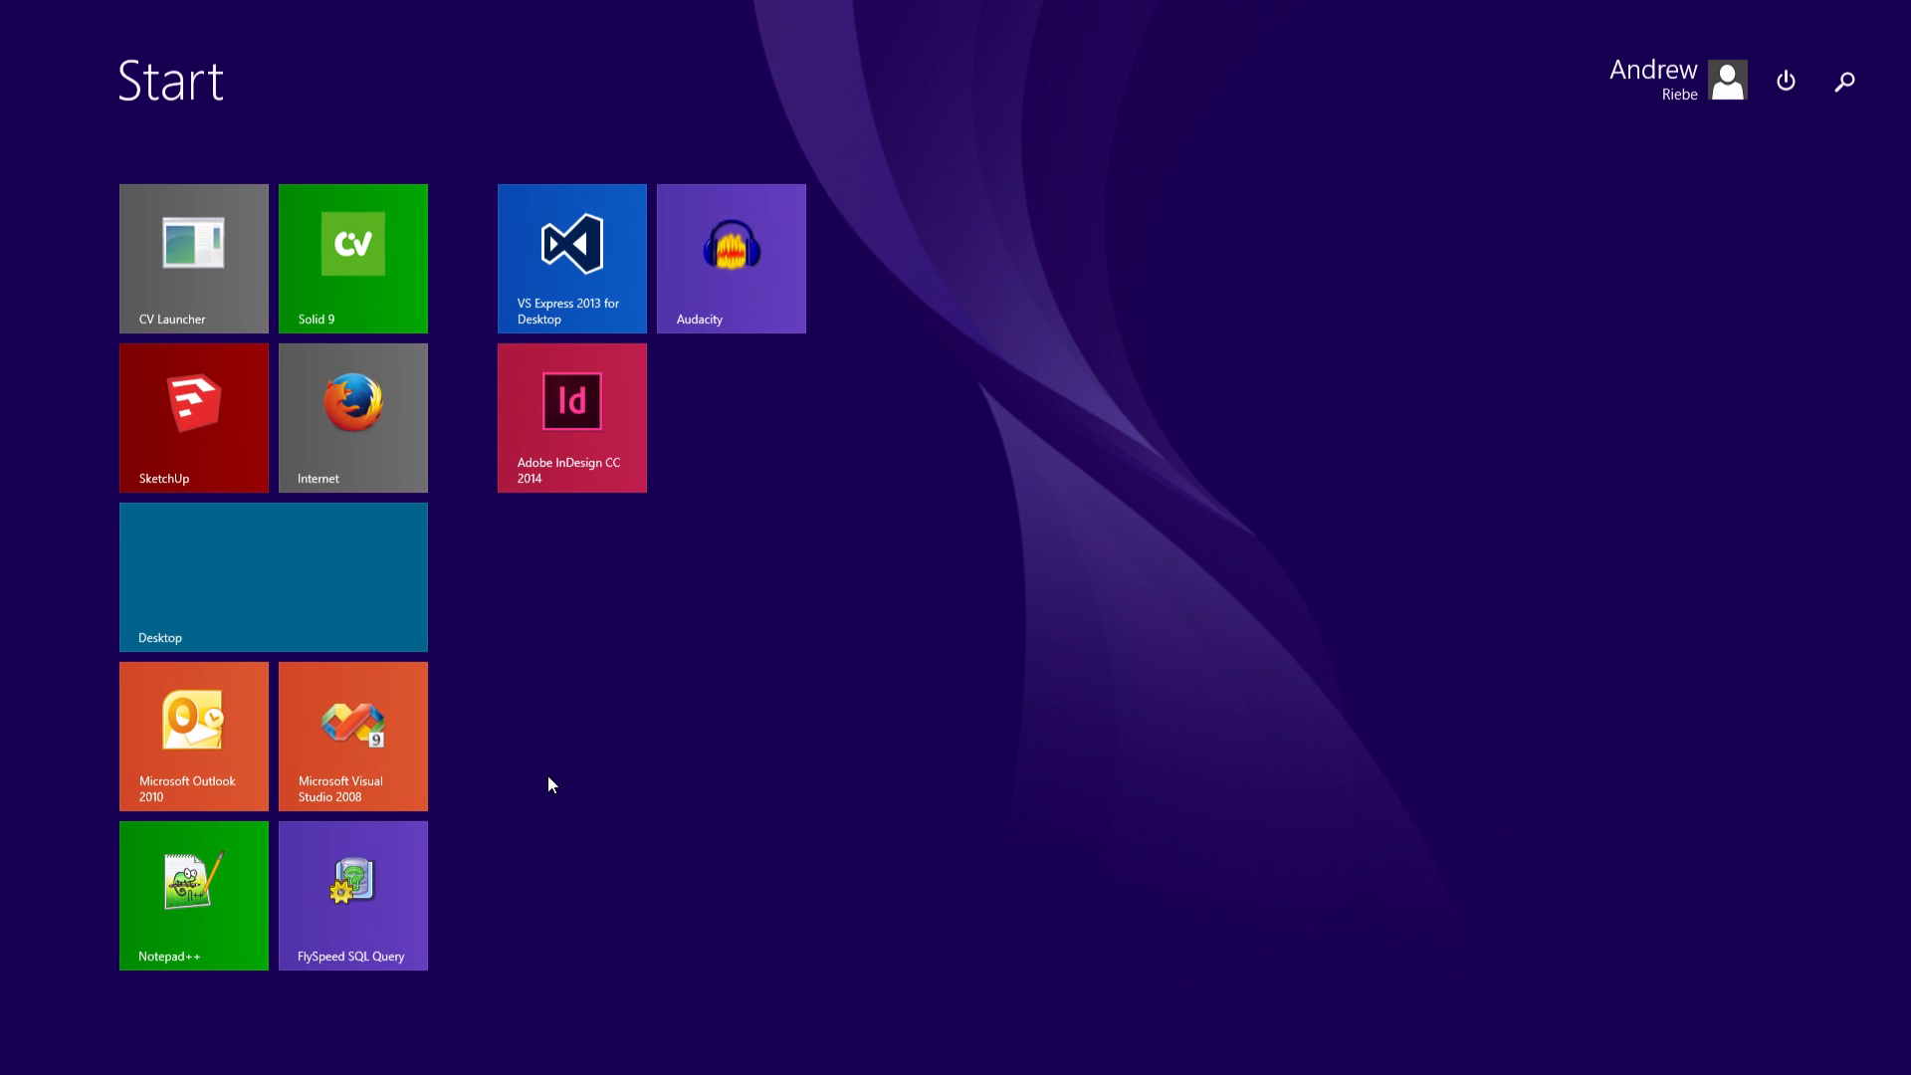
click(398, 872)
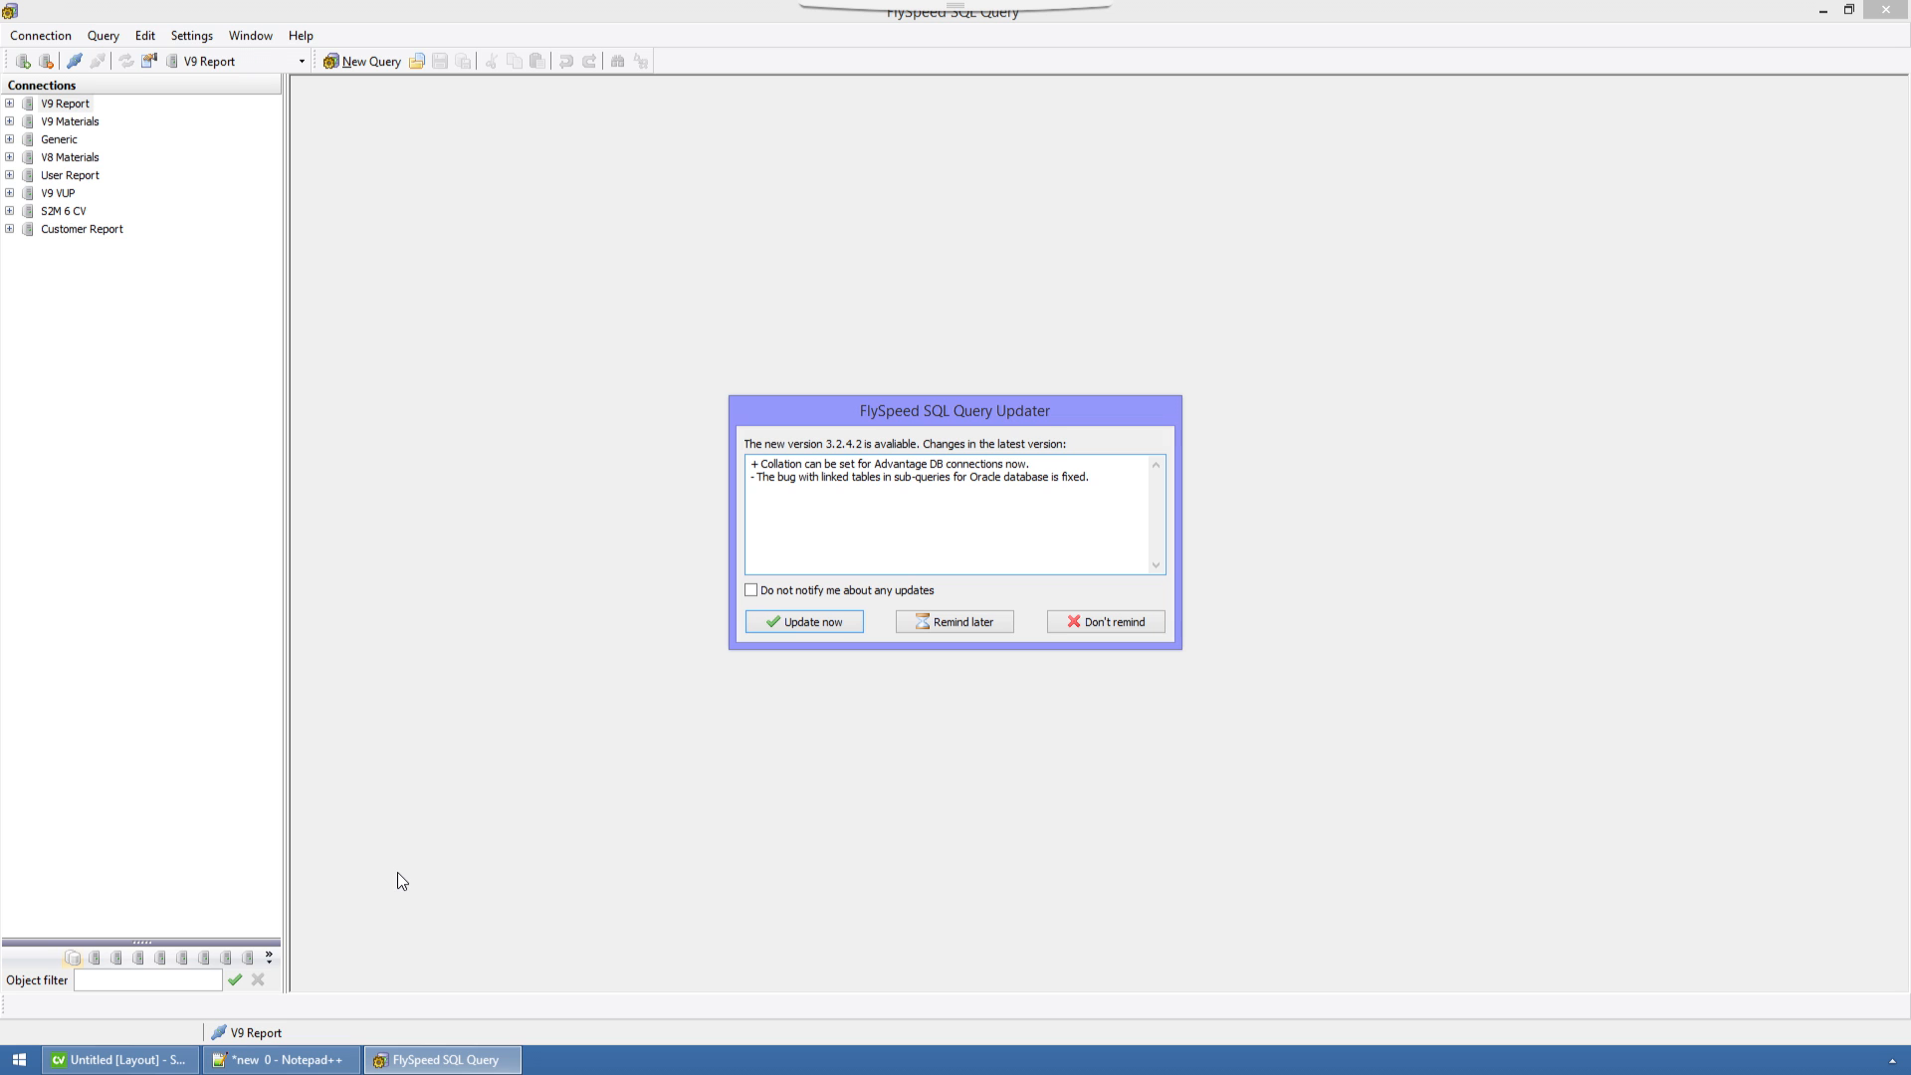
click(980, 623)
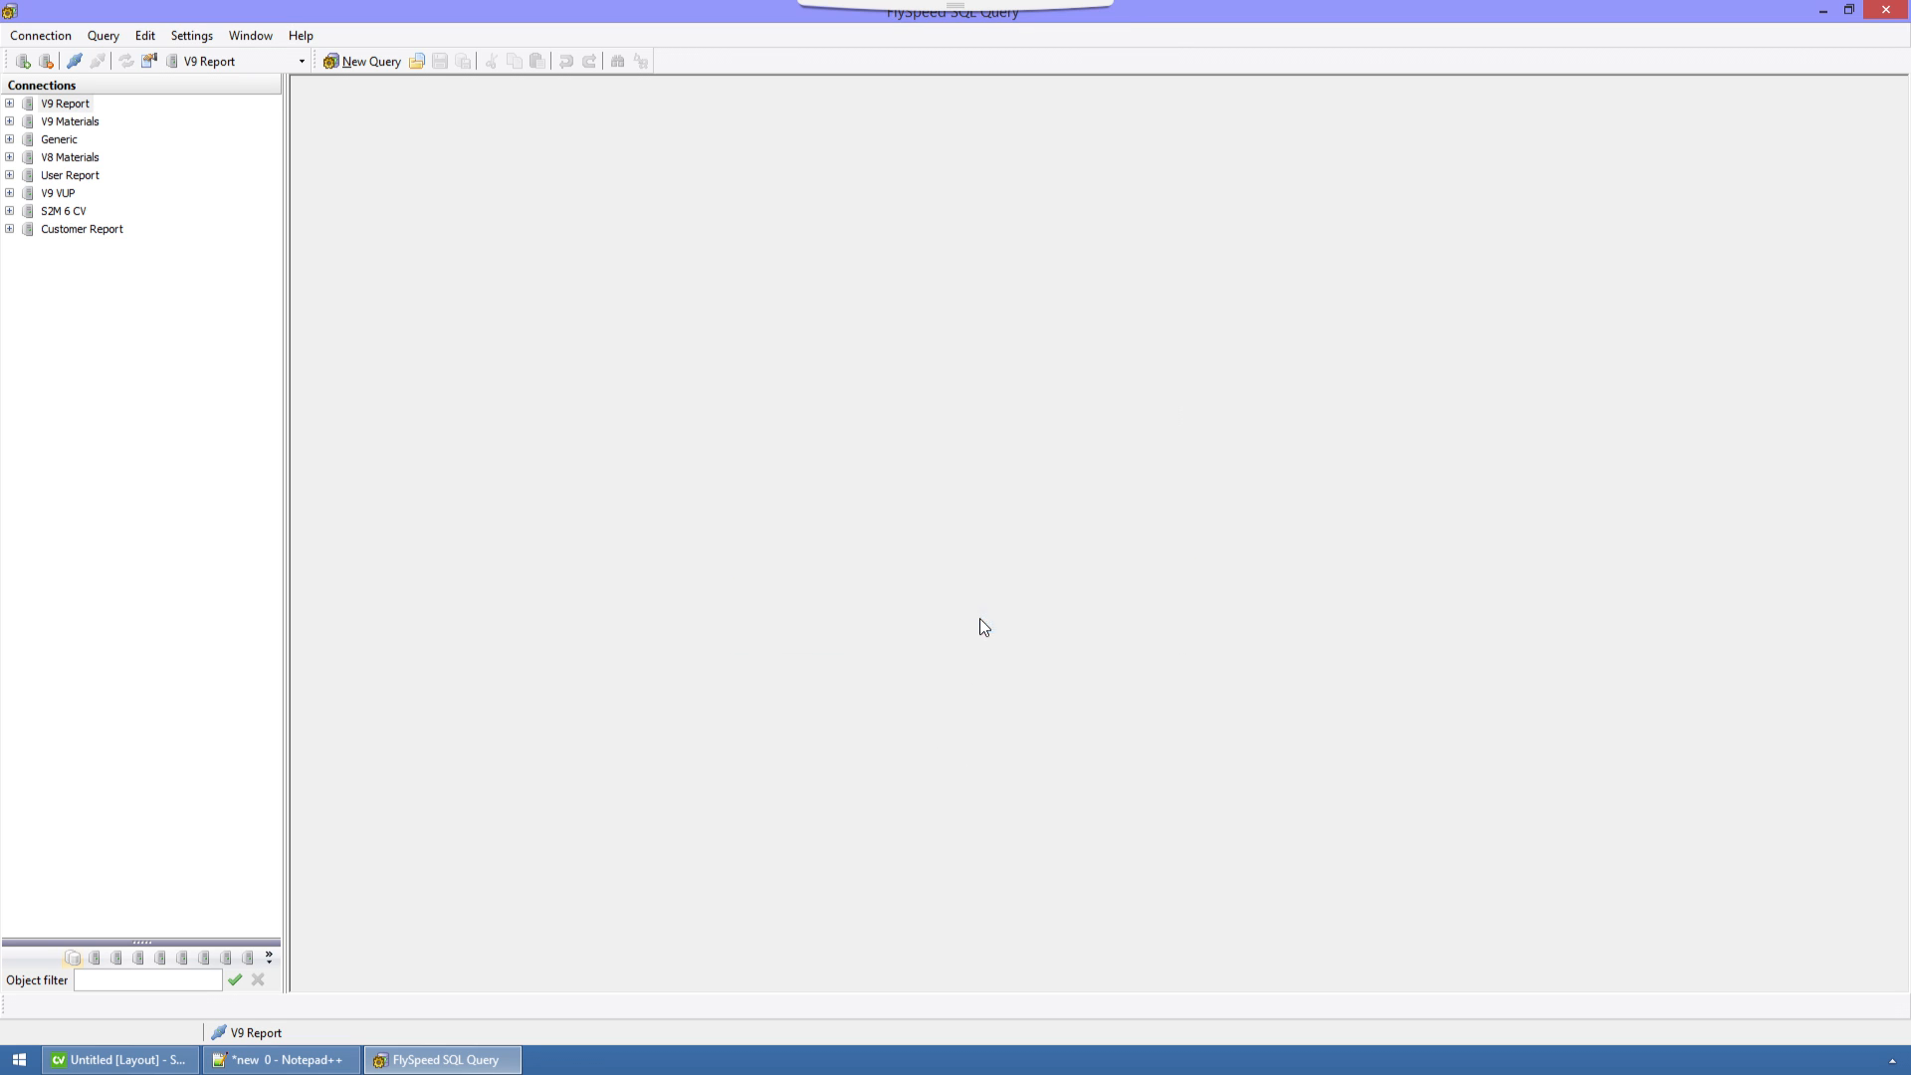
click(9, 104)
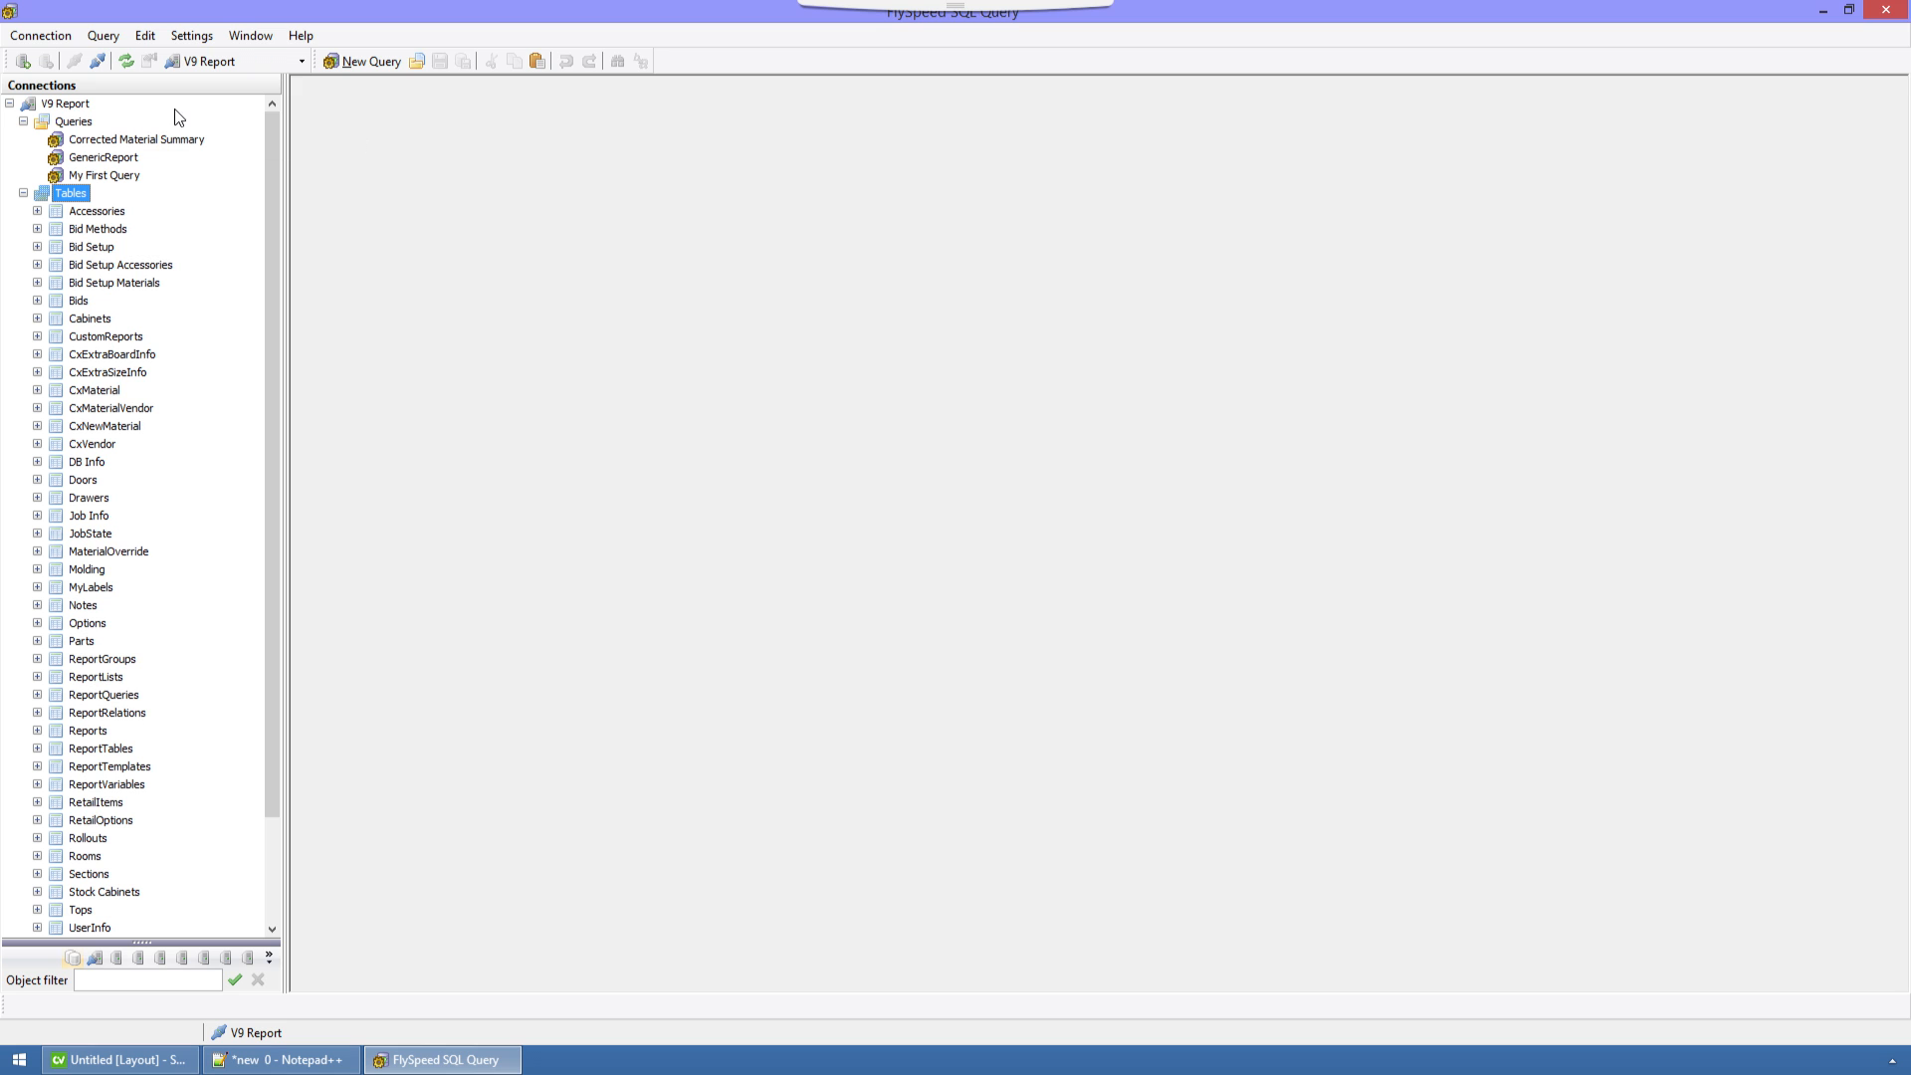
Start a new database connection of type MS Access with version MS Access 2000 and newer.
click(40, 35)
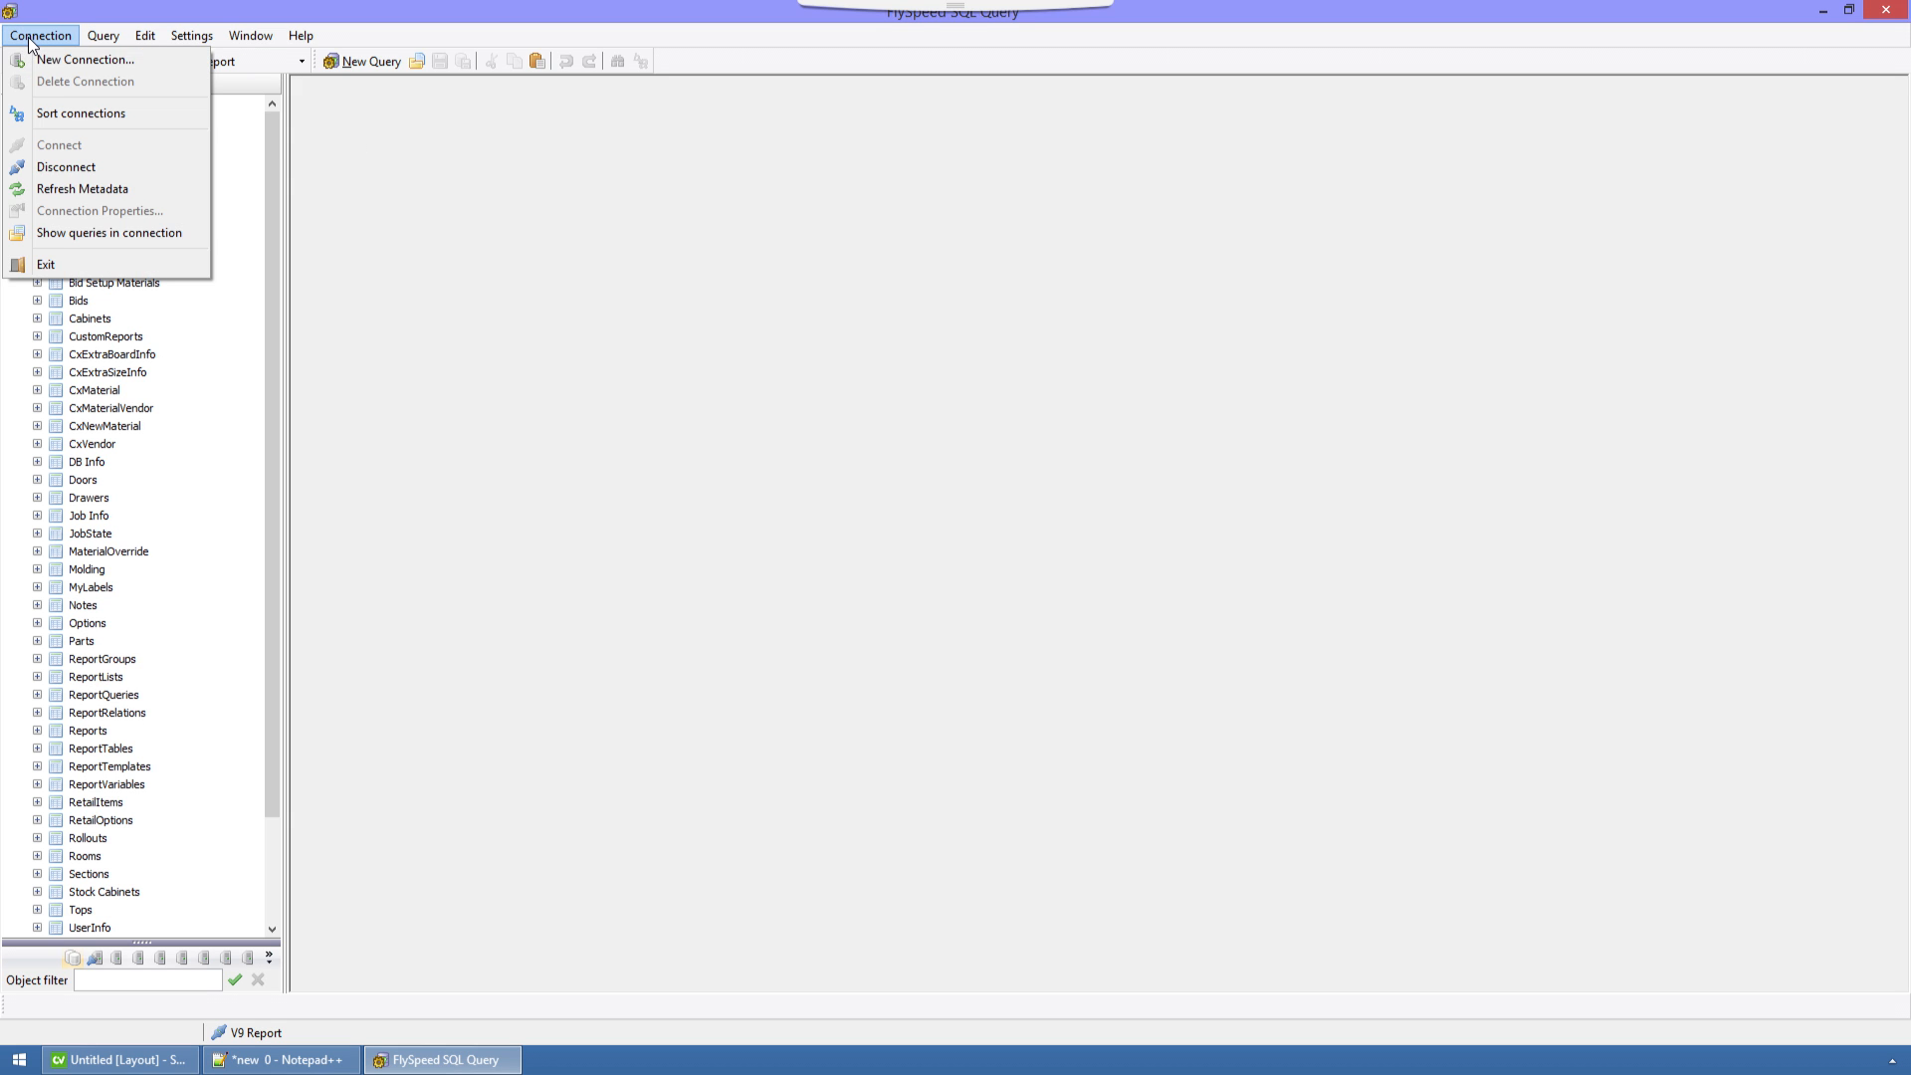
click(46, 59)
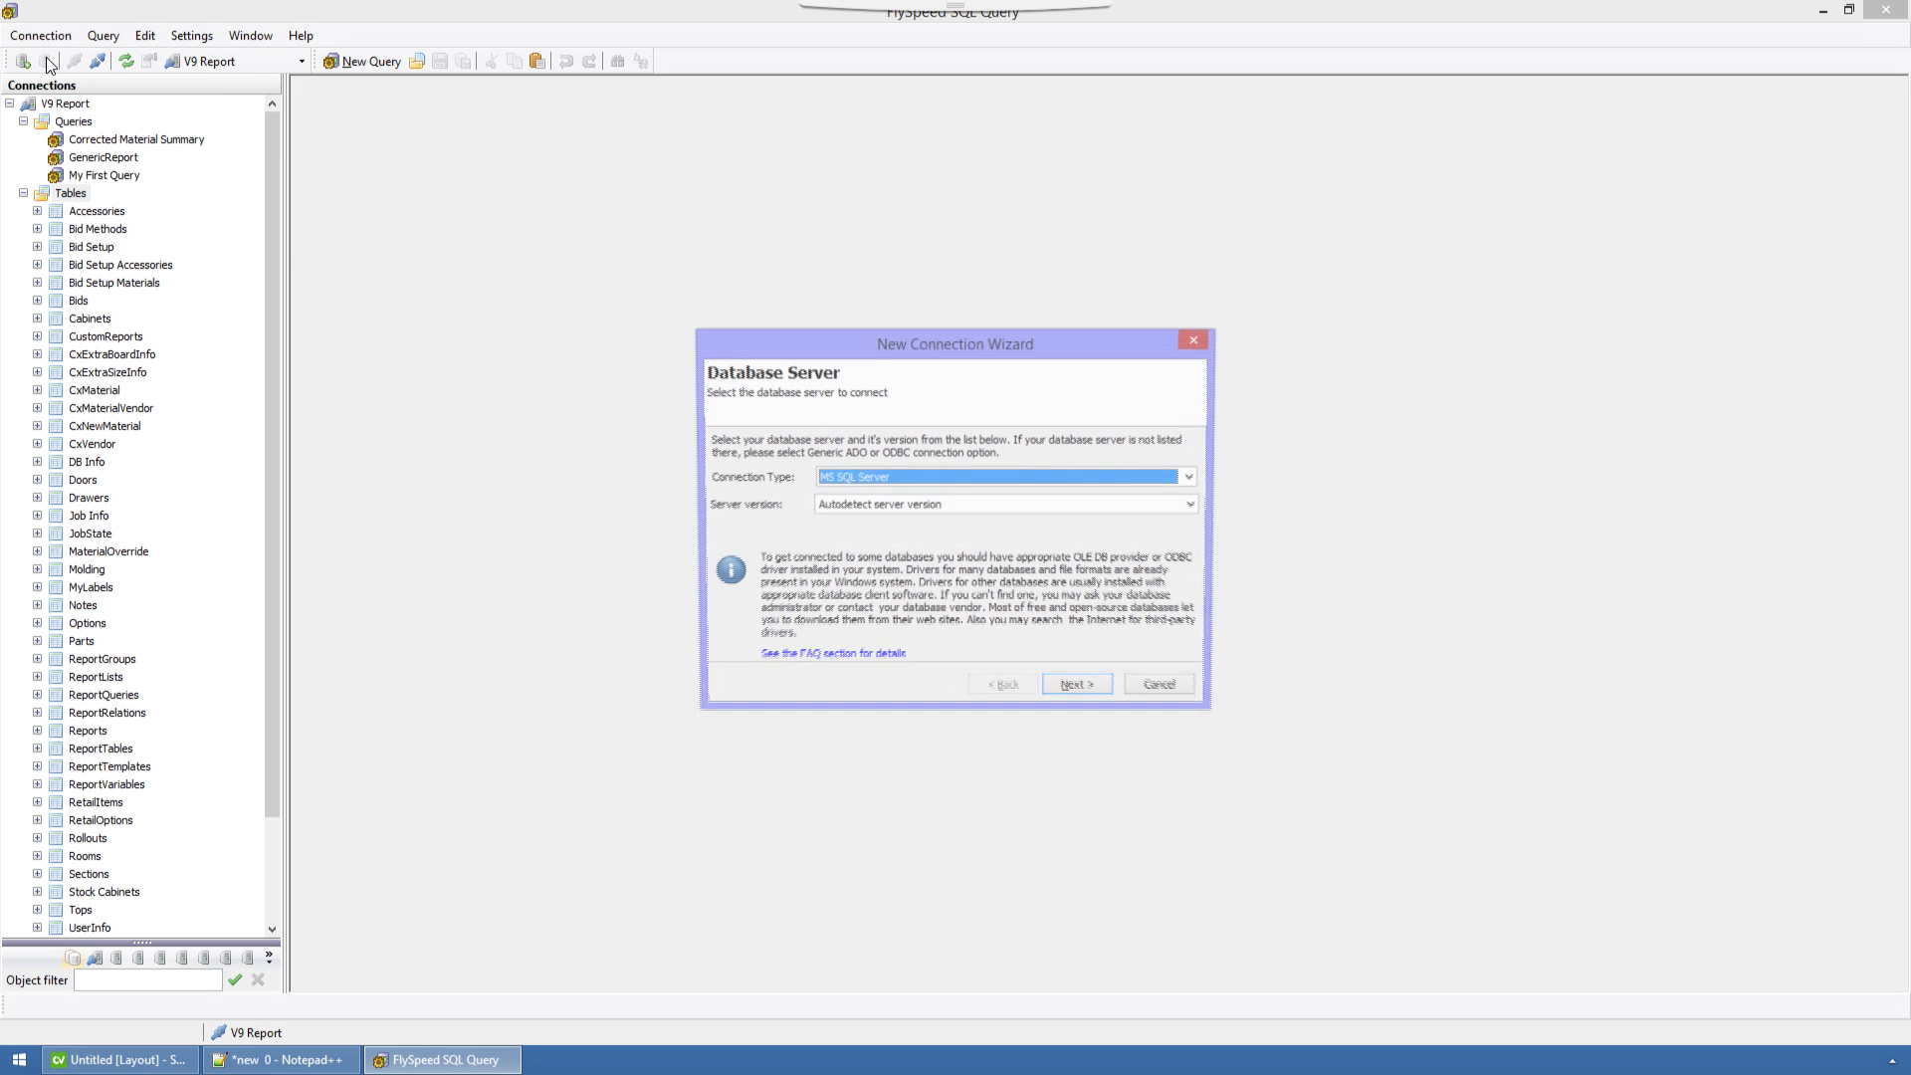
click(1193, 477)
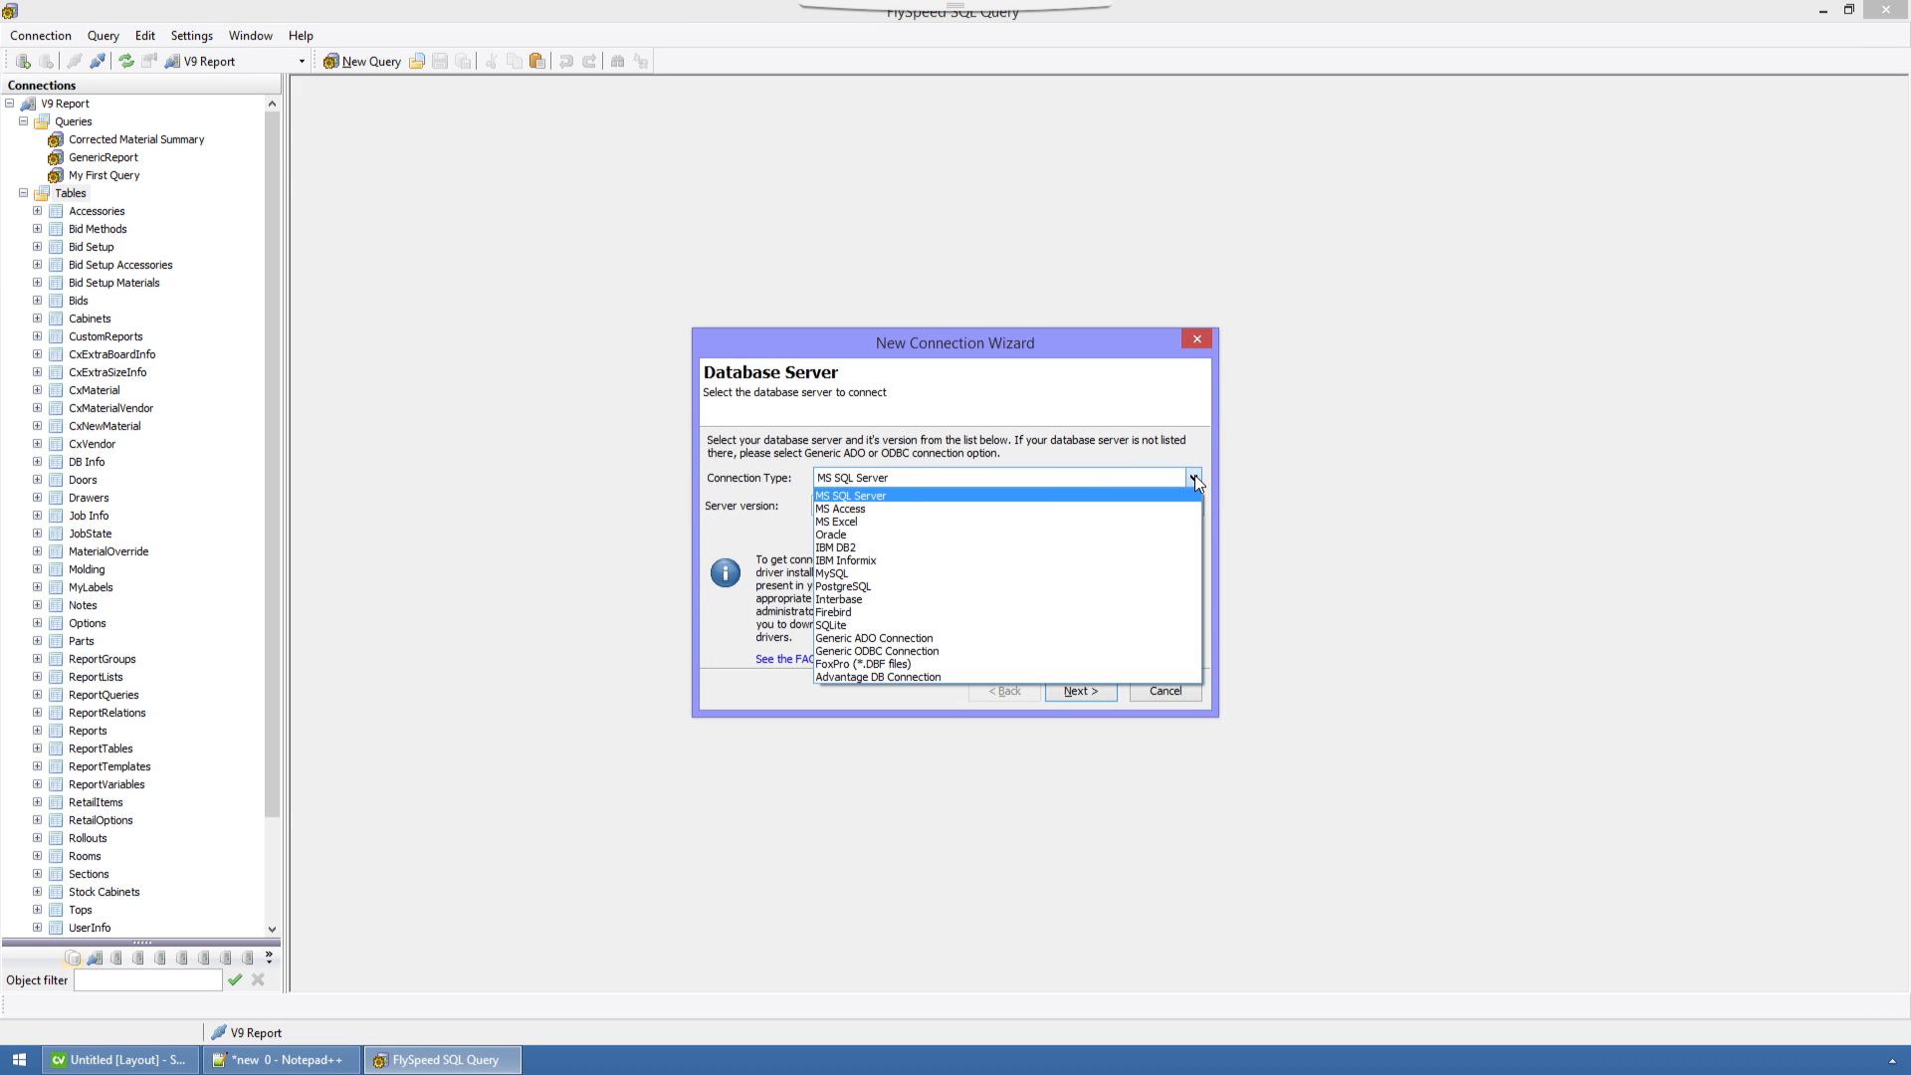
click(885, 509)
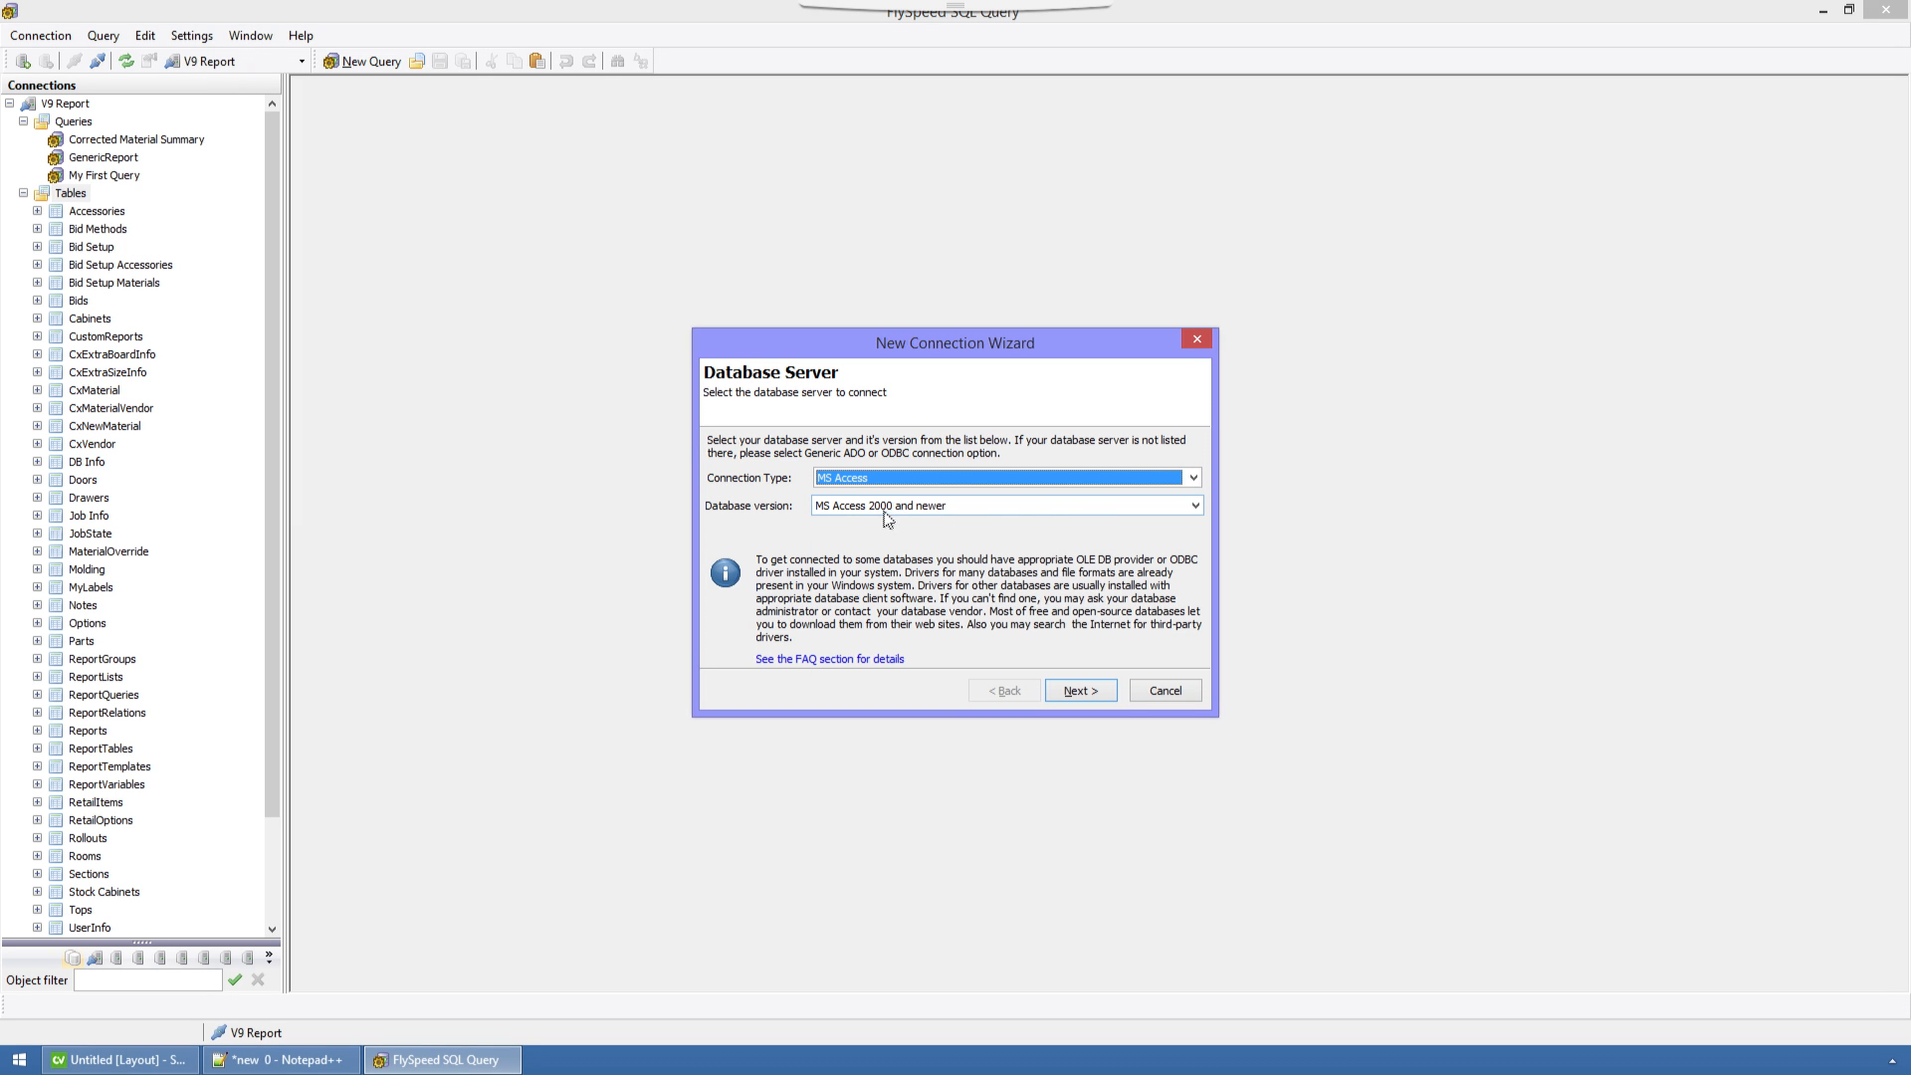
click(1097, 687)
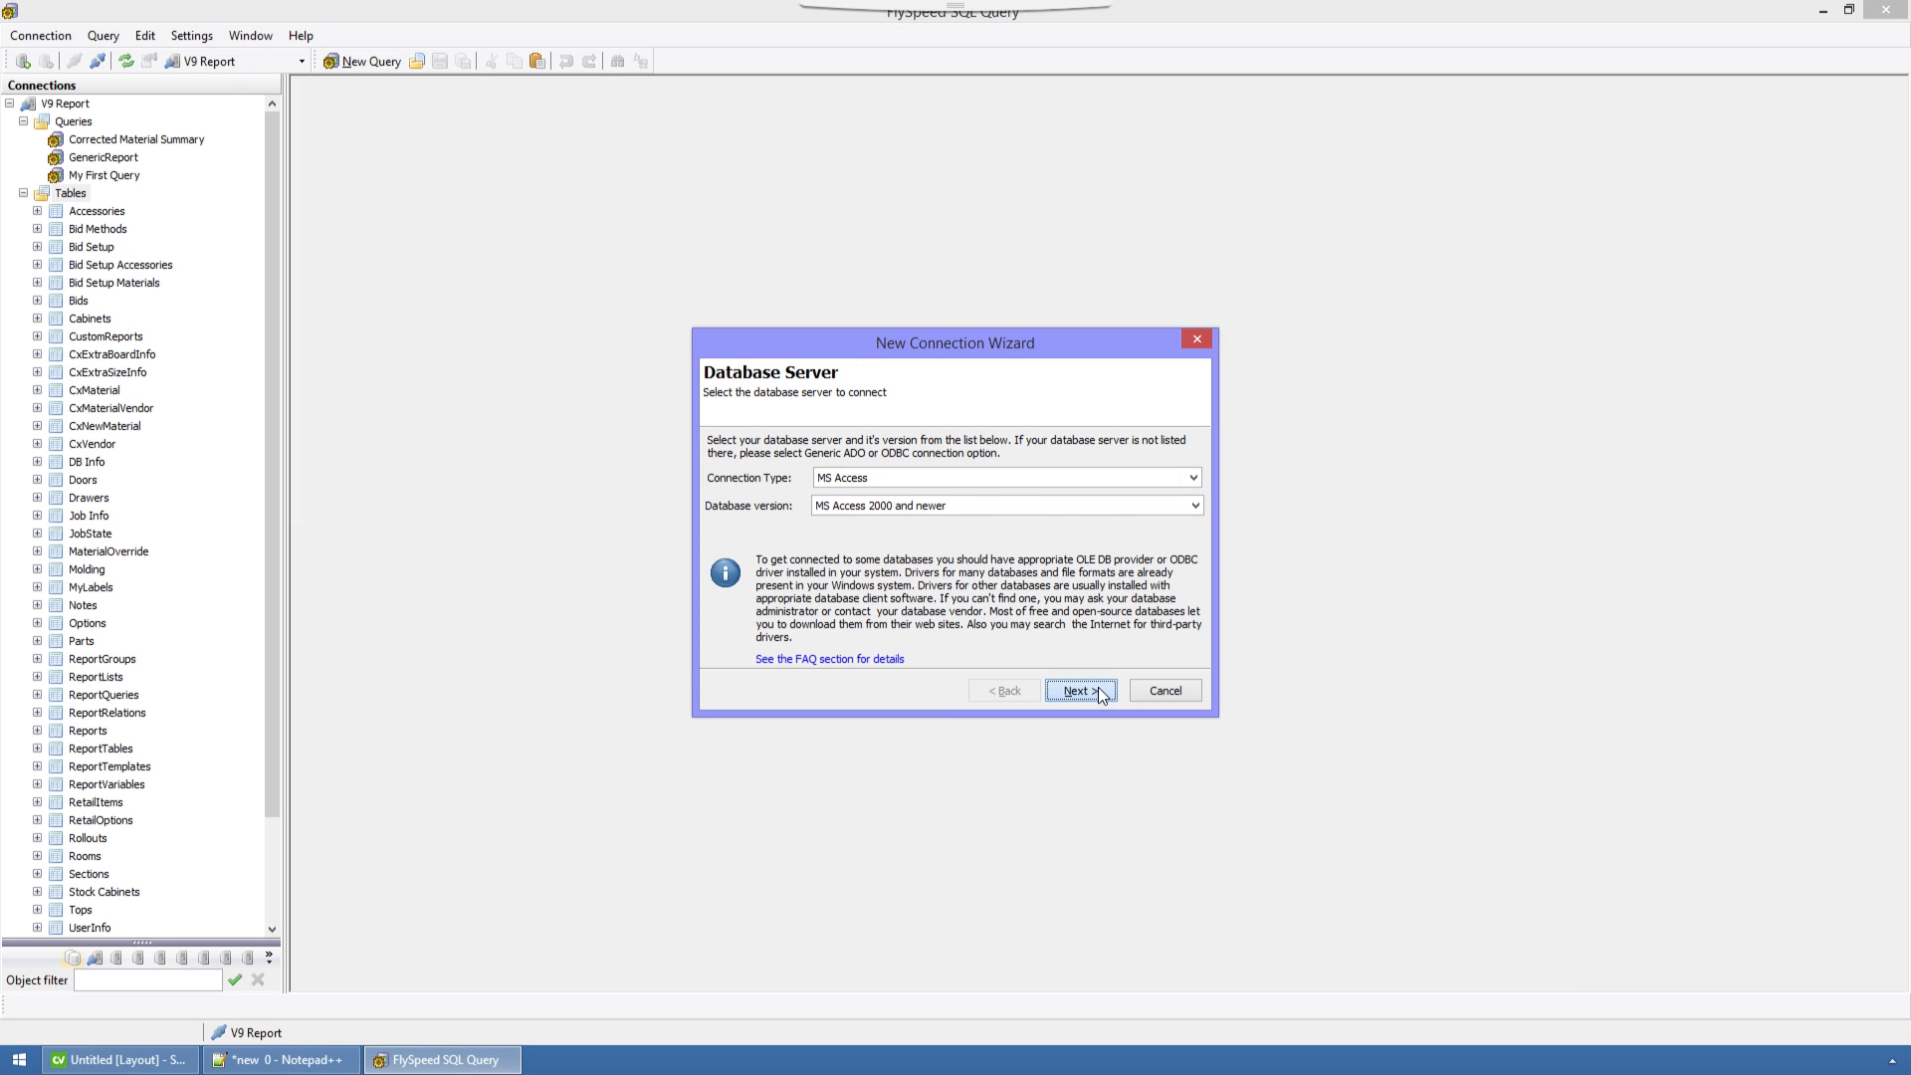
Point the new connection to C:\Planit\Solid_9_0\Database\Report.mdb, continue to the connection naming page, and cancel the wizard.
click(1191, 448)
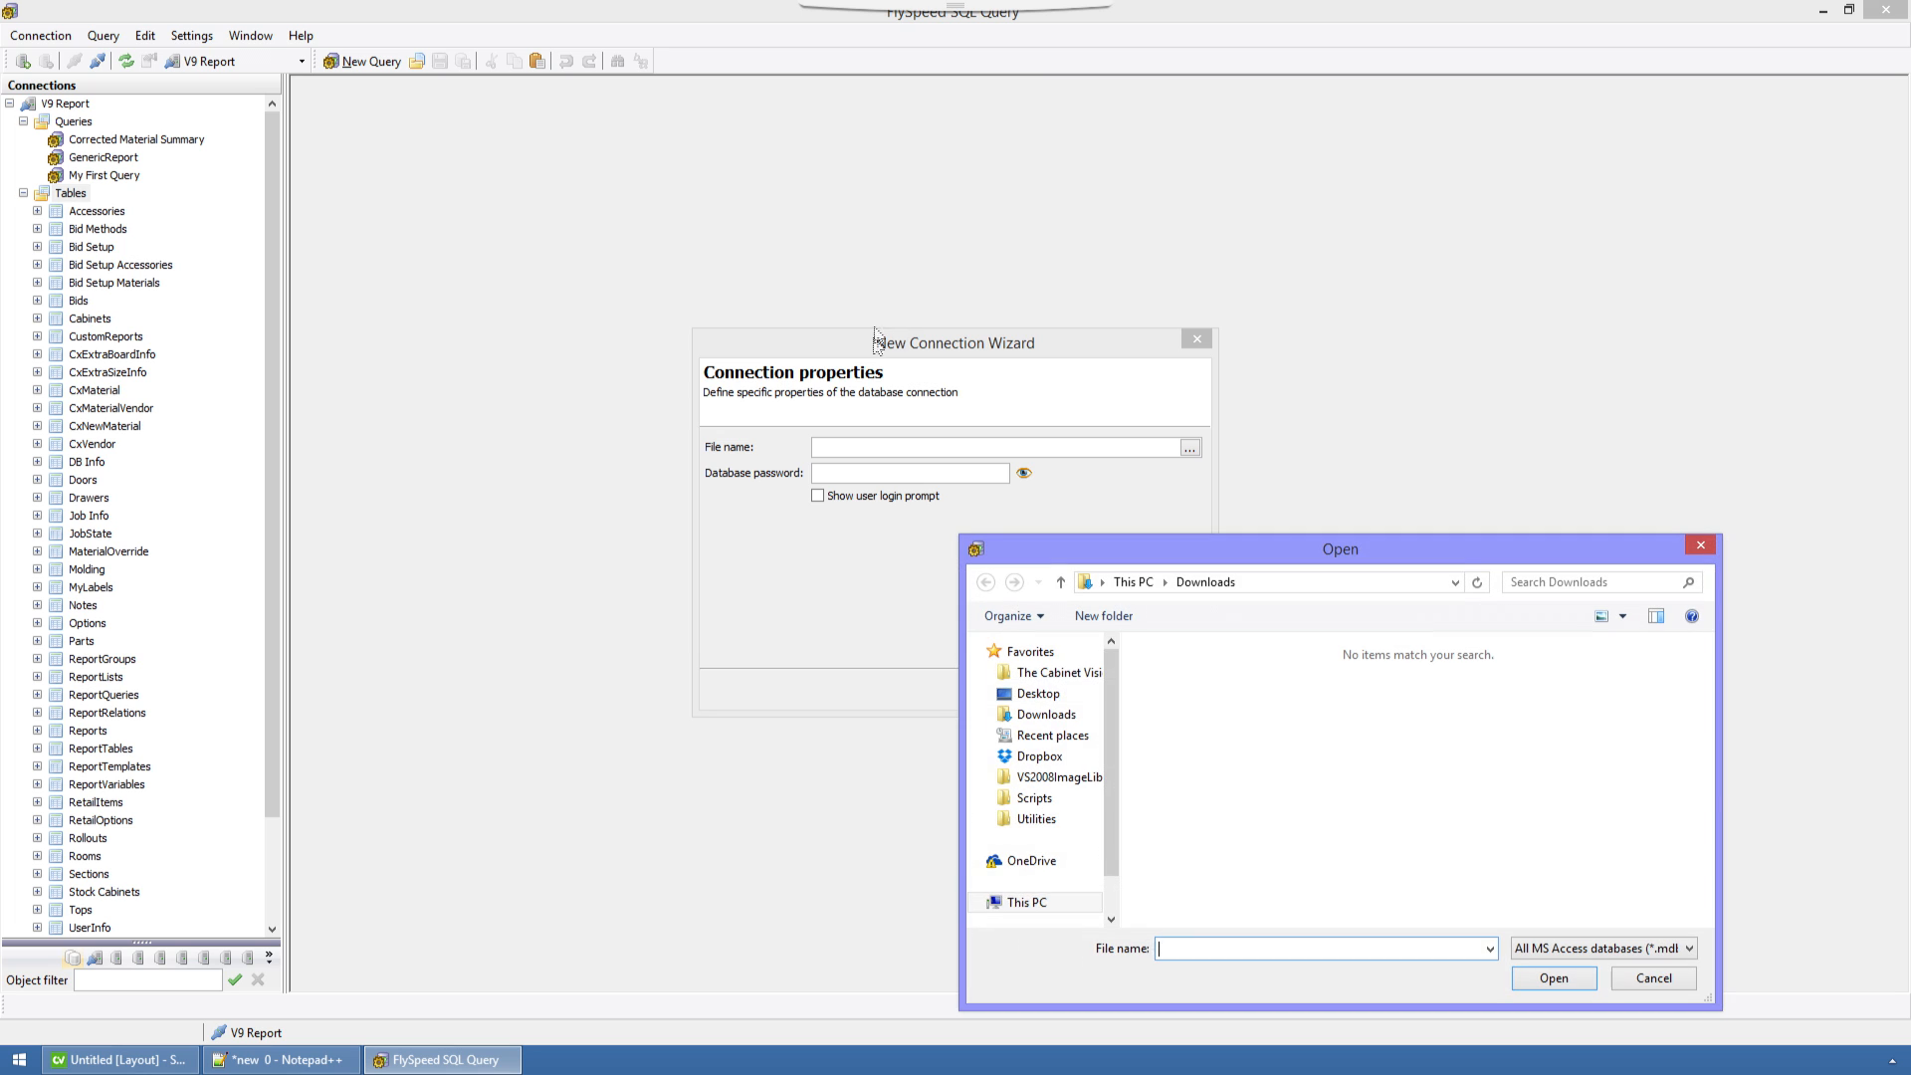
text(c:\)
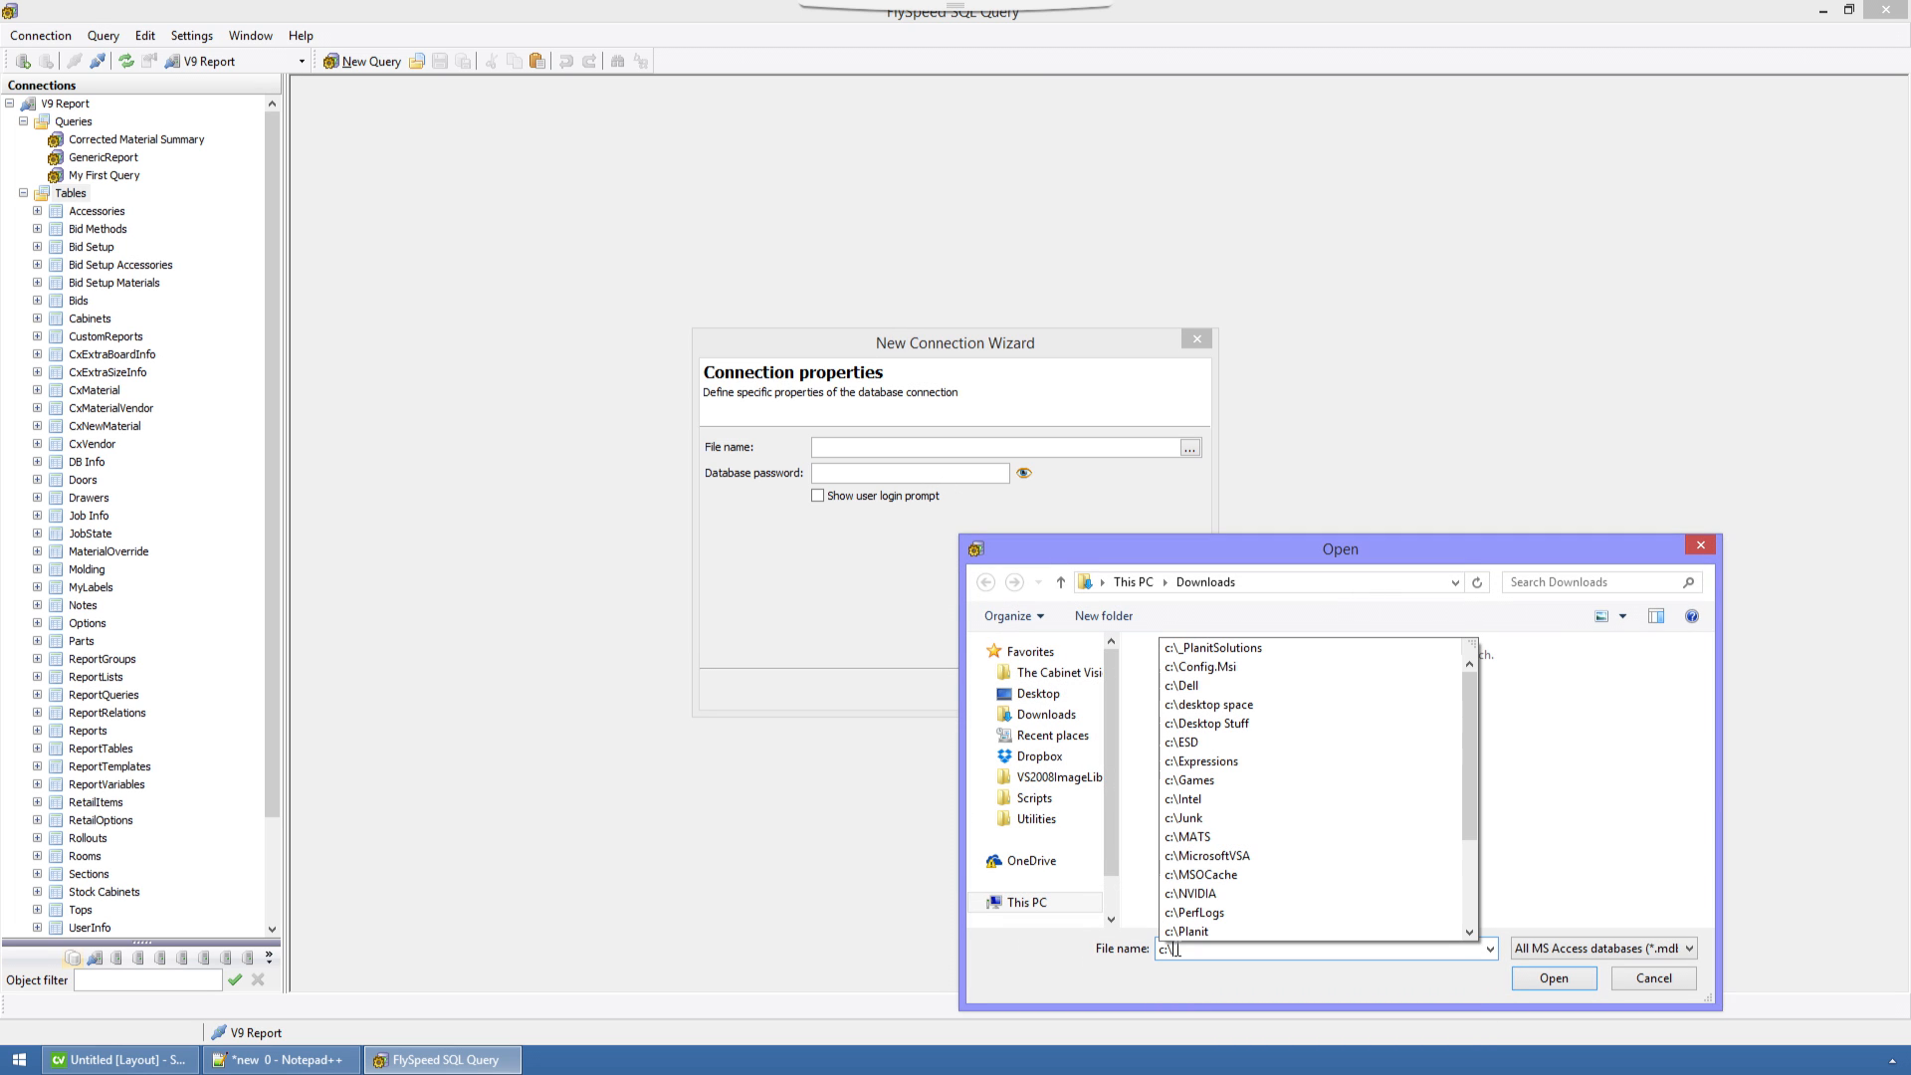
text(planit\solid)
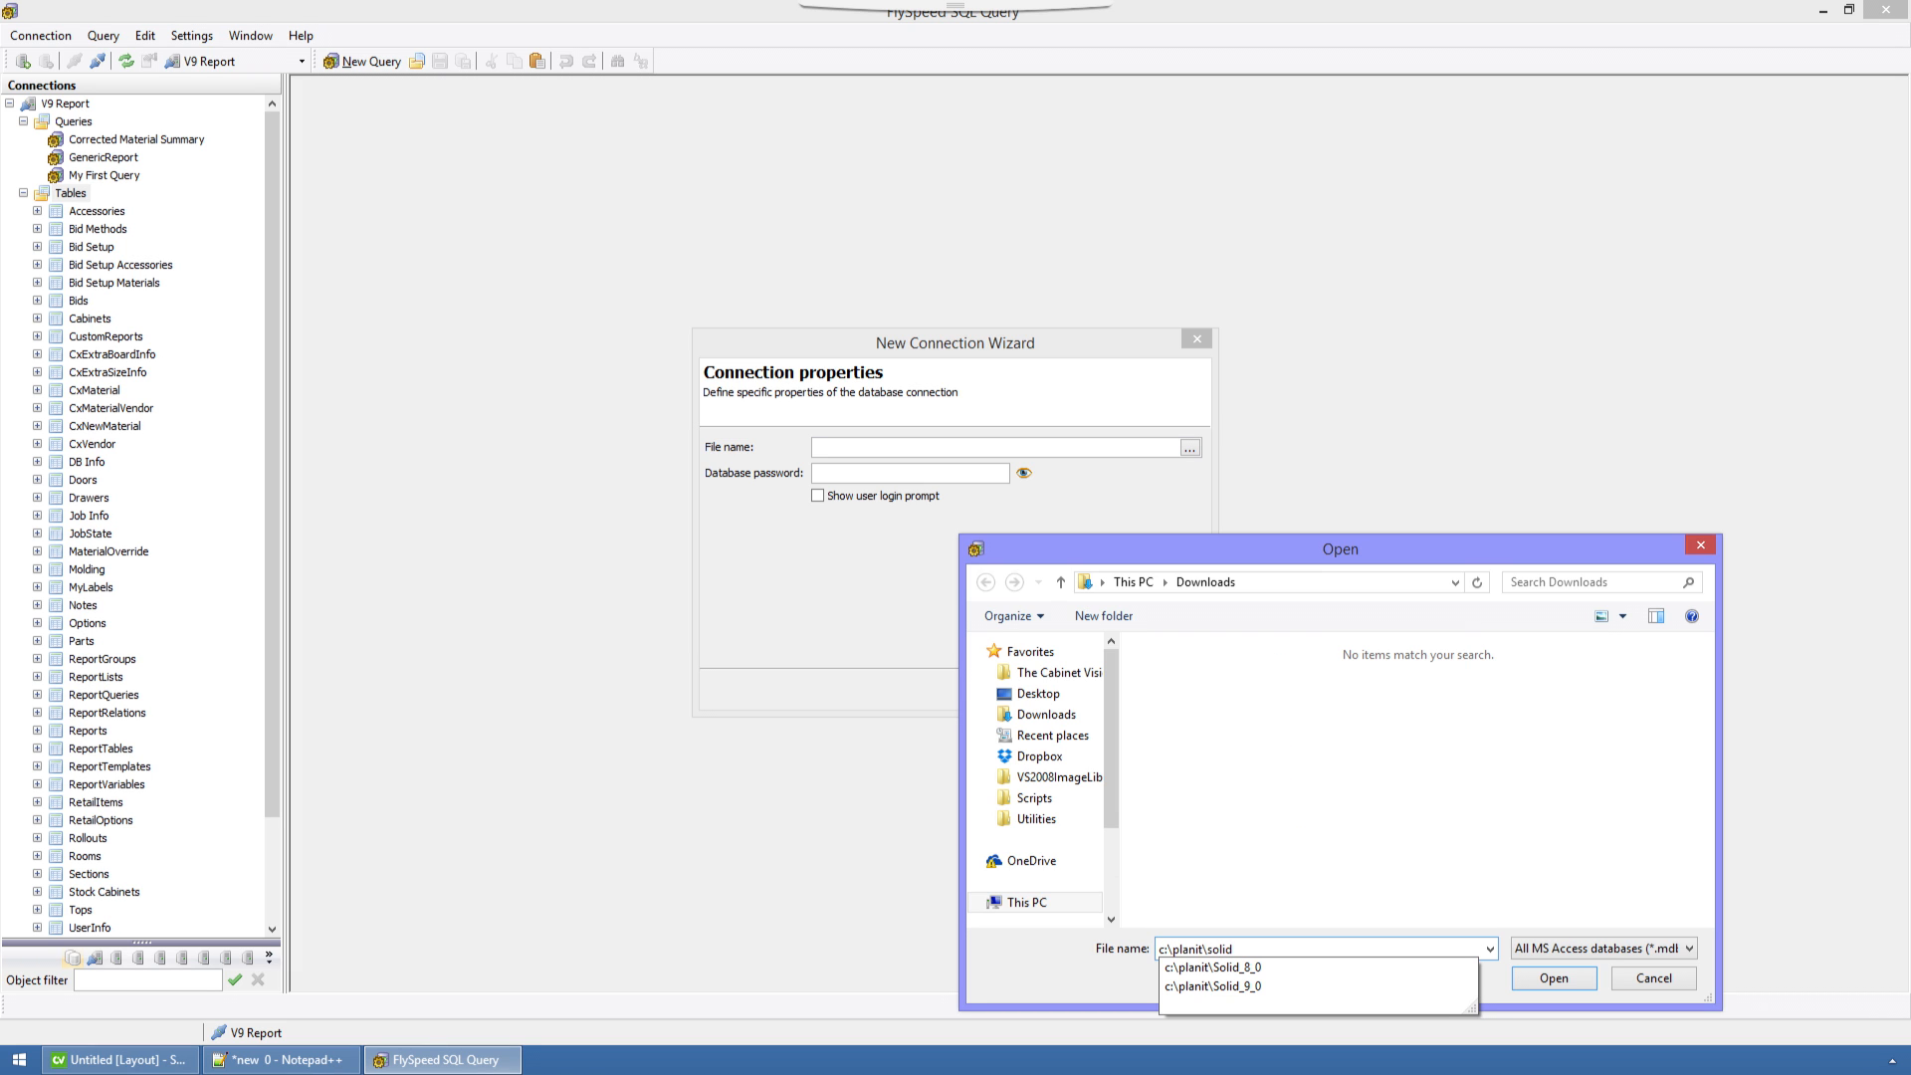
text(_9_0\)
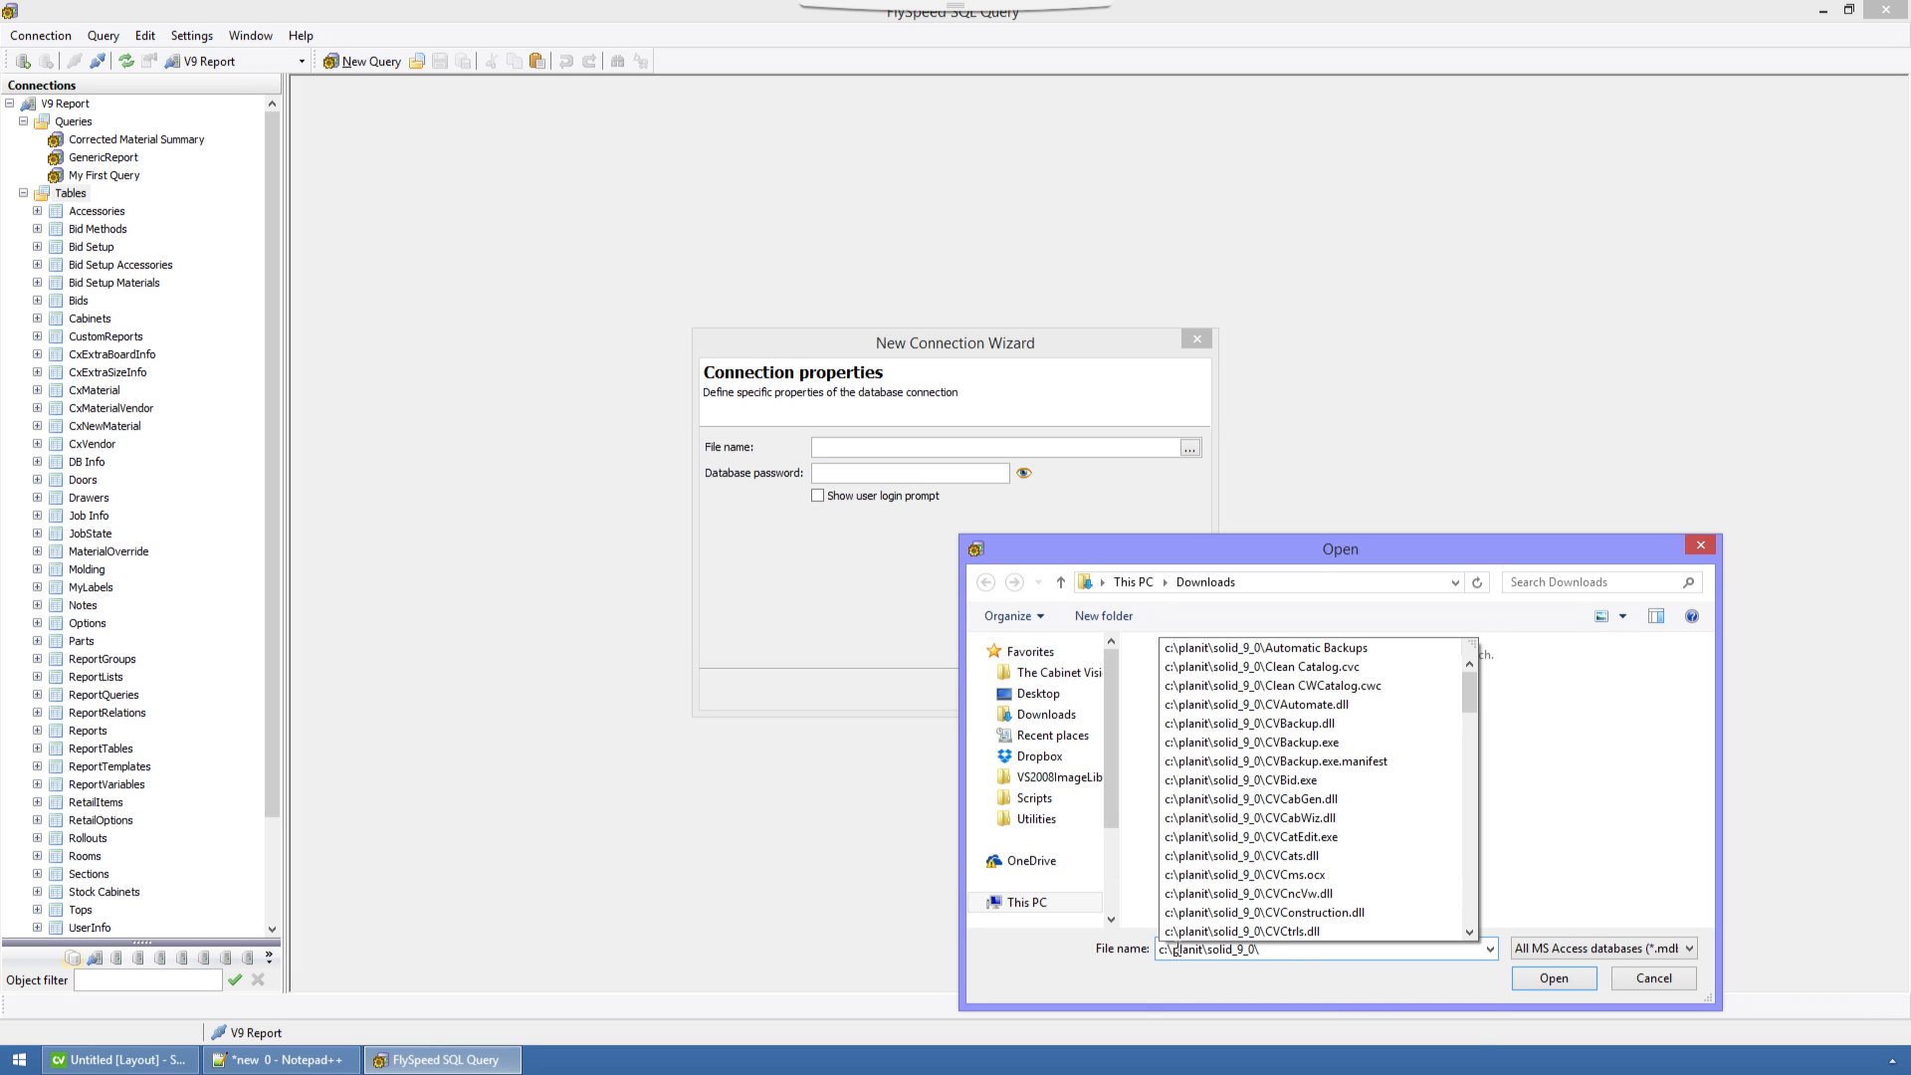
text(database\repor)
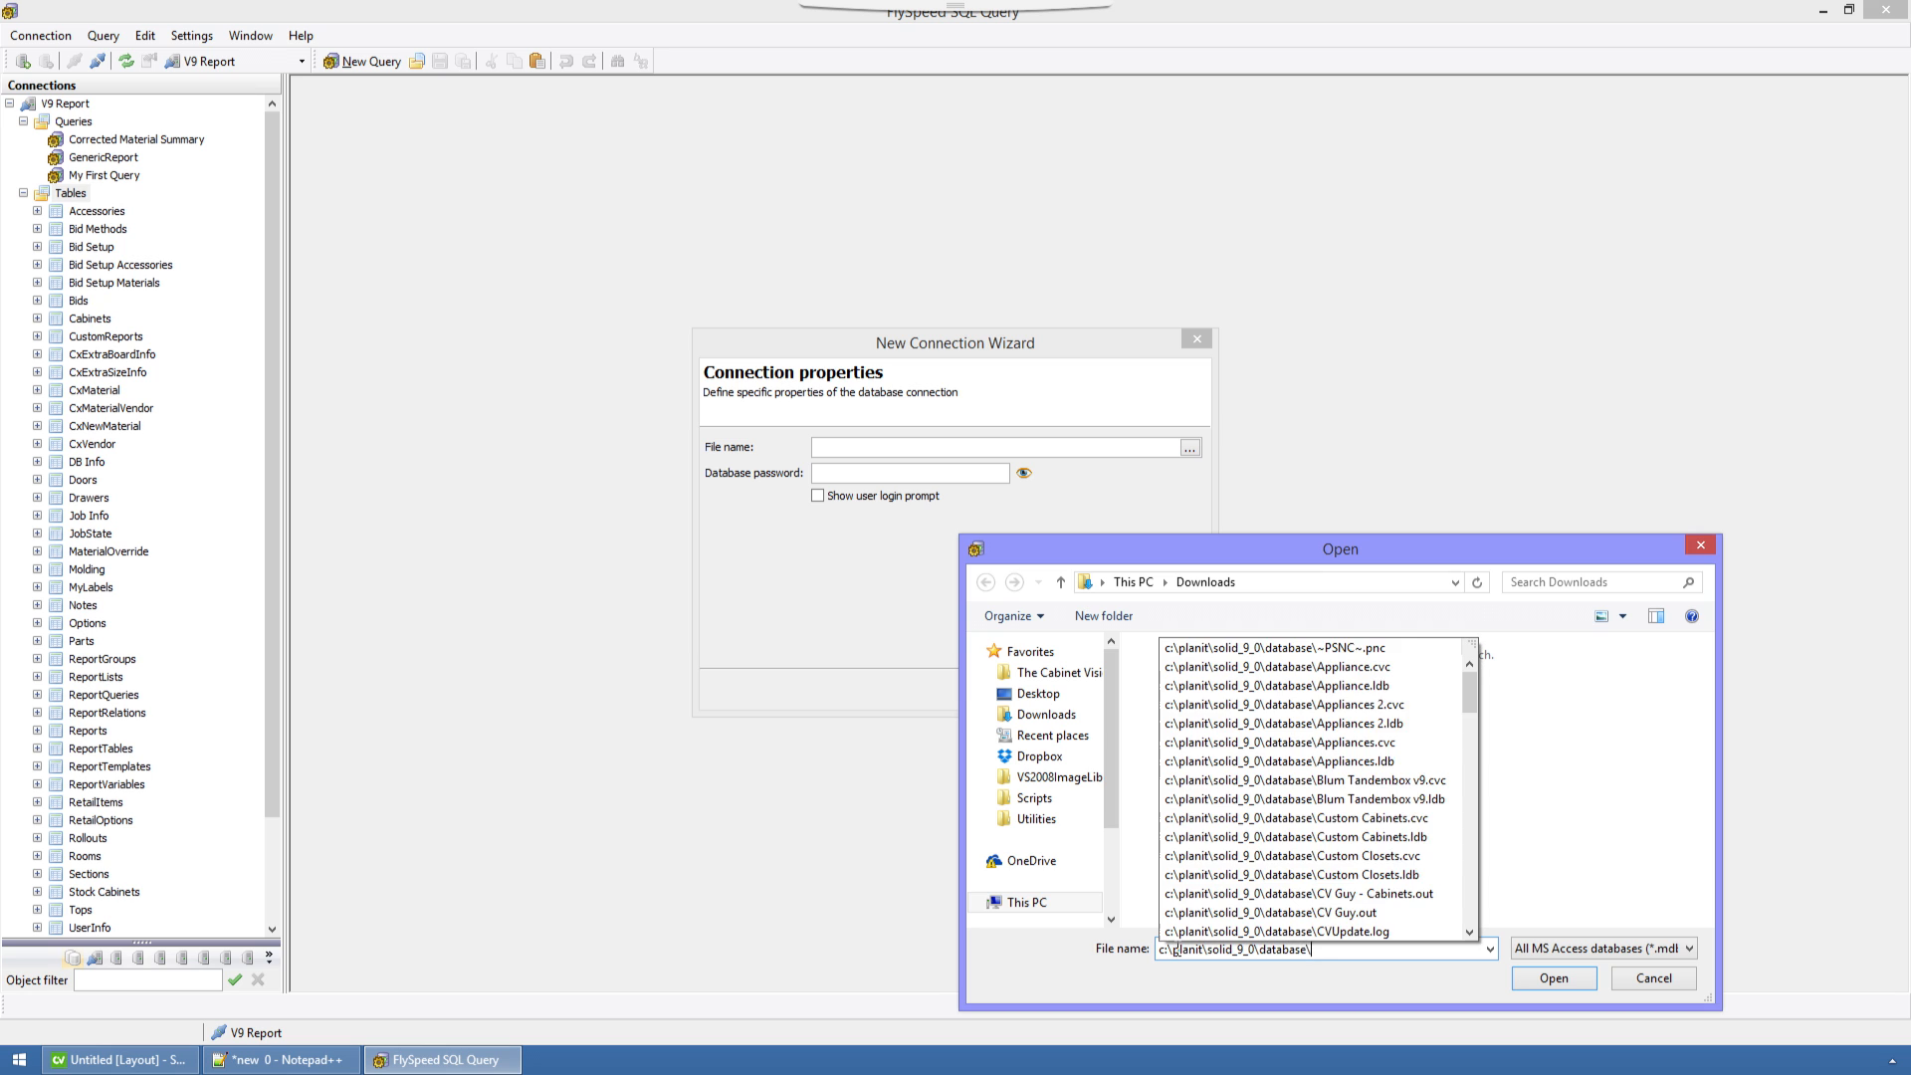
text(t)
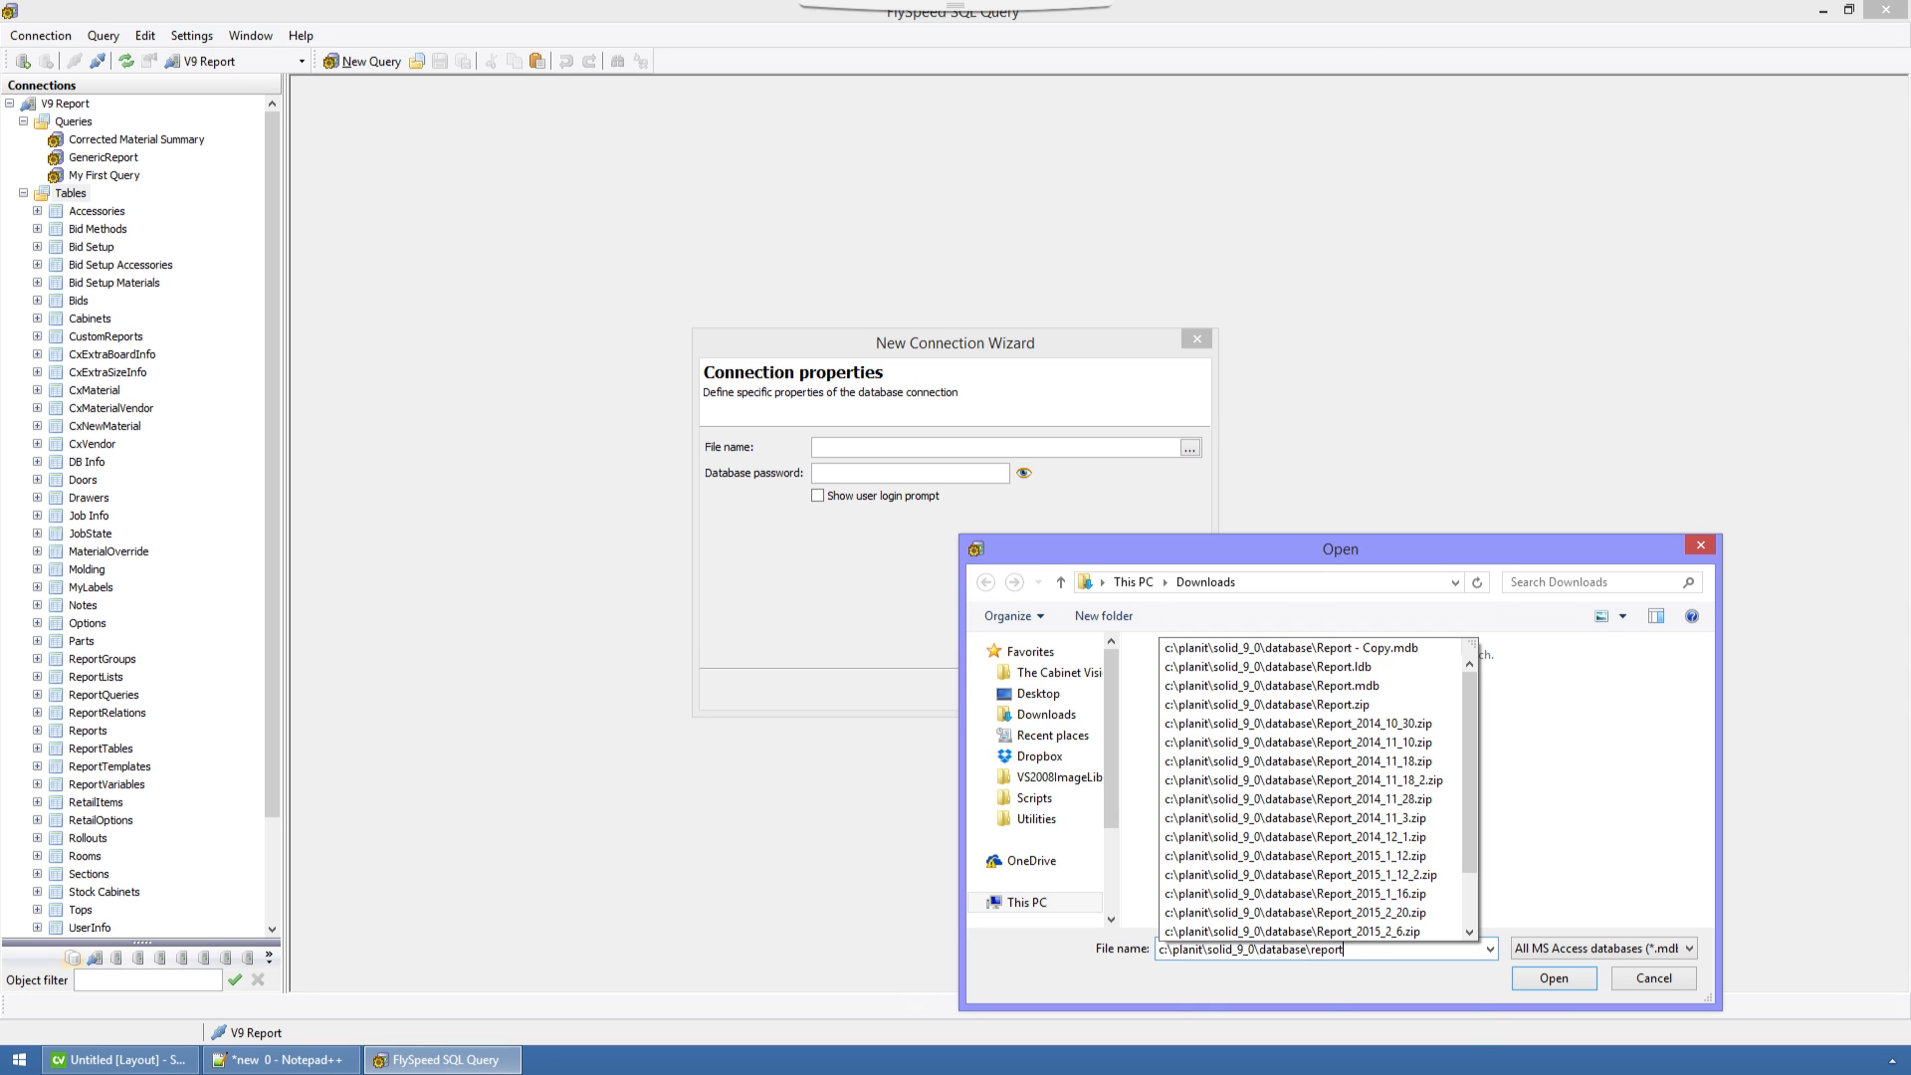
text(.m)
key(Down)
key(Return)
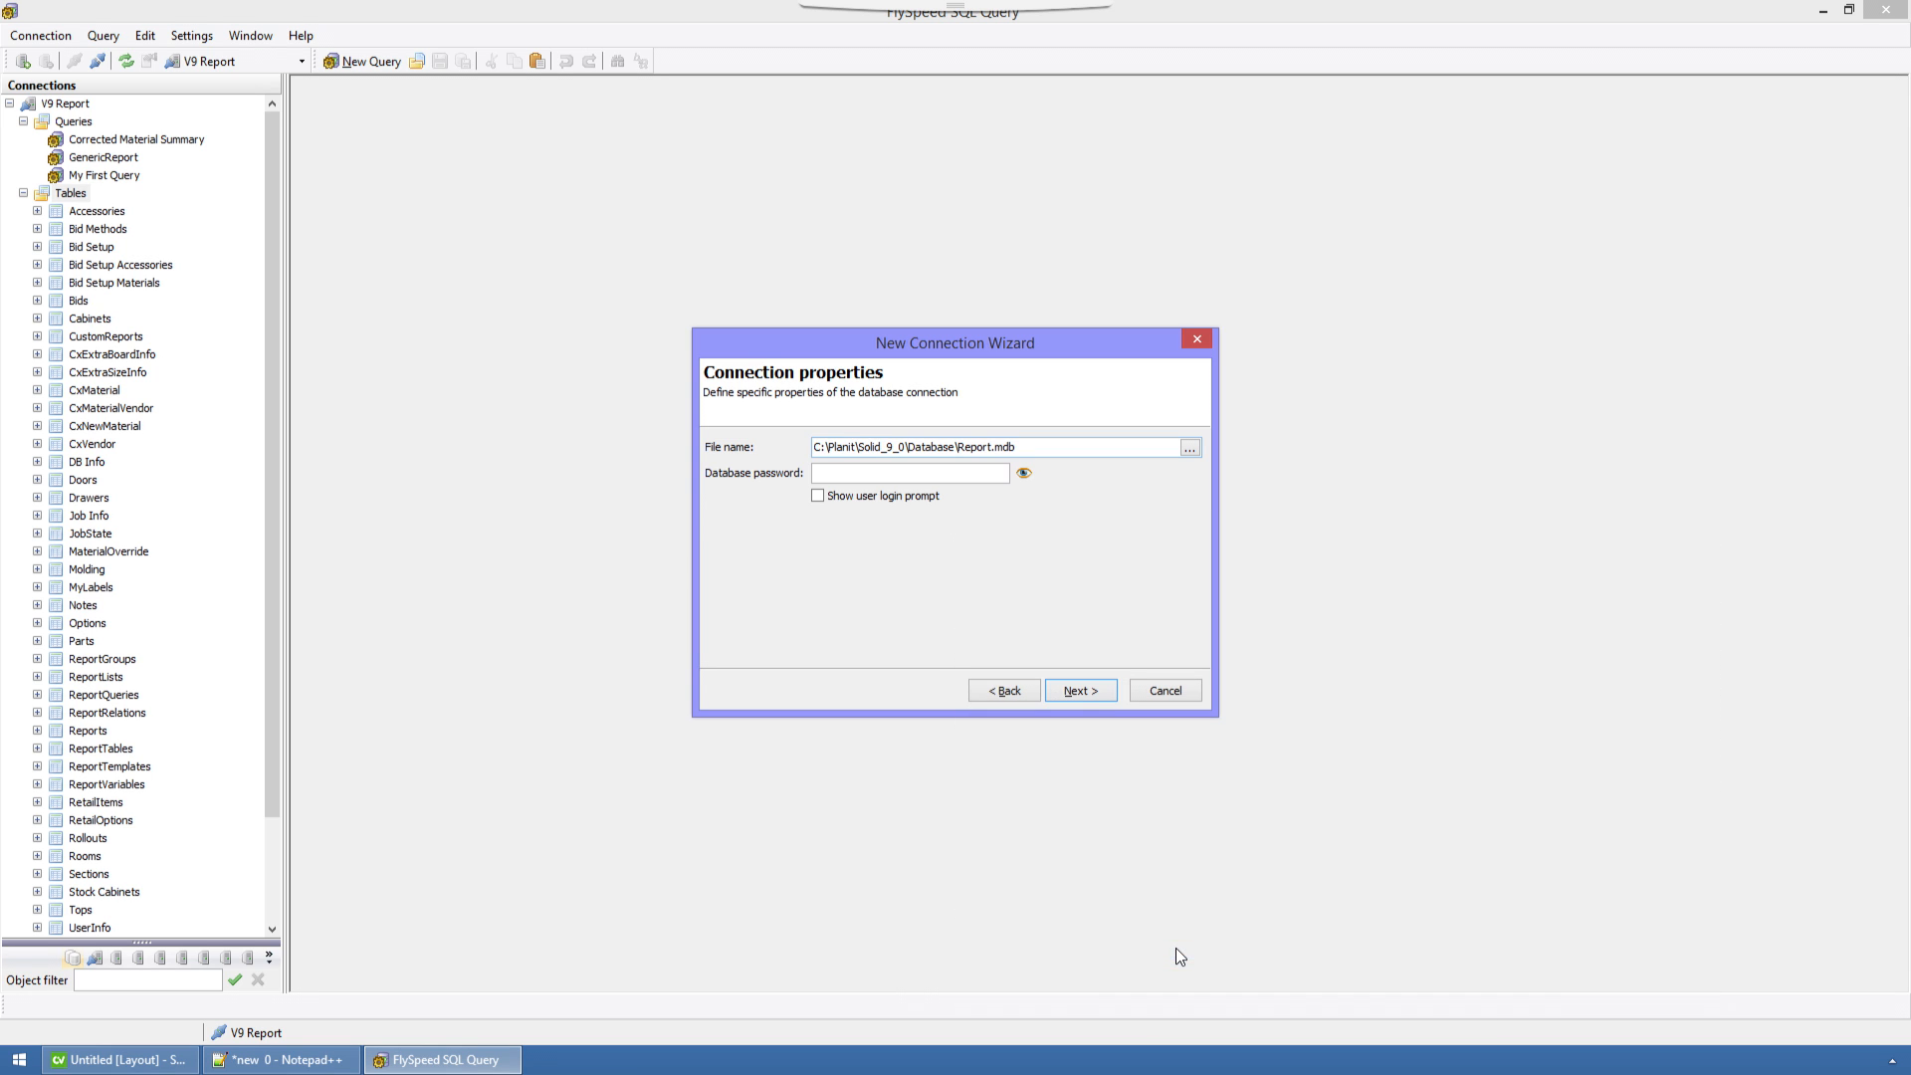
click(1087, 689)
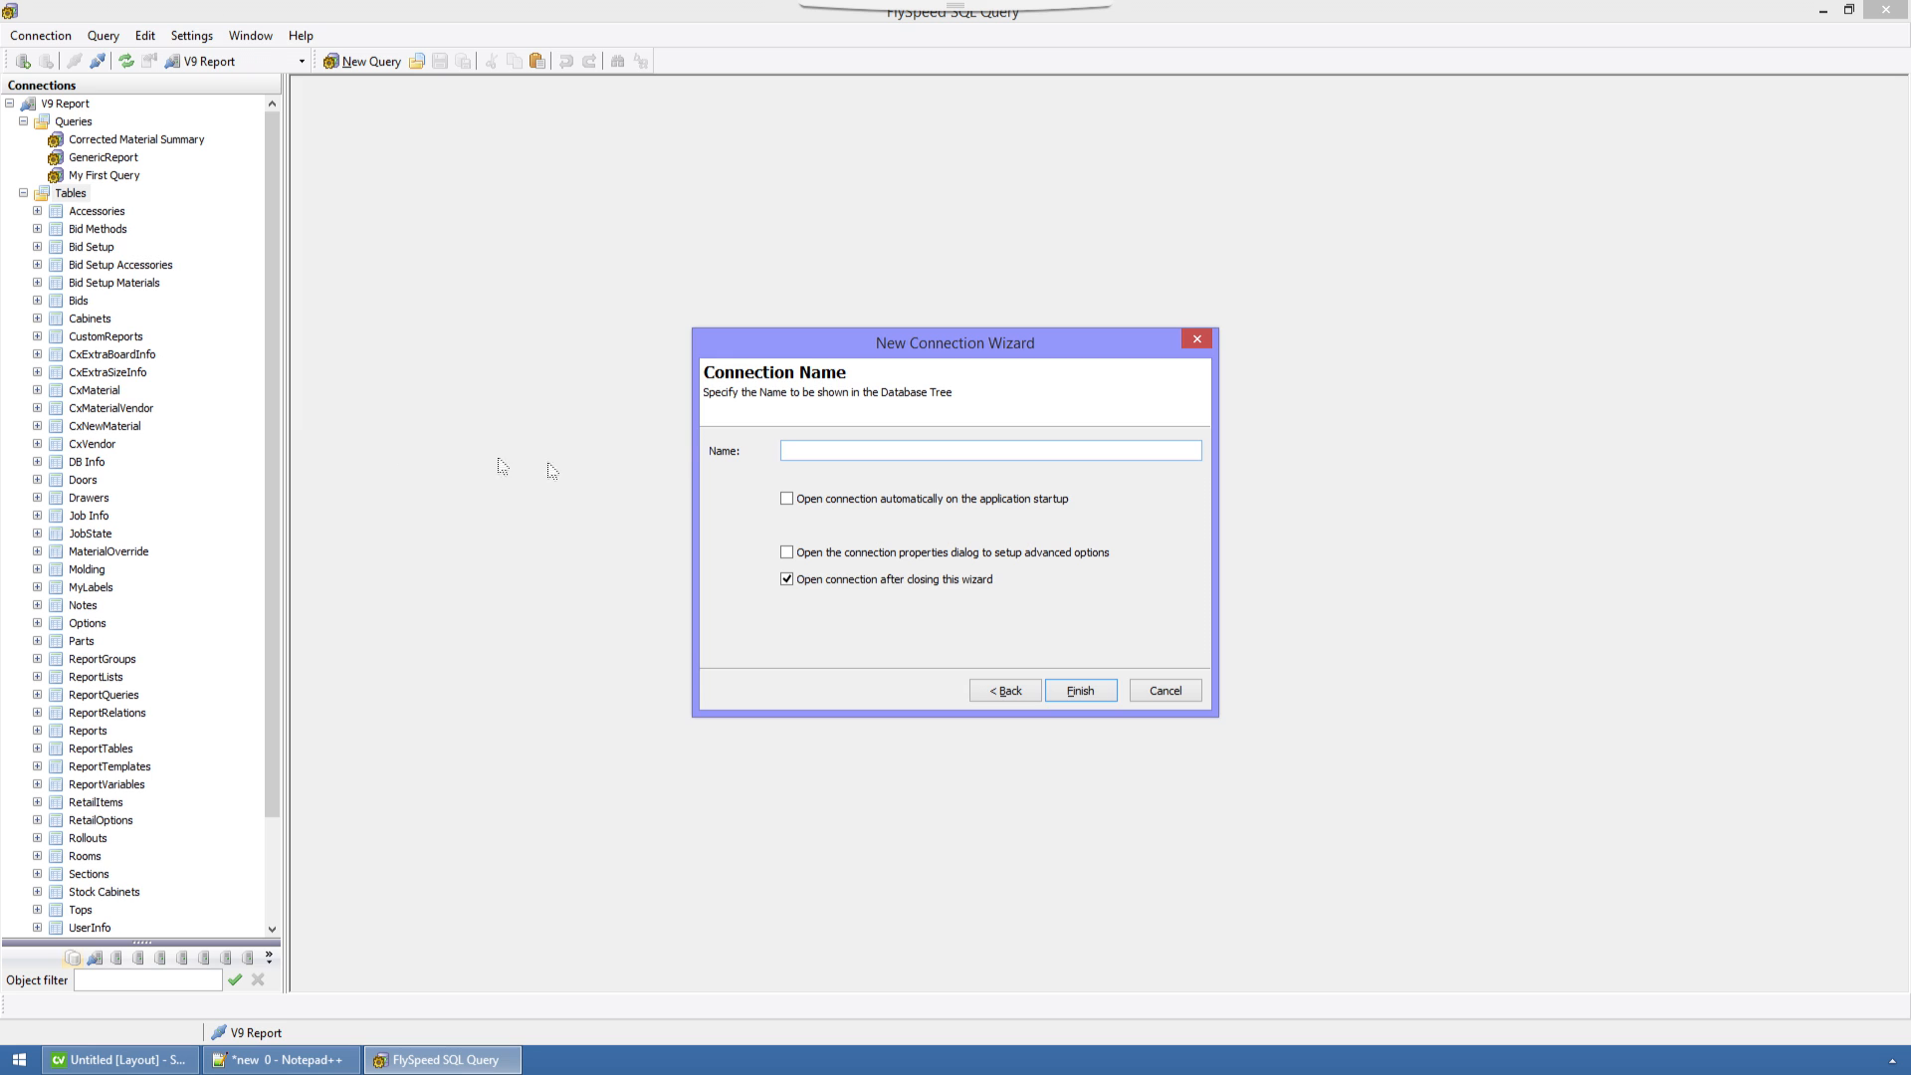
click(1172, 691)
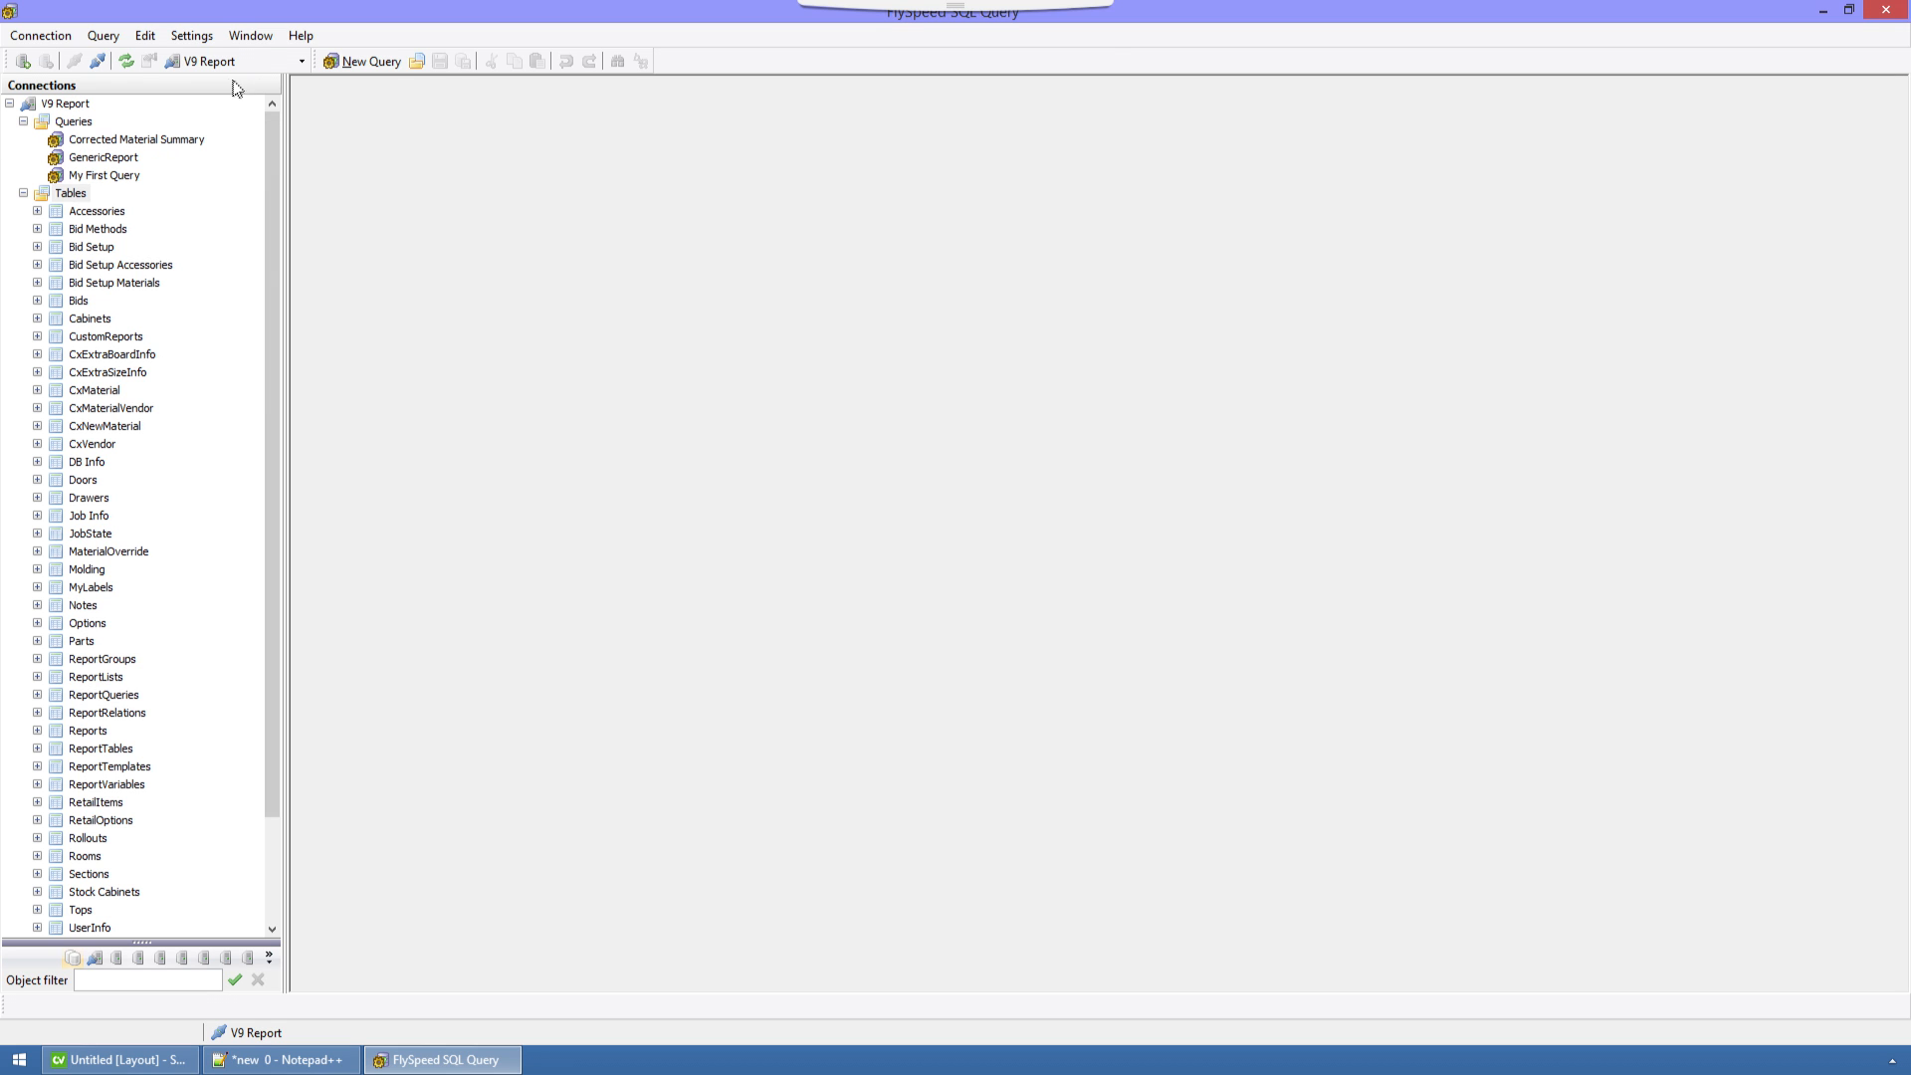
Create a new query on the V9 Report connection and paste the copied SQL statement into its text.
click(354, 64)
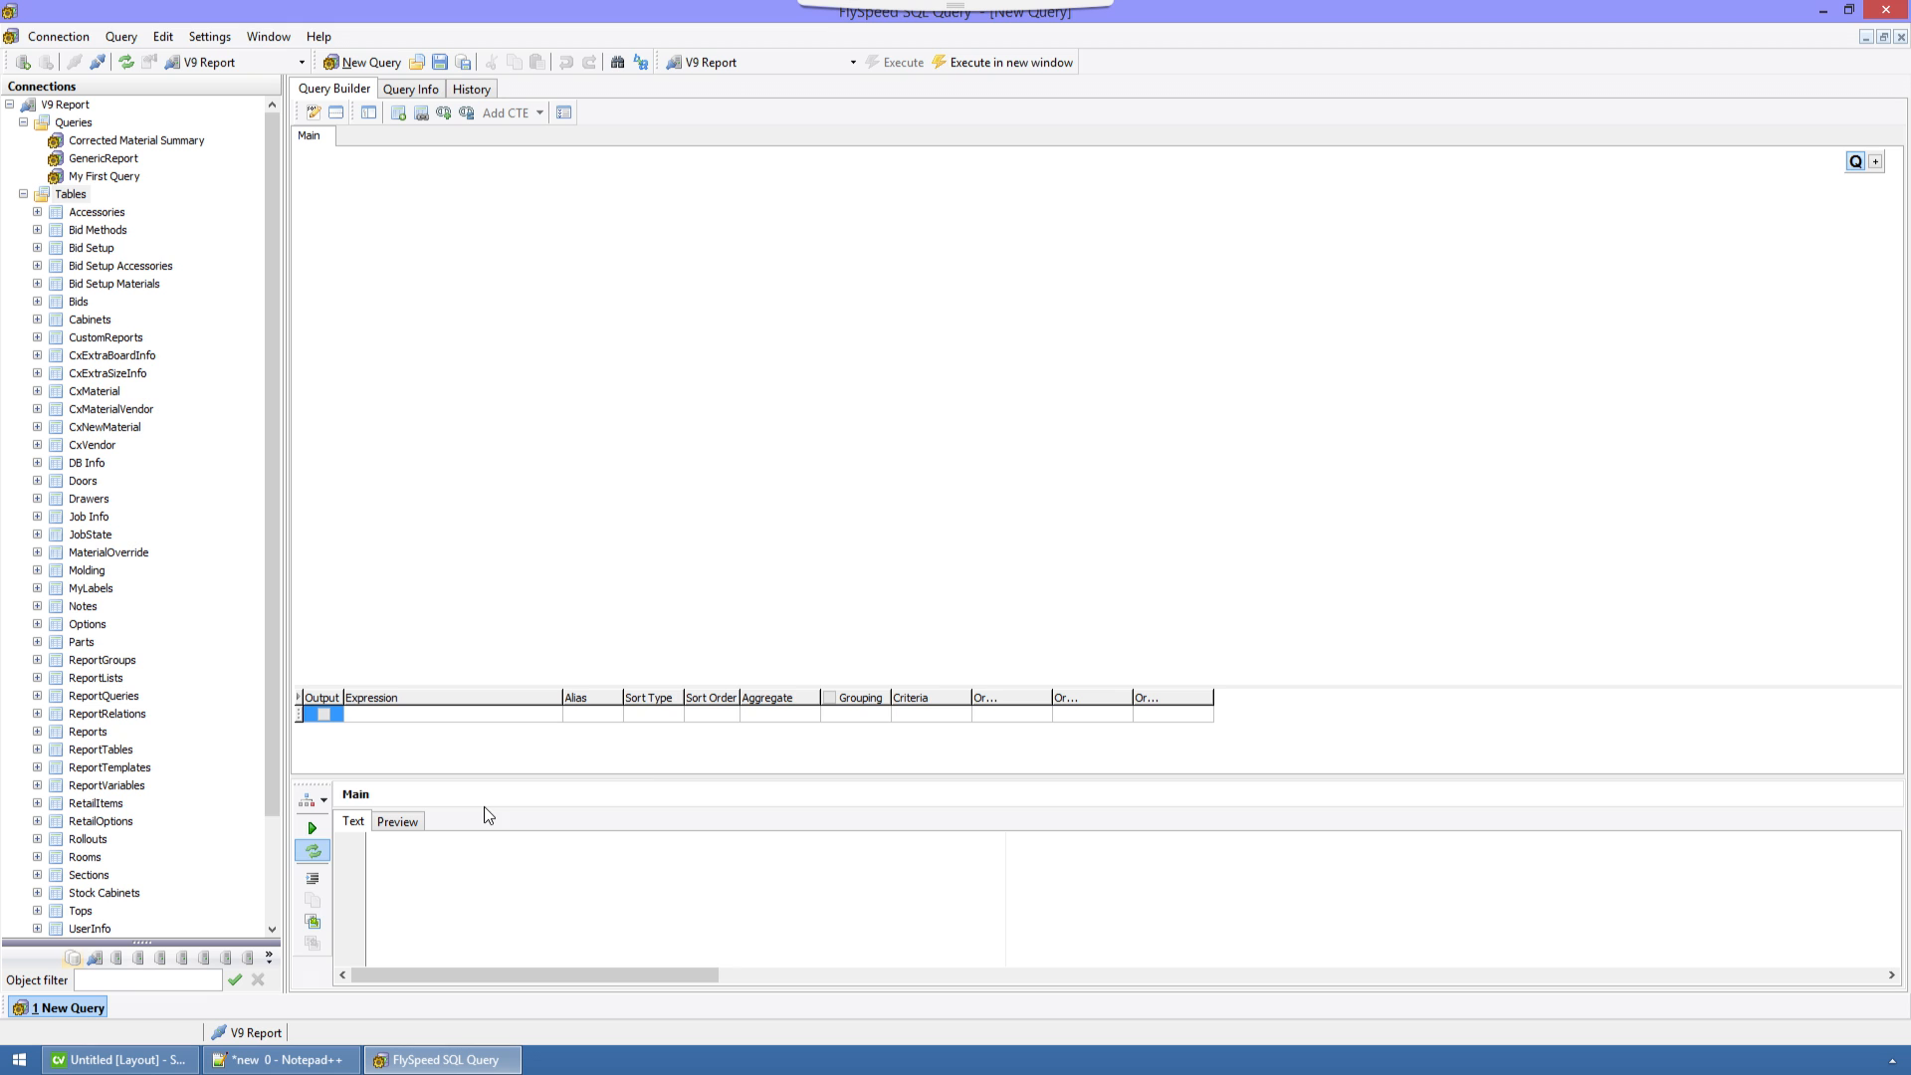
right_click(508, 865)
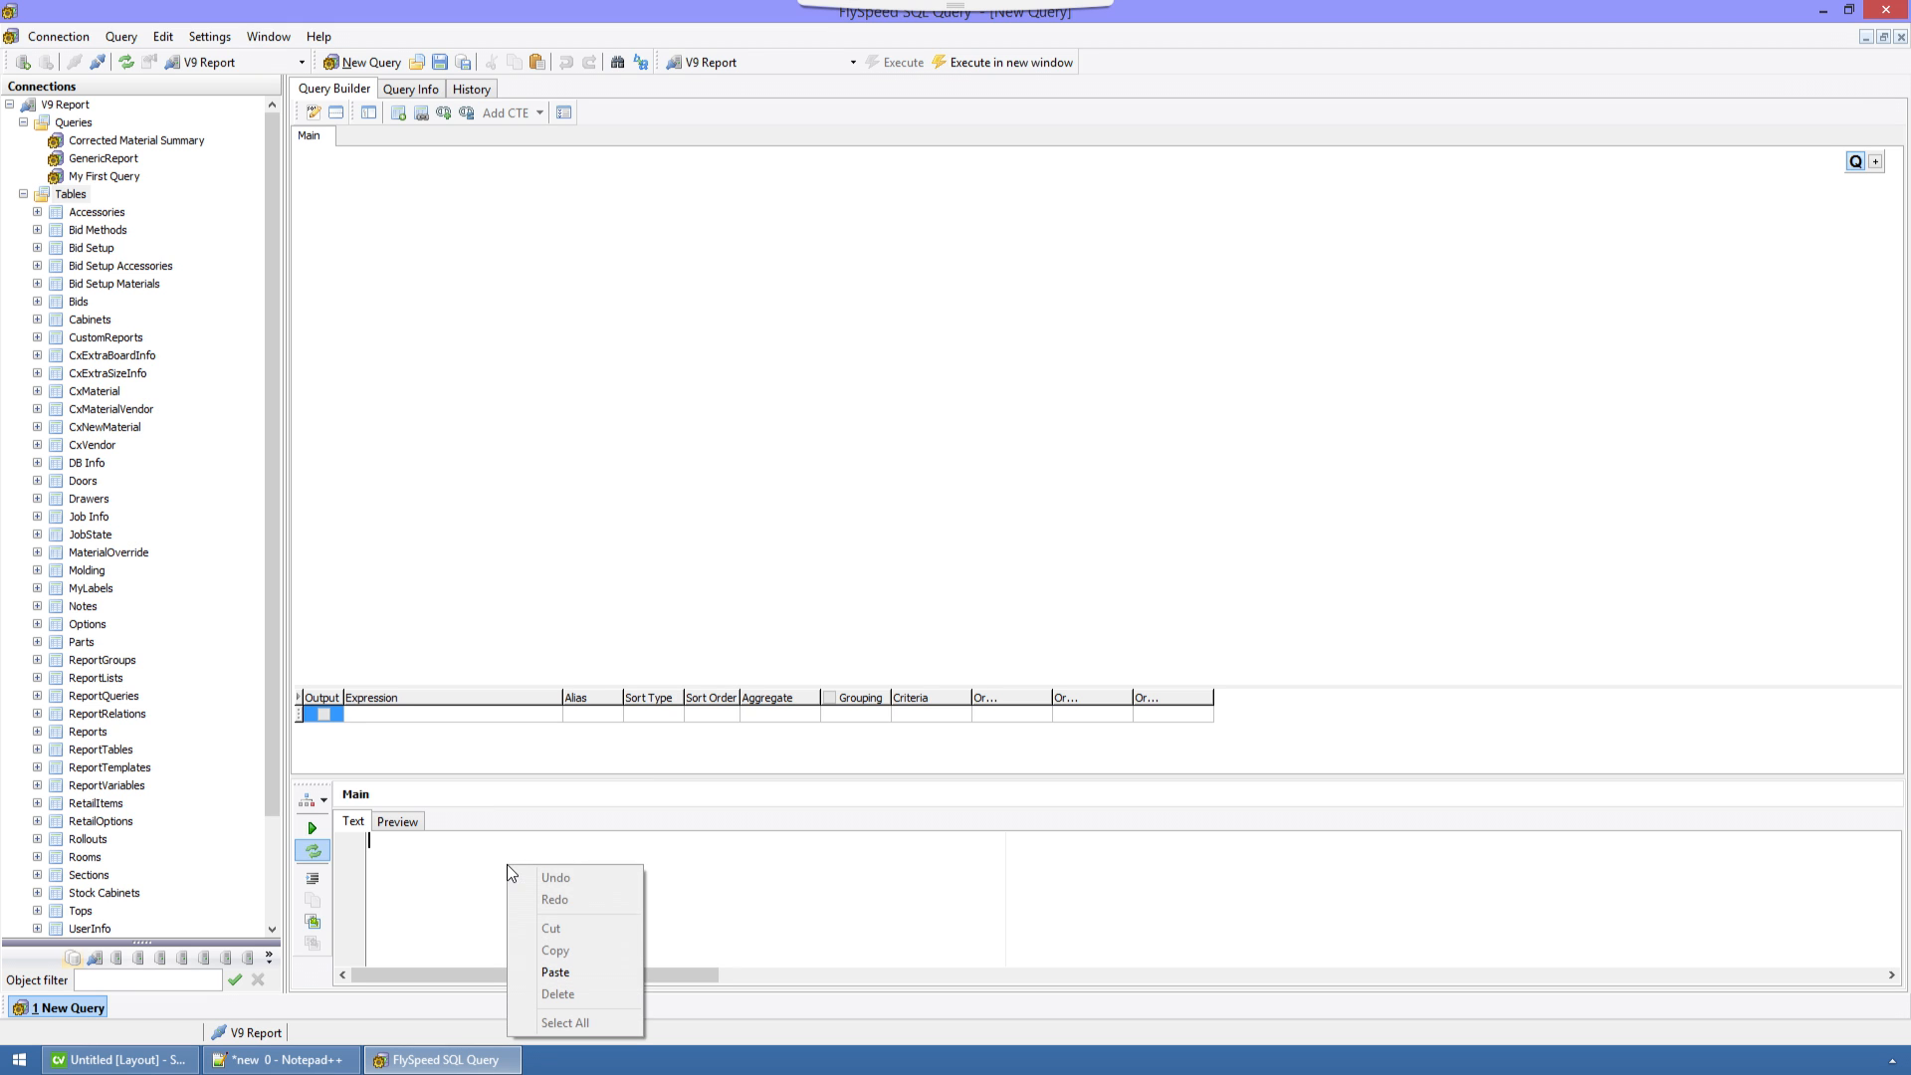
click(580, 972)
click(1425, 542)
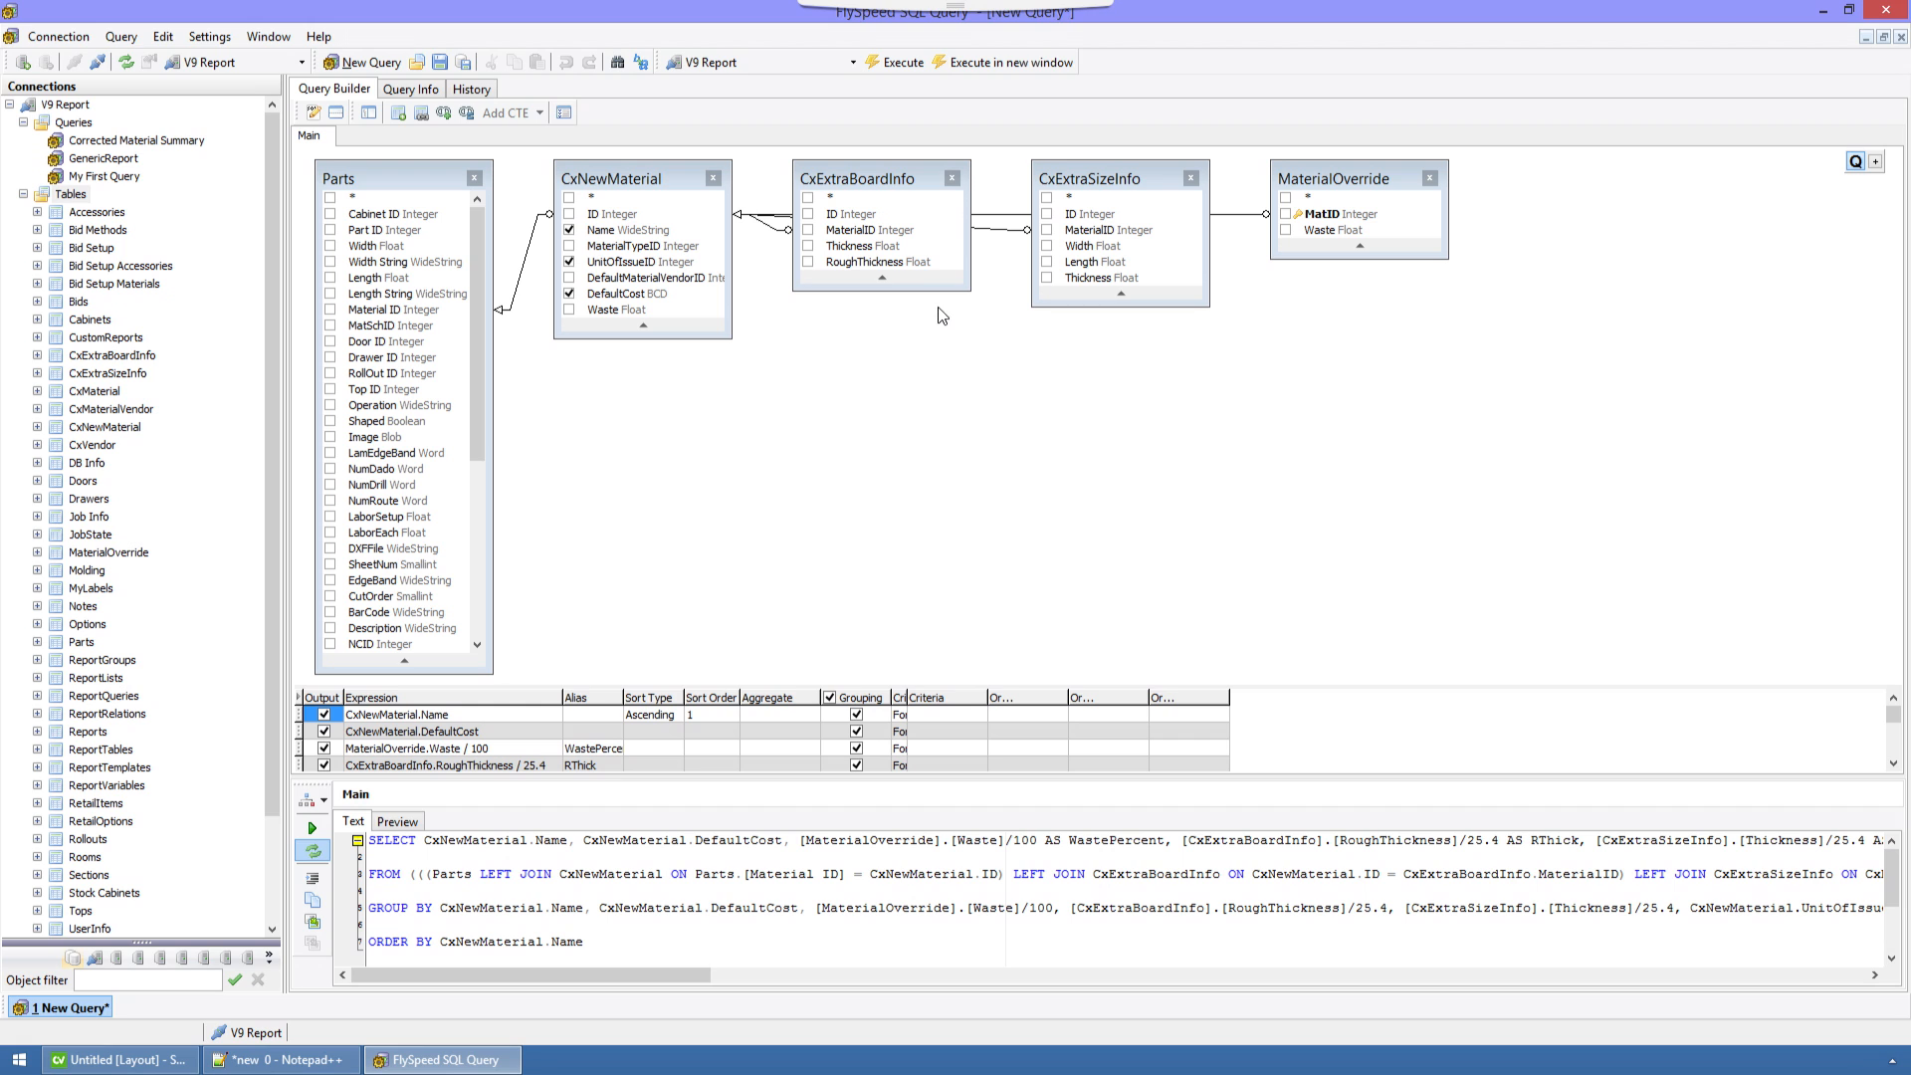
Rearrange the query diagram so MaterialOverride and CxExtraSizeInfo are stacked beneath CxExtraBoardInfo.
drag(1150, 183, 913, 405)
drag(1318, 179, 1019, 314)
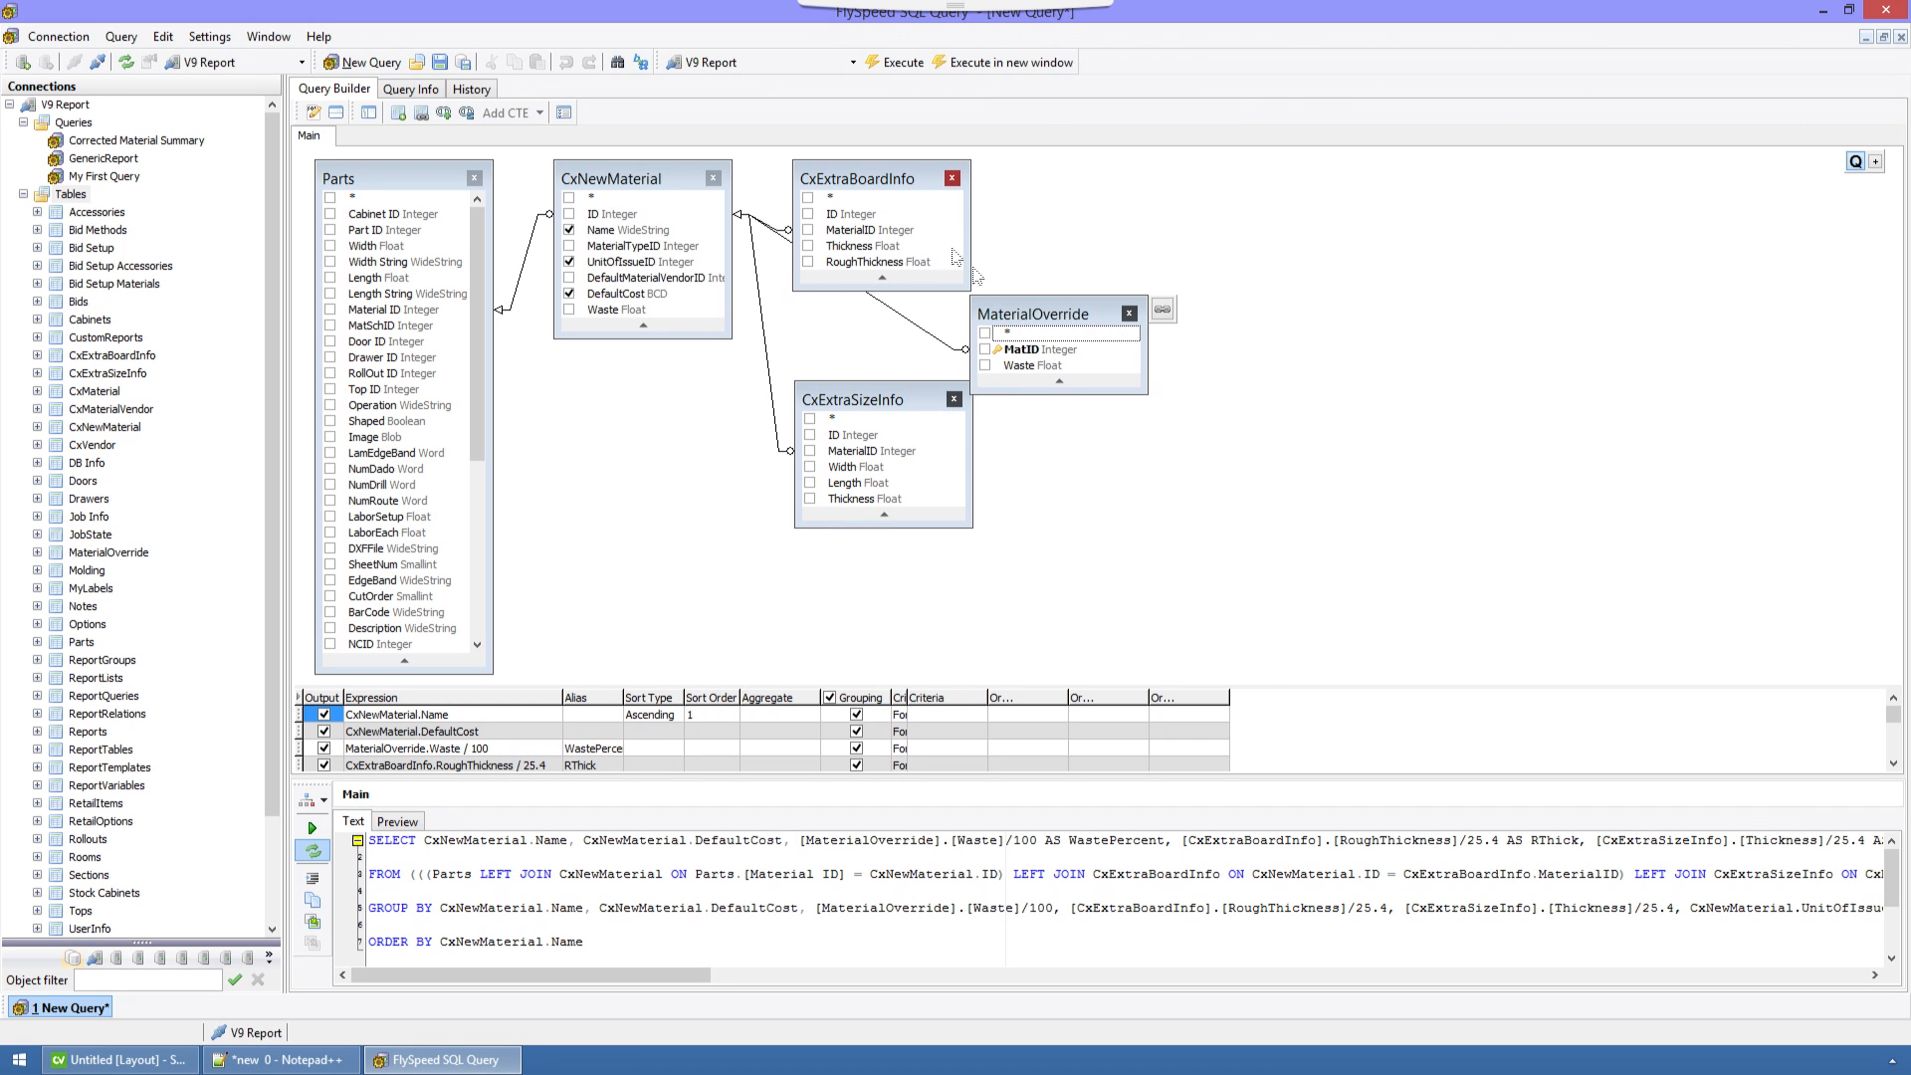
drag(866, 403, 874, 475)
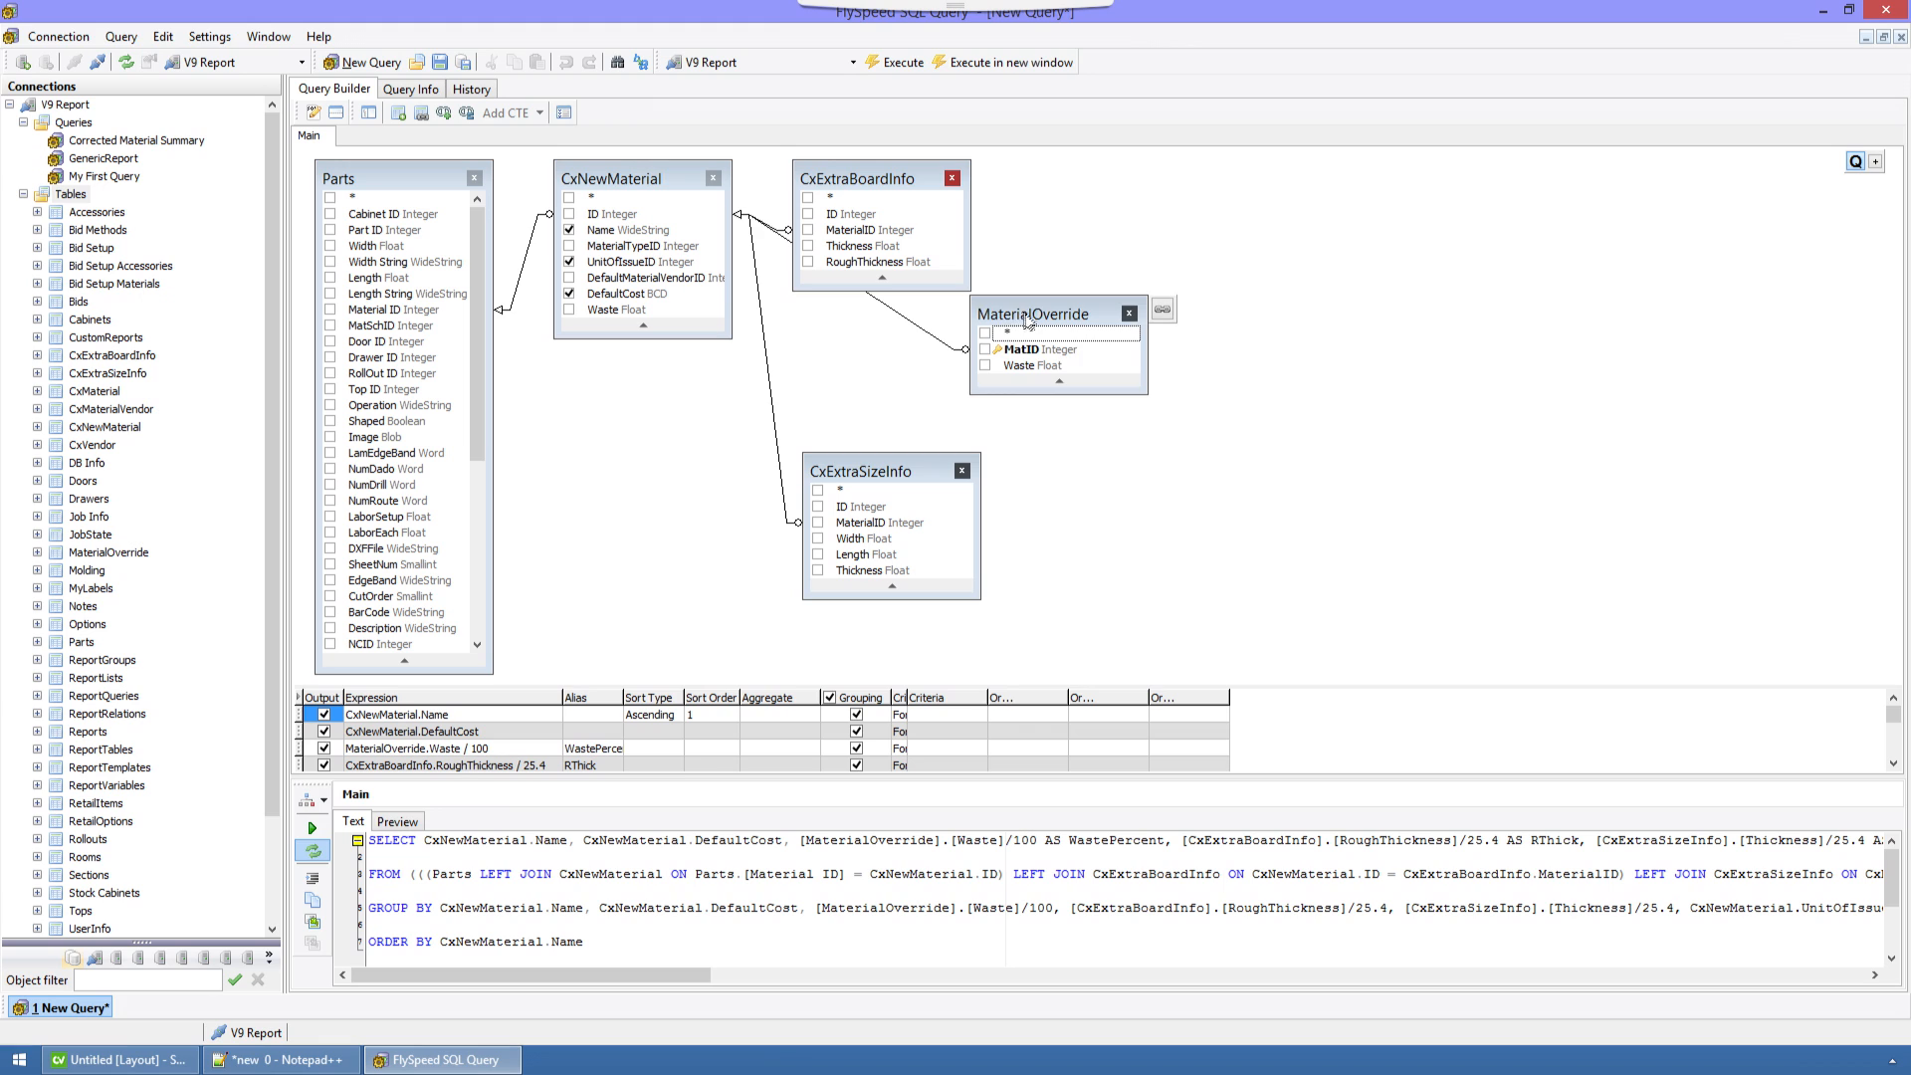
drag(1027, 322, 882, 345)
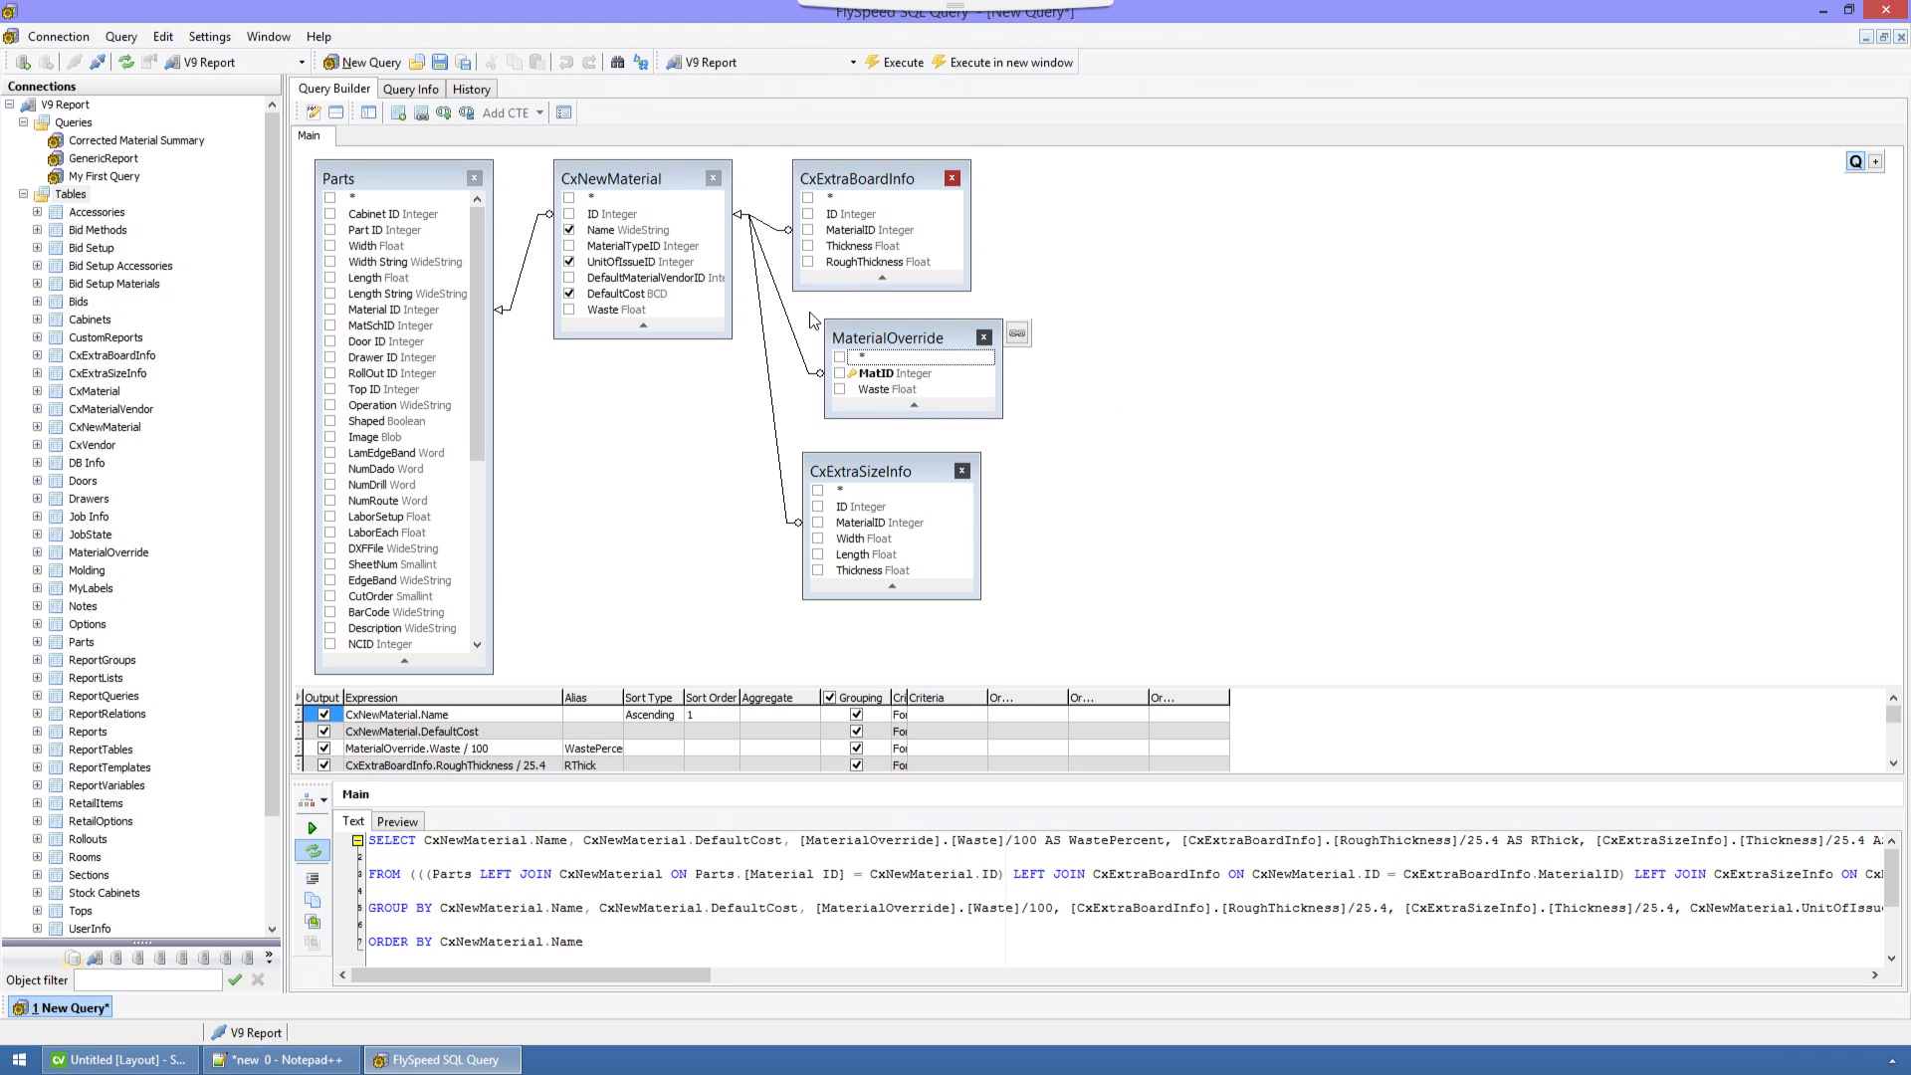
click(839, 265)
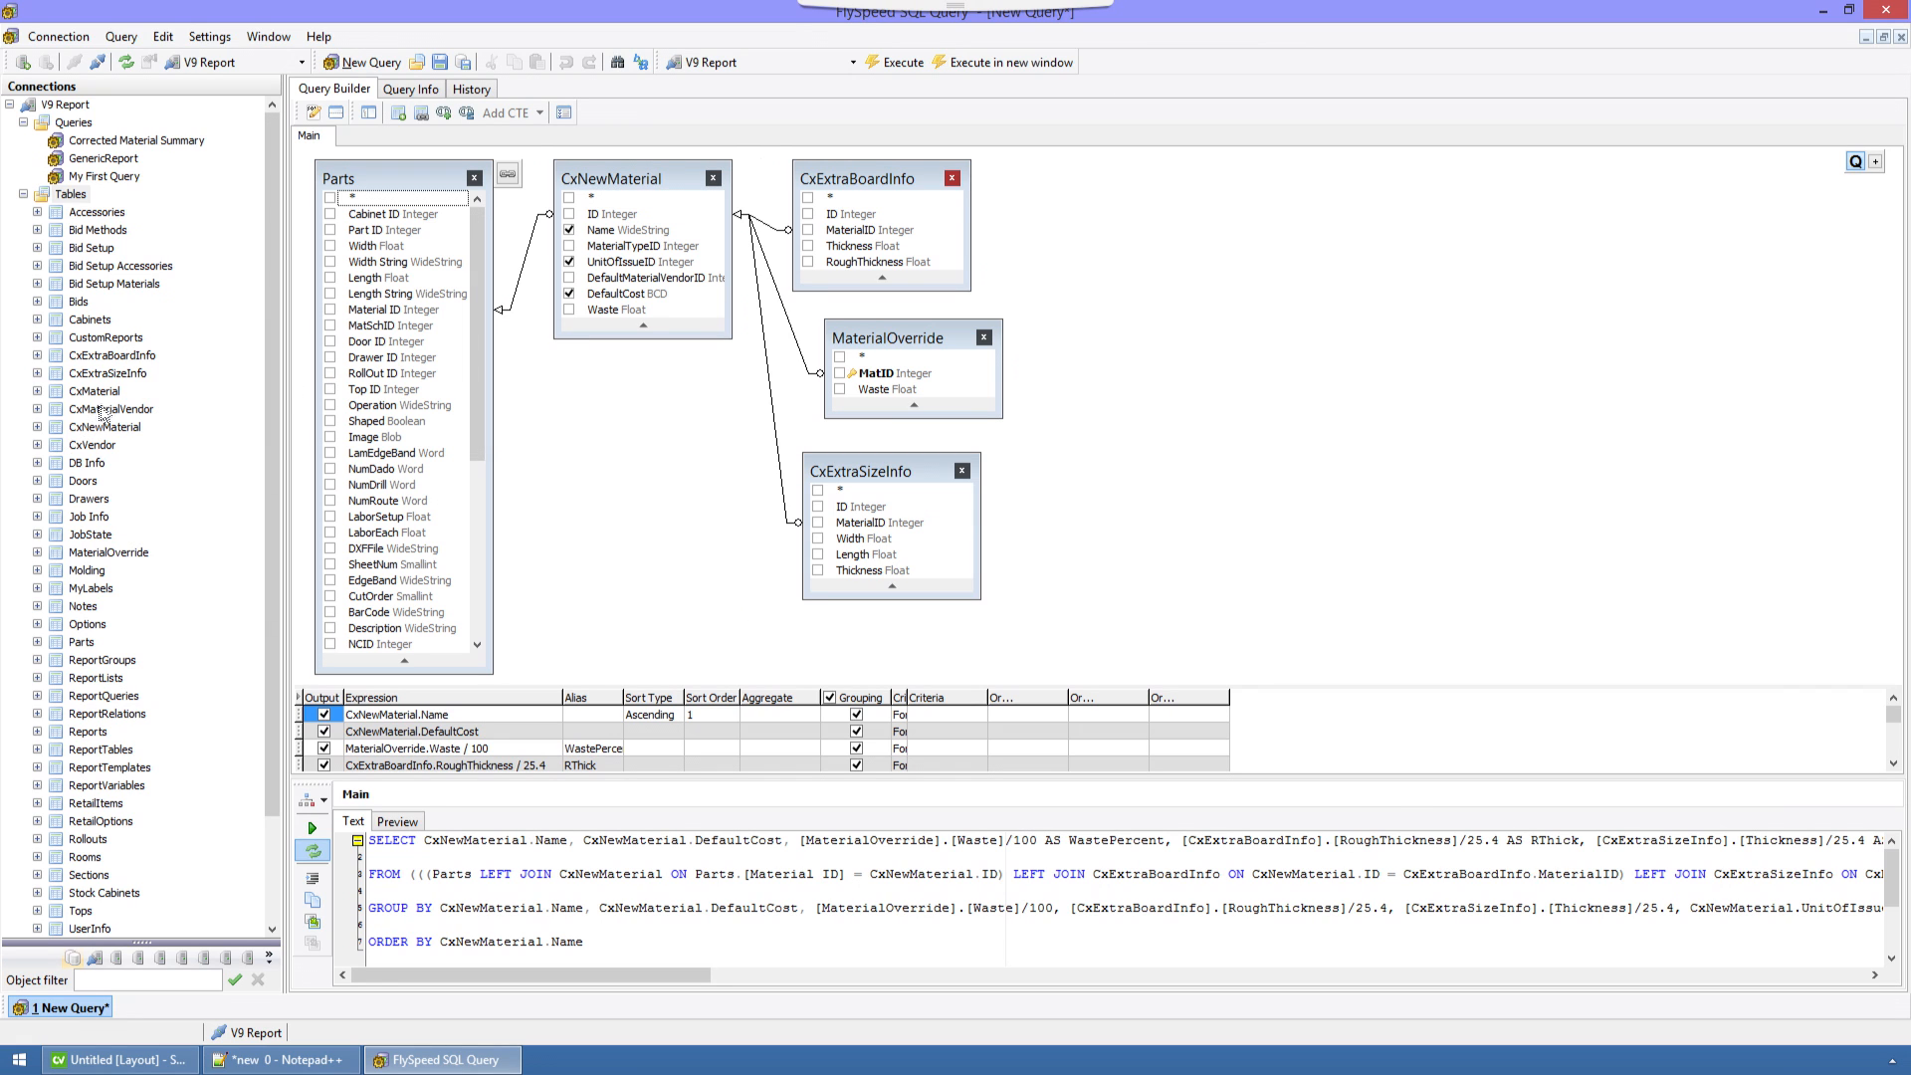
Add the CxMaterialVendor table to the query and join CxNewMaterial's DefaultMaterialVendorID to its ID field.
drag(109, 409, 1119, 372)
click(612, 214)
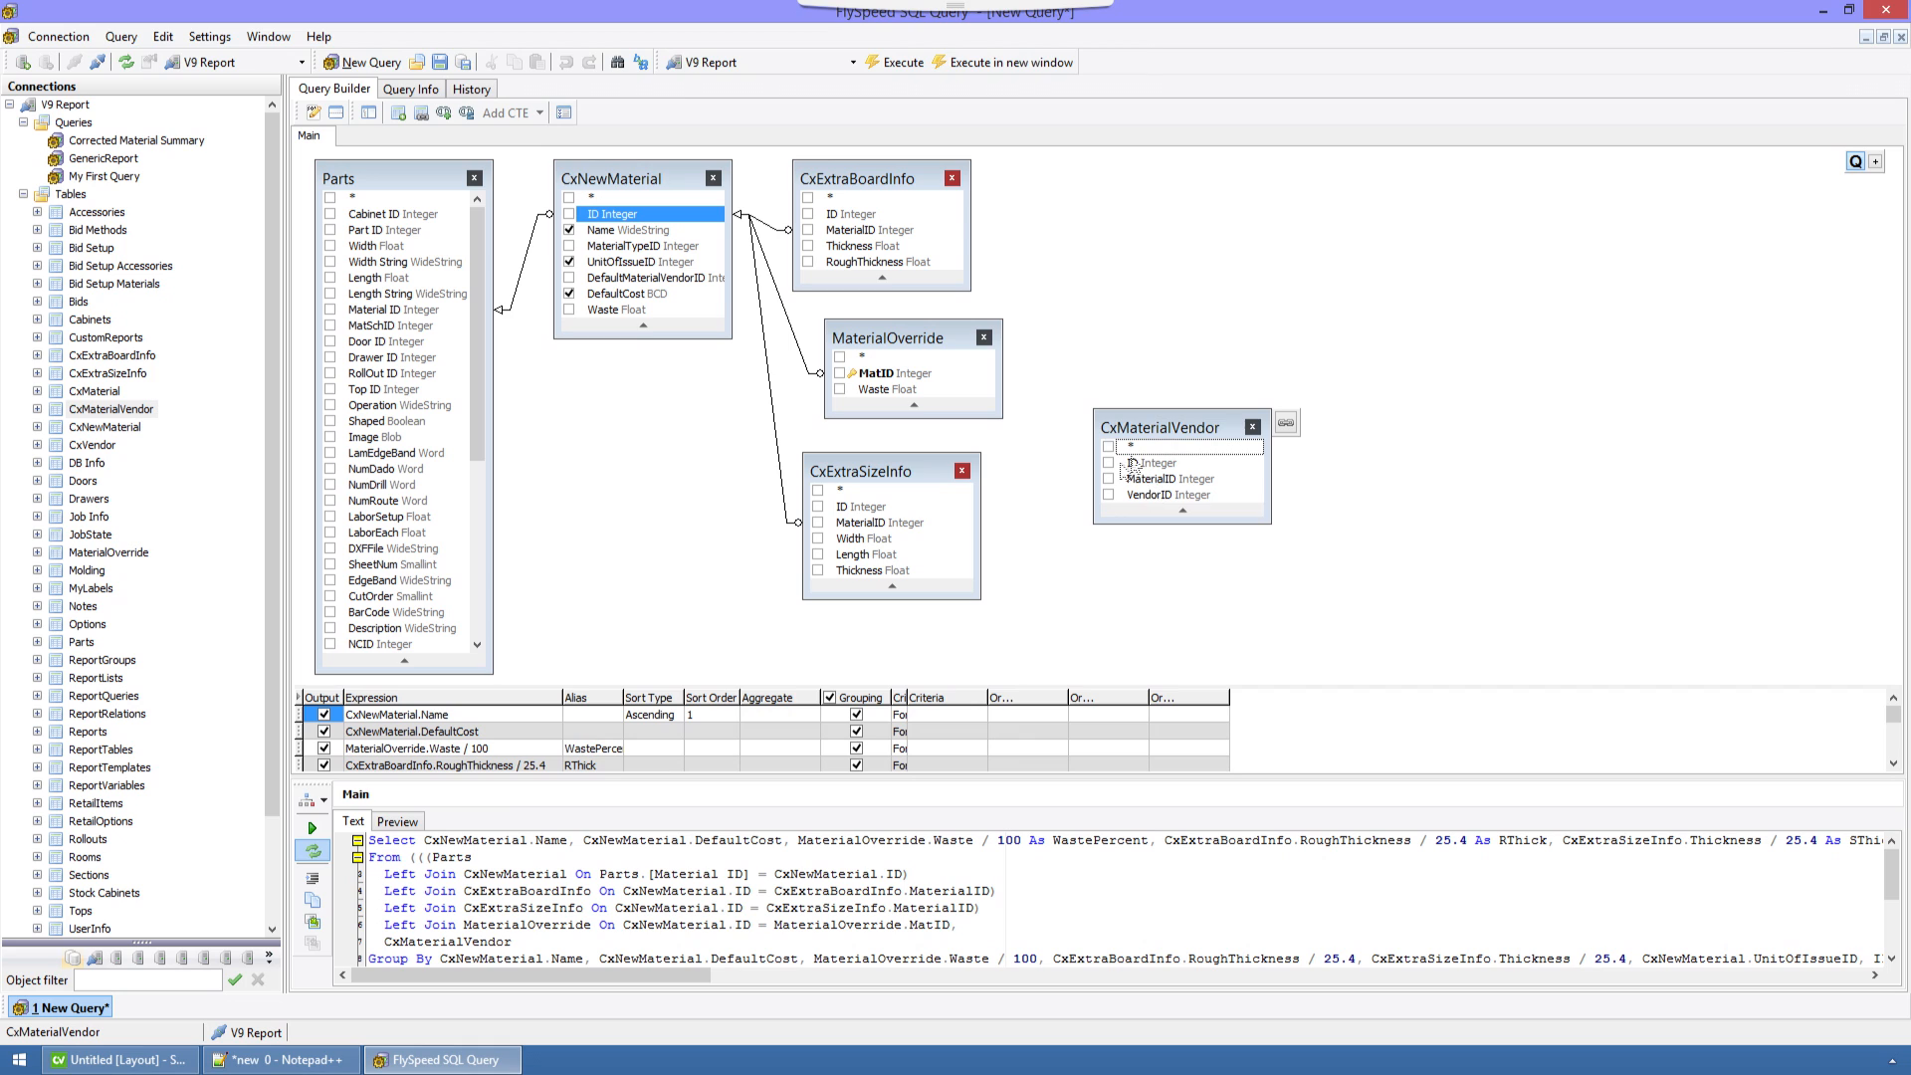
drag(1168, 522, 1168, 567)
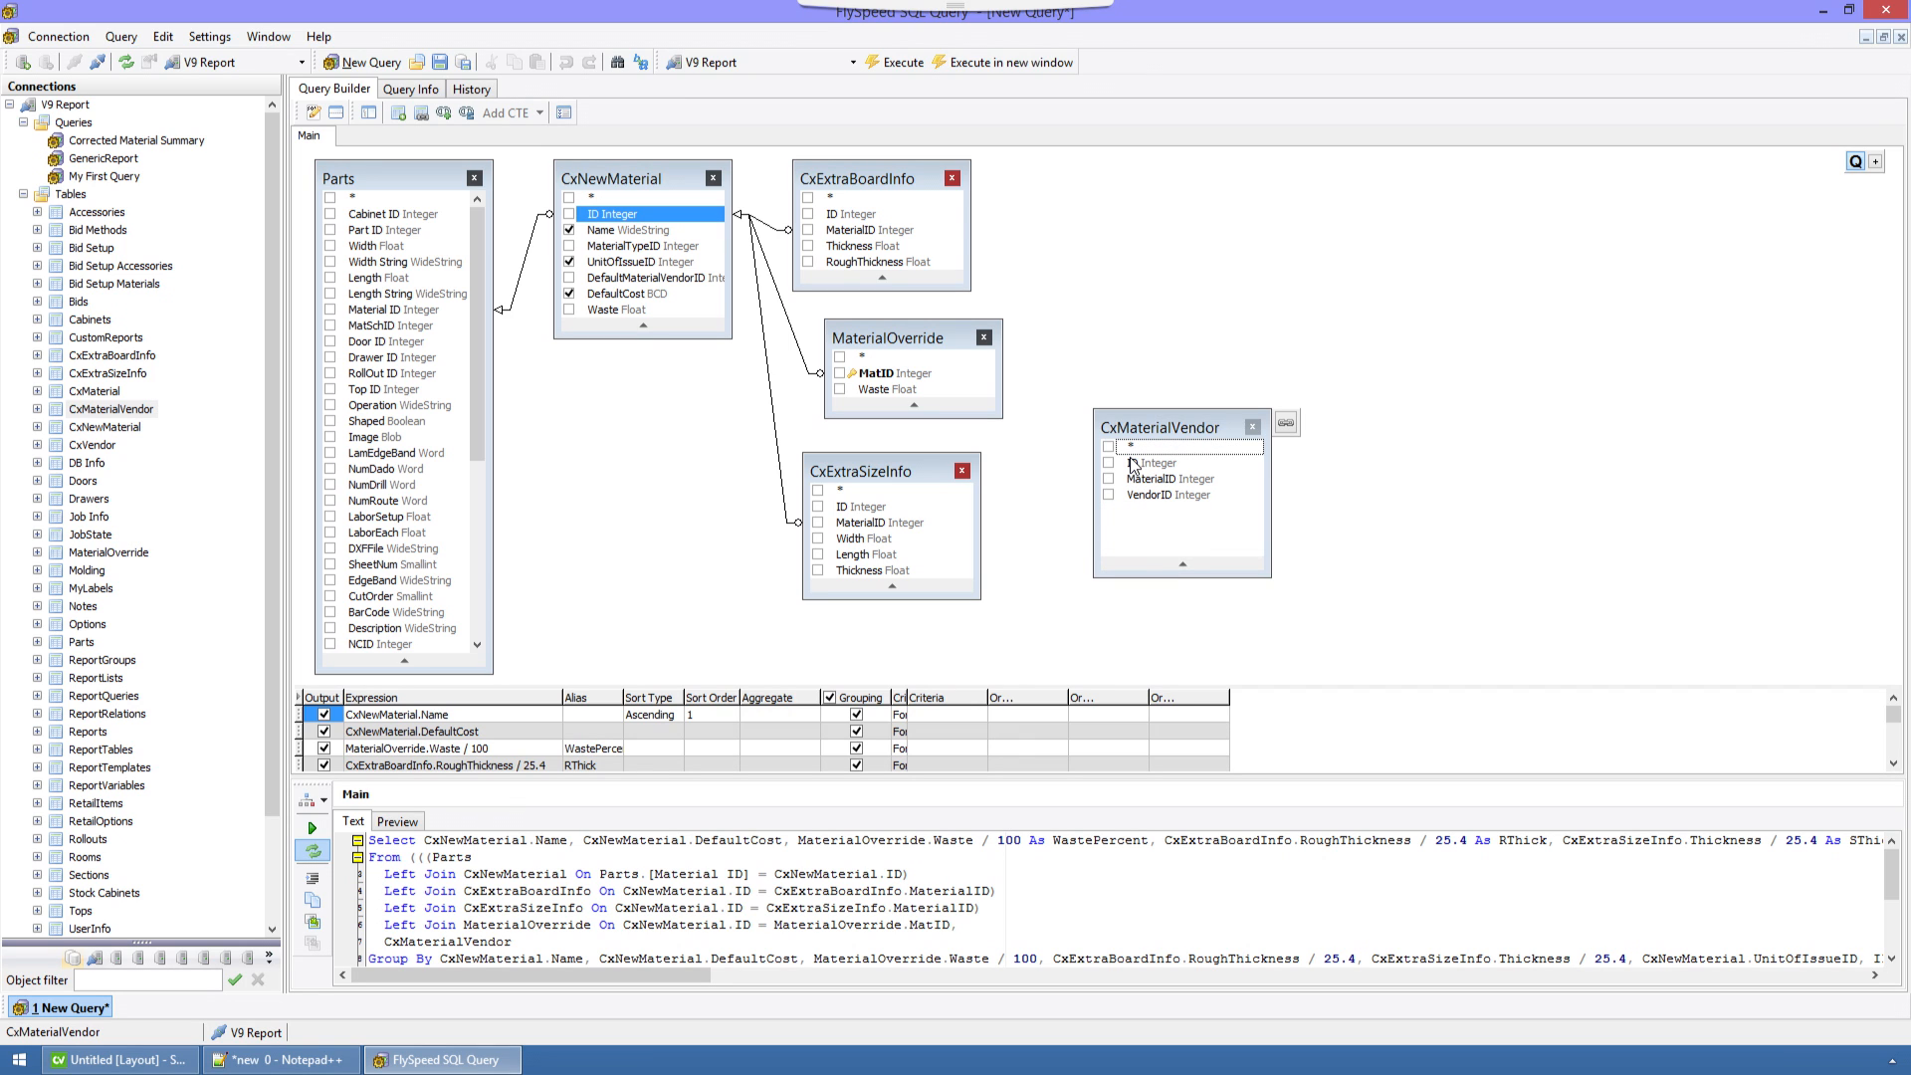
drag(623, 278, 1140, 467)
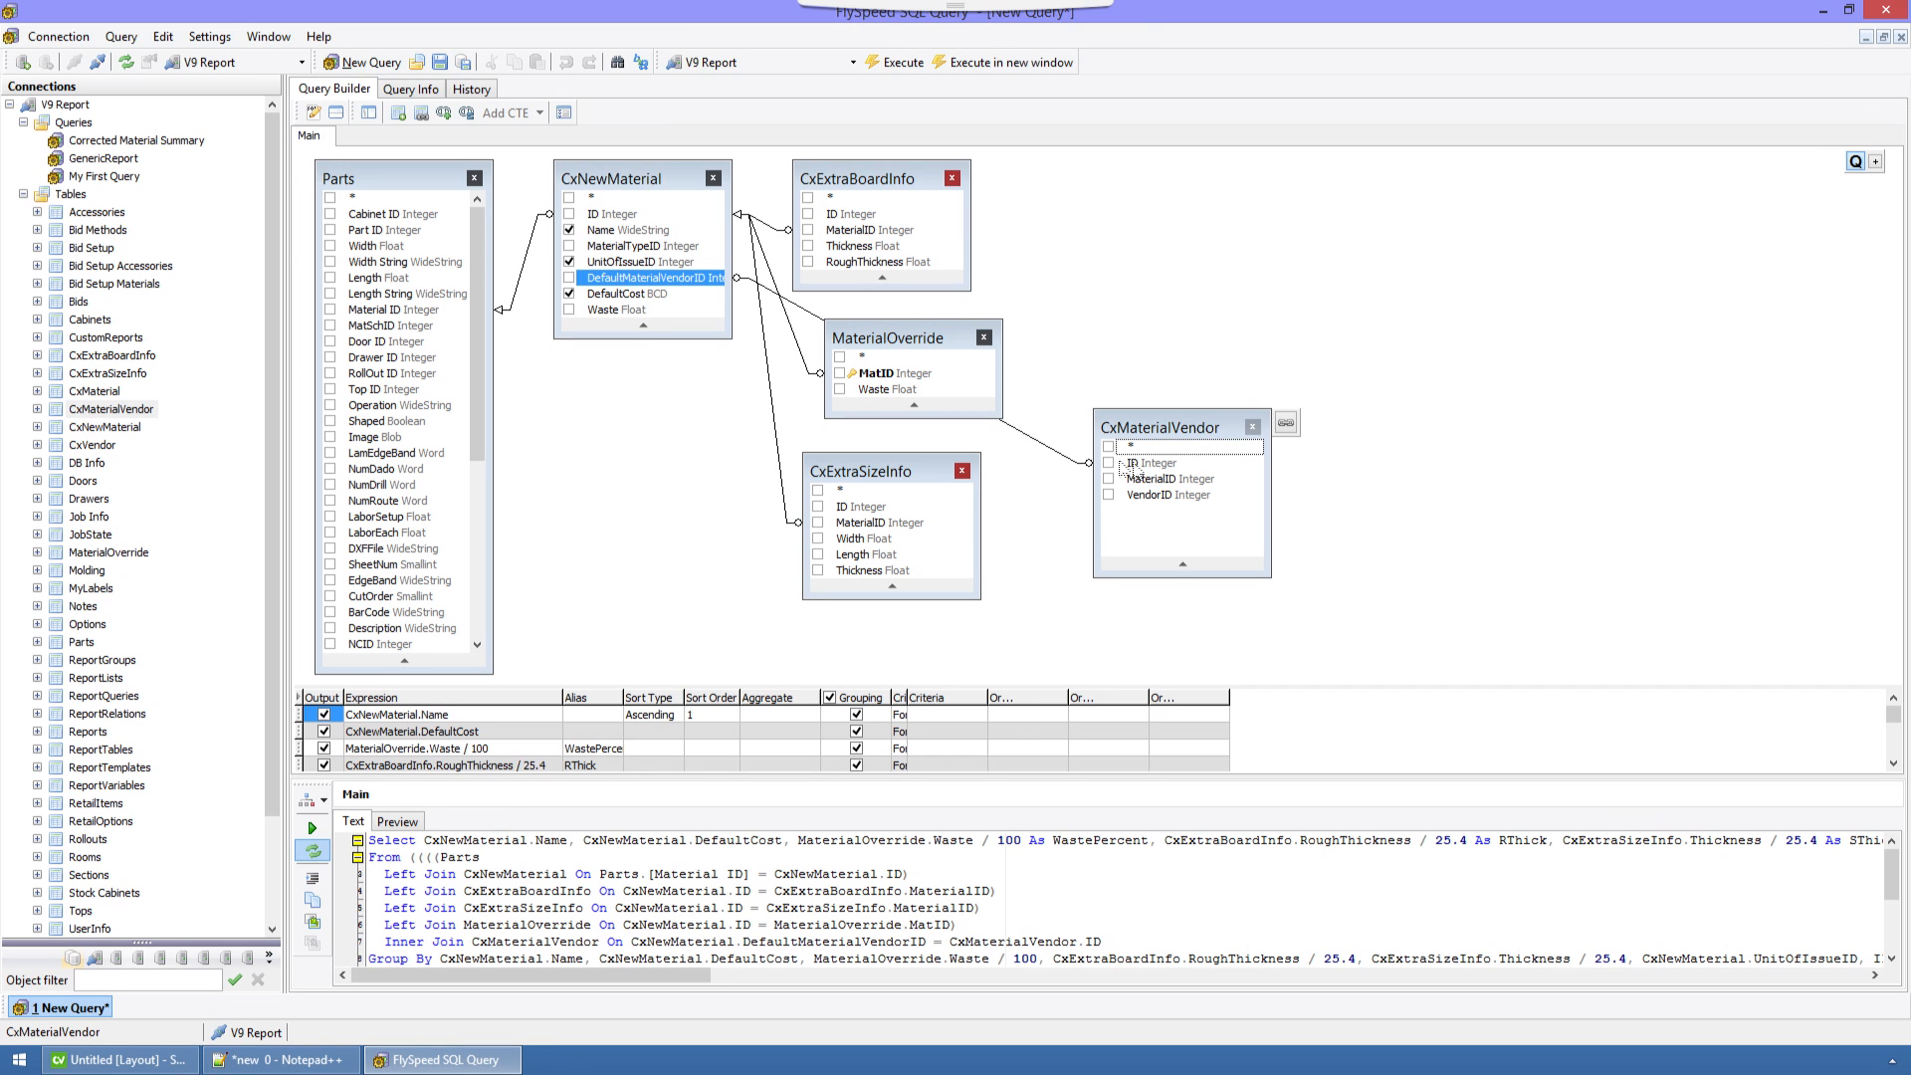
Set the link between CxNewMaterial and CxMaterialVendor to select all rows from CxNewMaterial.
right_click(1043, 445)
click(1081, 535)
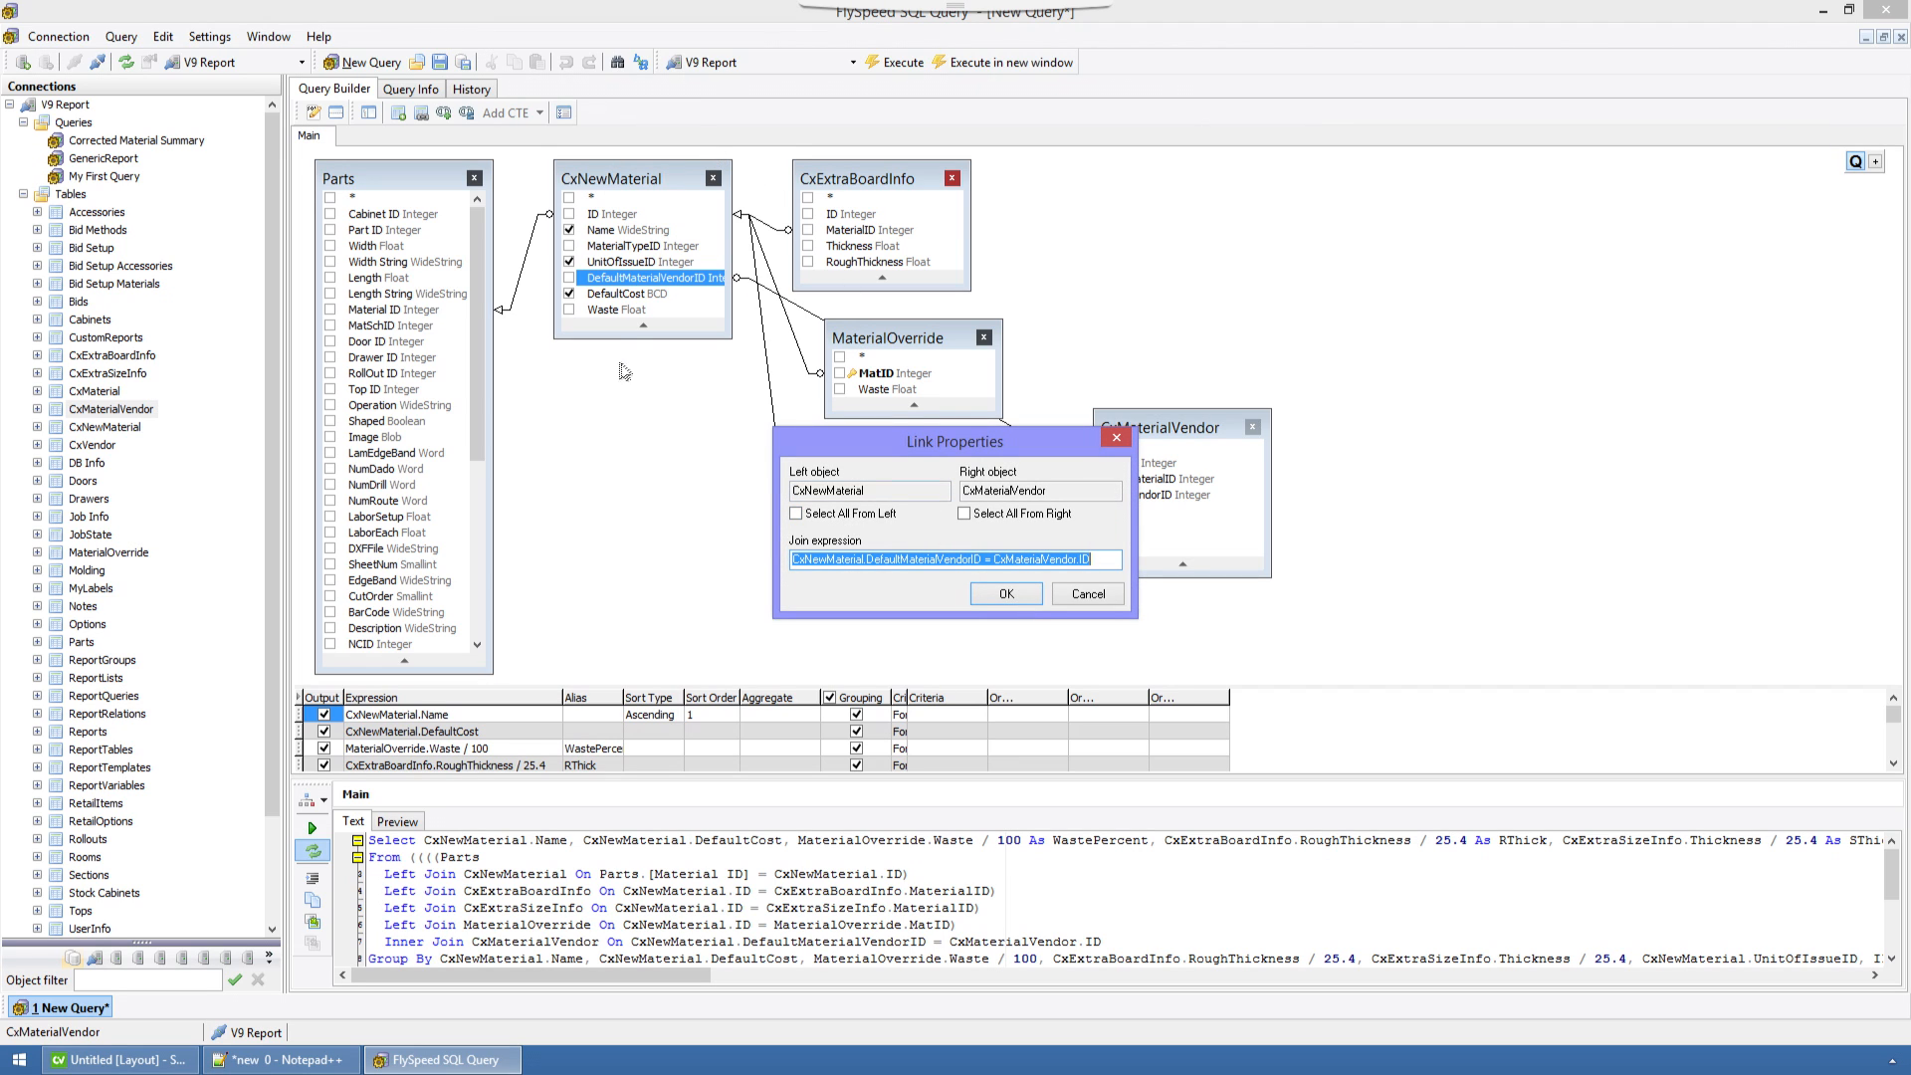
click(837, 514)
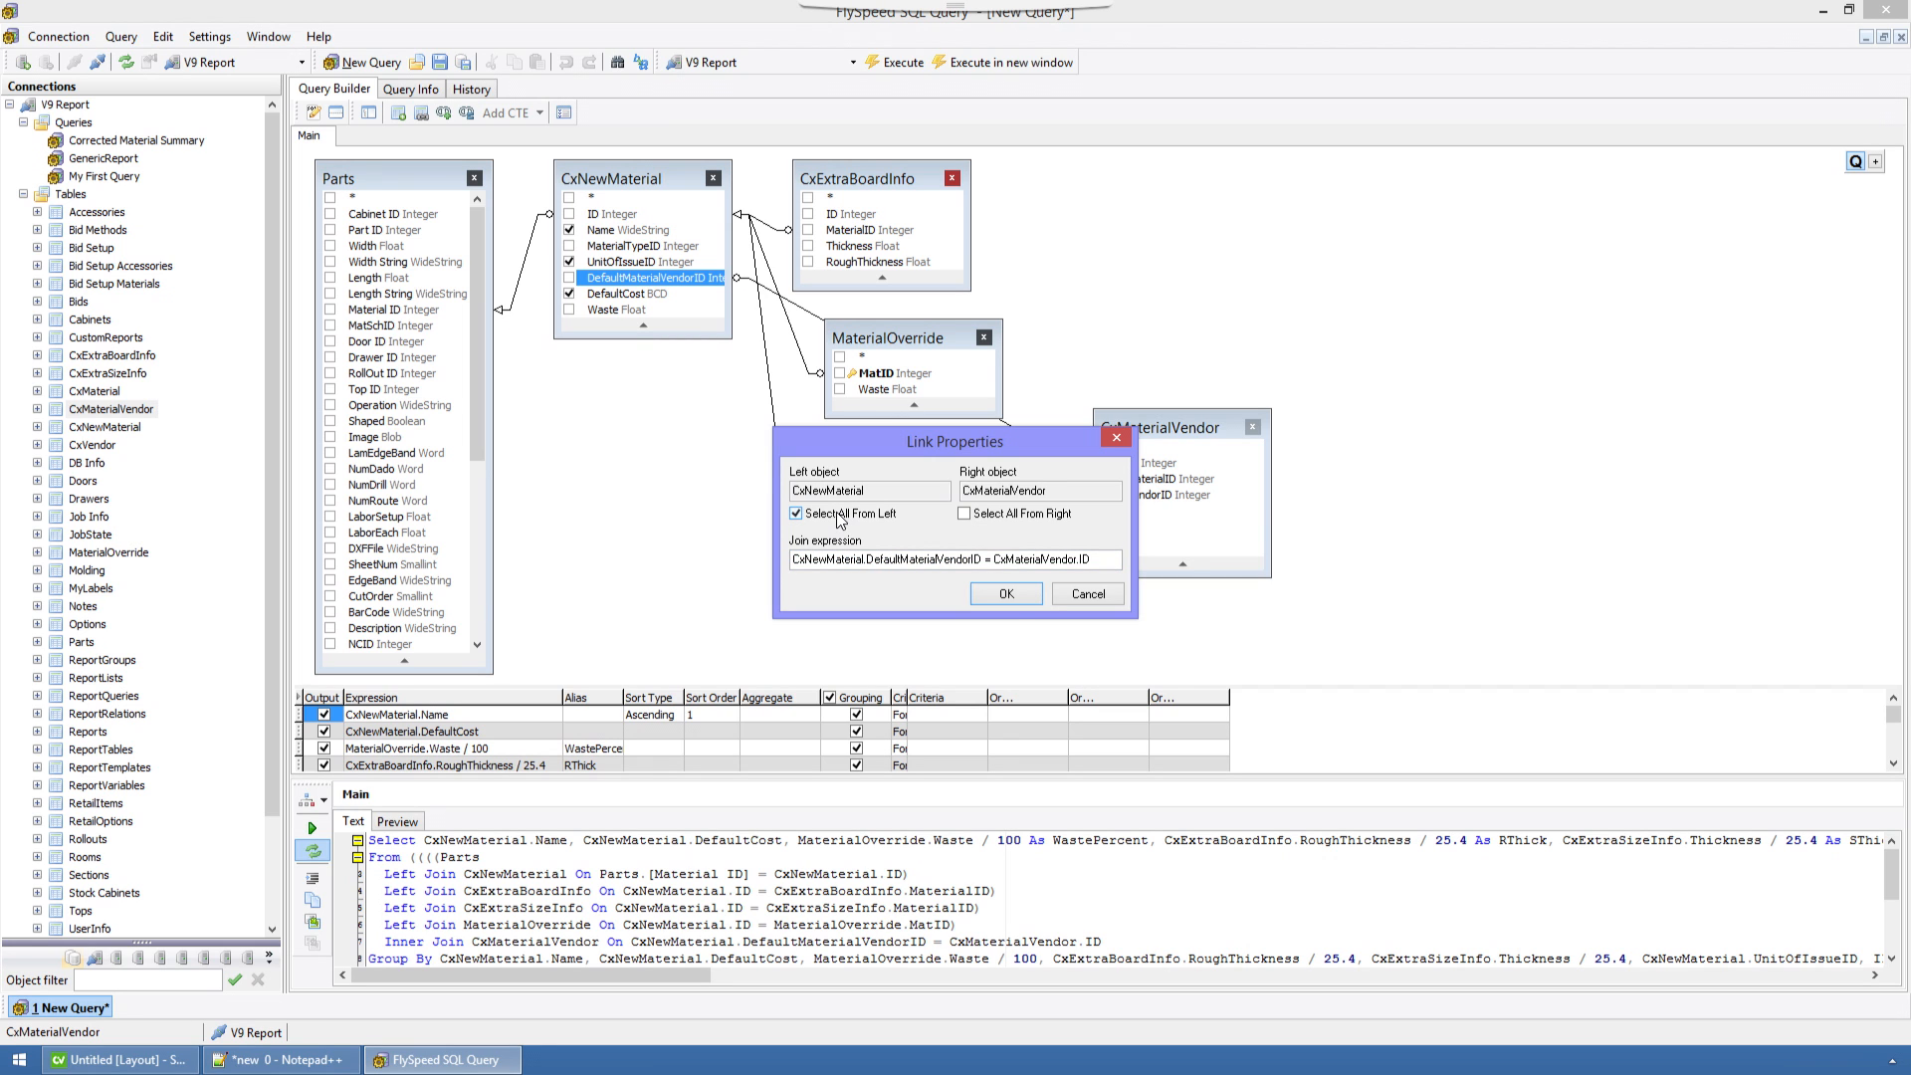
click(1008, 594)
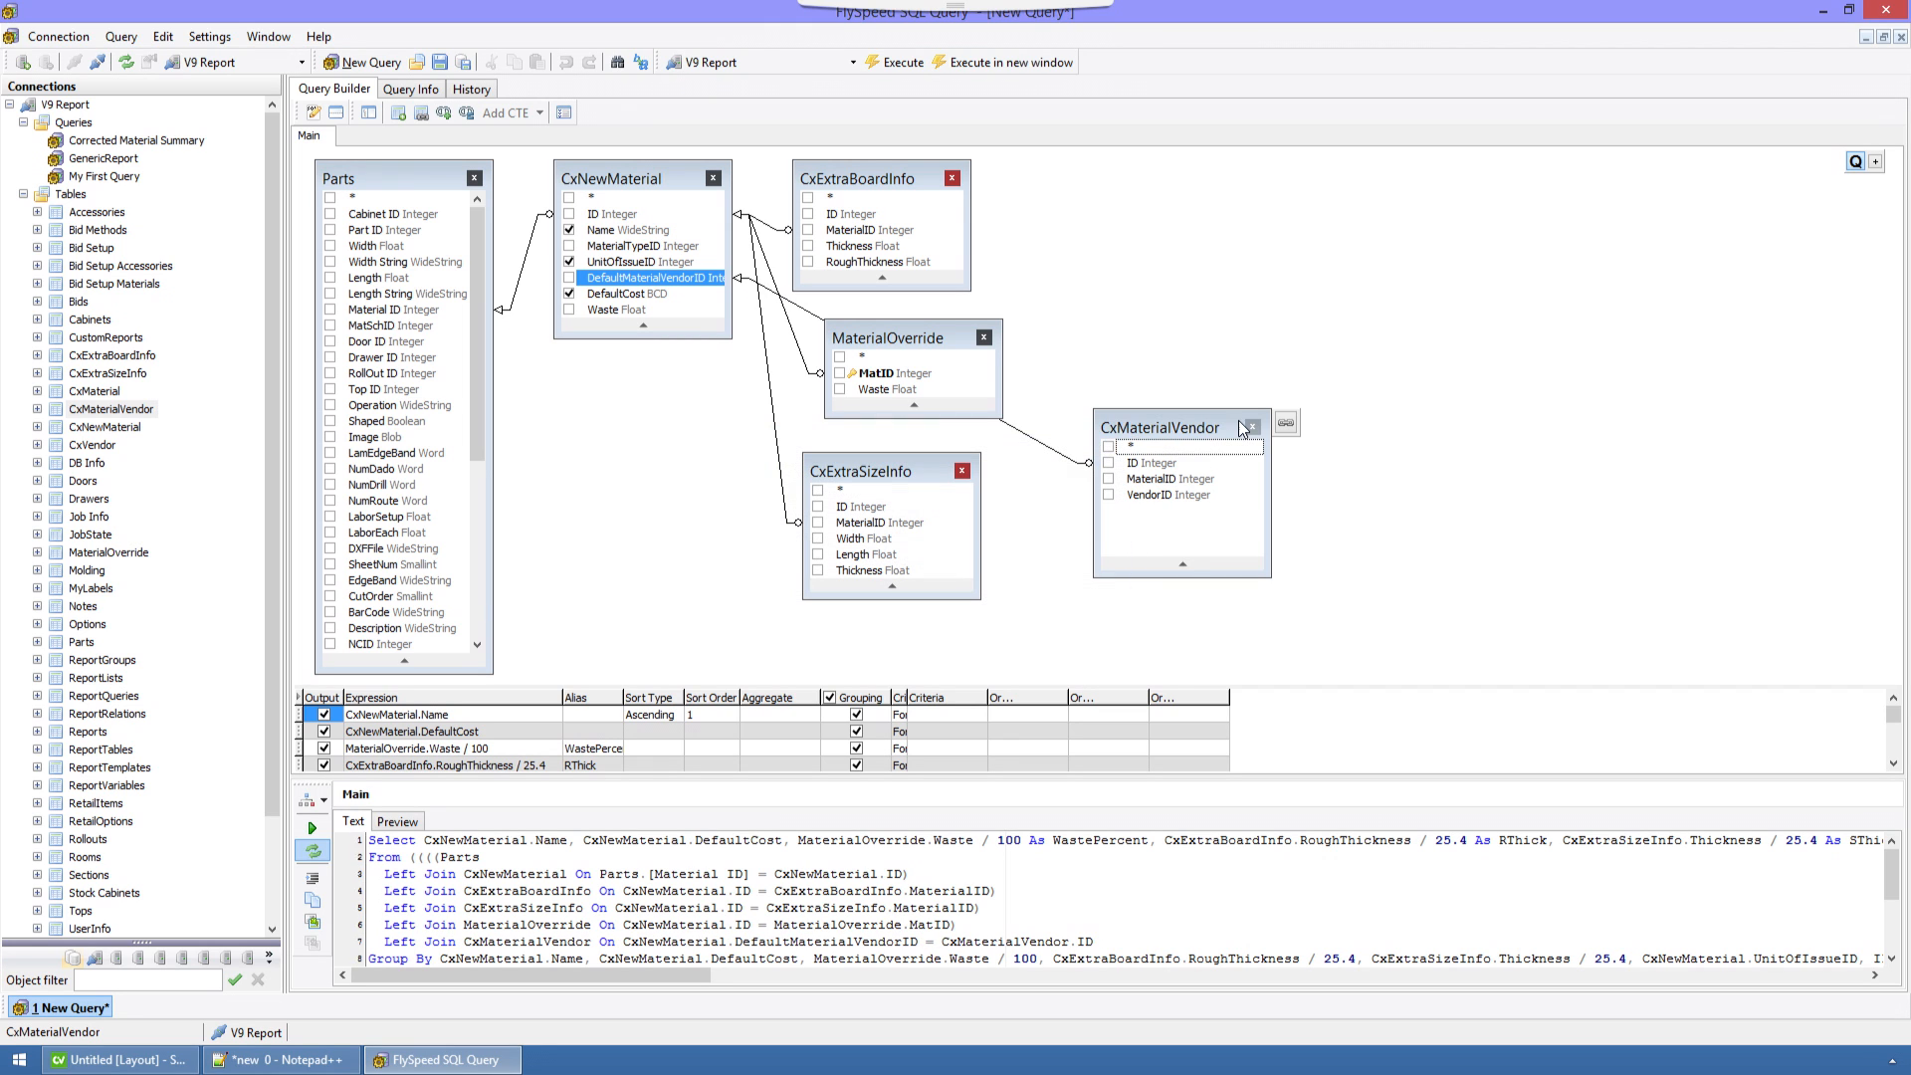
Move the CxMaterialVendor table beside CxExtraSizeInfo in the diagram and highlight its Left Join clause in the SQL.
drag(1208, 428, 1163, 461)
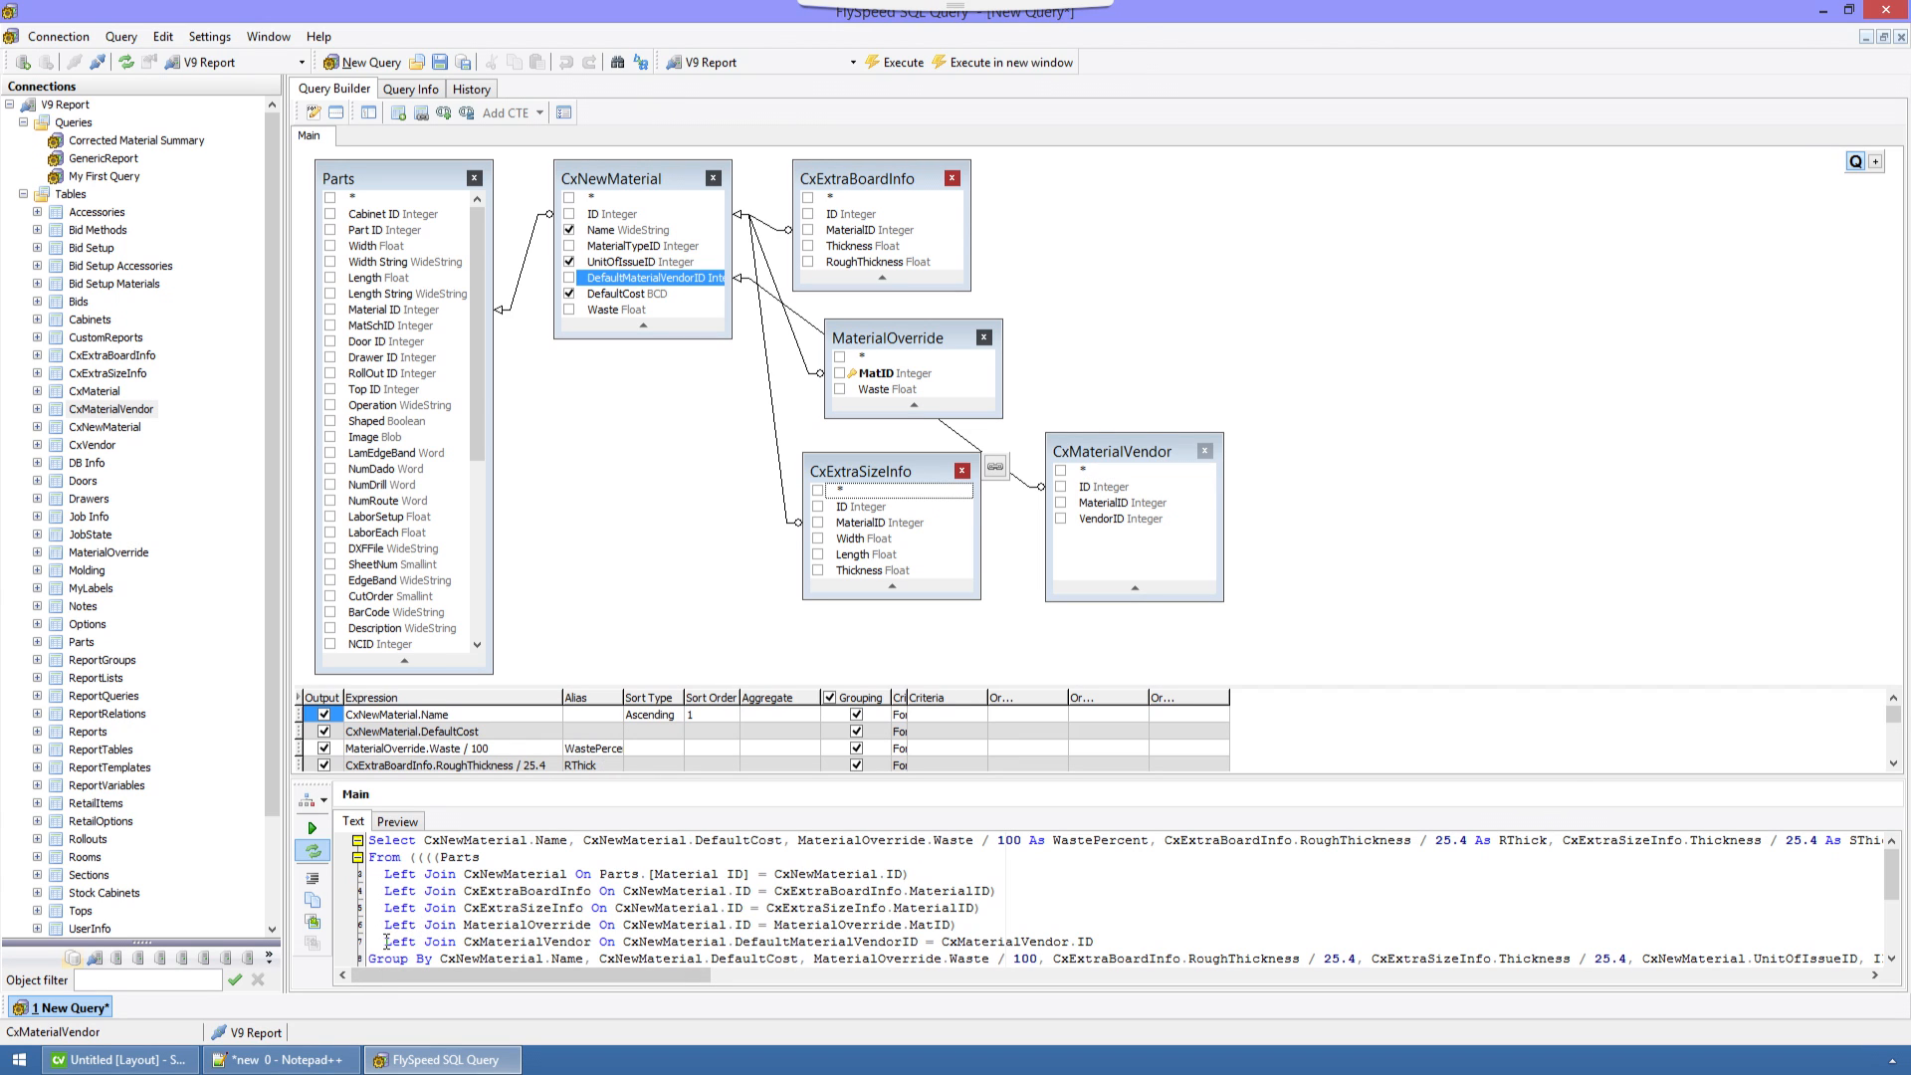
drag(386, 941, 452, 942)
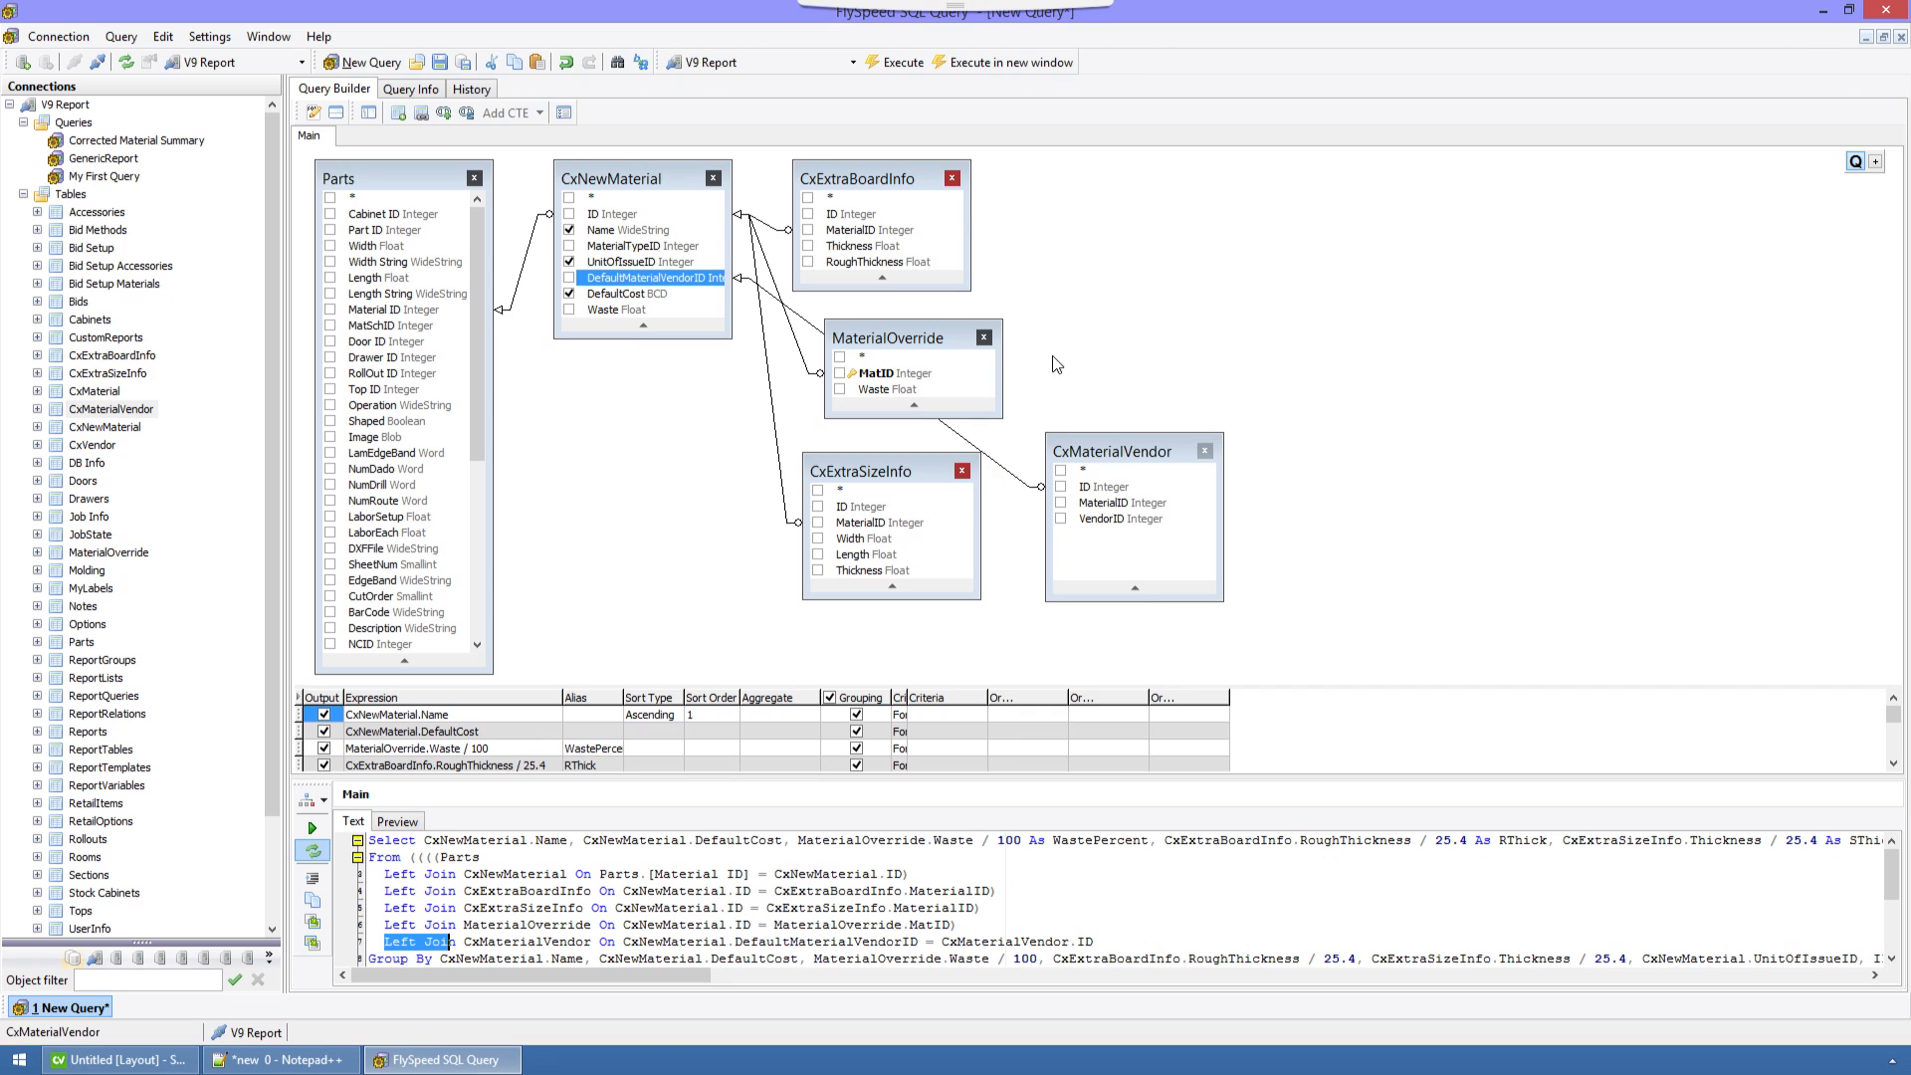
drag(1127, 454, 1153, 452)
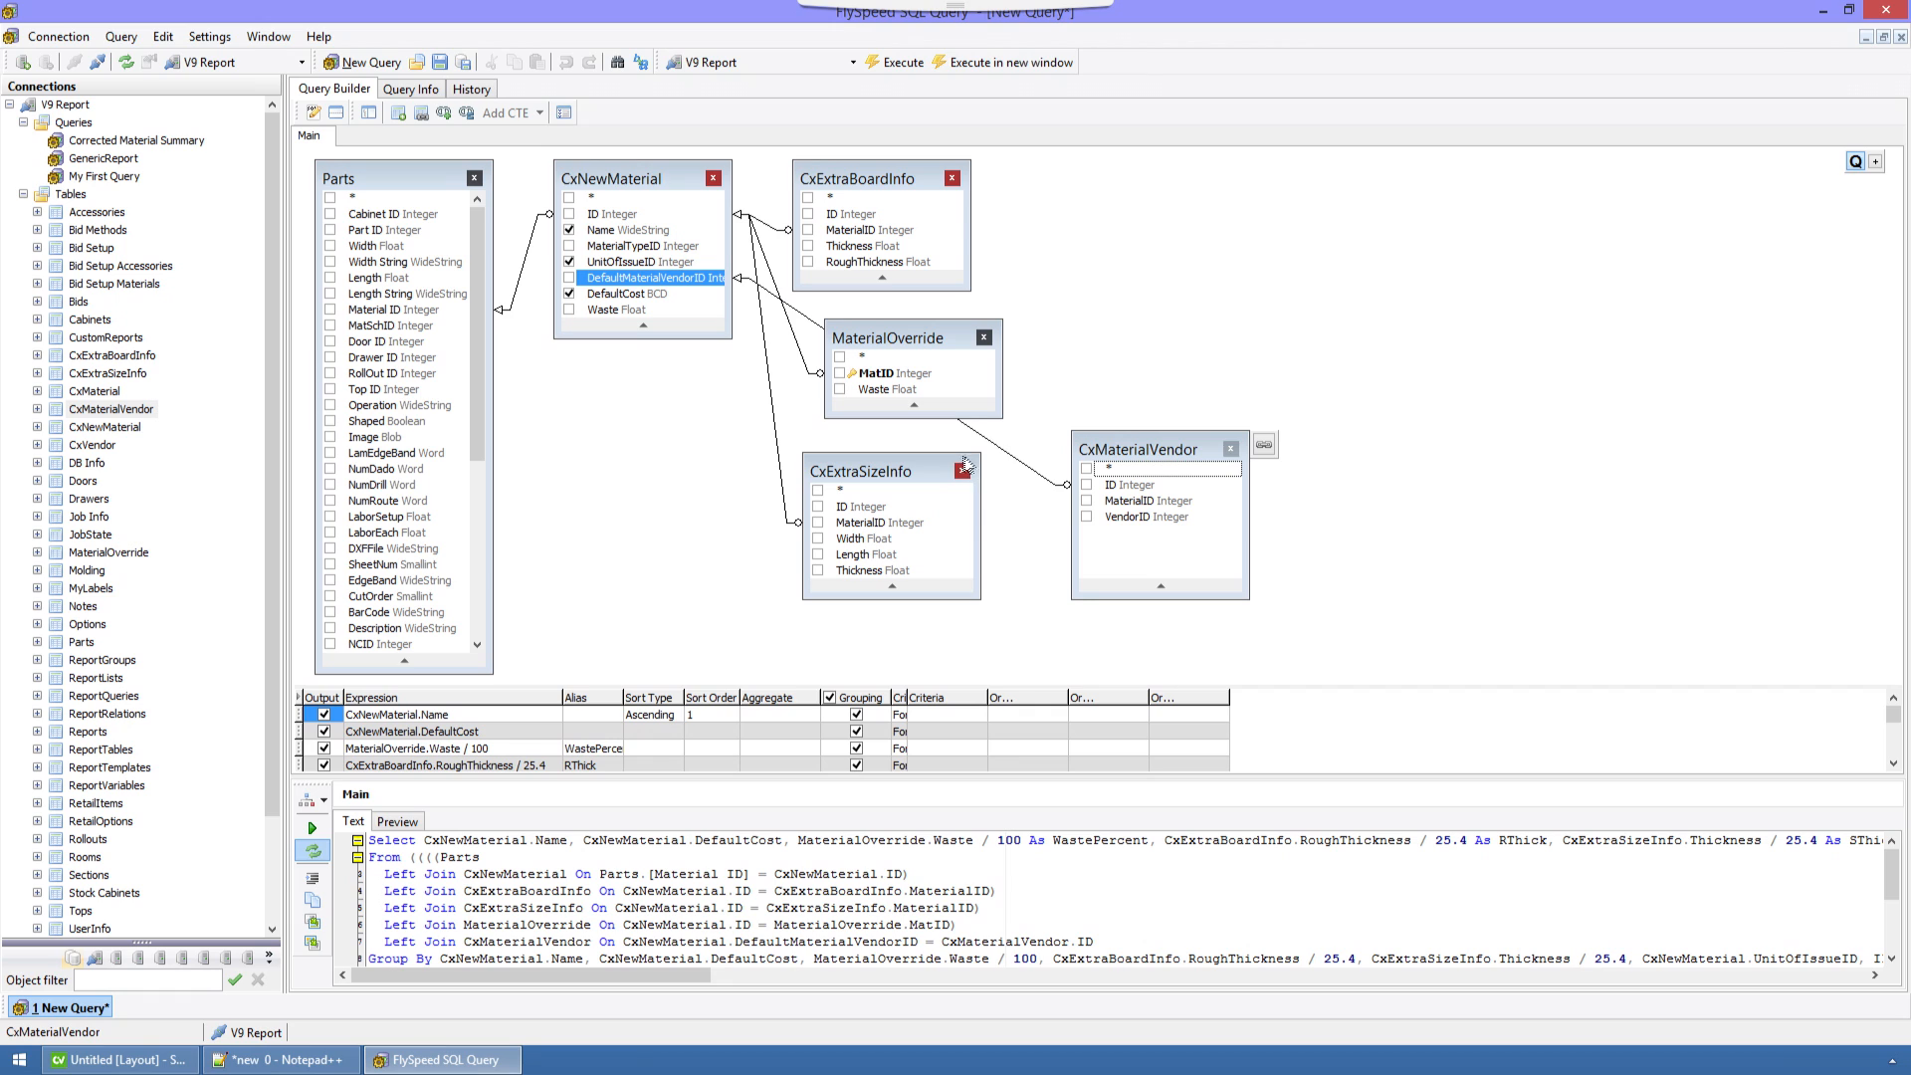
drag(1151, 454, 1137, 461)
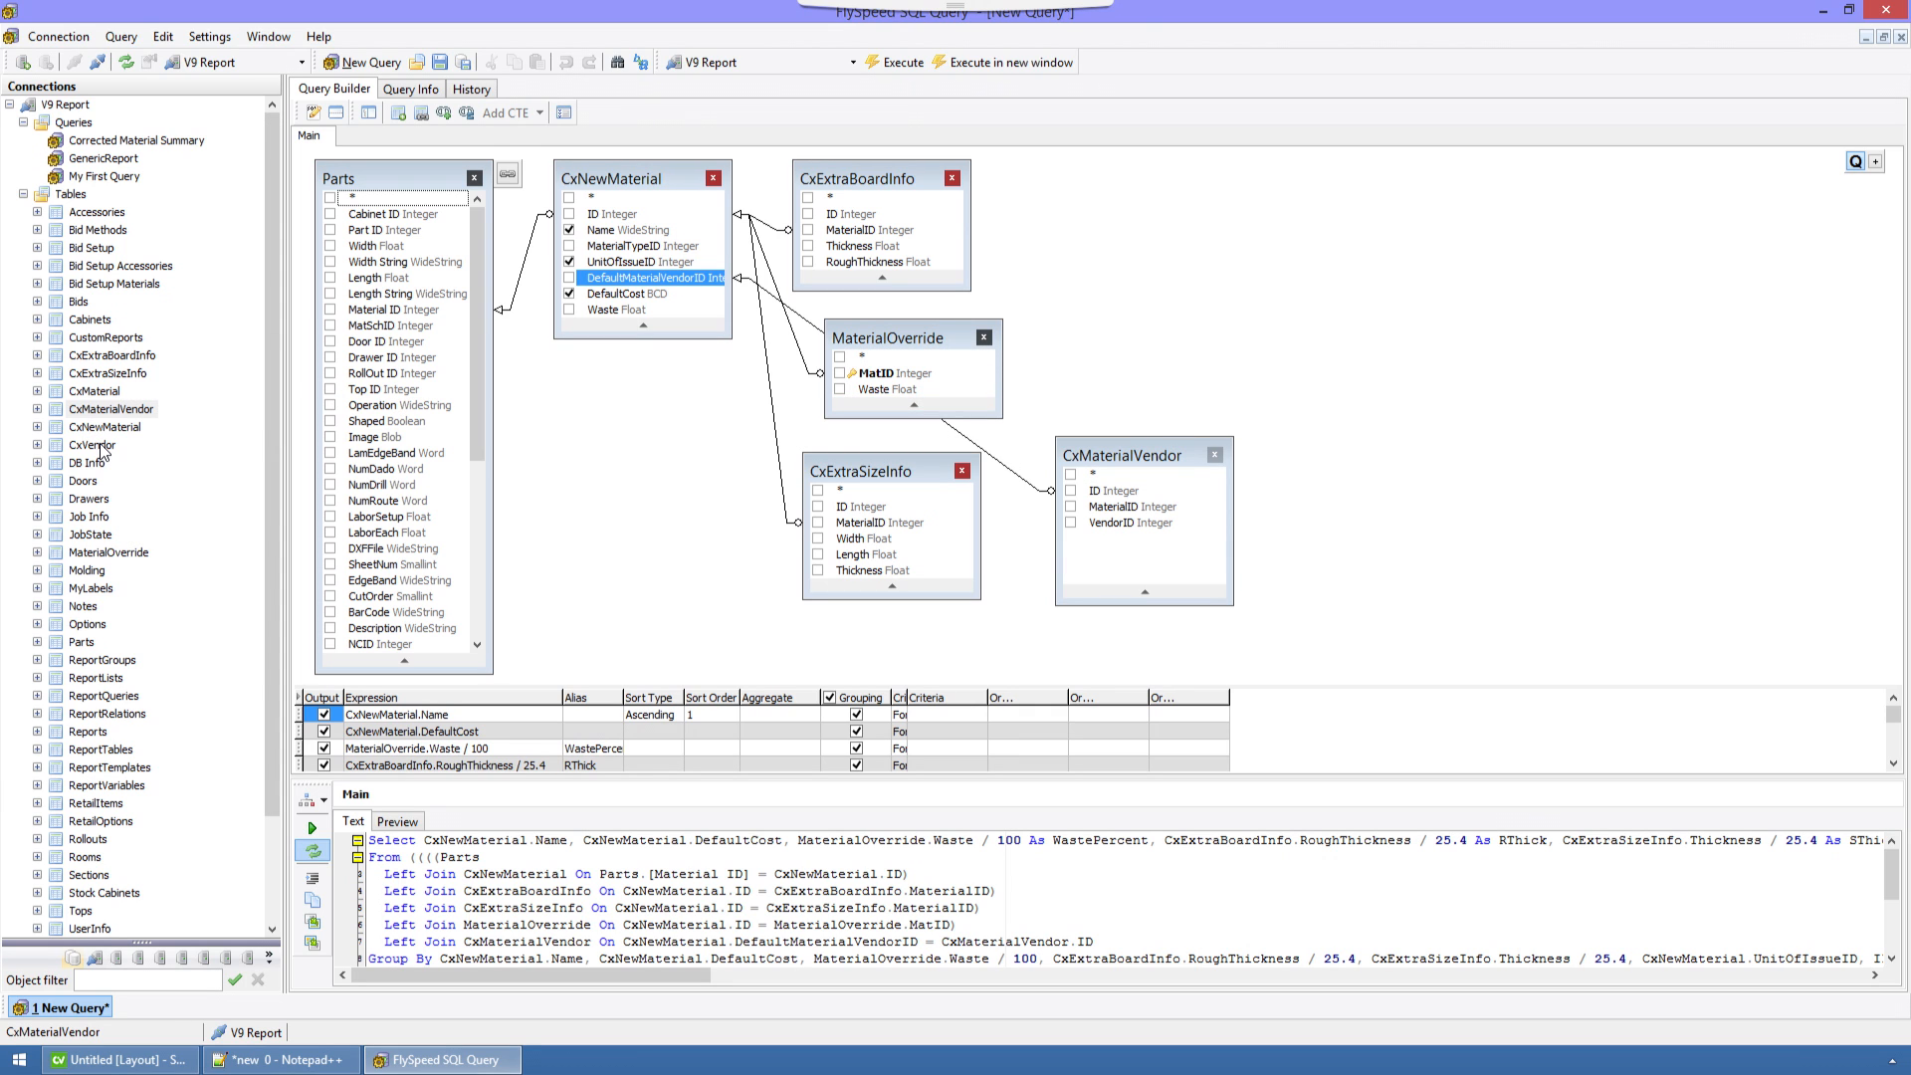
Add the CxVendor table and join CxMaterialVendor's VendorID to its ID, selecting all rows from CxMaterialVendor.
drag(92, 445, 1386, 471)
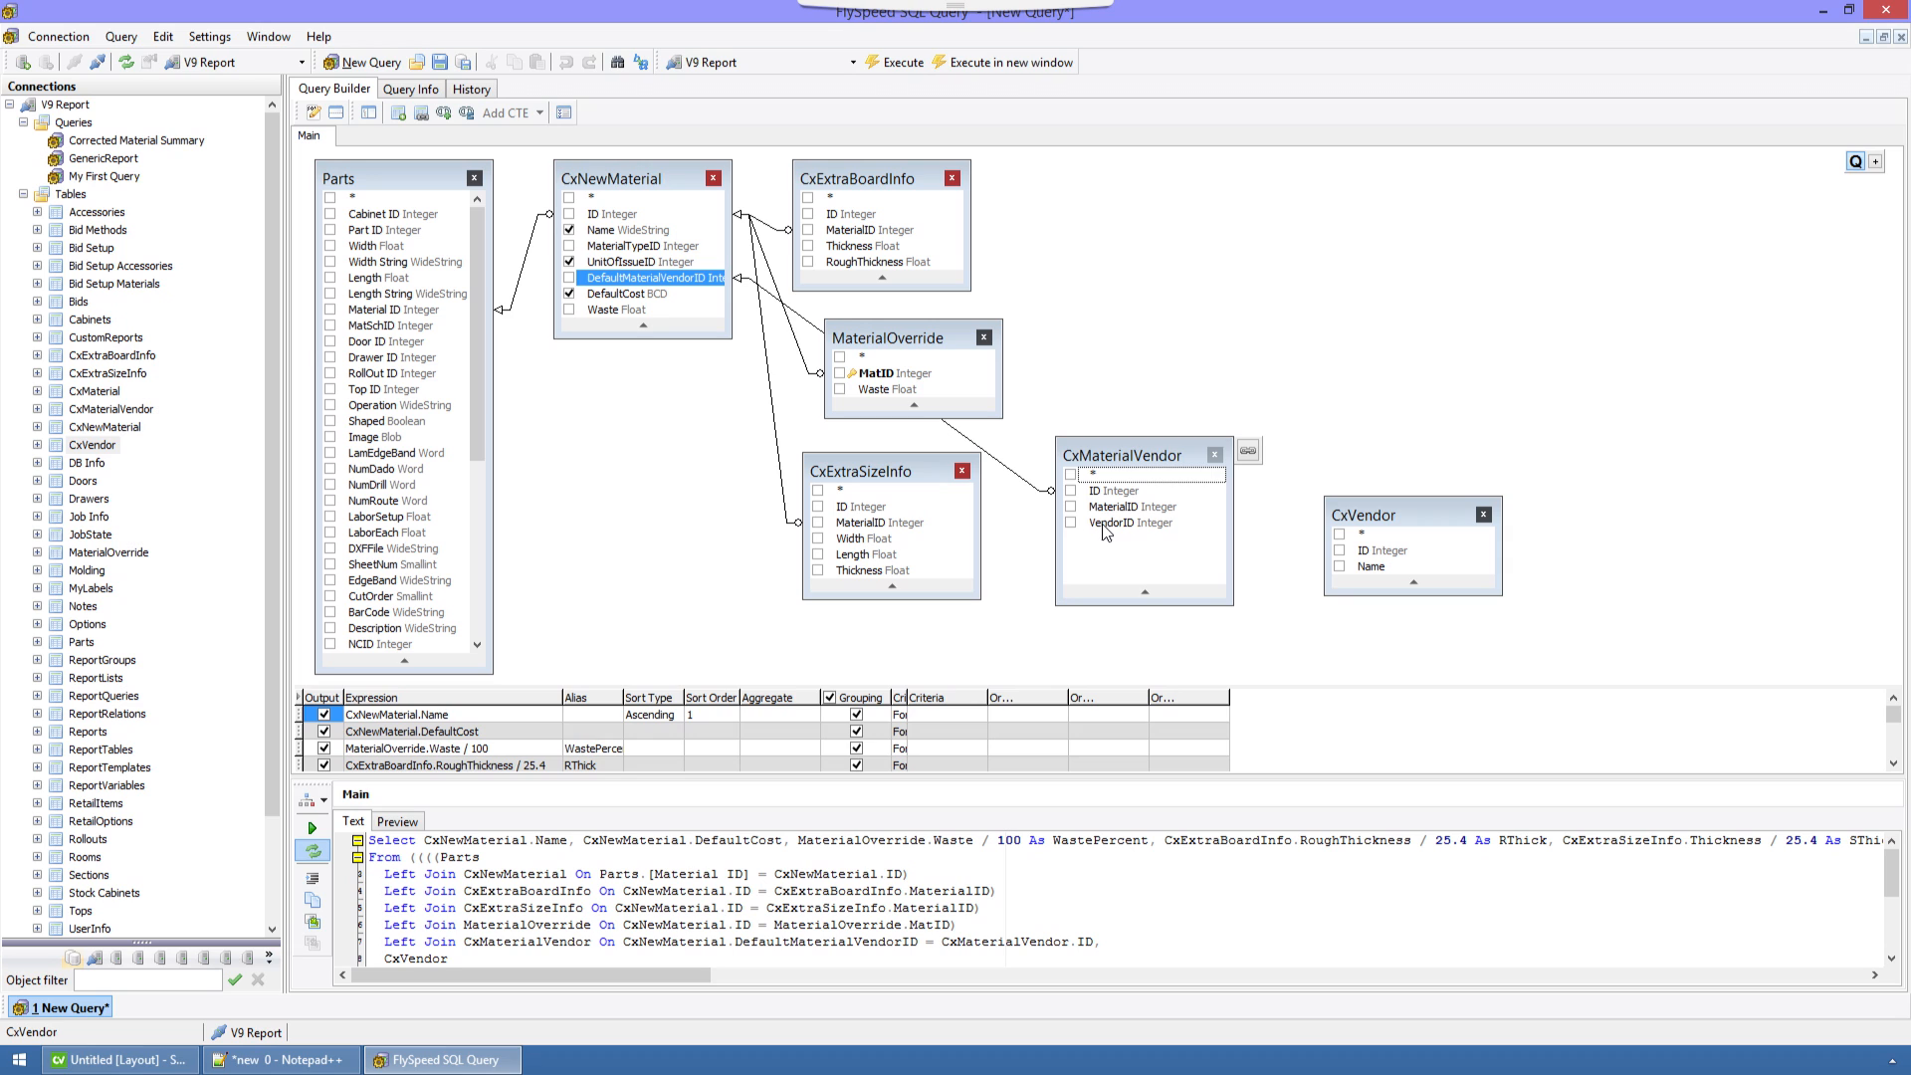
drag(1105, 525, 1389, 551)
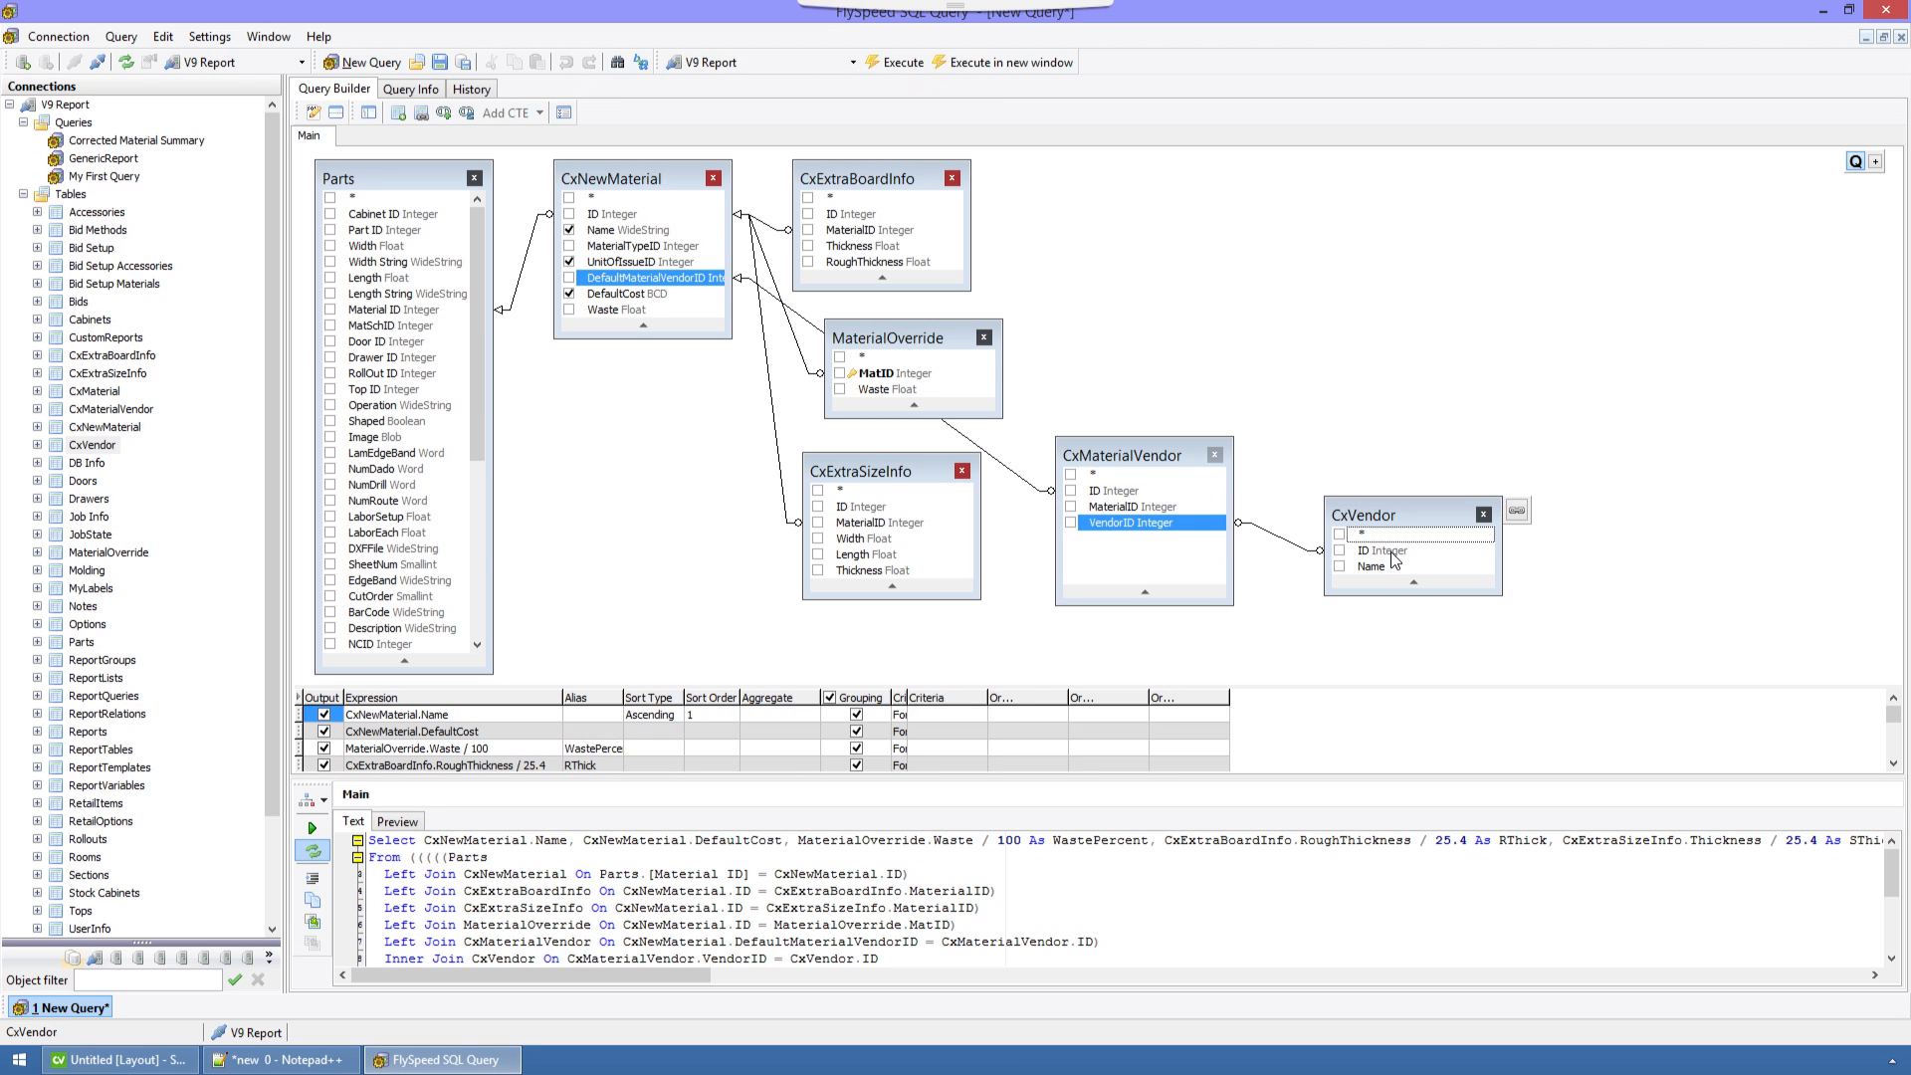
right_click(1284, 545)
click(1340, 627)
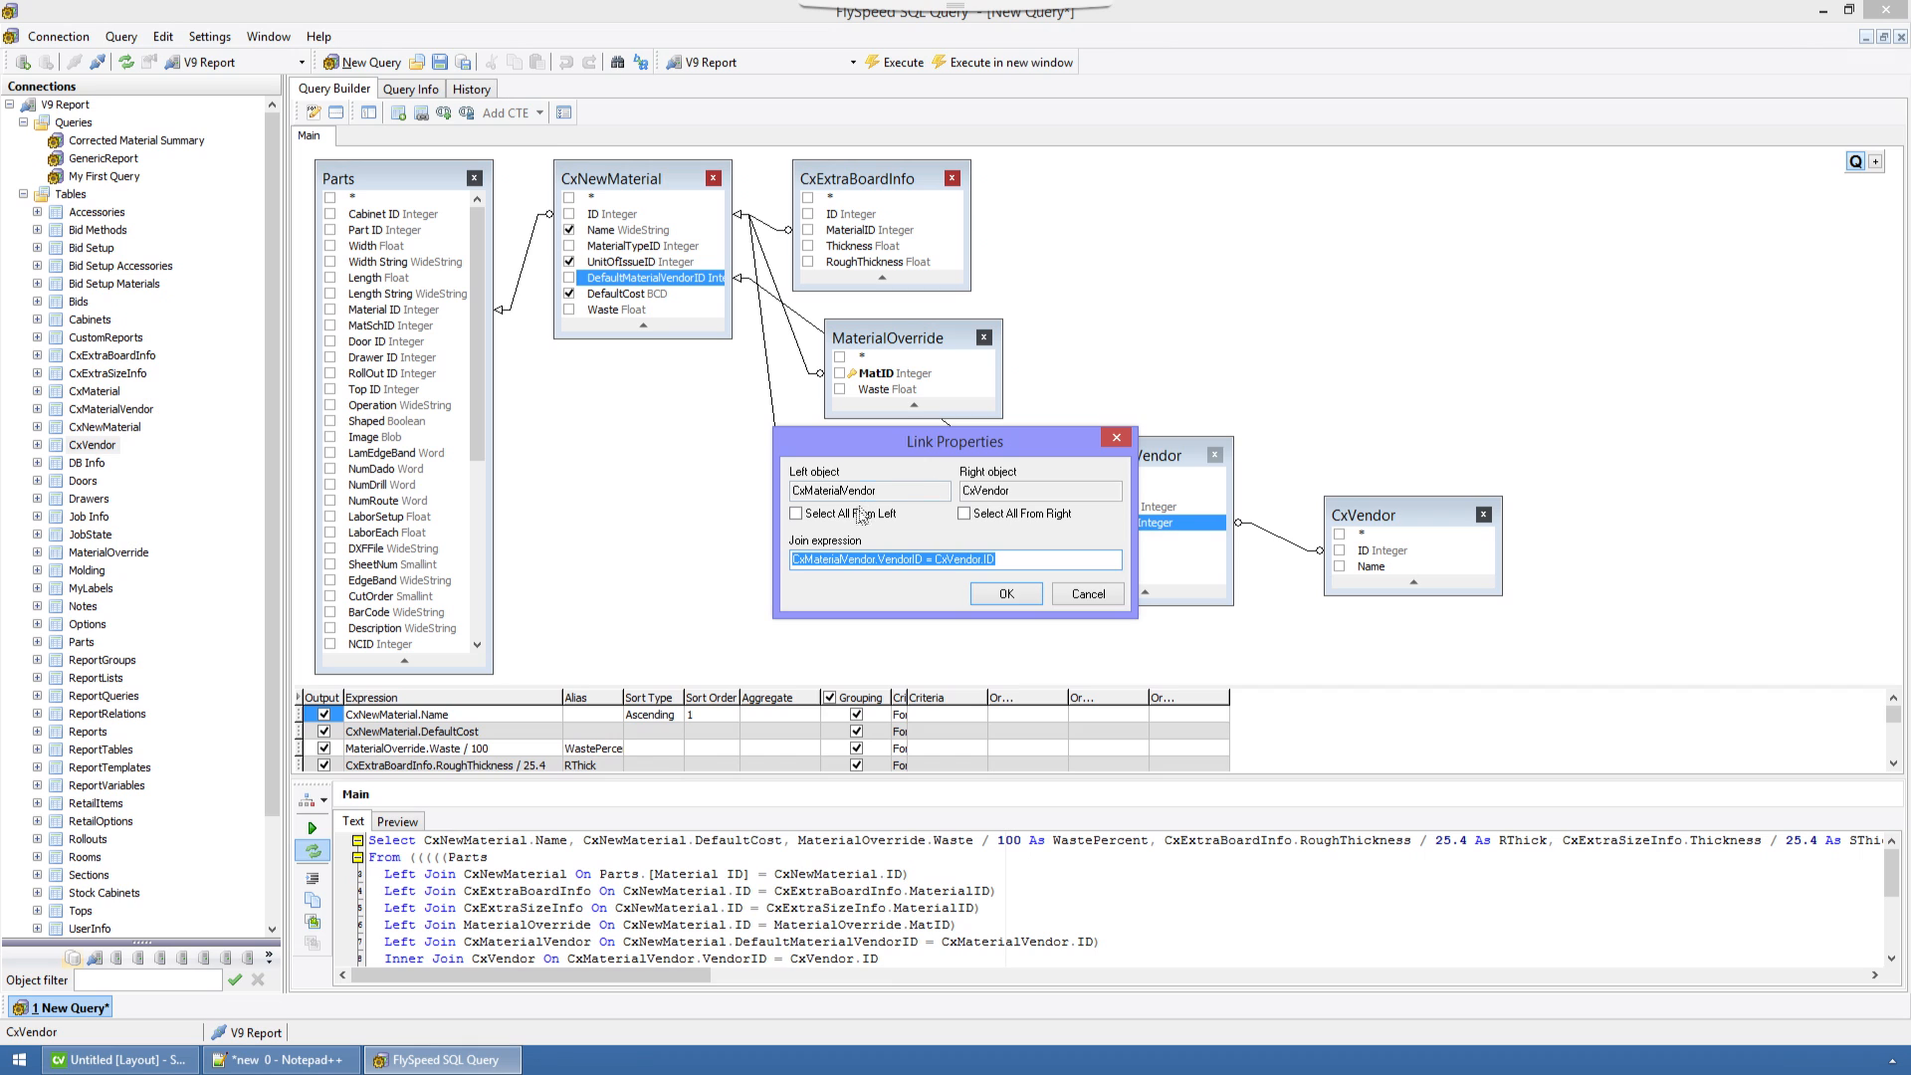
click(818, 514)
click(1017, 598)
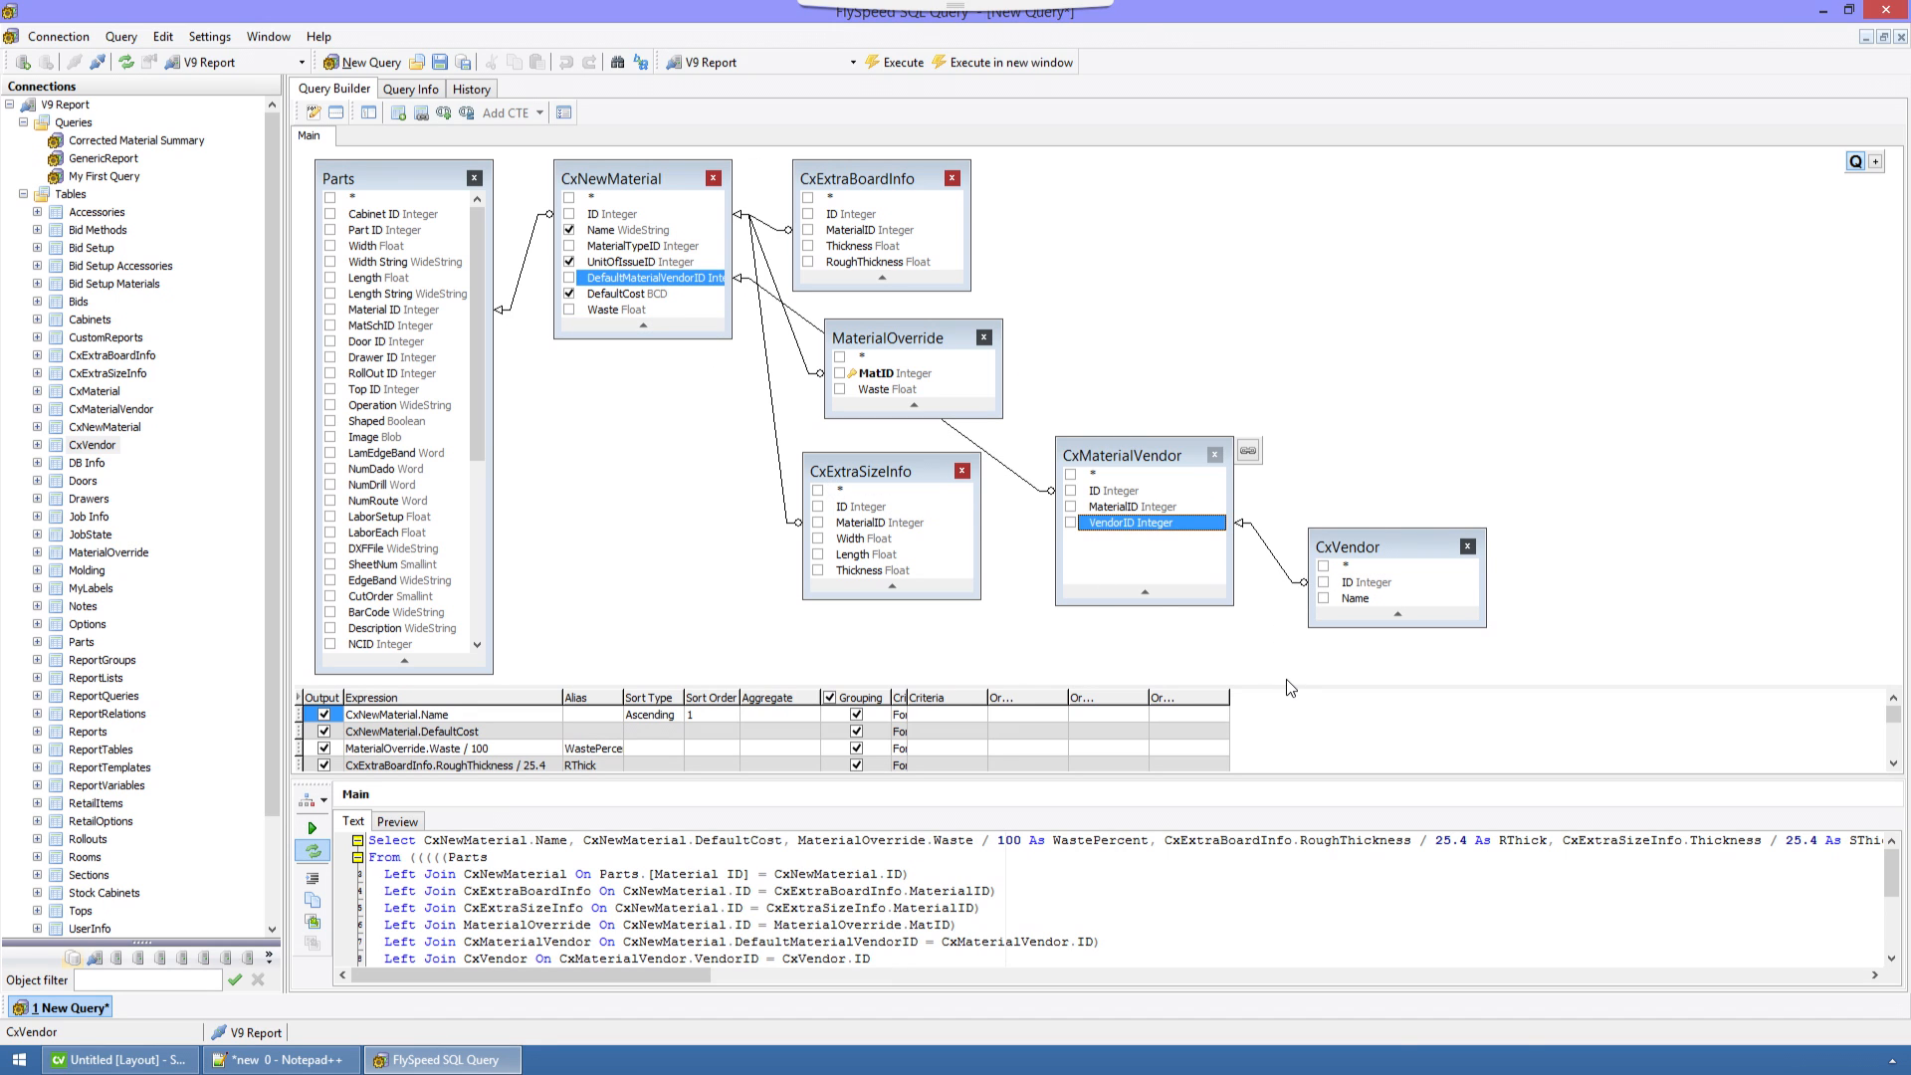
Output CxVendor's ID and Name fields, aliasing them as VendorID and VendorName.
click(1324, 582)
click(1323, 598)
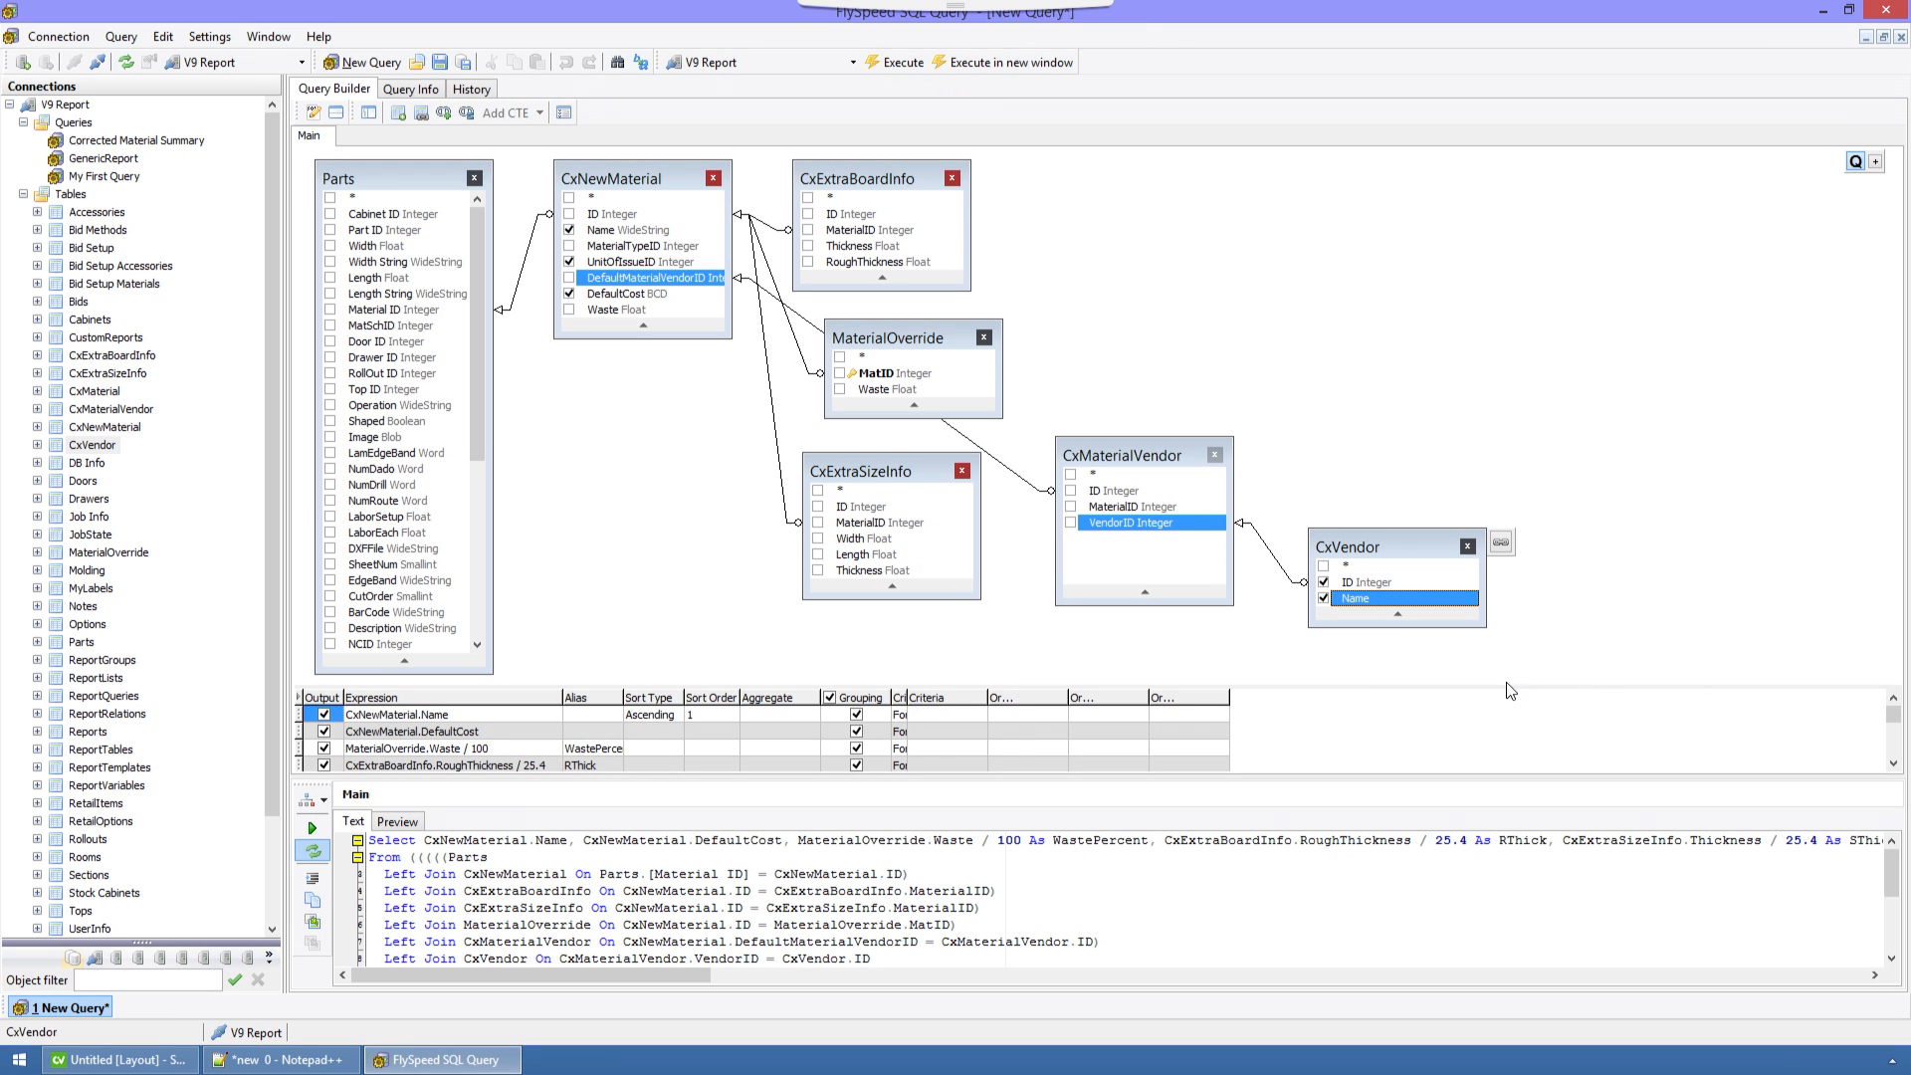
drag(1507, 685, 1507, 550)
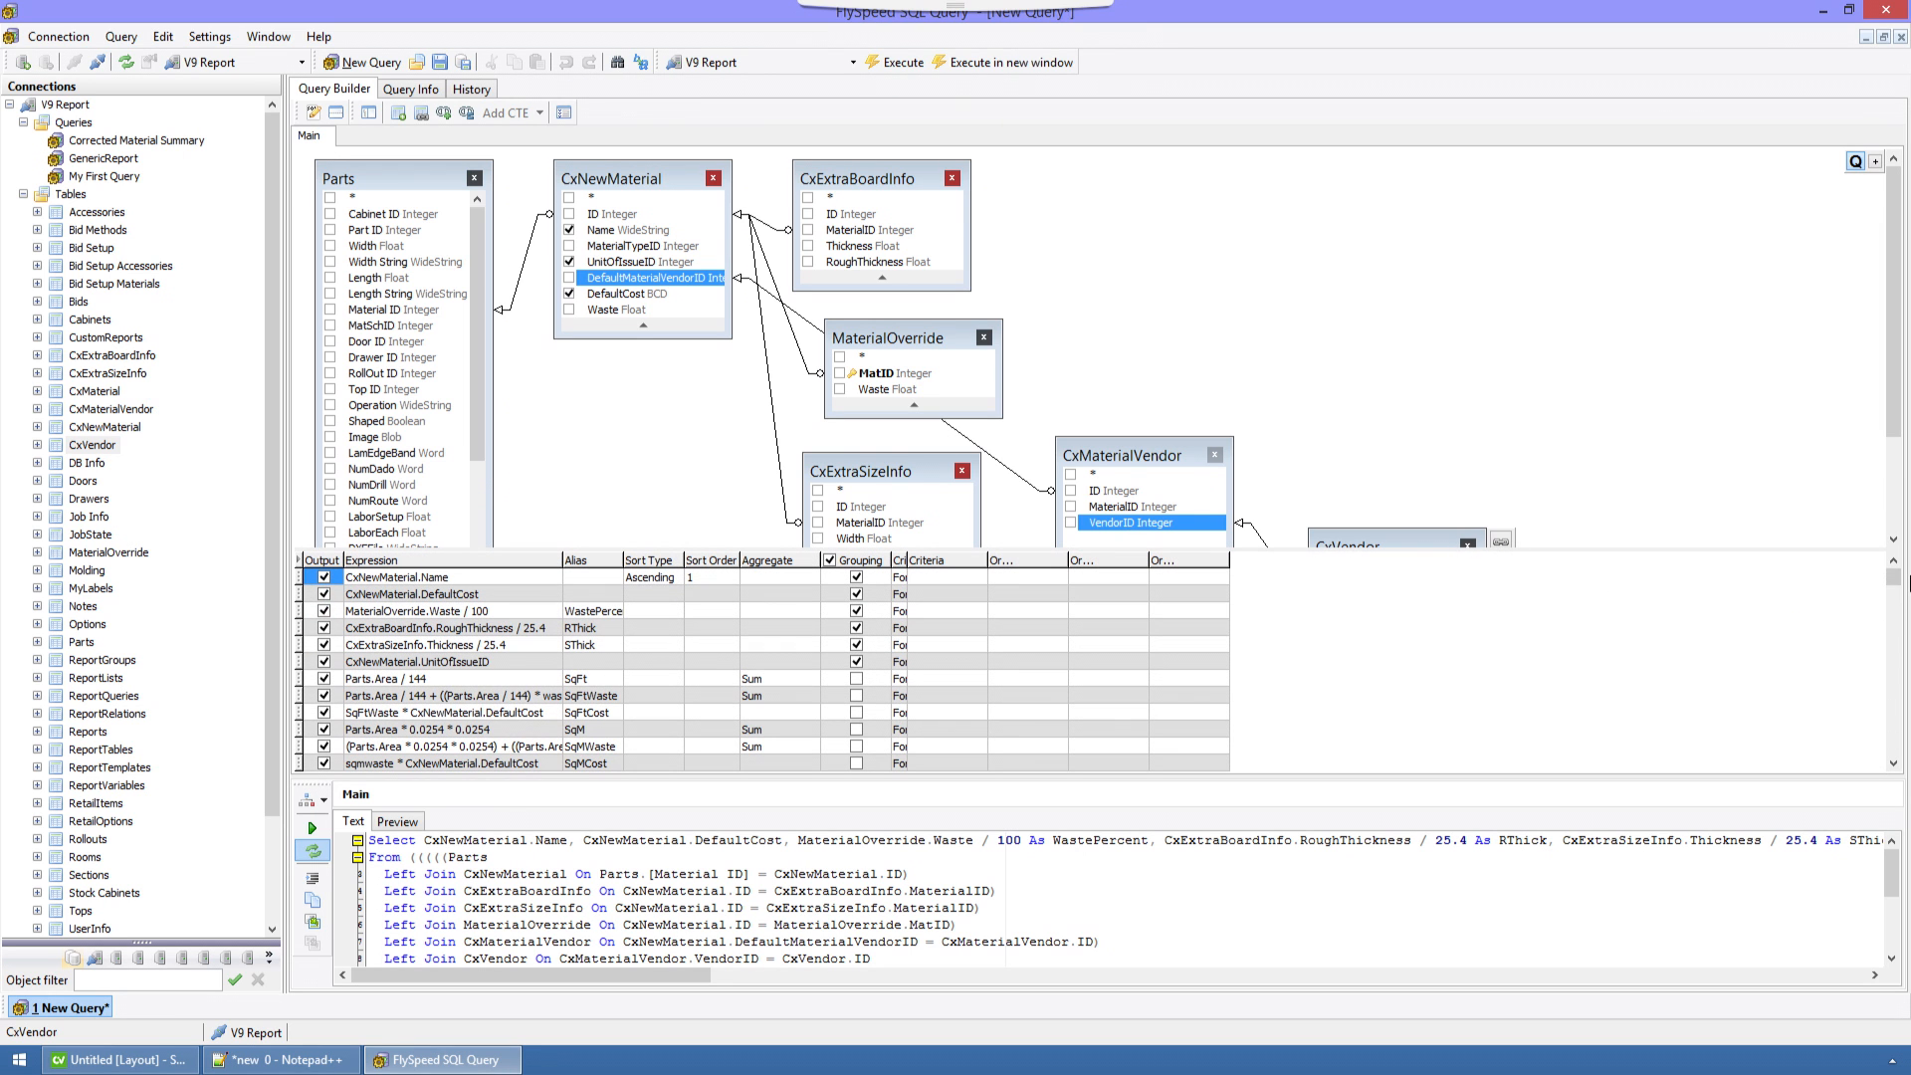
drag(1894, 579, 1901, 780)
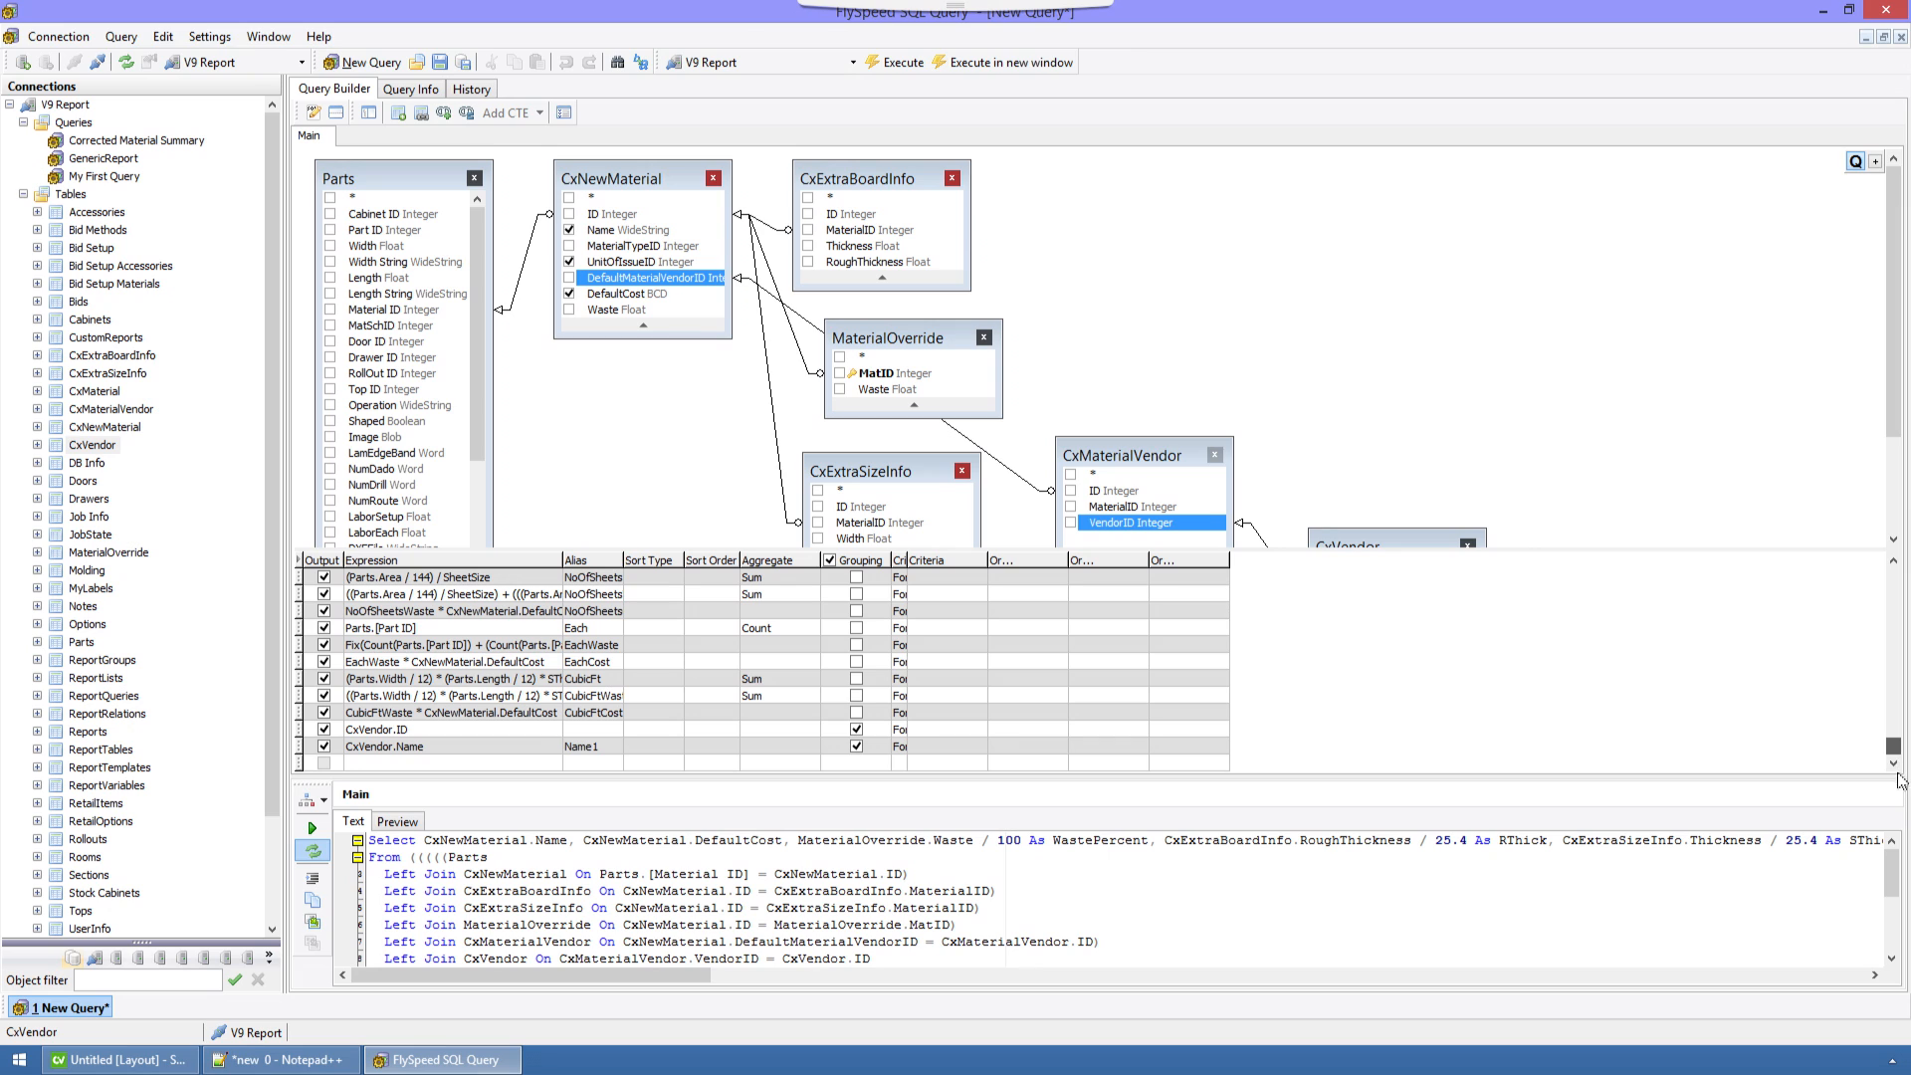
click(607, 747)
click(603, 729)
text(VendorID)
click(592, 745)
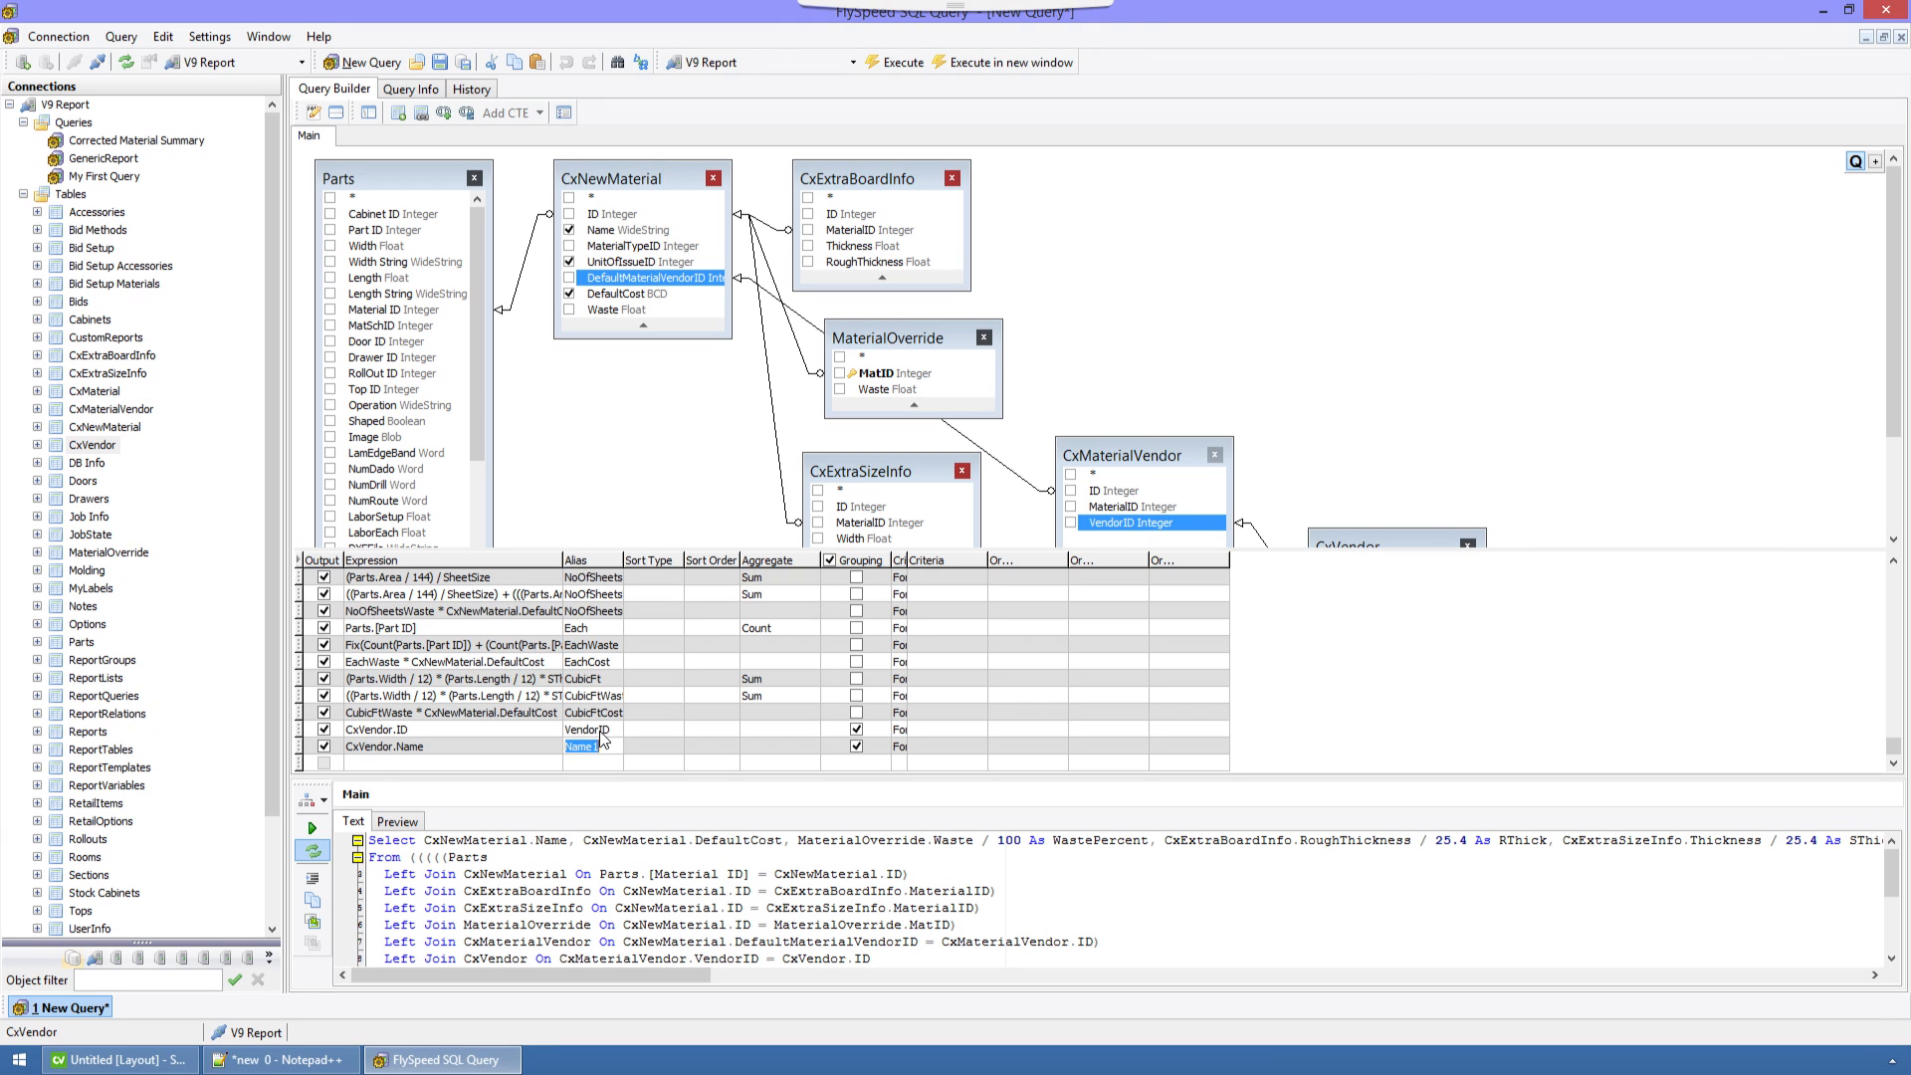
text(VendorName)
key(Return)
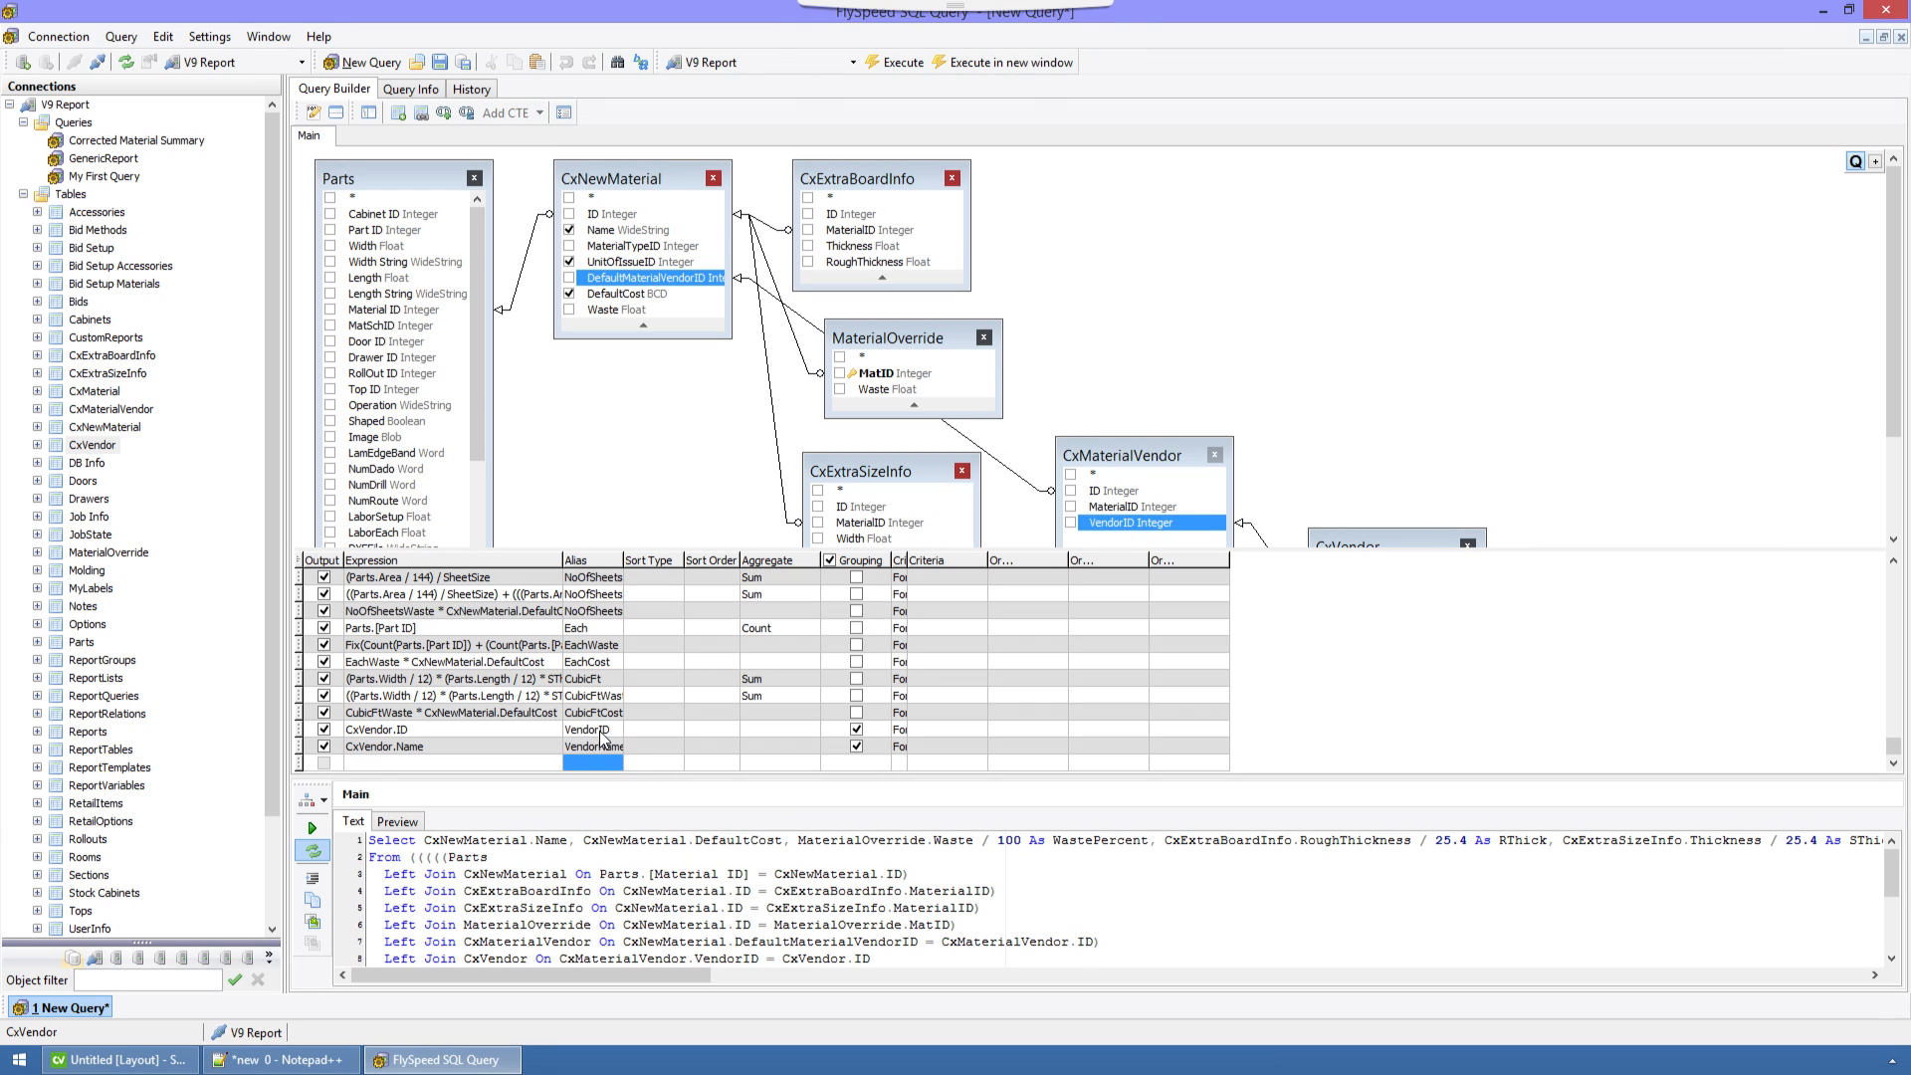
Run the query, examine the VendorID and VendorName columns in the results, and return to the query design.
click(901, 61)
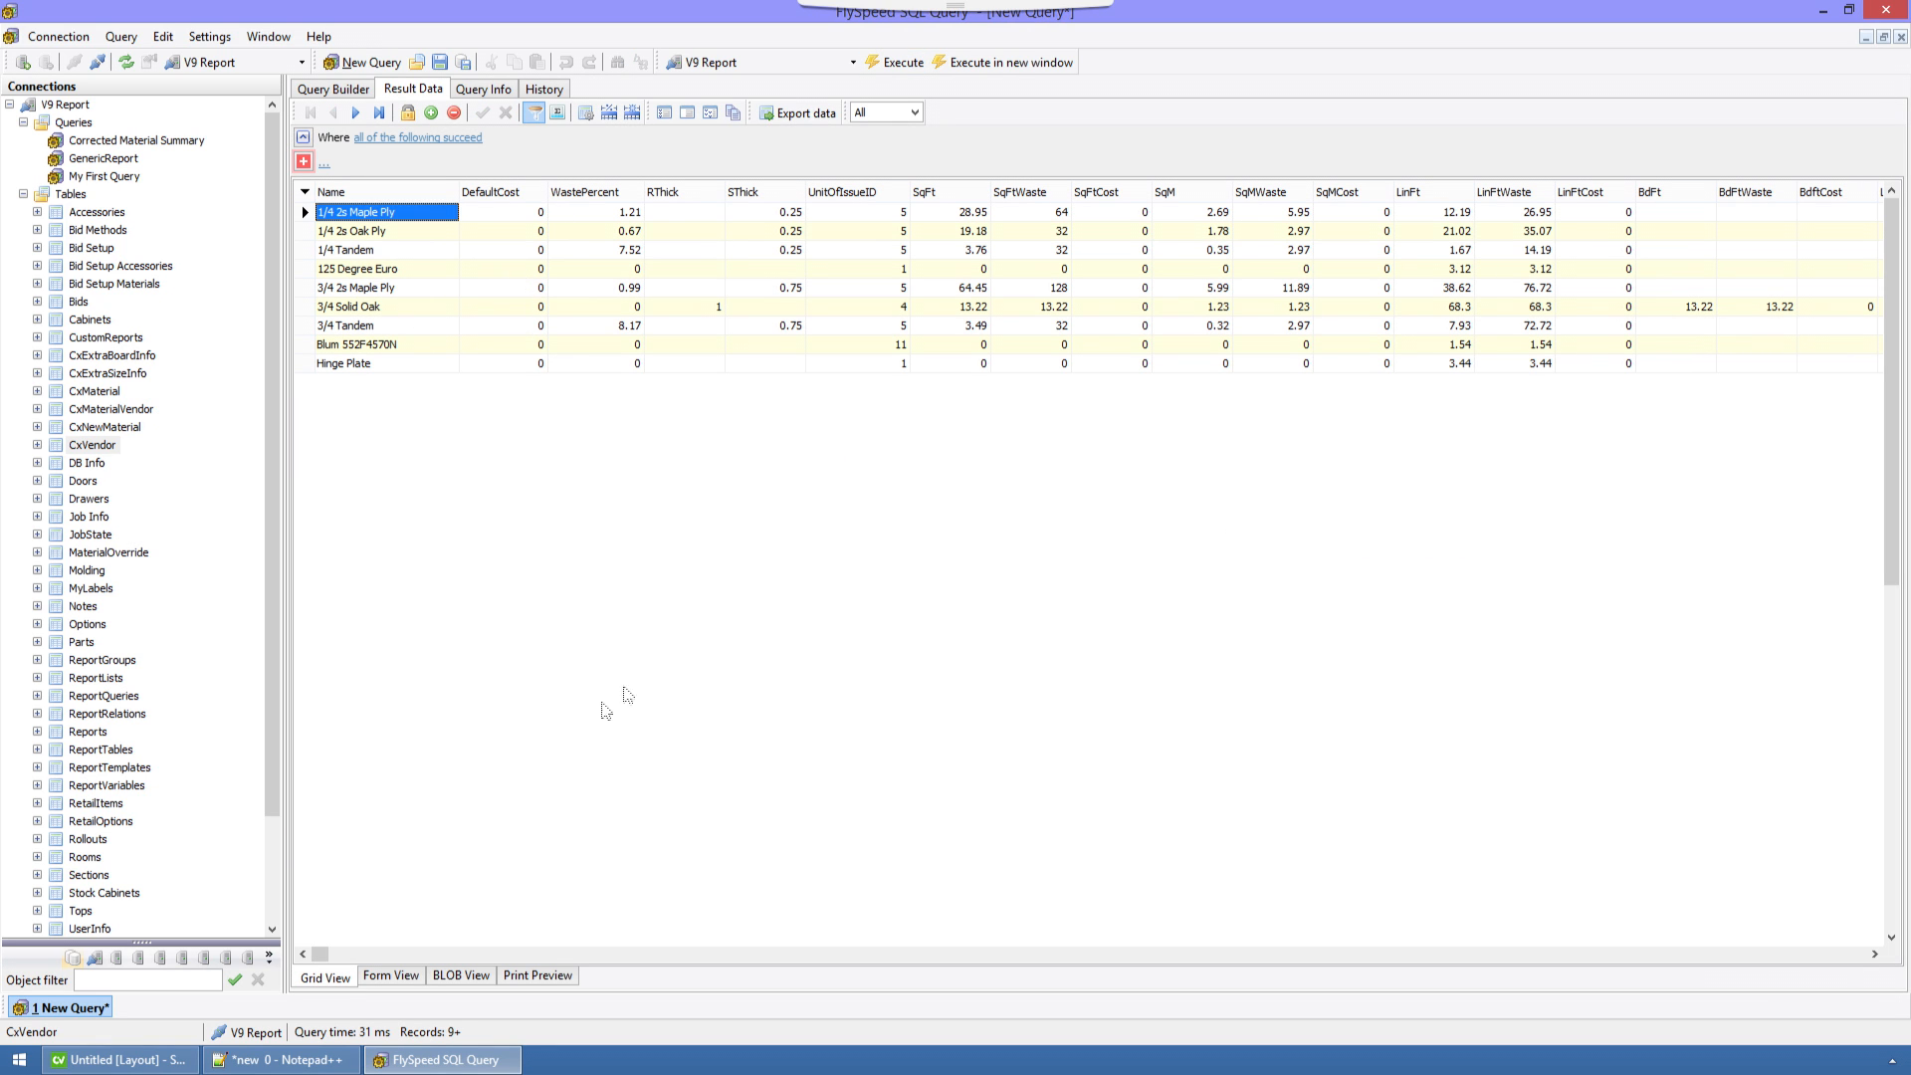
click(1849, 954)
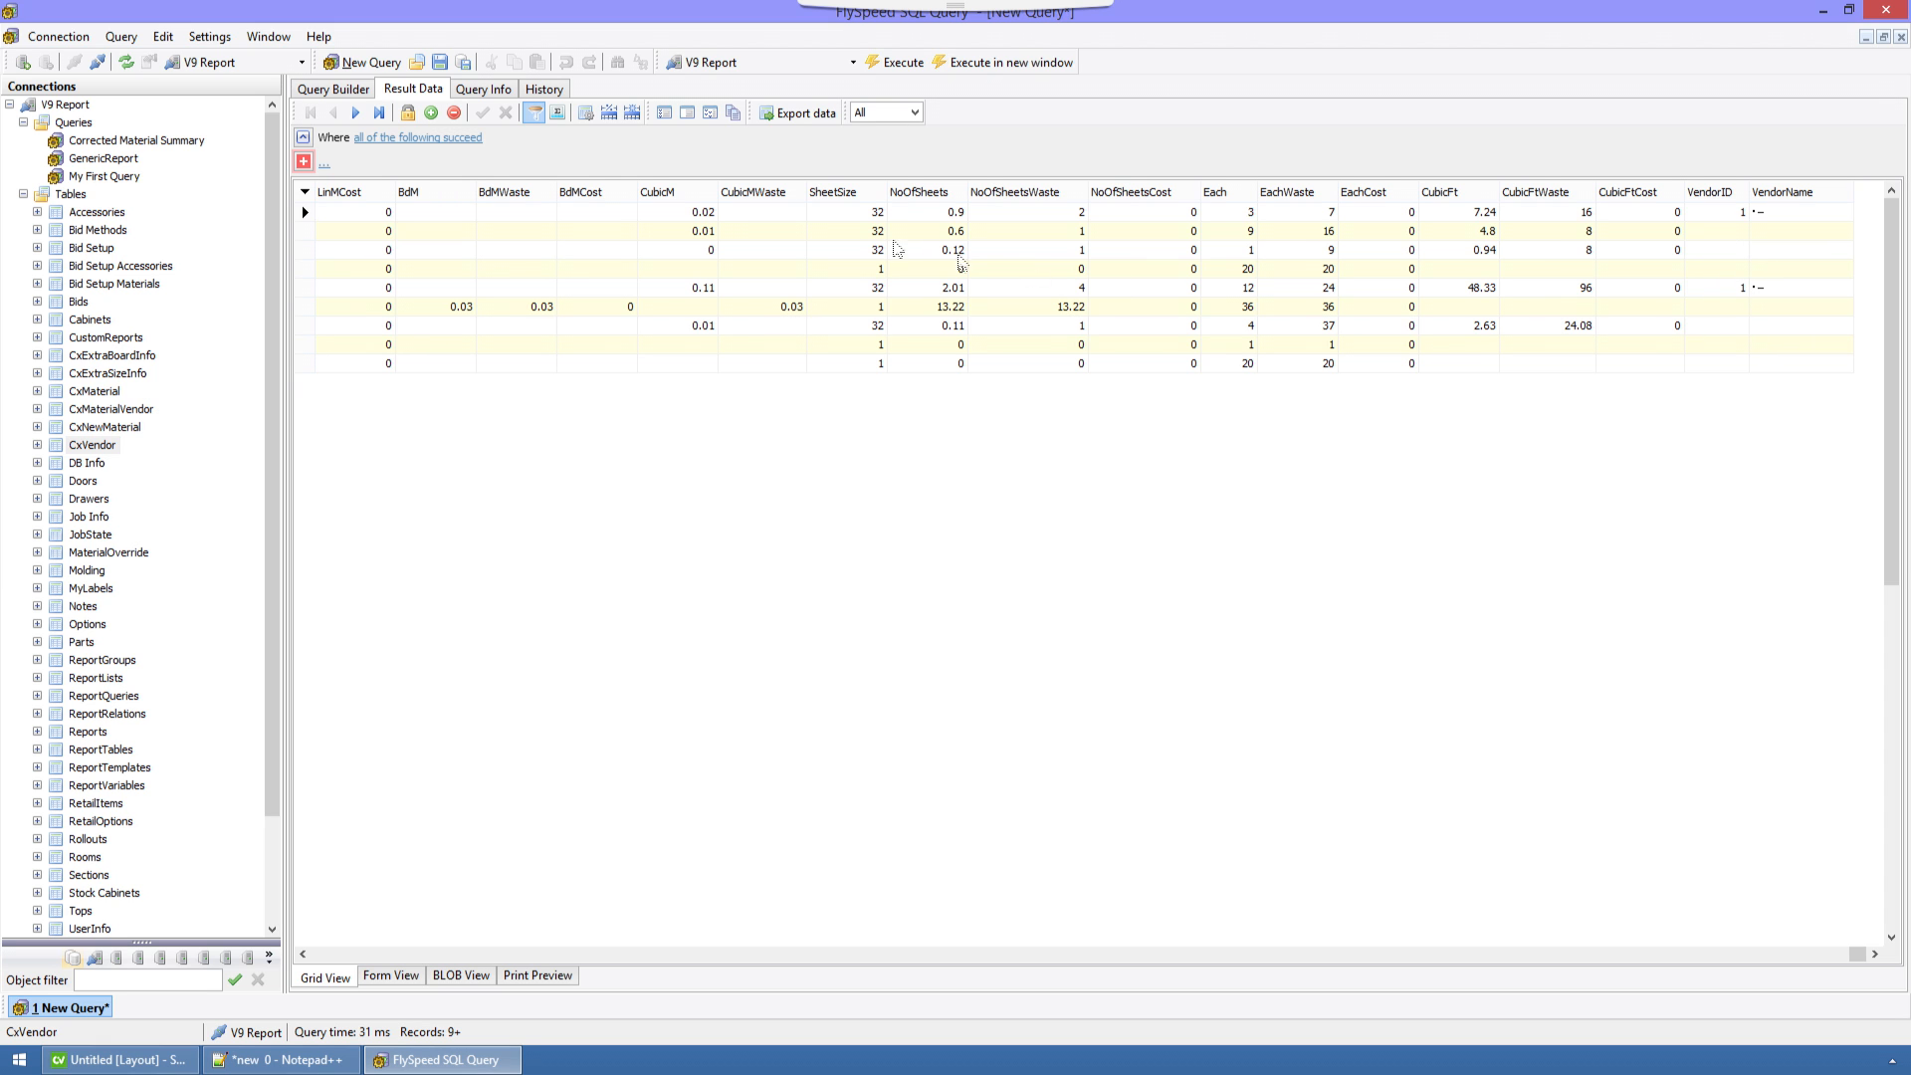
click(333, 89)
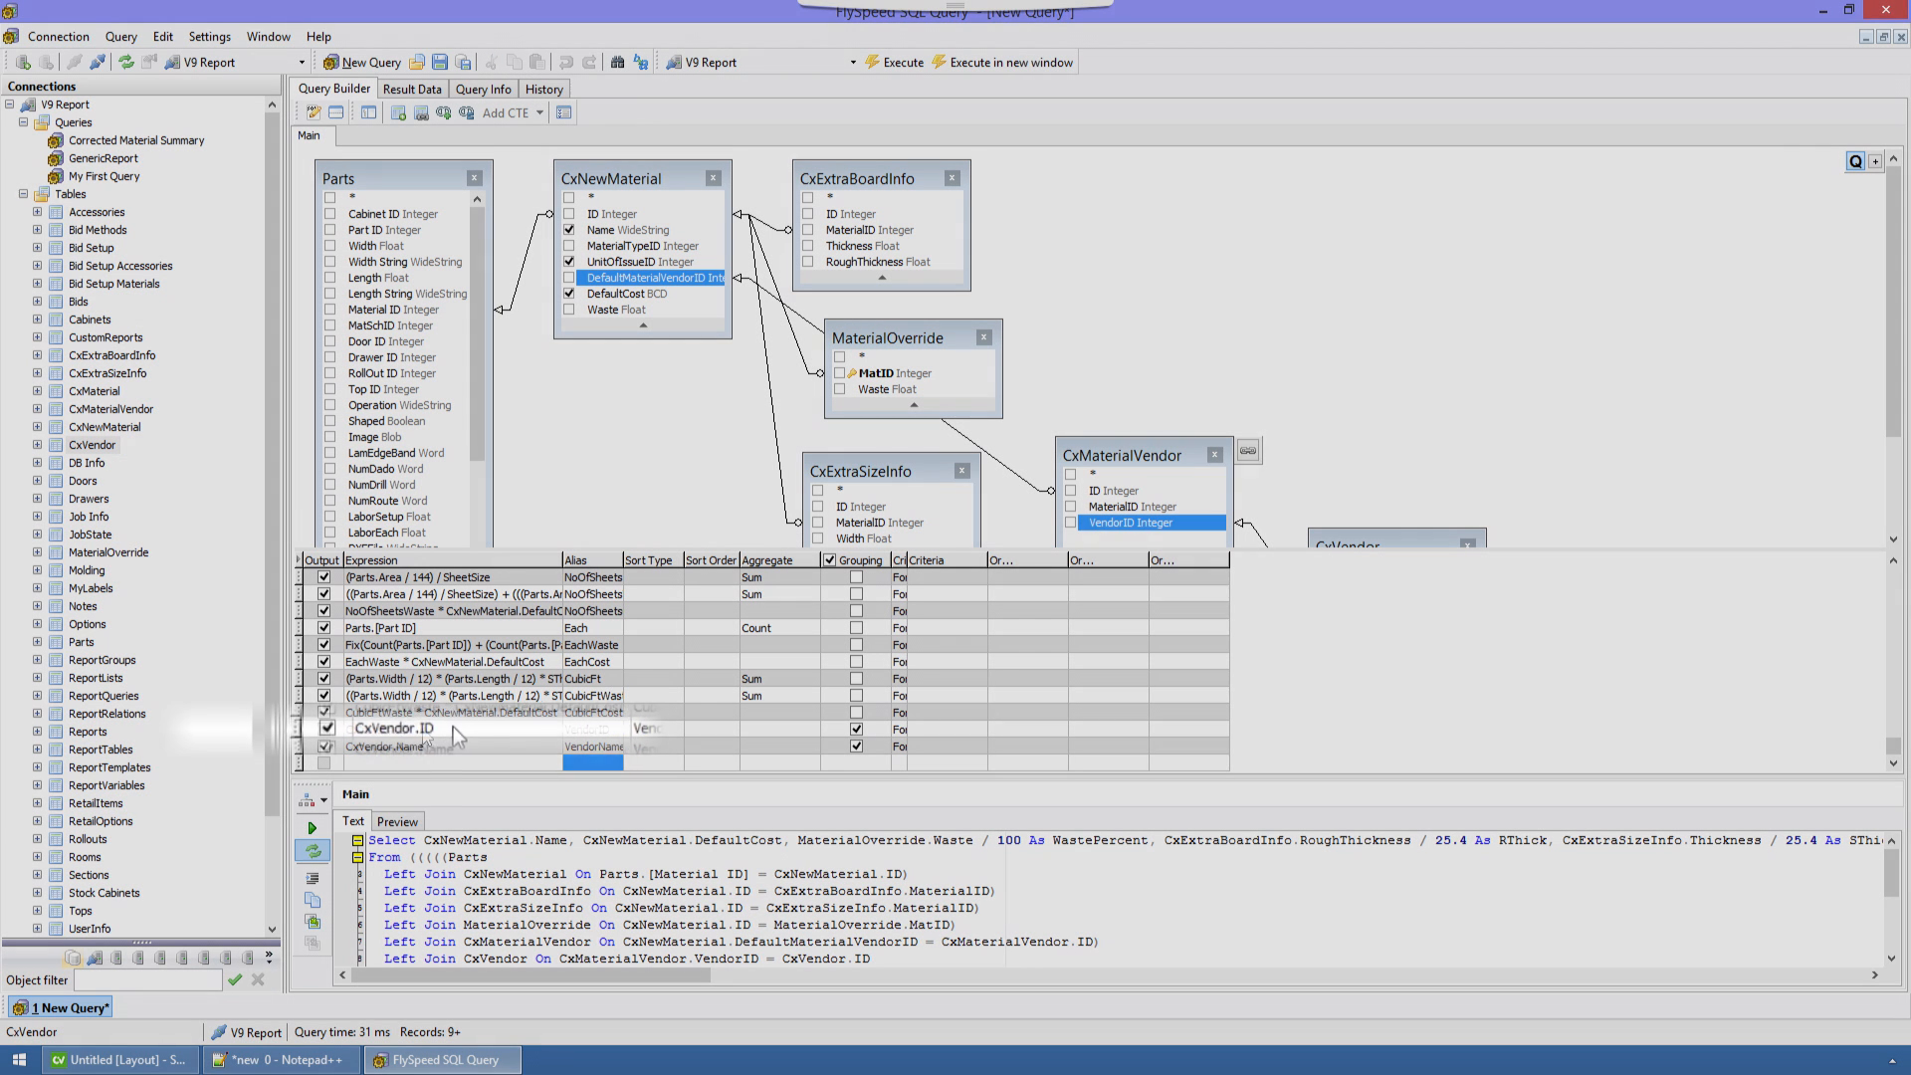
Change the VendorID column's expression to IIF(IsNull(CxVendor.ID),0,CxVendor.ID).
click(436, 729)
click(441, 729)
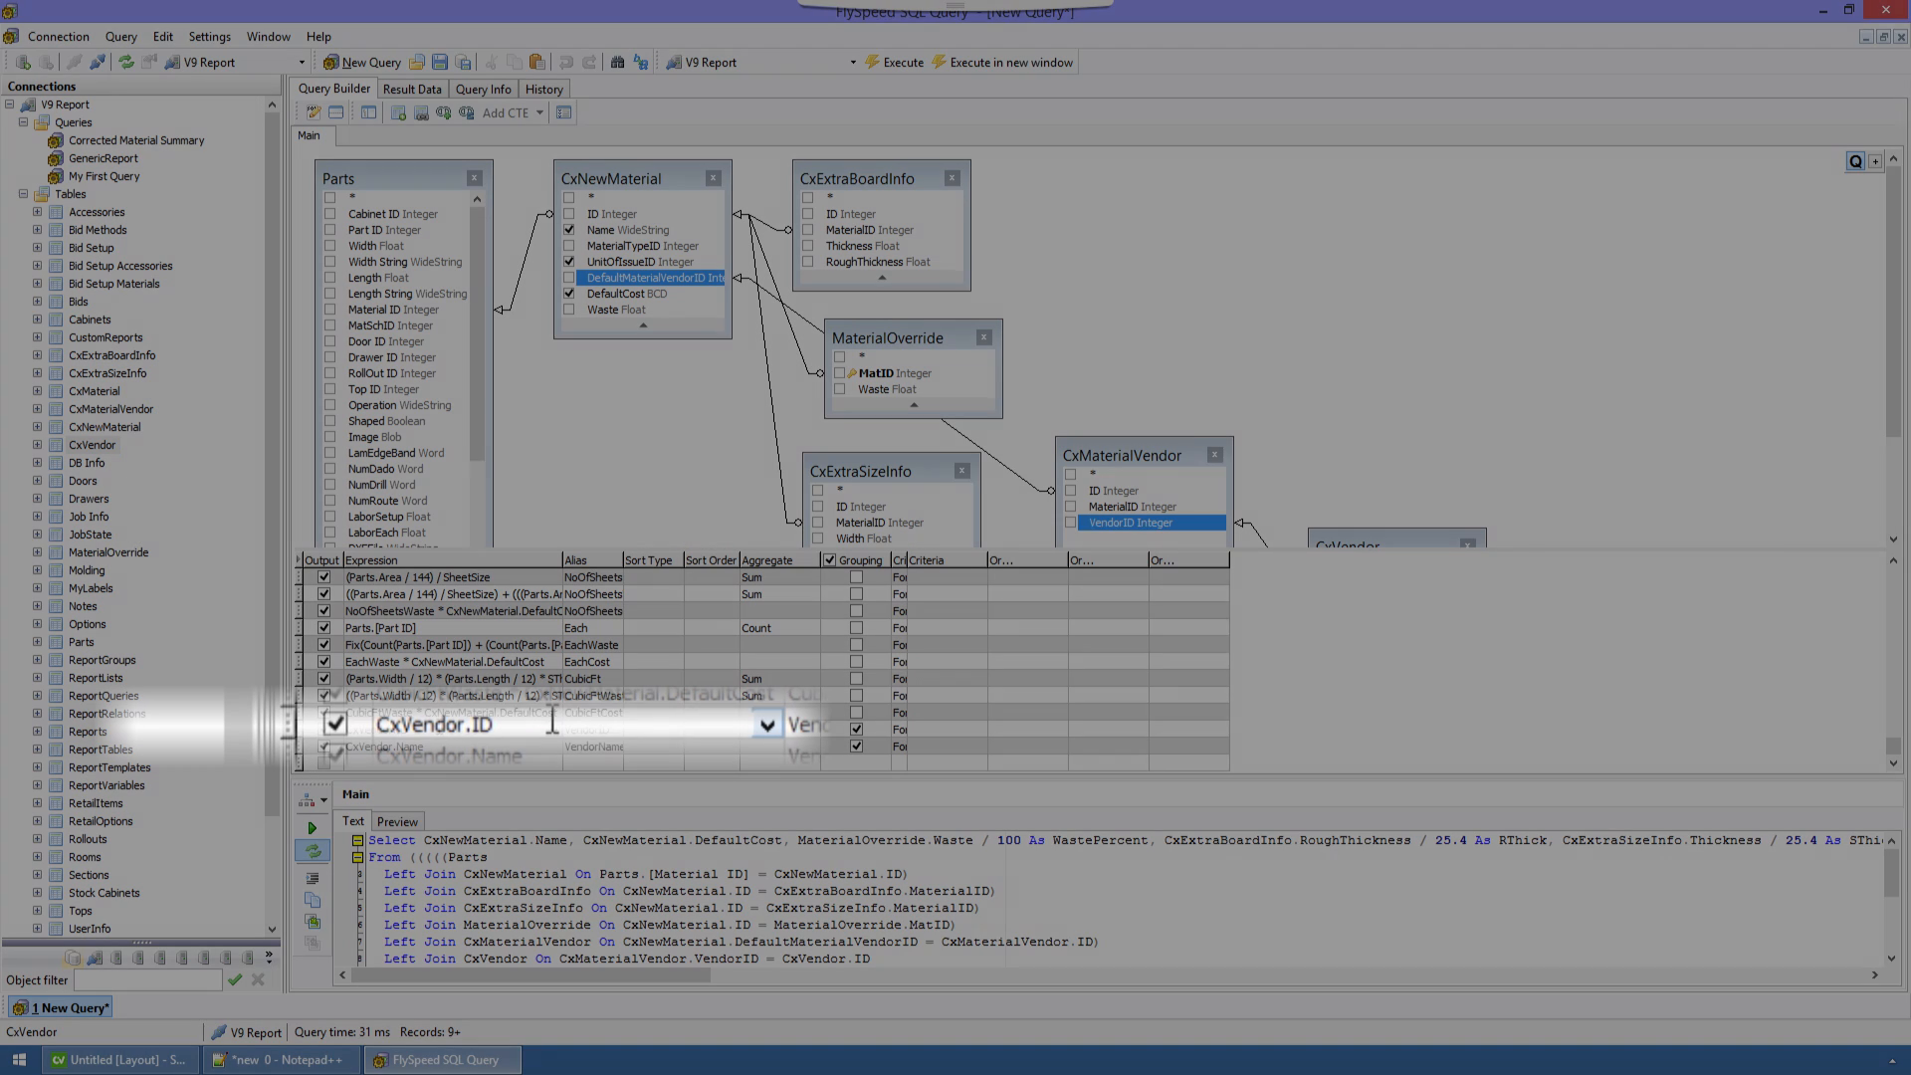
key(Home)
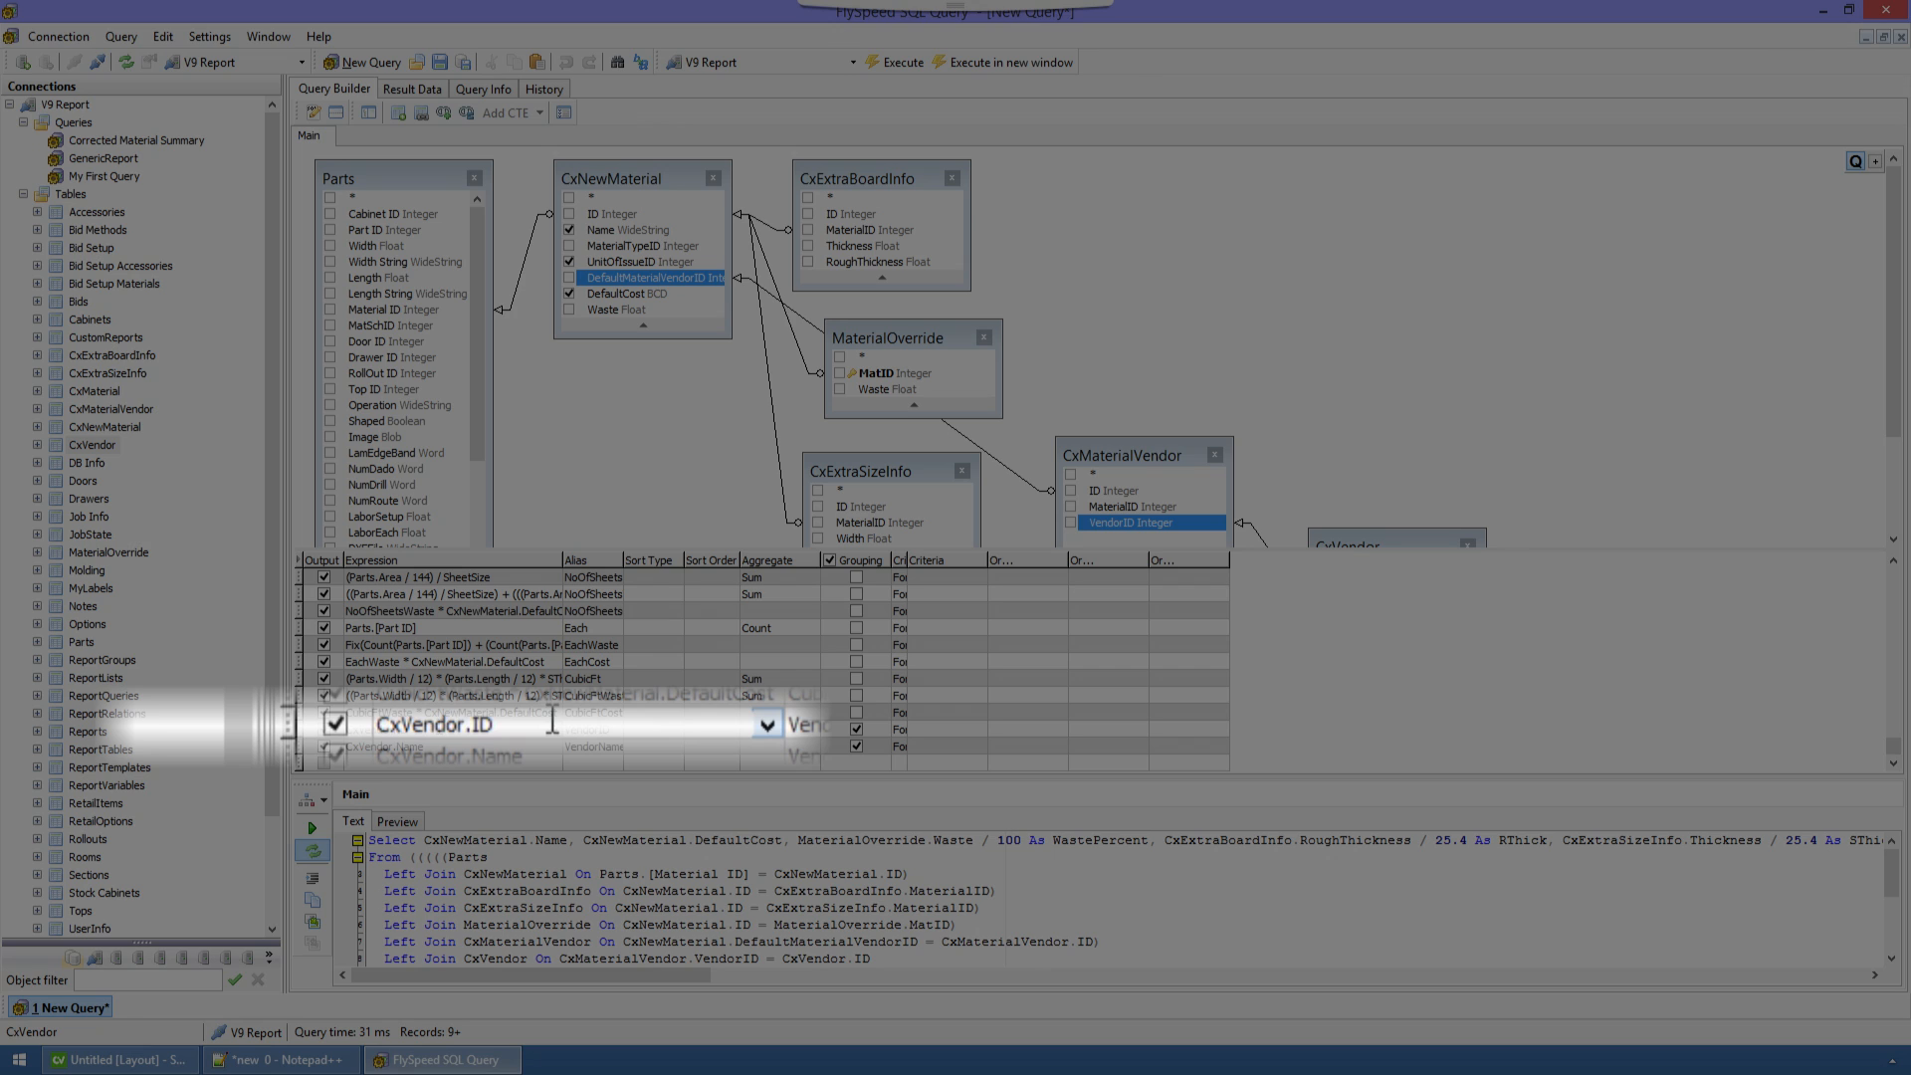
text(IIF)
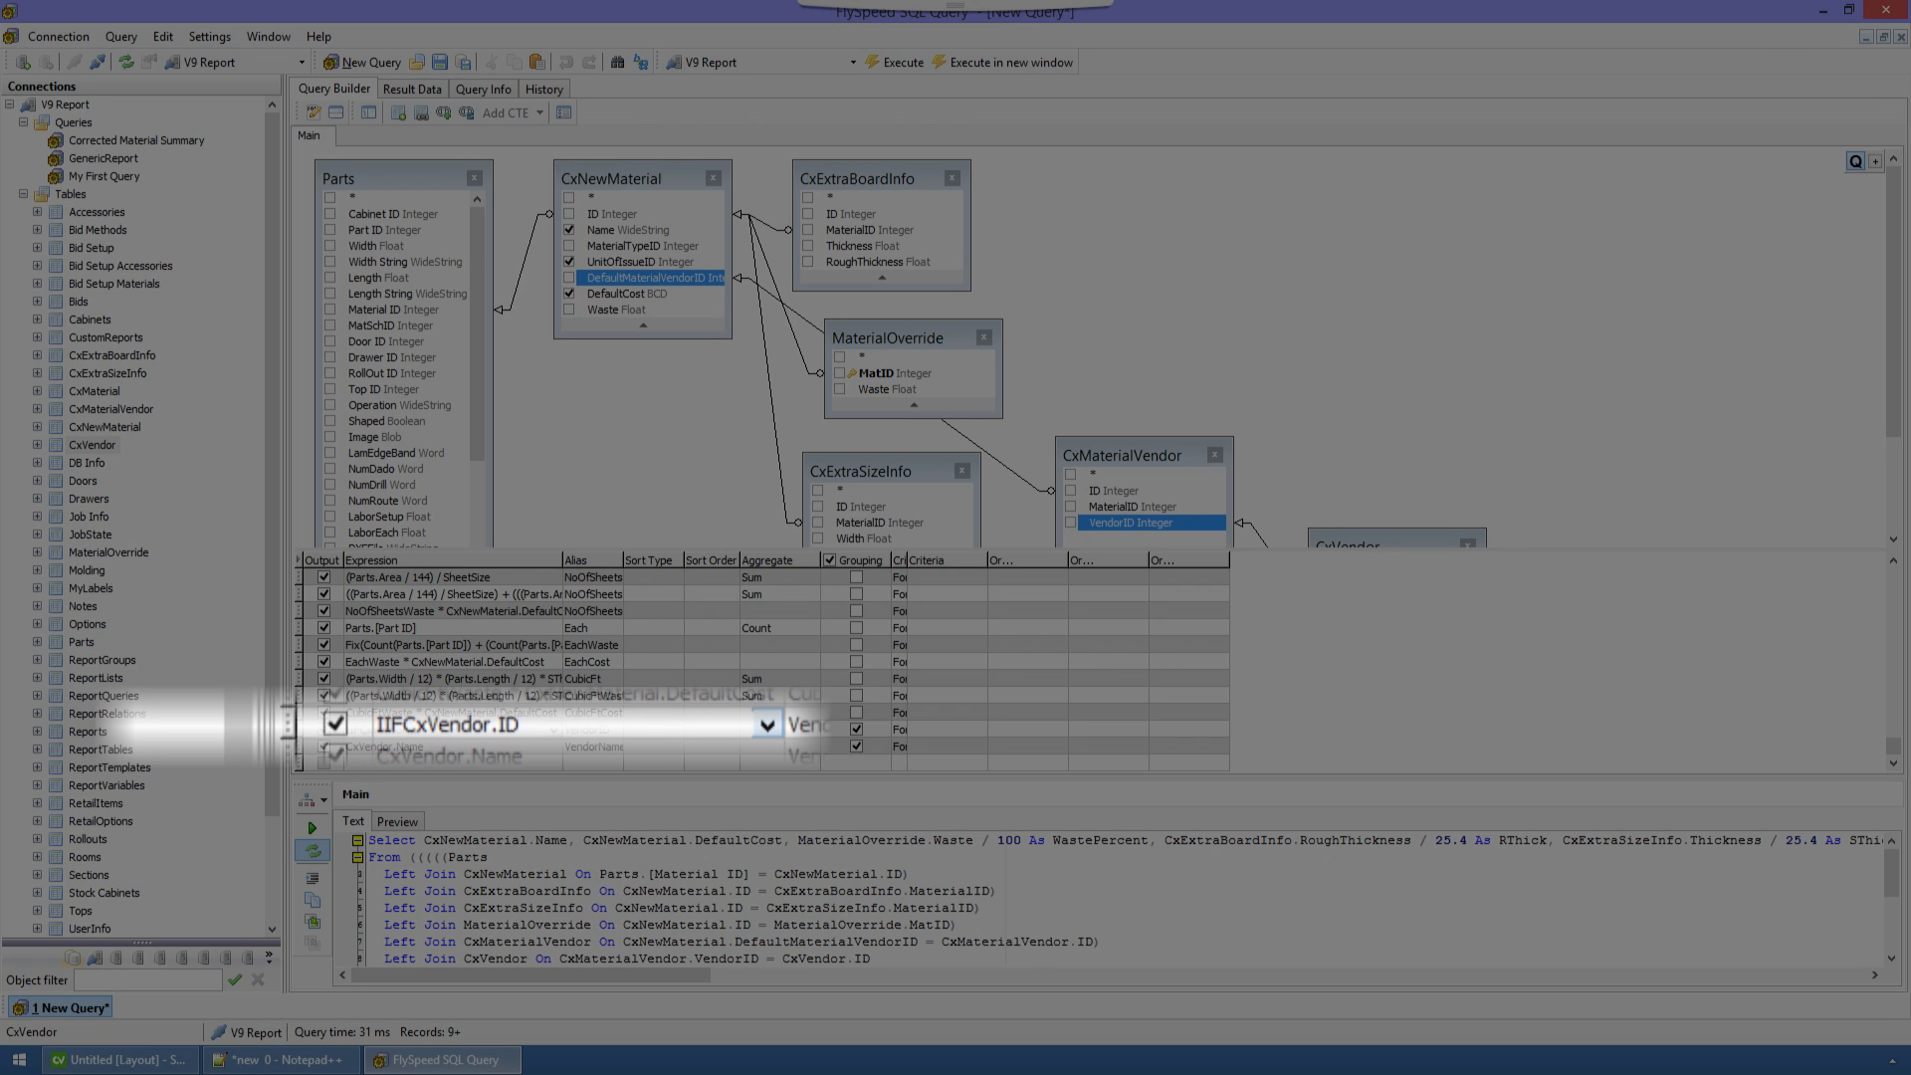
text((Is)
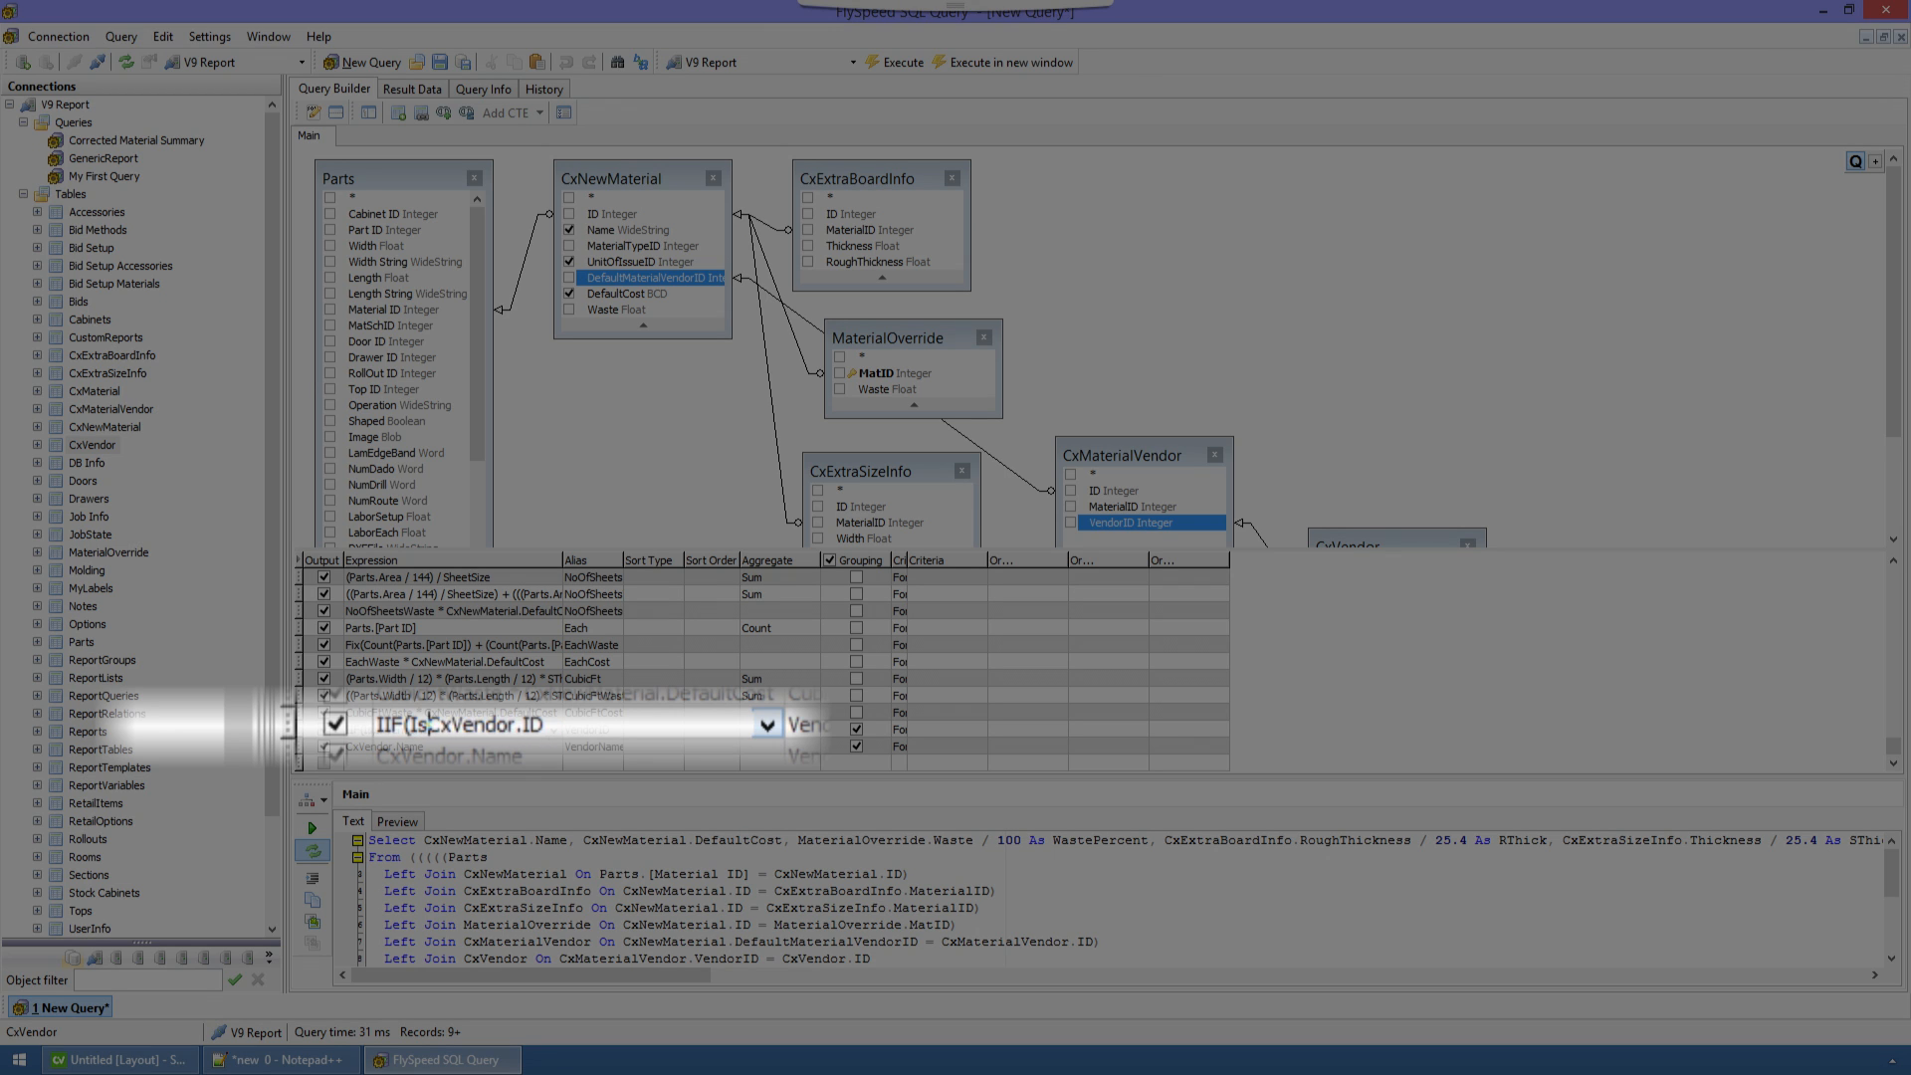
text(Null()
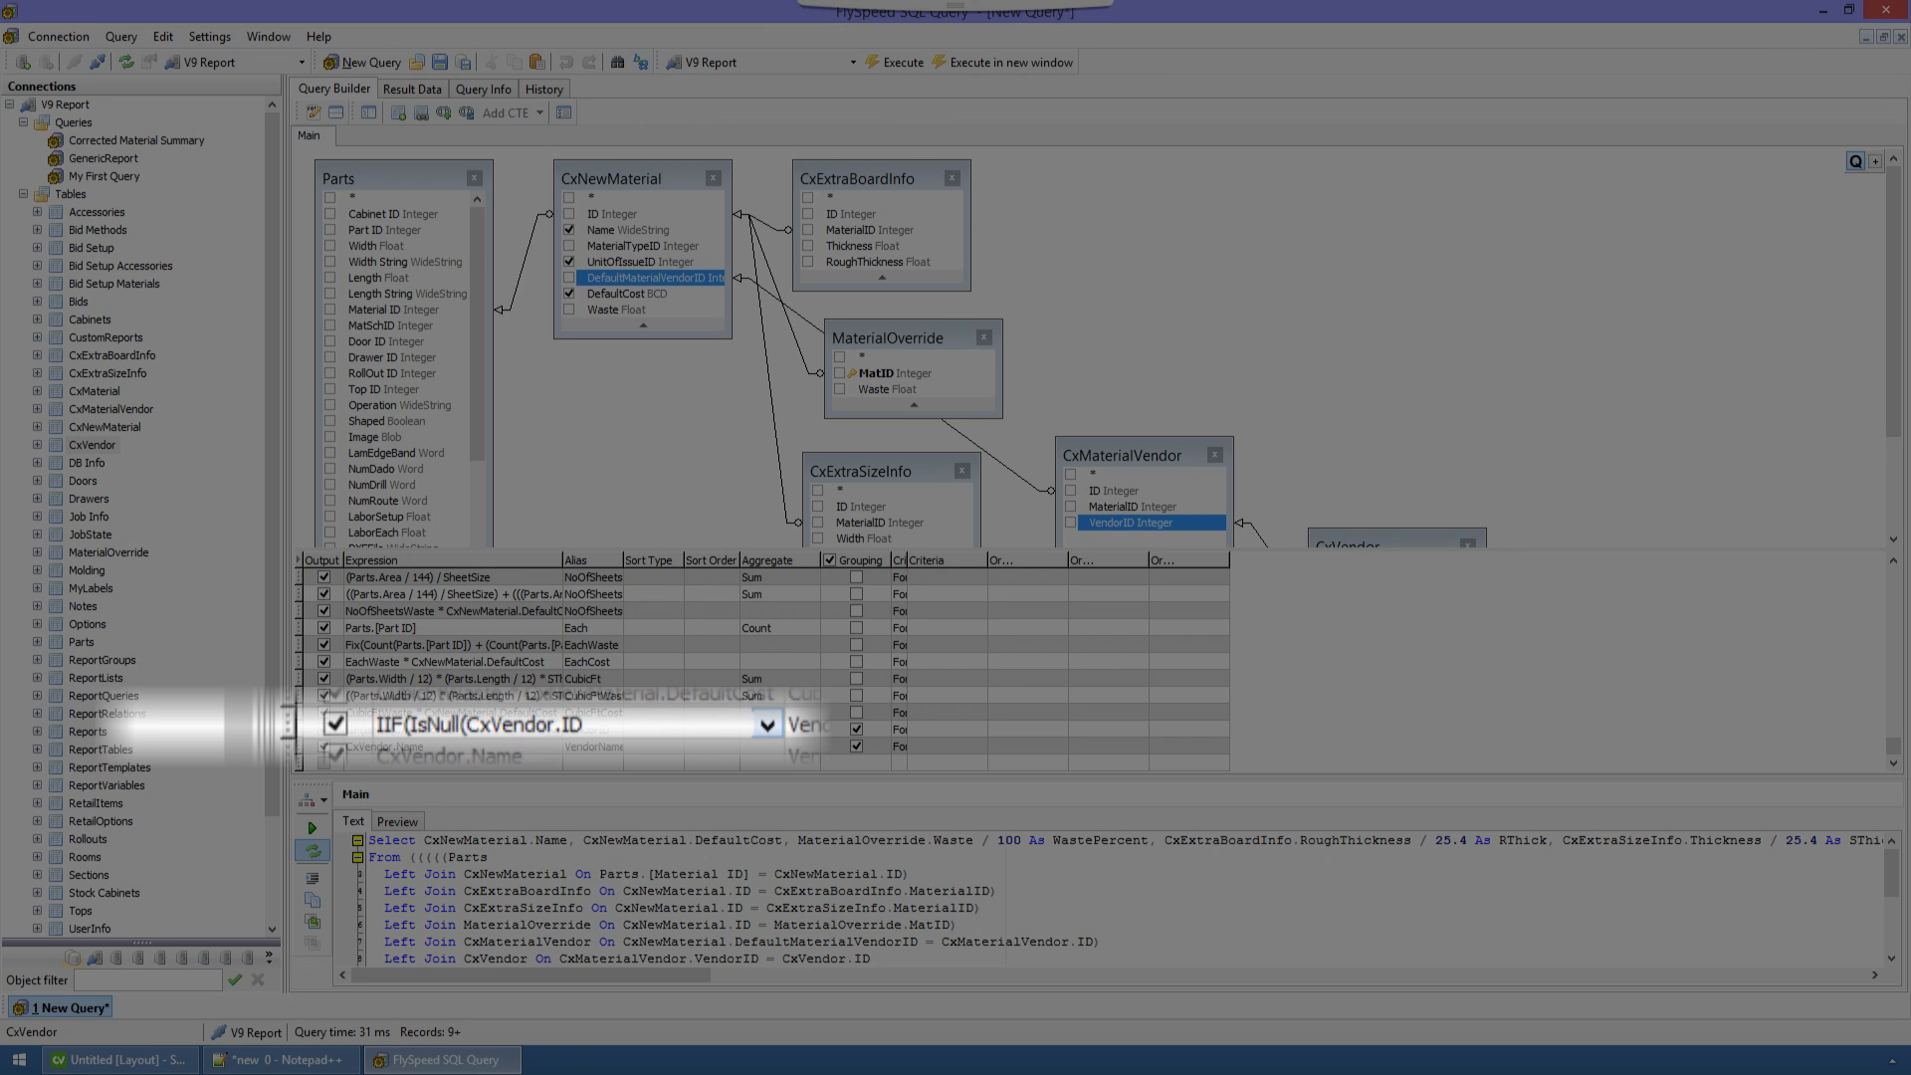
text(),0,CxVendor.ID))
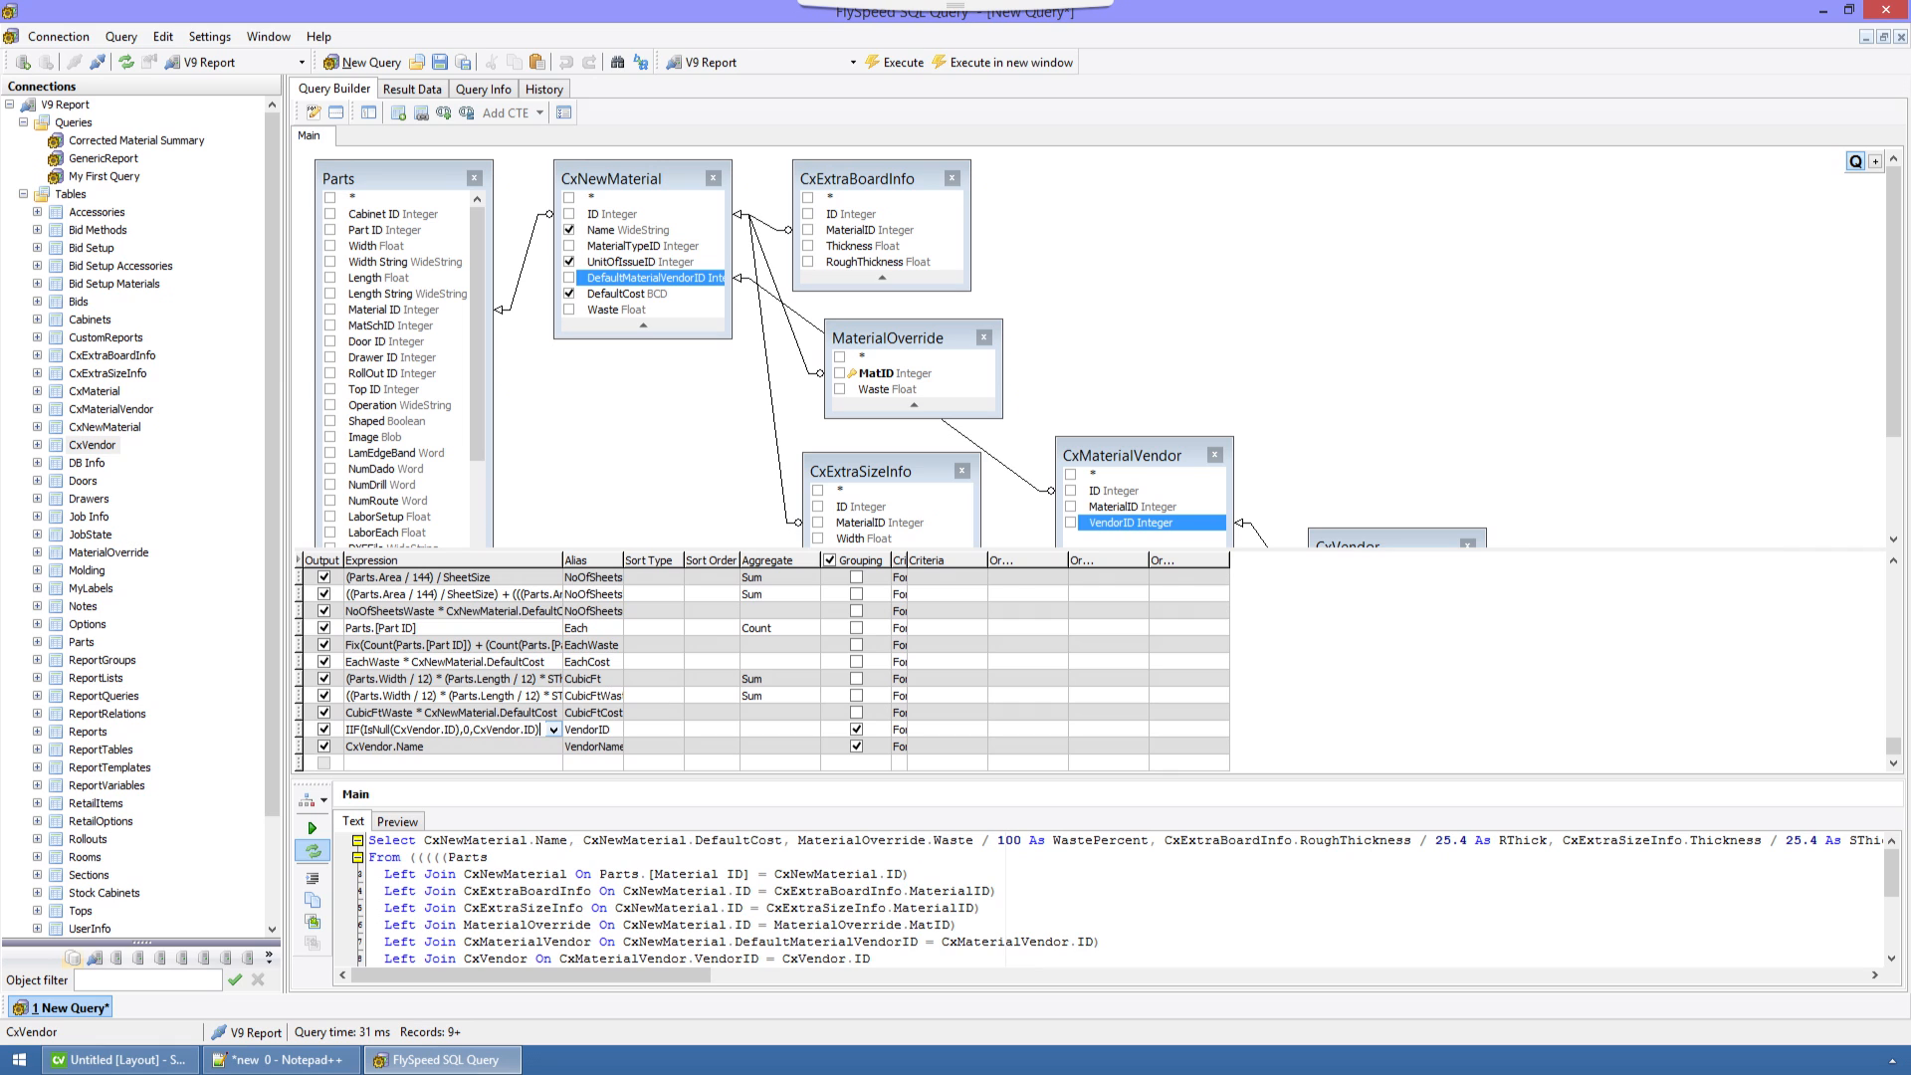
key(Return)
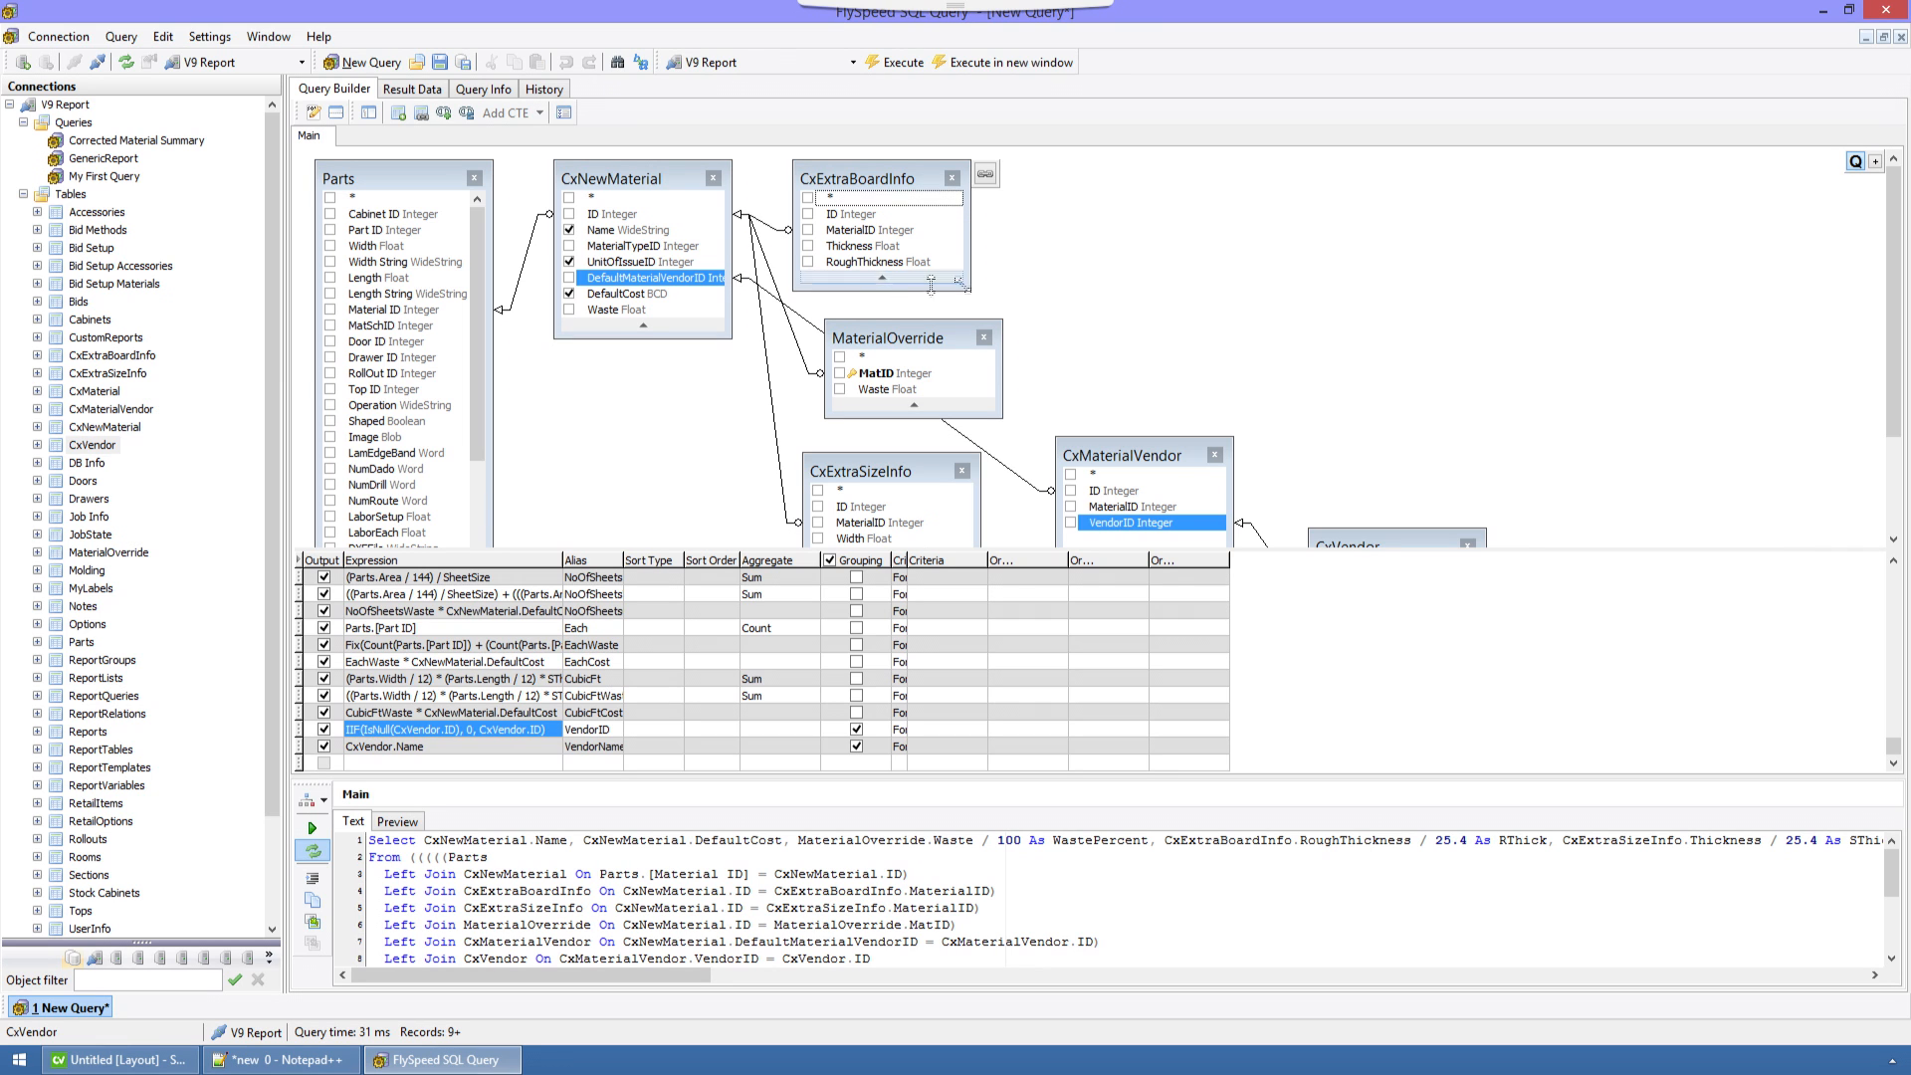
Rerun the query to check the VendorID values for materials without a vendor, and go back to the query design.
click(900, 62)
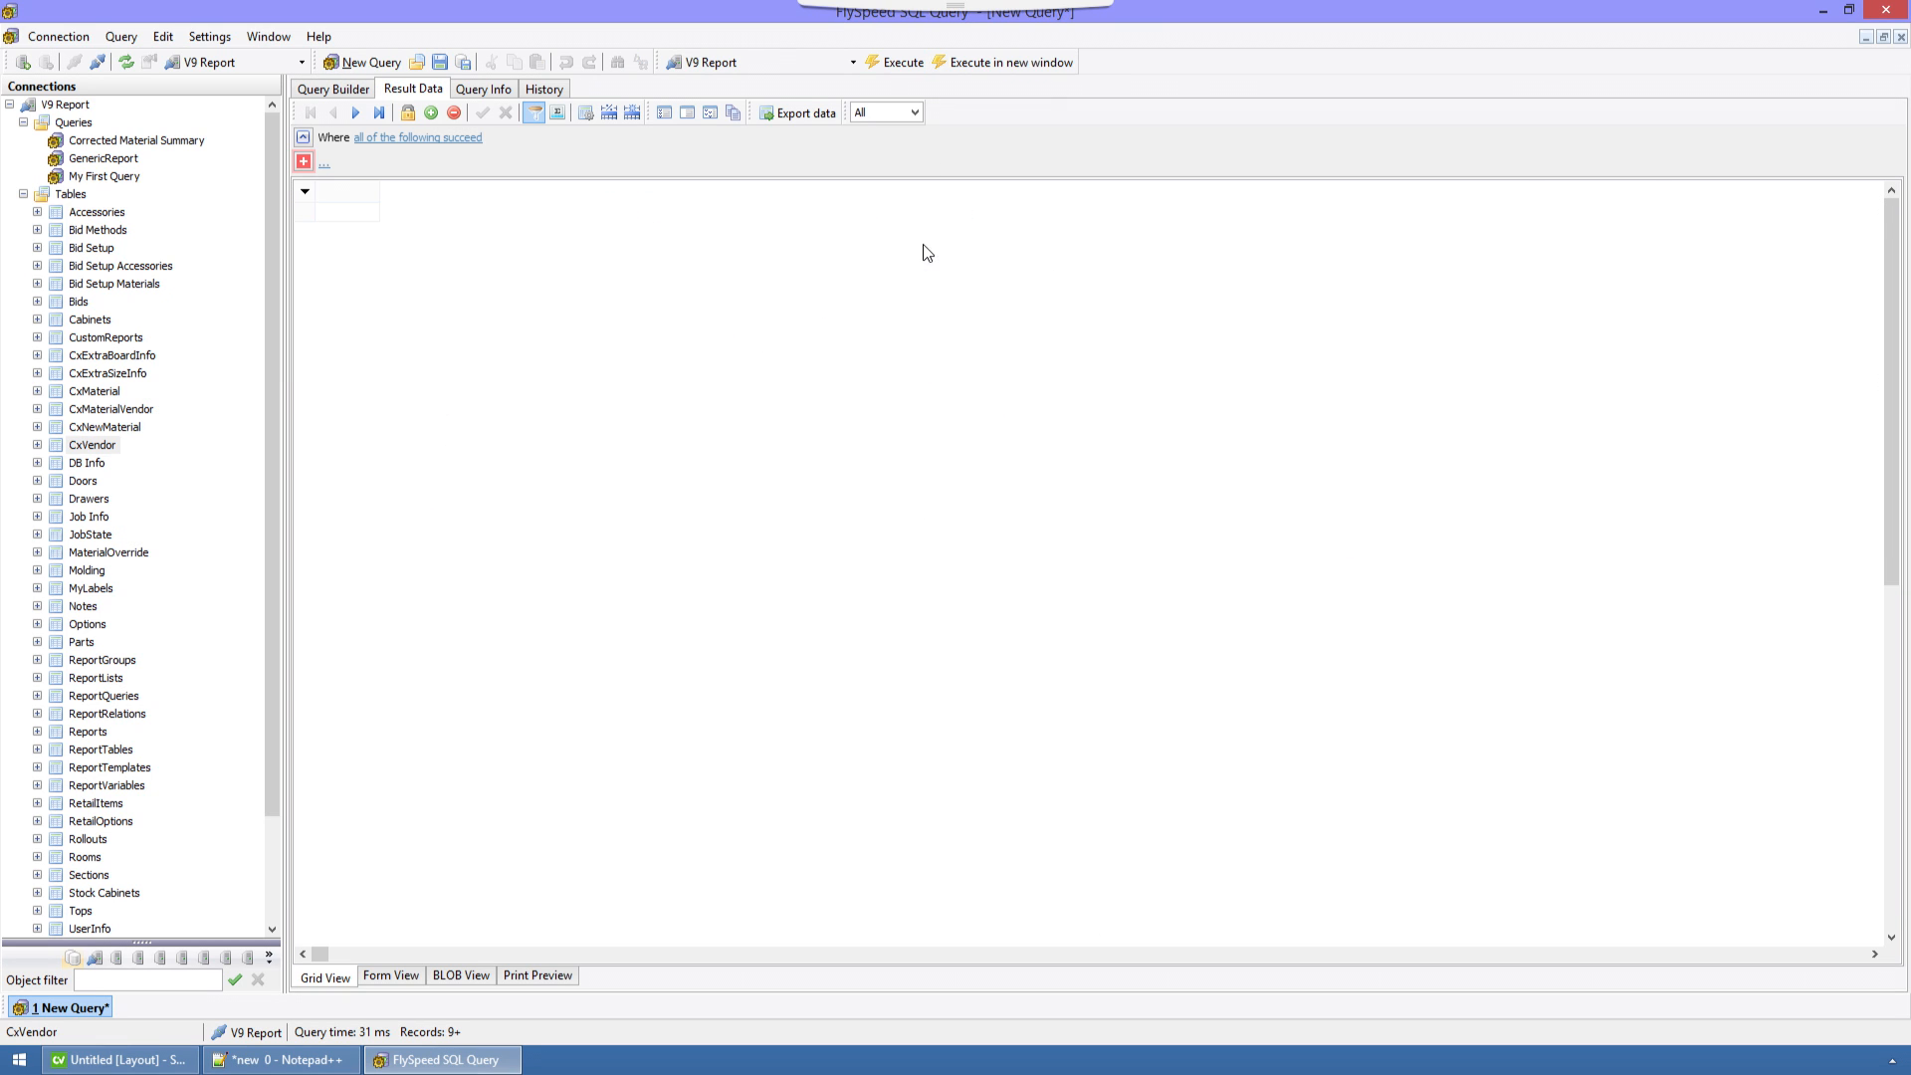
click(1810, 955)
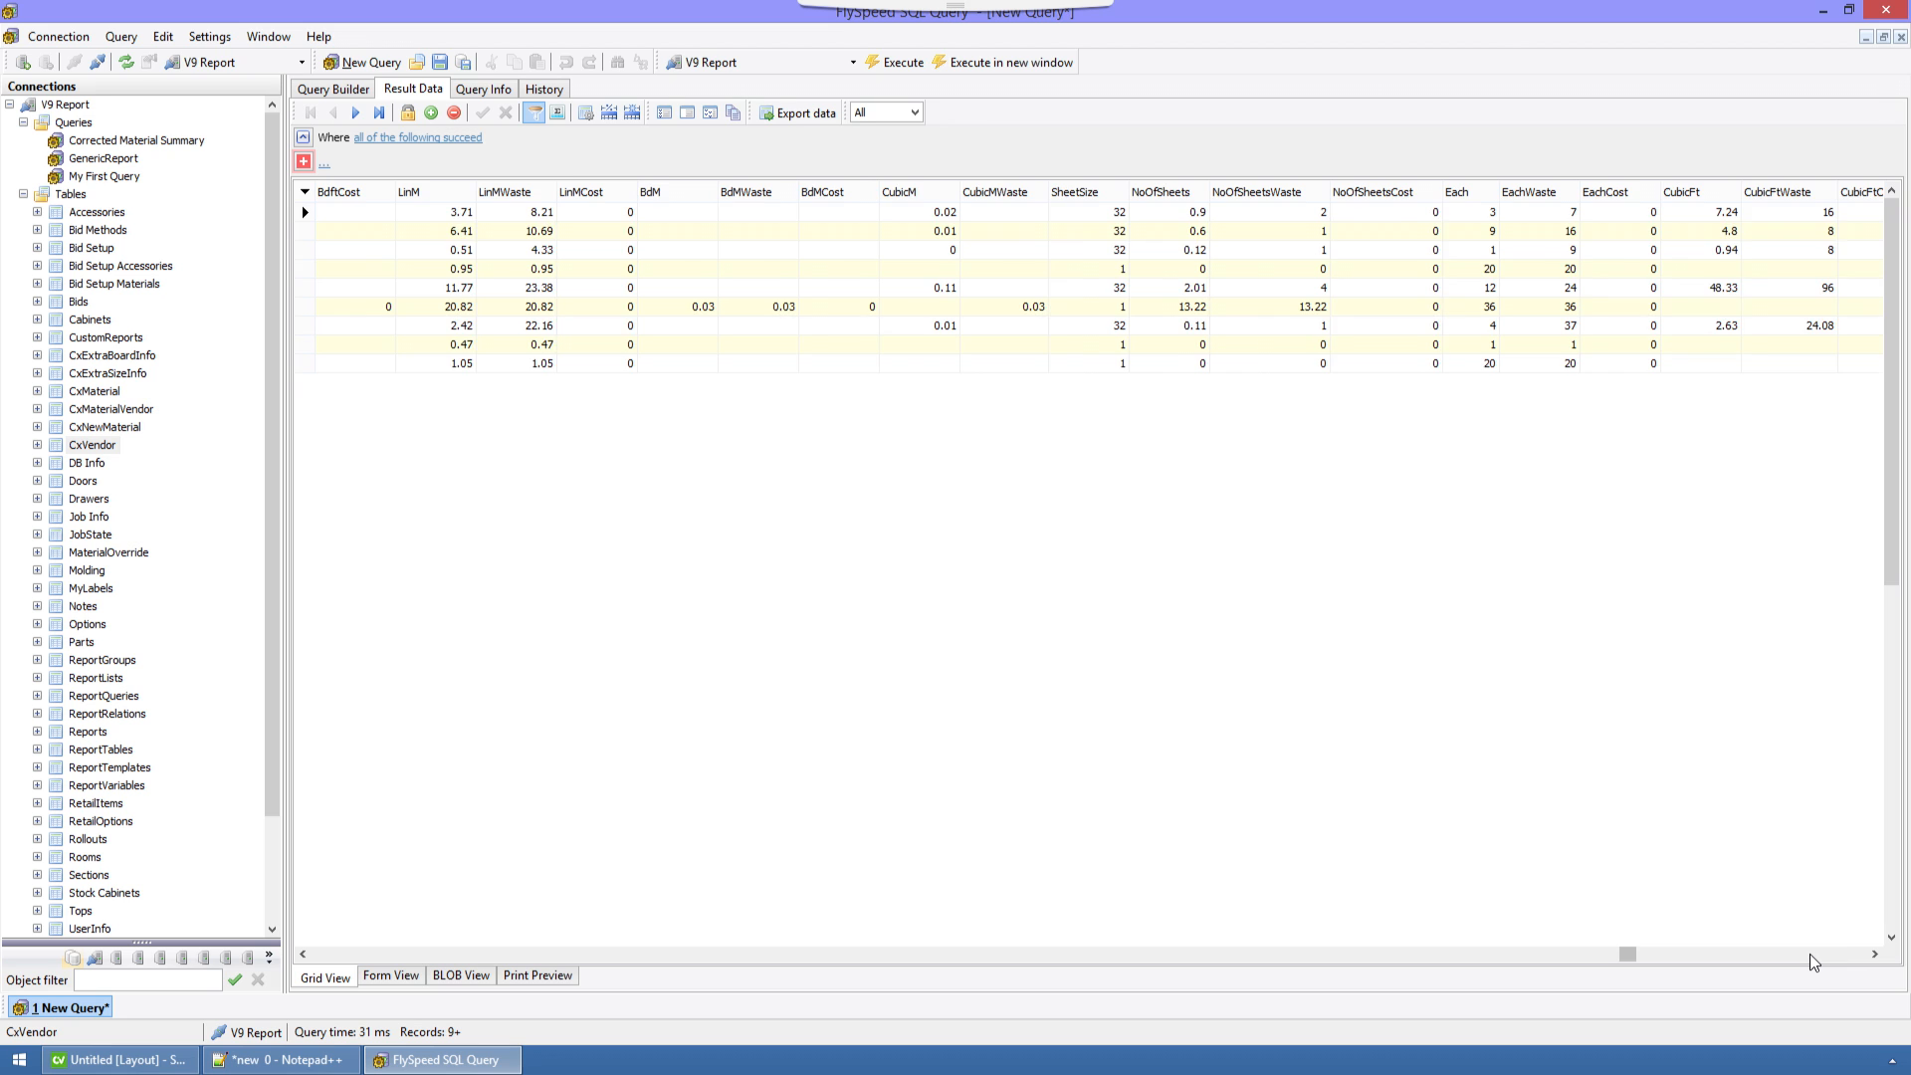
click(1811, 954)
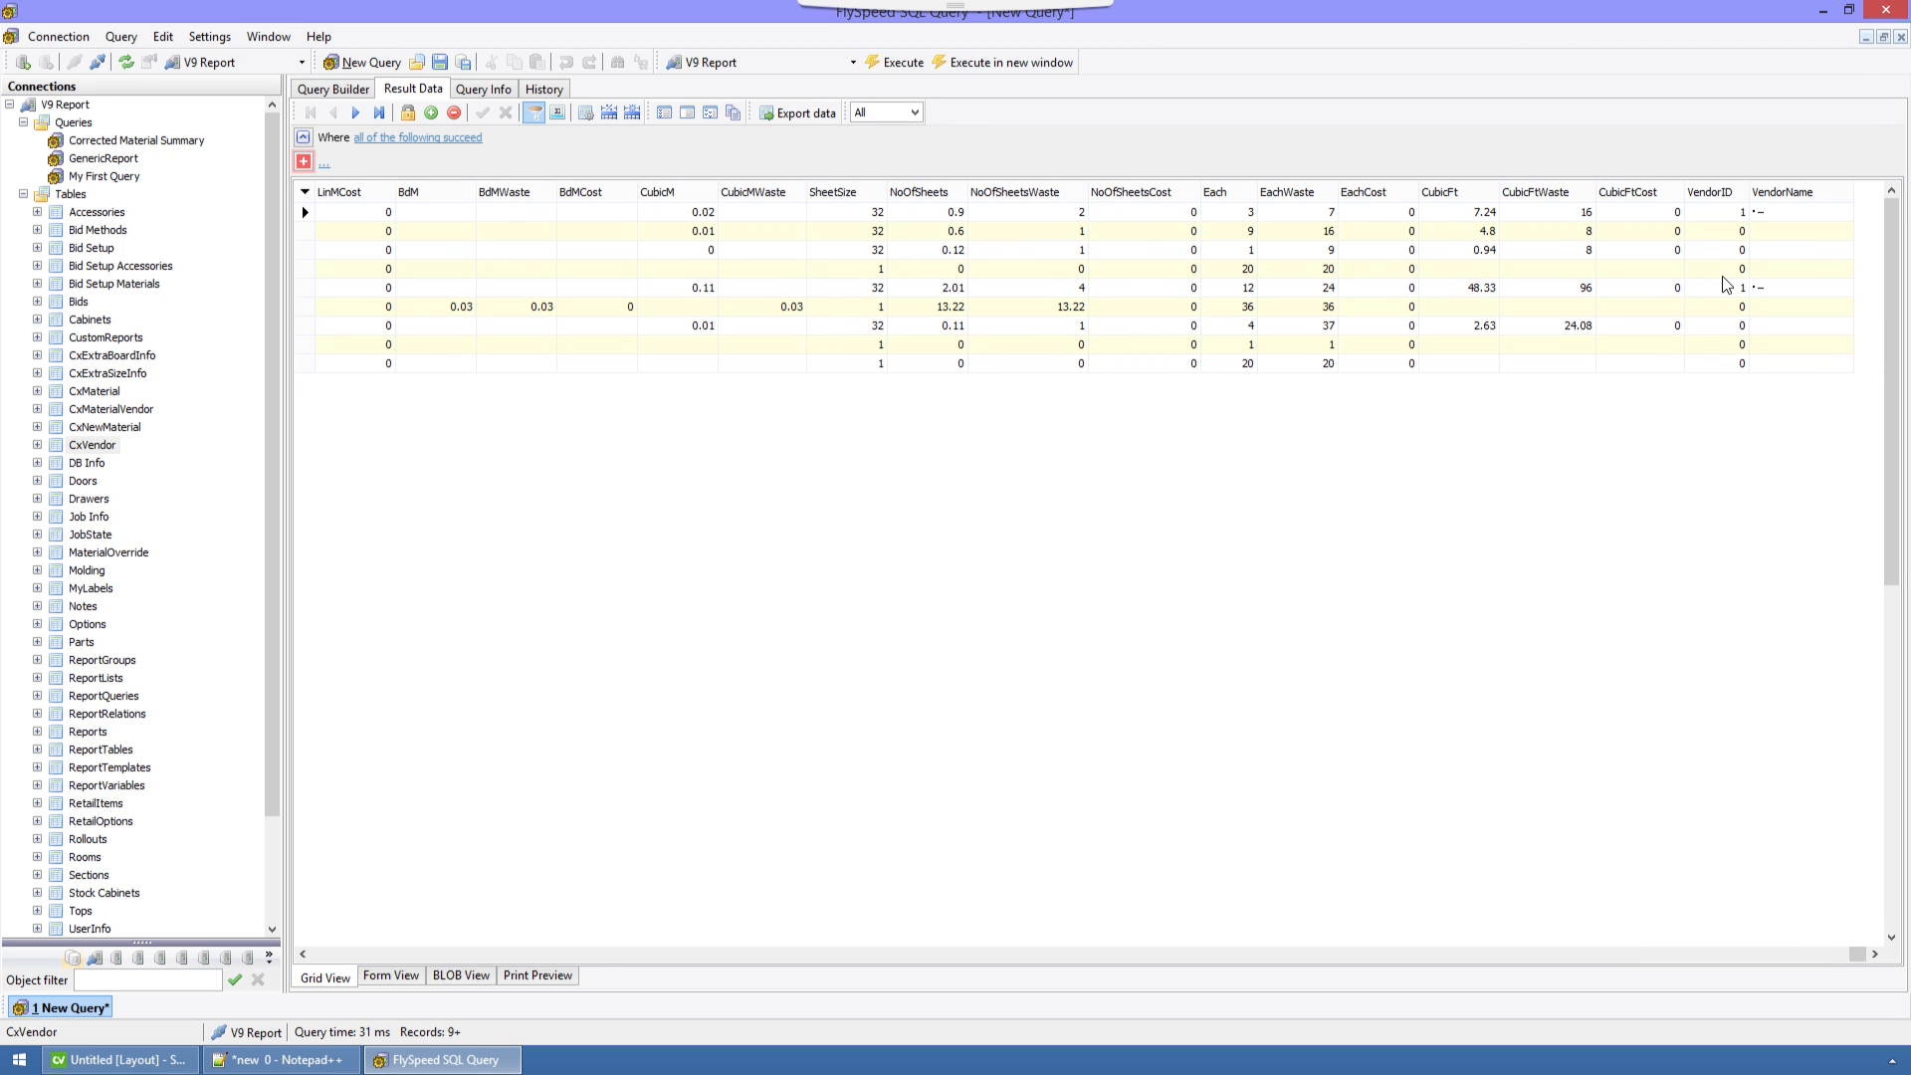
click(339, 93)
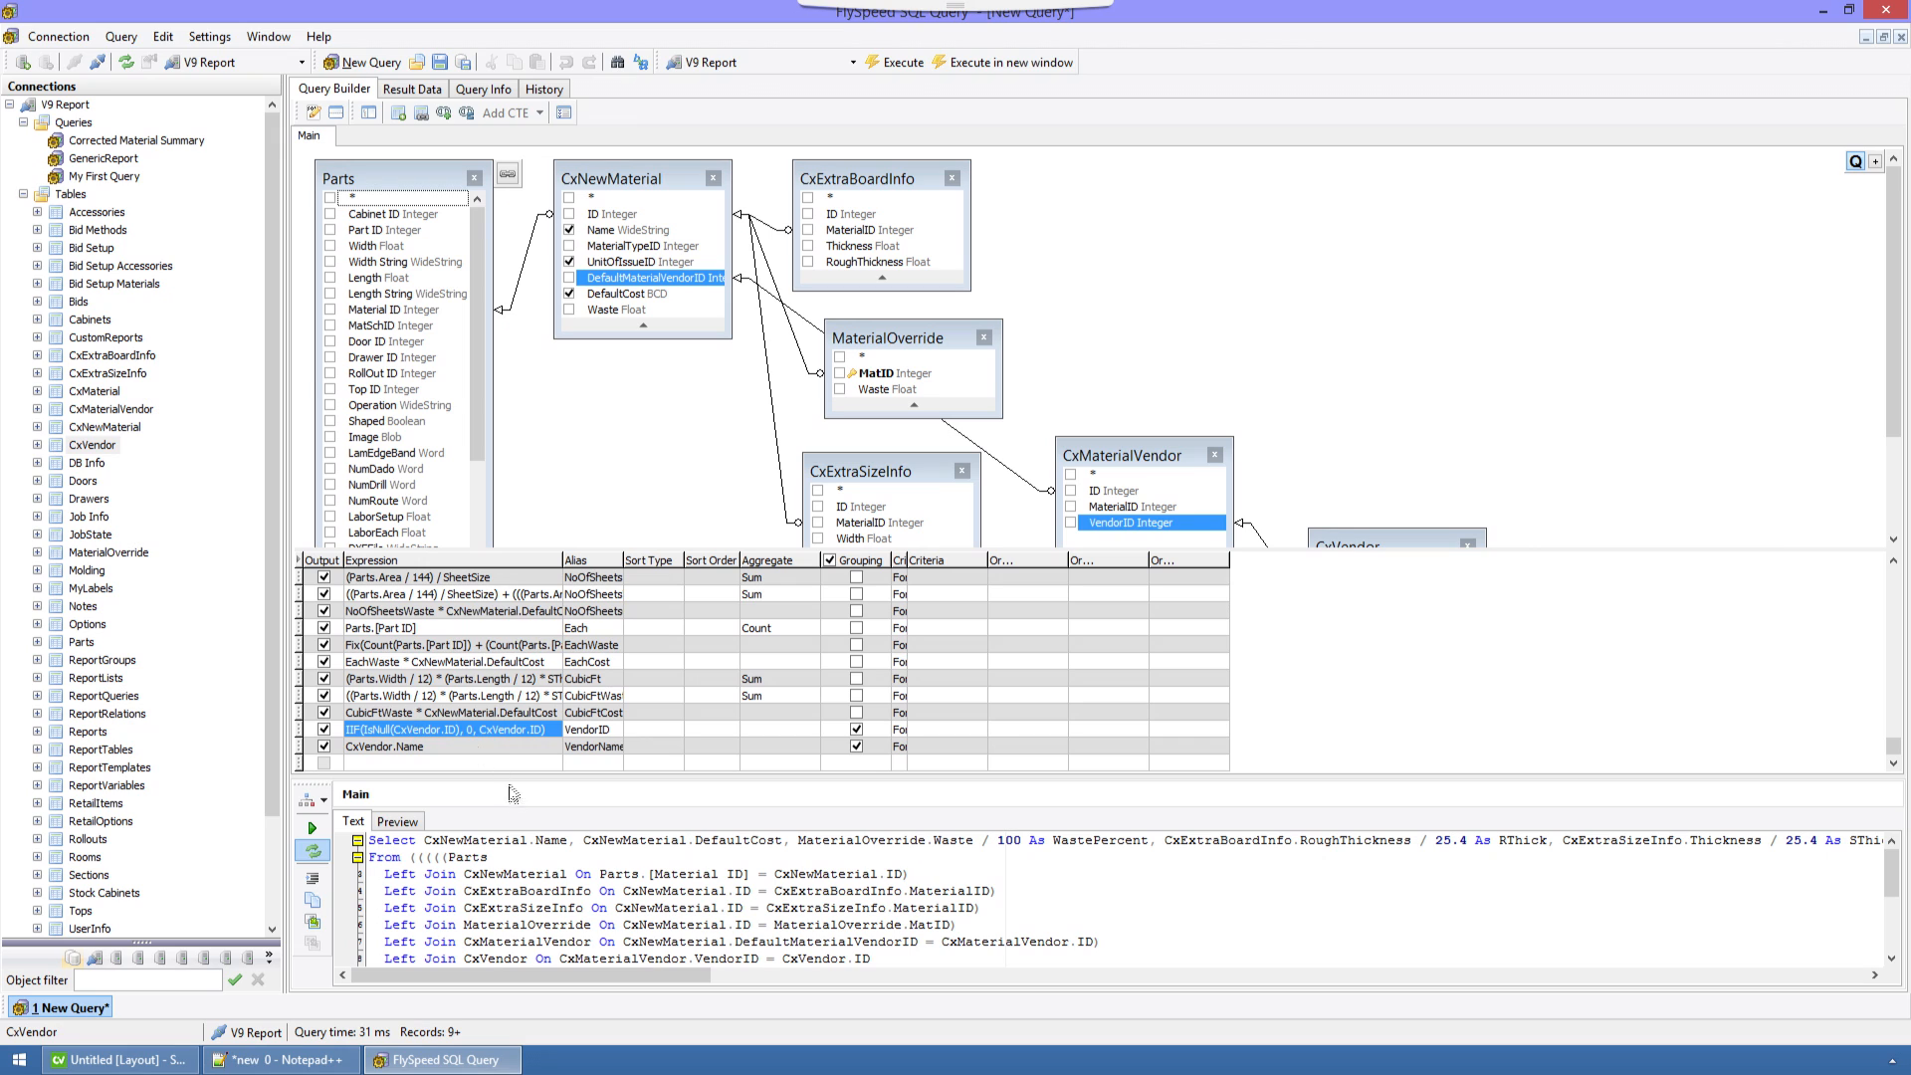
Change the VendorName column's expression to Left(CxVendor.Name, 255) and run the query.
click(442, 747)
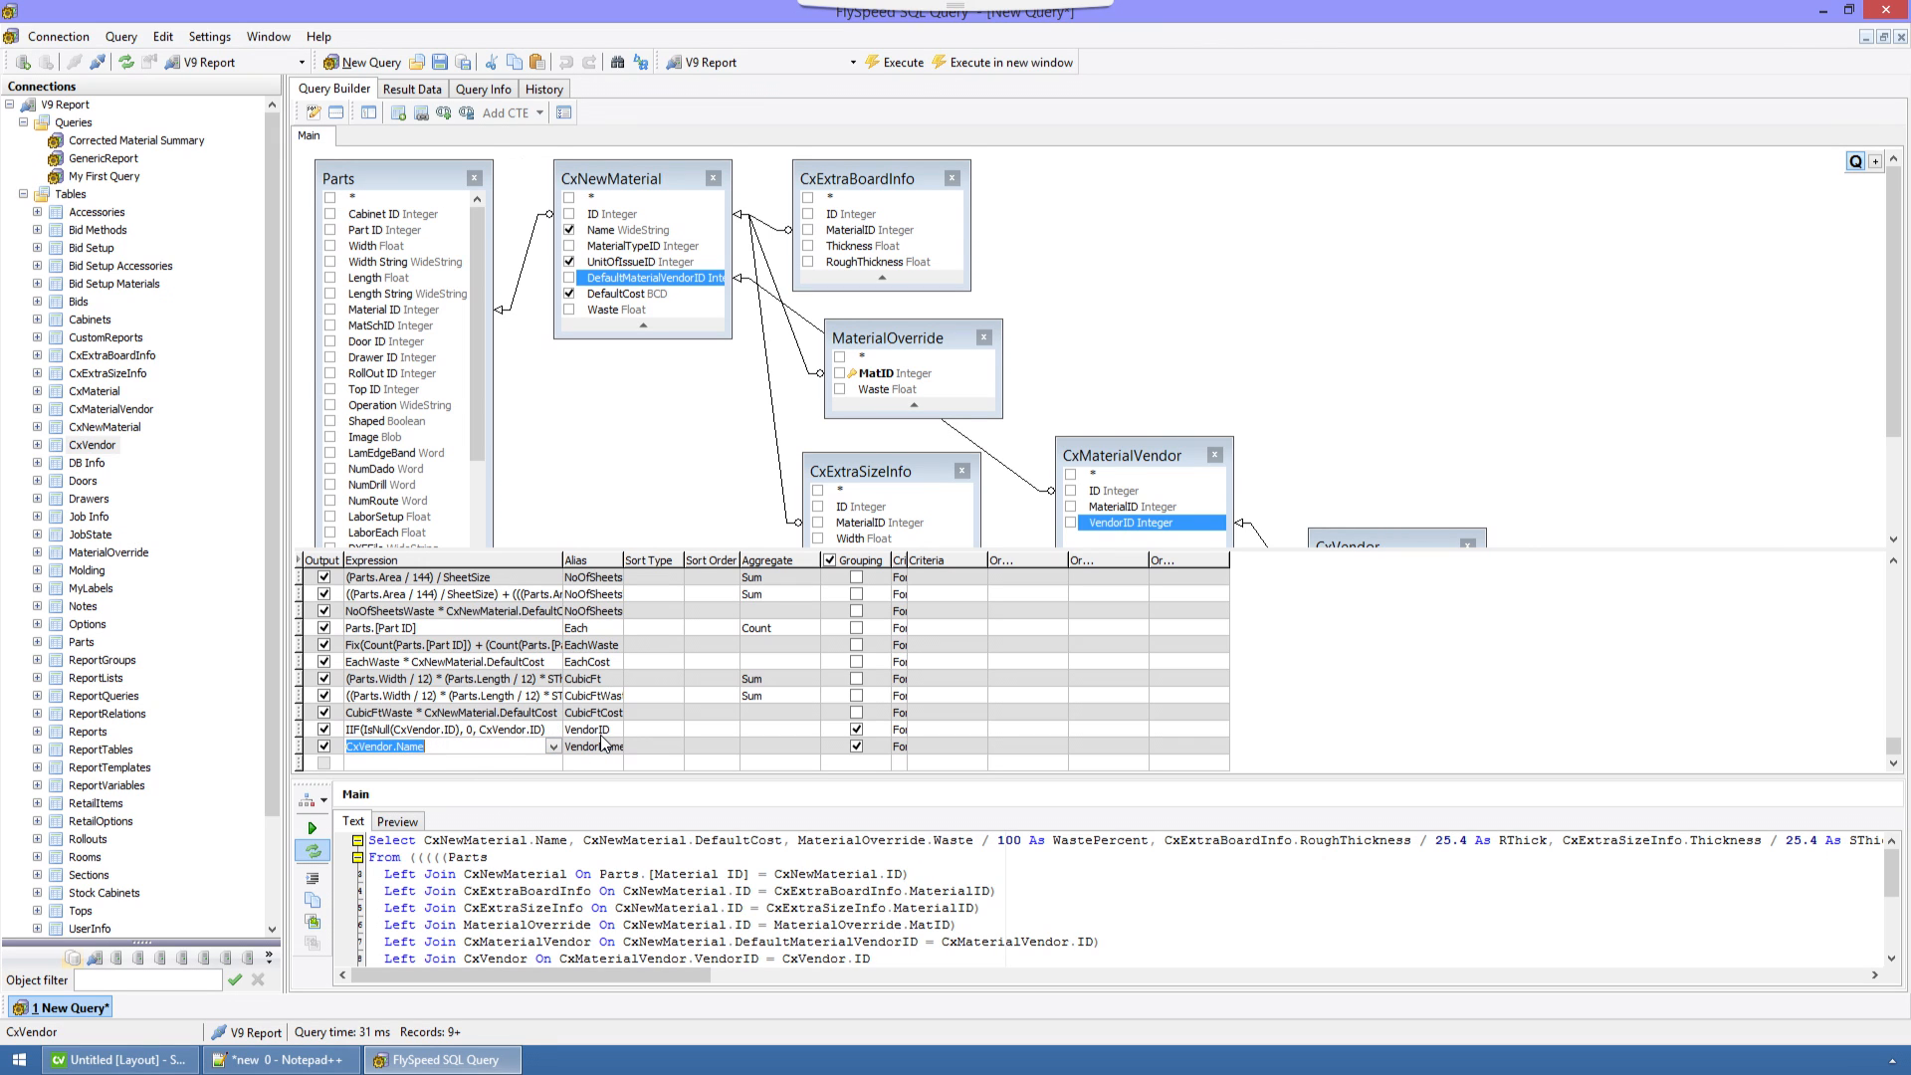
key(End)
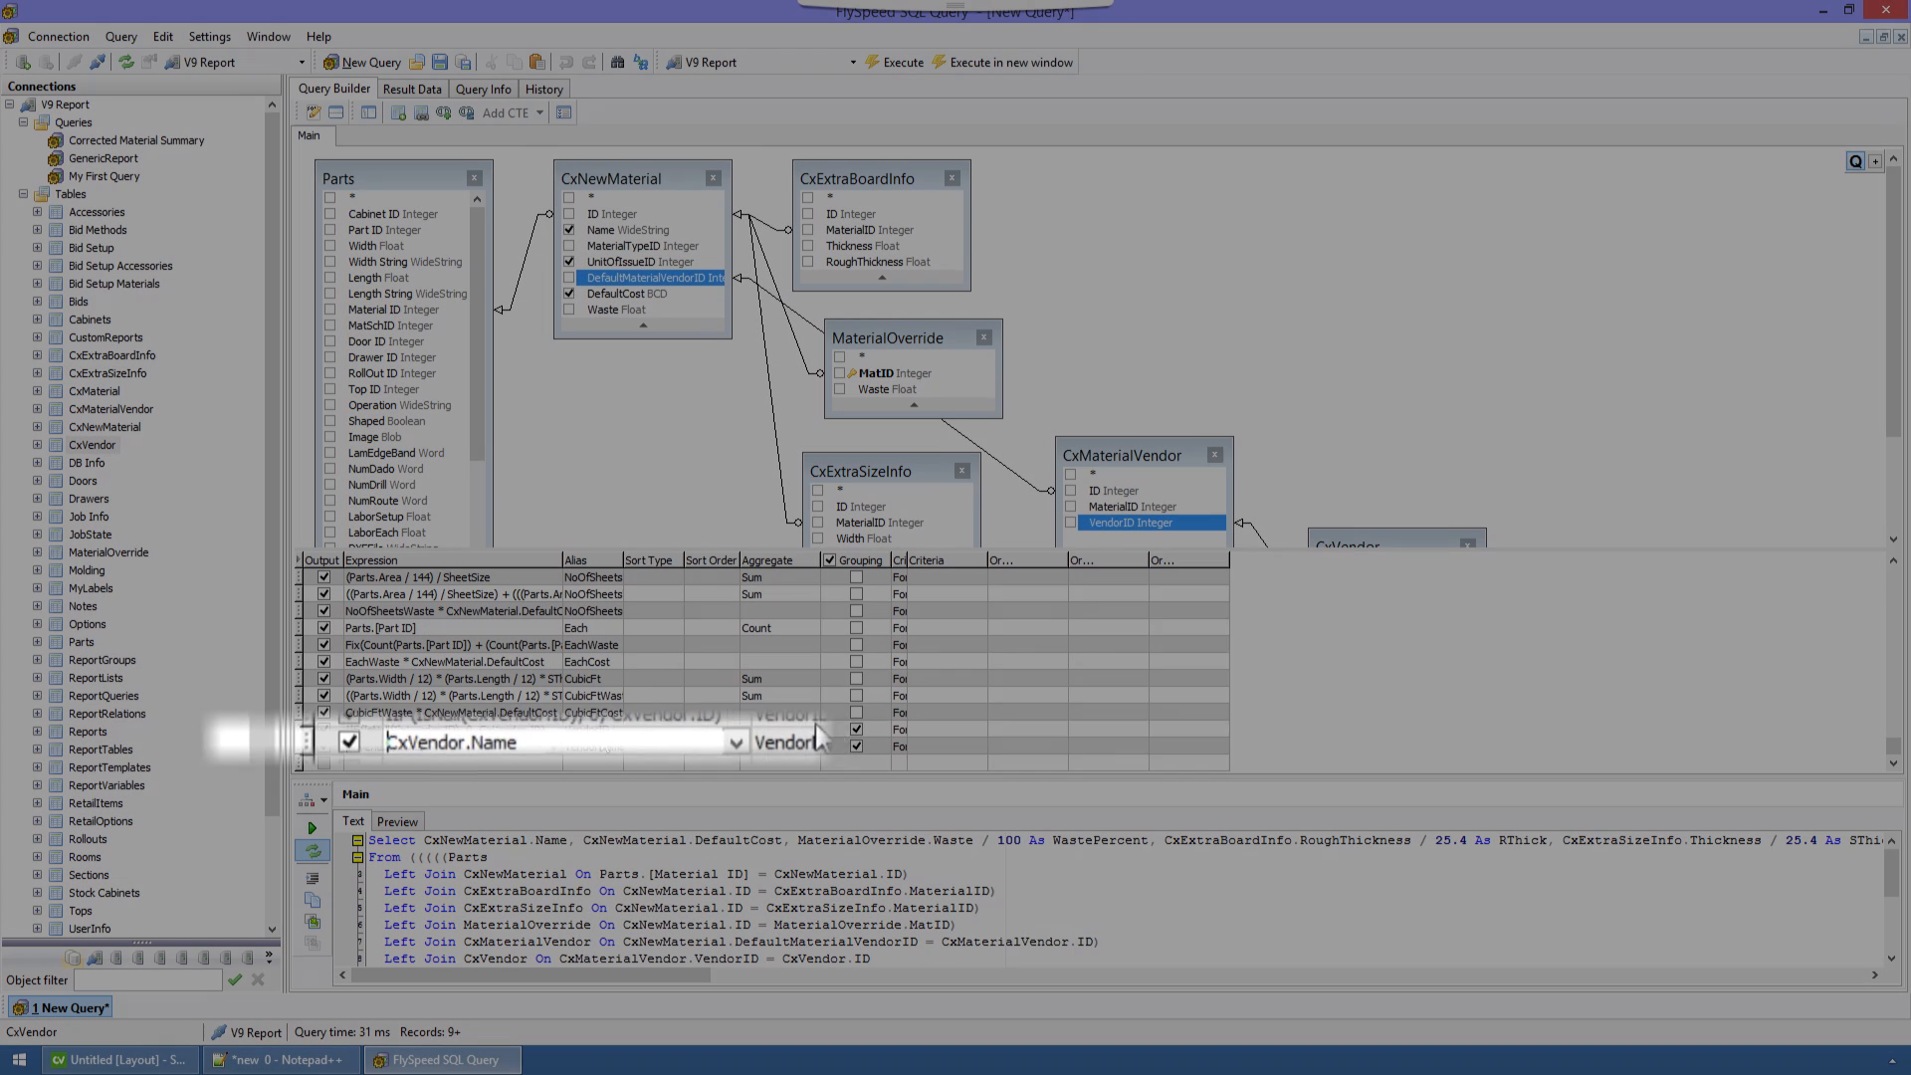
text(Left()
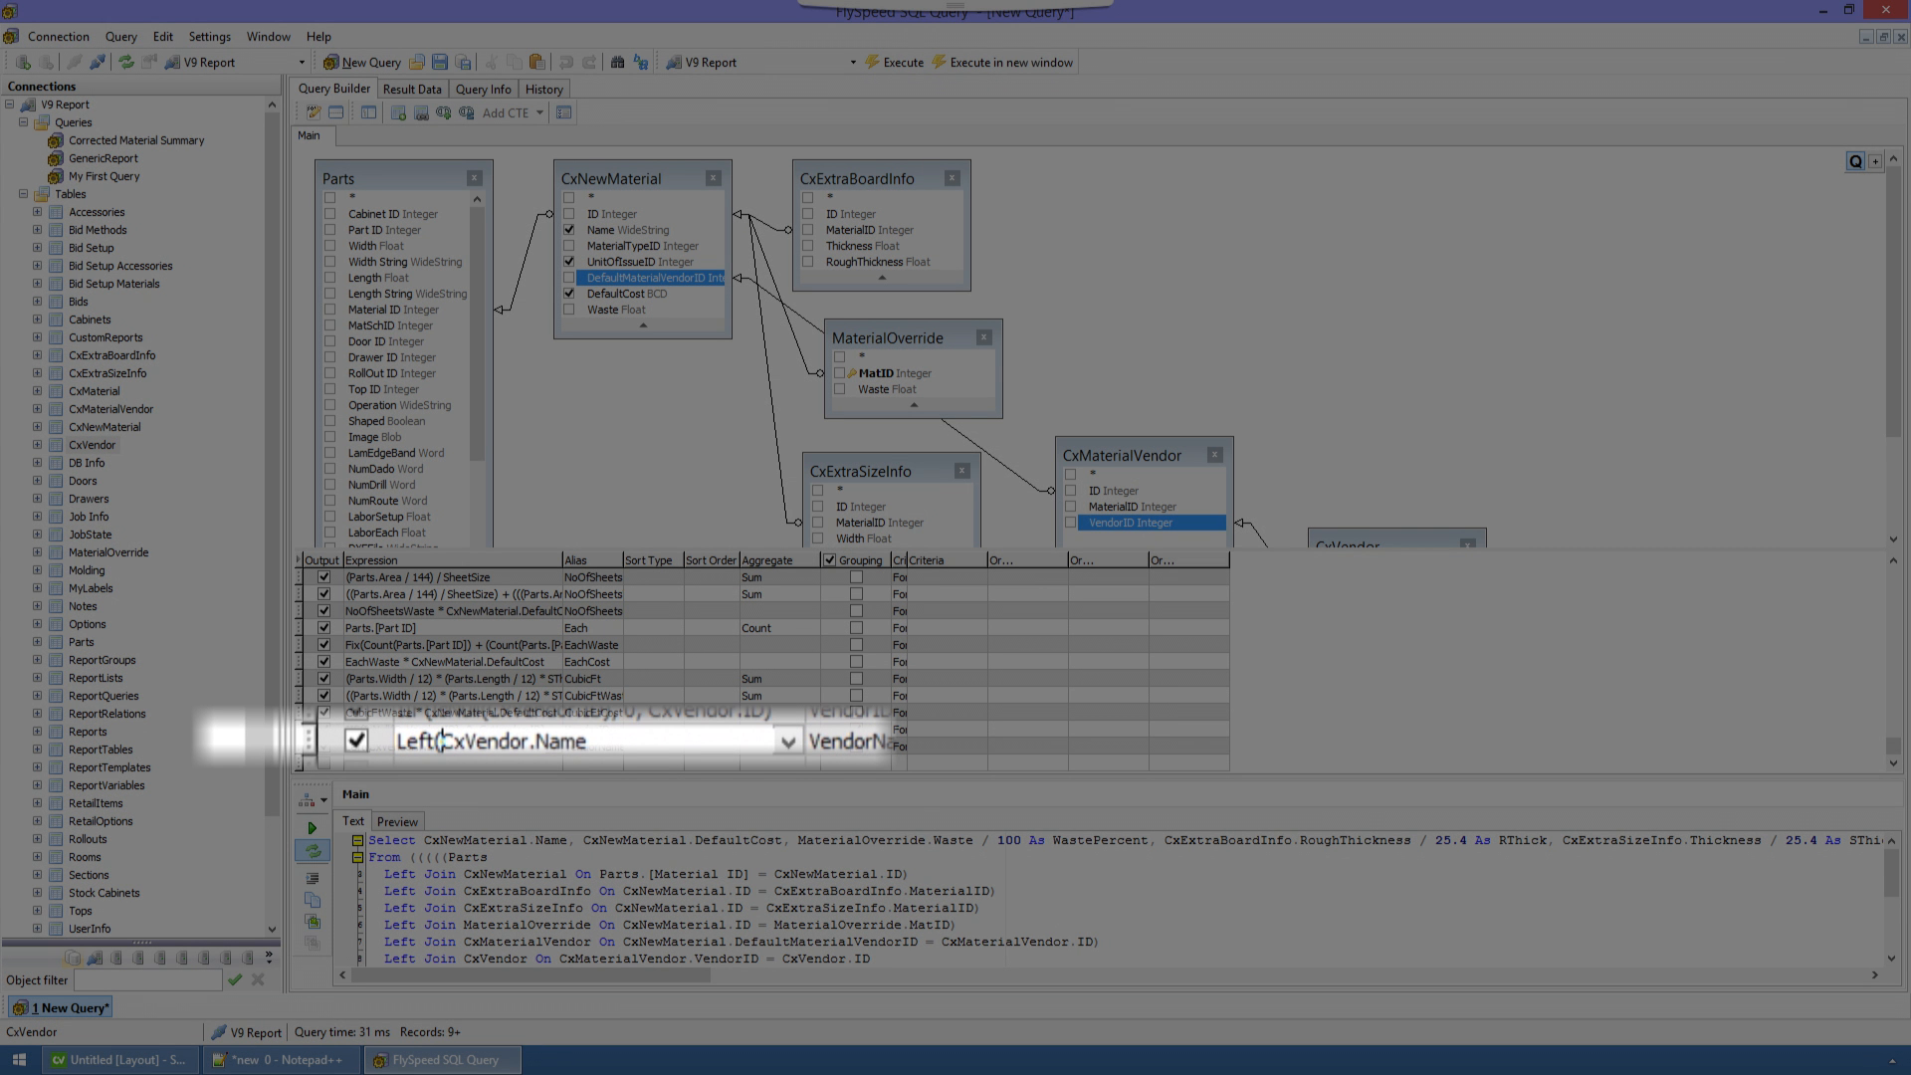
click(589, 740)
text(, 255))
key(Return)
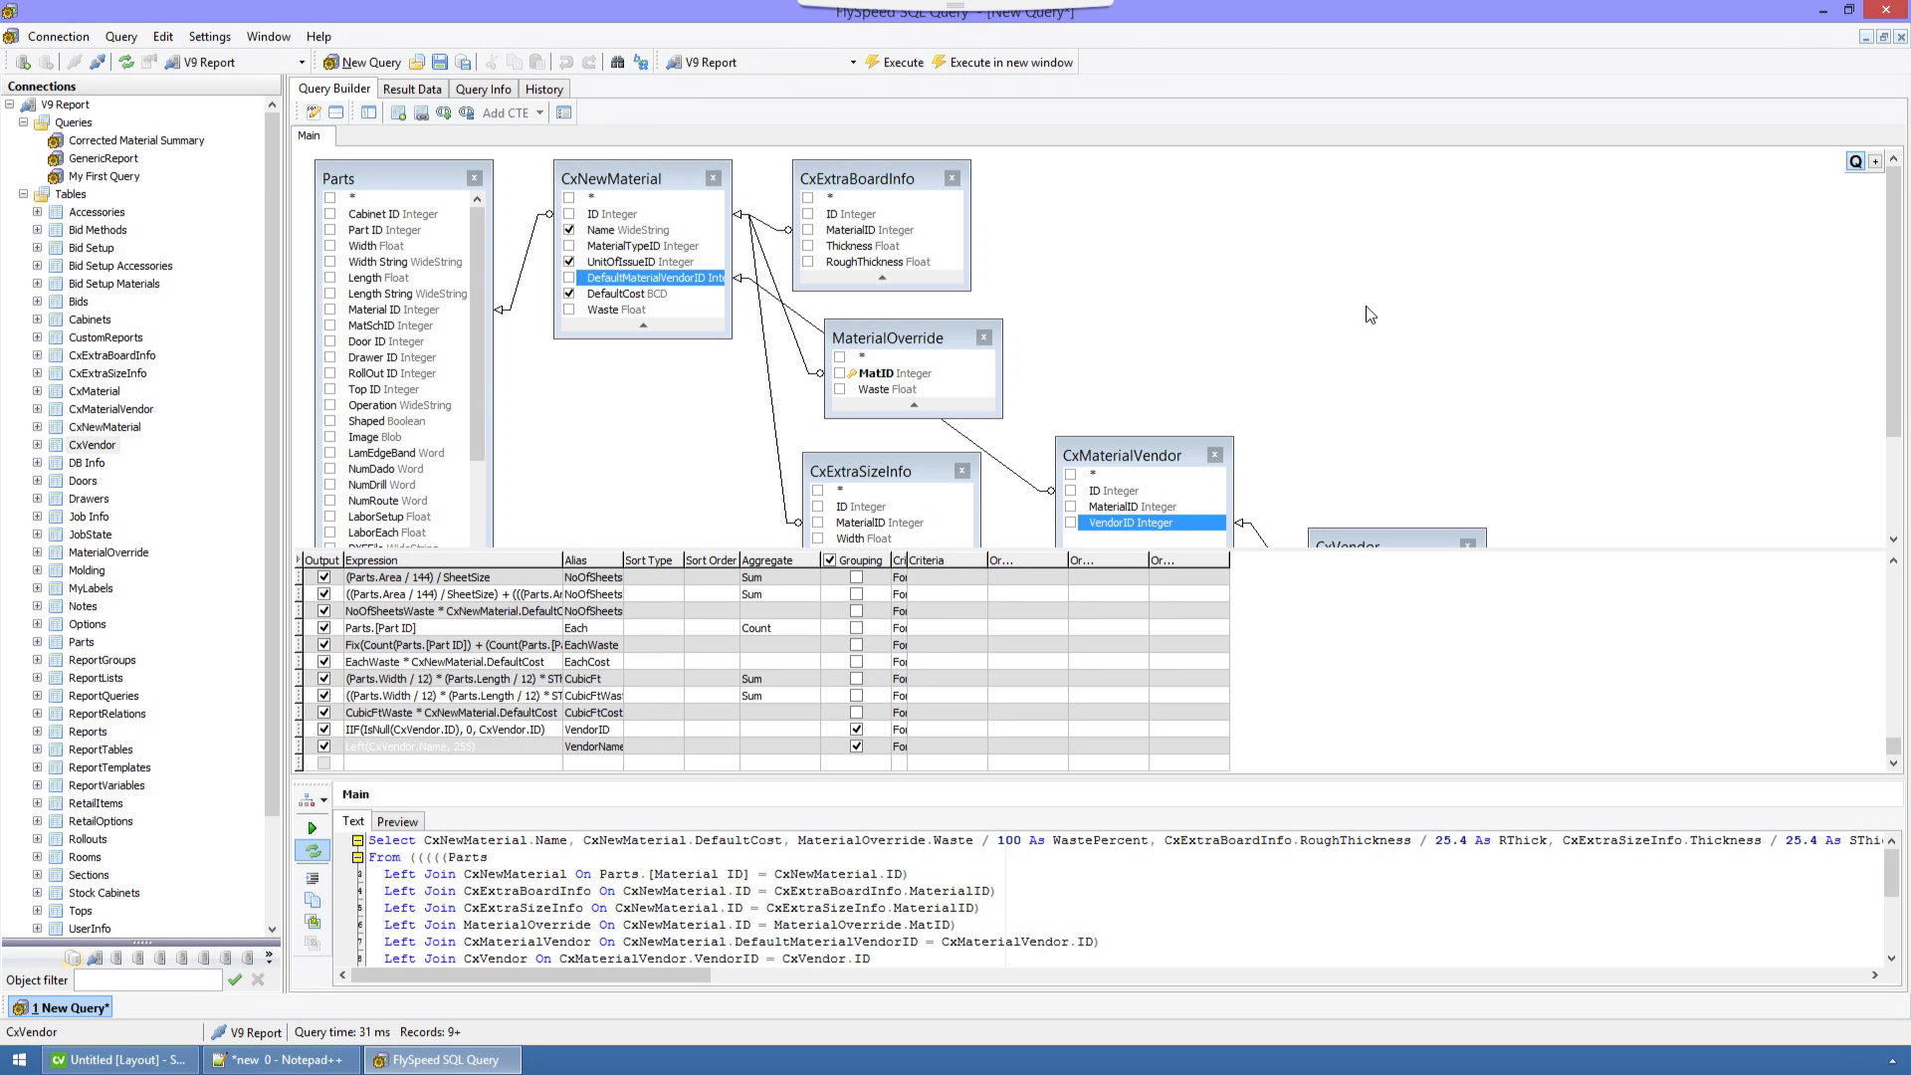
key(F5)
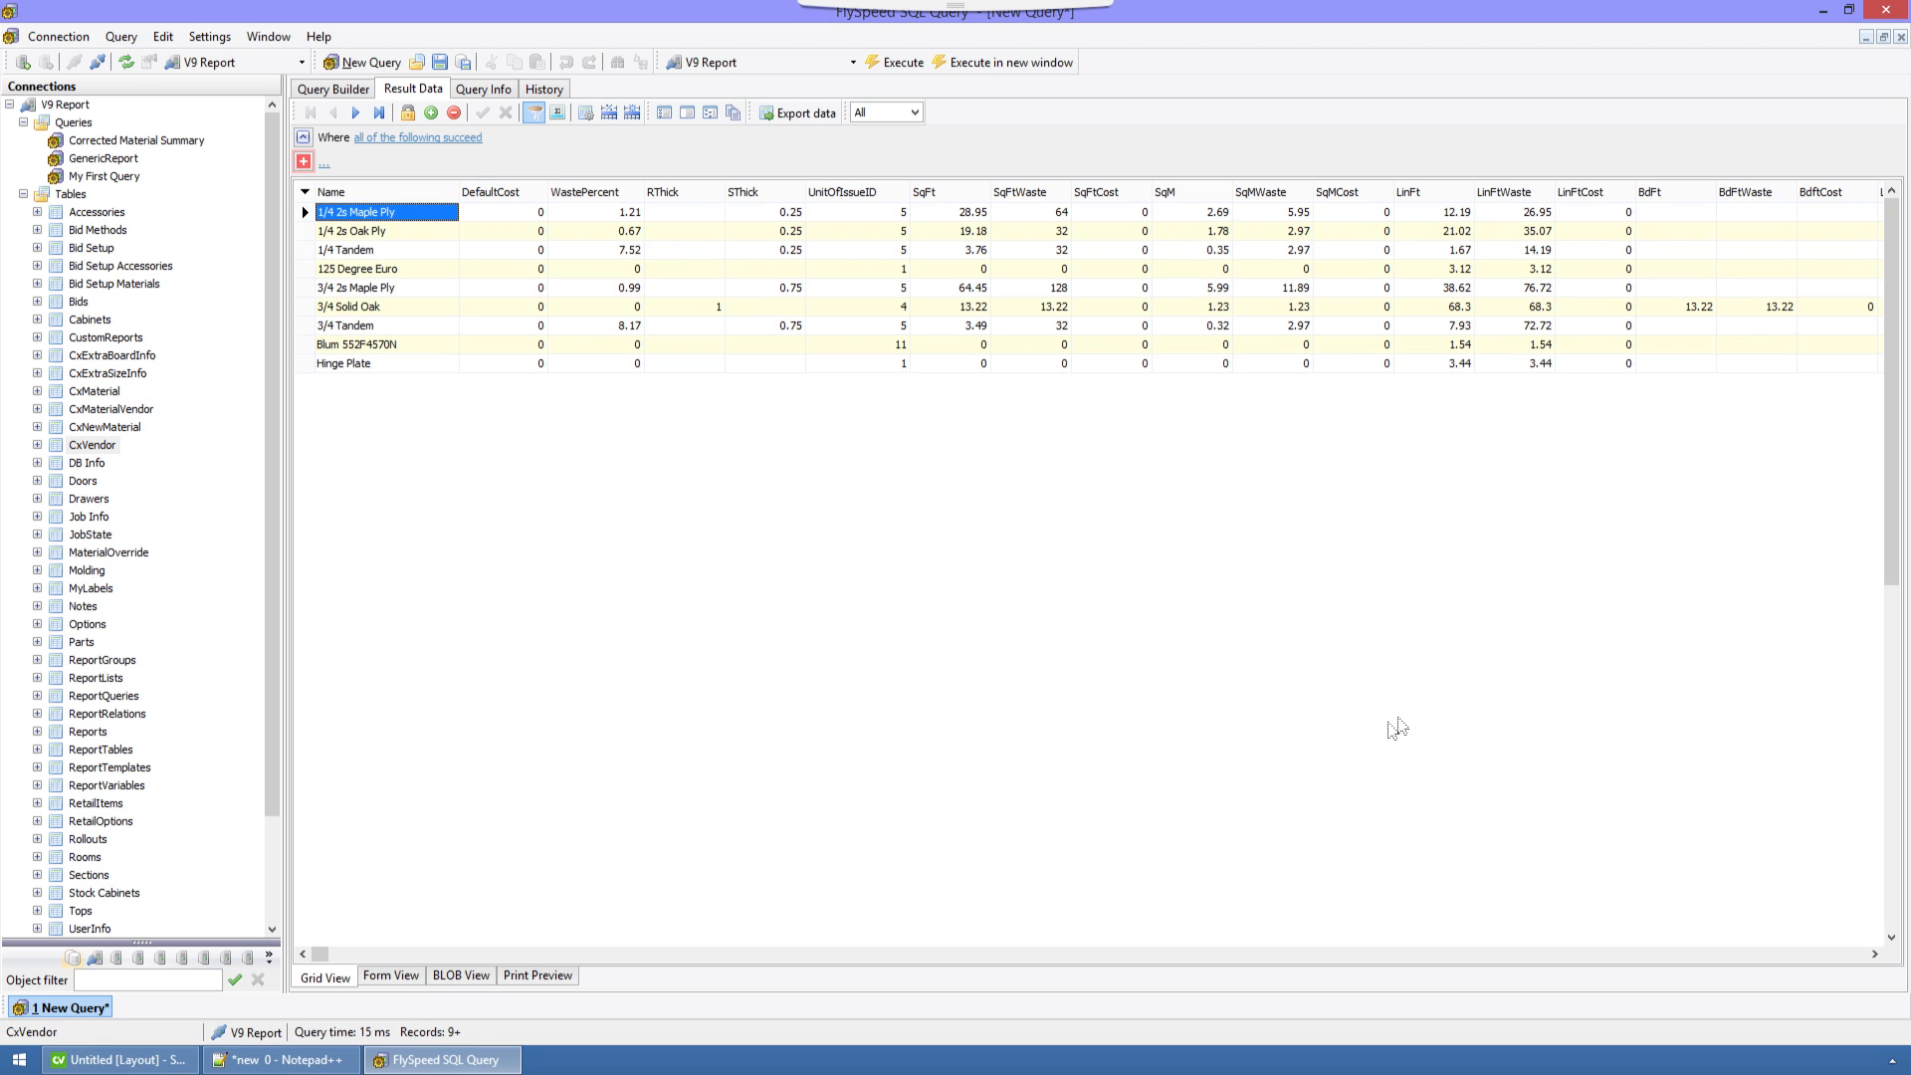
Examine the VendorID and VendorName columns in the query results, and return to the query design.
click(1814, 954)
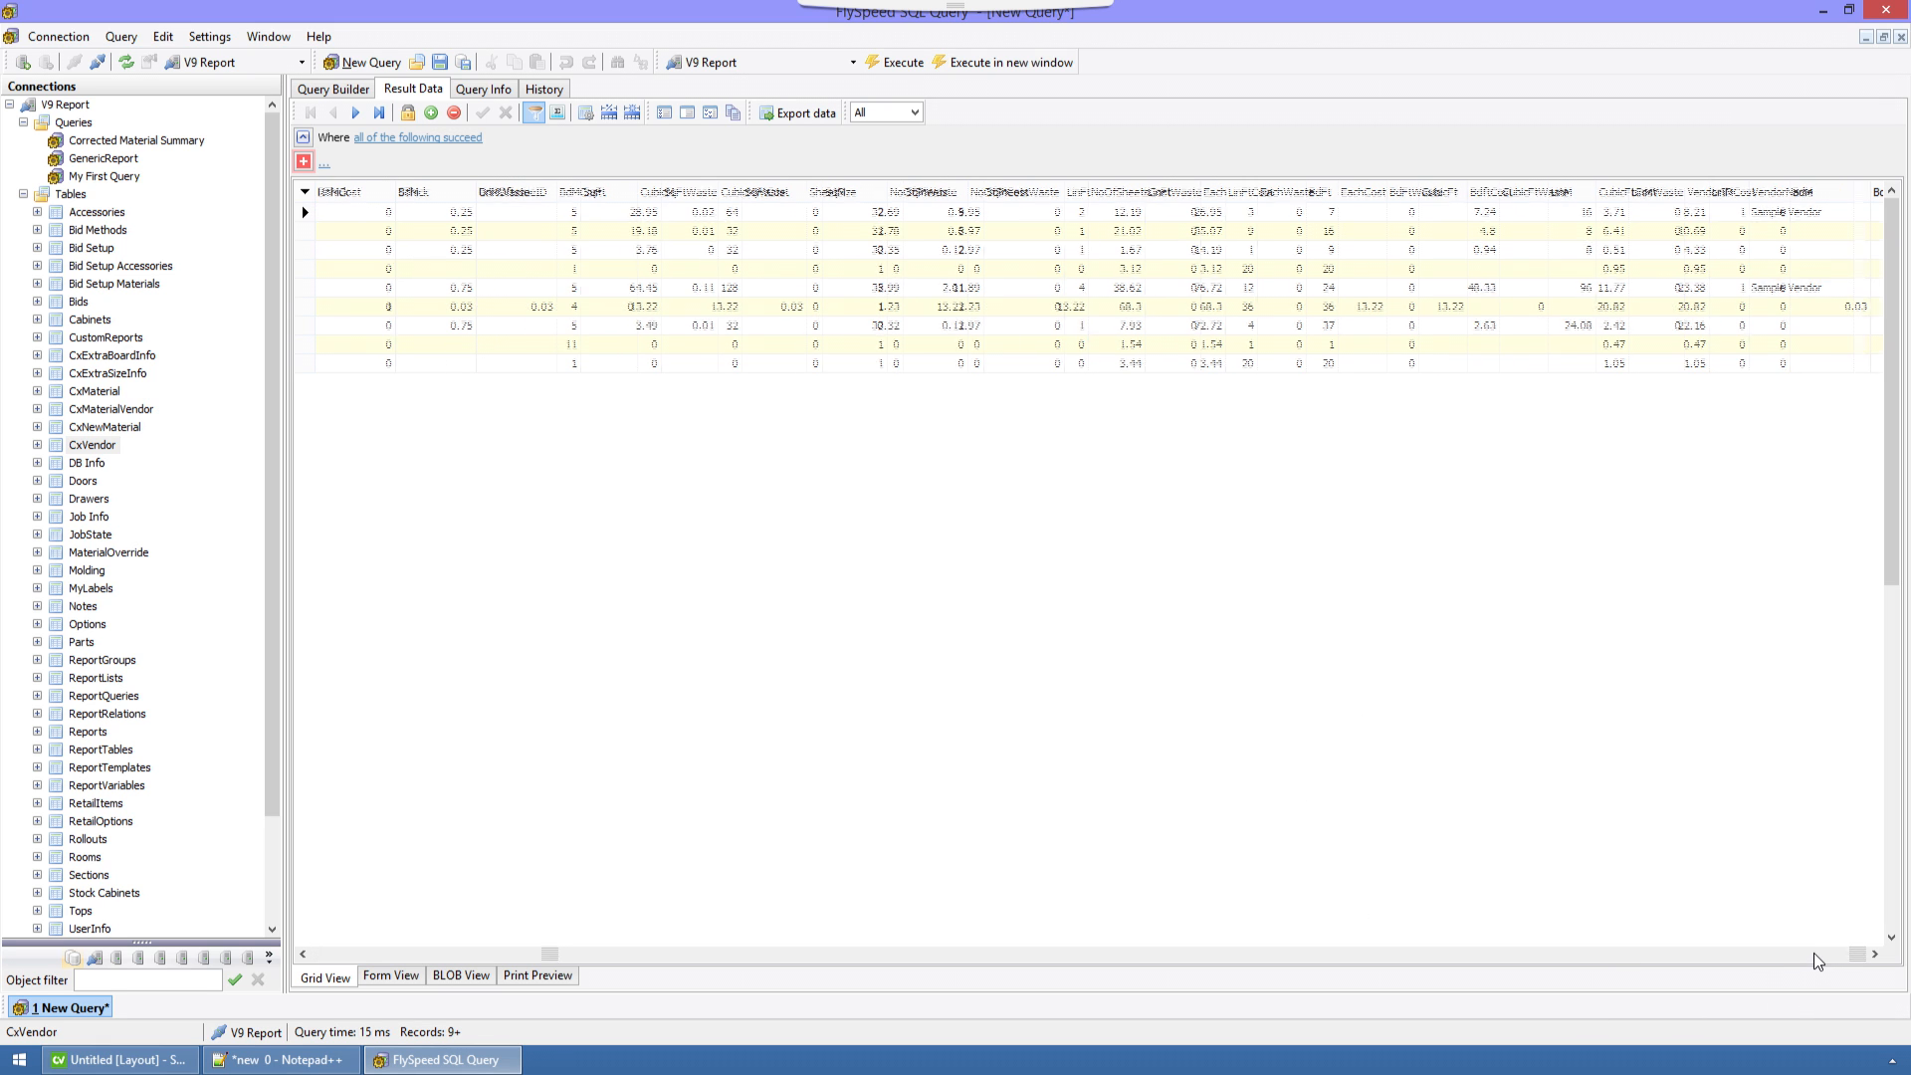
click(1846, 954)
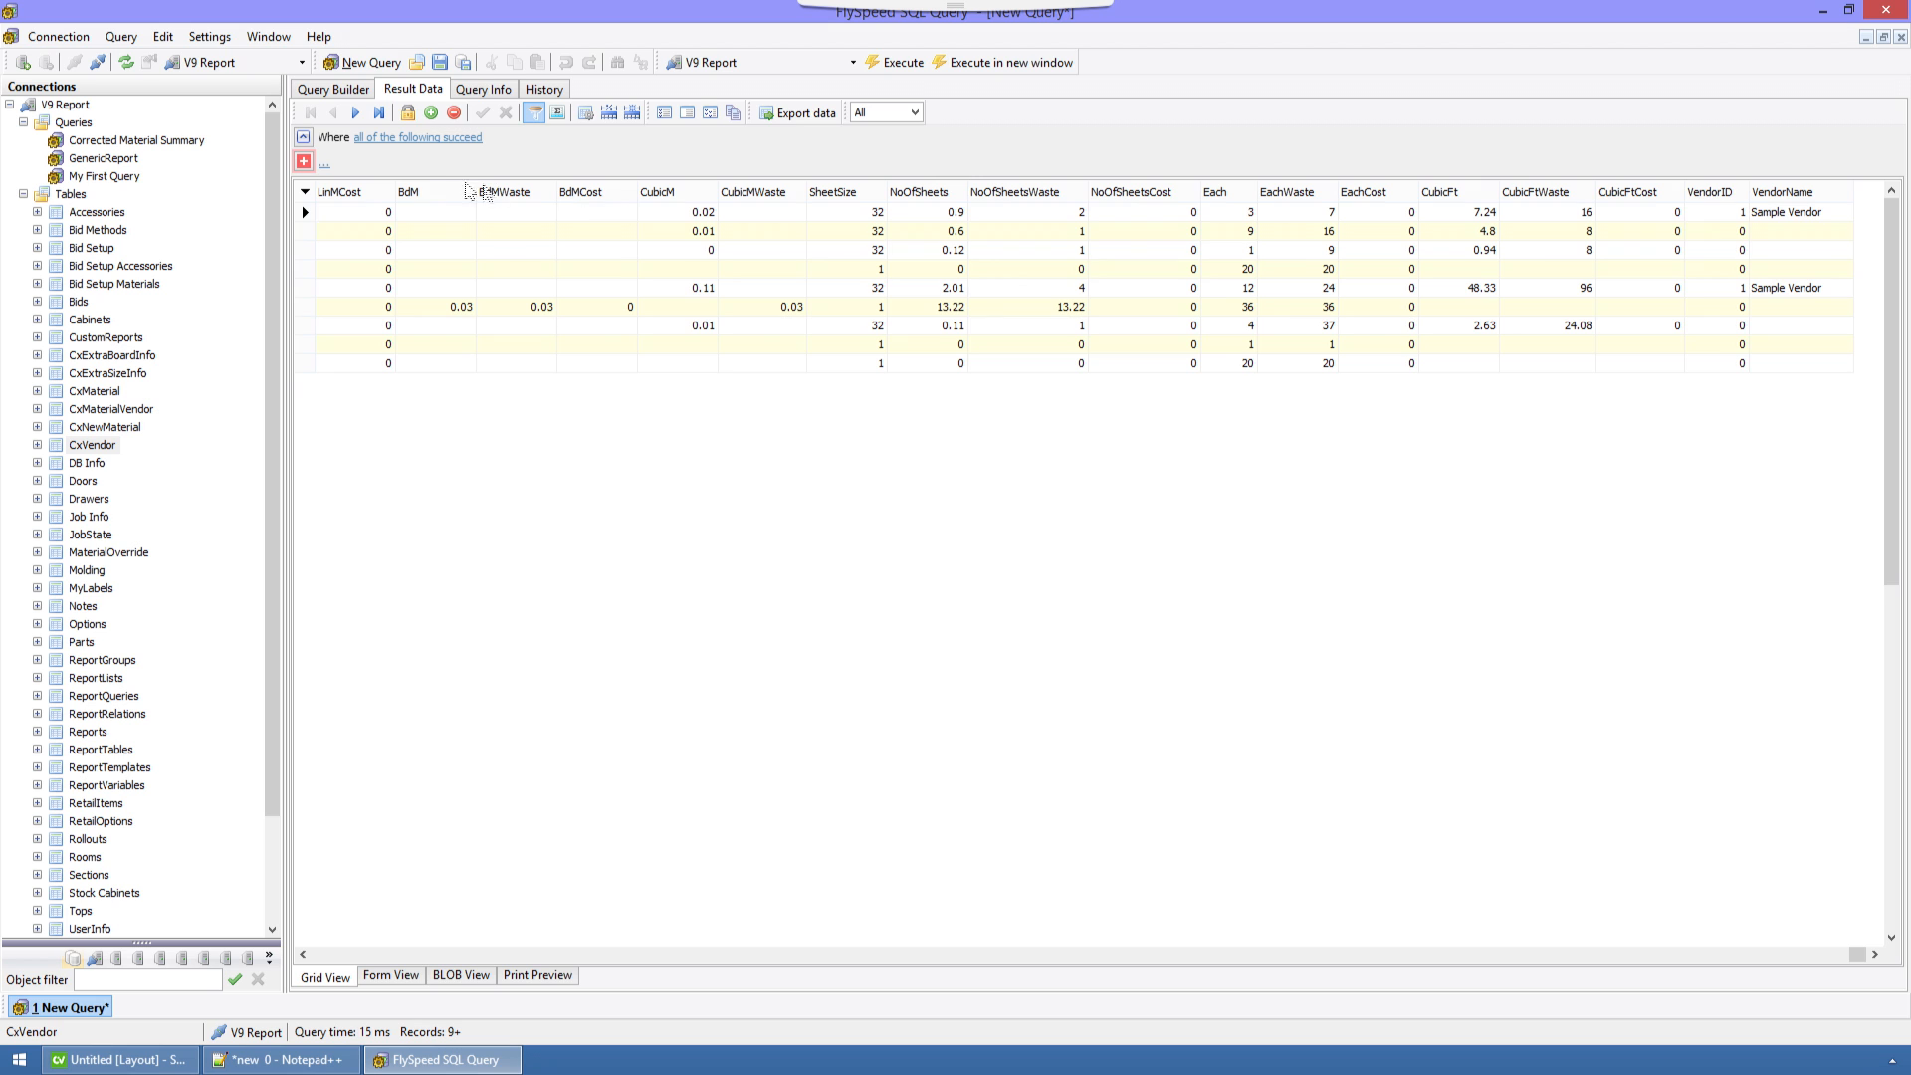
click(335, 91)
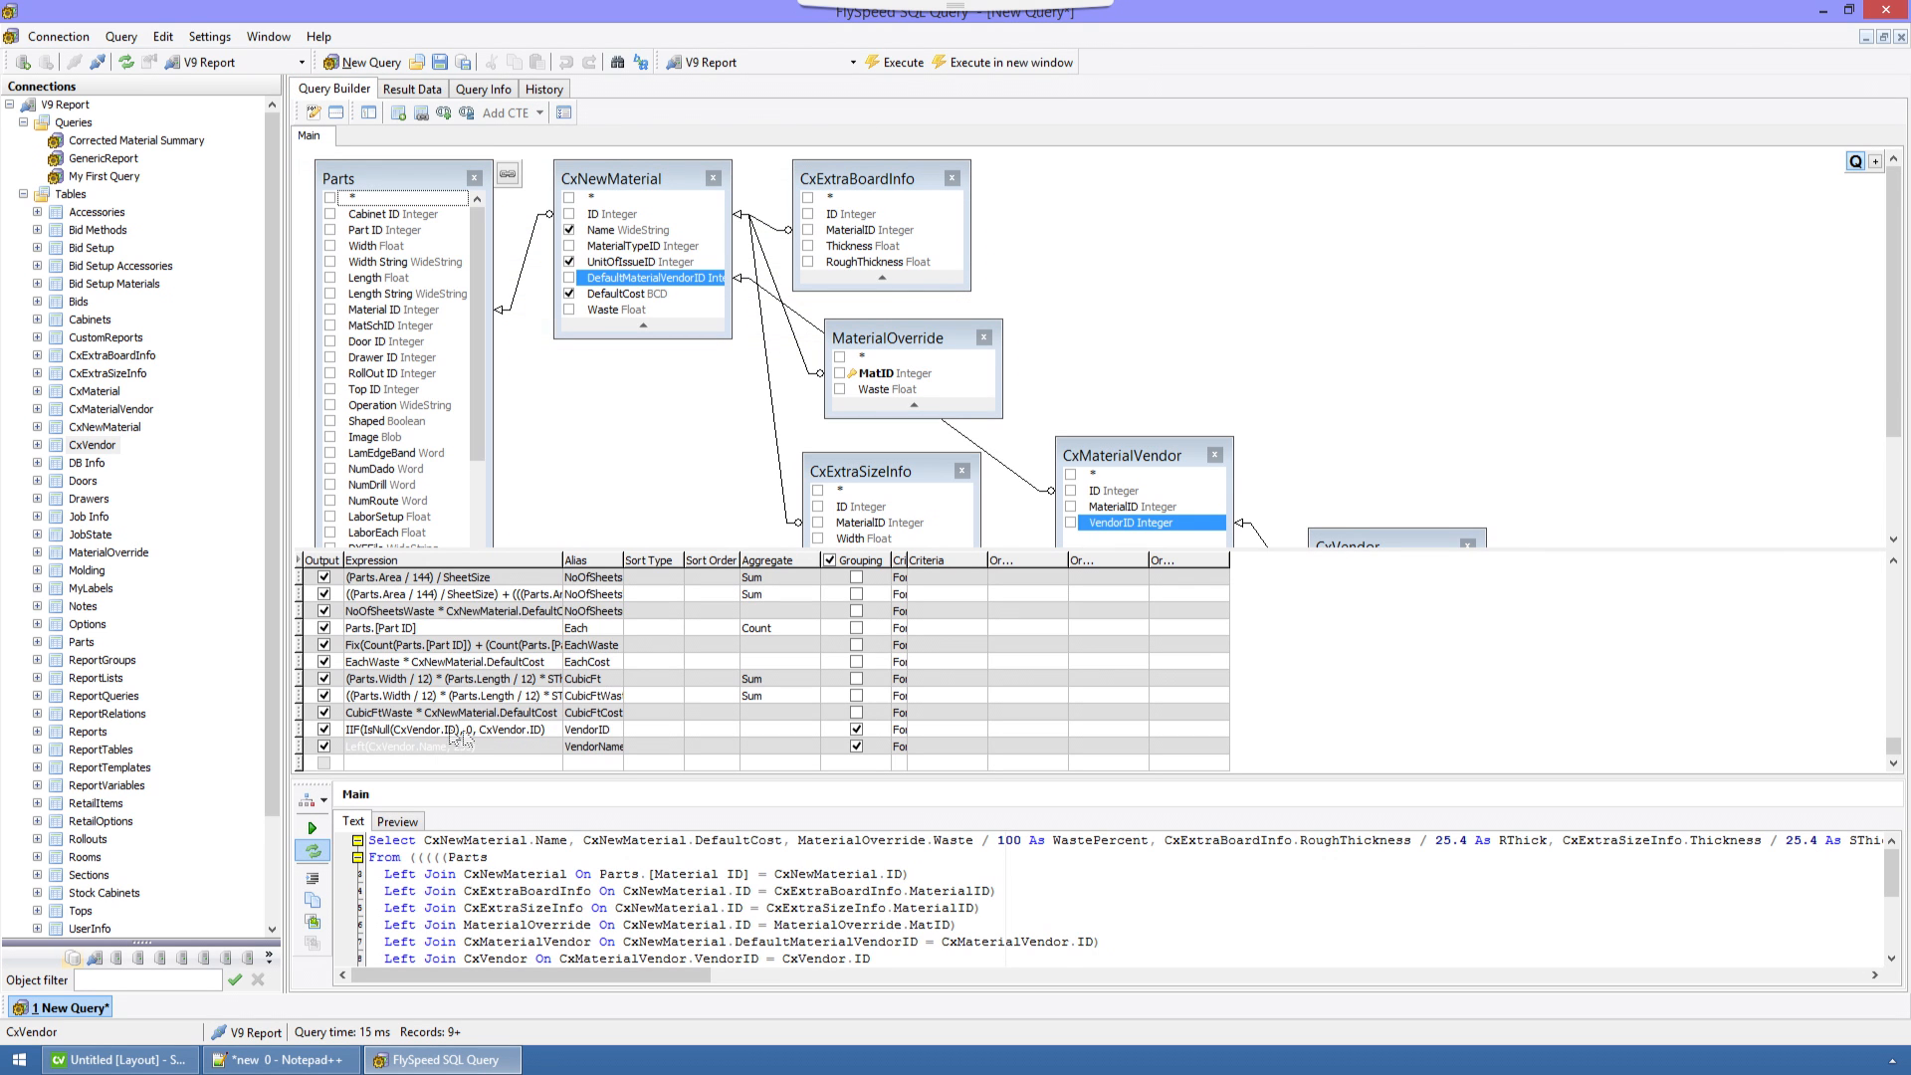
Change the VendorName column's expression to IIF(IsNull(CxVendor.ID),'None',Left(CxVendor.Name, 255)).
click(413, 745)
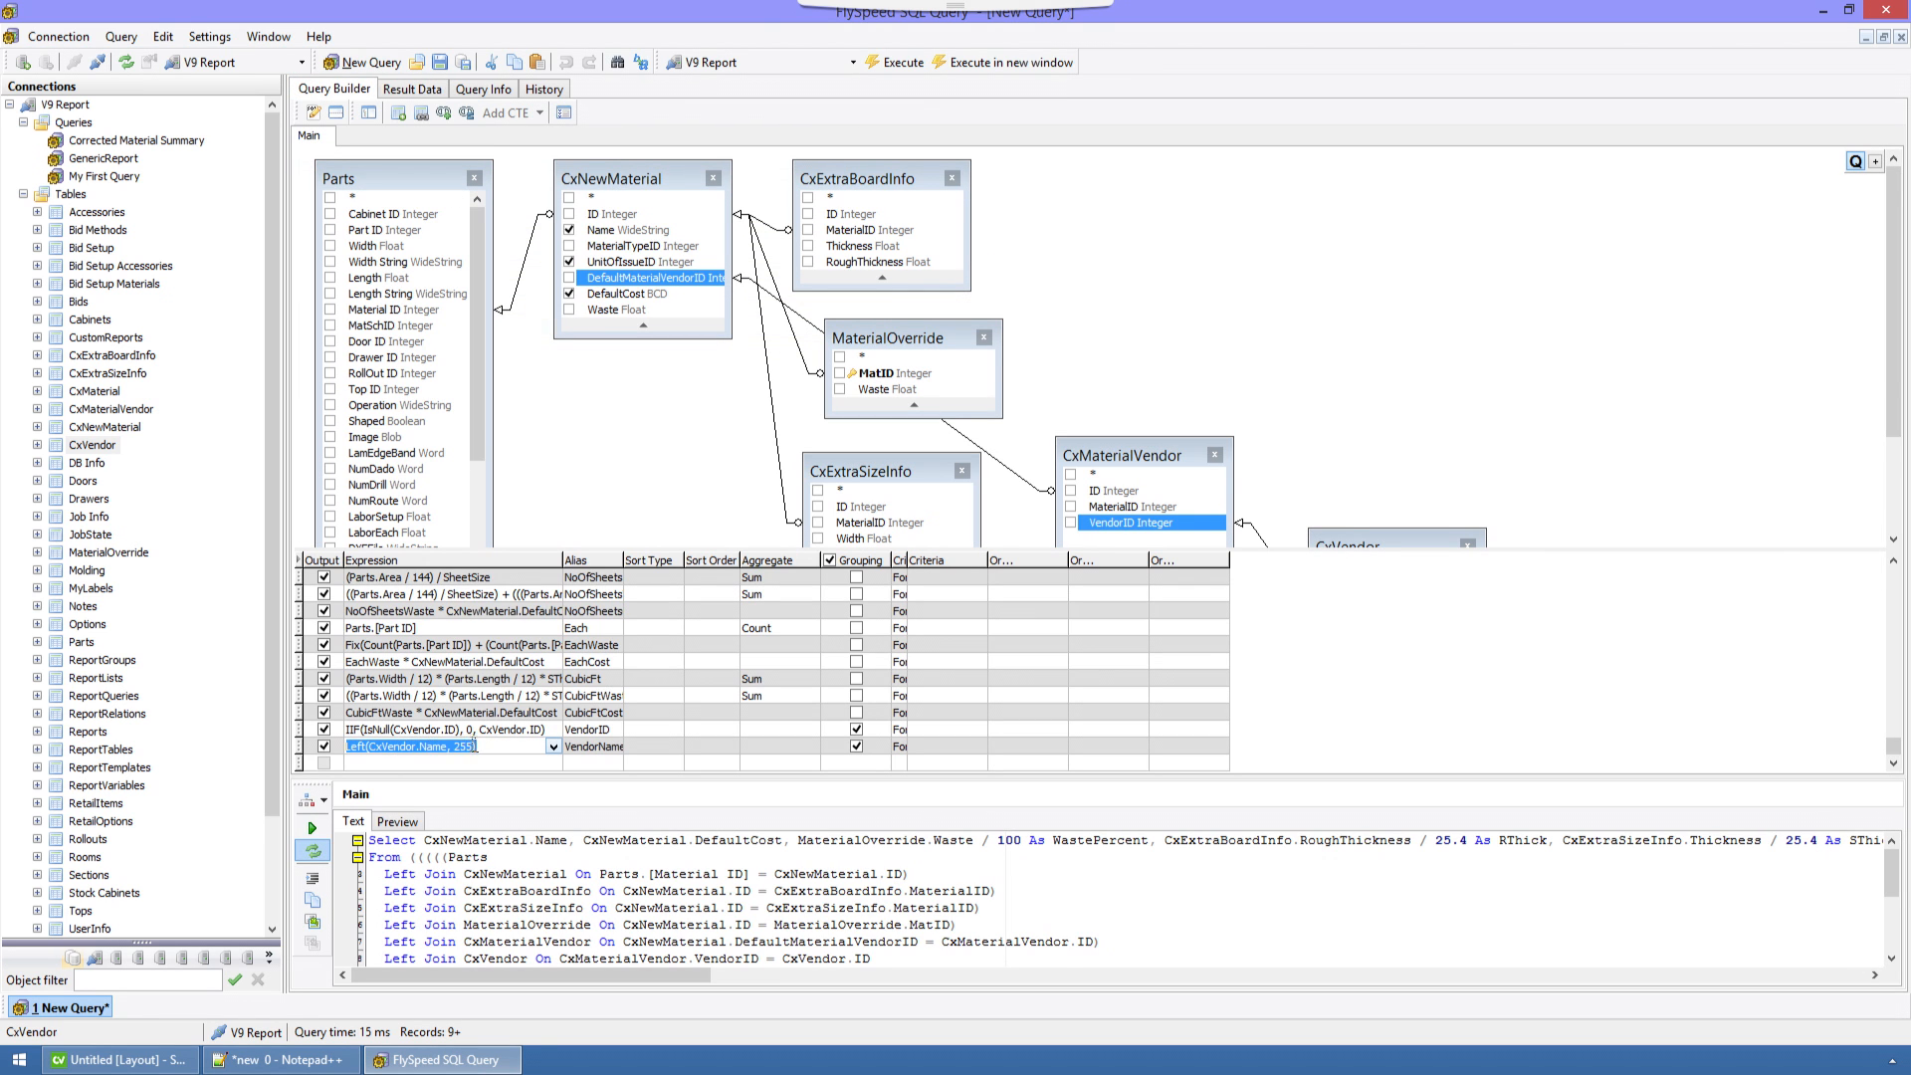
click(476, 746)
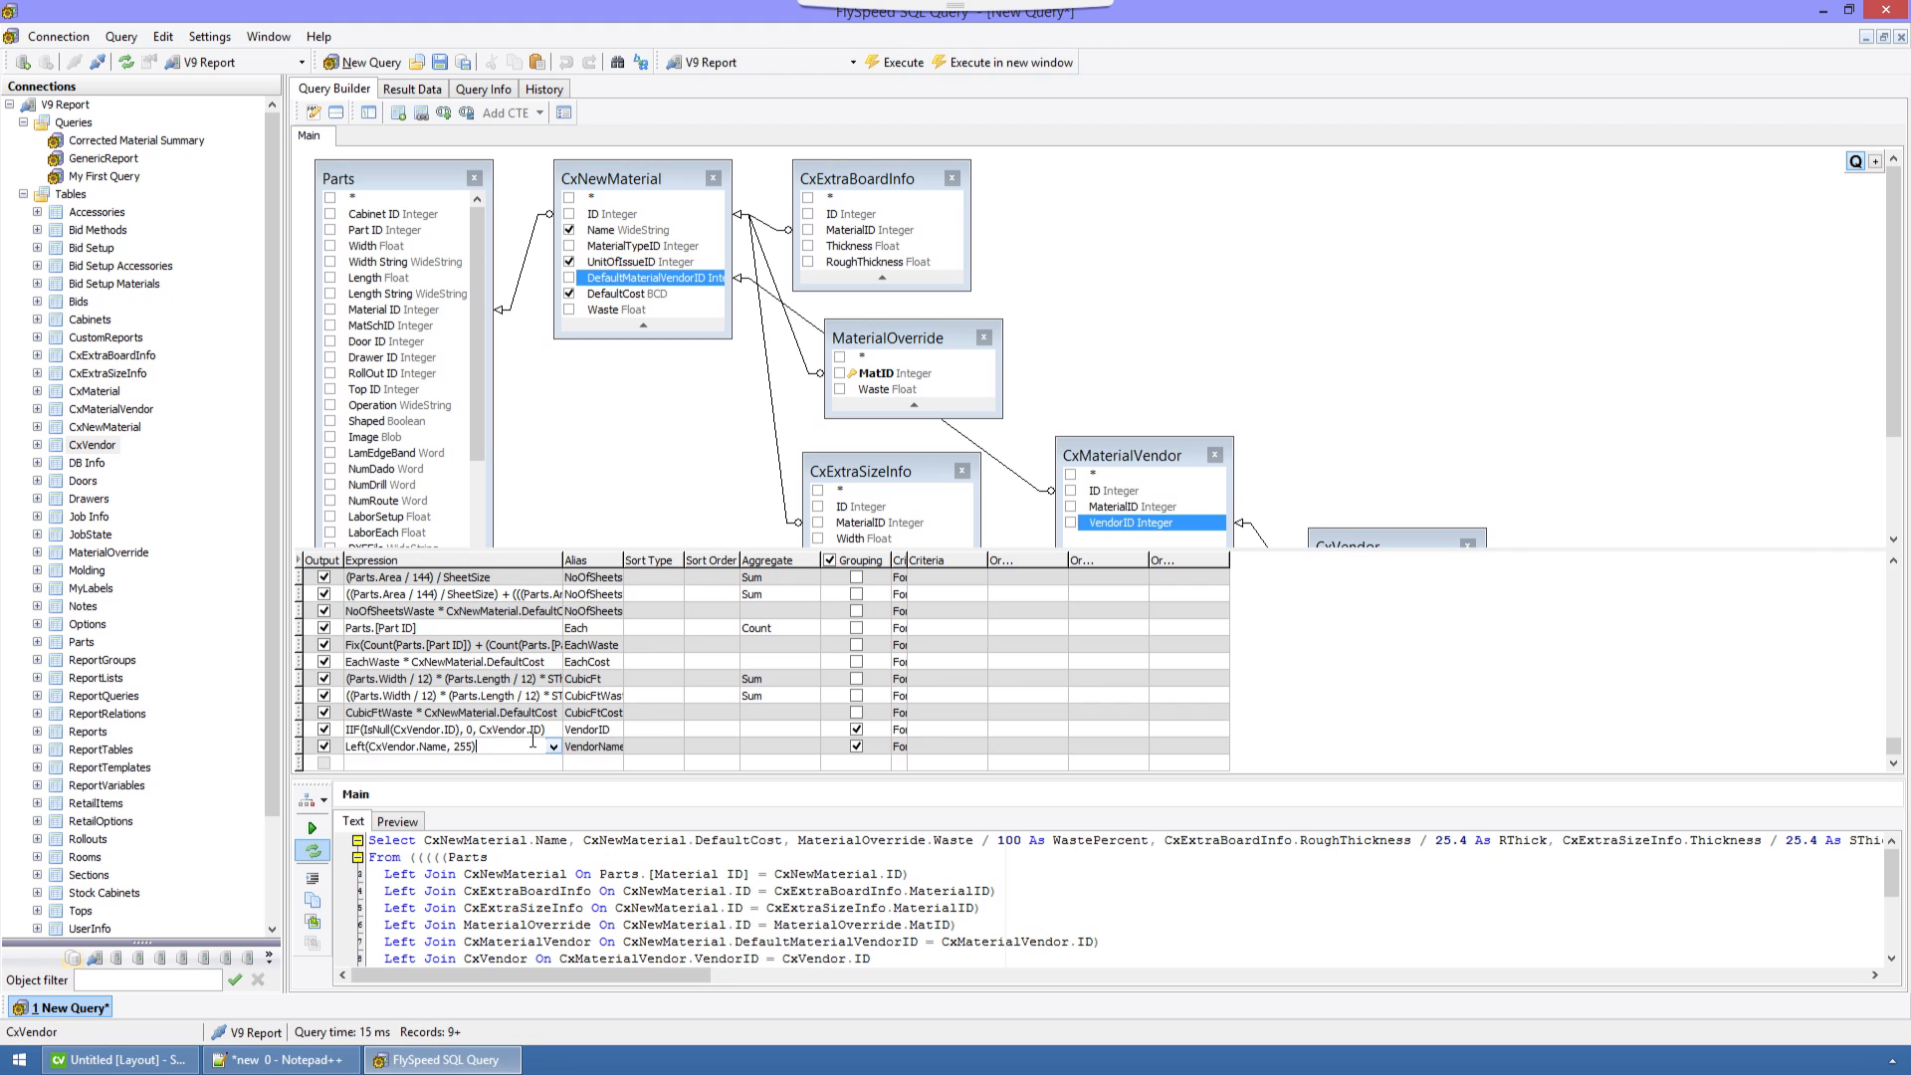
key(Home)
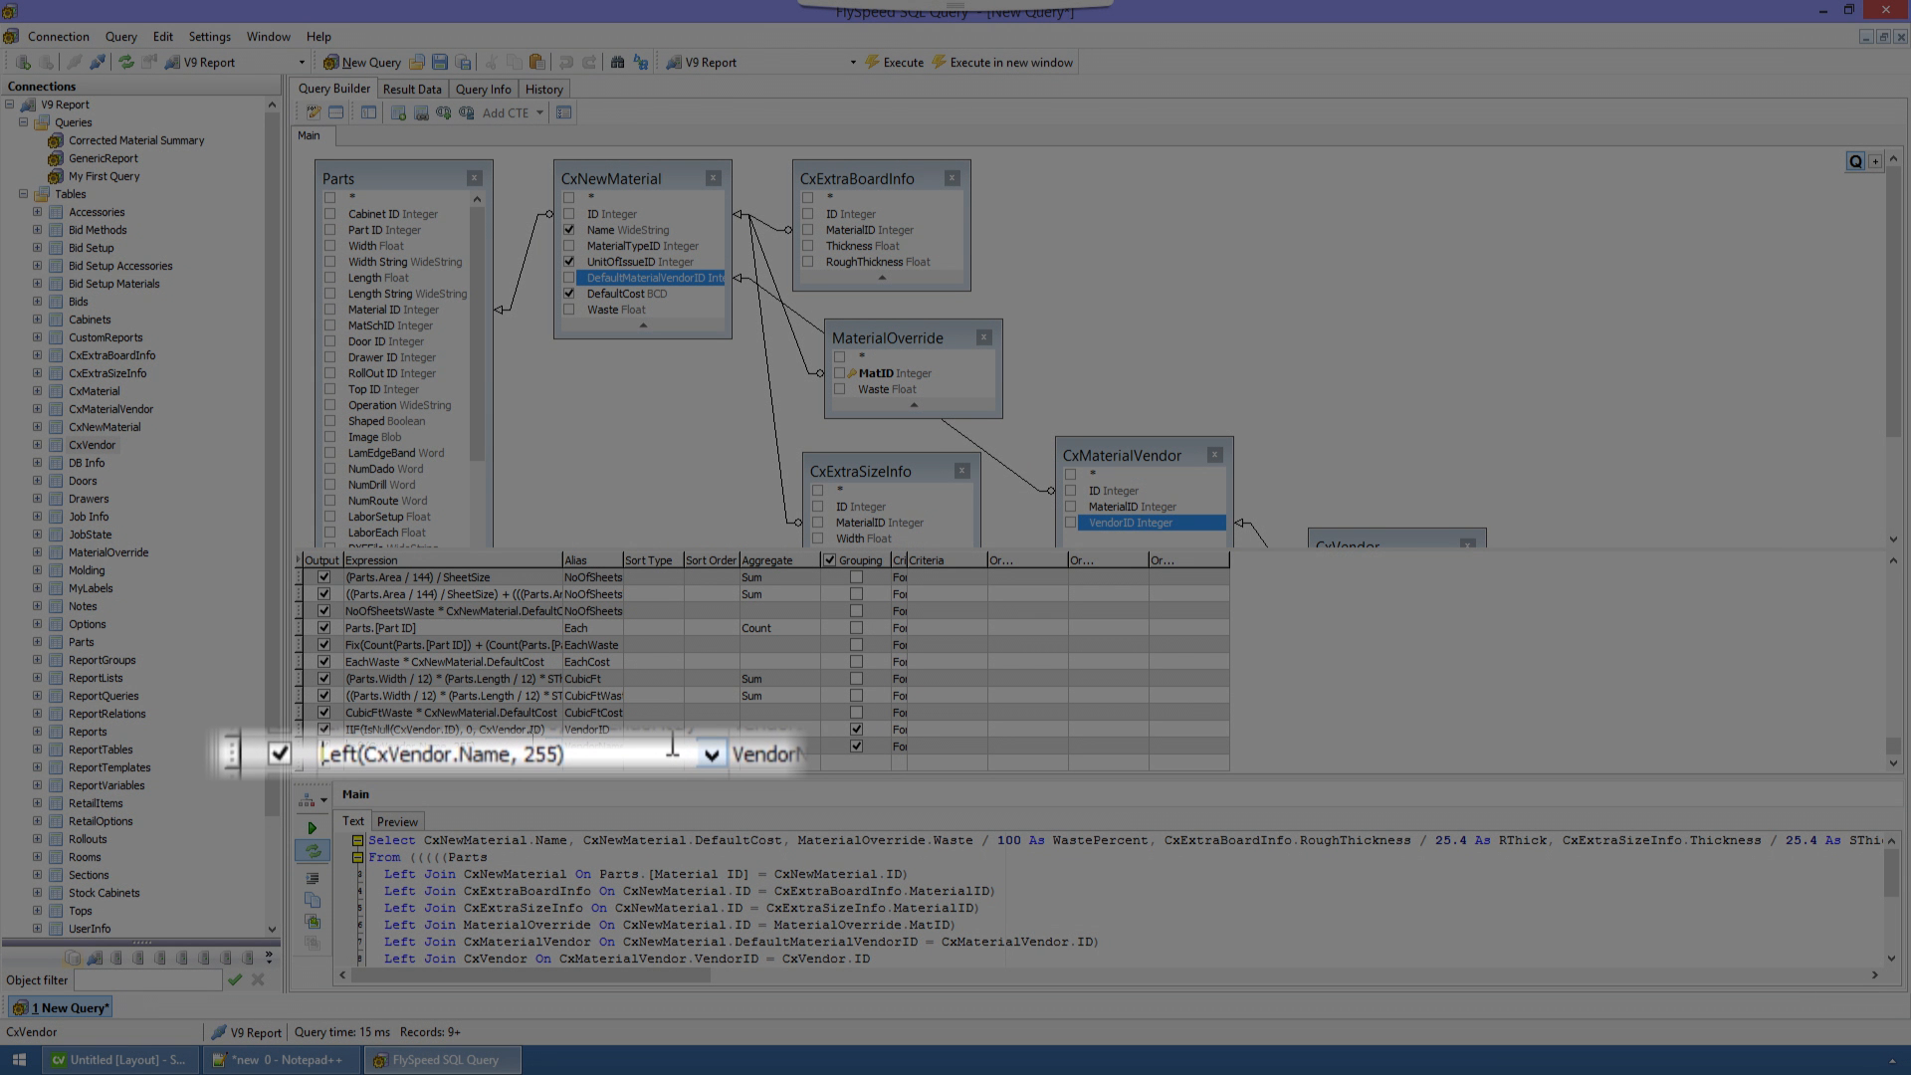
text(IIF)
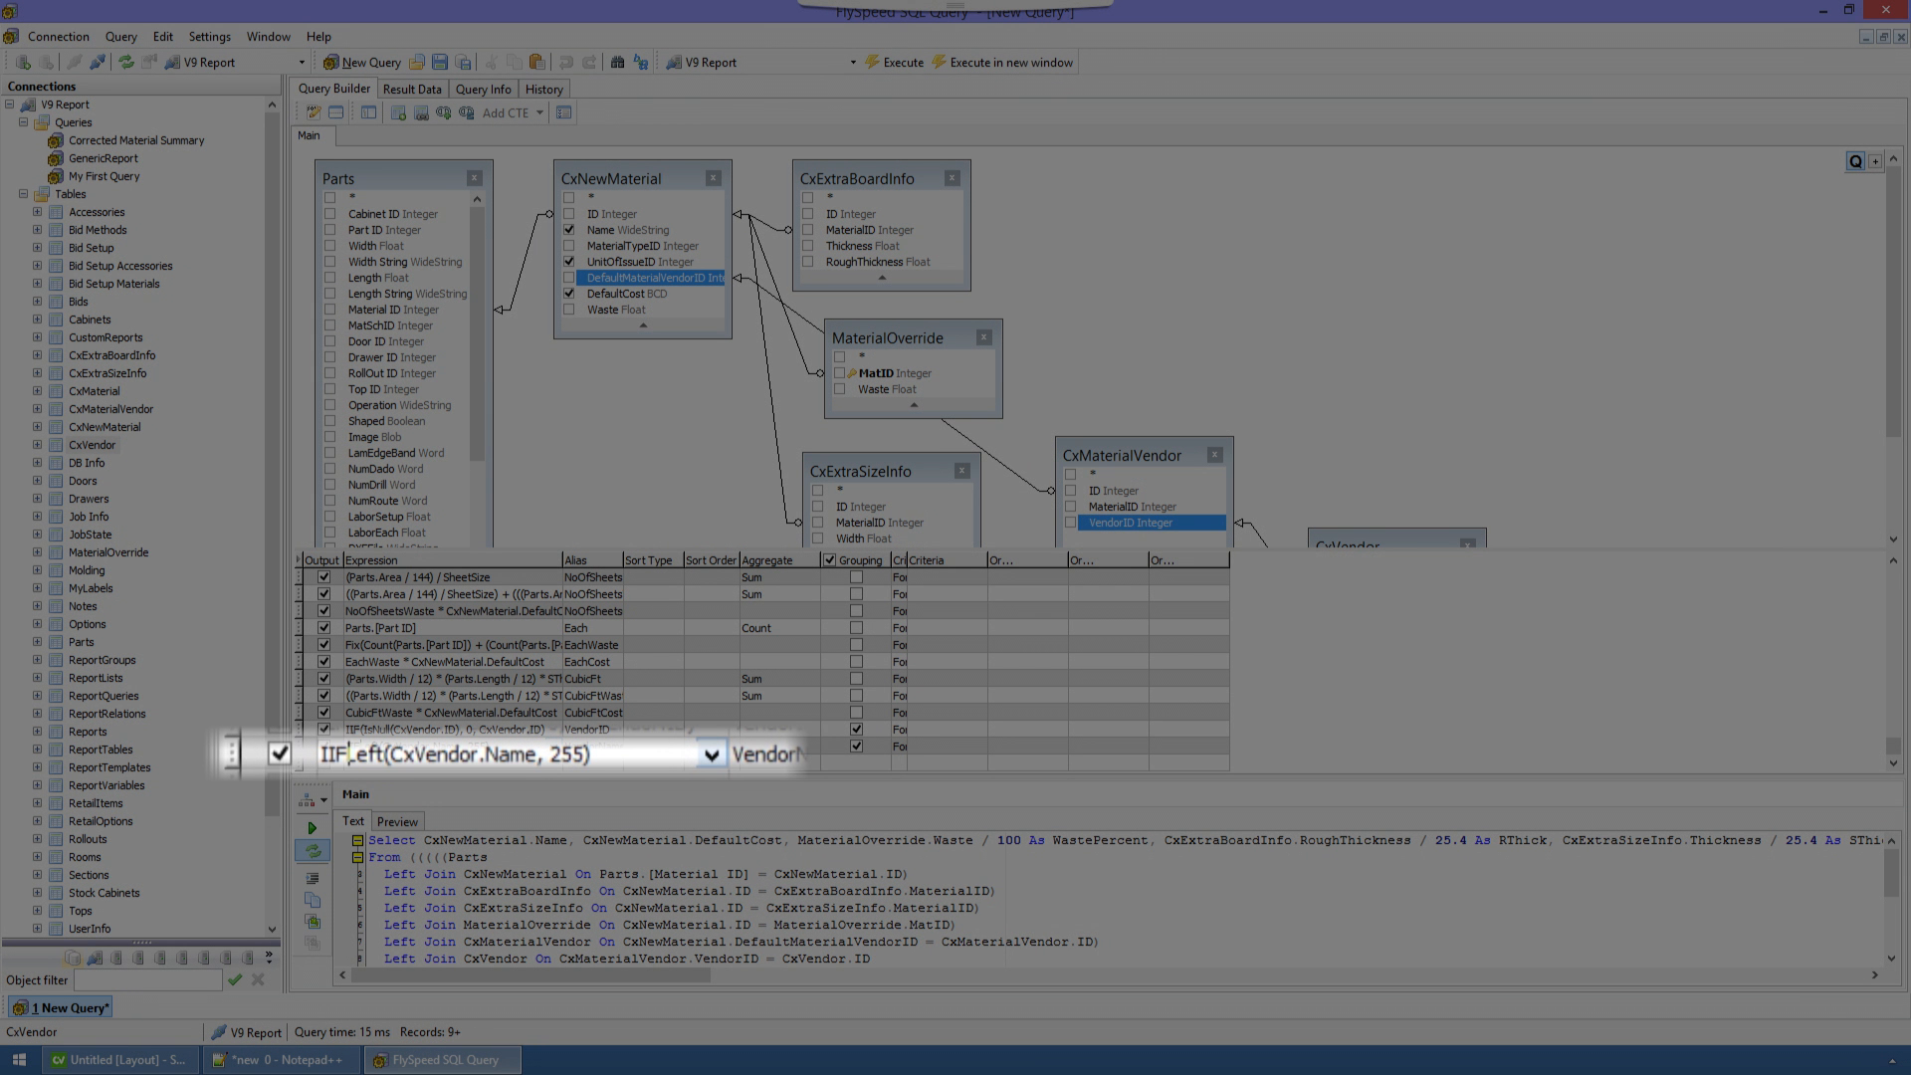
text(()
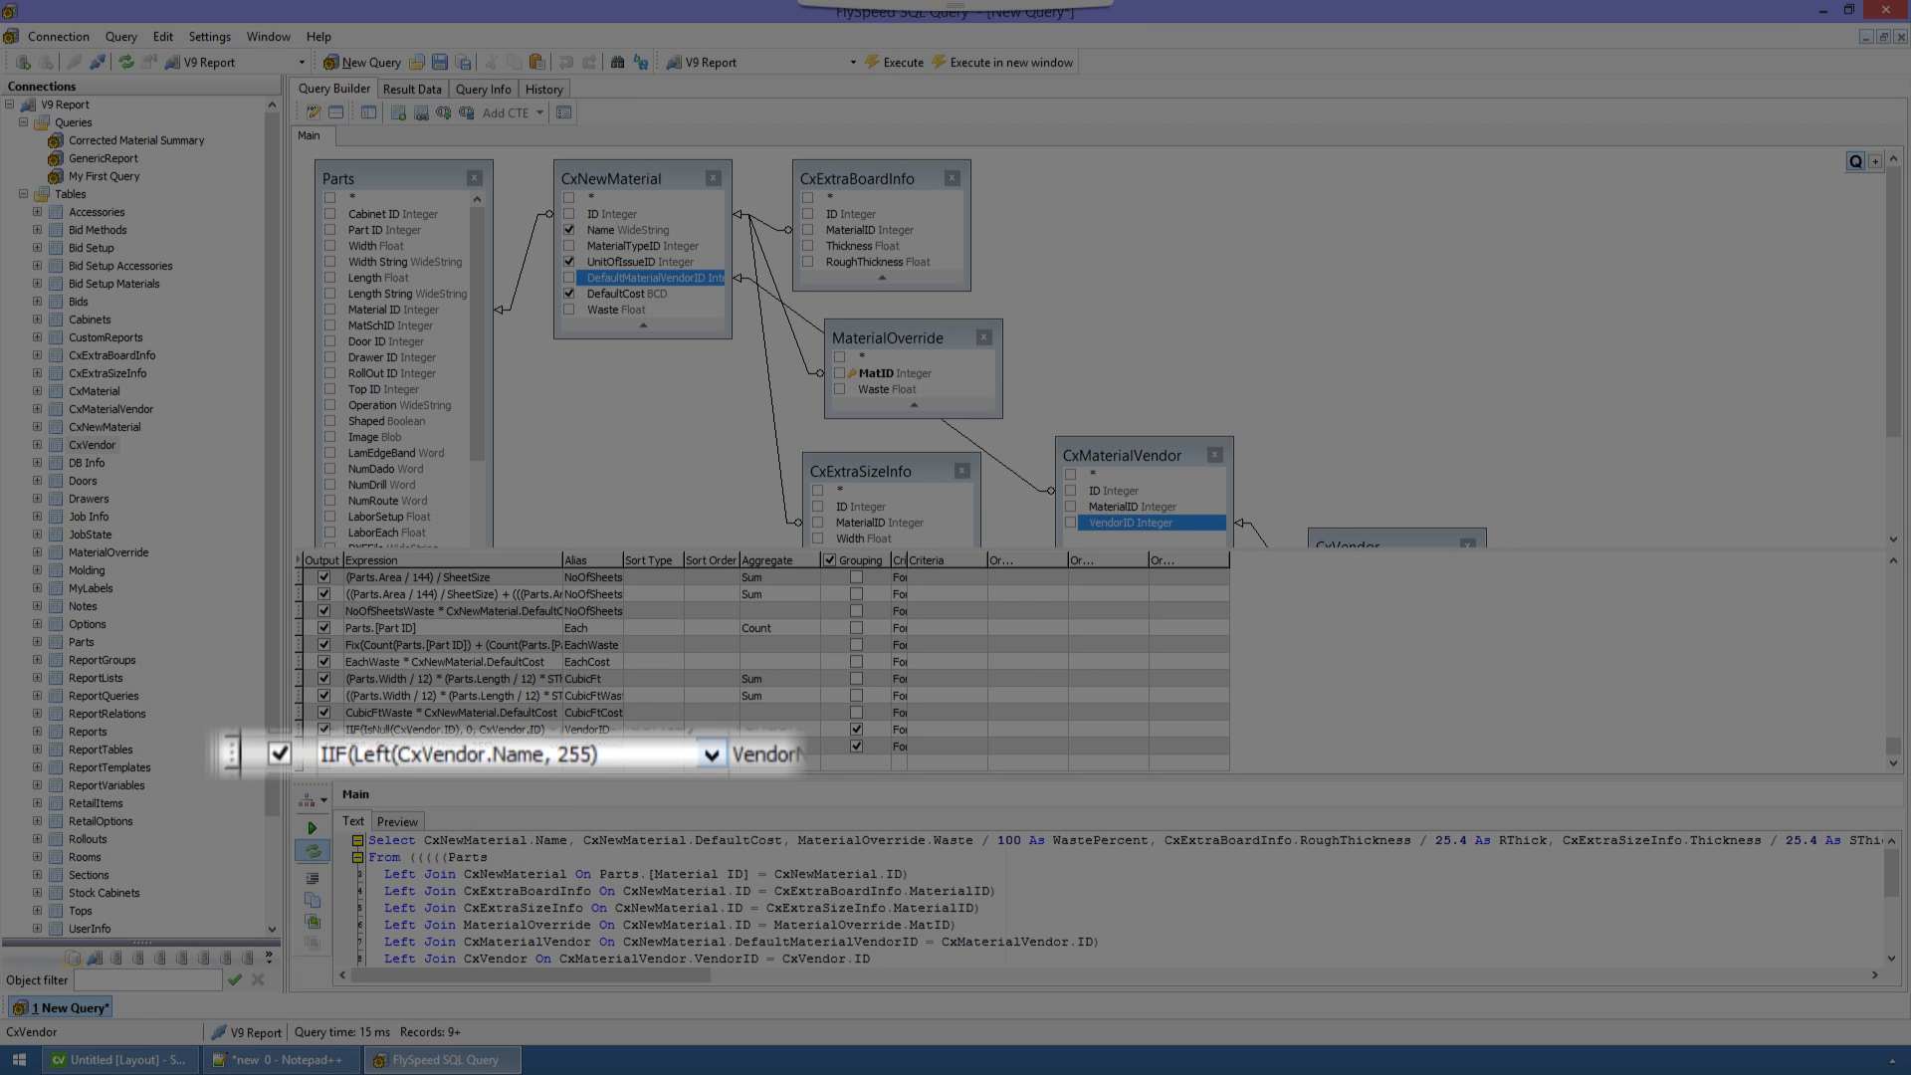
text(IsNull)
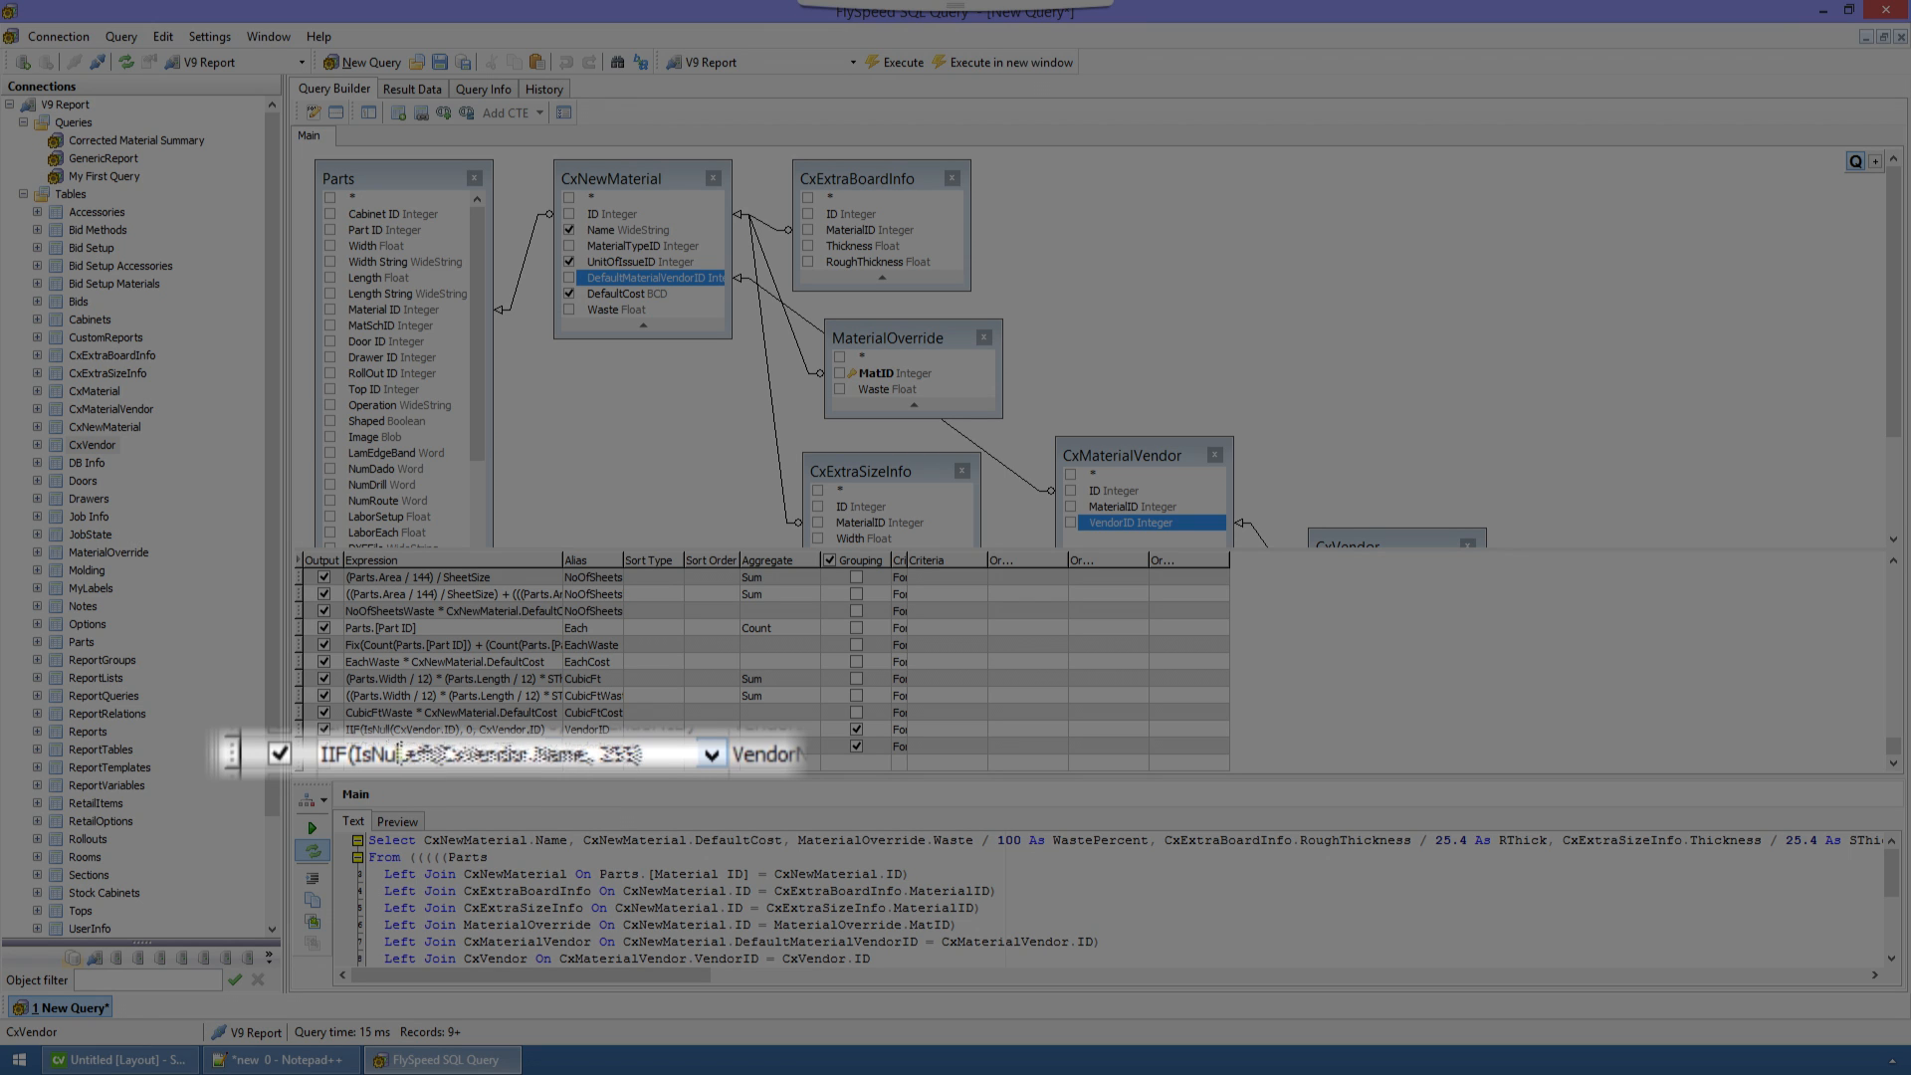
text((C)
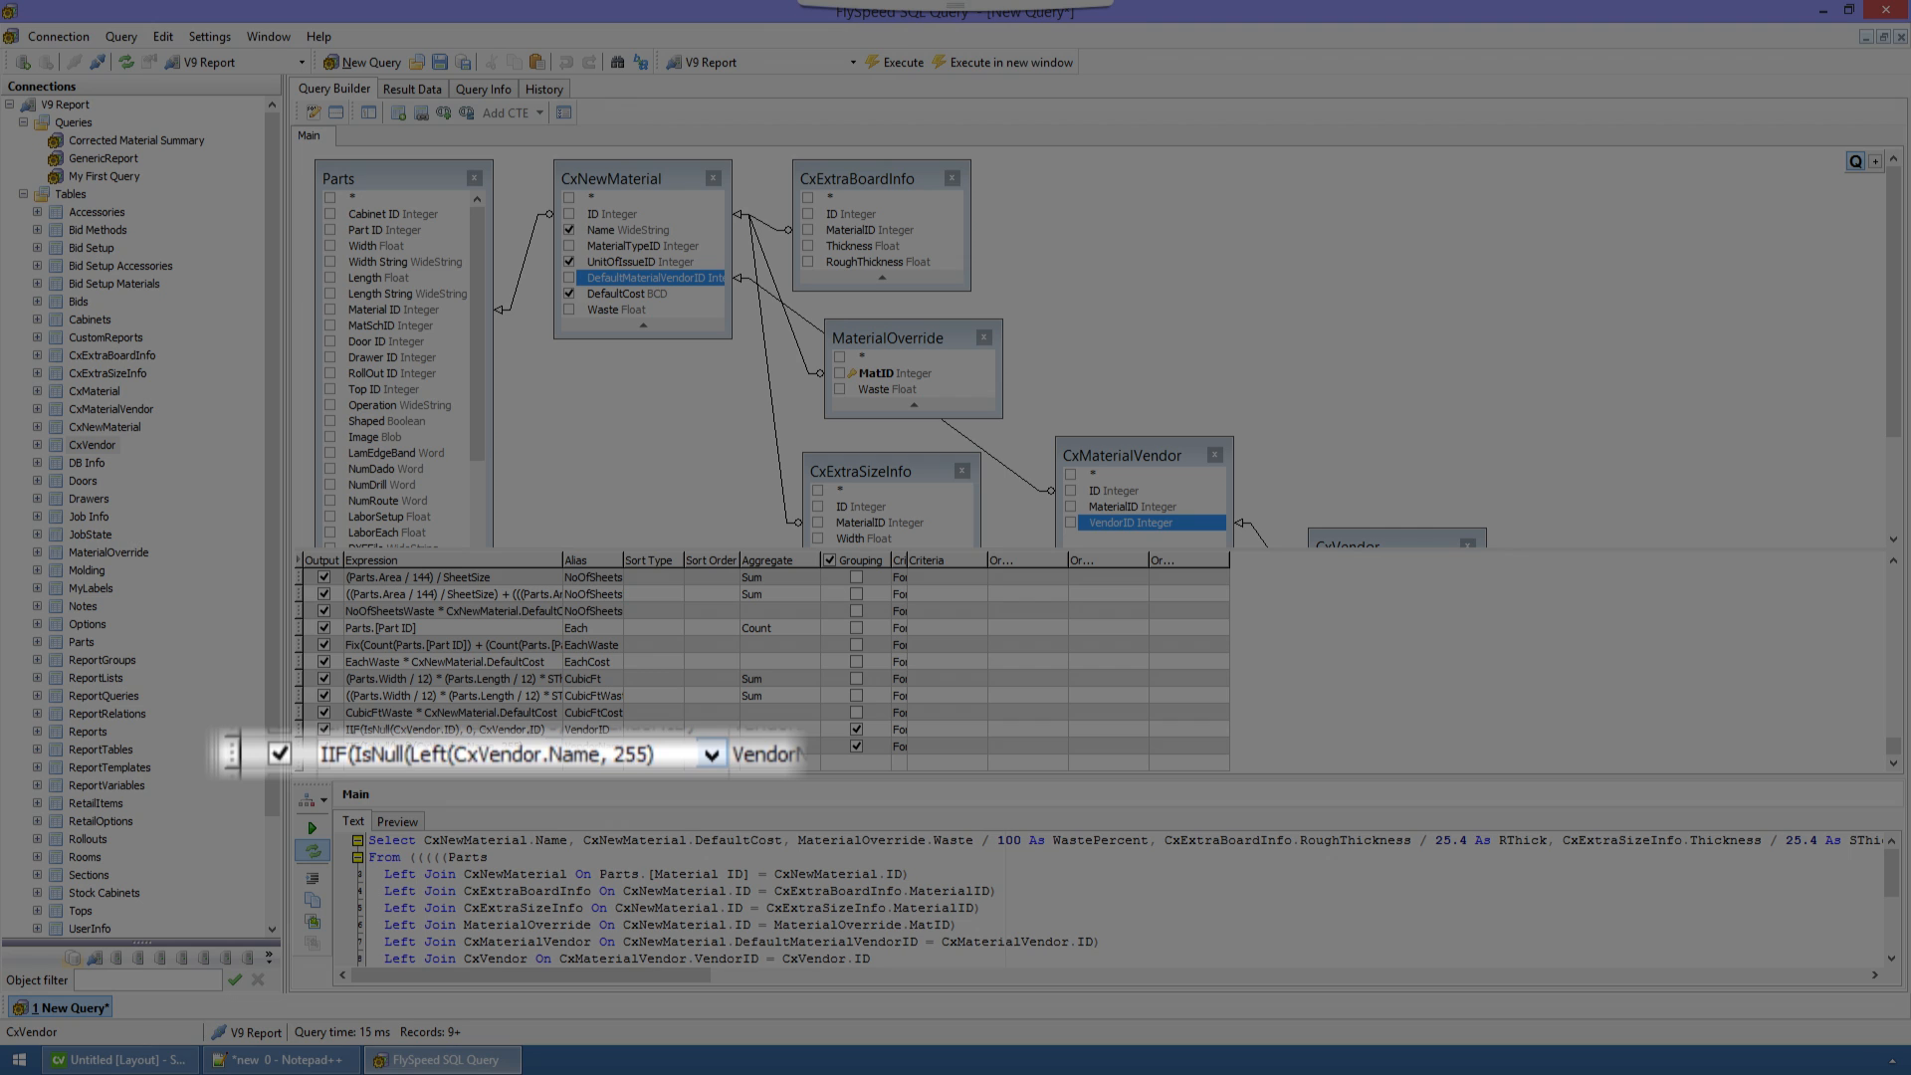
text(xVend)
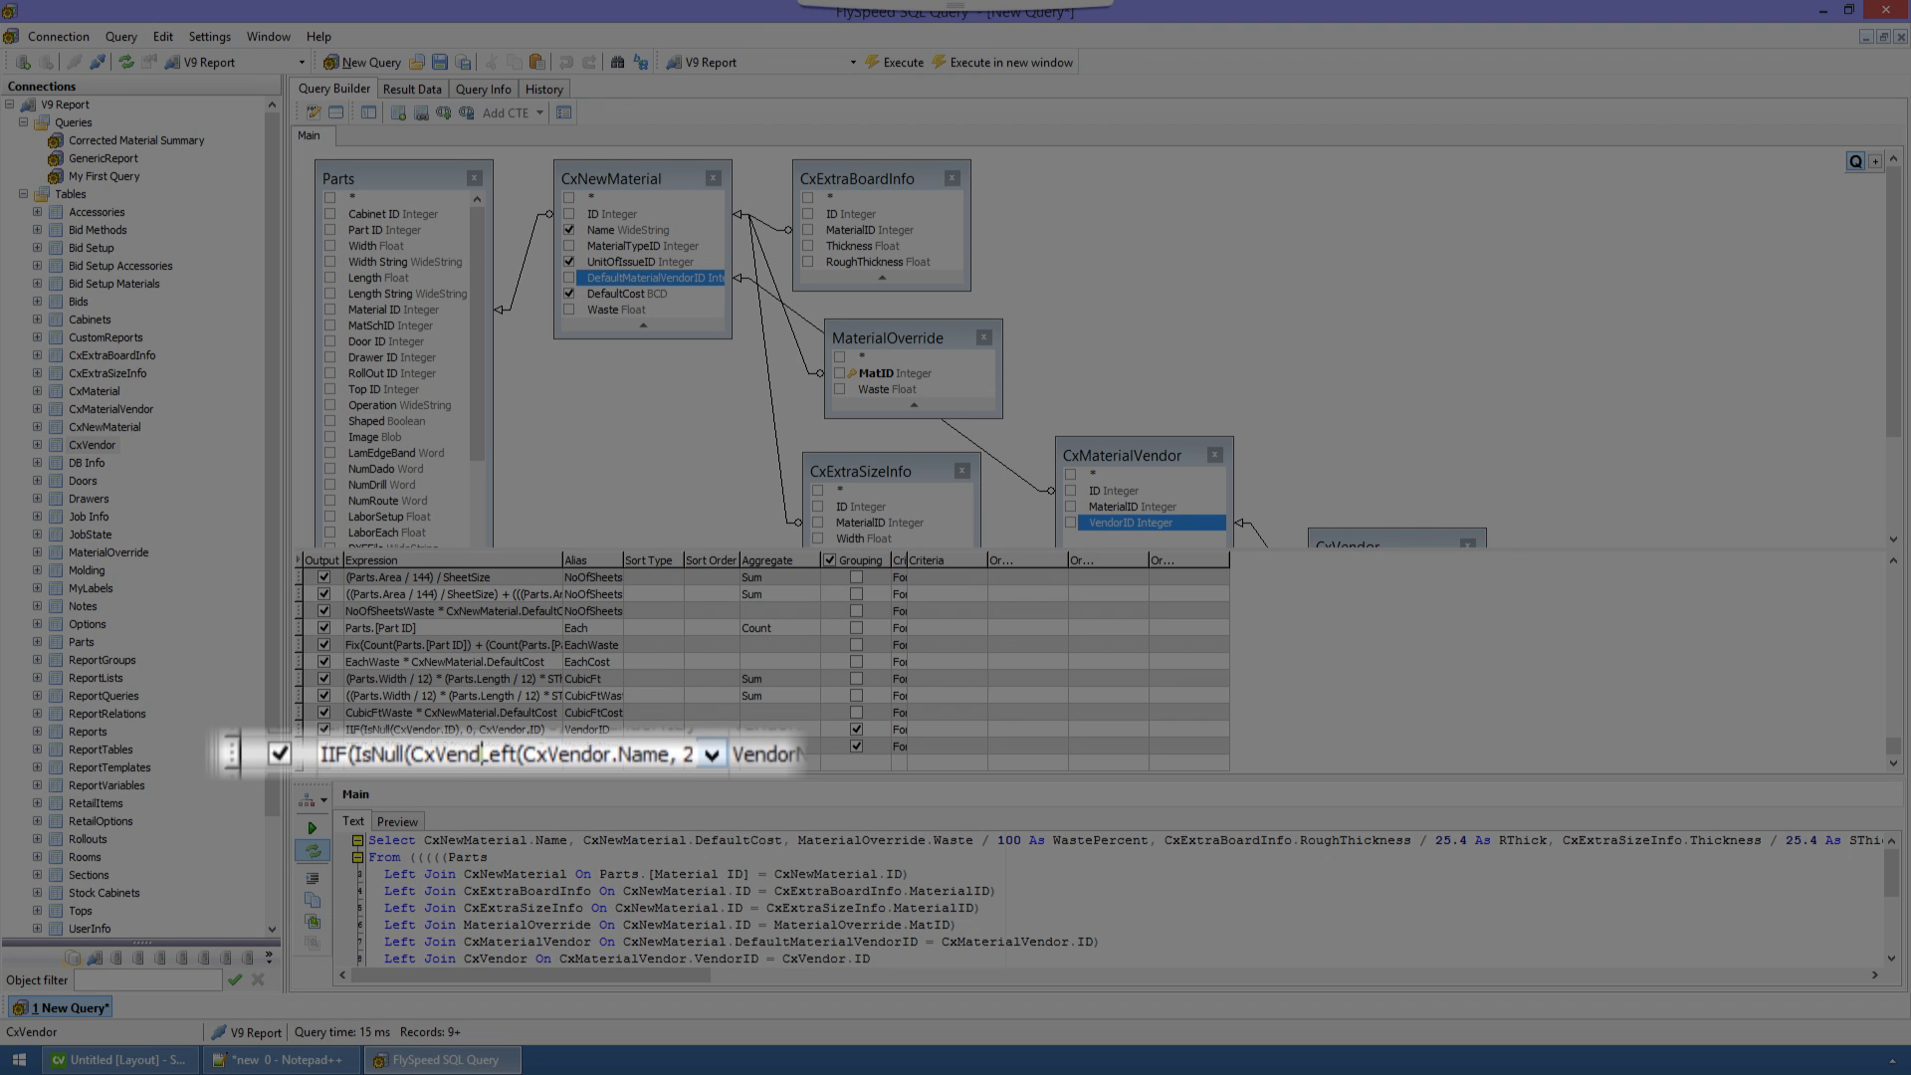
text(or.ID)
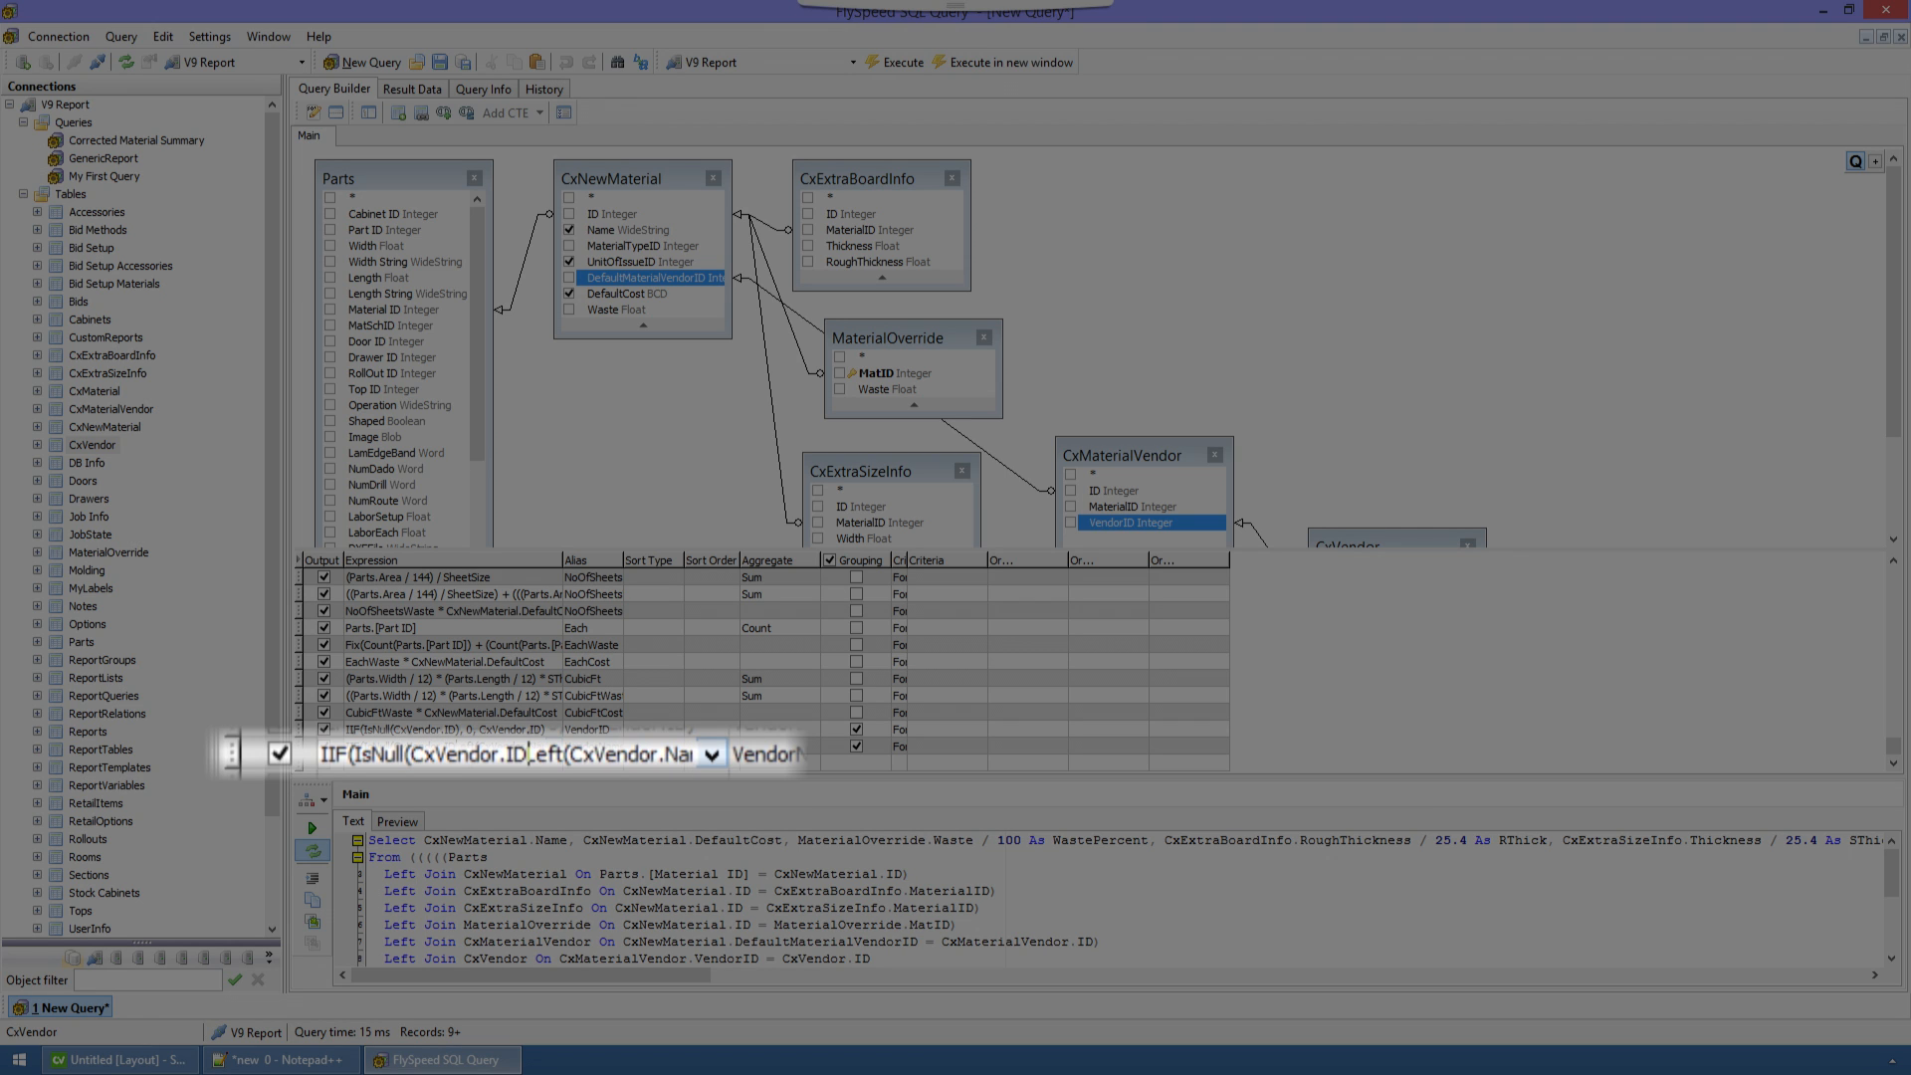
text())
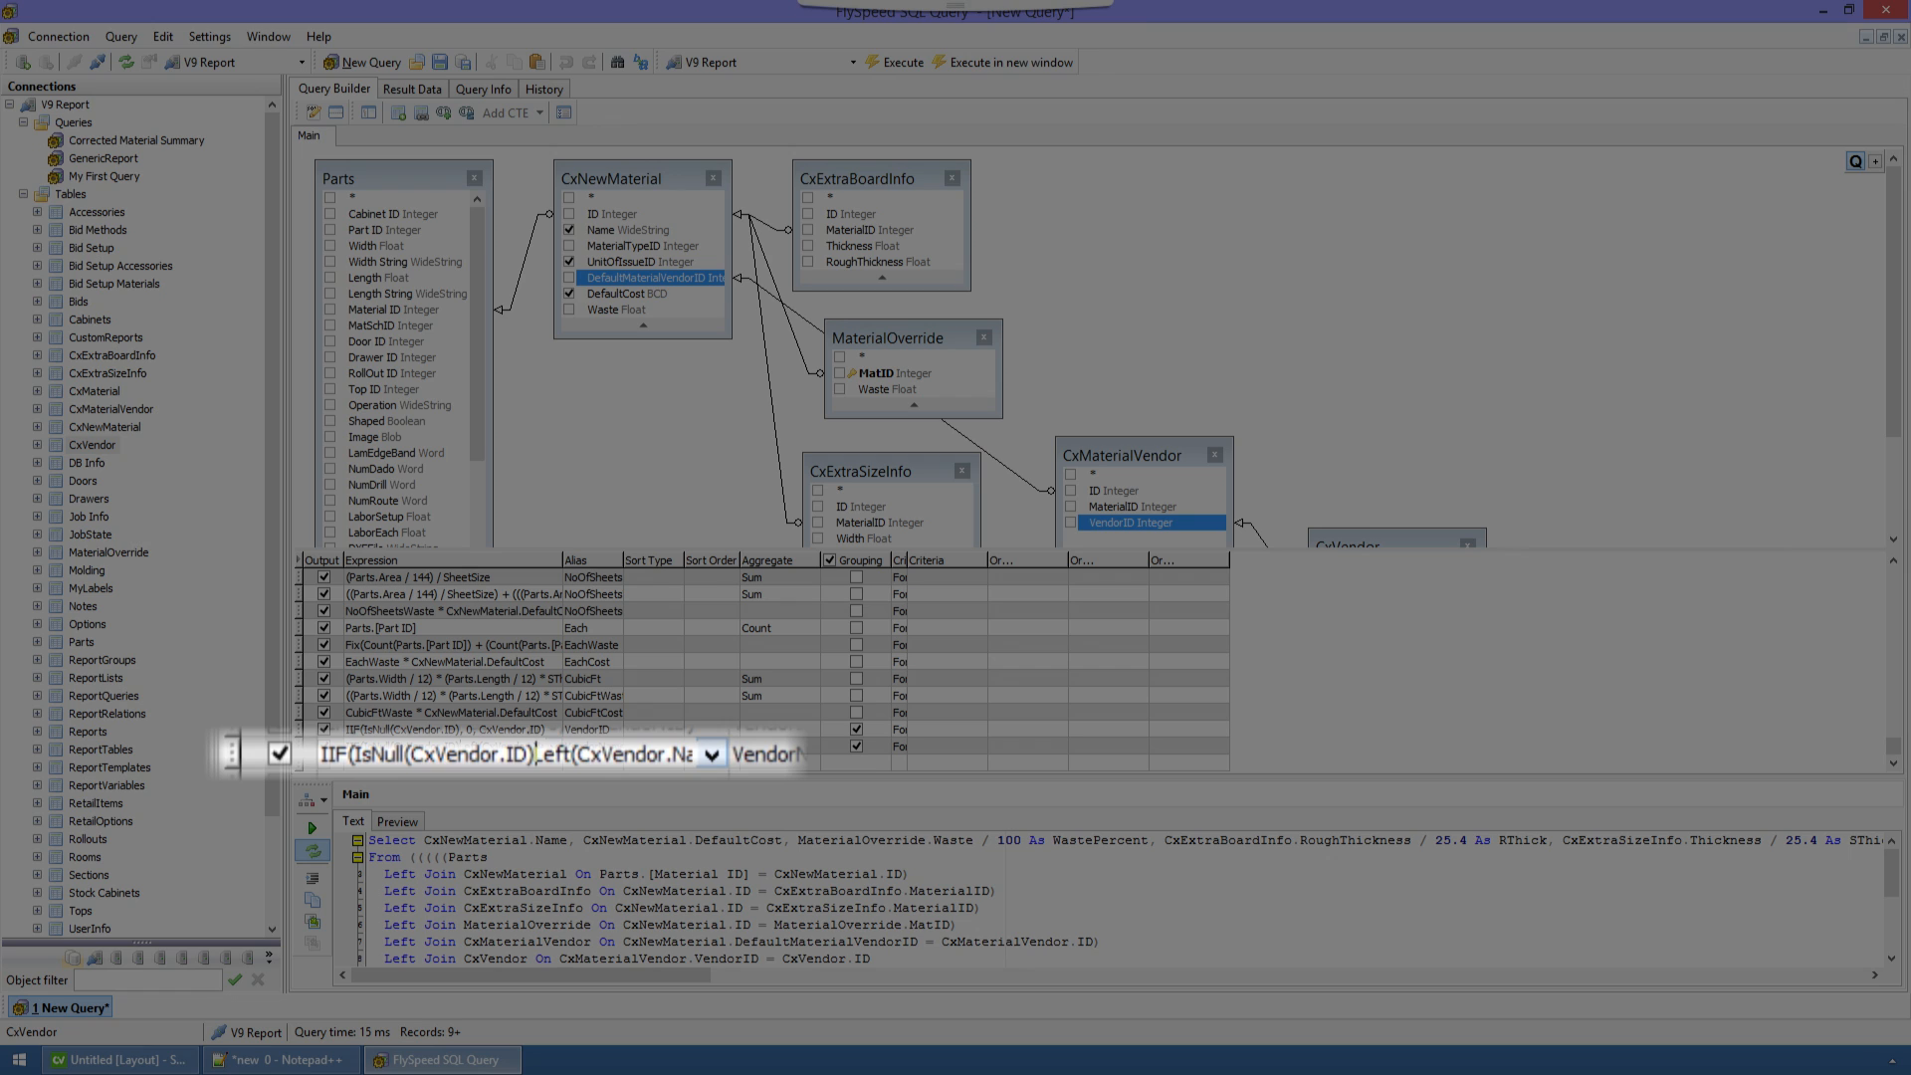
text(,')
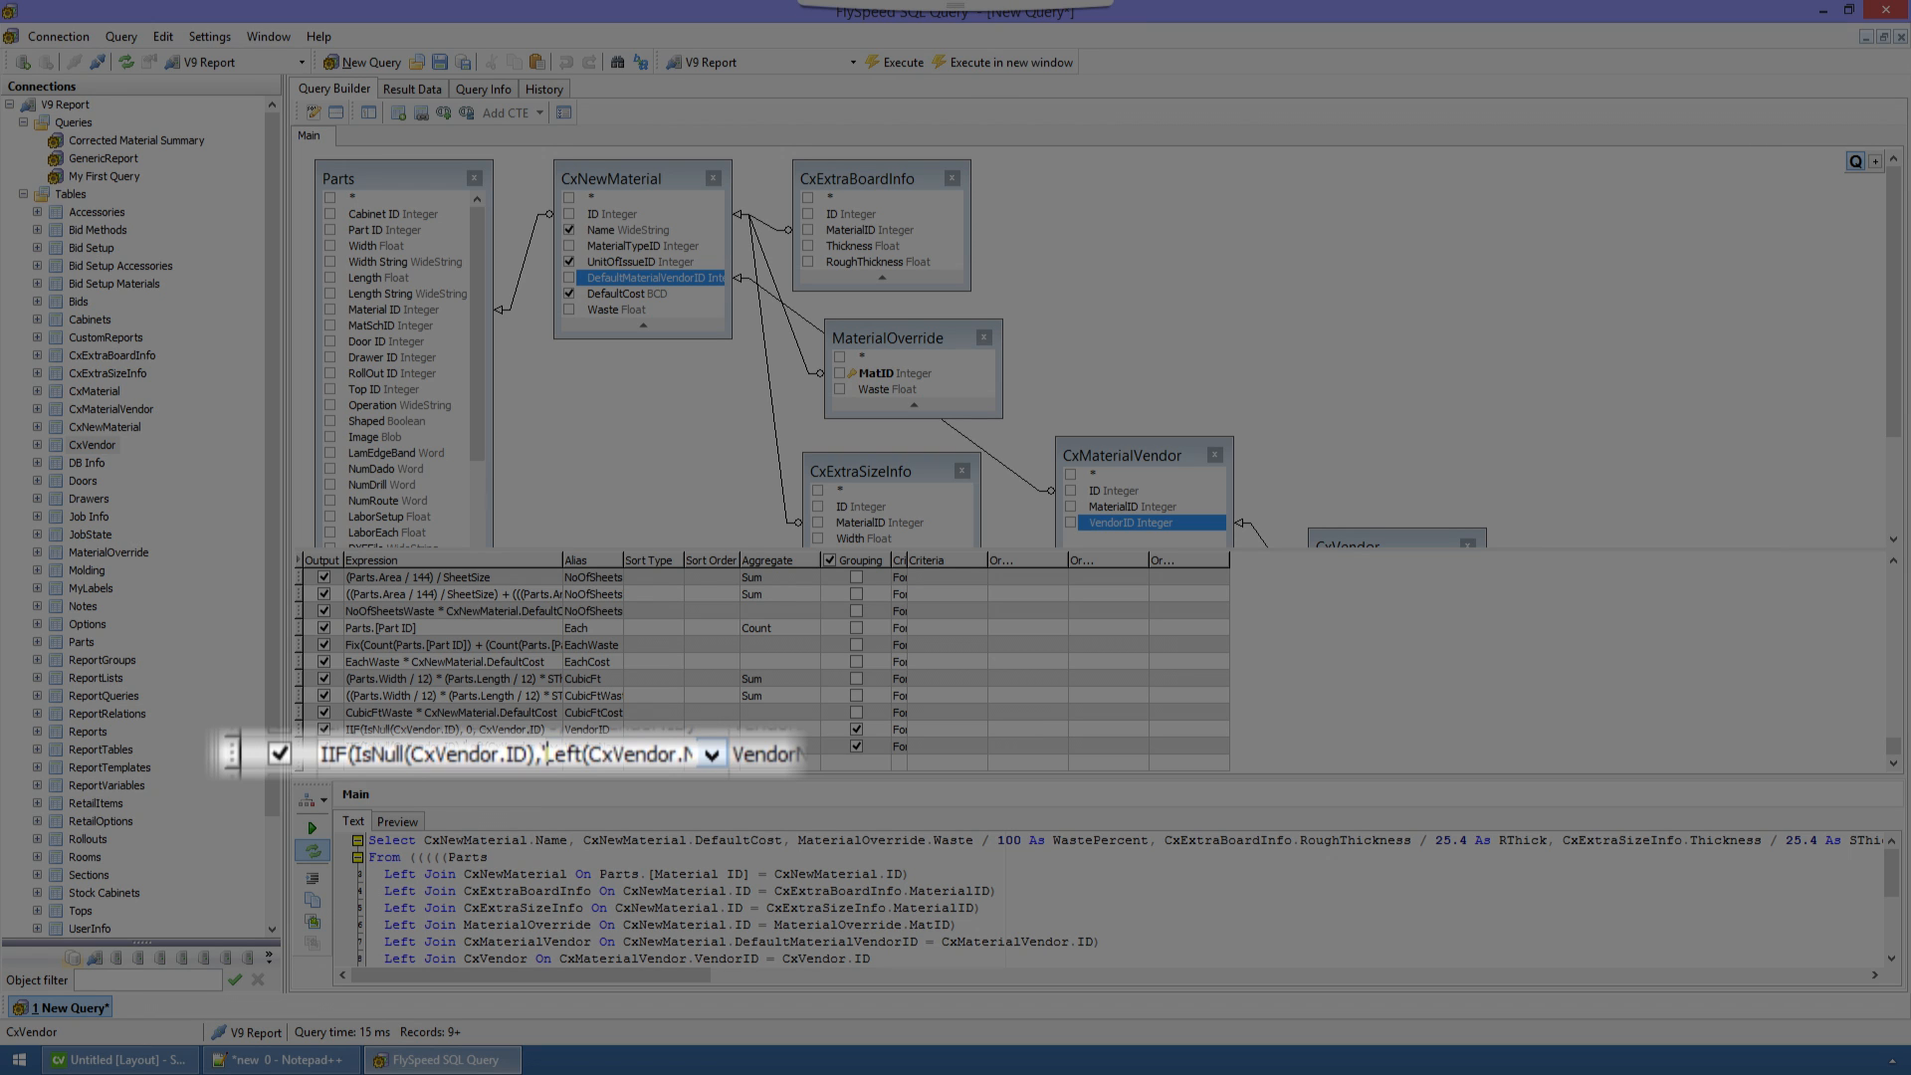
text(None)
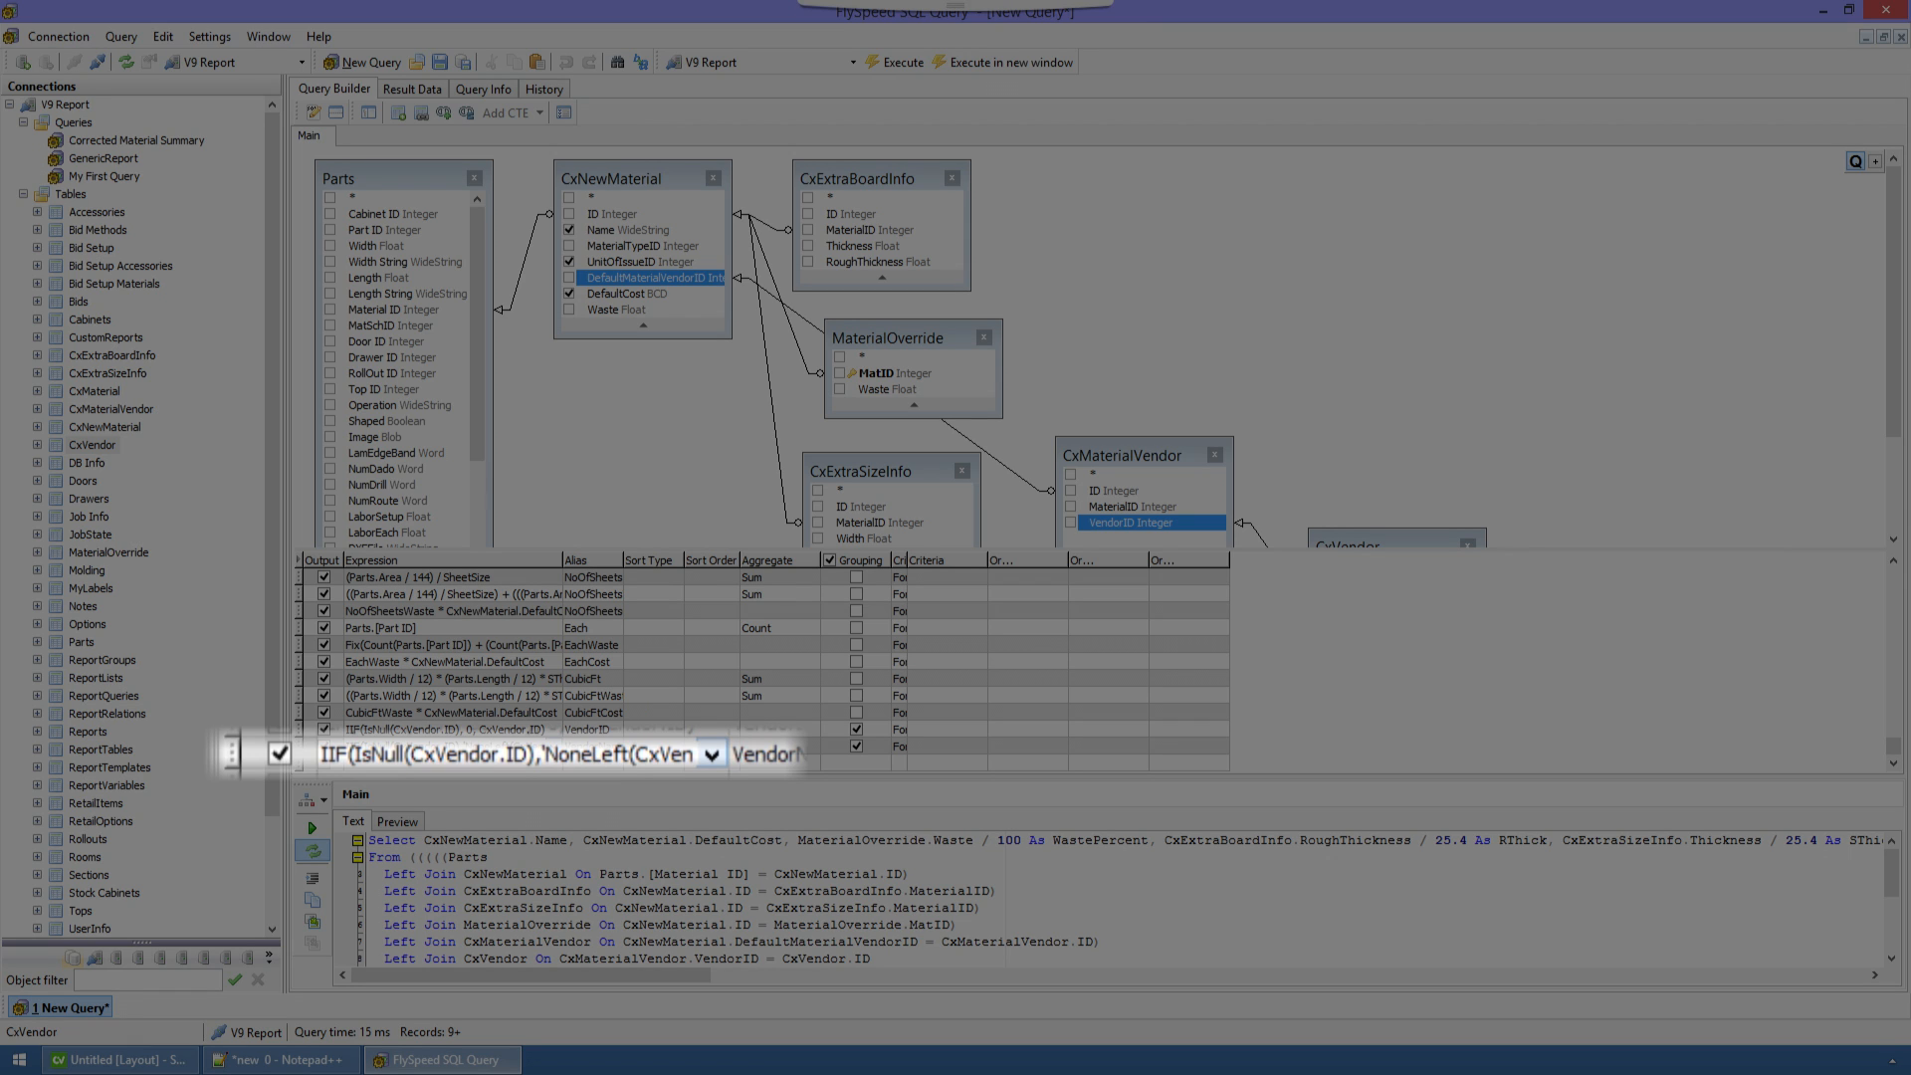
text(',)
key(End)
text())
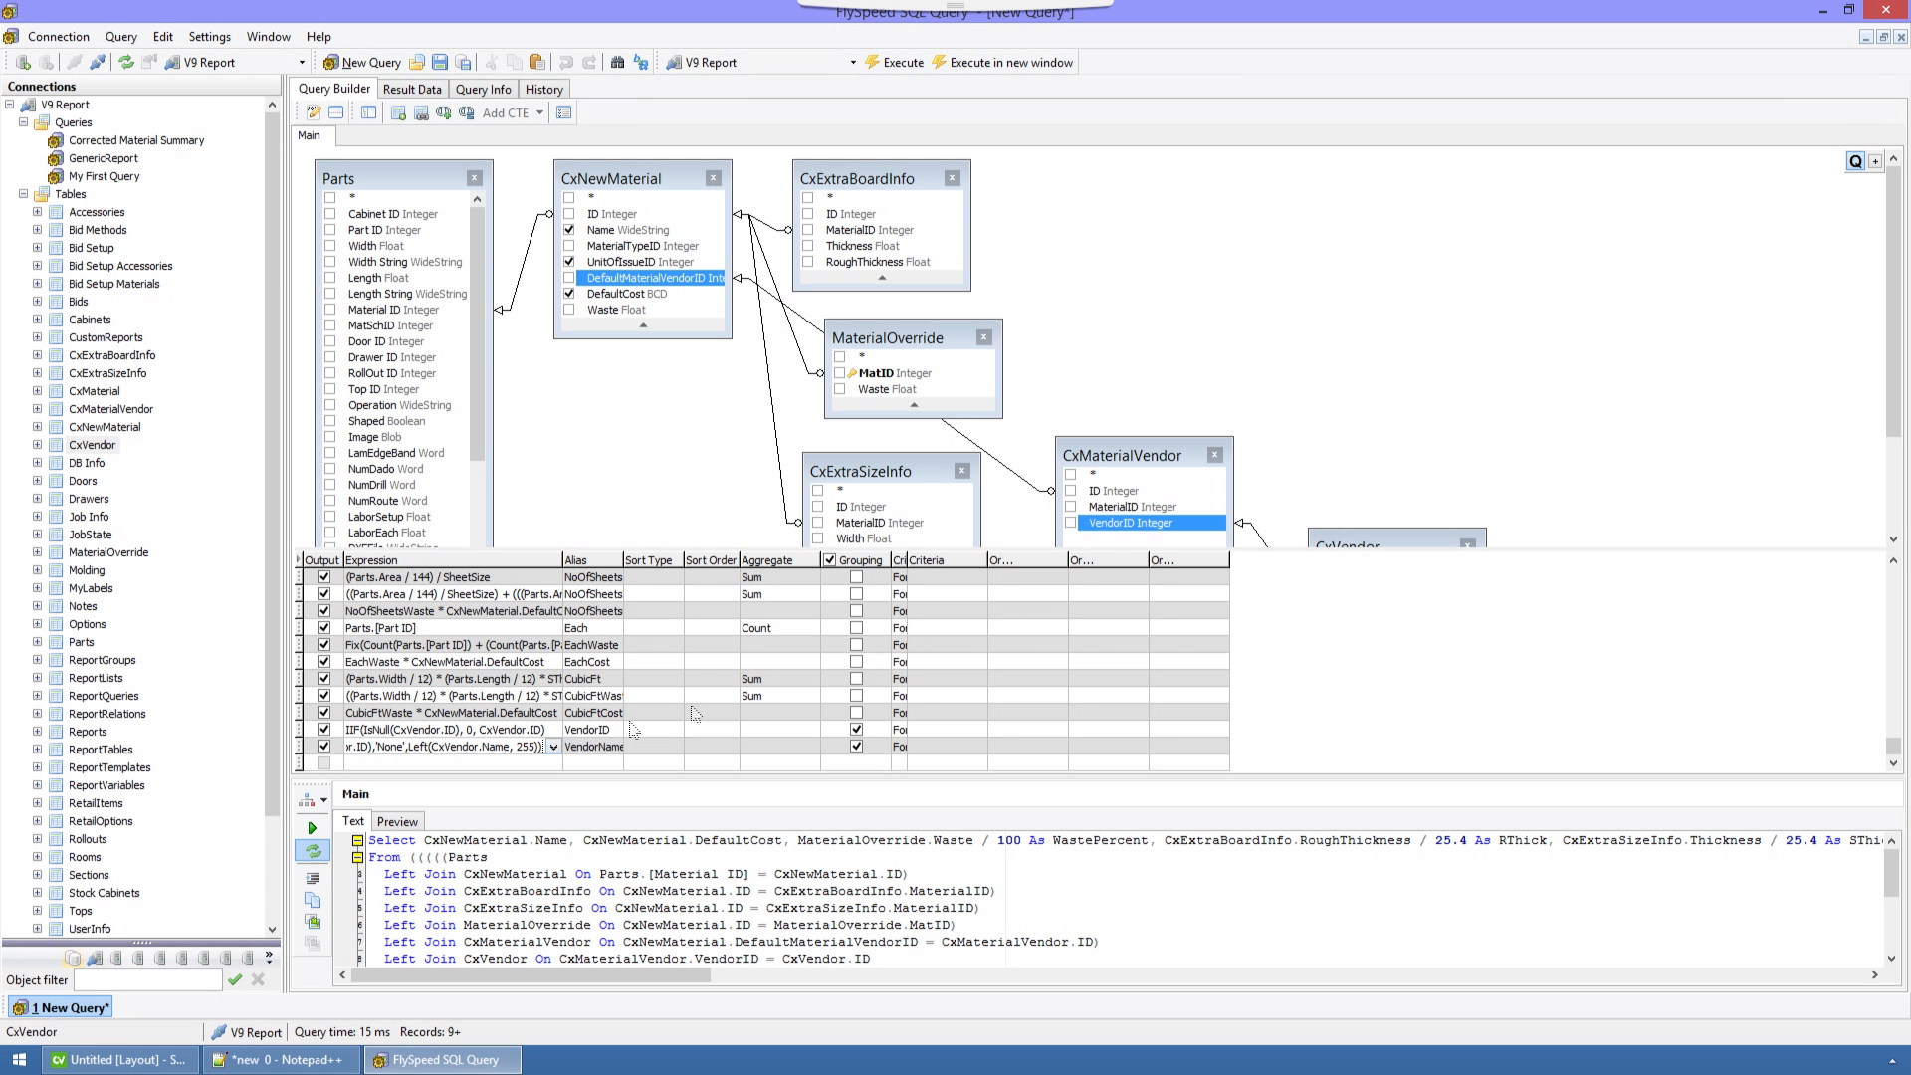
click(1299, 348)
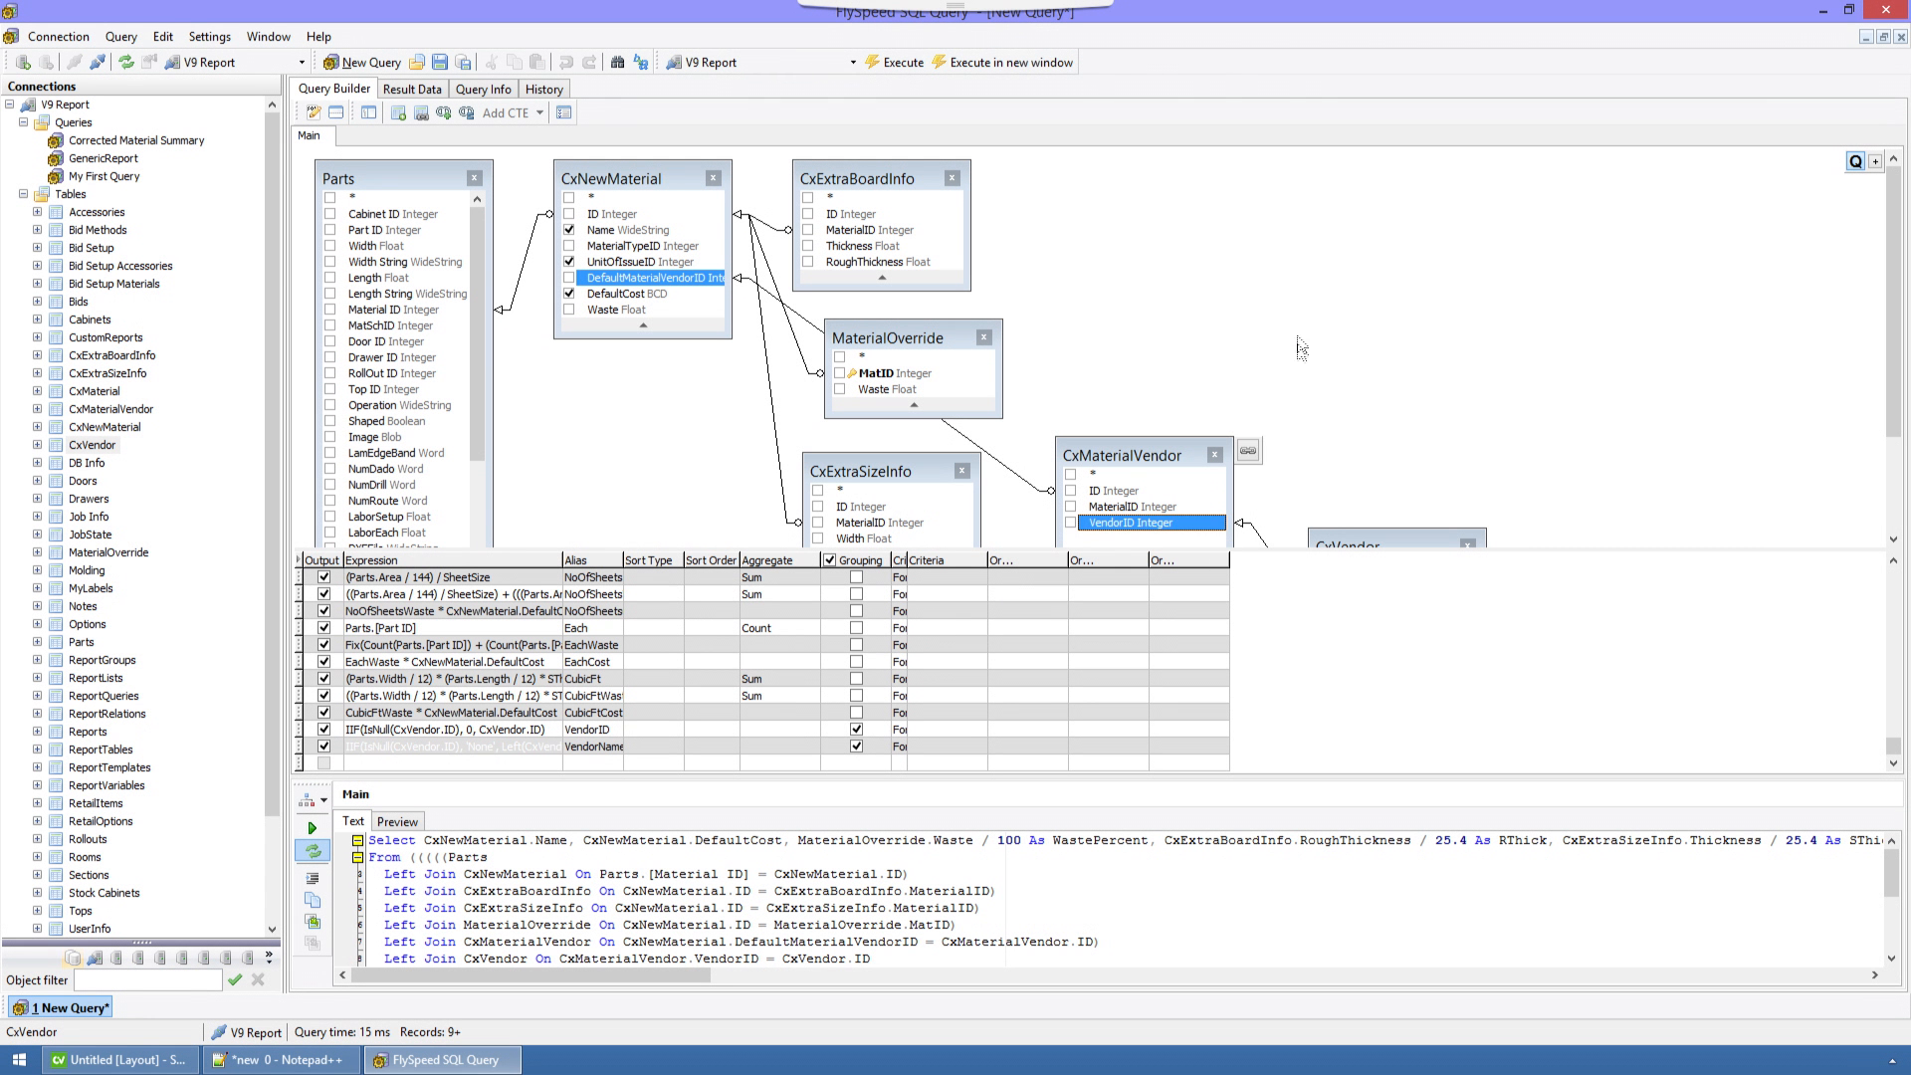
Rerun the query to check the VendorName values for materials without a vendor, and go back to the query design.
click(896, 62)
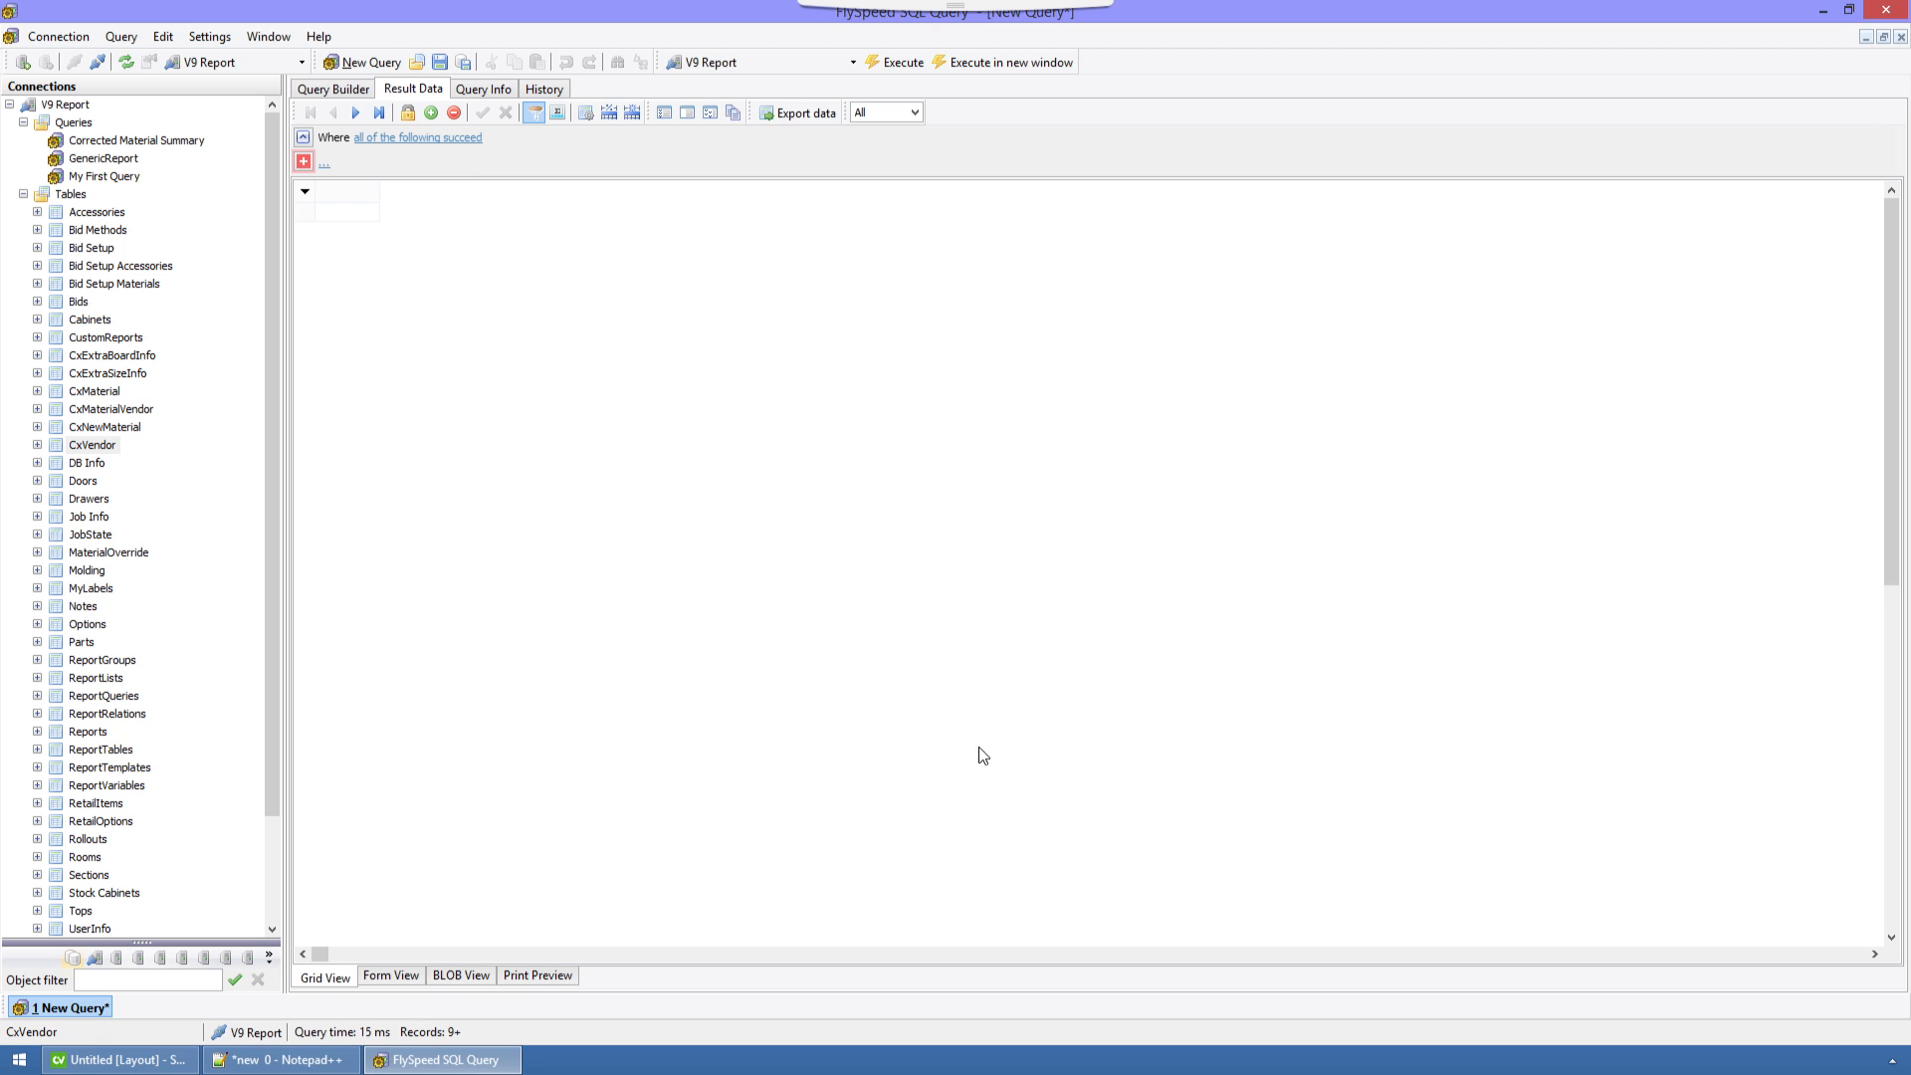
click(1828, 954)
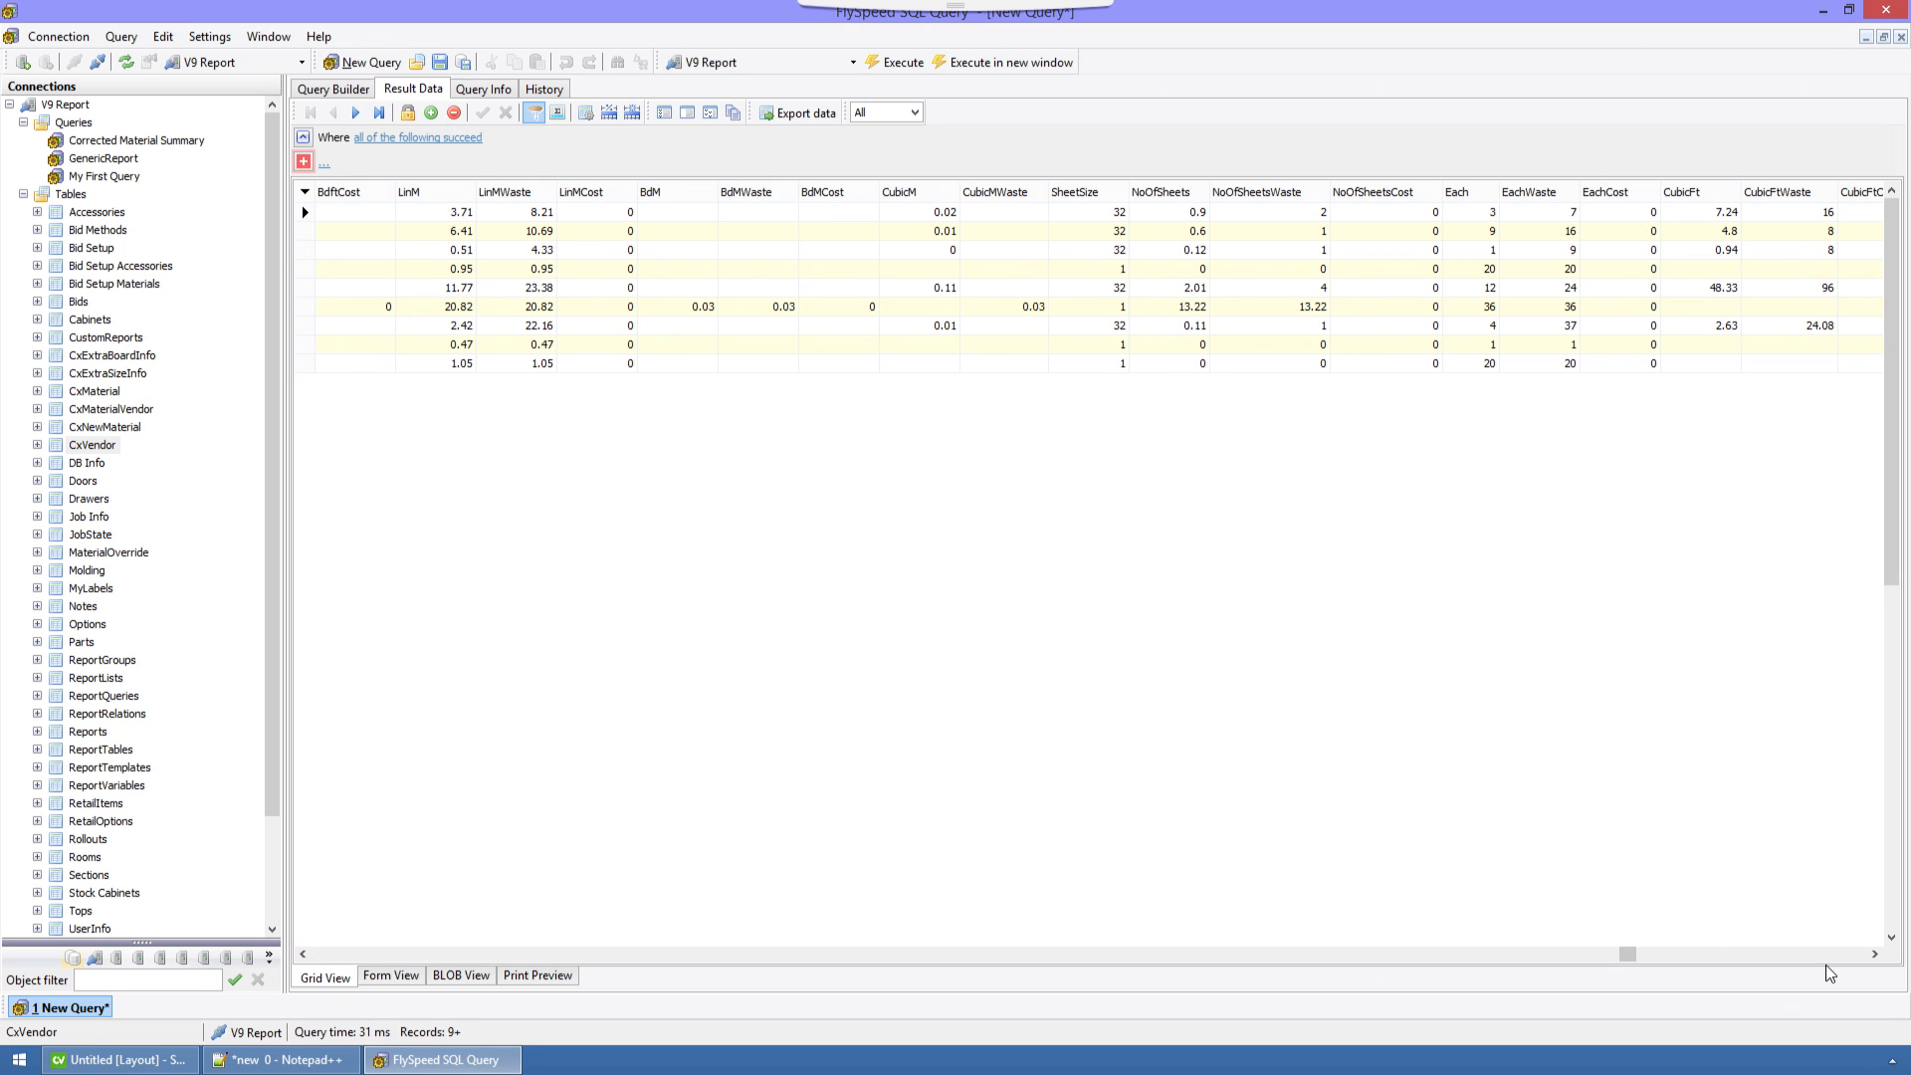
click(1836, 954)
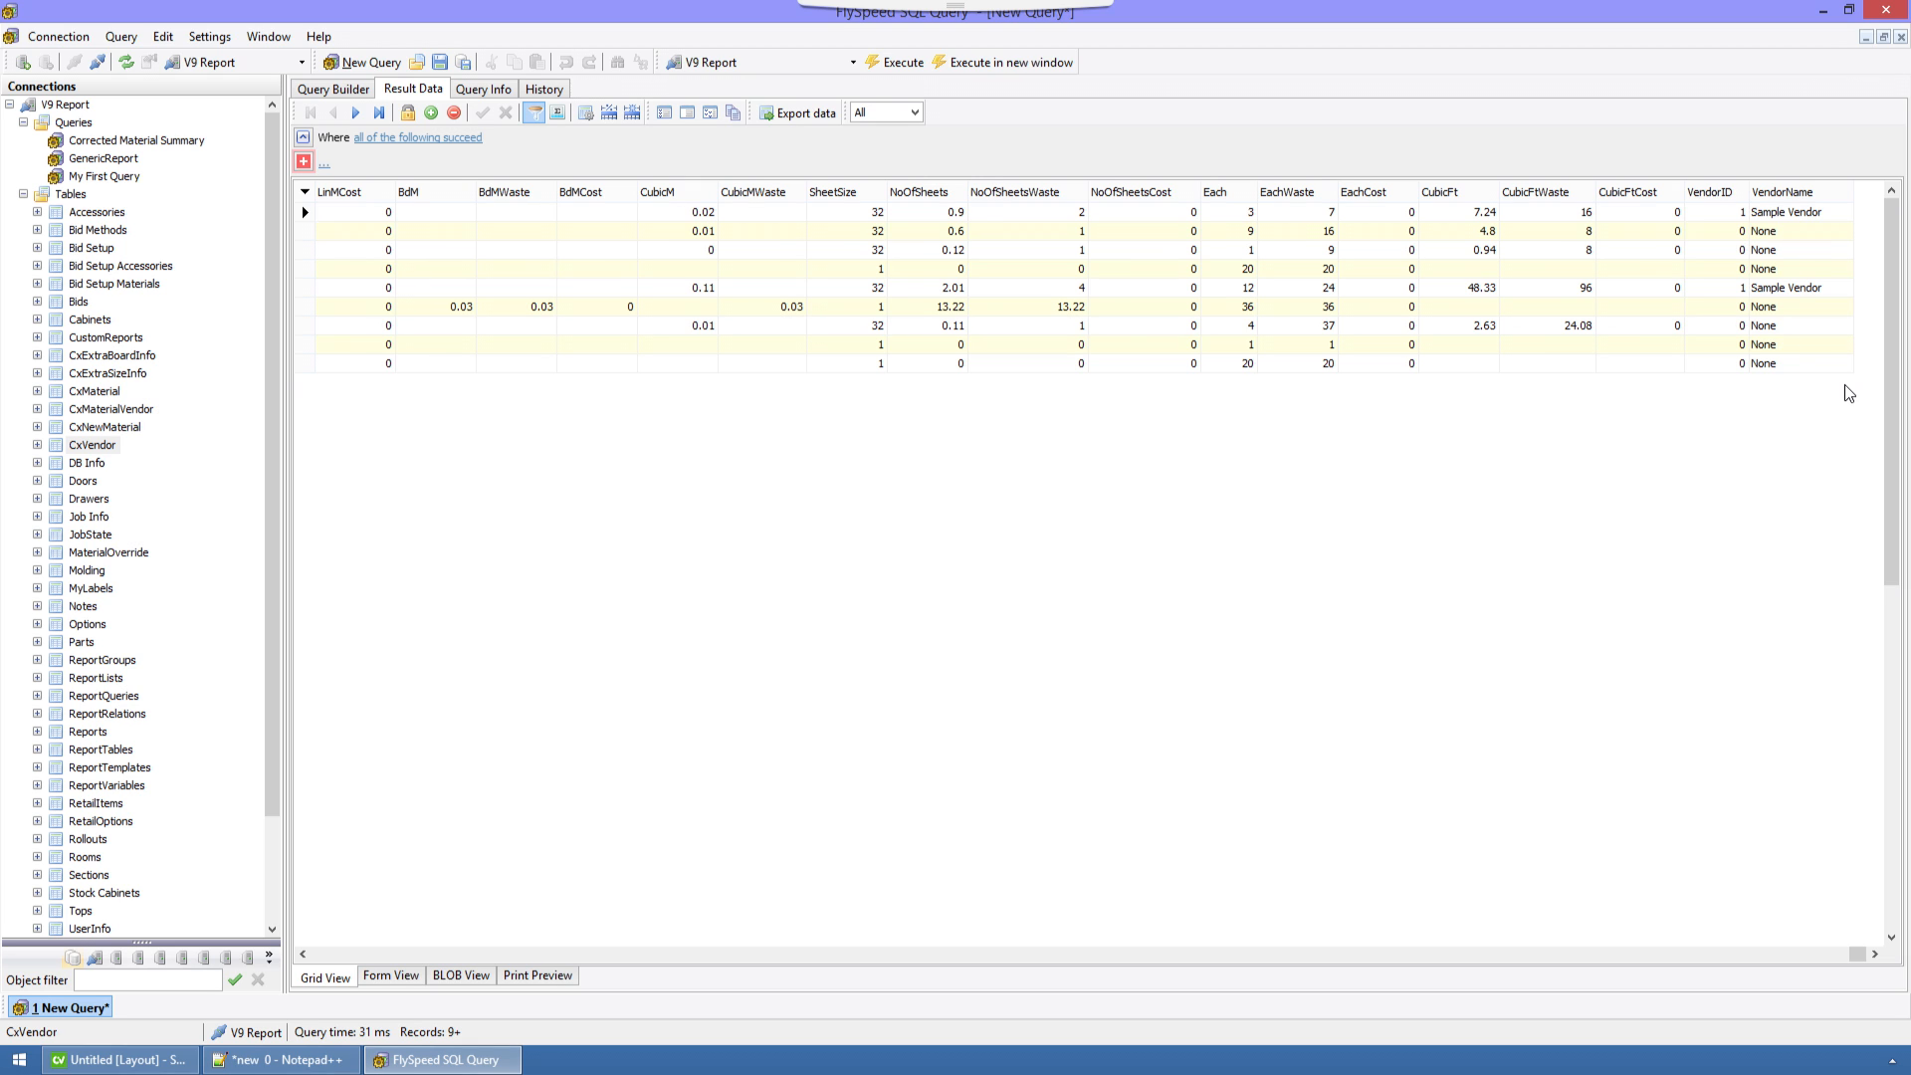
click(360, 92)
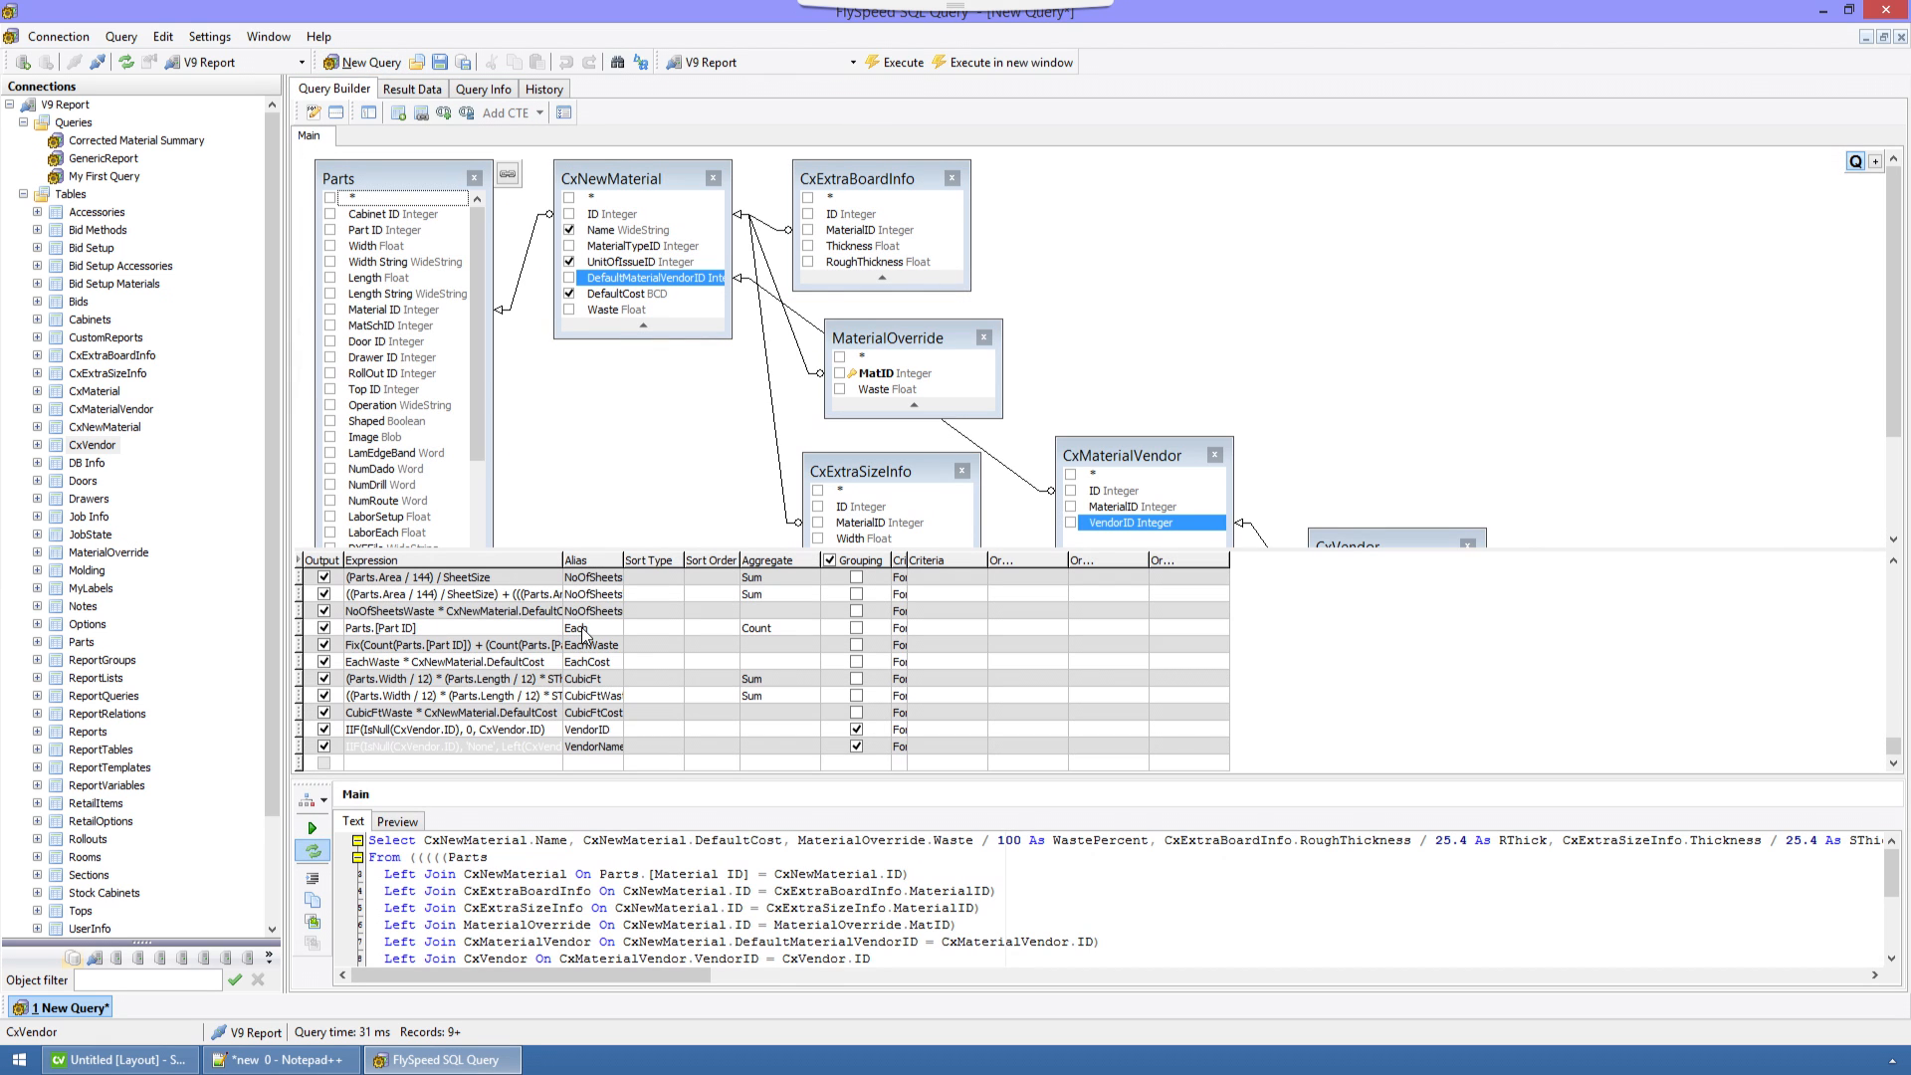
Enlarge the SQL text area and pull the CxNewMaterial and CxExtraBoardInfo joins up onto the From line.
click(994, 891)
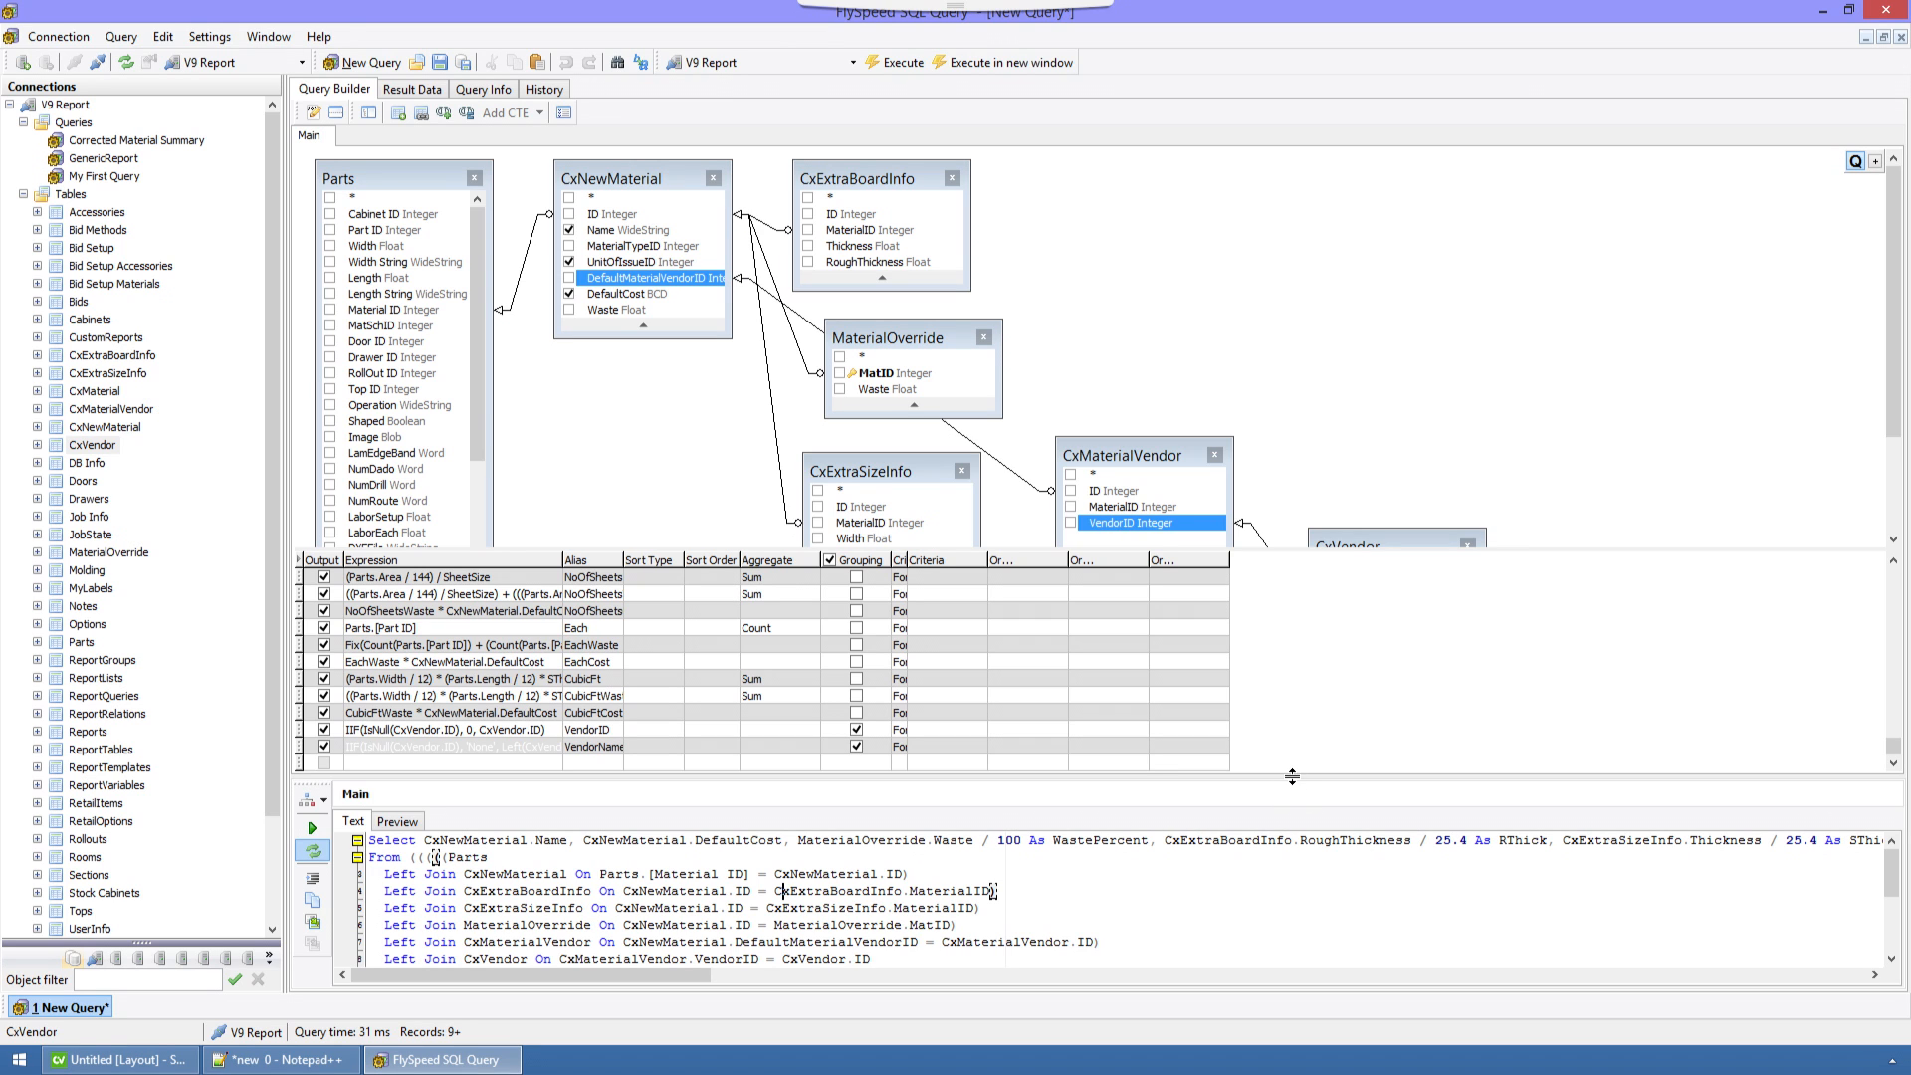
drag(1291, 776, 1286, 688)
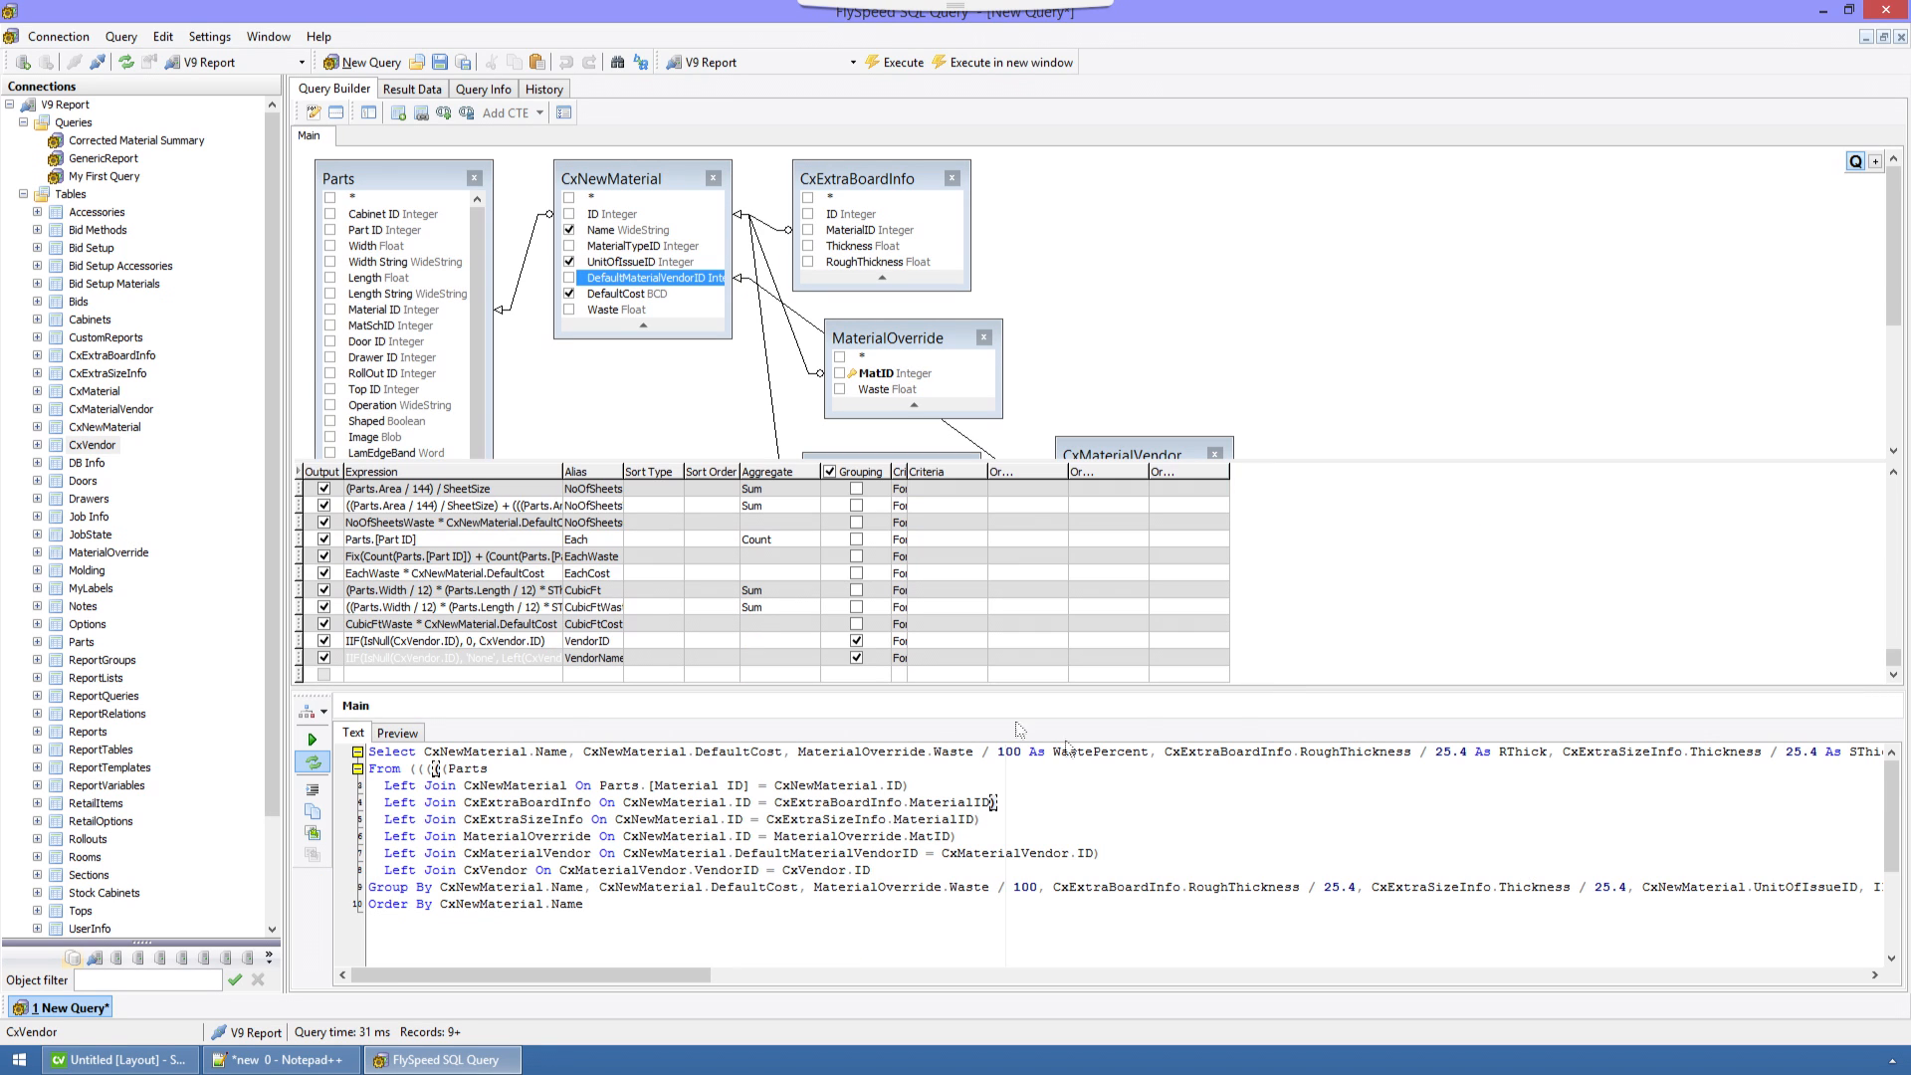
click(618, 784)
key(BackSpace)
key(BackSpace)
key(BackSpace)
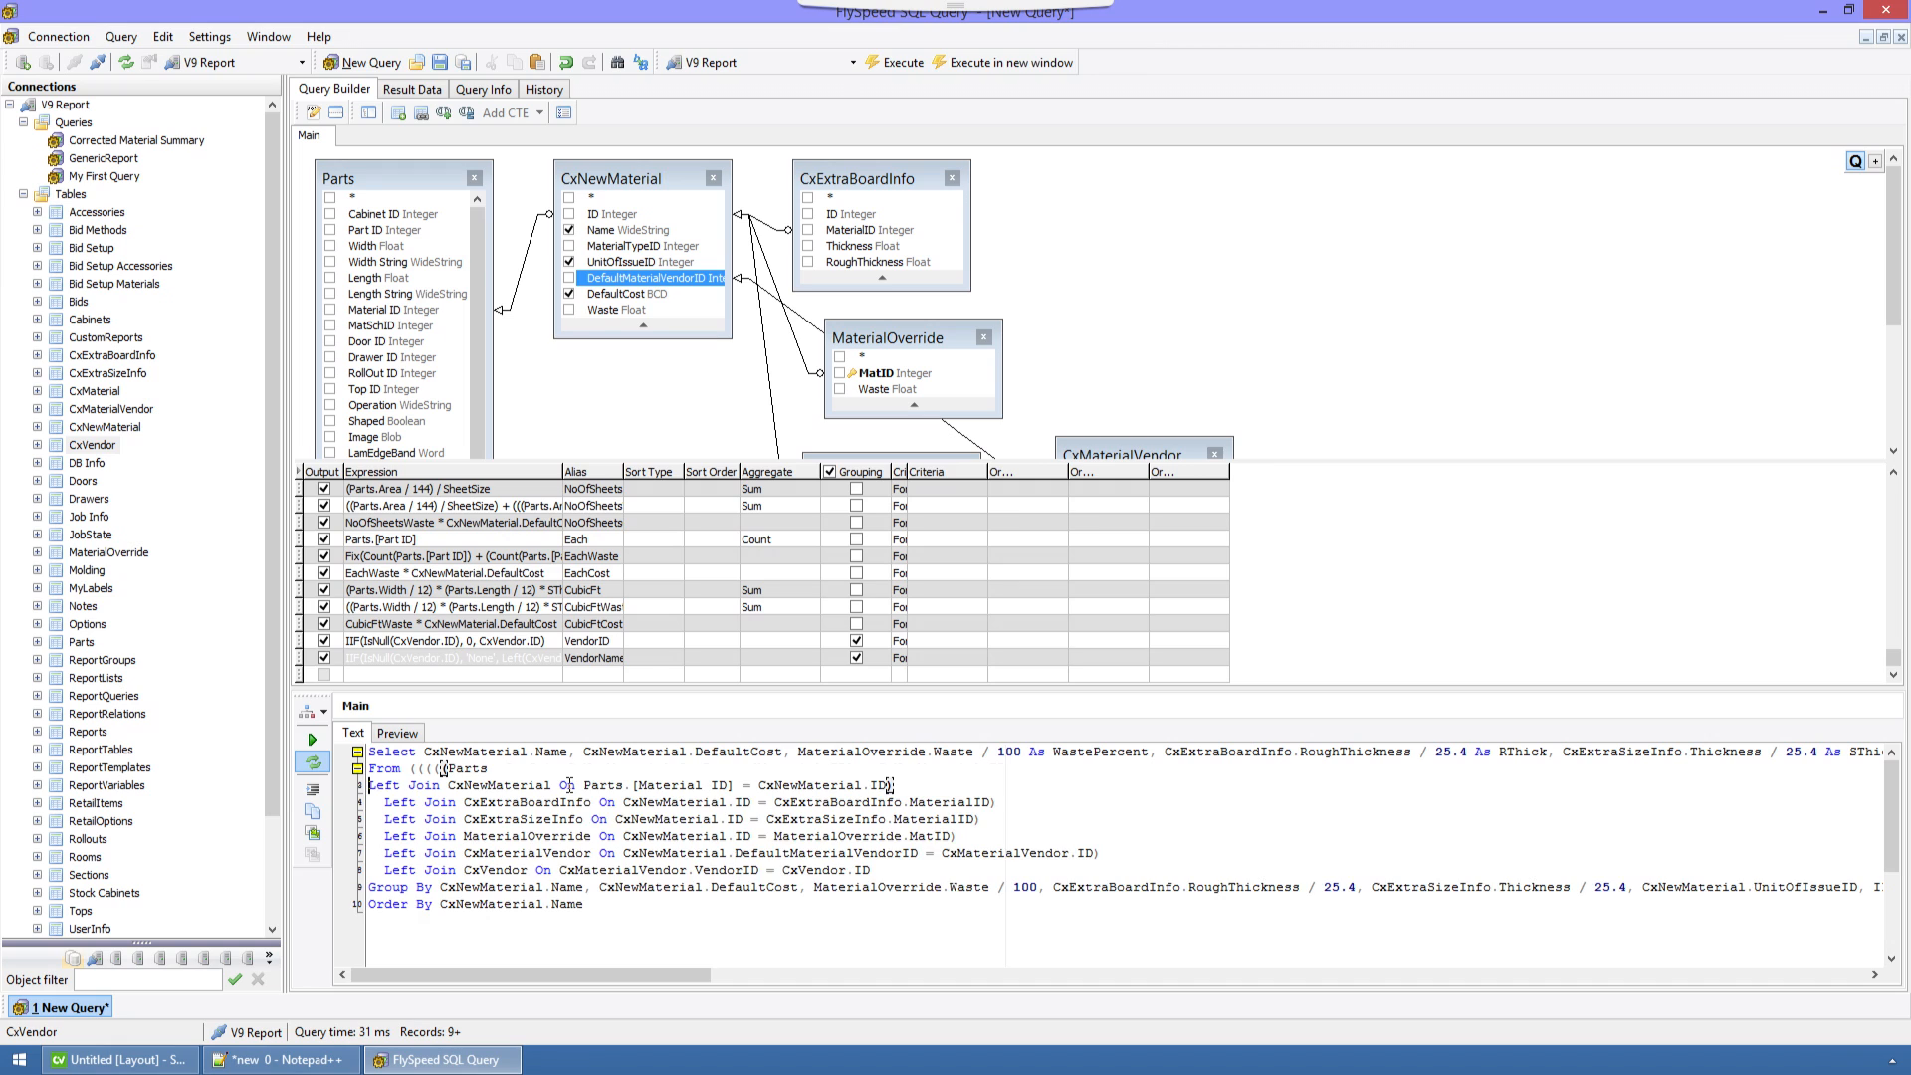
key(Down)
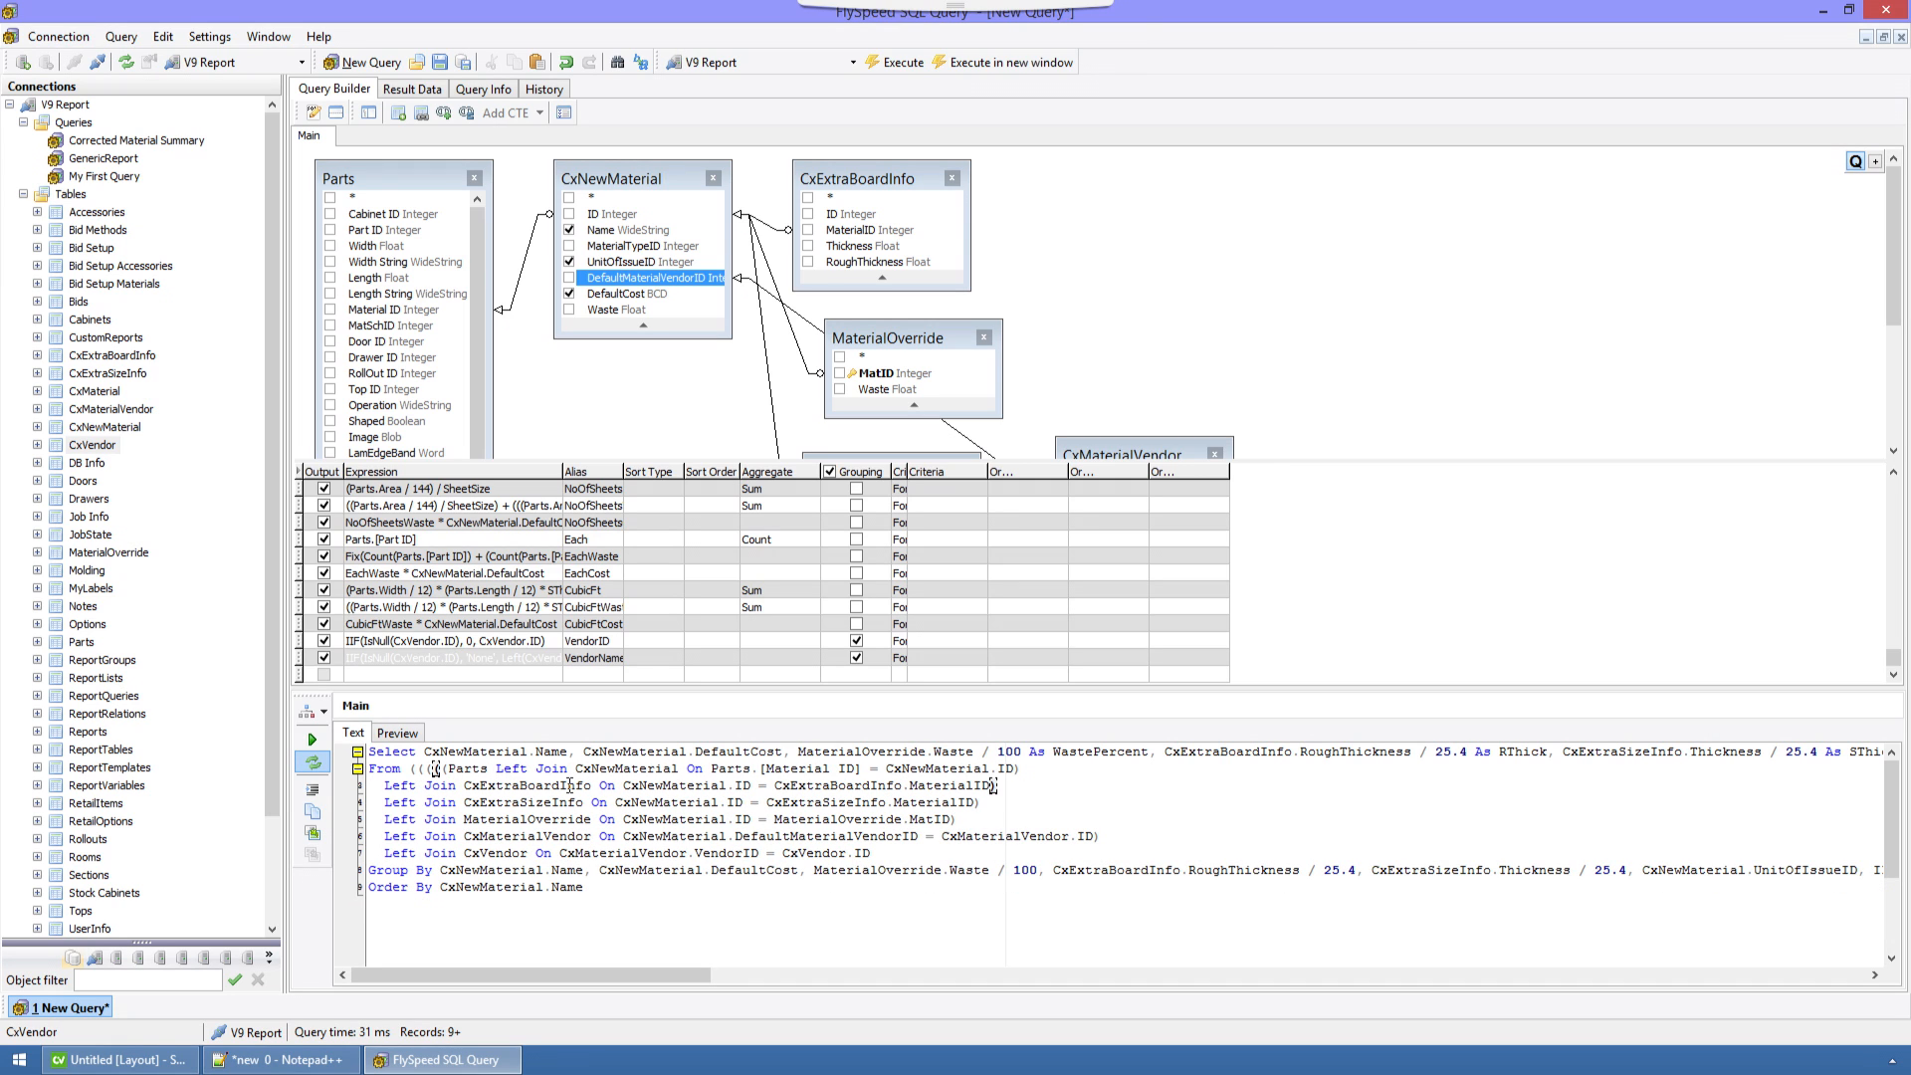
key(Home)
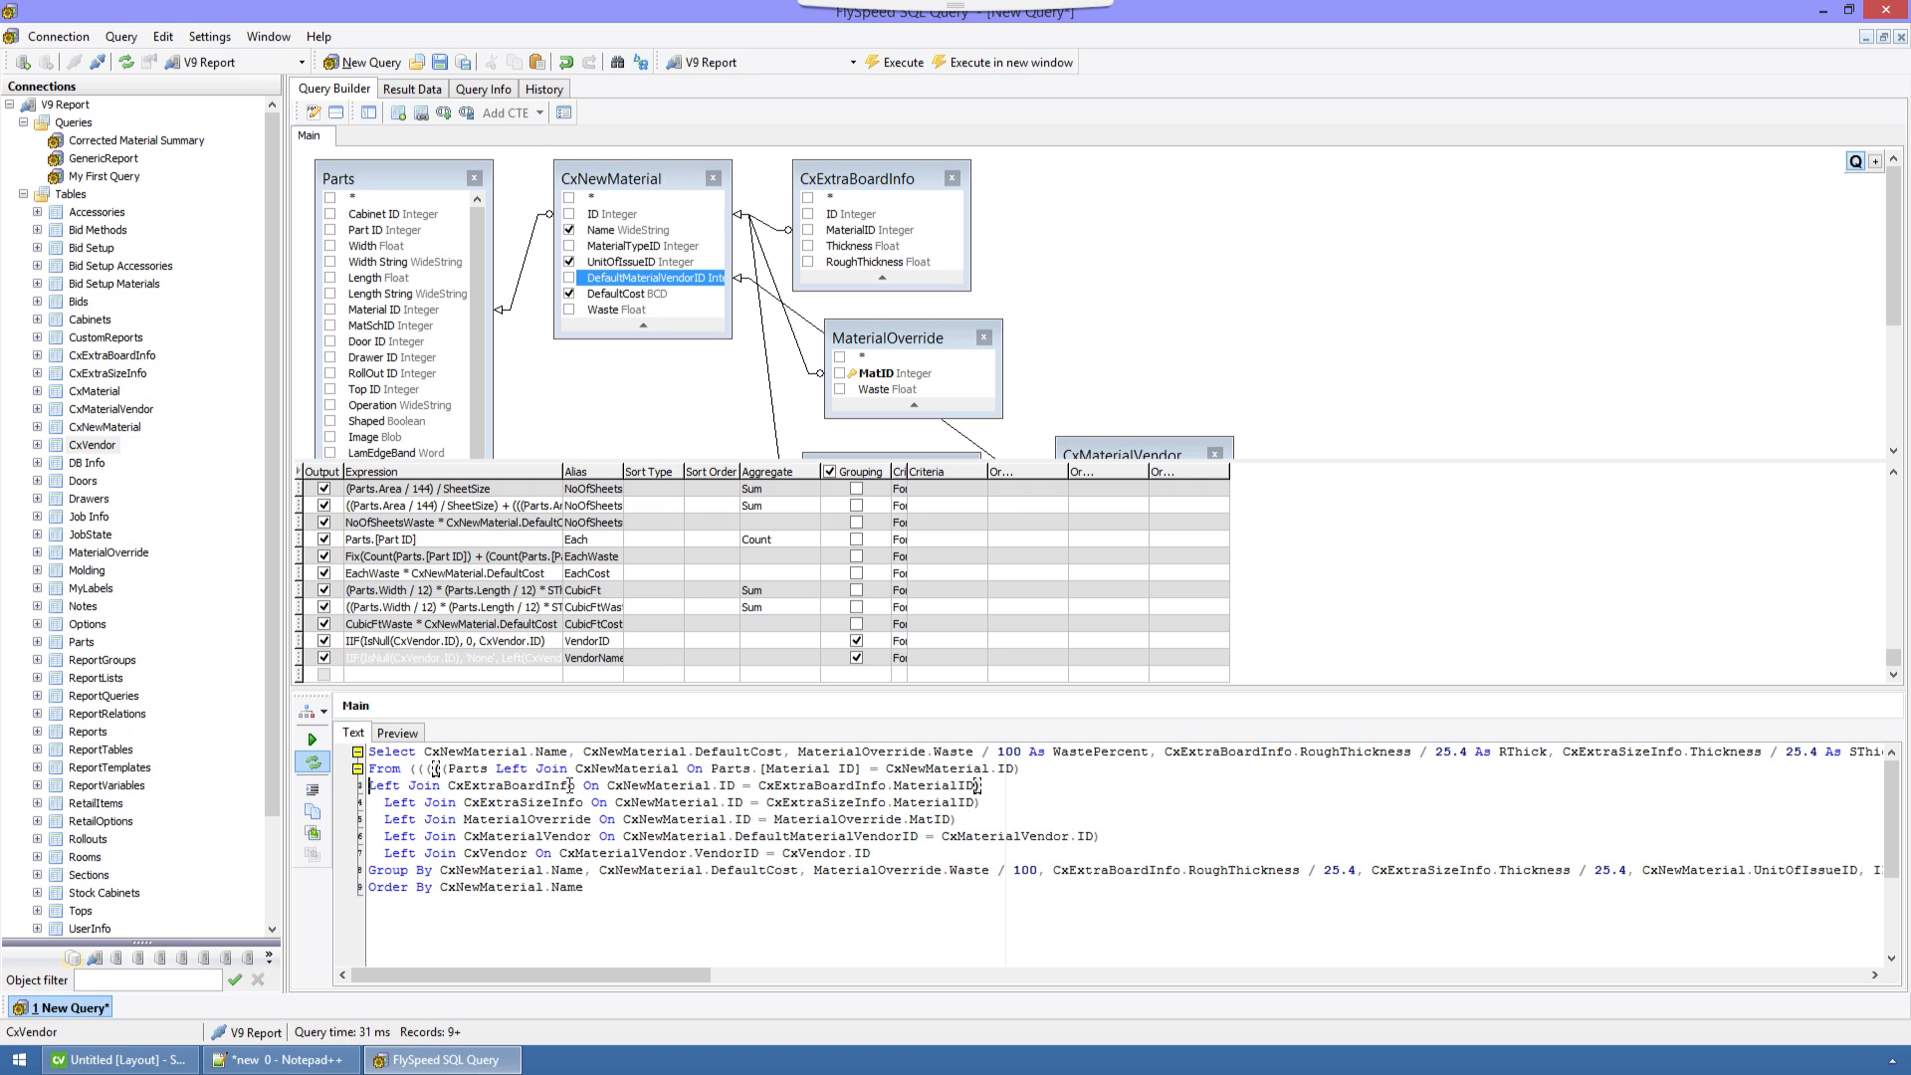
key(BackSpace)
key(BackSpace)
key(BackSpace)
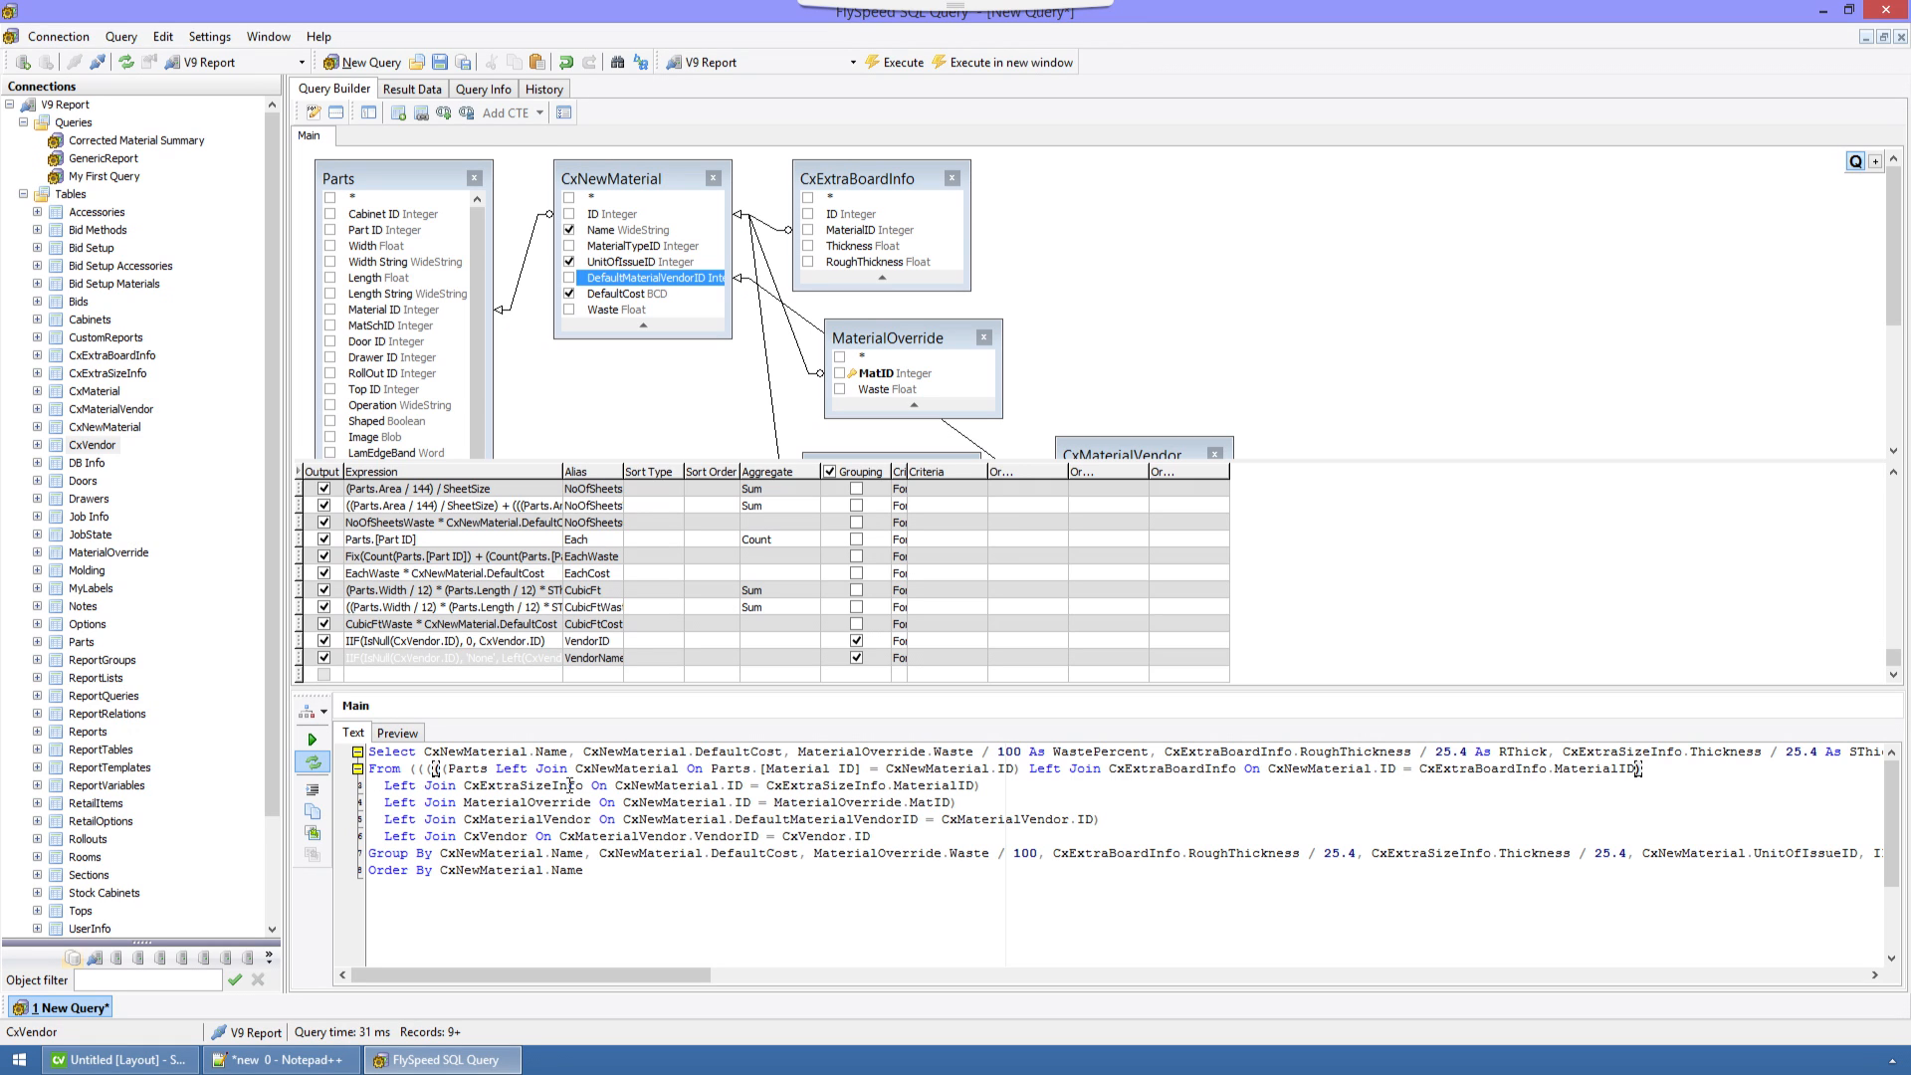
Pull the CxExtraSizeInfo, MaterialOverride, CxMaterialVendor and CxVendor joins up onto the same From line of the SQL text.
key(Down)
key(Up)
key(BackSpace)
key(BackSpace)
key(BackSpace)
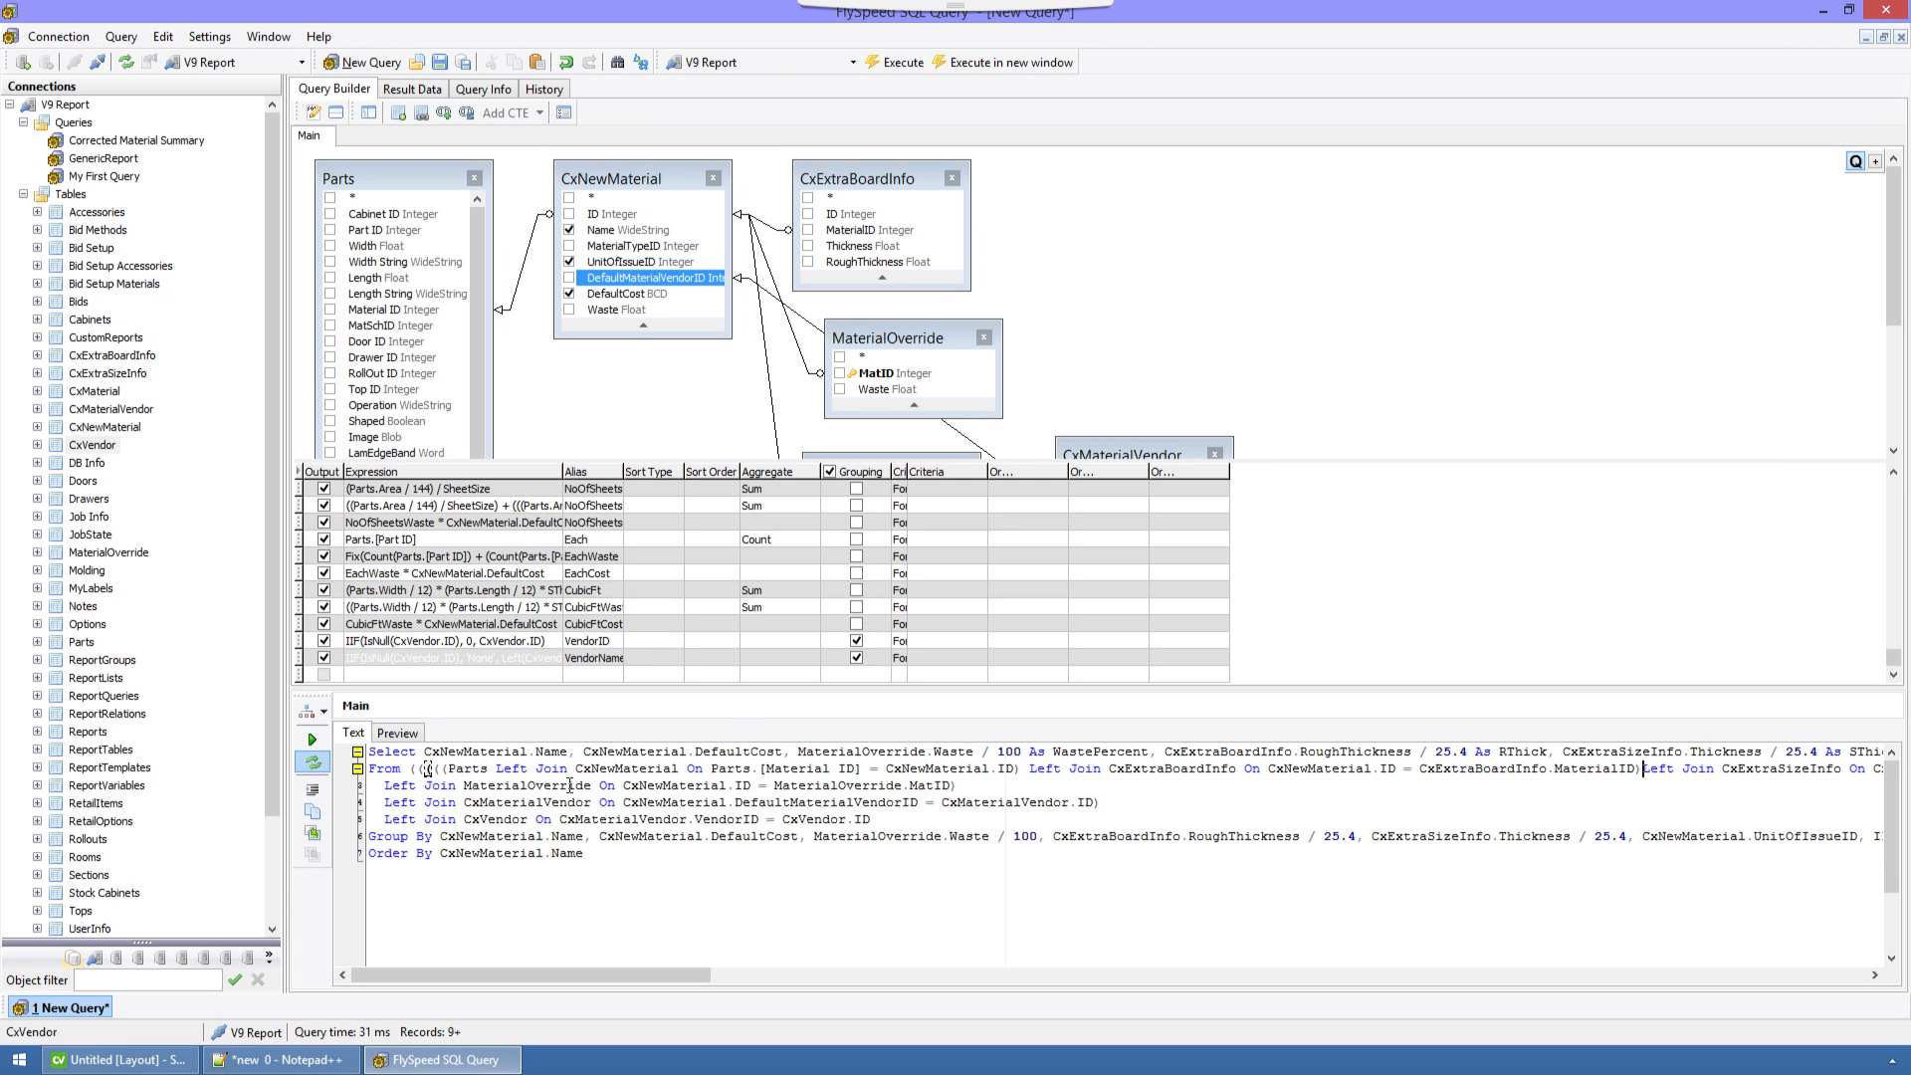
key(Up)
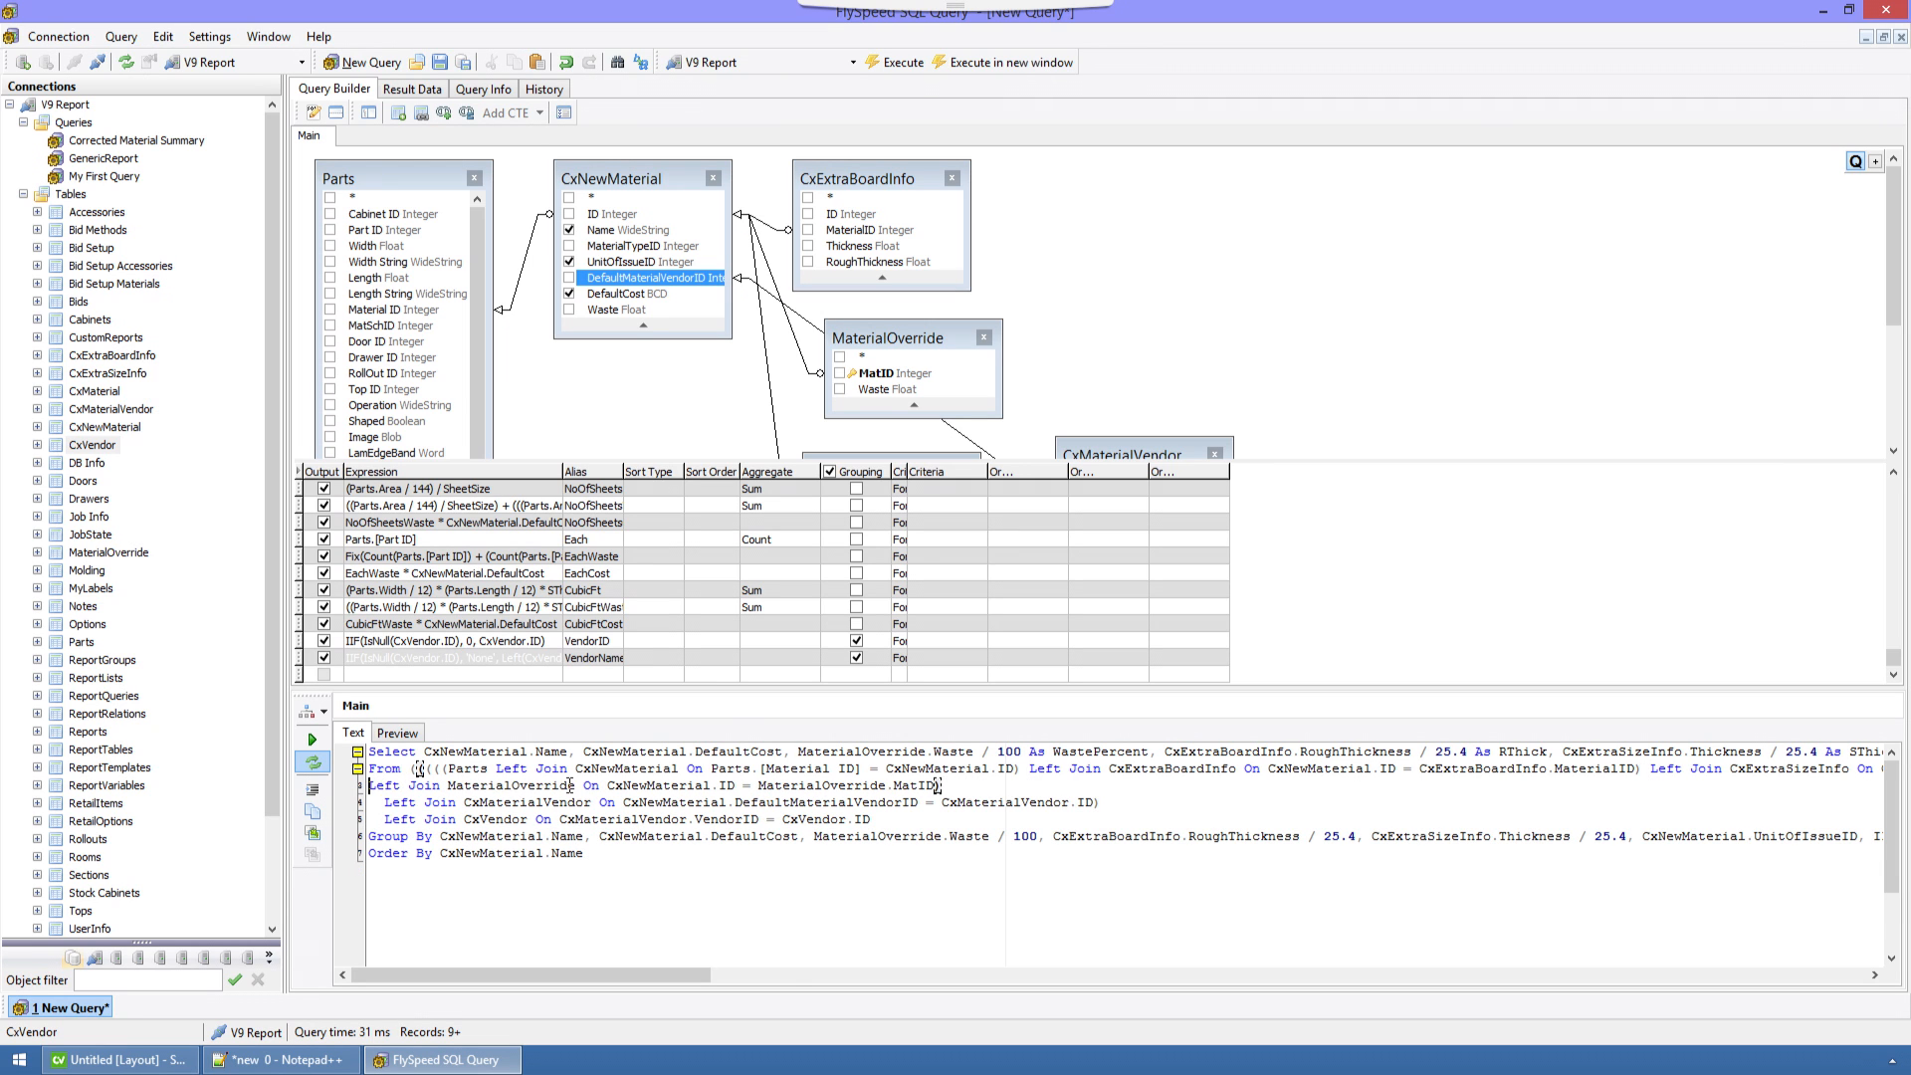
key(End)
key(Home)
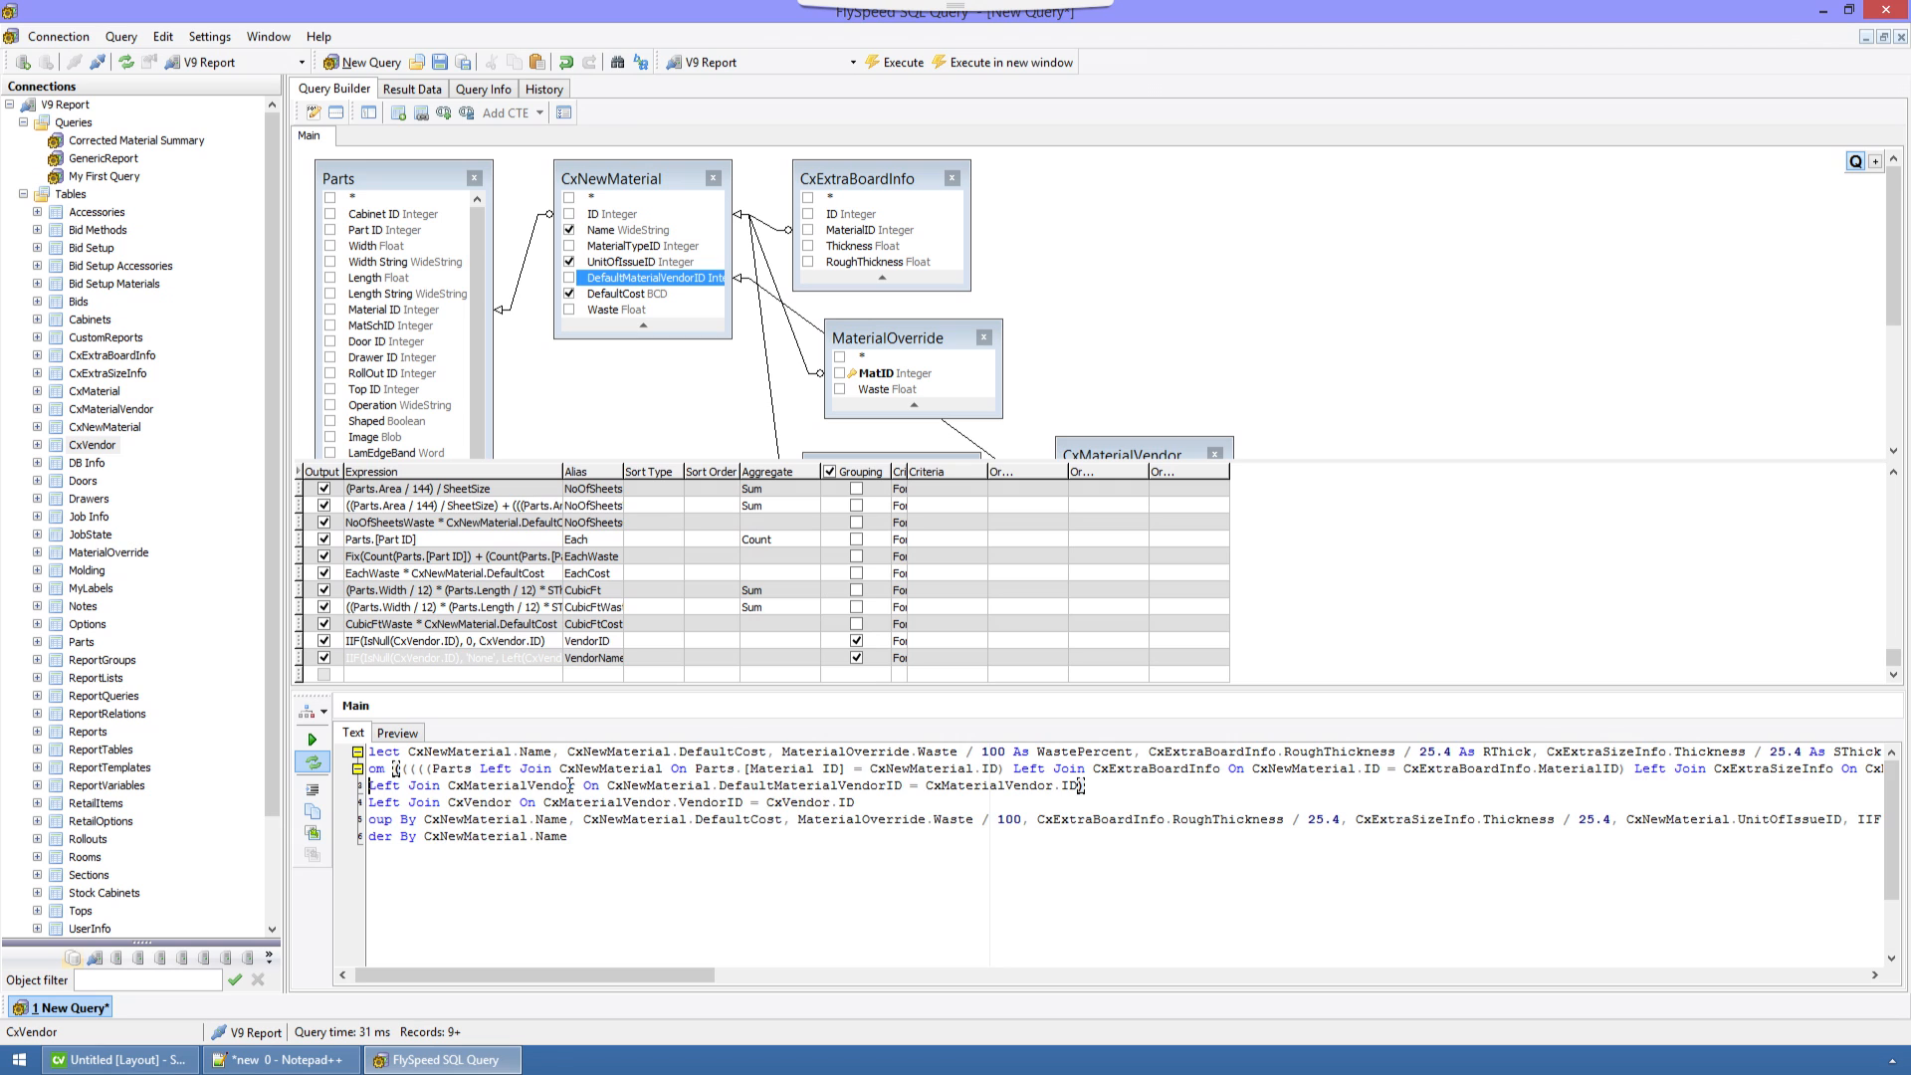
key(BackSpace)
key(BackSpace)
key(BackSpace)
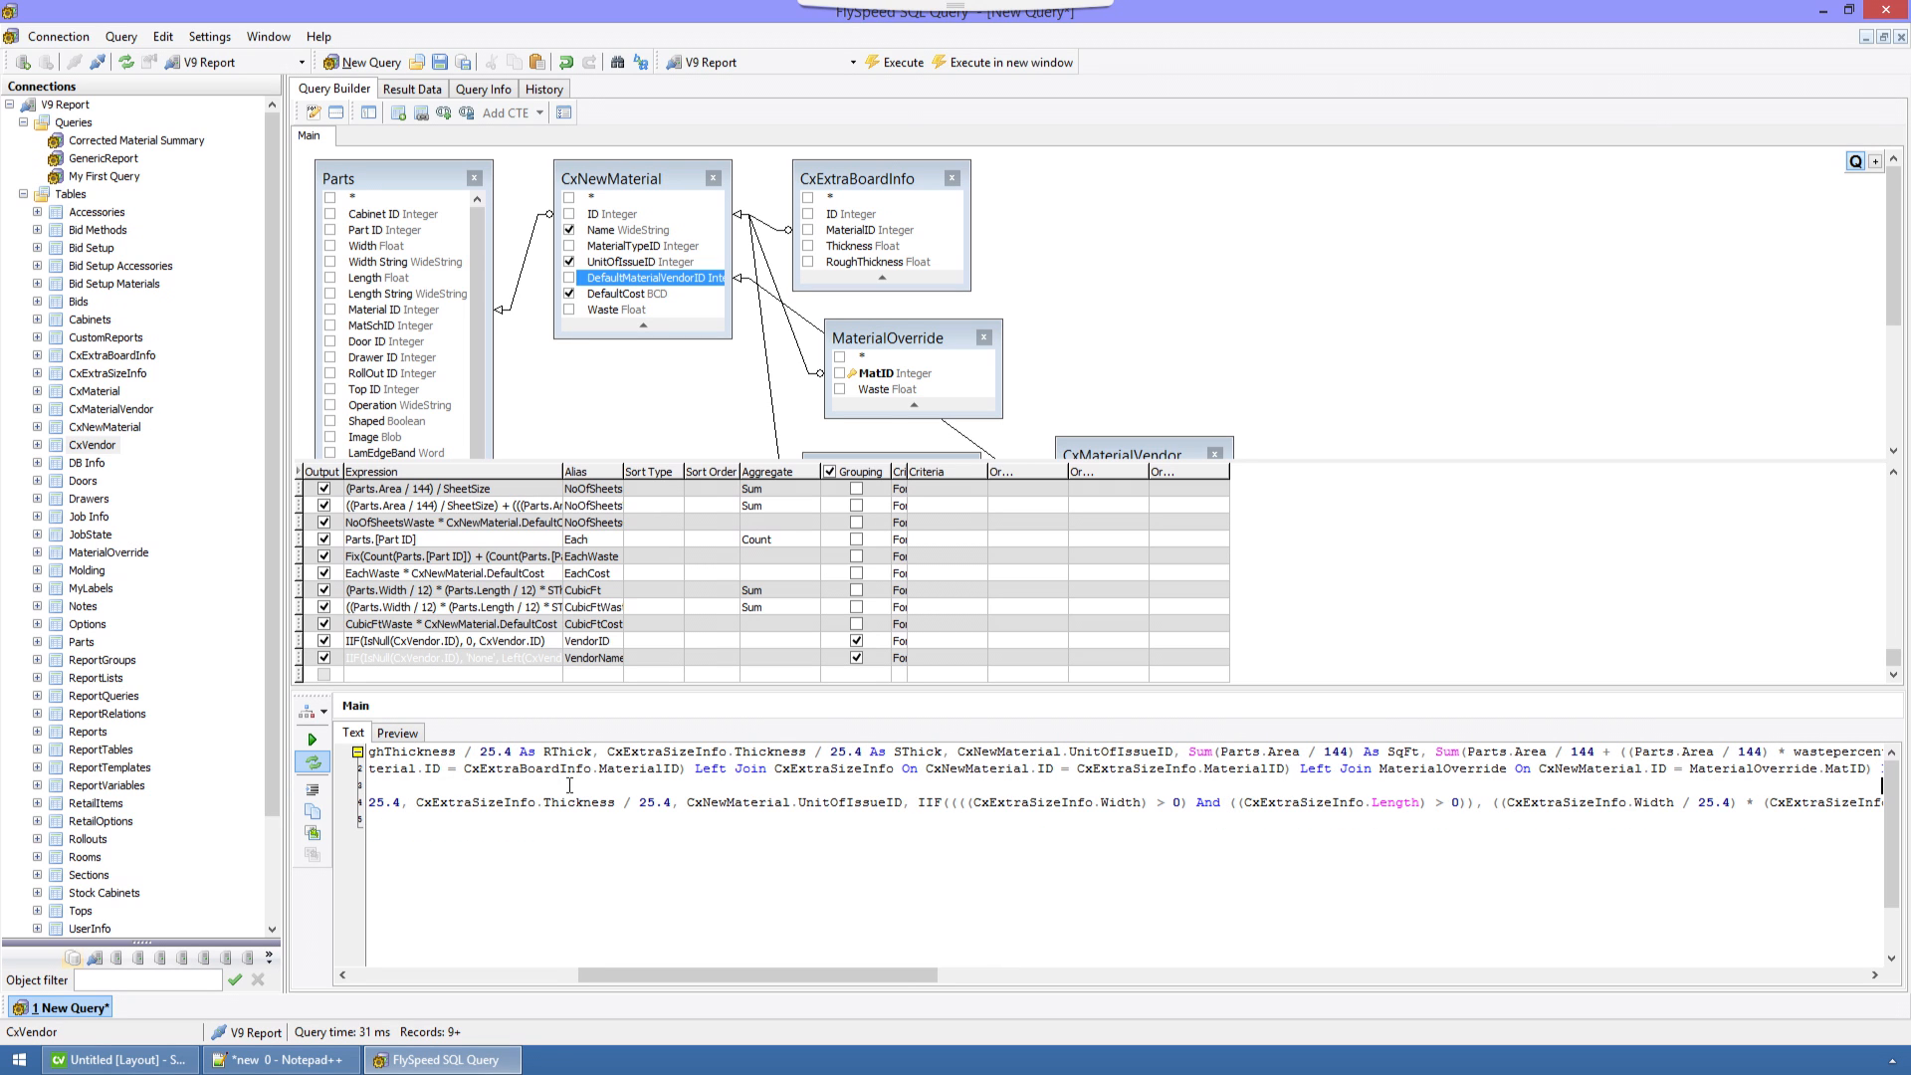
key(Home)
key(BackSpace)
key(BackSpace)
key(BackSpace)
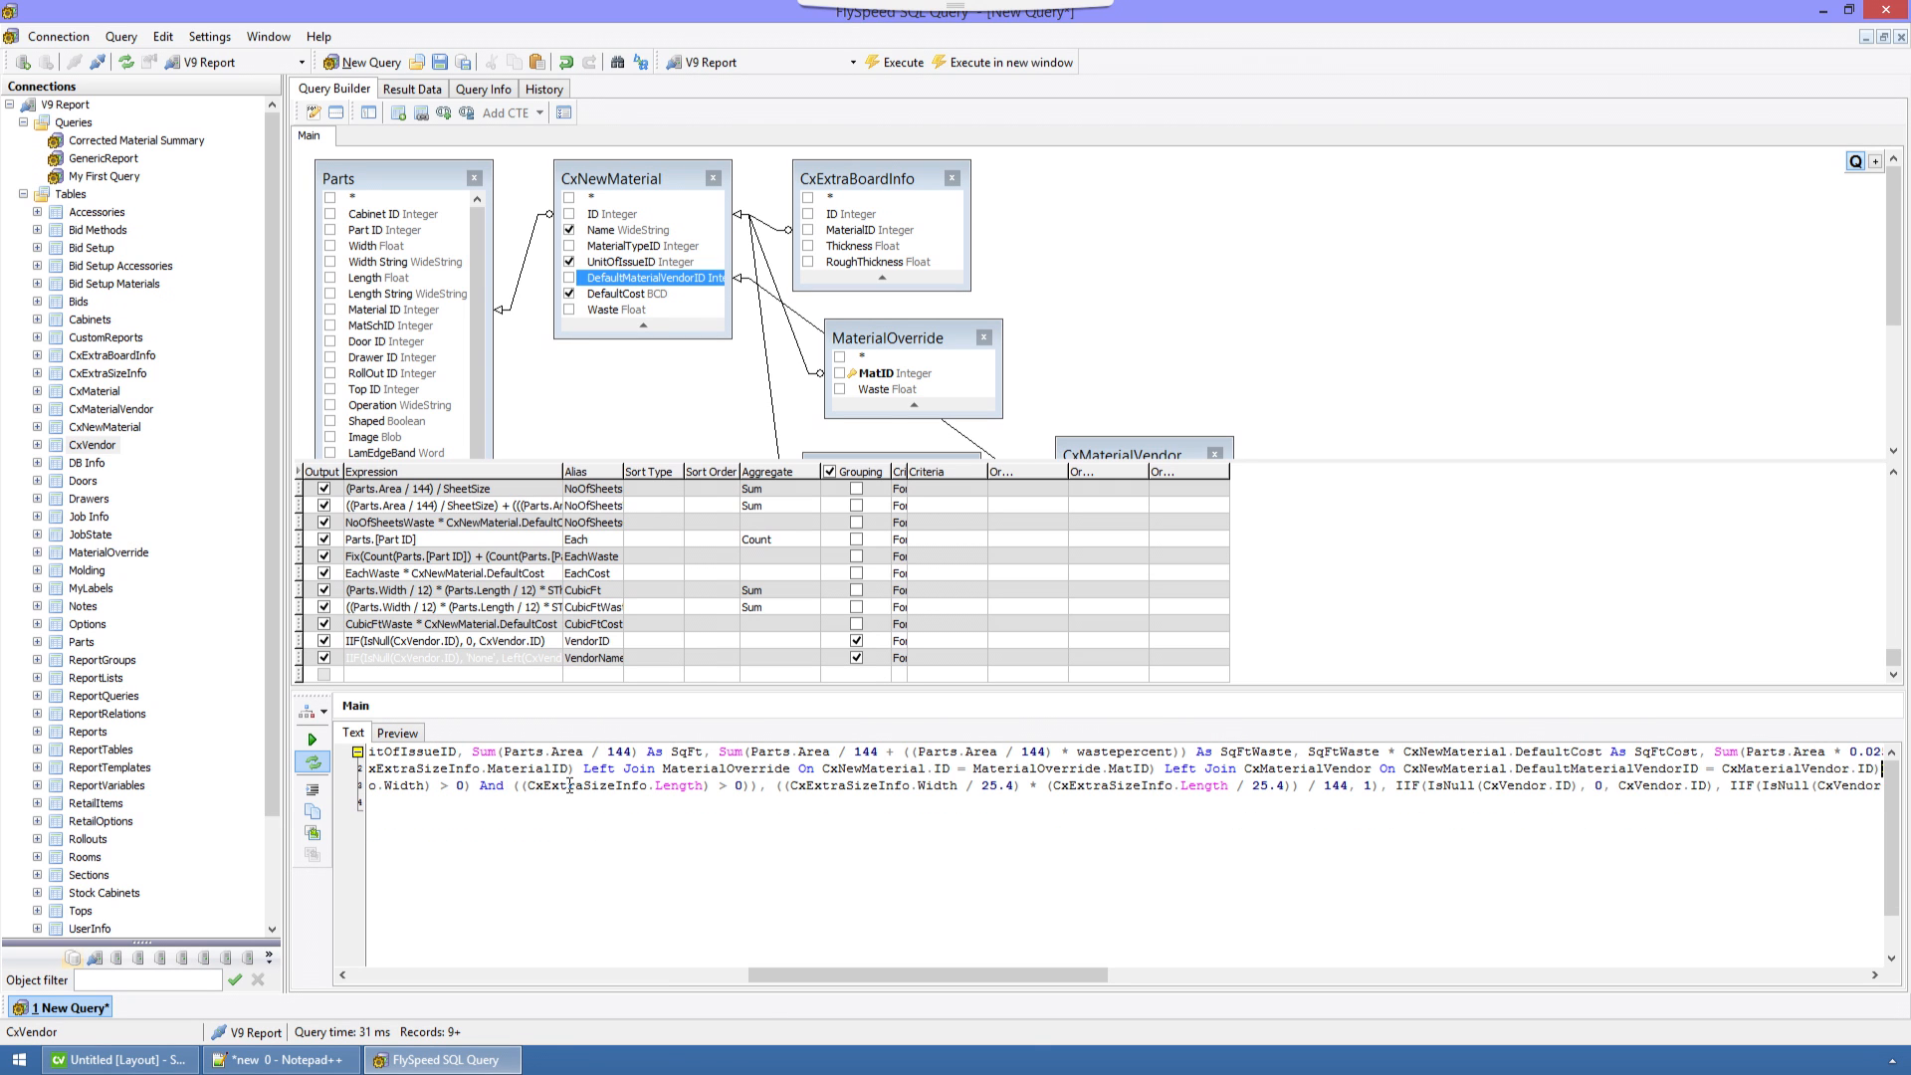
Insert a blank line before each of the From, Group By and Order By clauses in the SQL text.
key(Home)
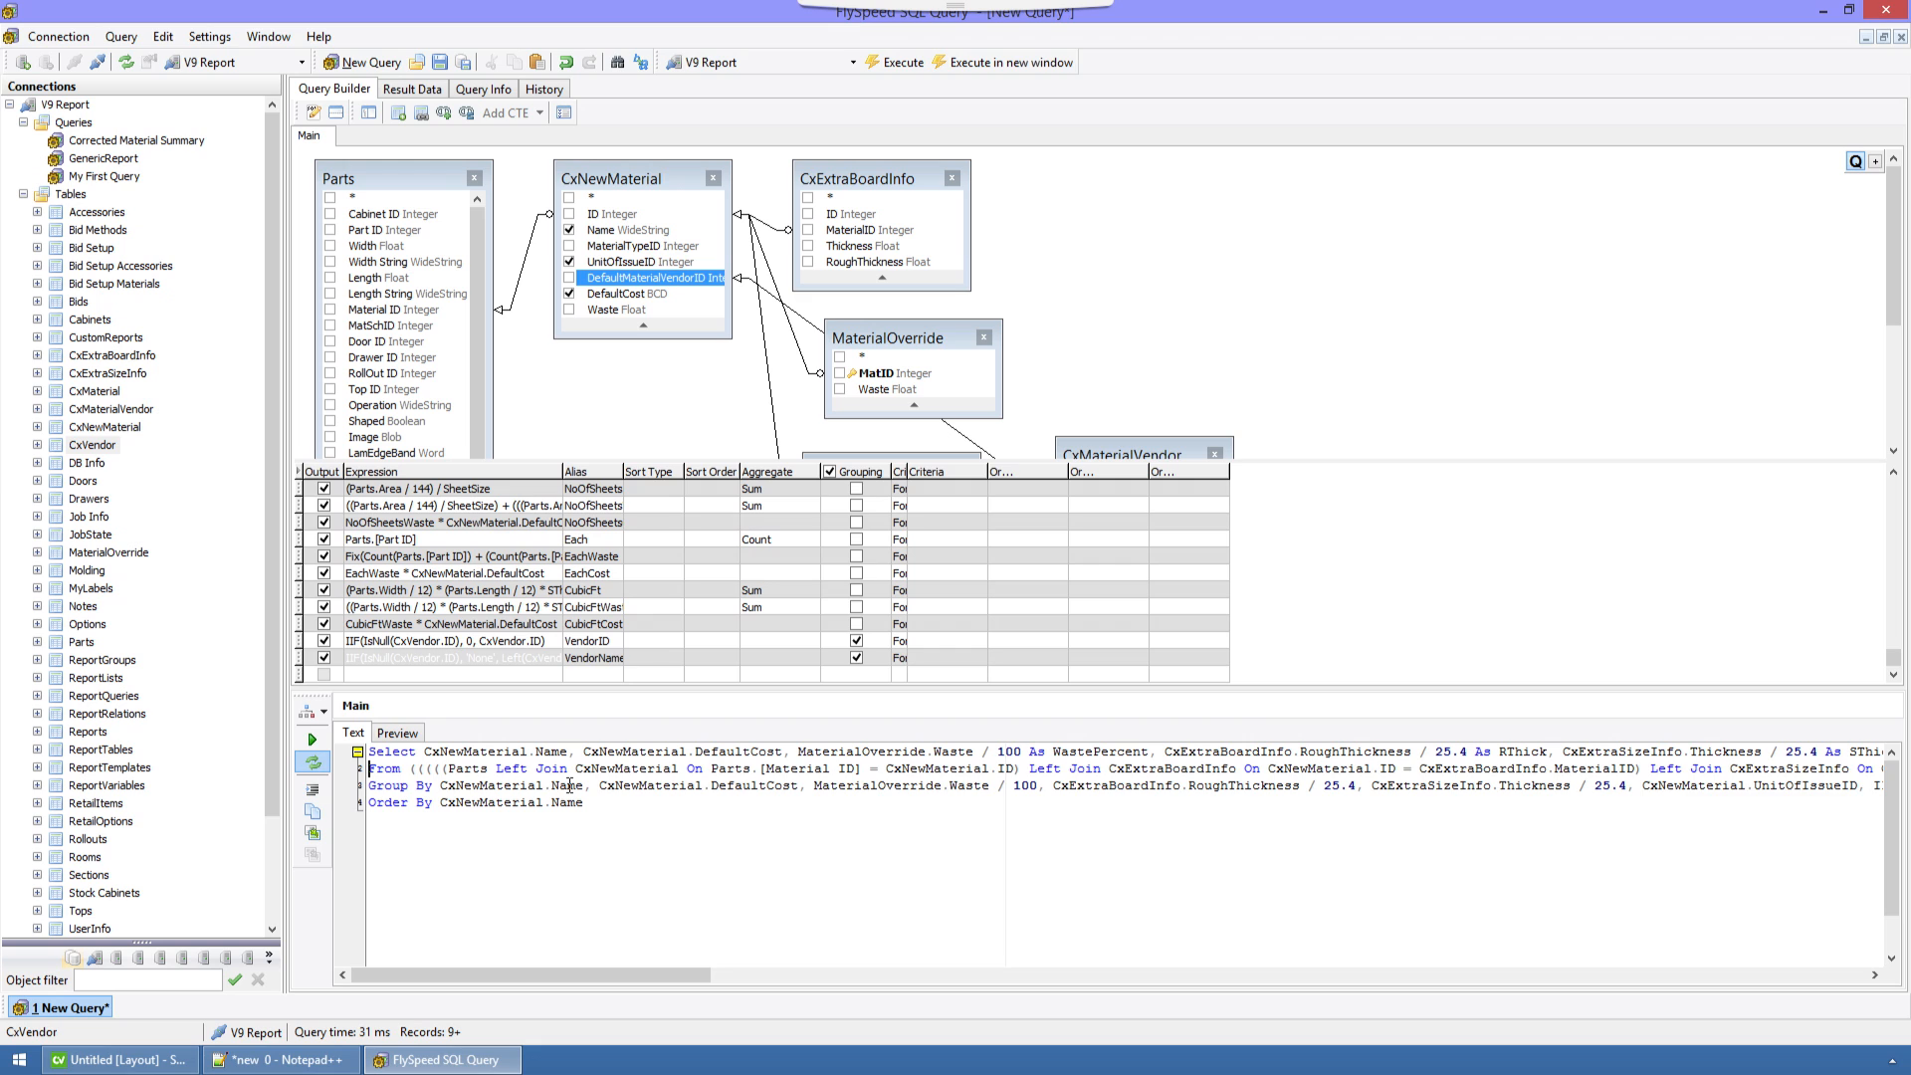
key(Return)
key(Down)
key(Return)
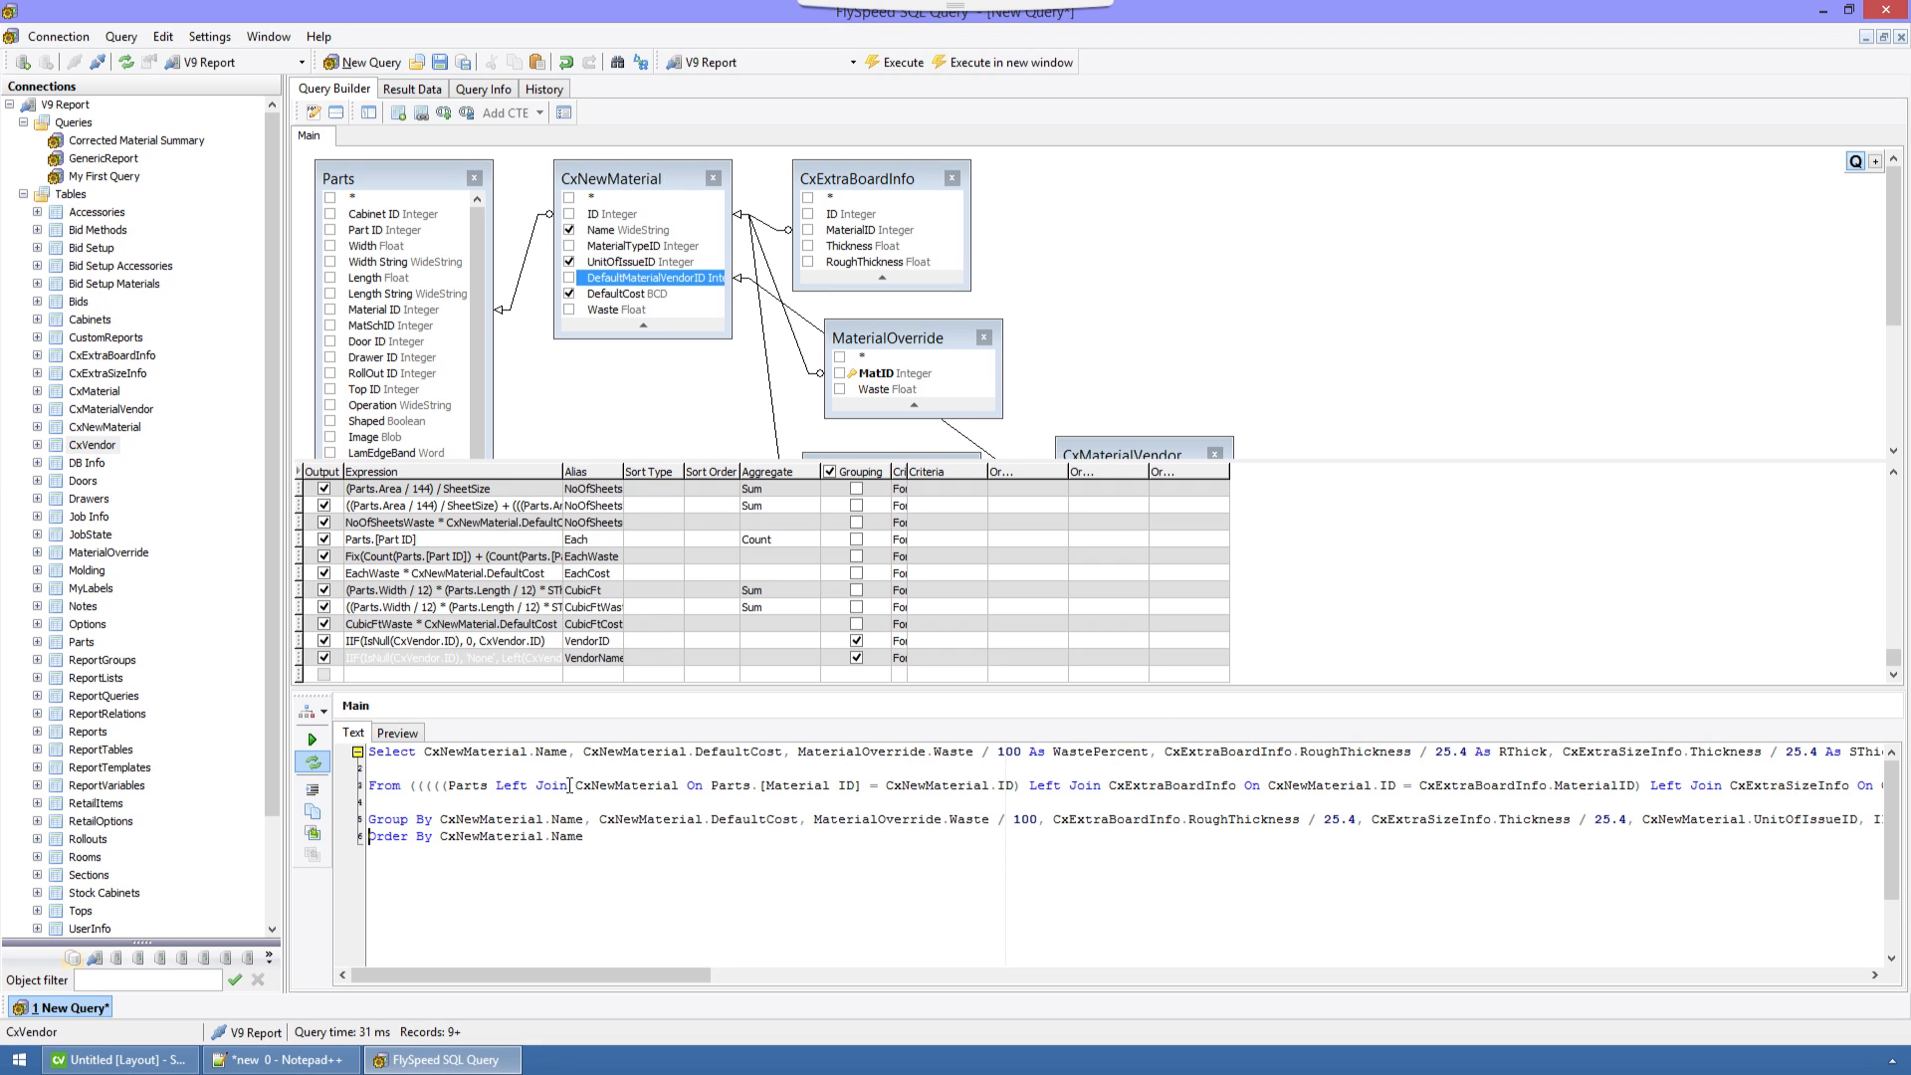
key(Return)
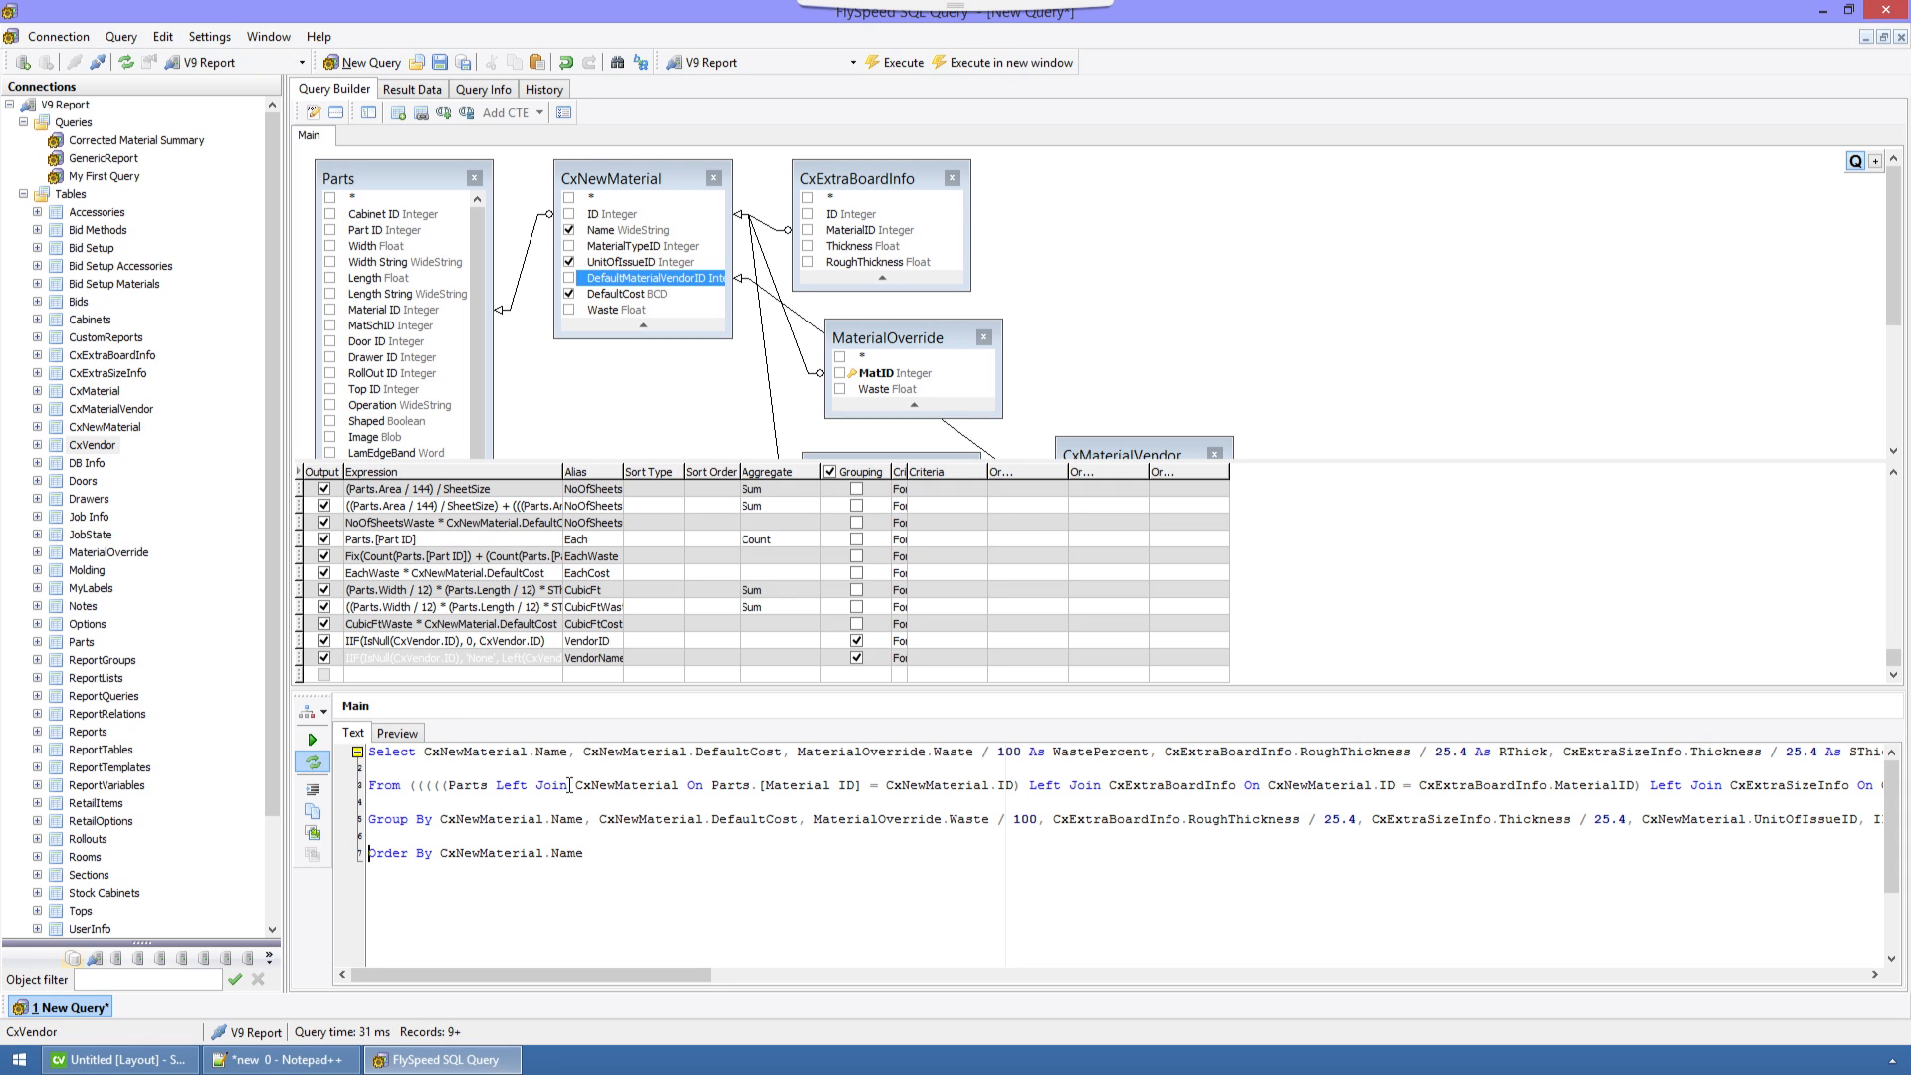
Copy the entire SQL text of the vendor query, from the Select clause through Order By.
right_click(639, 811)
click(709, 970)
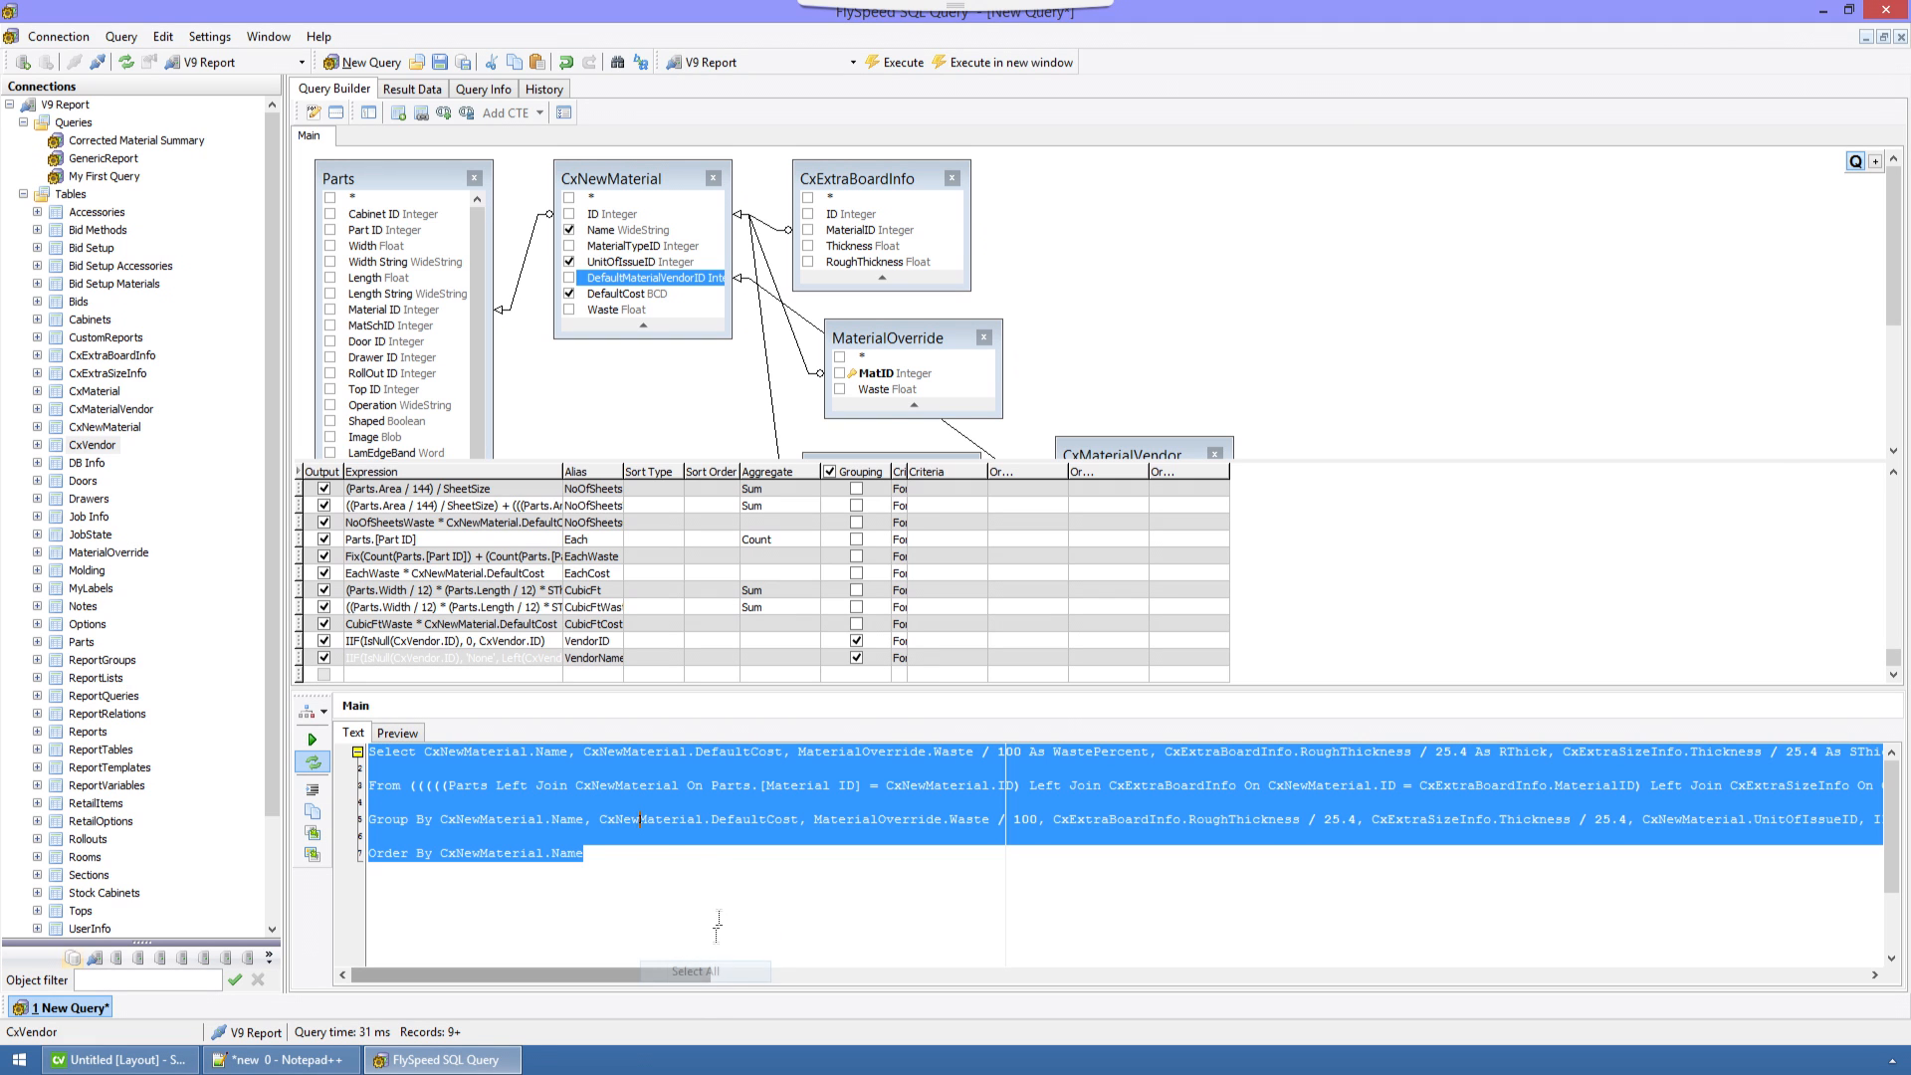
right_click(599, 796)
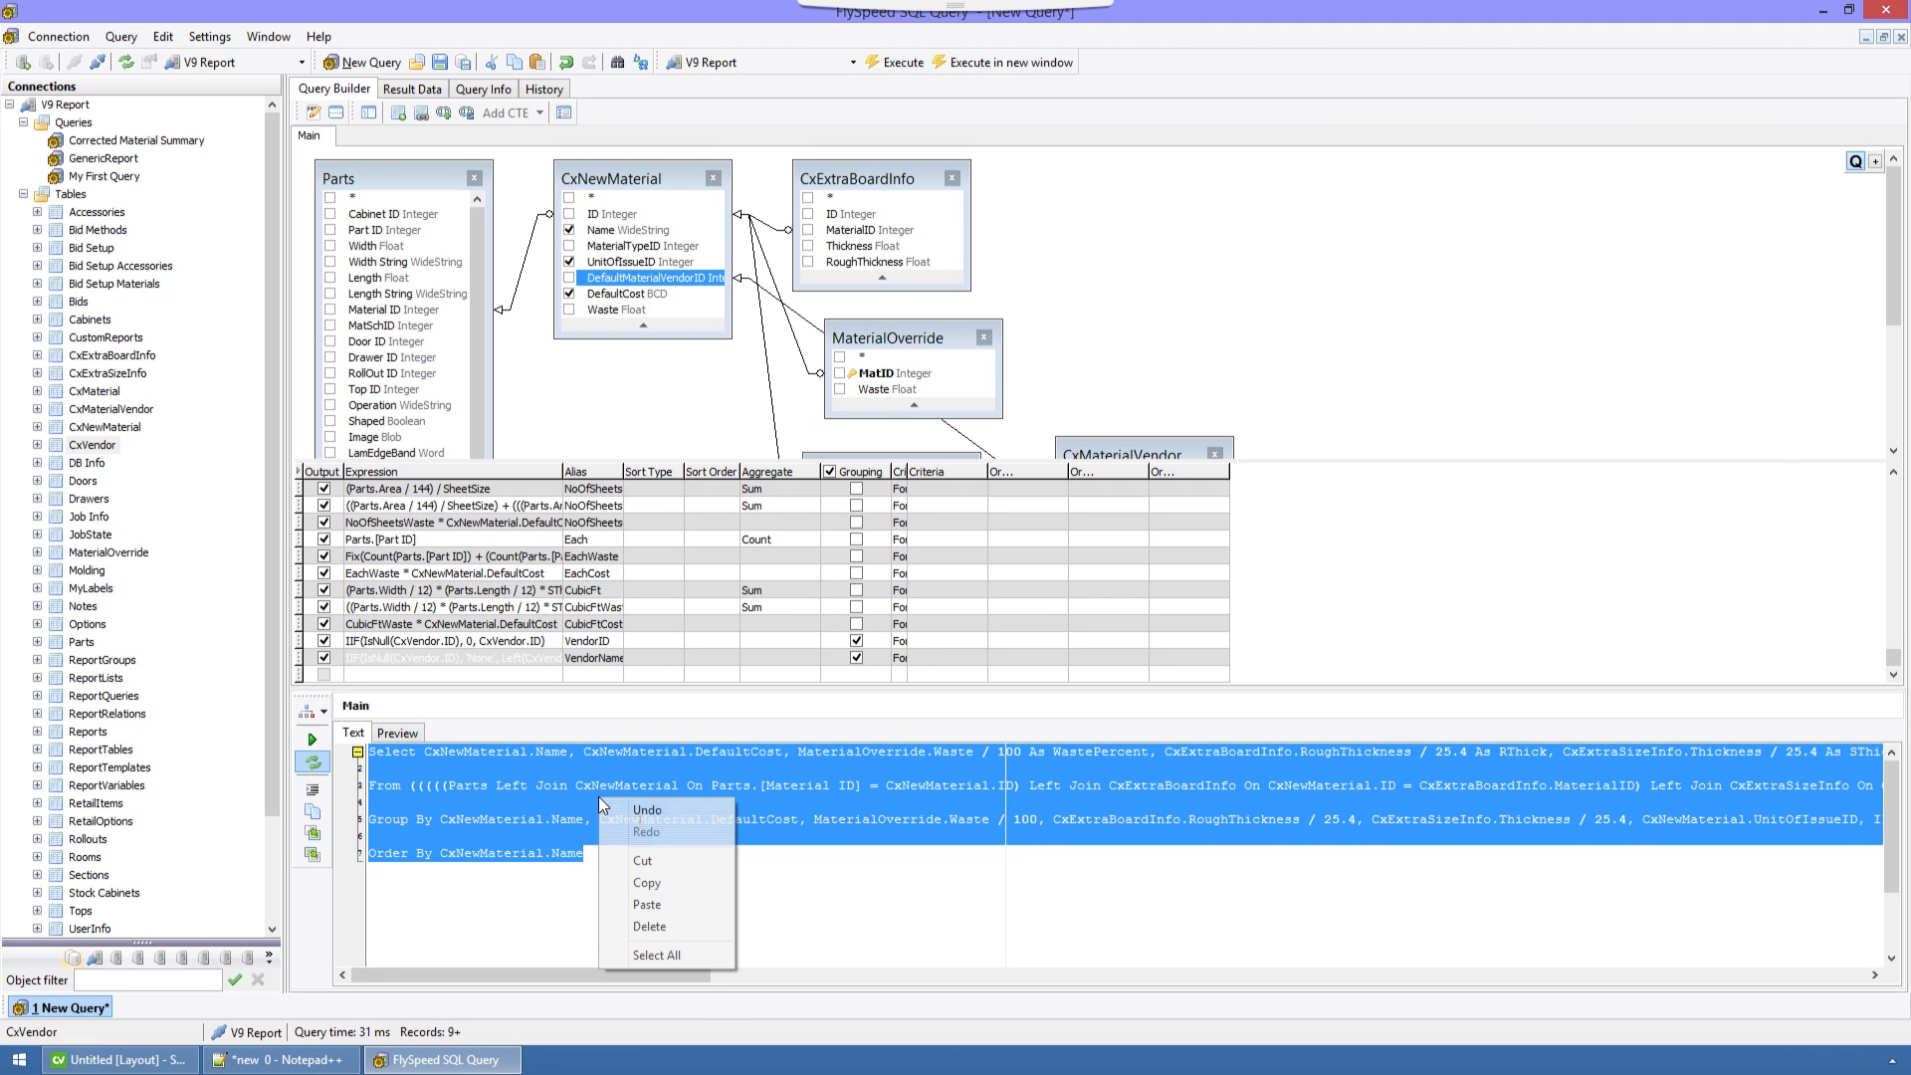
click(656, 887)
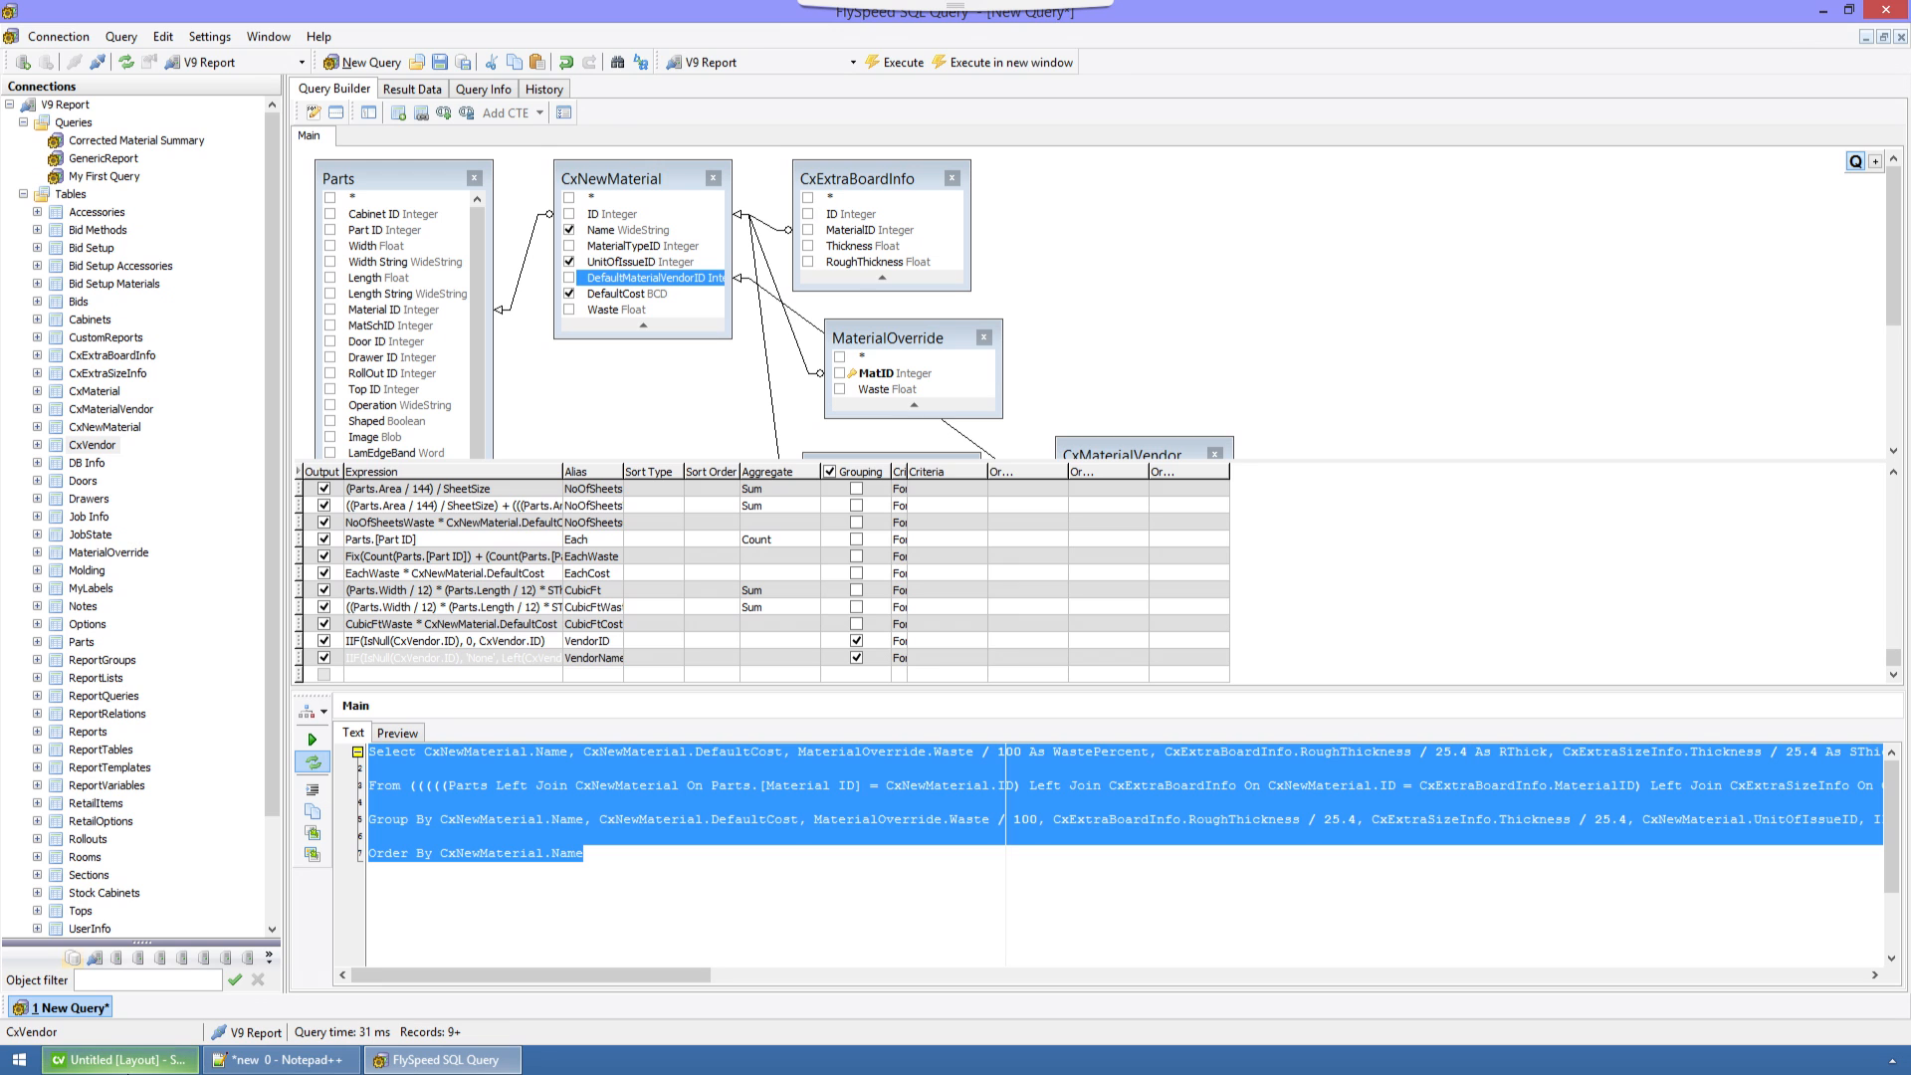
Switch to Cabinet Vision and replace the whole SQL of the report's Parts table with the copied query text.
click(132, 1063)
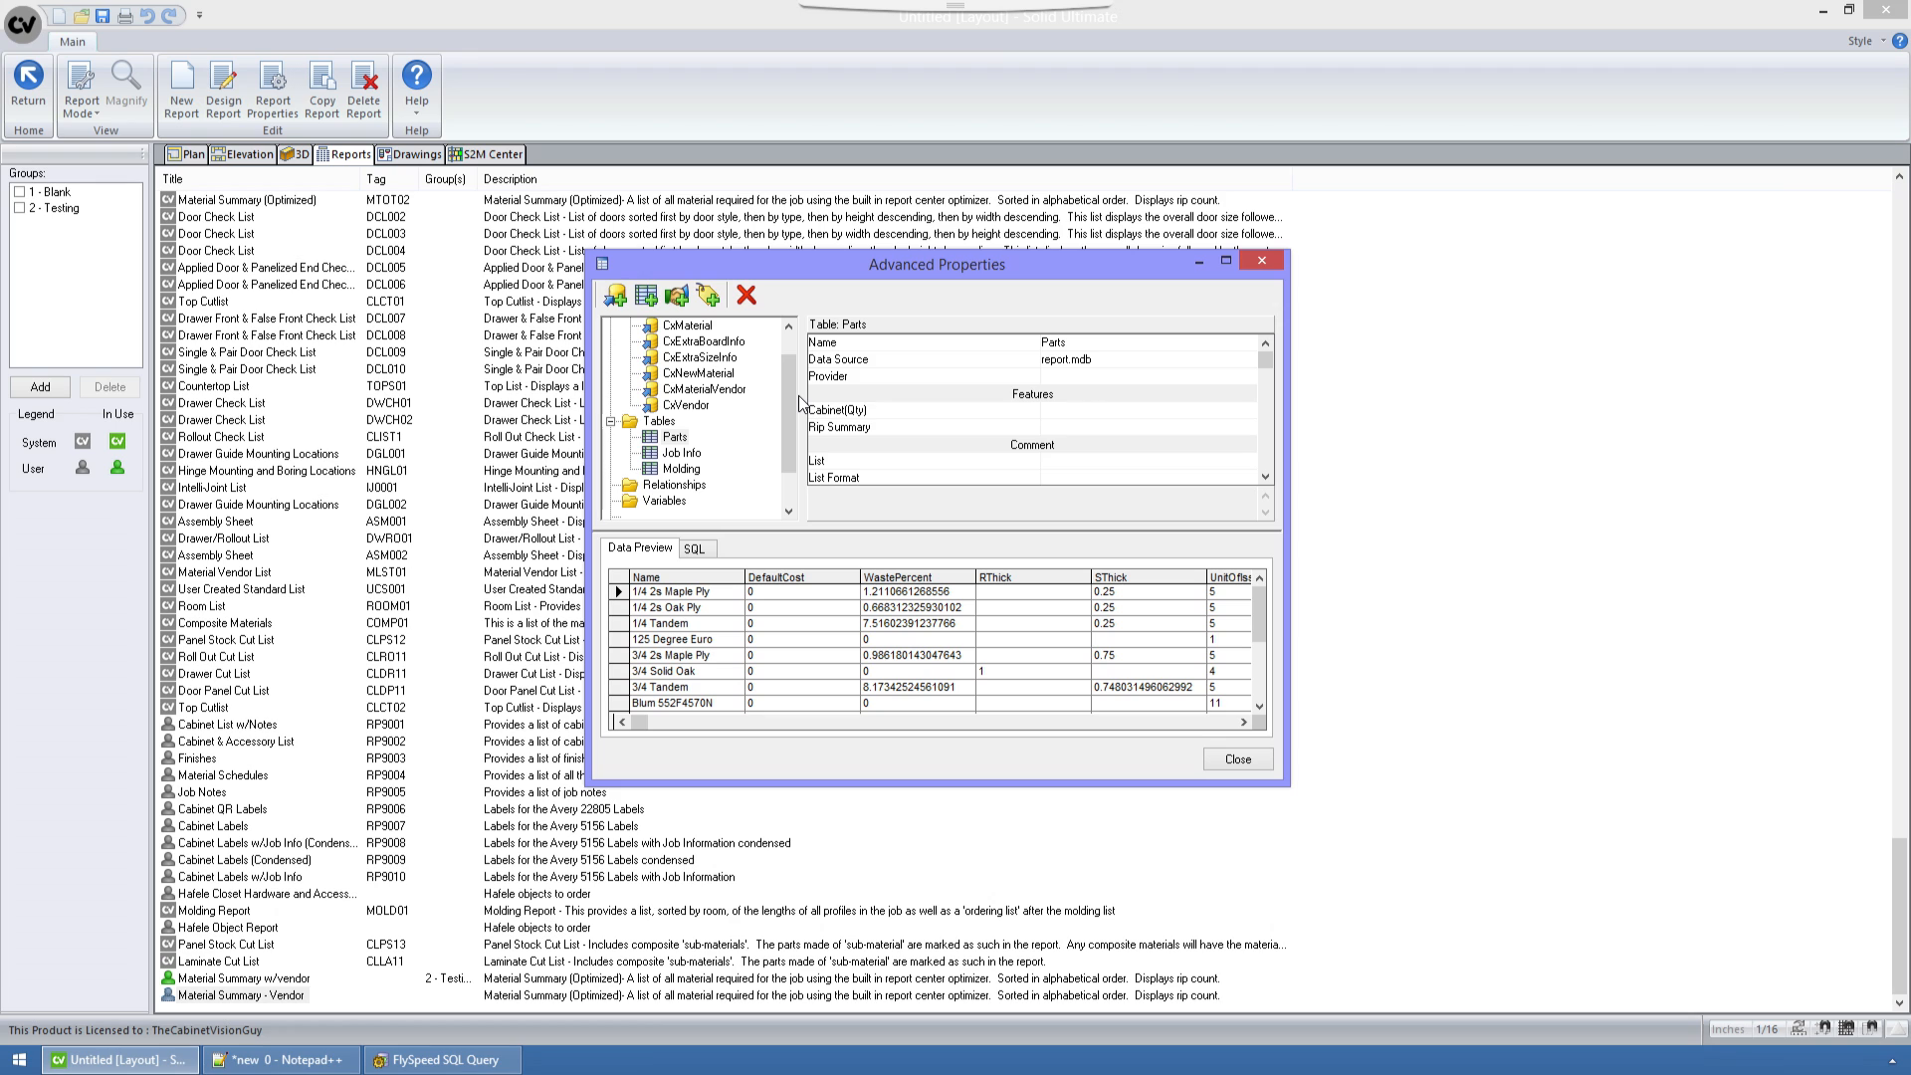
click(669, 438)
click(695, 548)
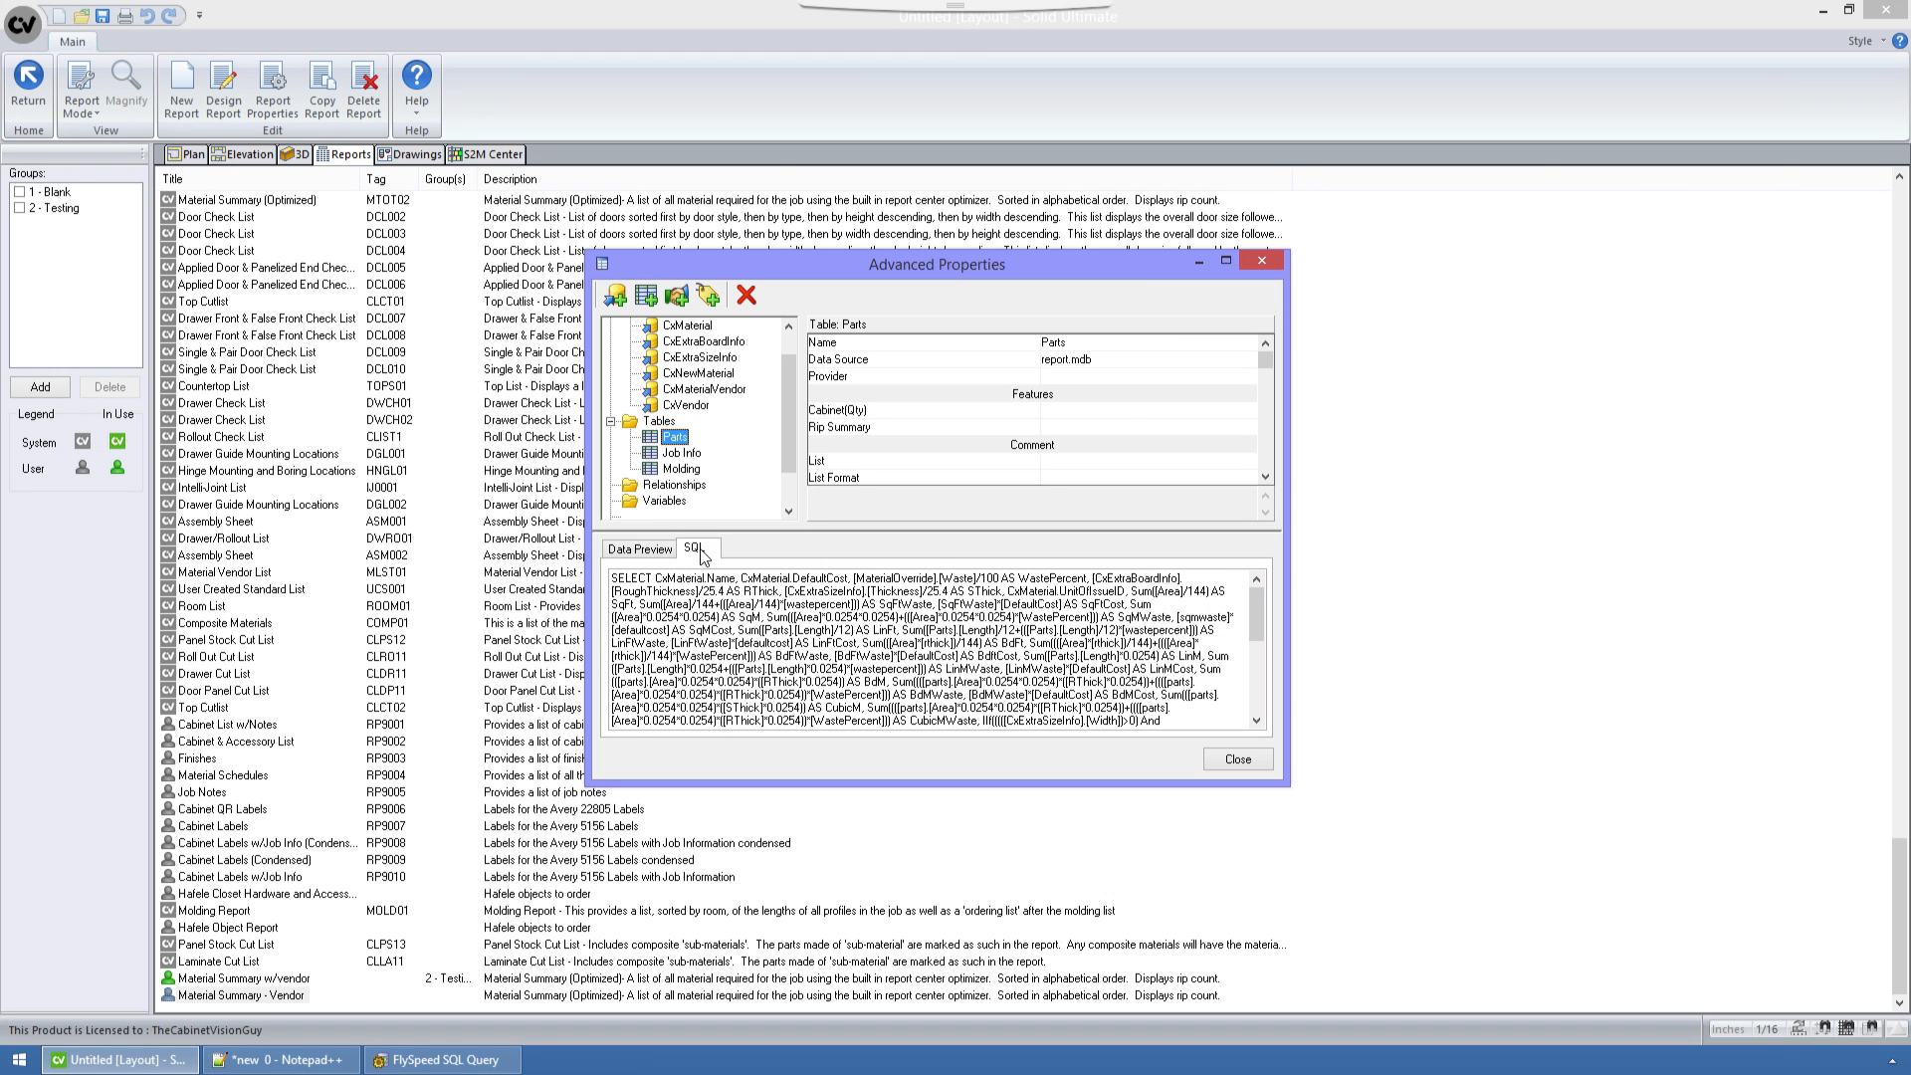
right_click(701, 612)
click(742, 747)
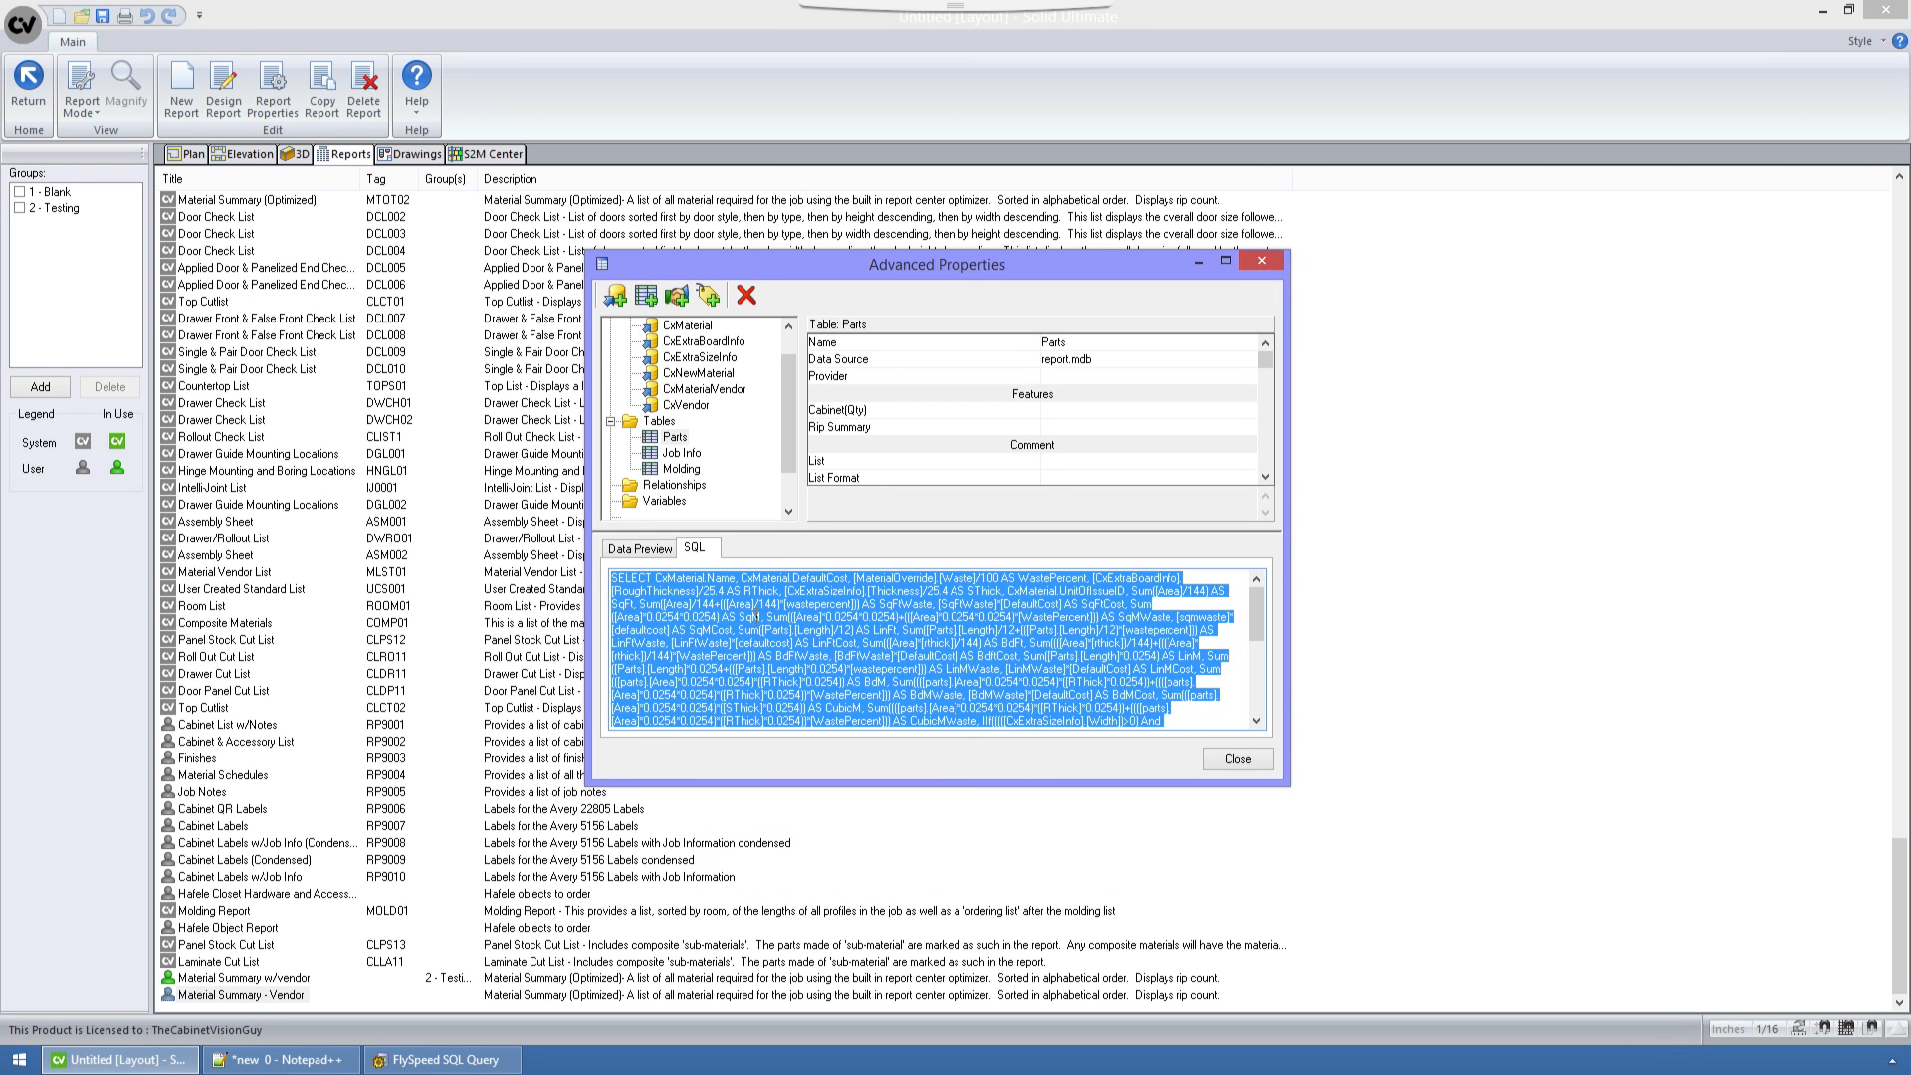
right_click(755, 609)
click(836, 696)
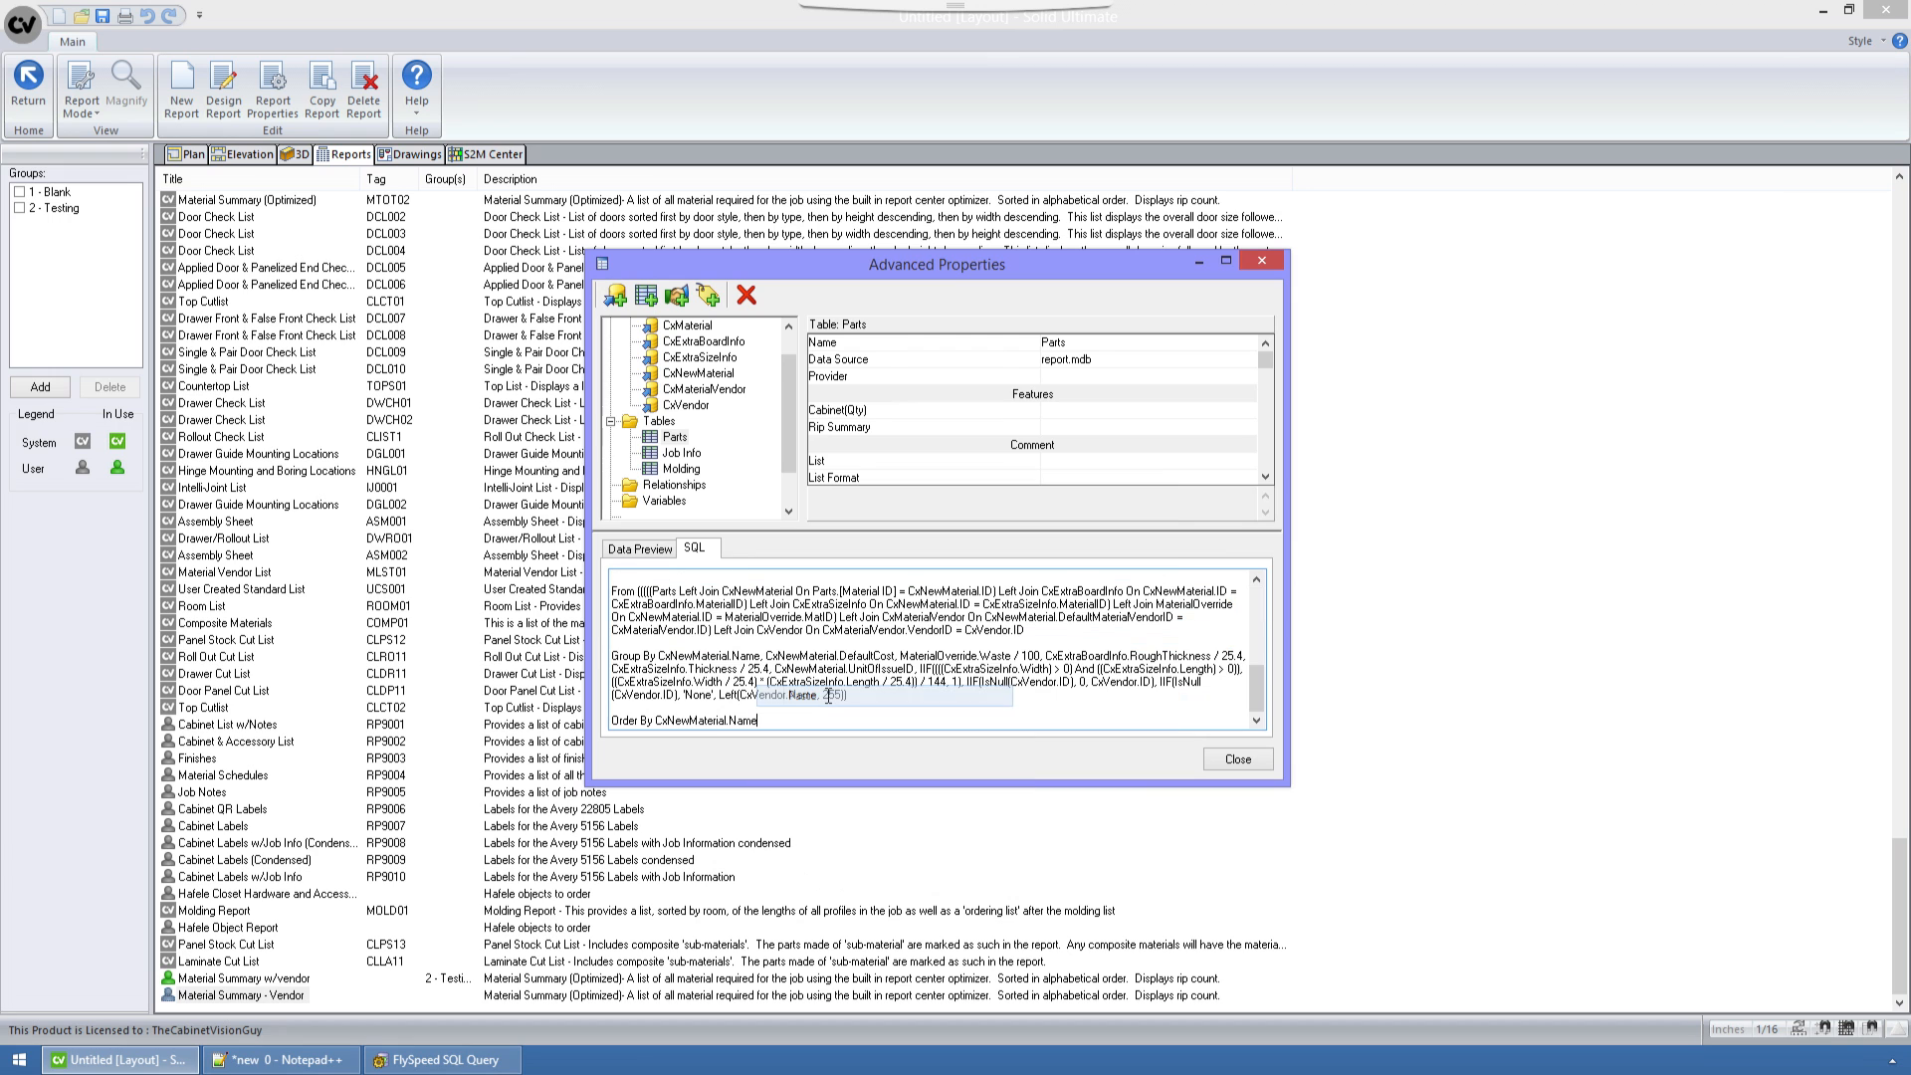
Preview the Parts table data and check the VendorID and VendorName columns at the end.
click(666, 549)
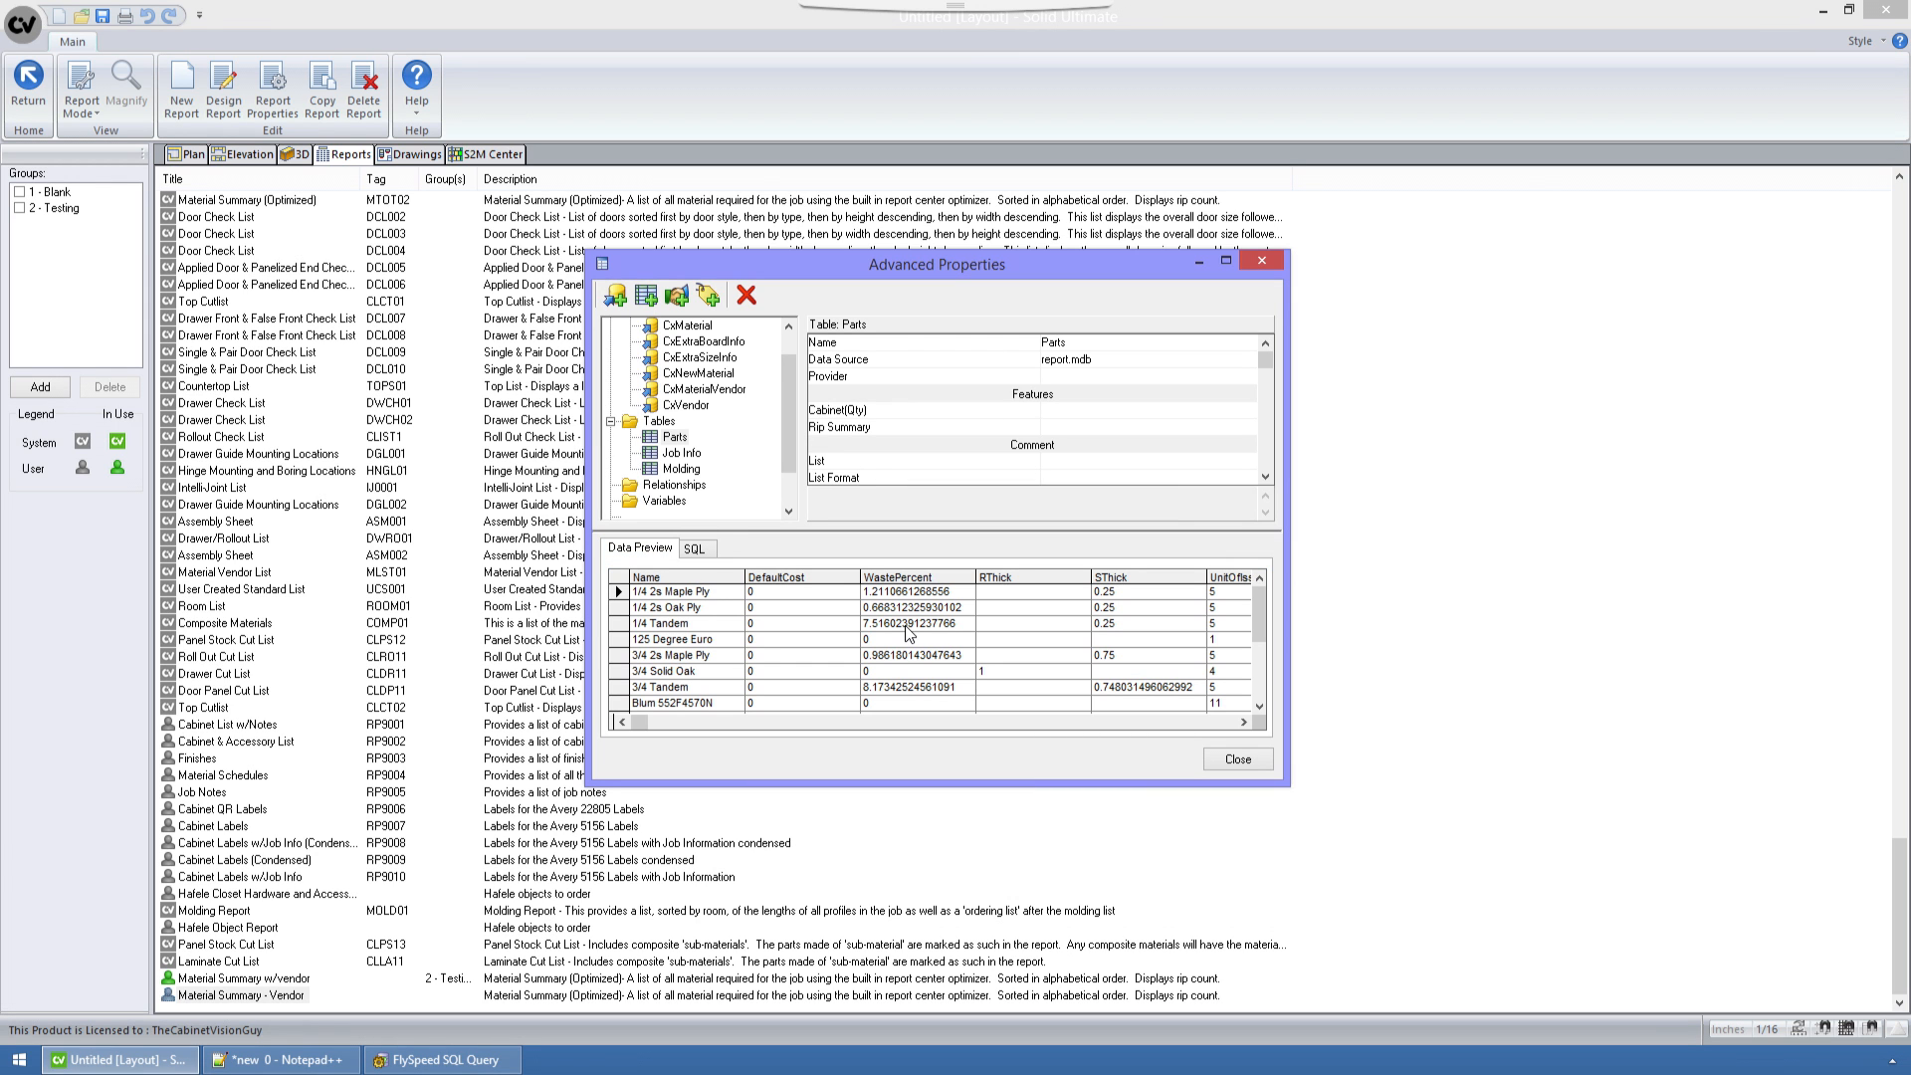
click(1243, 722)
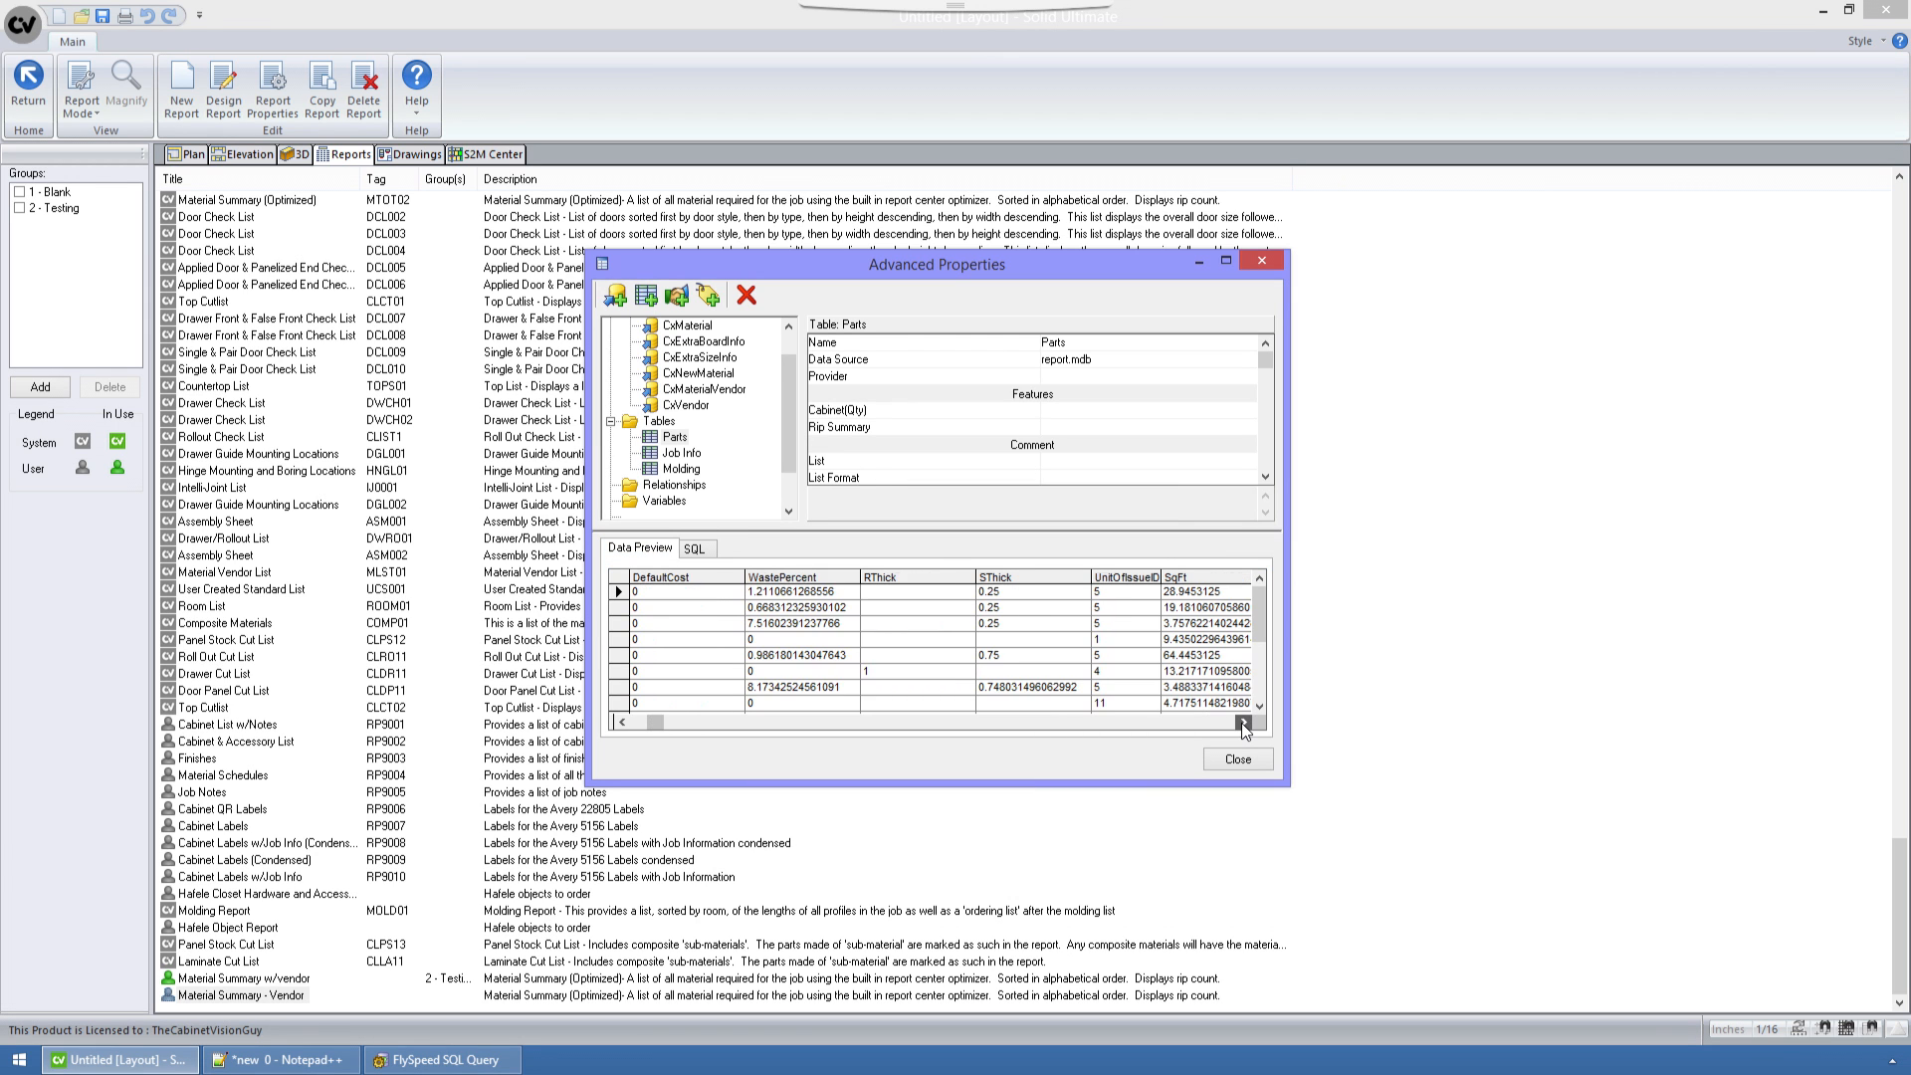
click(1243, 723)
click(1243, 723)
click(1243, 723)
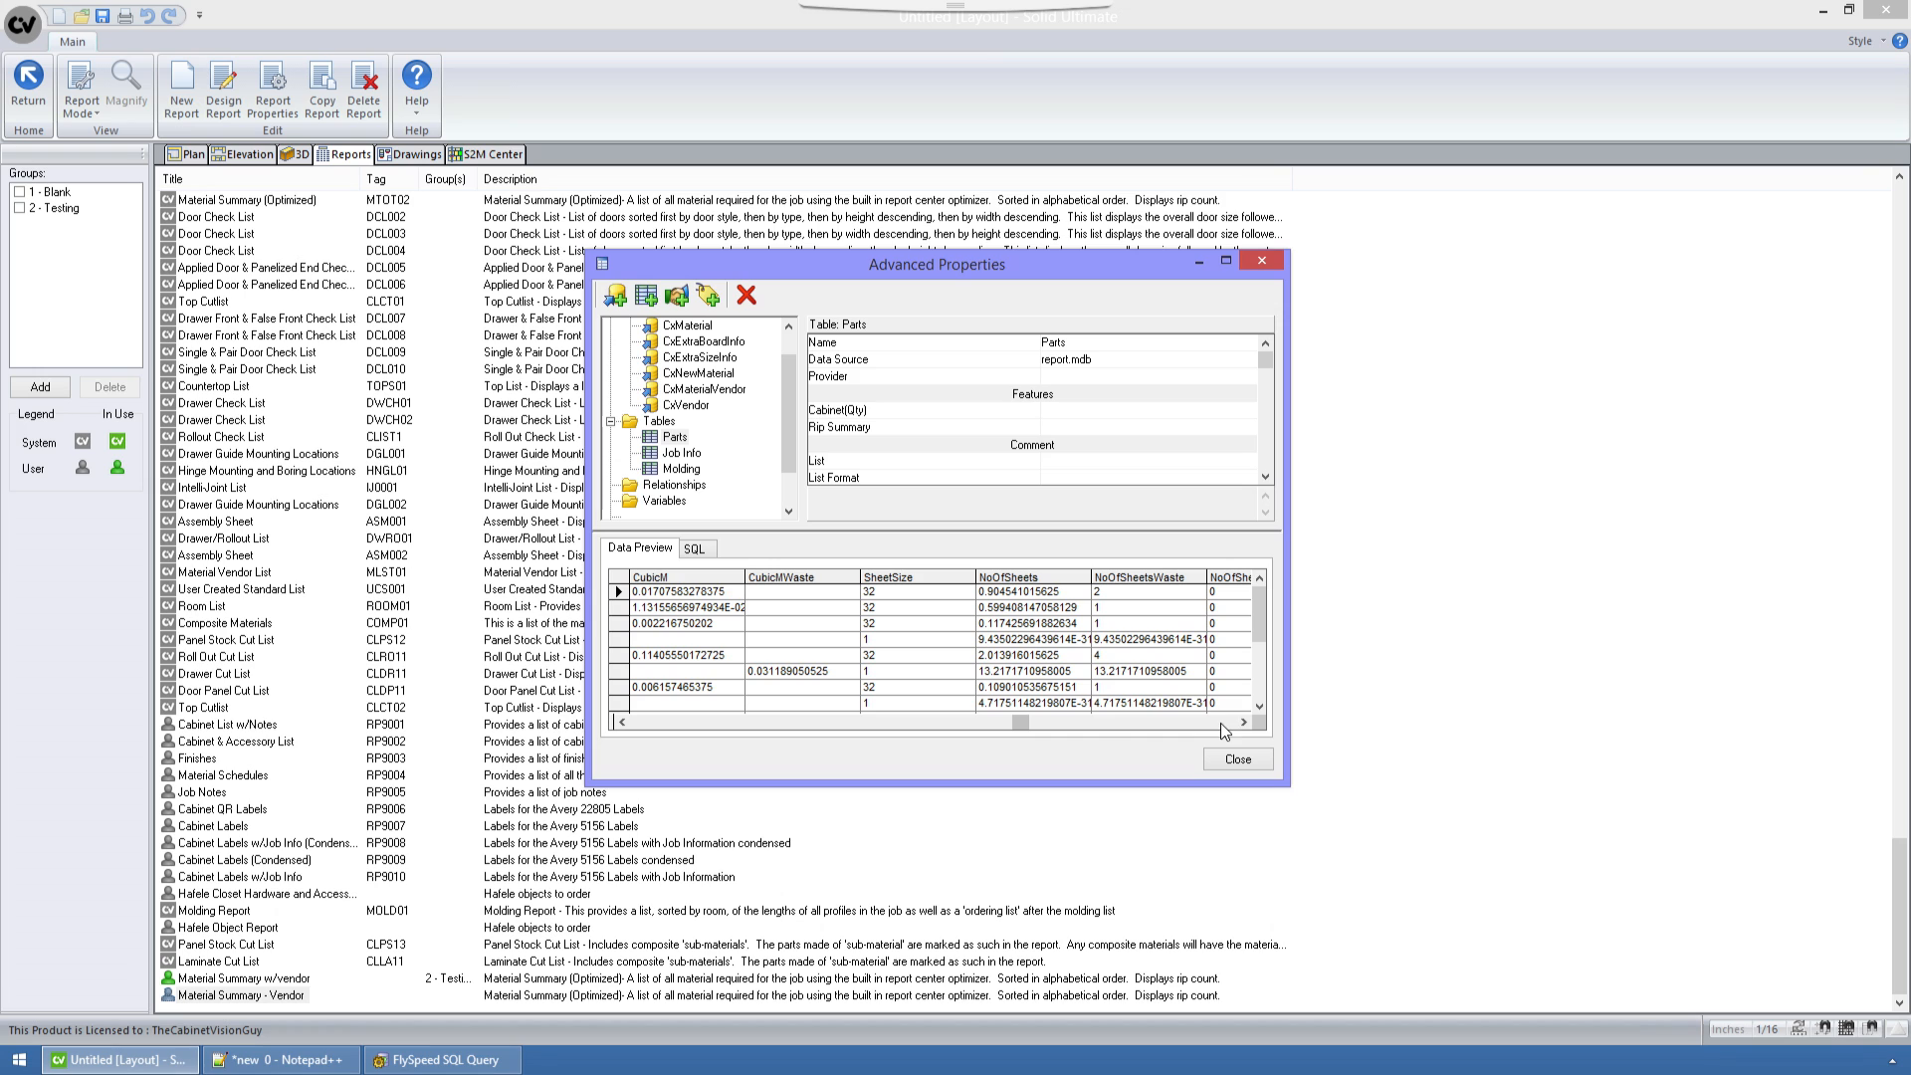
drag(1019, 724, 1226, 724)
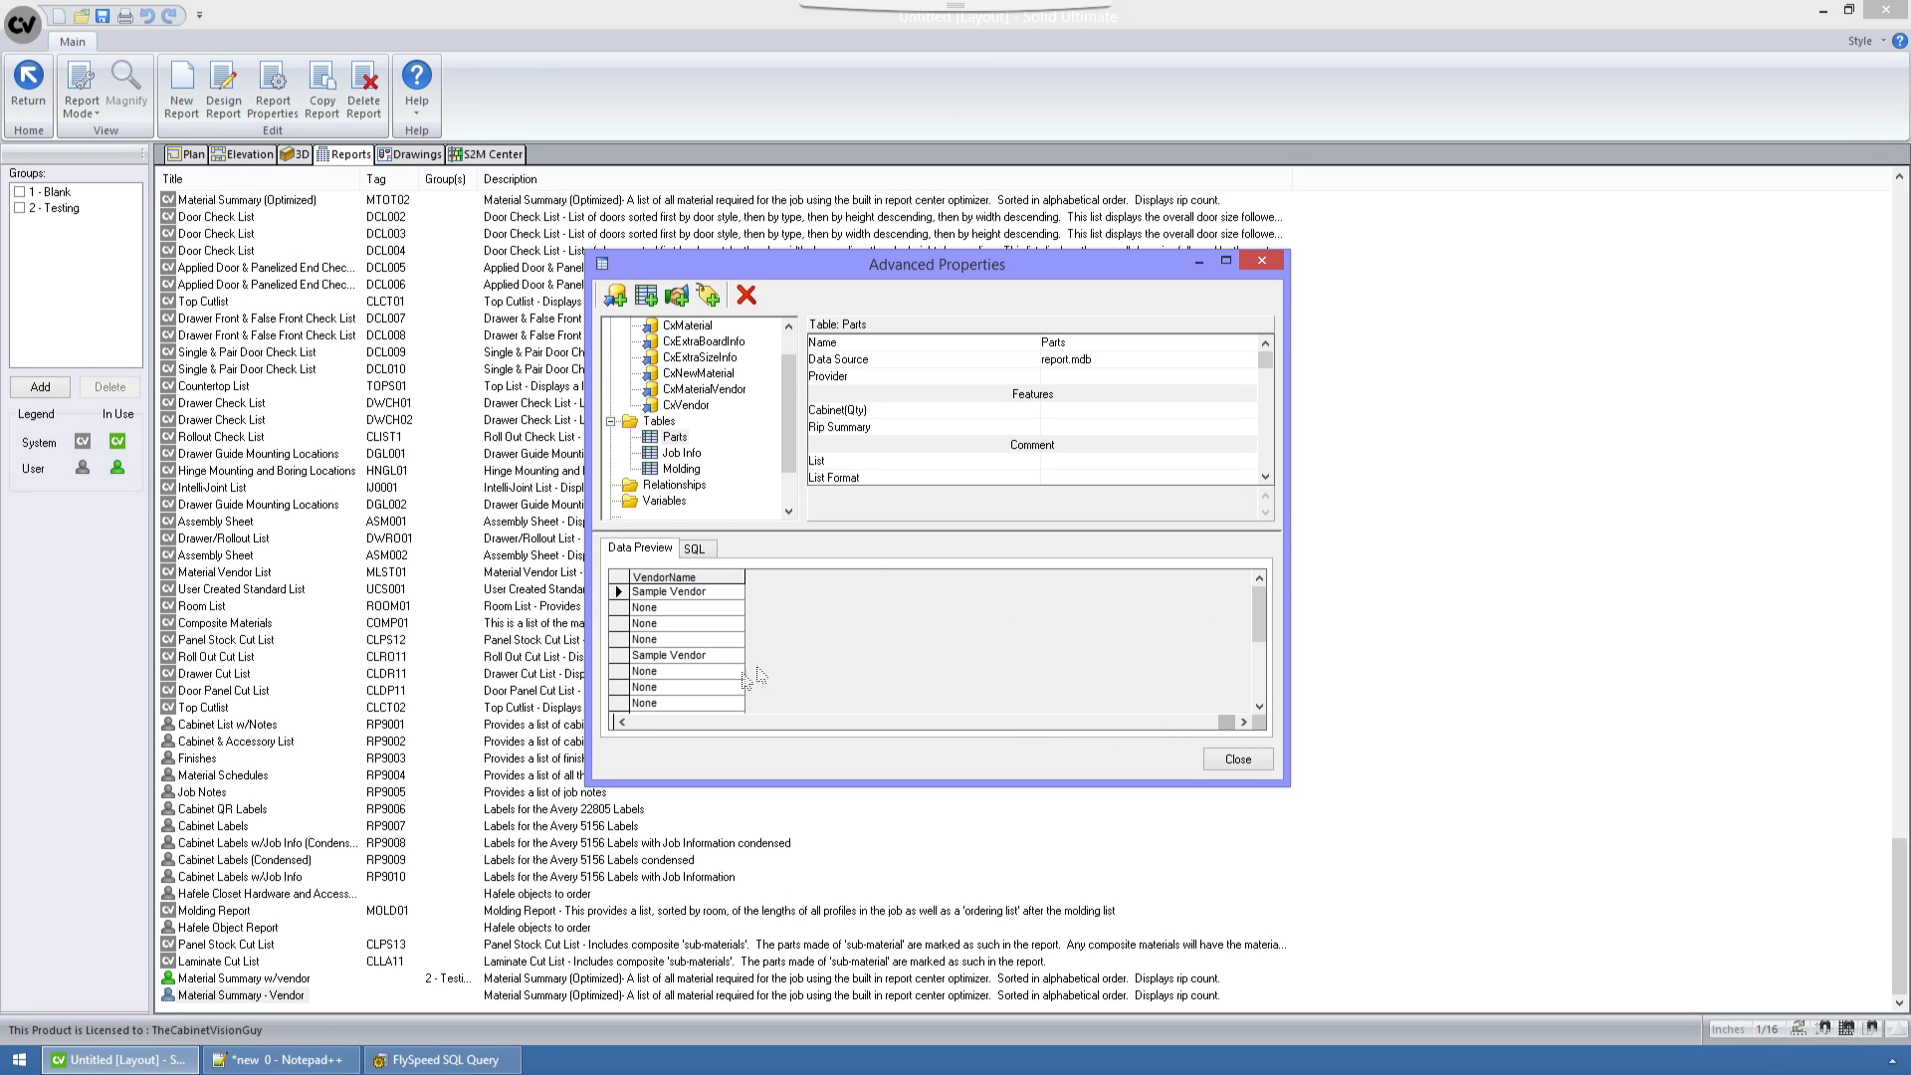
click(623, 721)
click(623, 721)
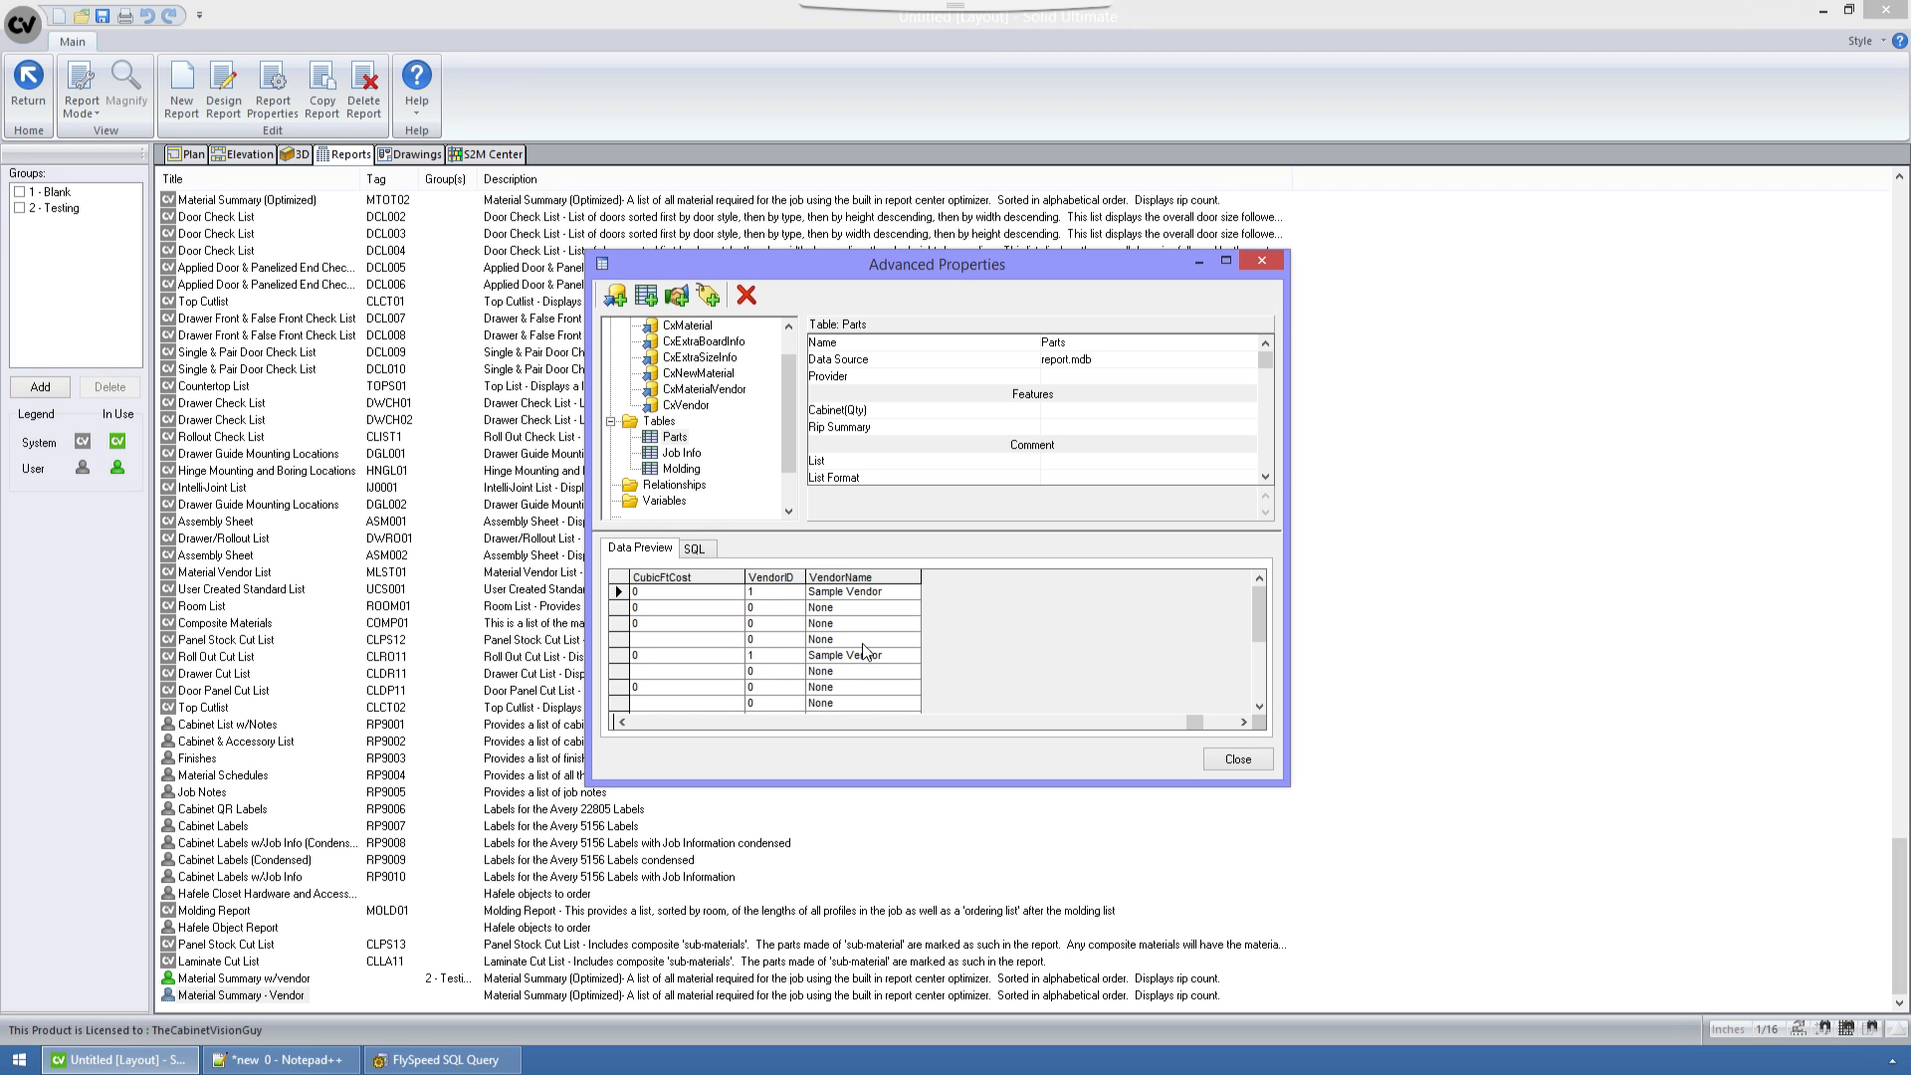
Switch to FlySpeed SQL Query, start a new query and paste the copied SQL so its tables load in the diagram.
click(446, 1059)
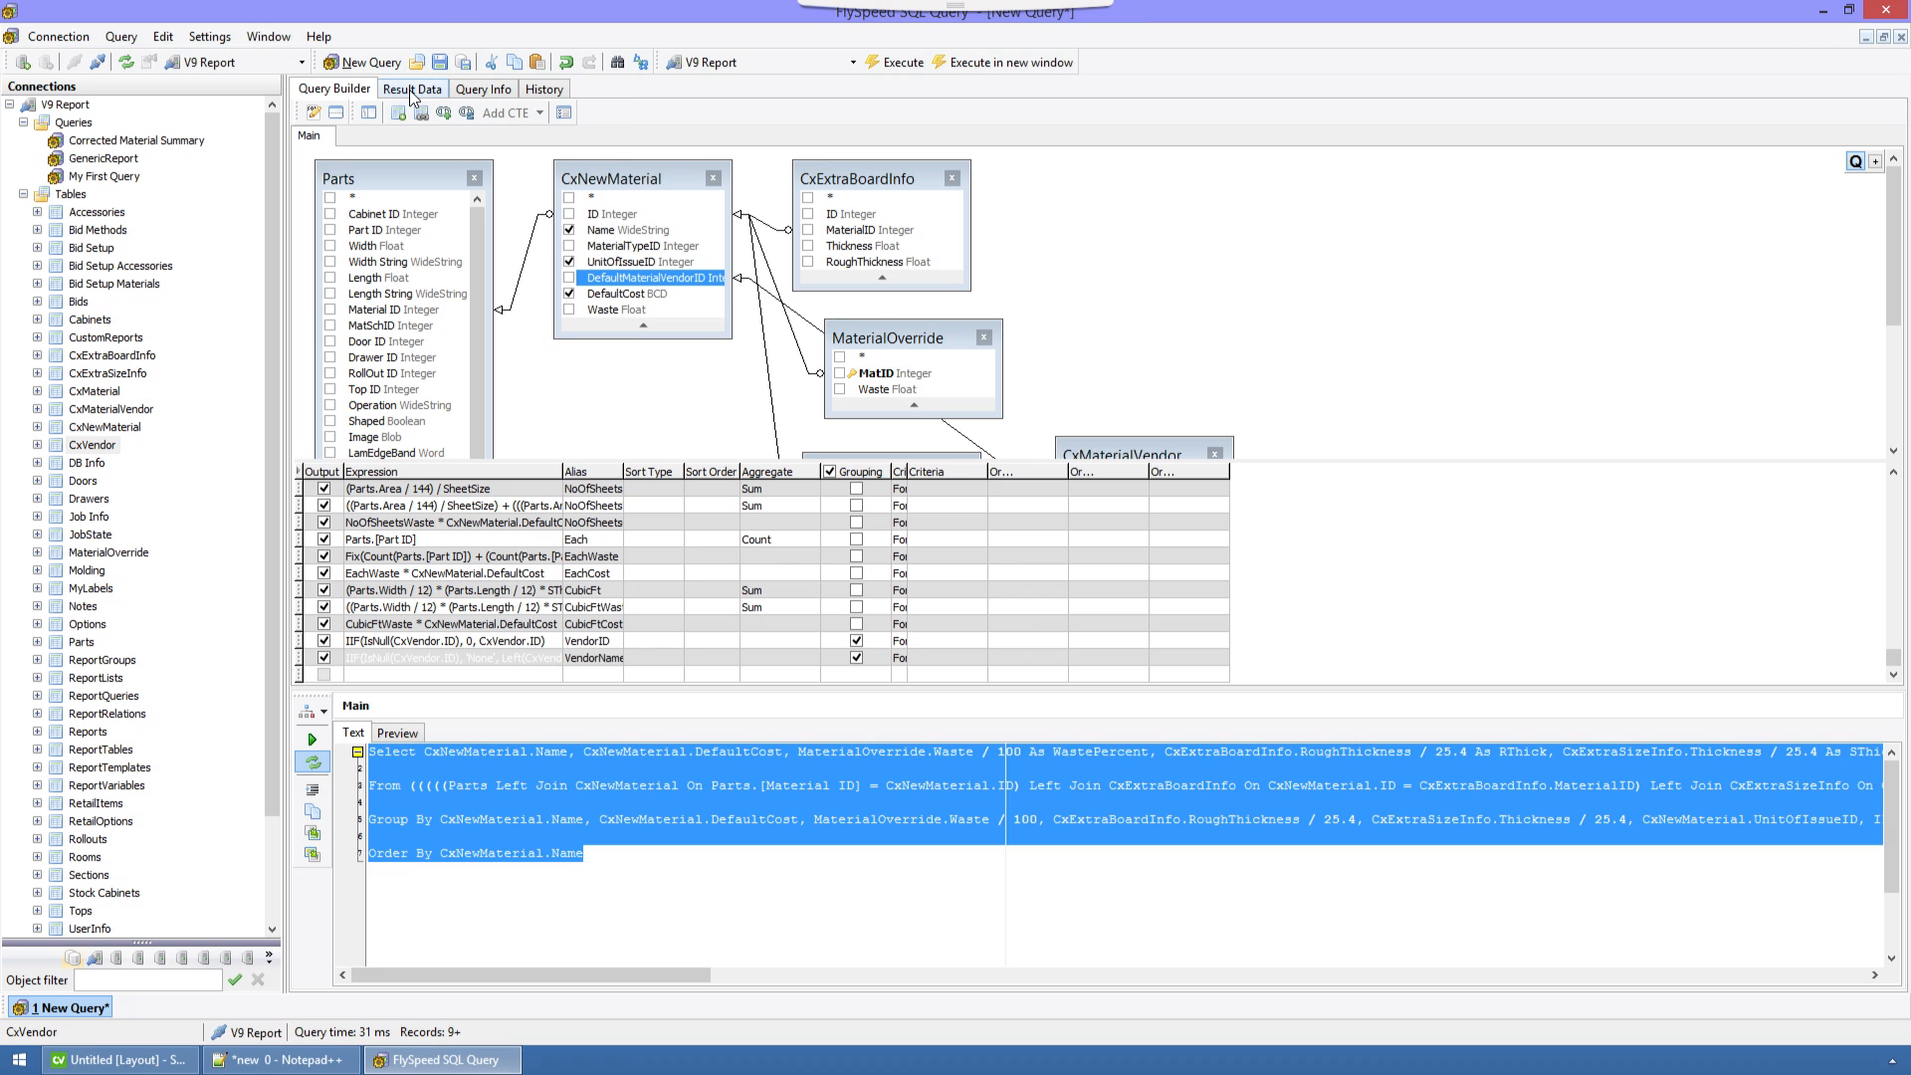
click(369, 62)
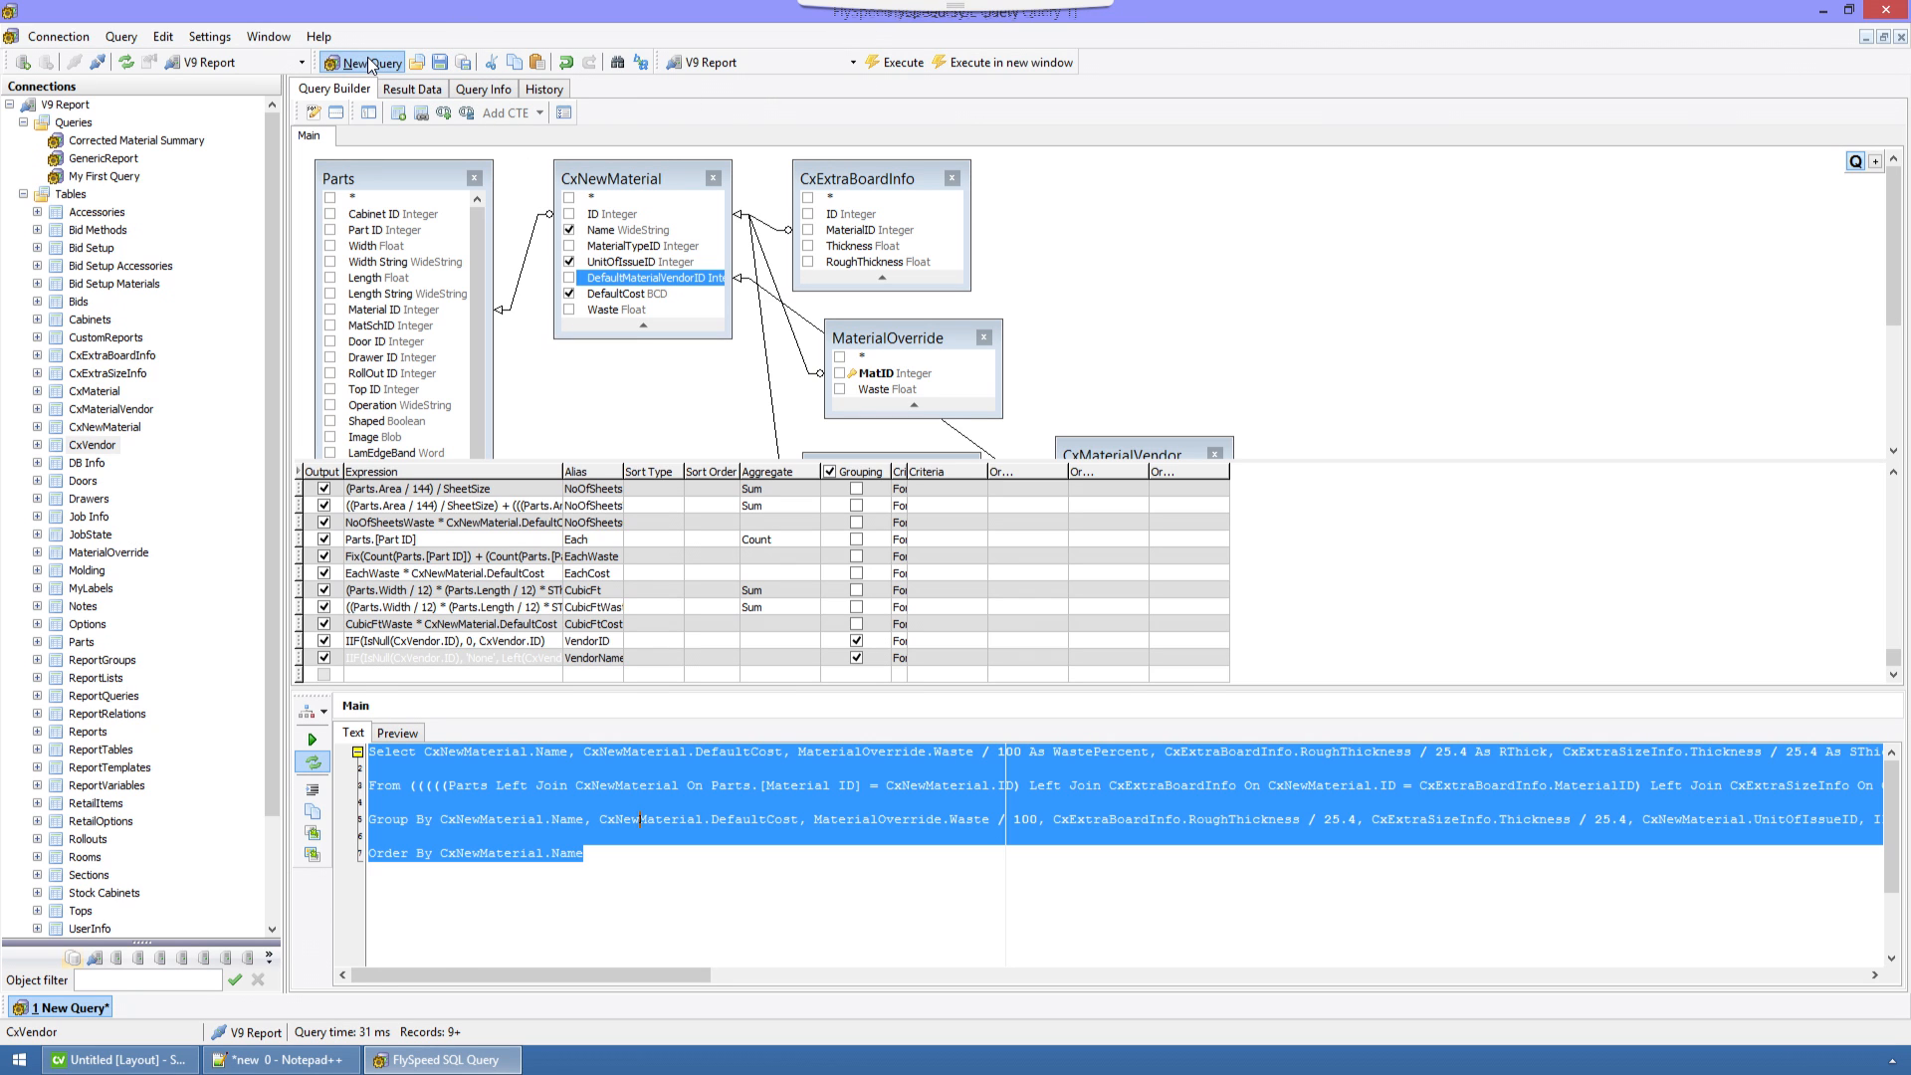
right_click(571, 878)
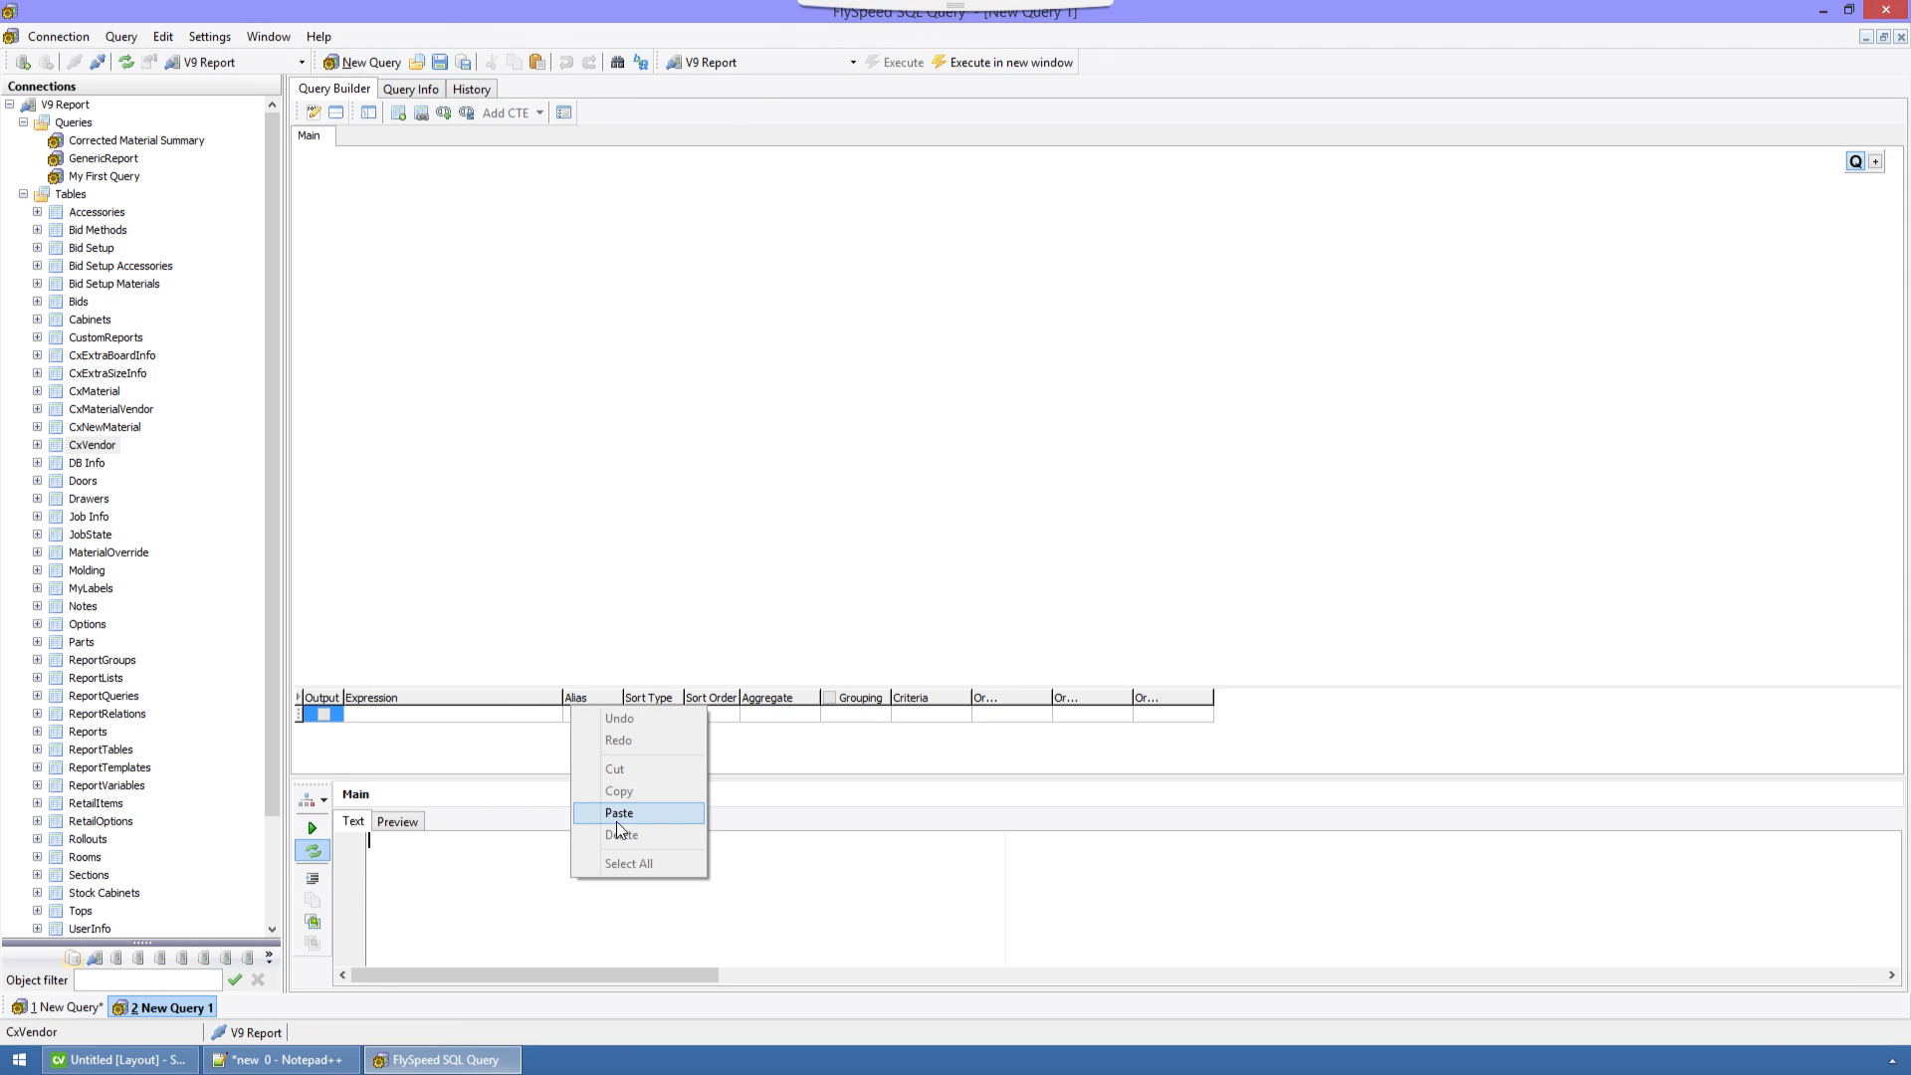
click(627, 811)
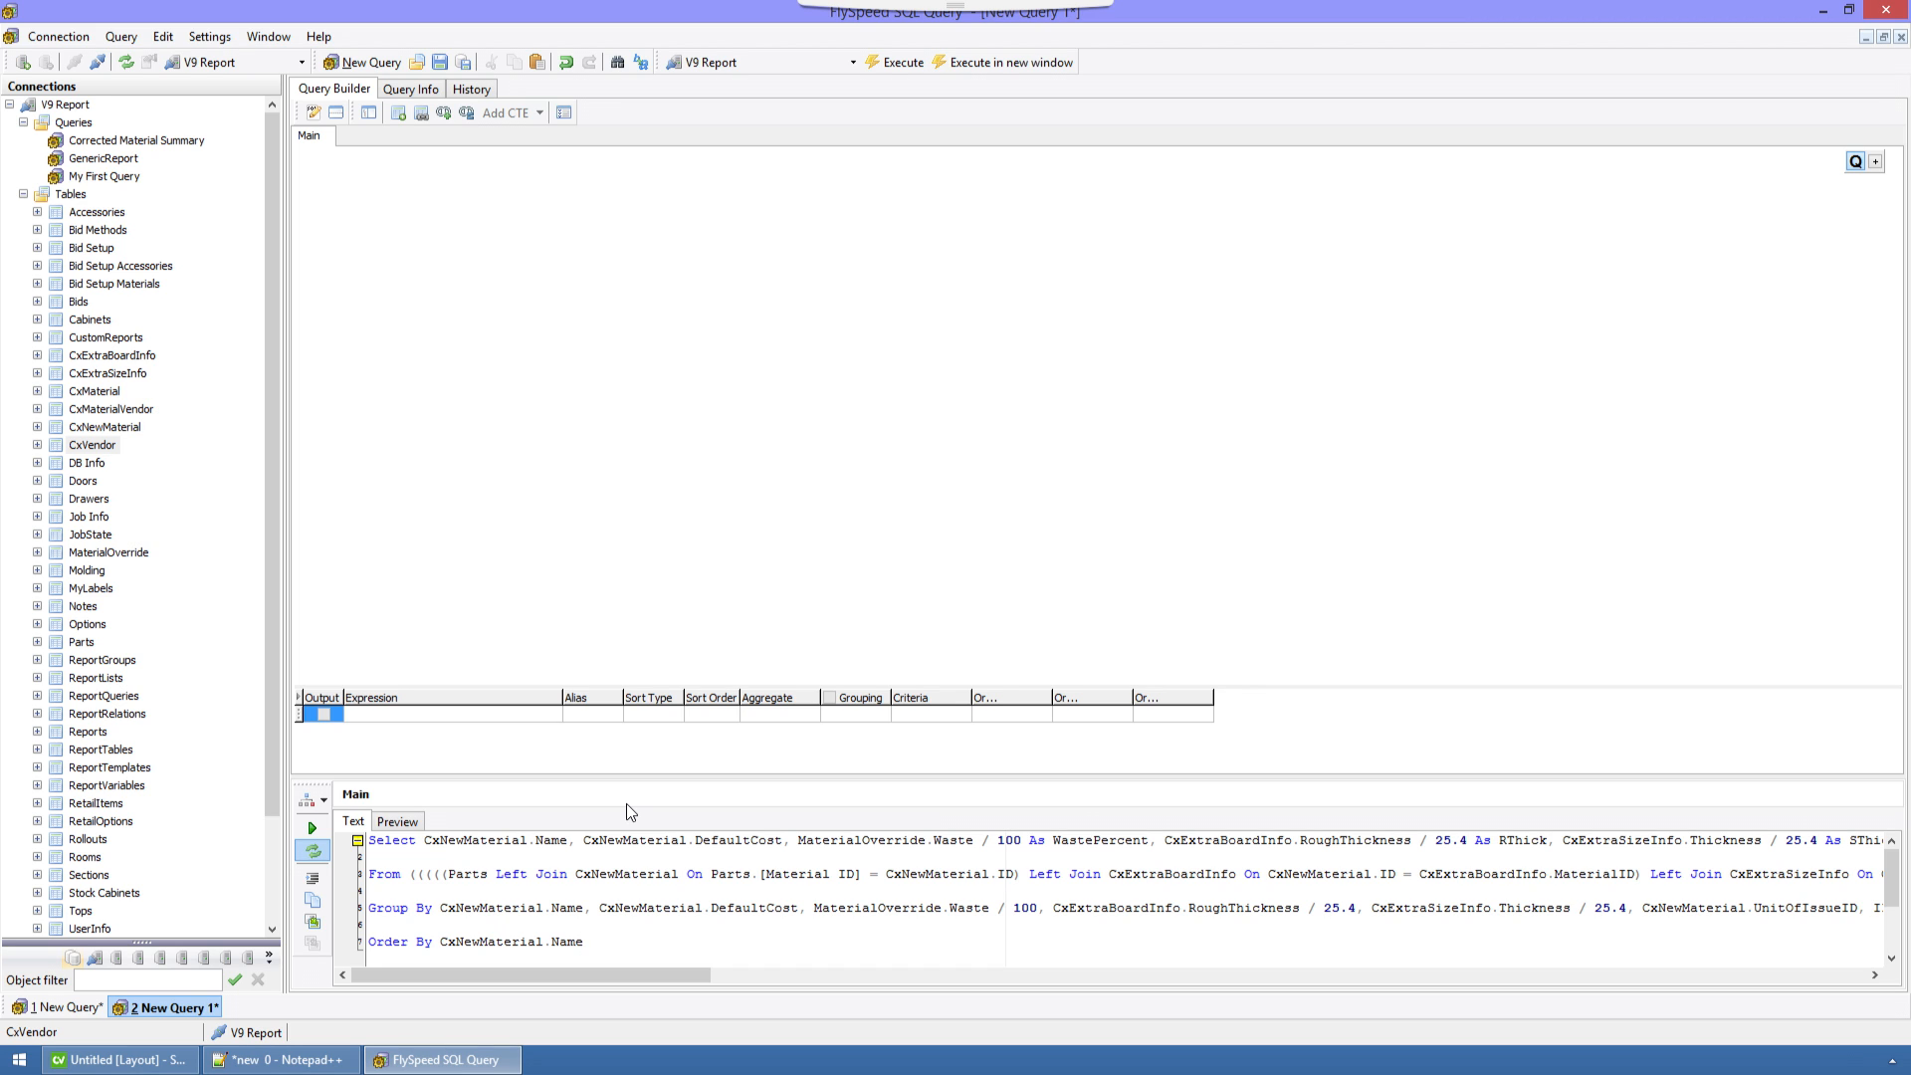
click(1555, 569)
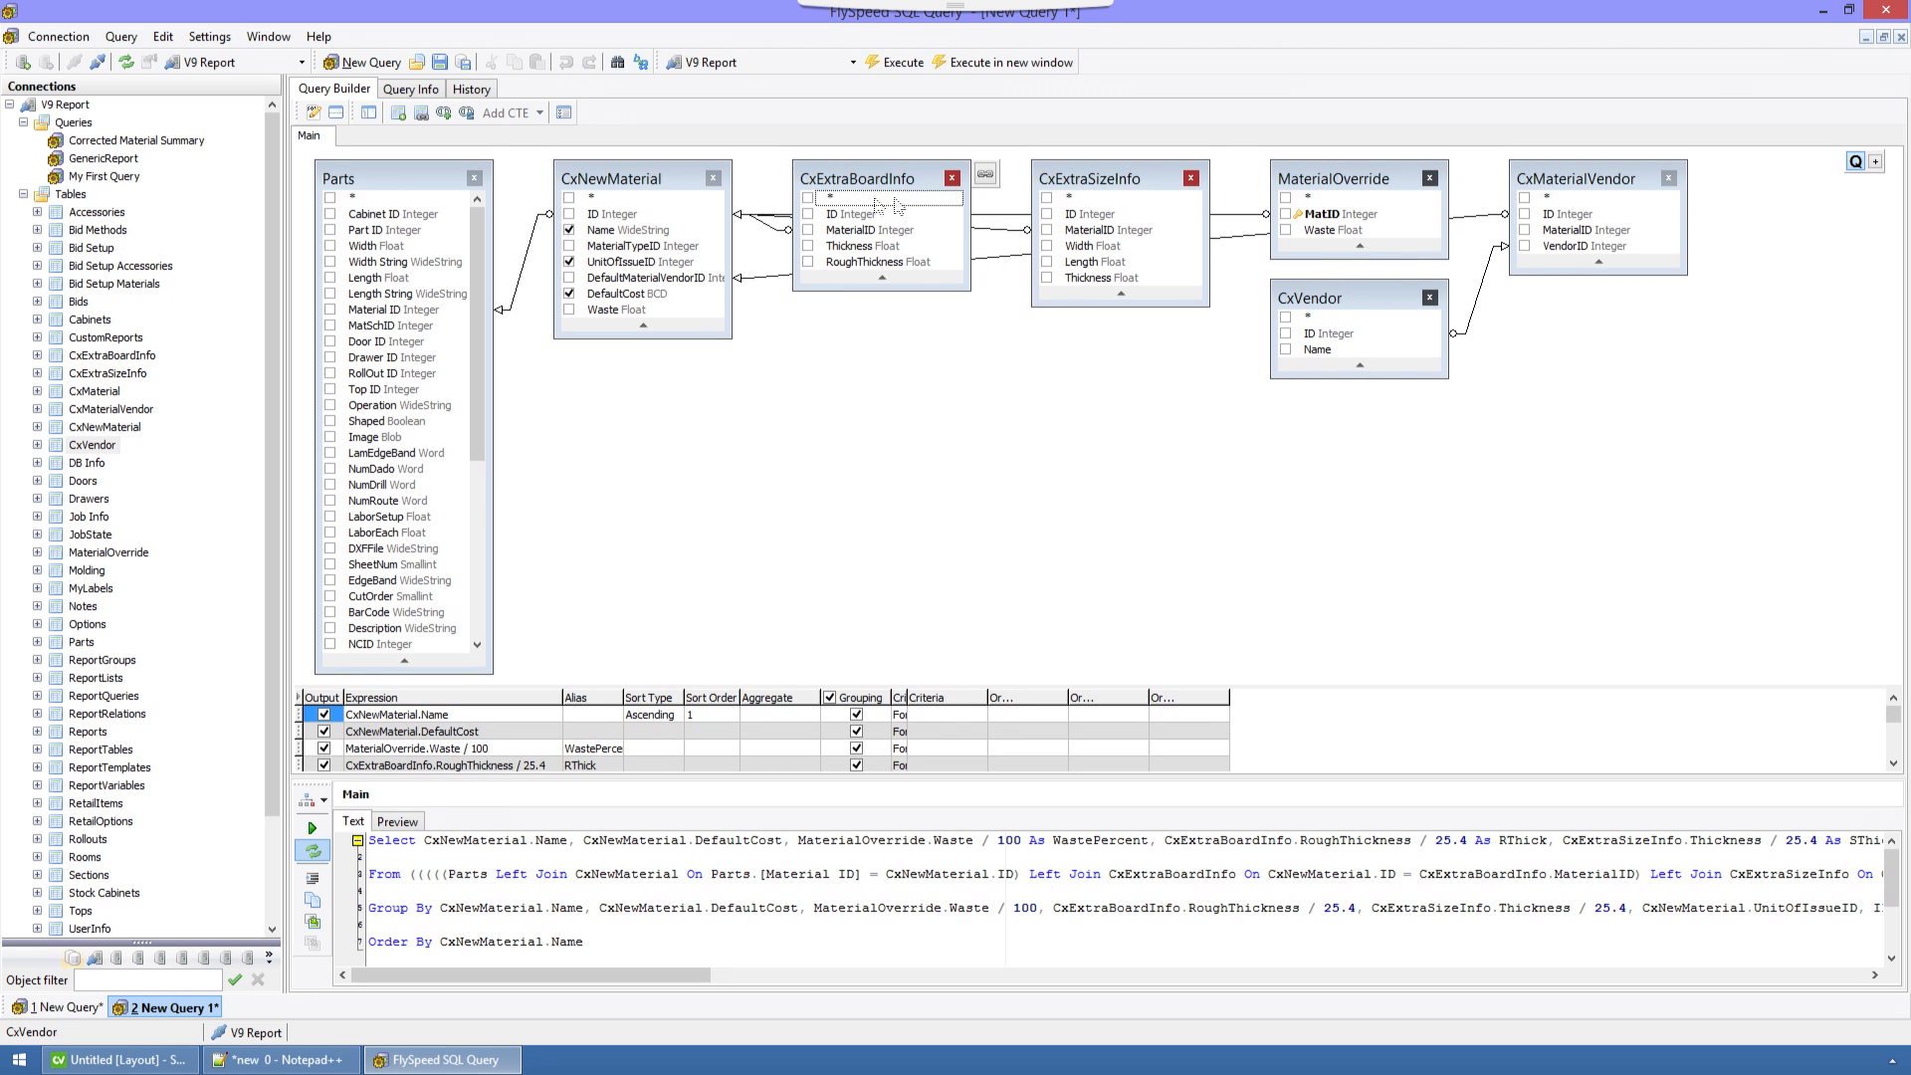
Remove the CxExtraBoardInfo, CxExtraSizeInfo and MaterialOverride tables from the new query, and move CxMaterialVendor and CxVendor closer to CxNewMaterial.
click(1069, 199)
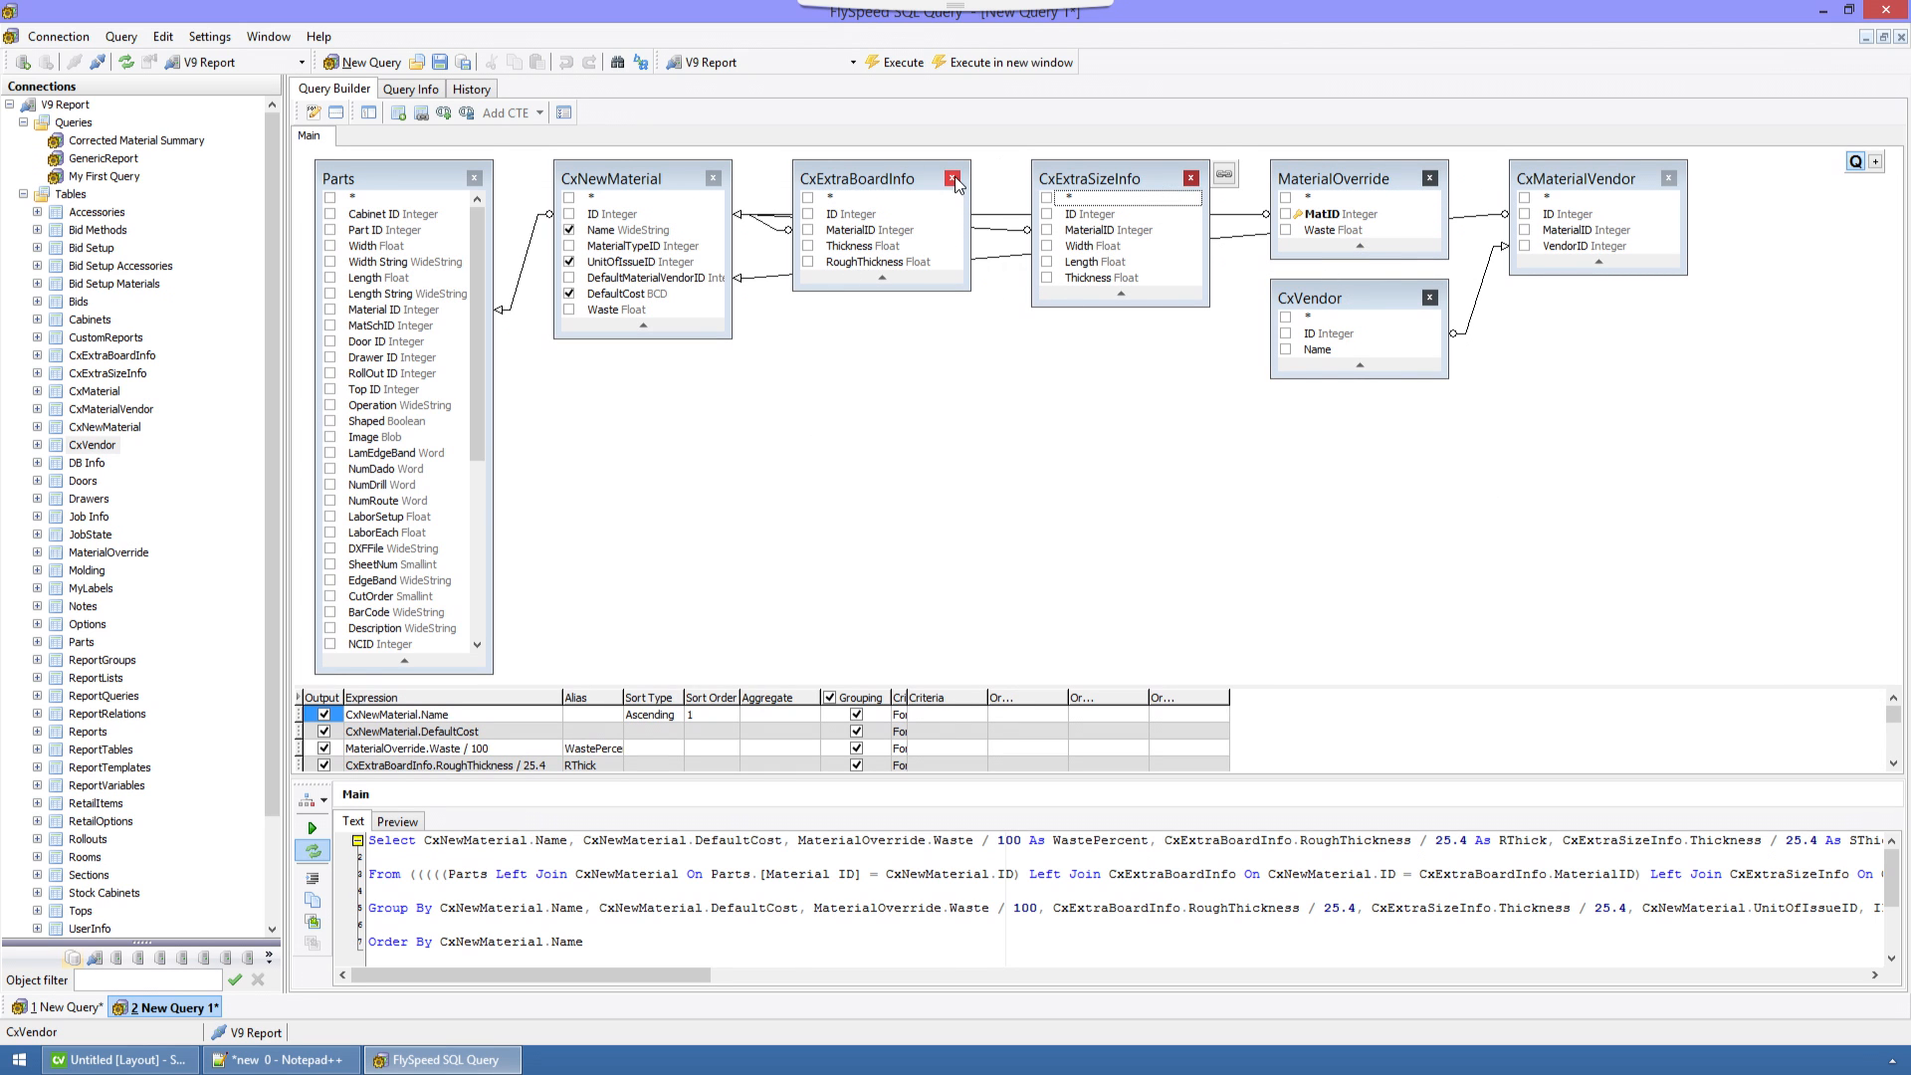
click(953, 179)
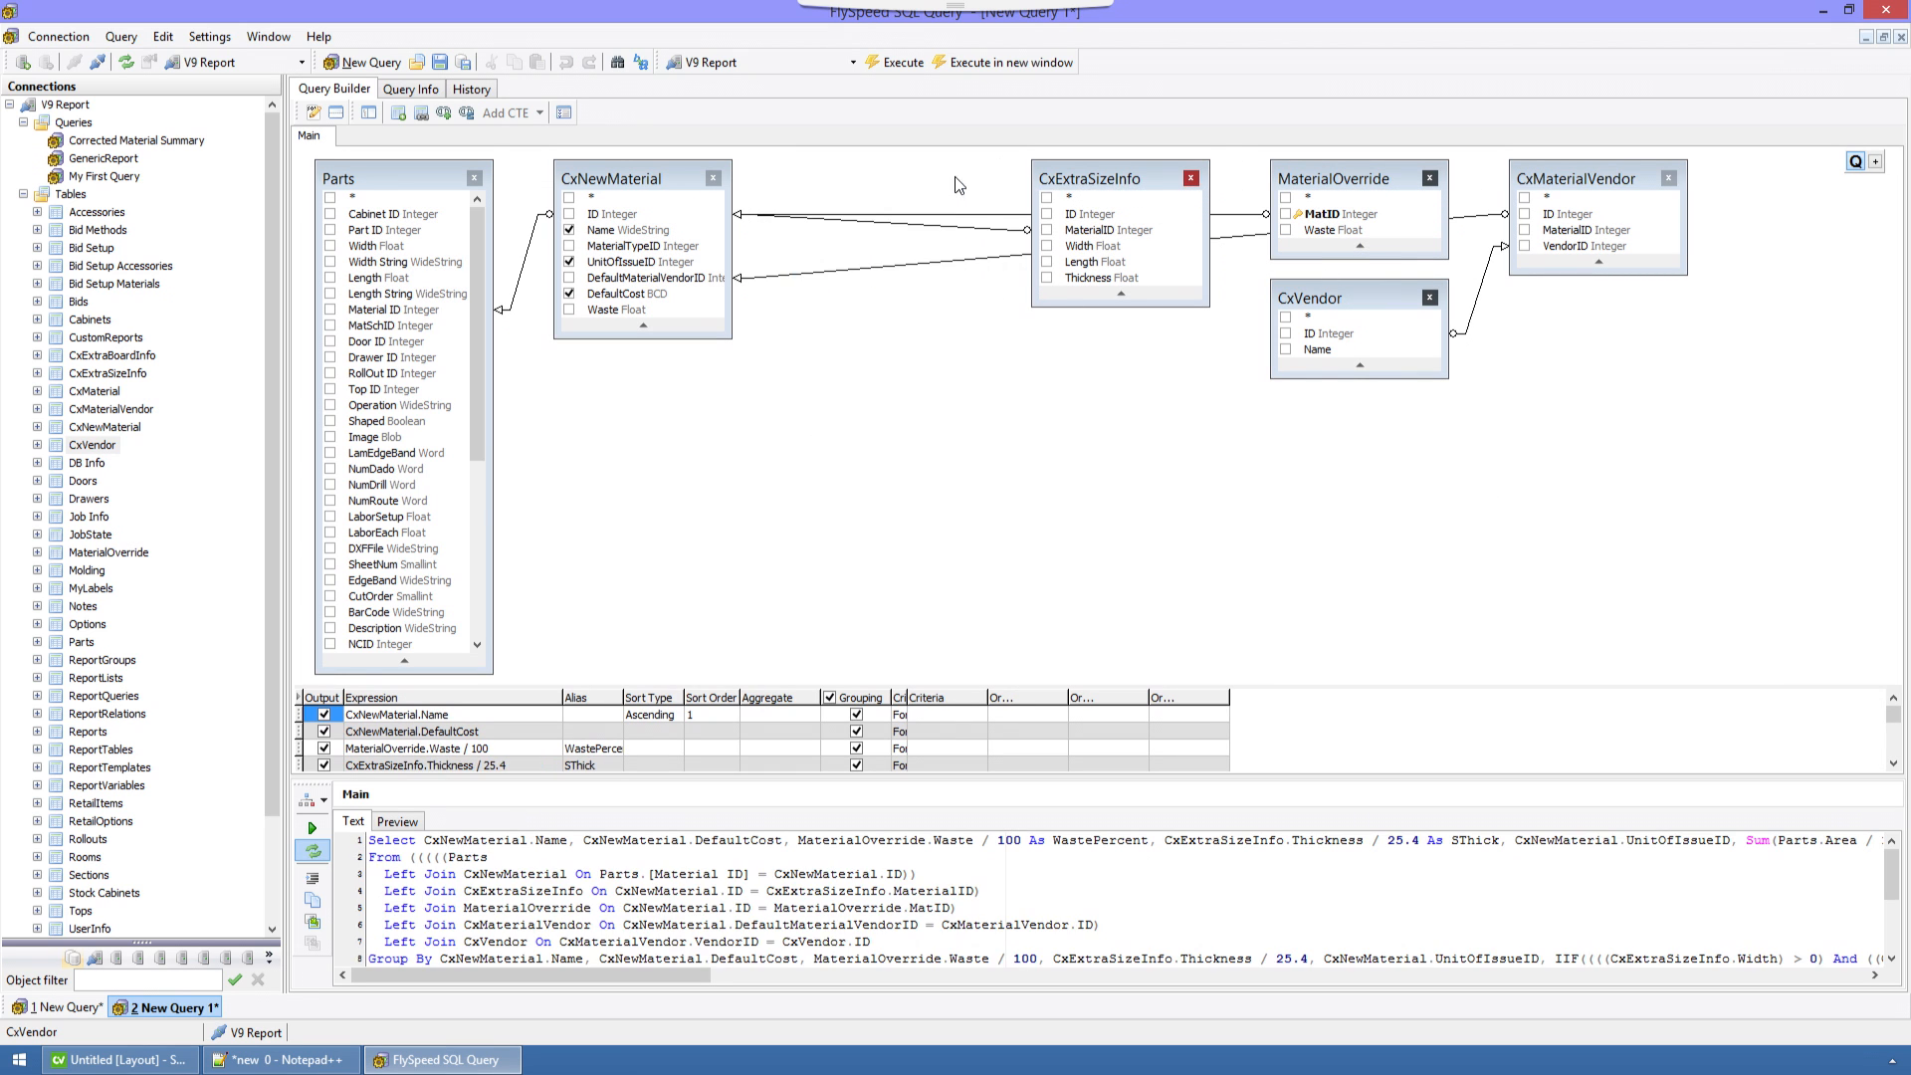
click(1192, 179)
drag(1338, 180, 986, 310)
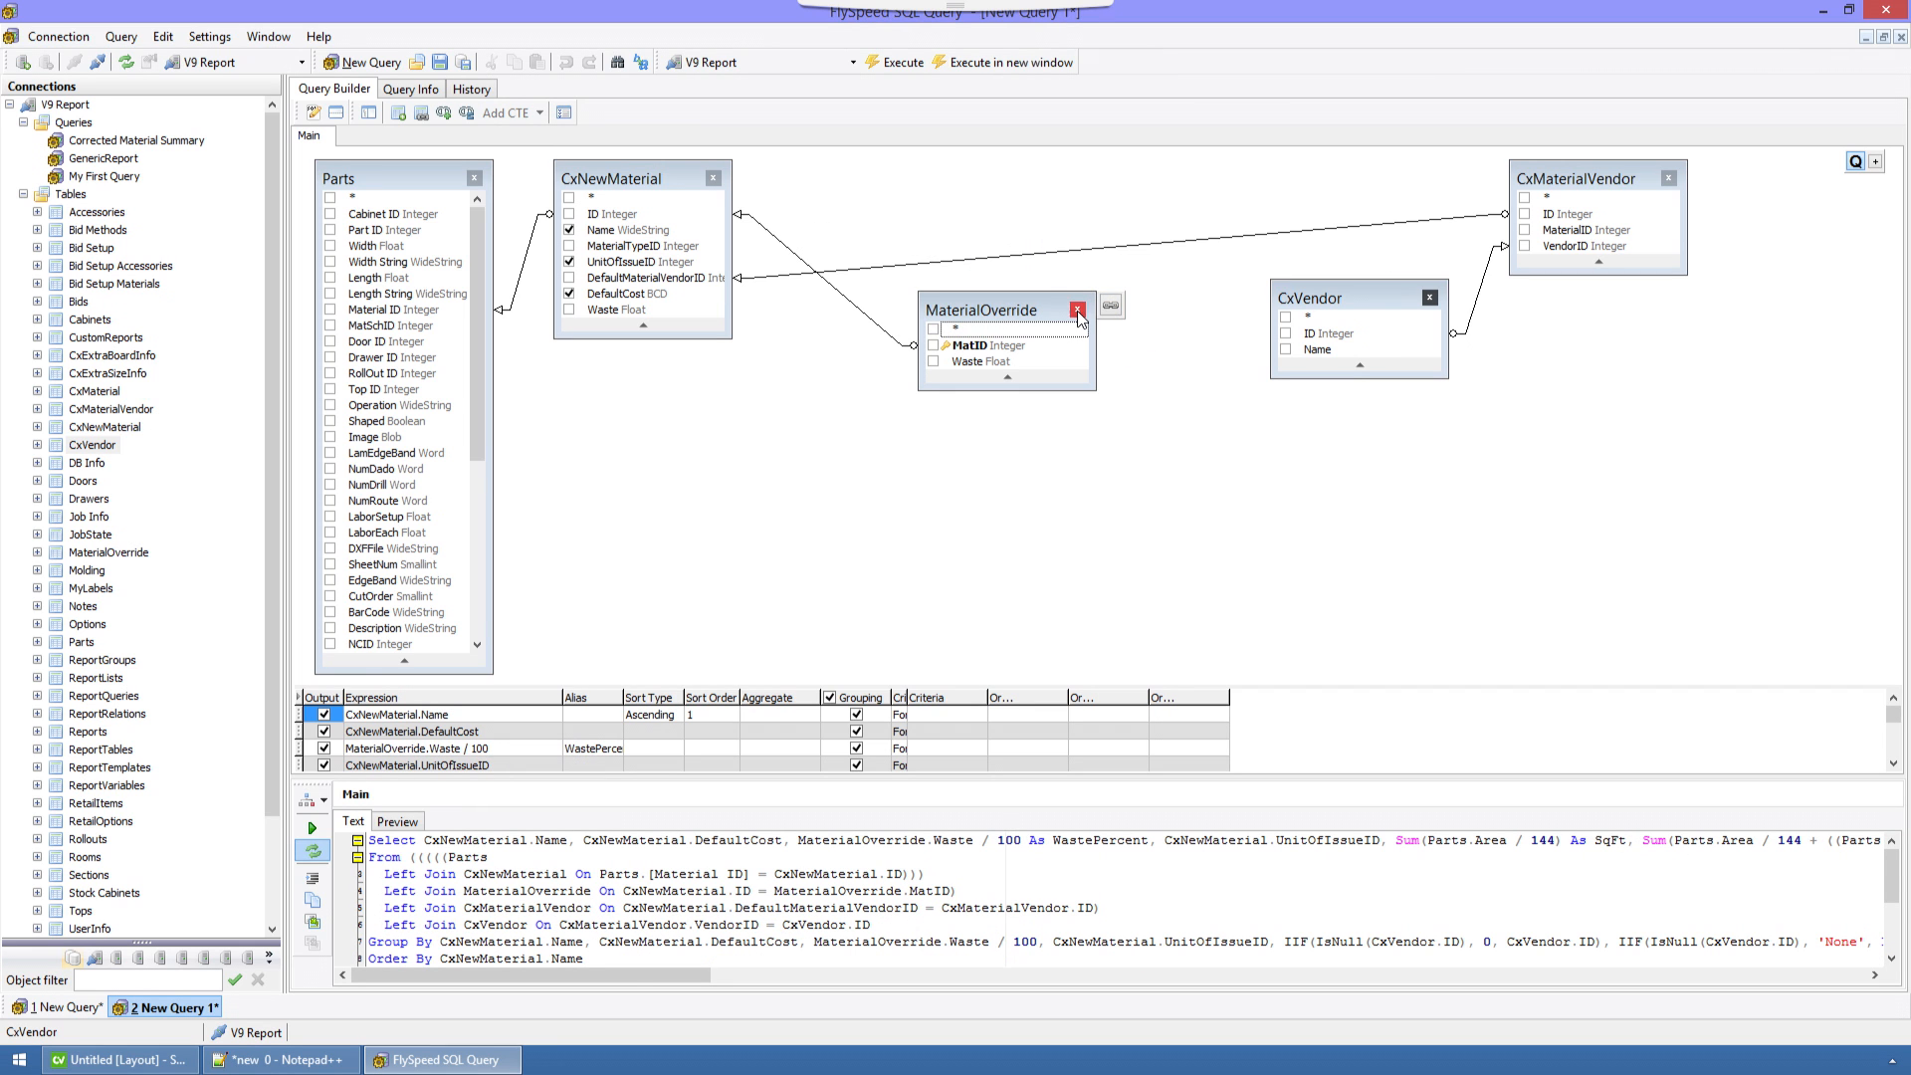
click(1077, 309)
drag(1582, 179, 1087, 286)
drag(1336, 297, 1308, 418)
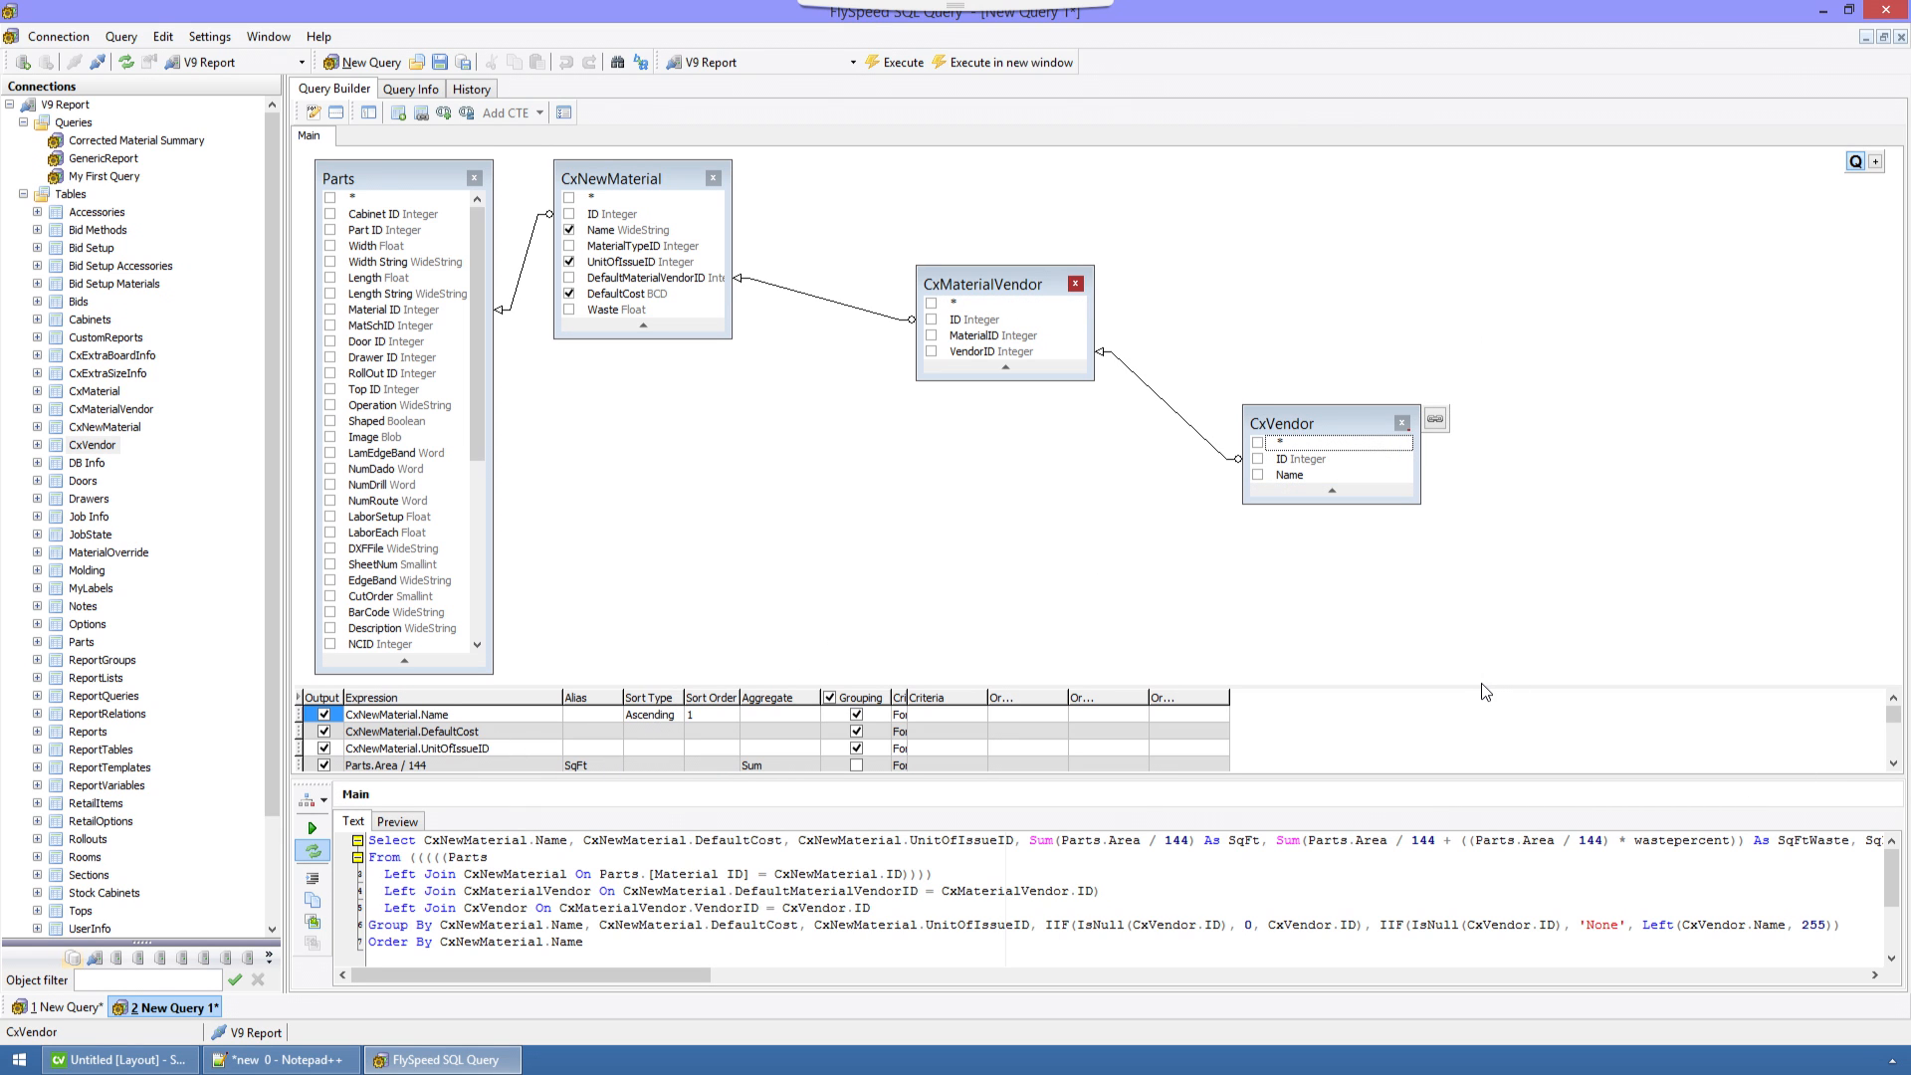
Deselect the Name, UnitOfIssueID and DefaultCost fields of CxNewMaterial, and make the CxMaterialVendor box taller.
drag(1481, 686, 1489, 175)
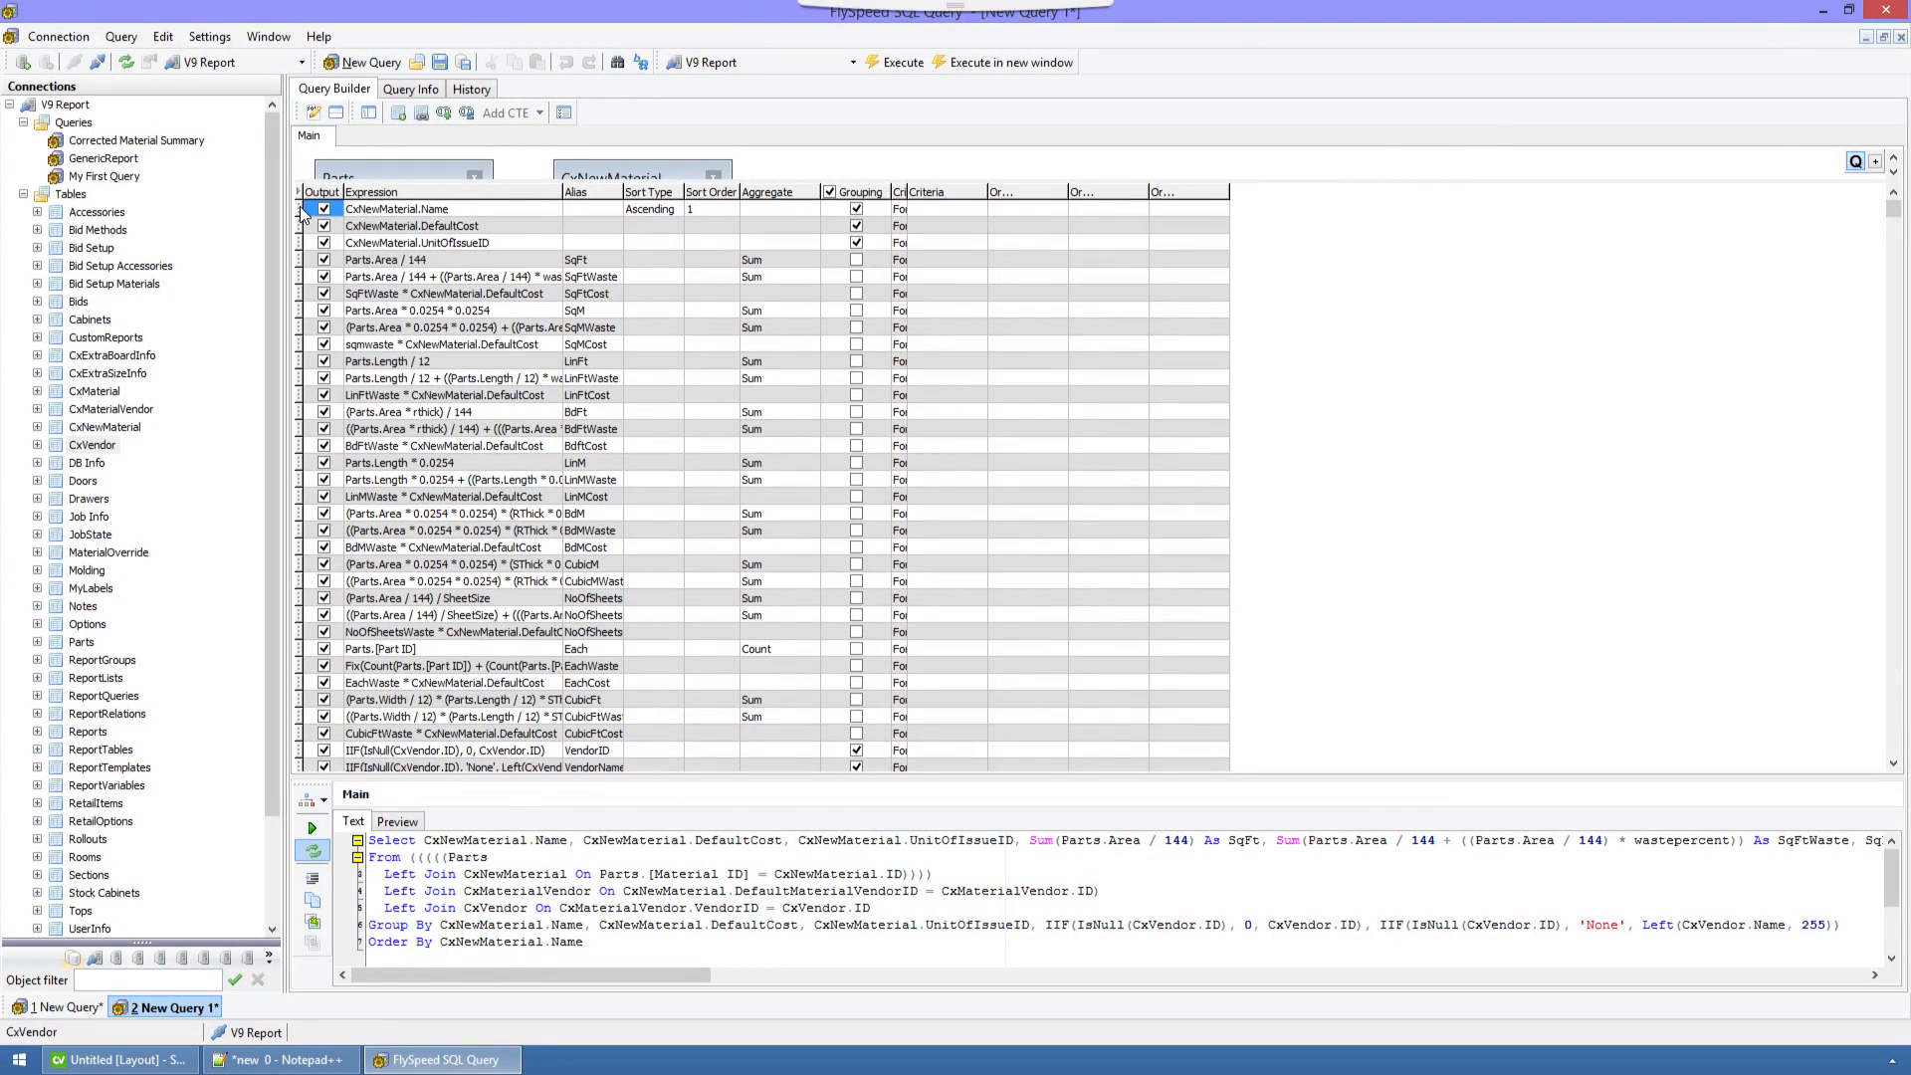
click(448, 496)
drag(1748, 185, 1720, 666)
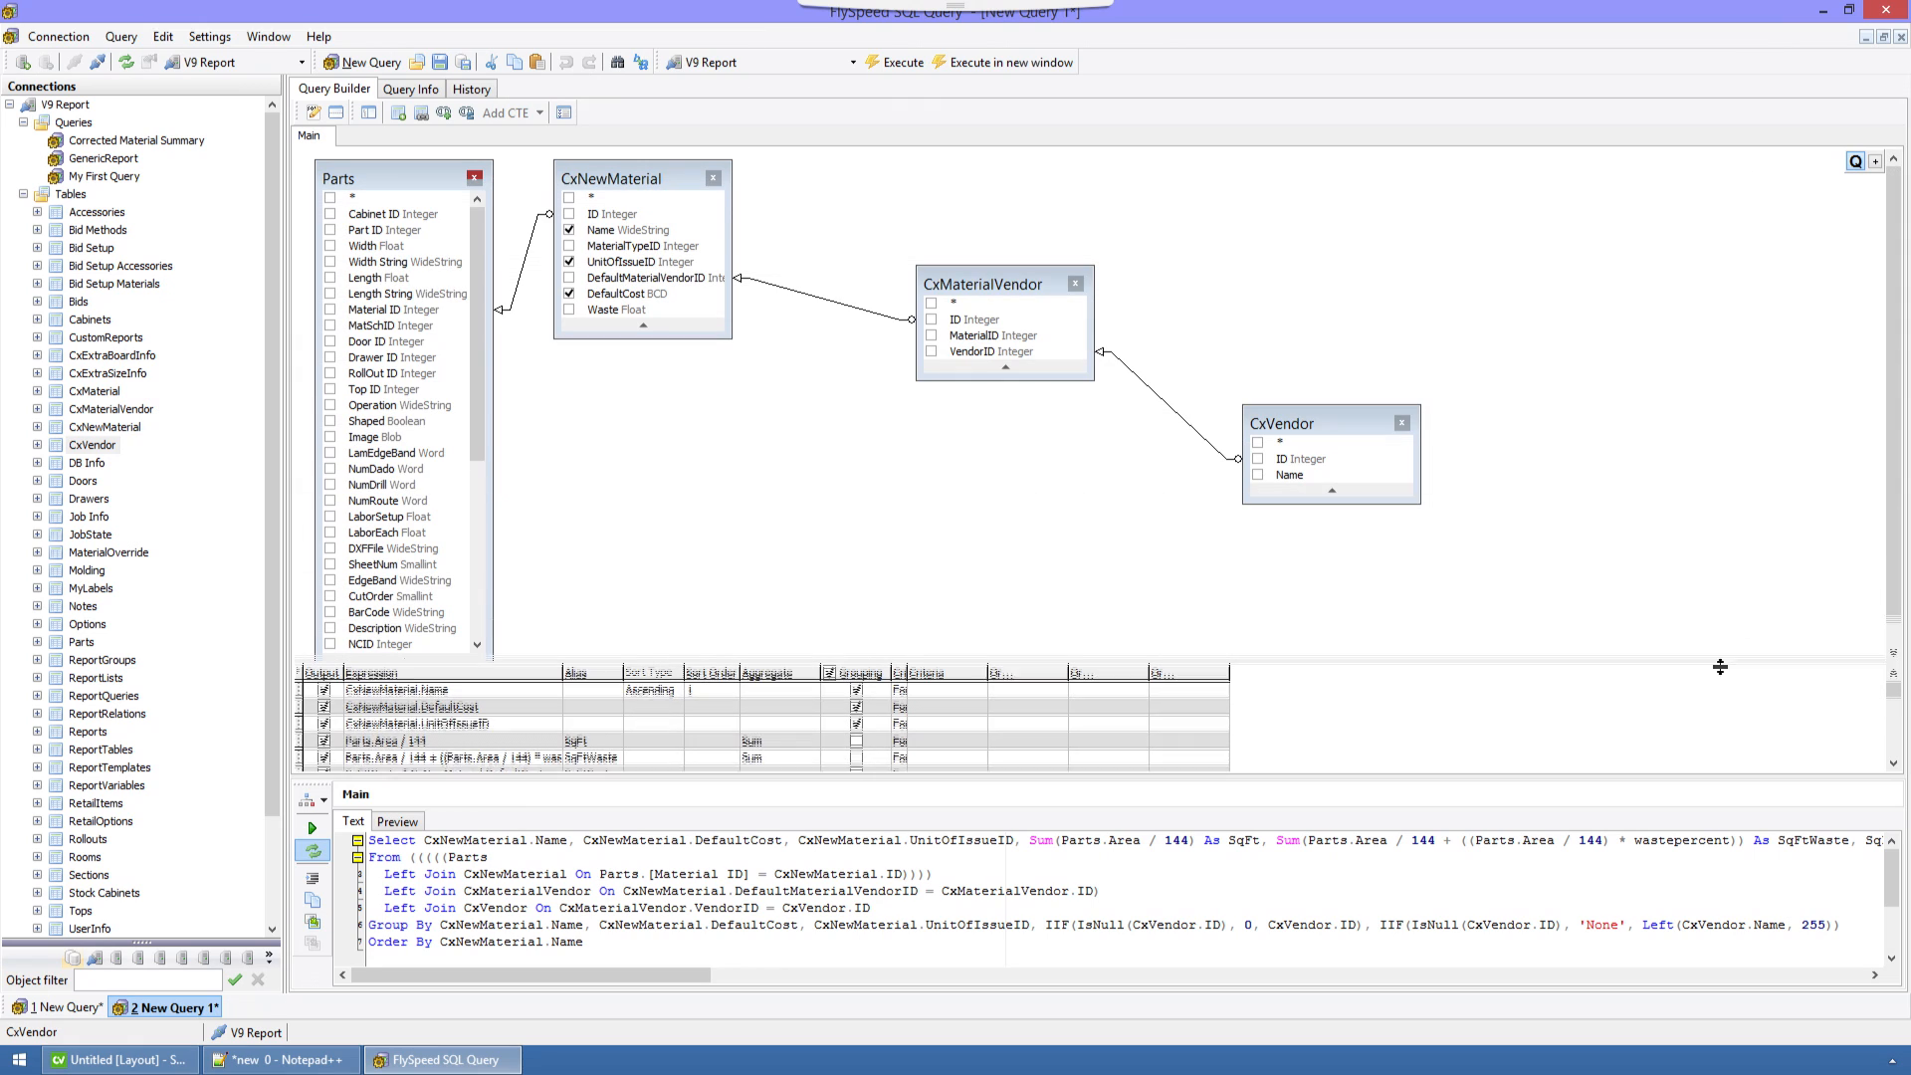
click(569, 230)
click(569, 262)
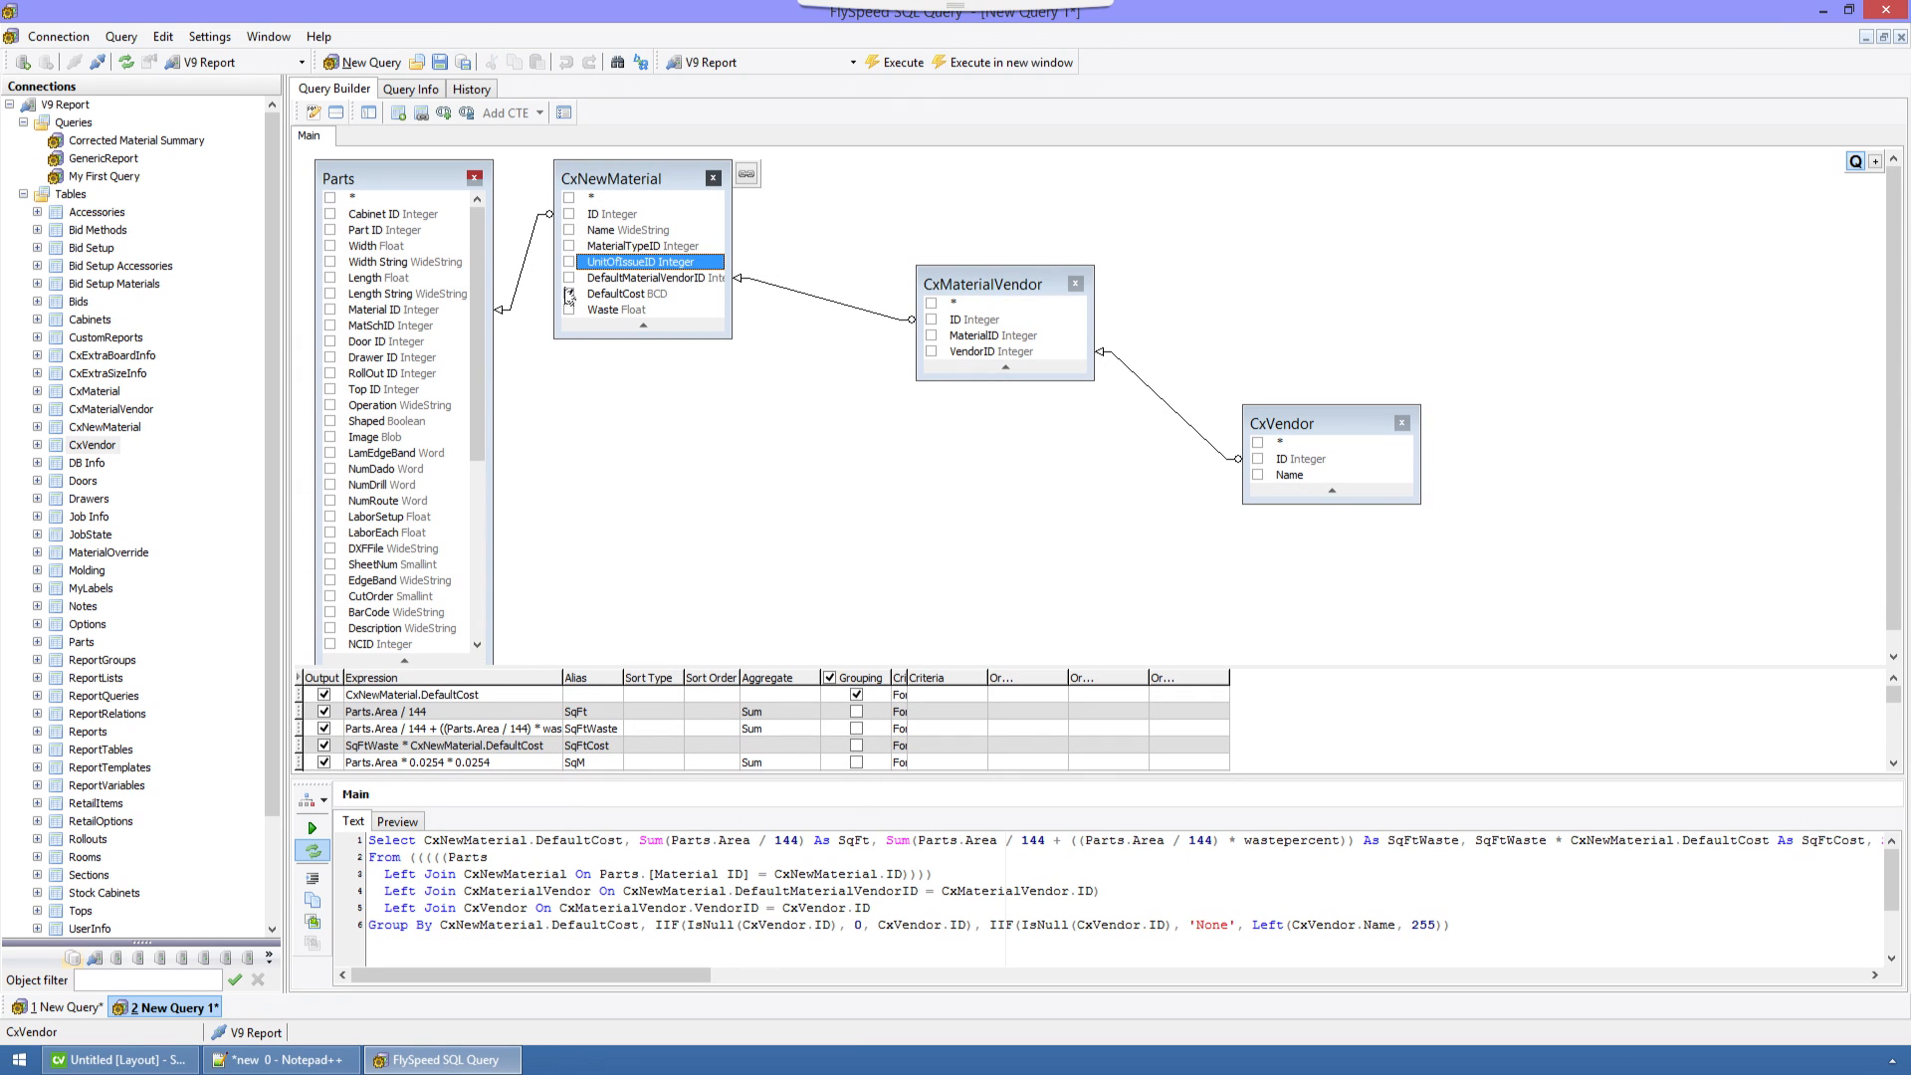
click(569, 293)
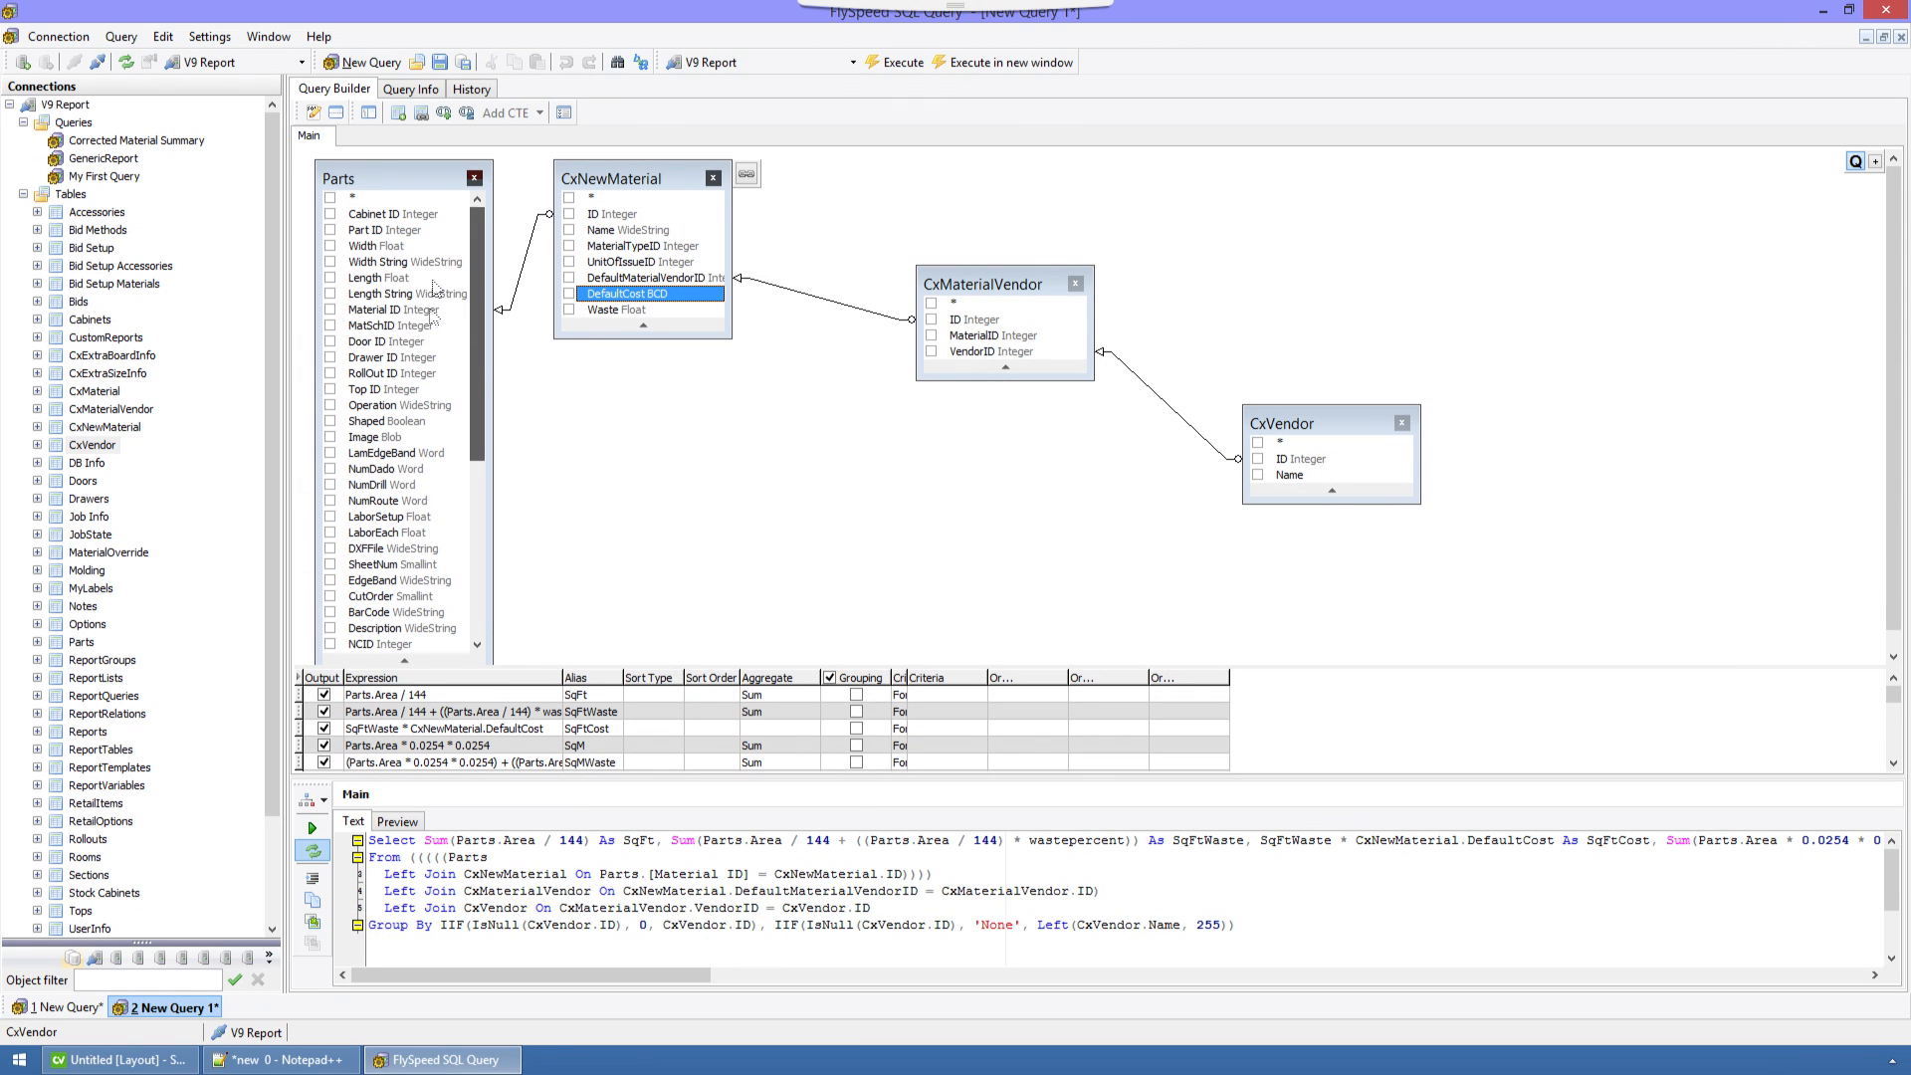
click(995, 302)
drag(1027, 380, 1027, 463)
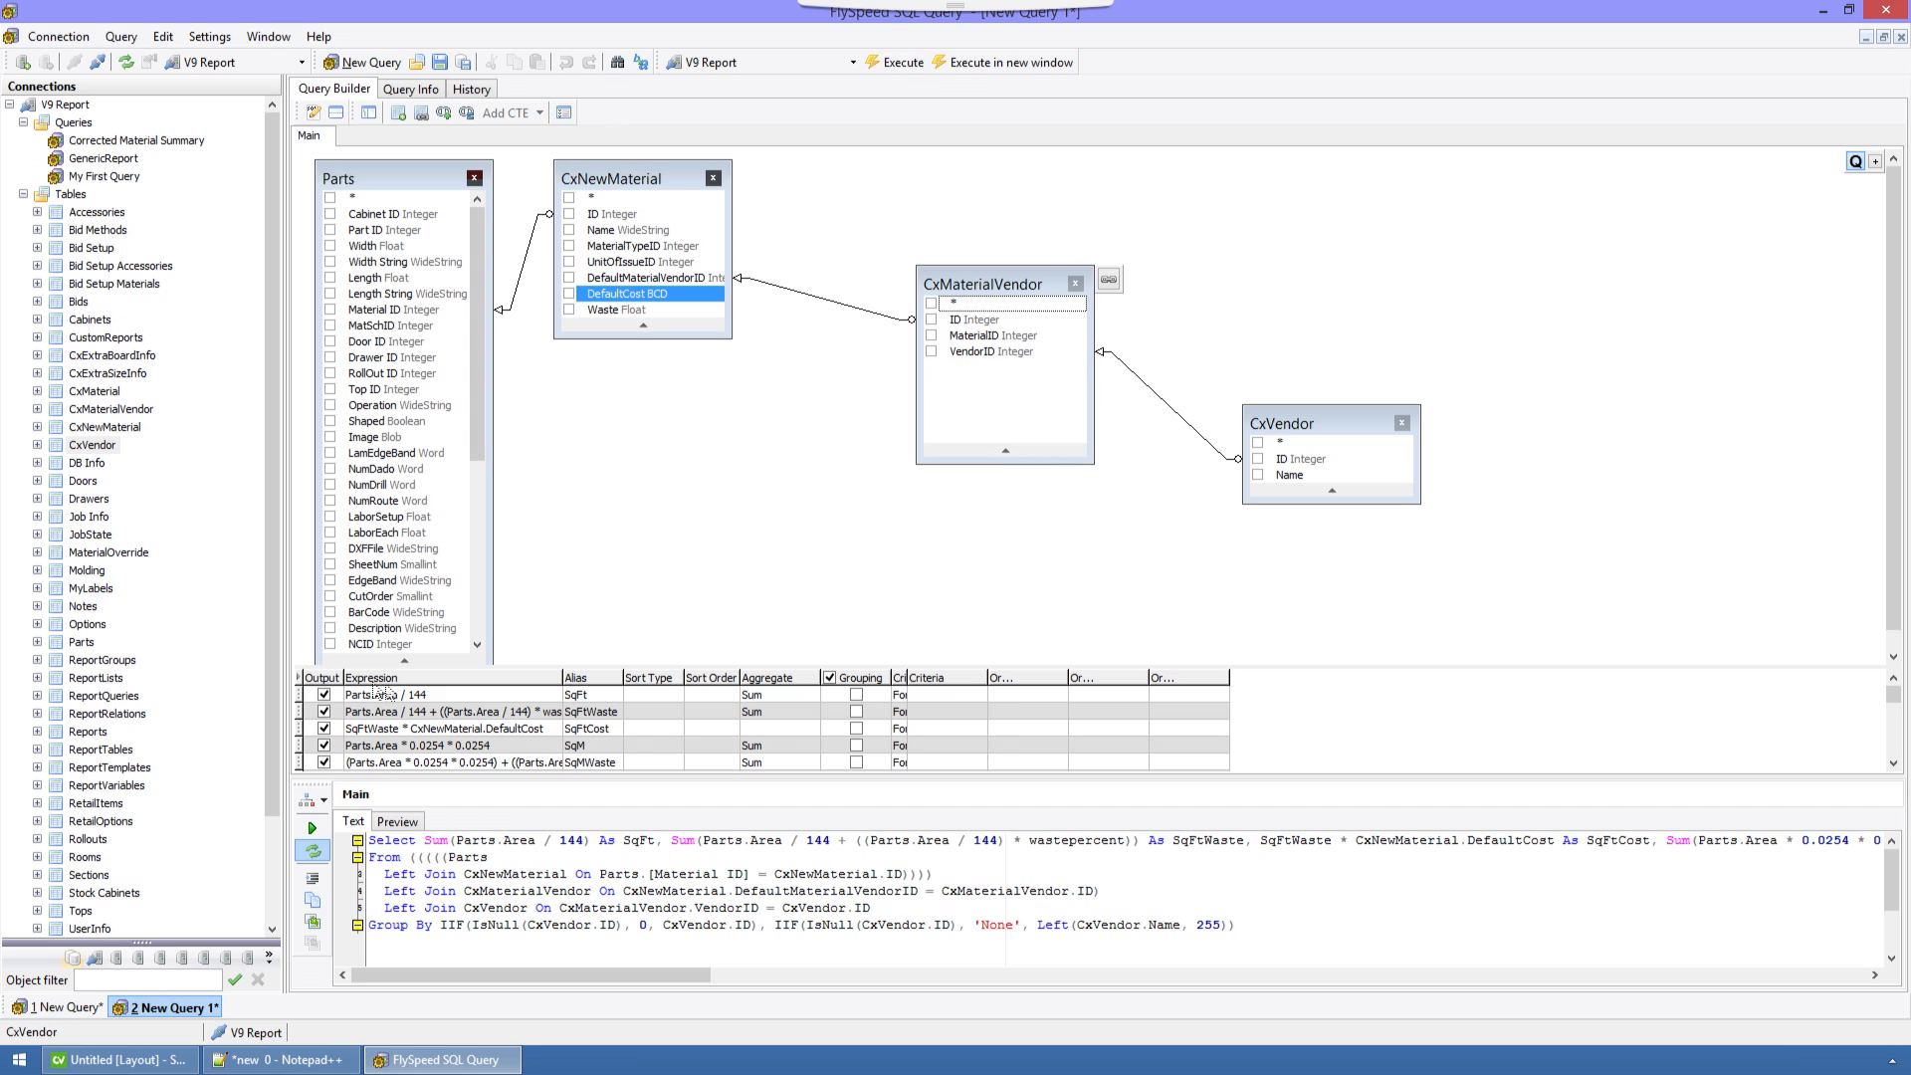
Delete the calculated columns SqFt through CubicFtCost, keeping only VendorID and VendorName, then run the query and return to its design.
right_click(303, 694)
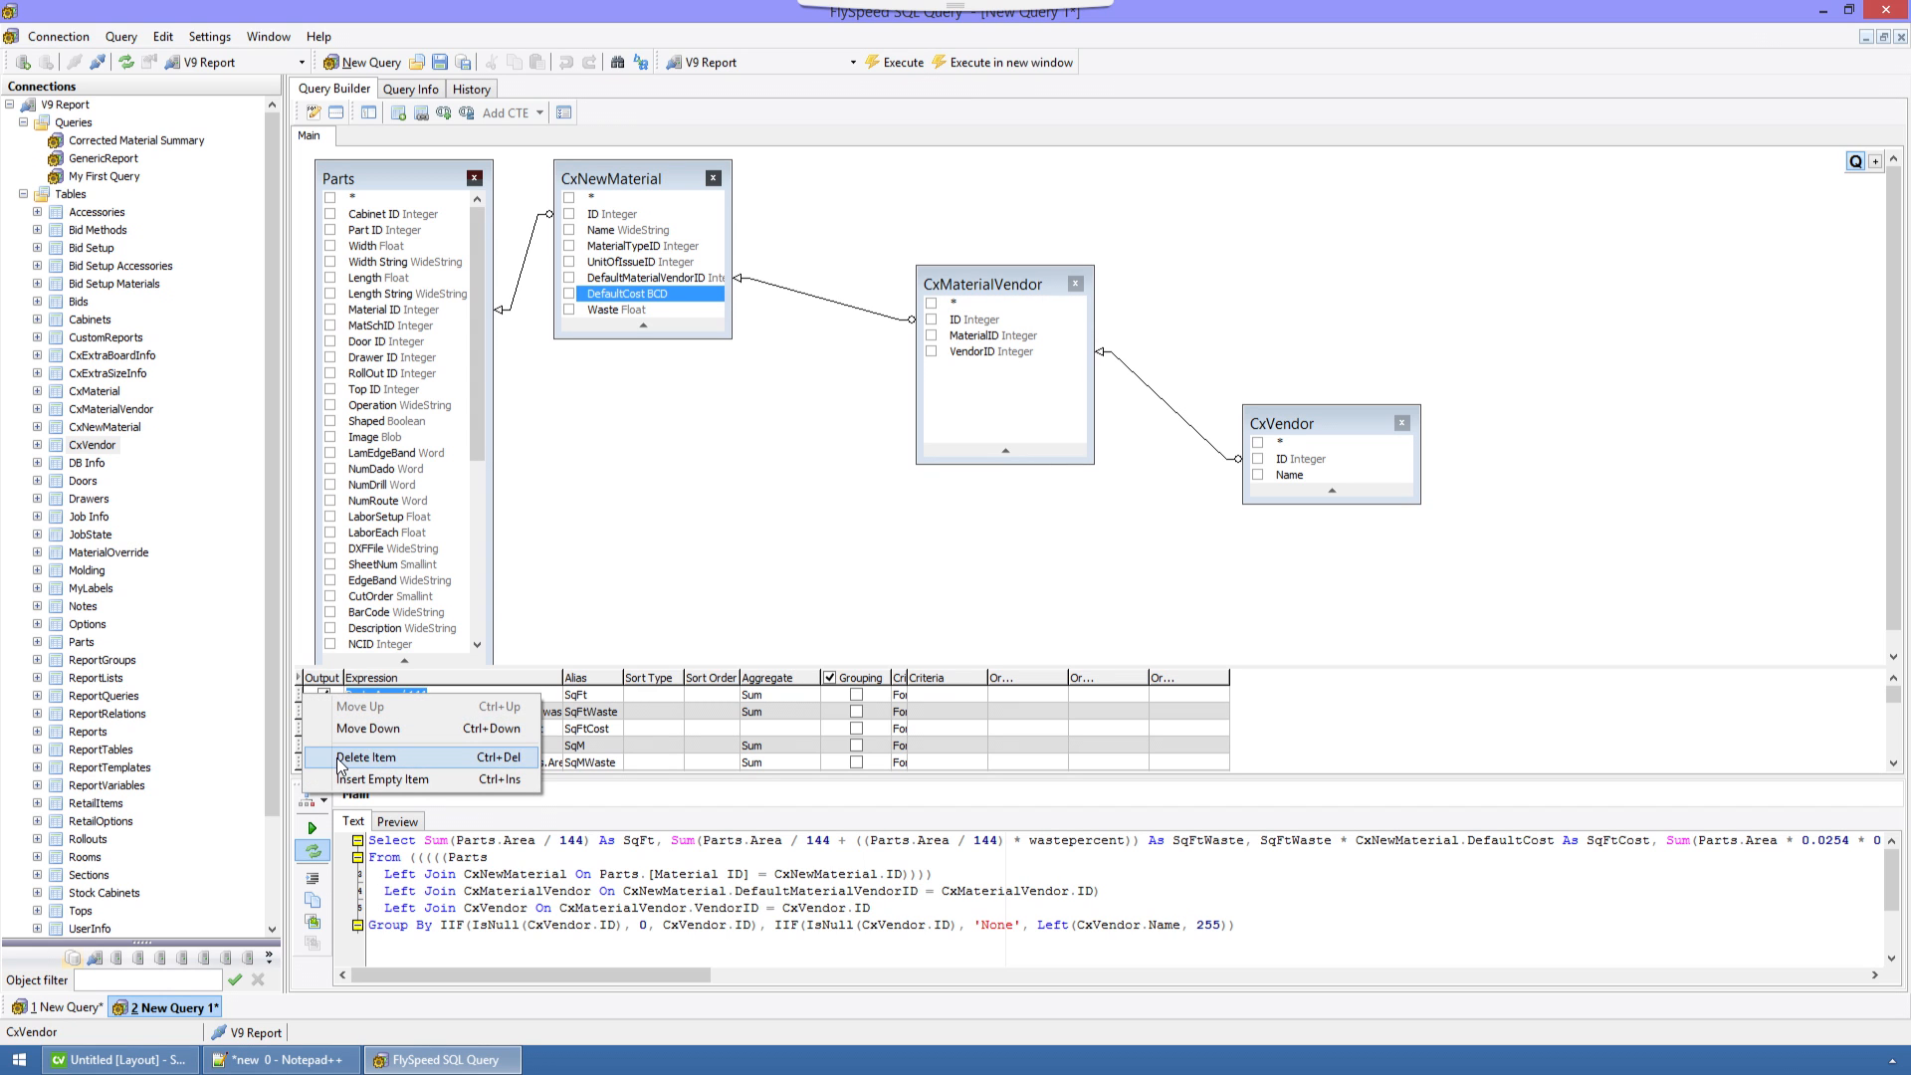
click(366, 757)
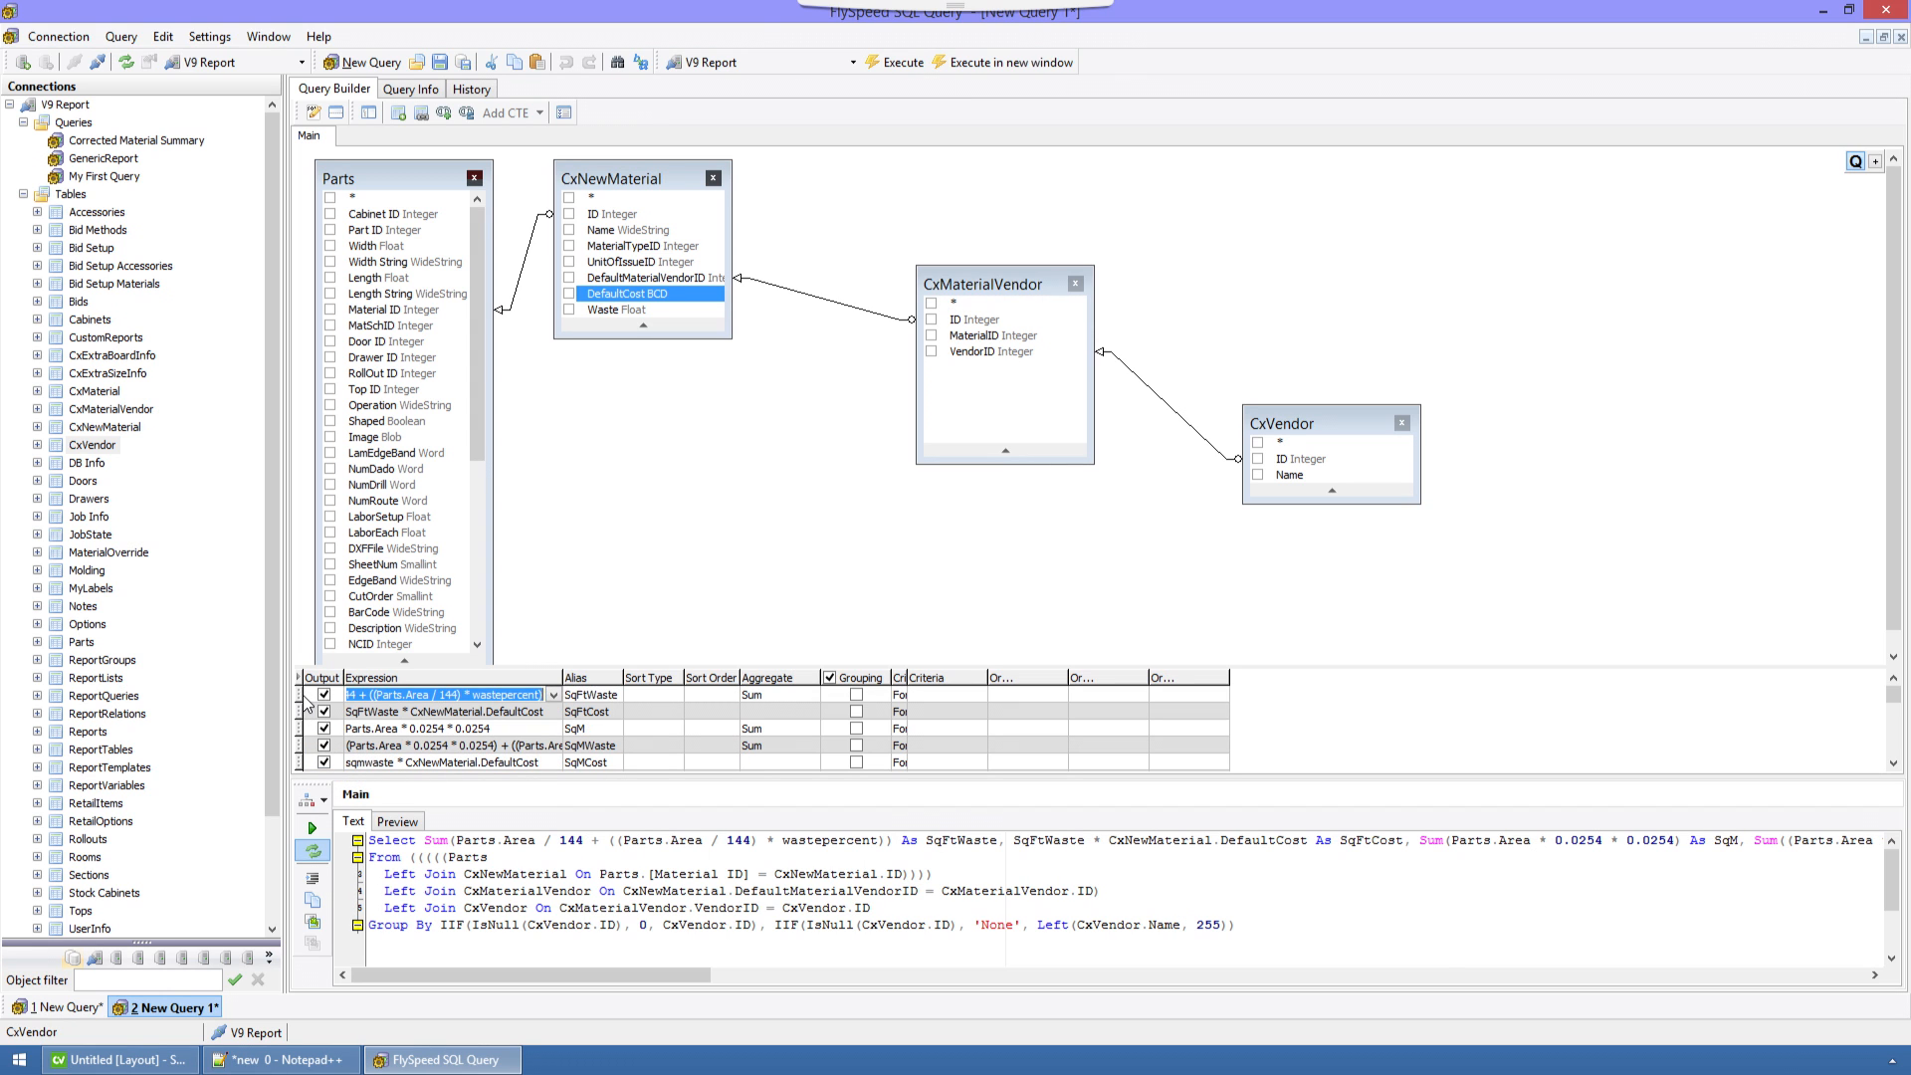
right_click(306, 696)
click(366, 757)
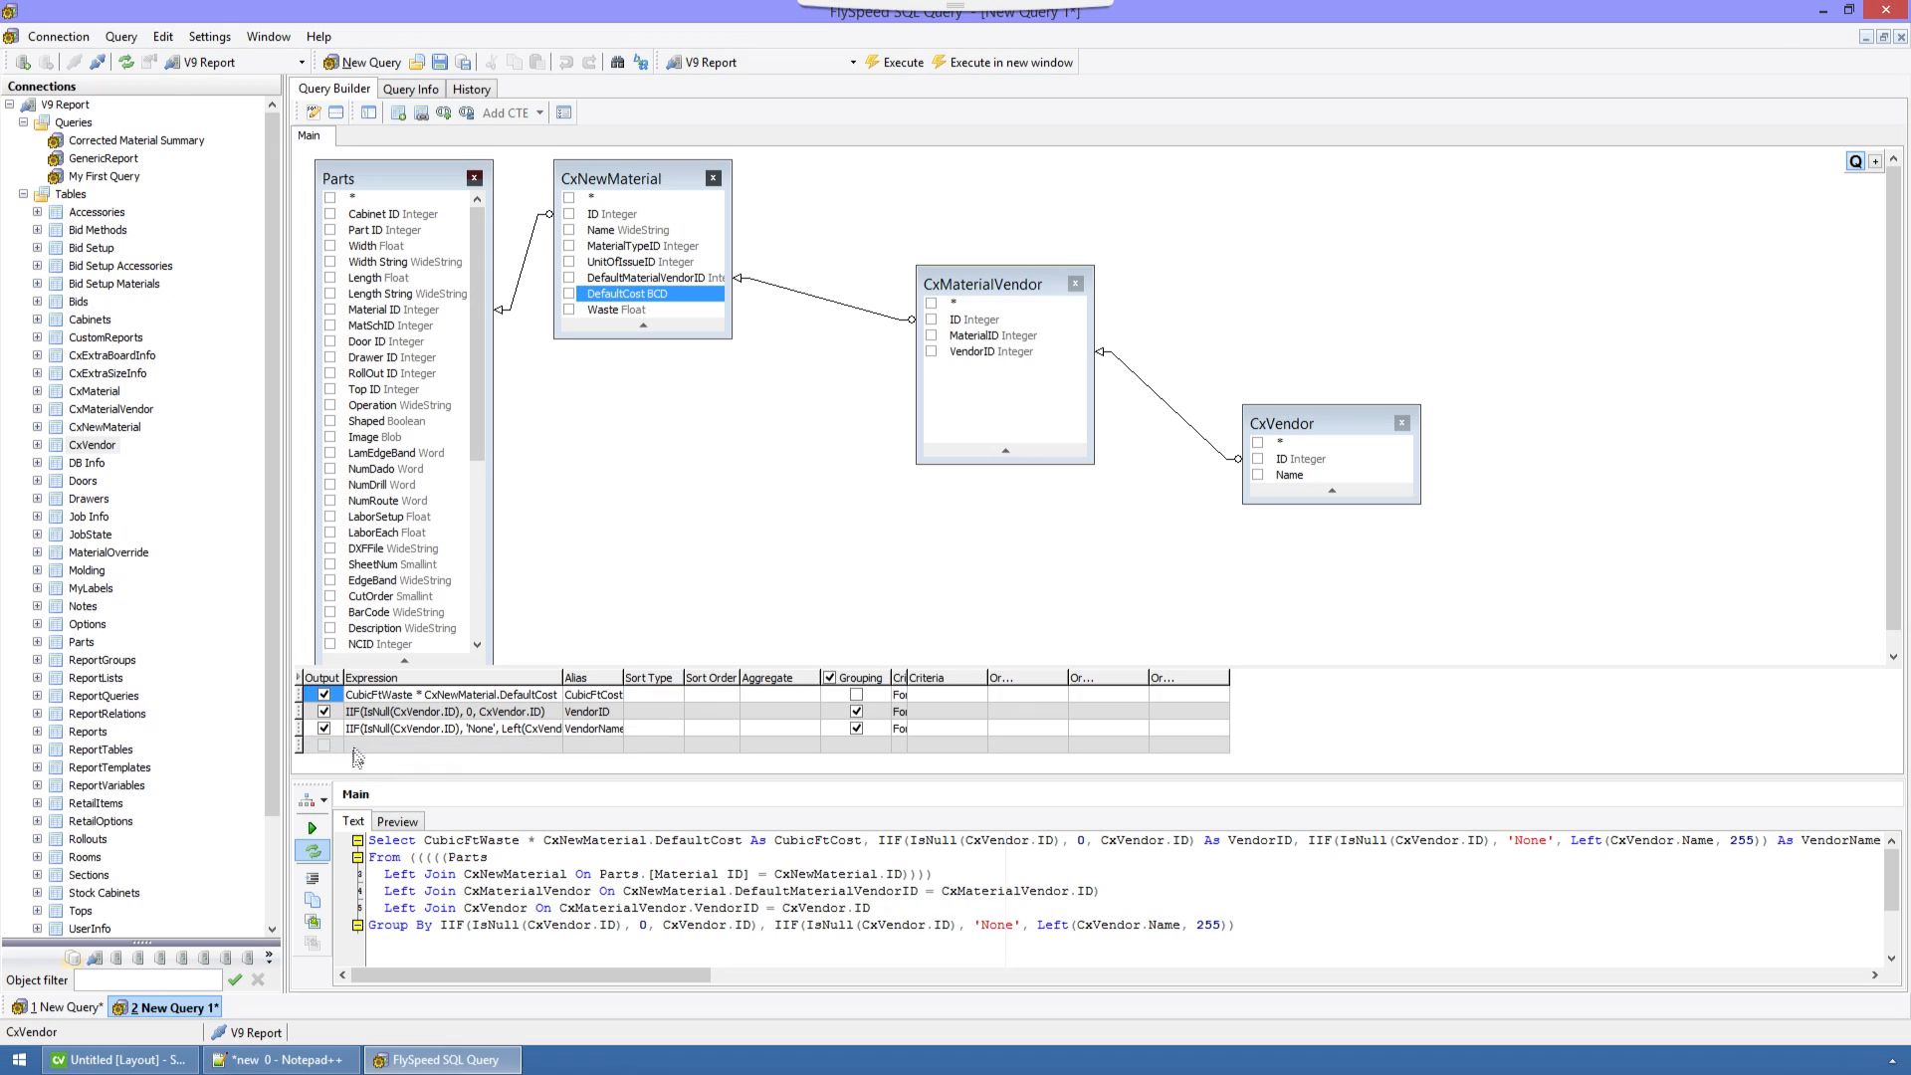
right_click(305, 698)
click(358, 759)
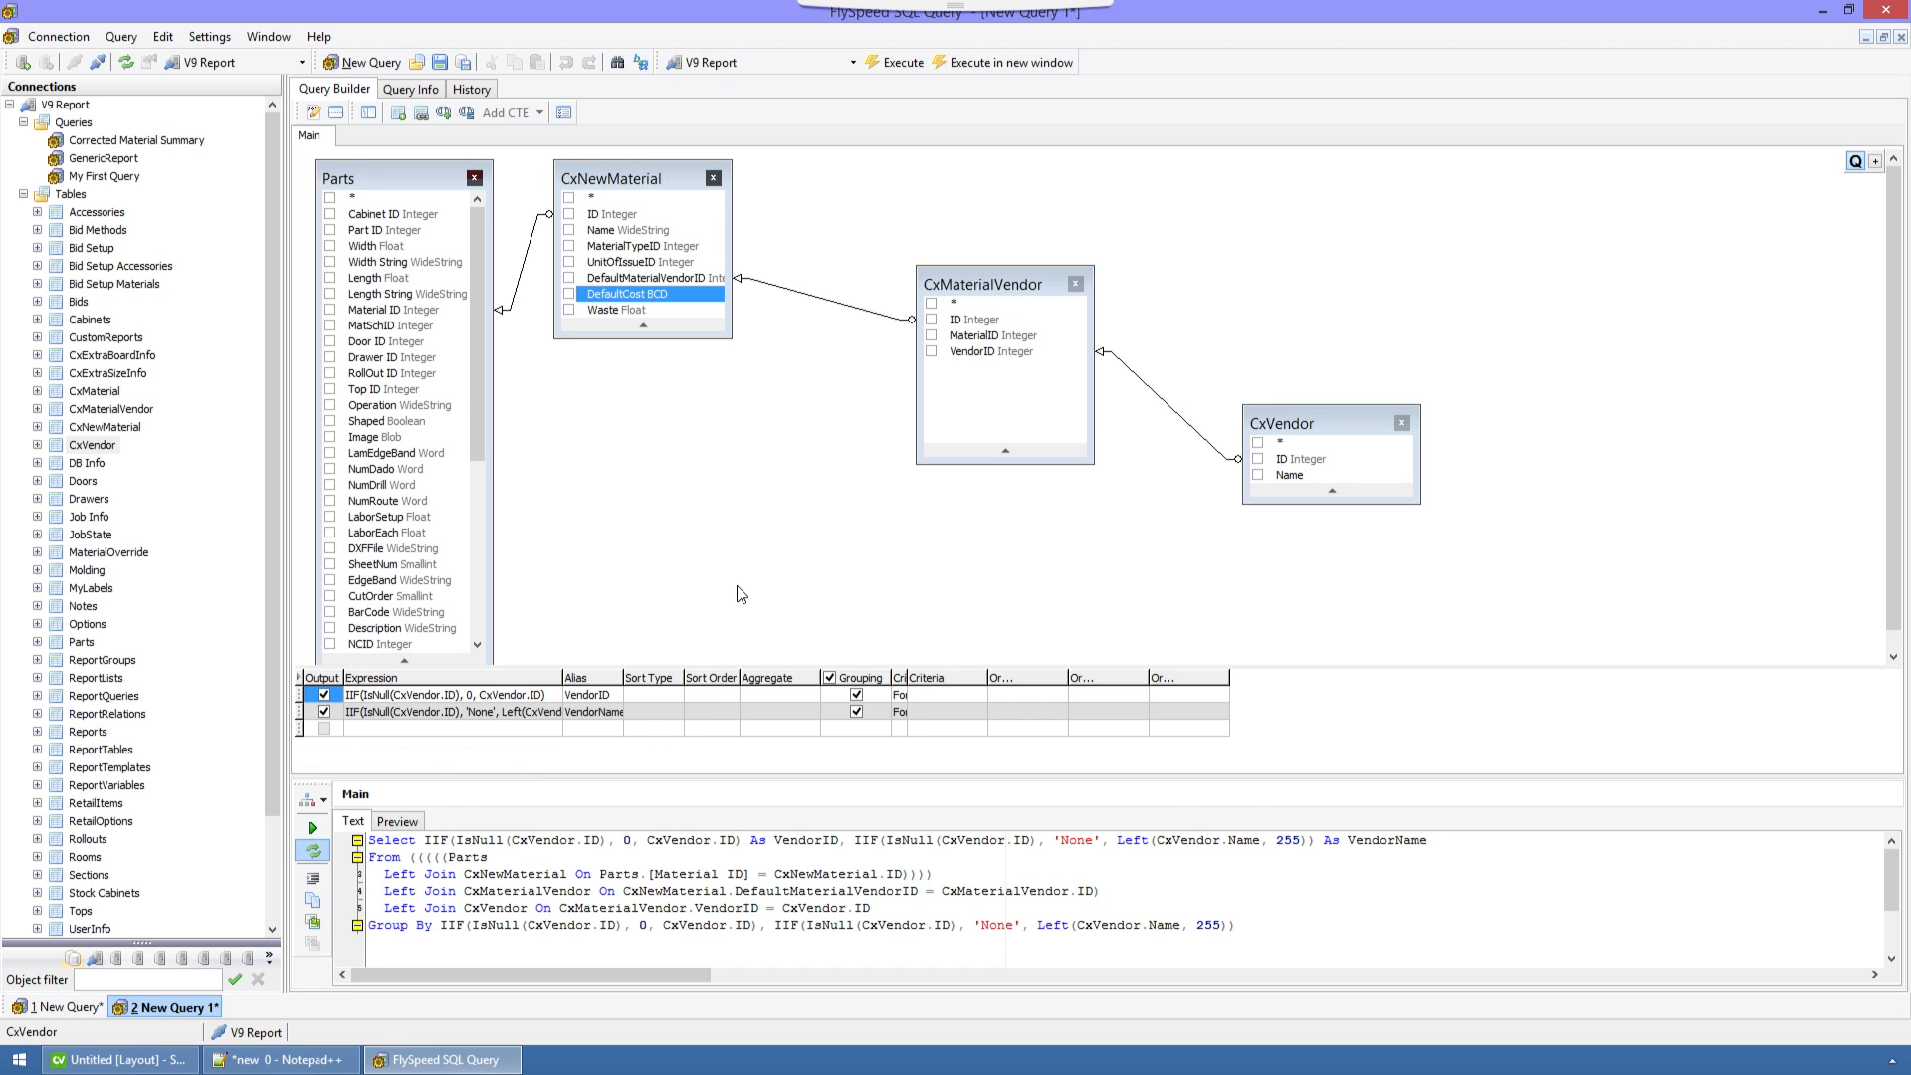
click(894, 63)
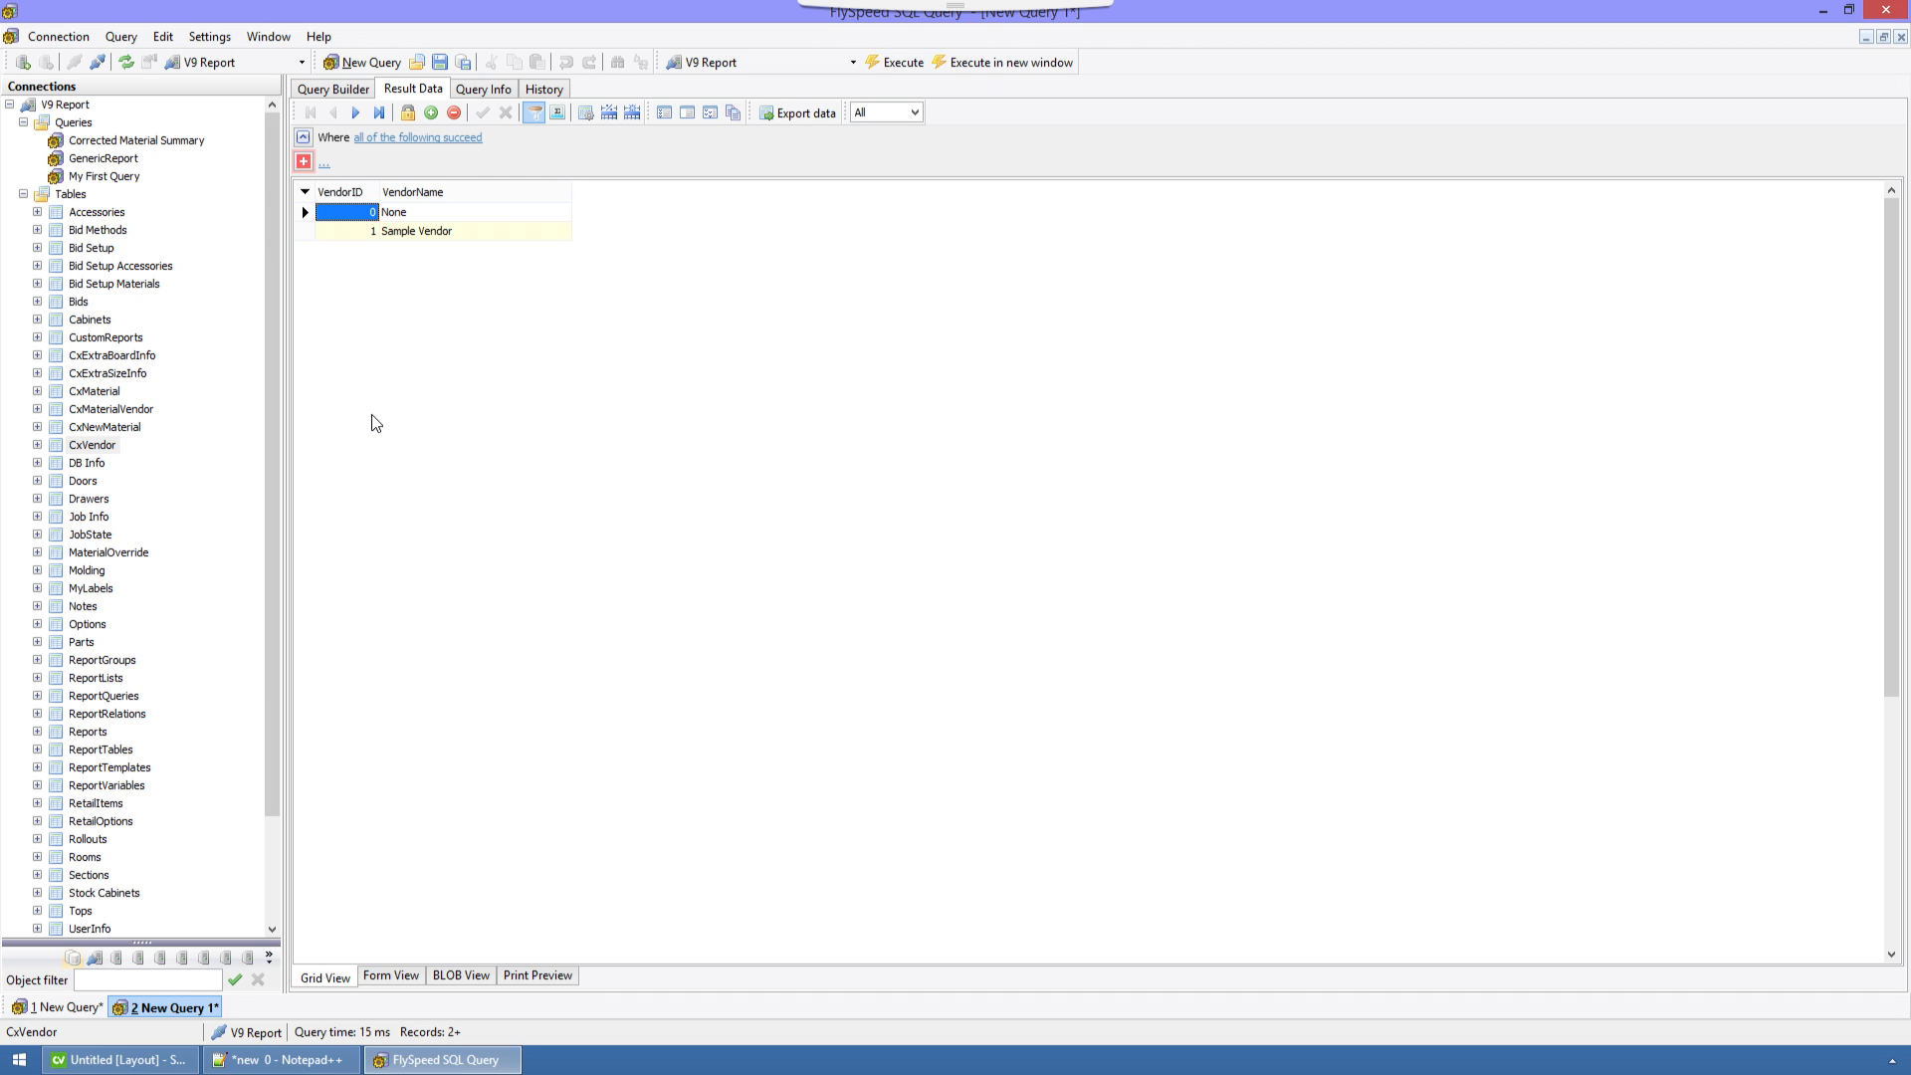
click(342, 90)
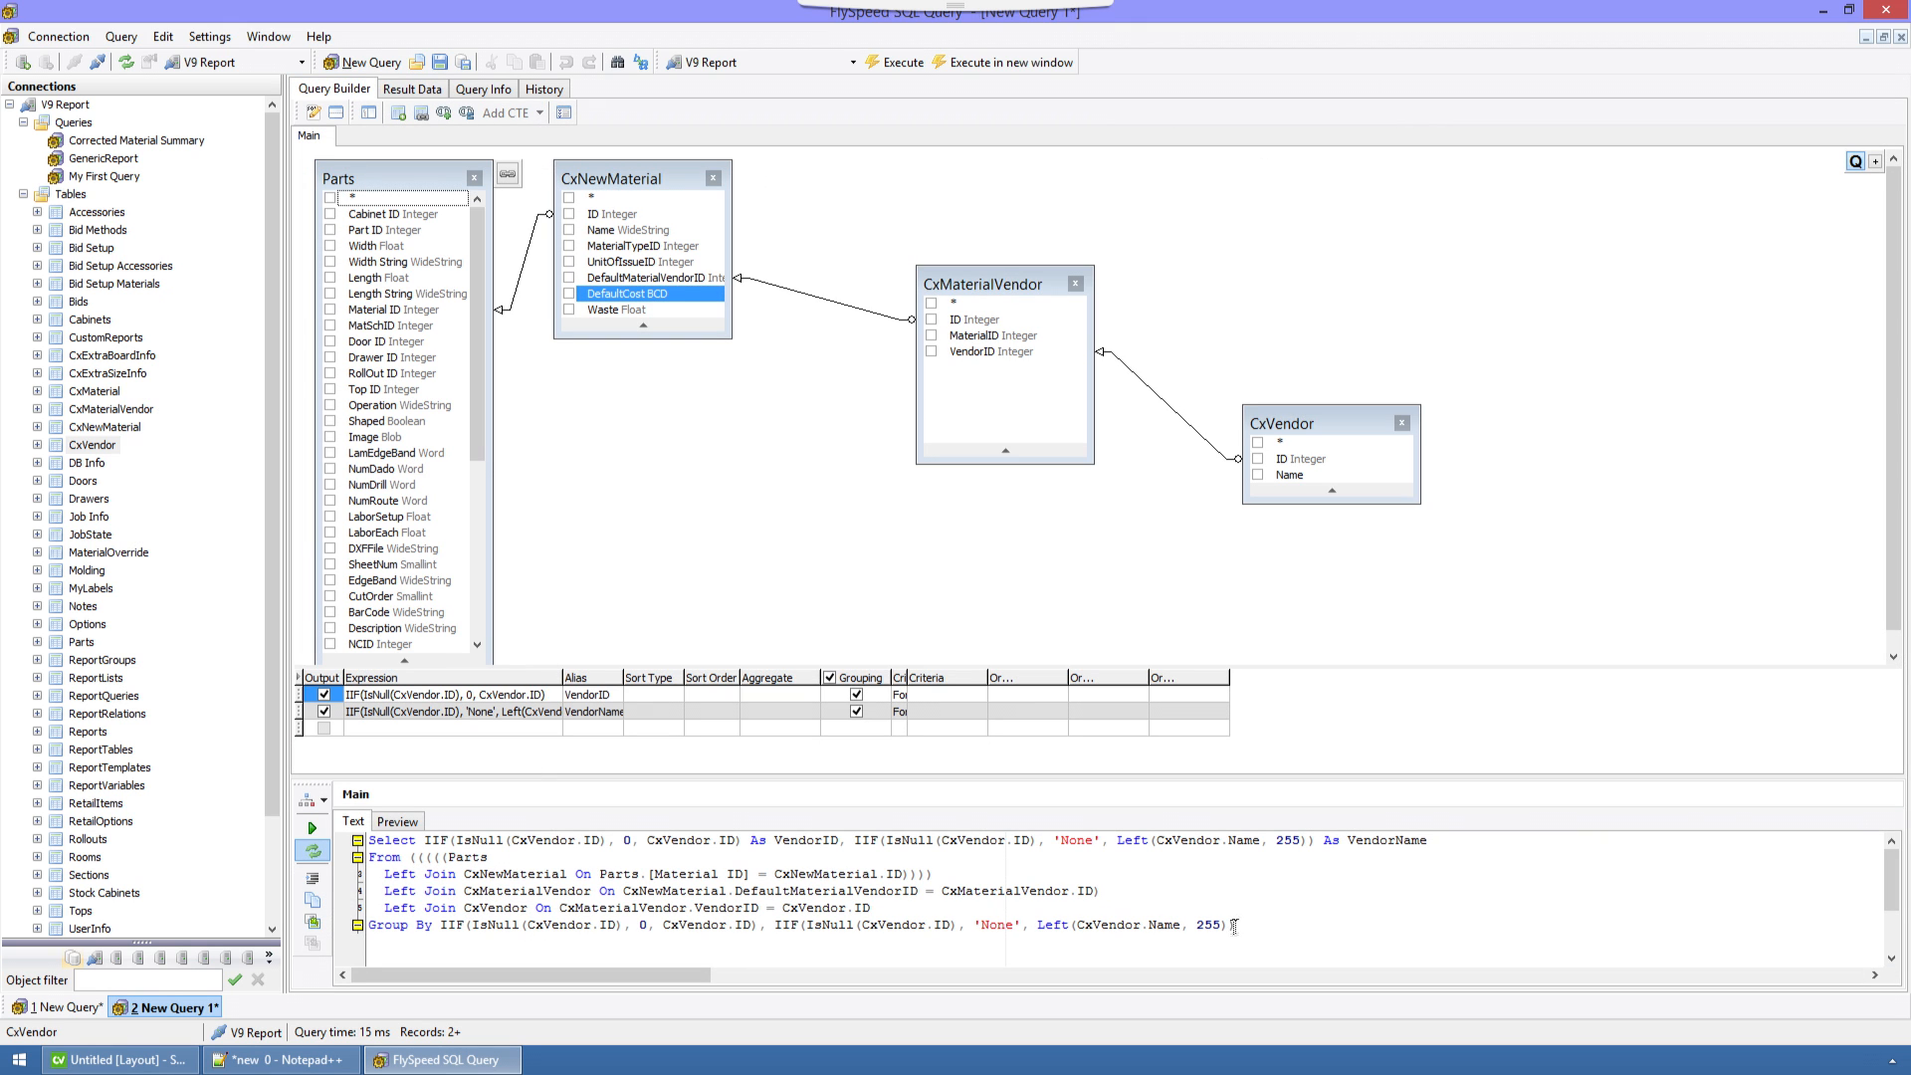
Delete the Group By clause from the vendor query's SQL and run the query.
click(338, 925)
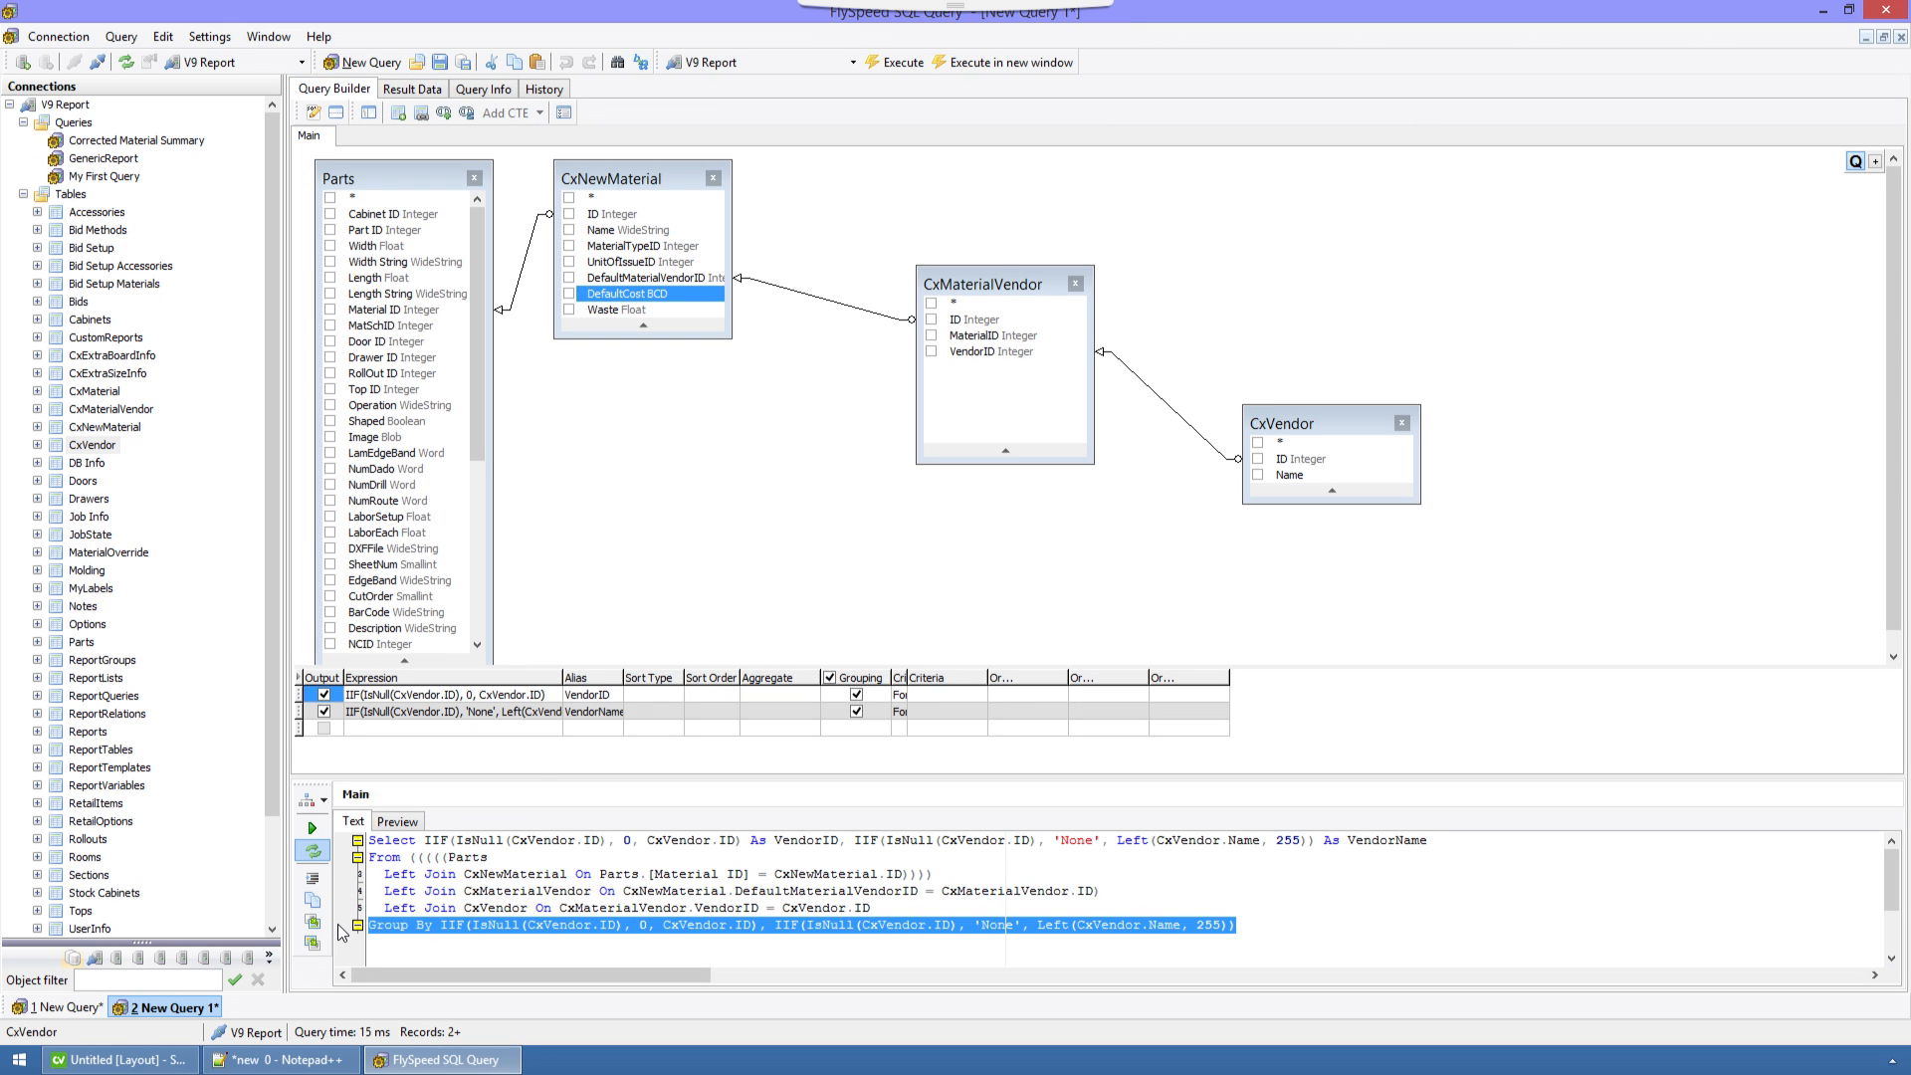
key(BackSpace)
key(BackSpace)
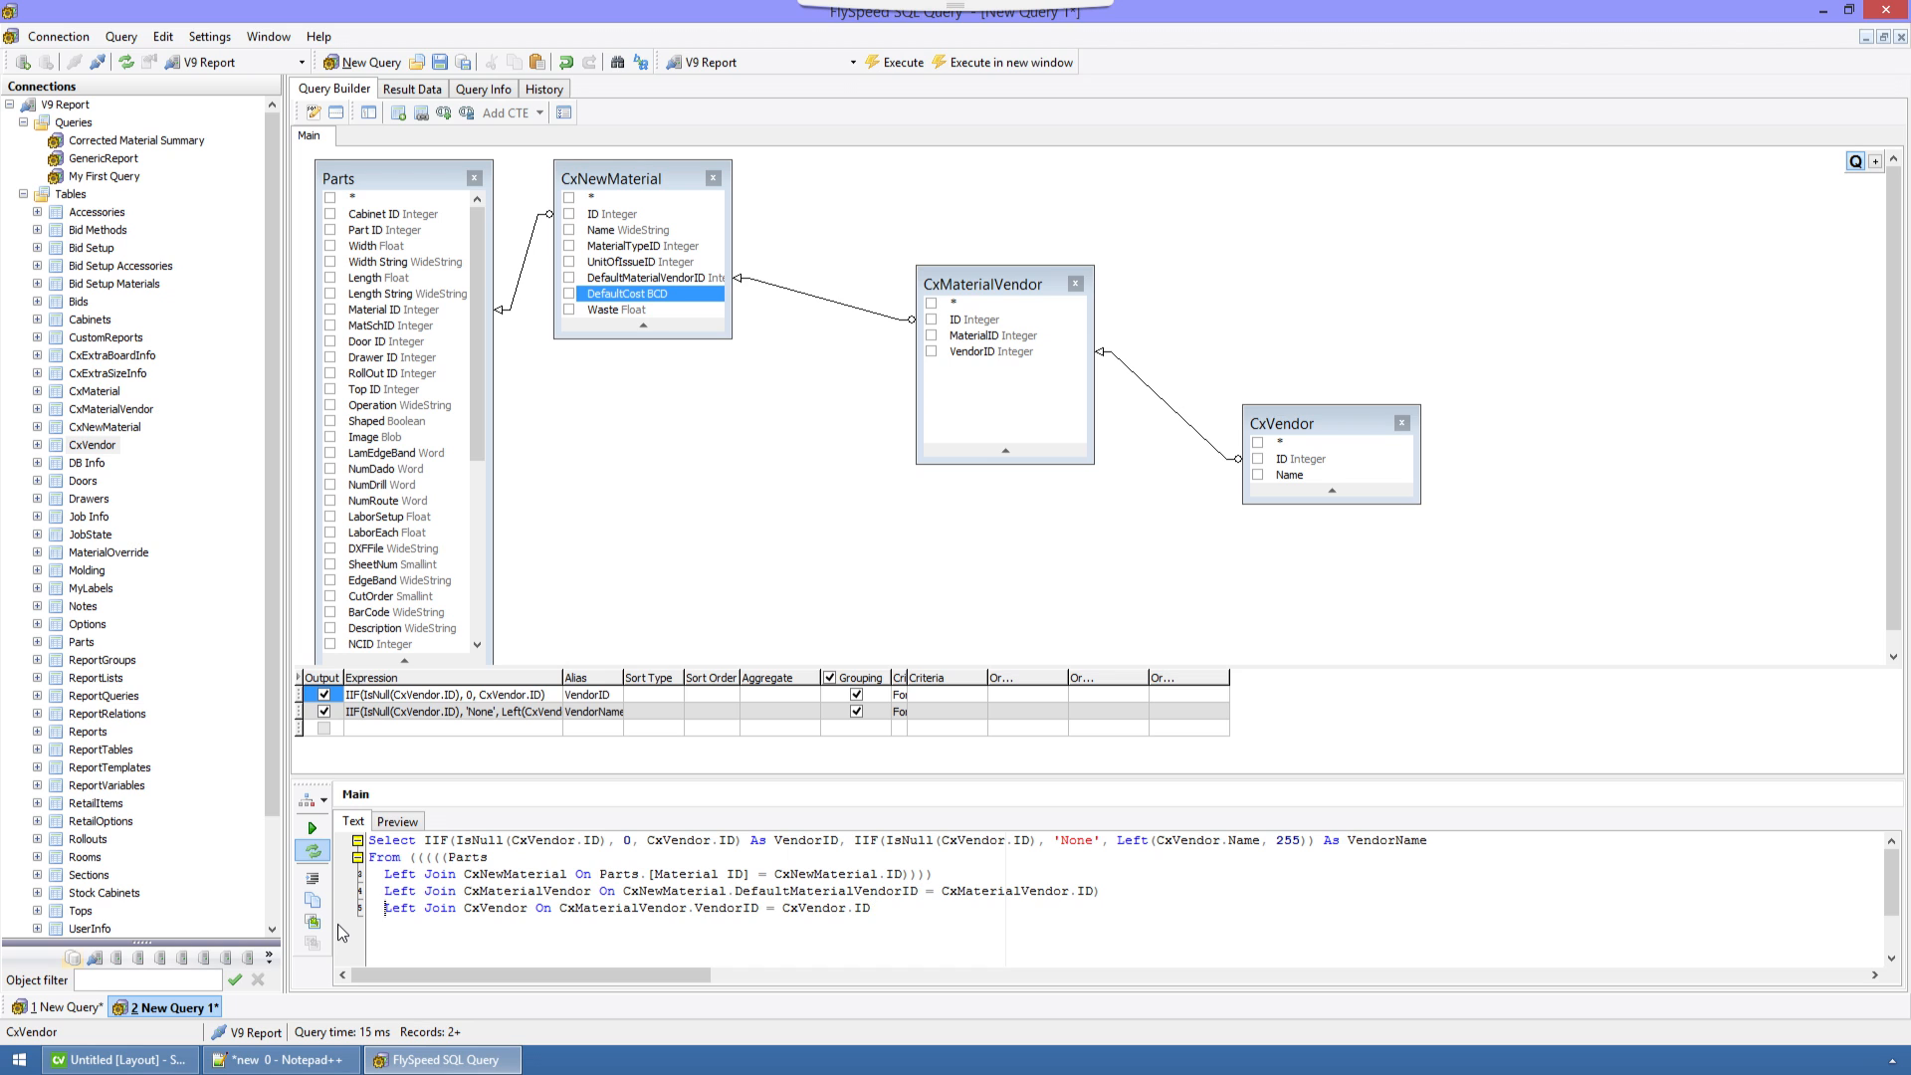
key(BackSpace)
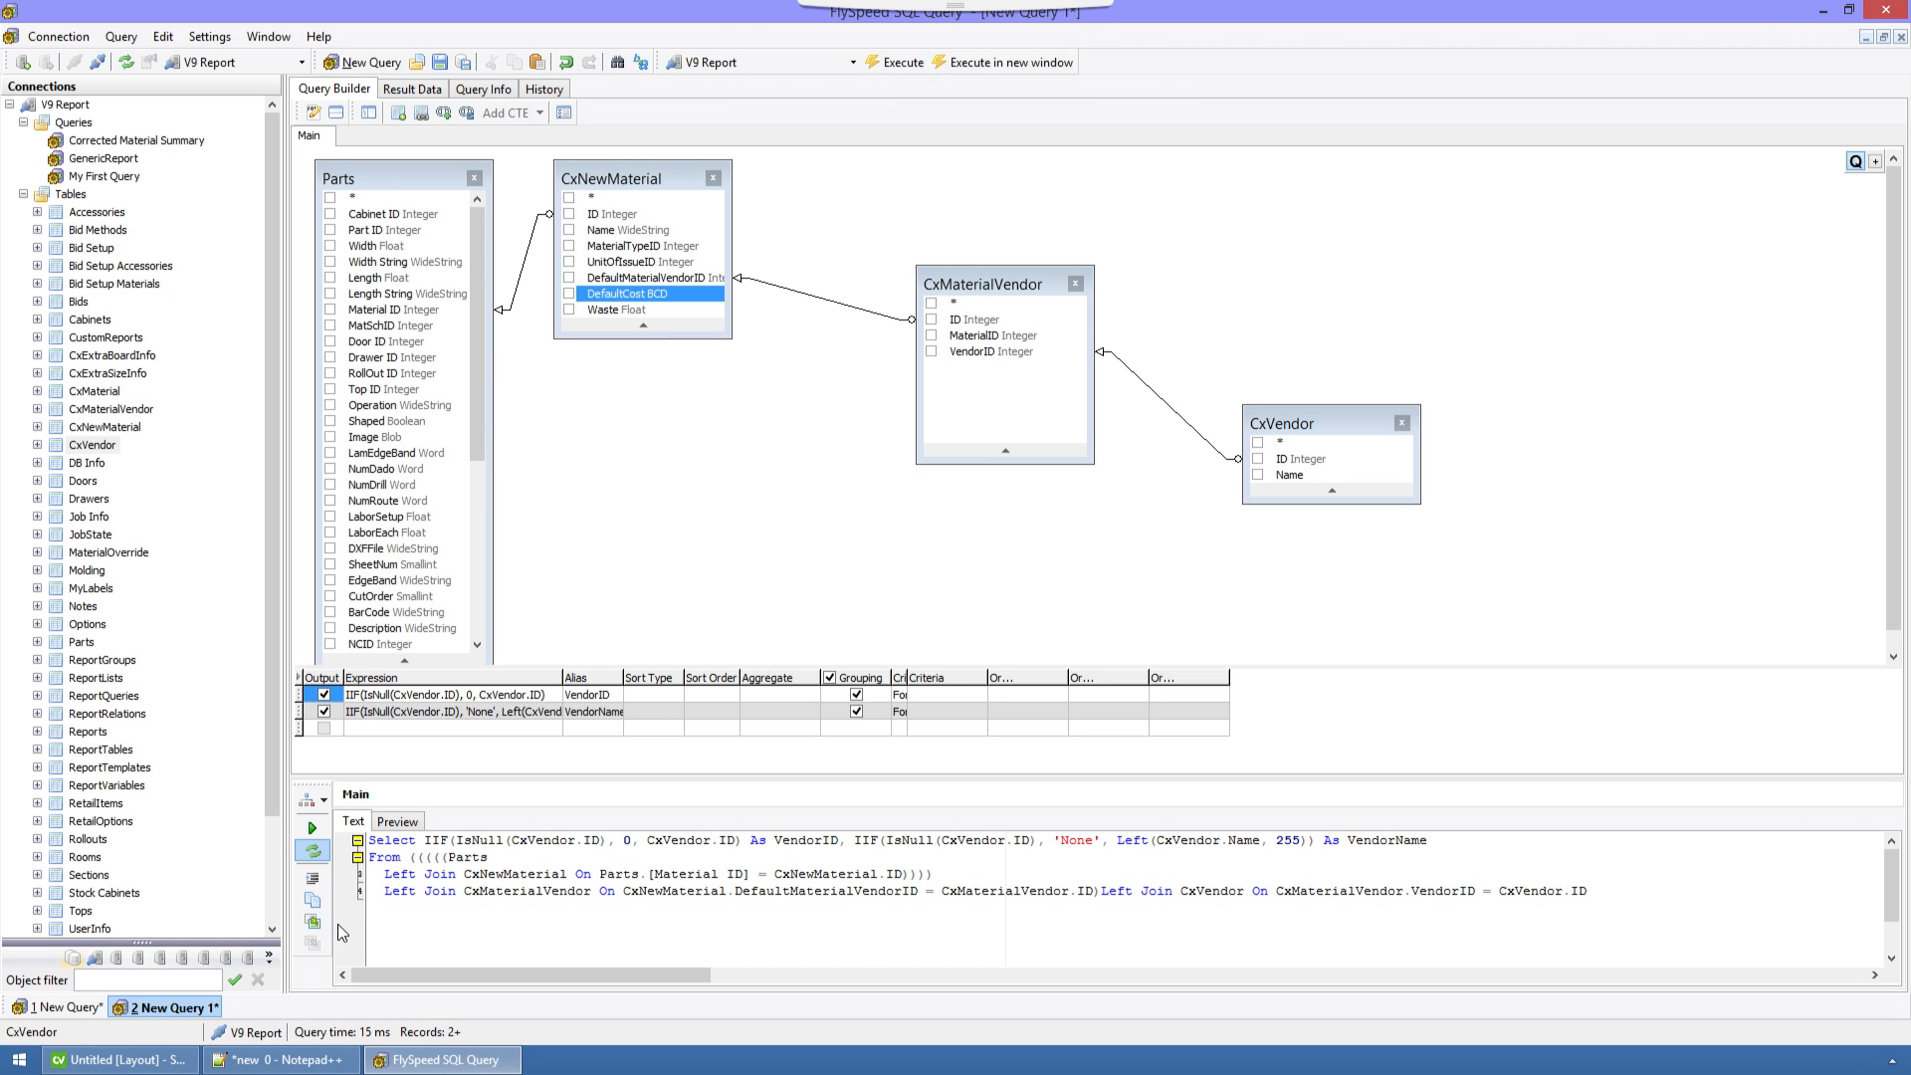
click(896, 62)
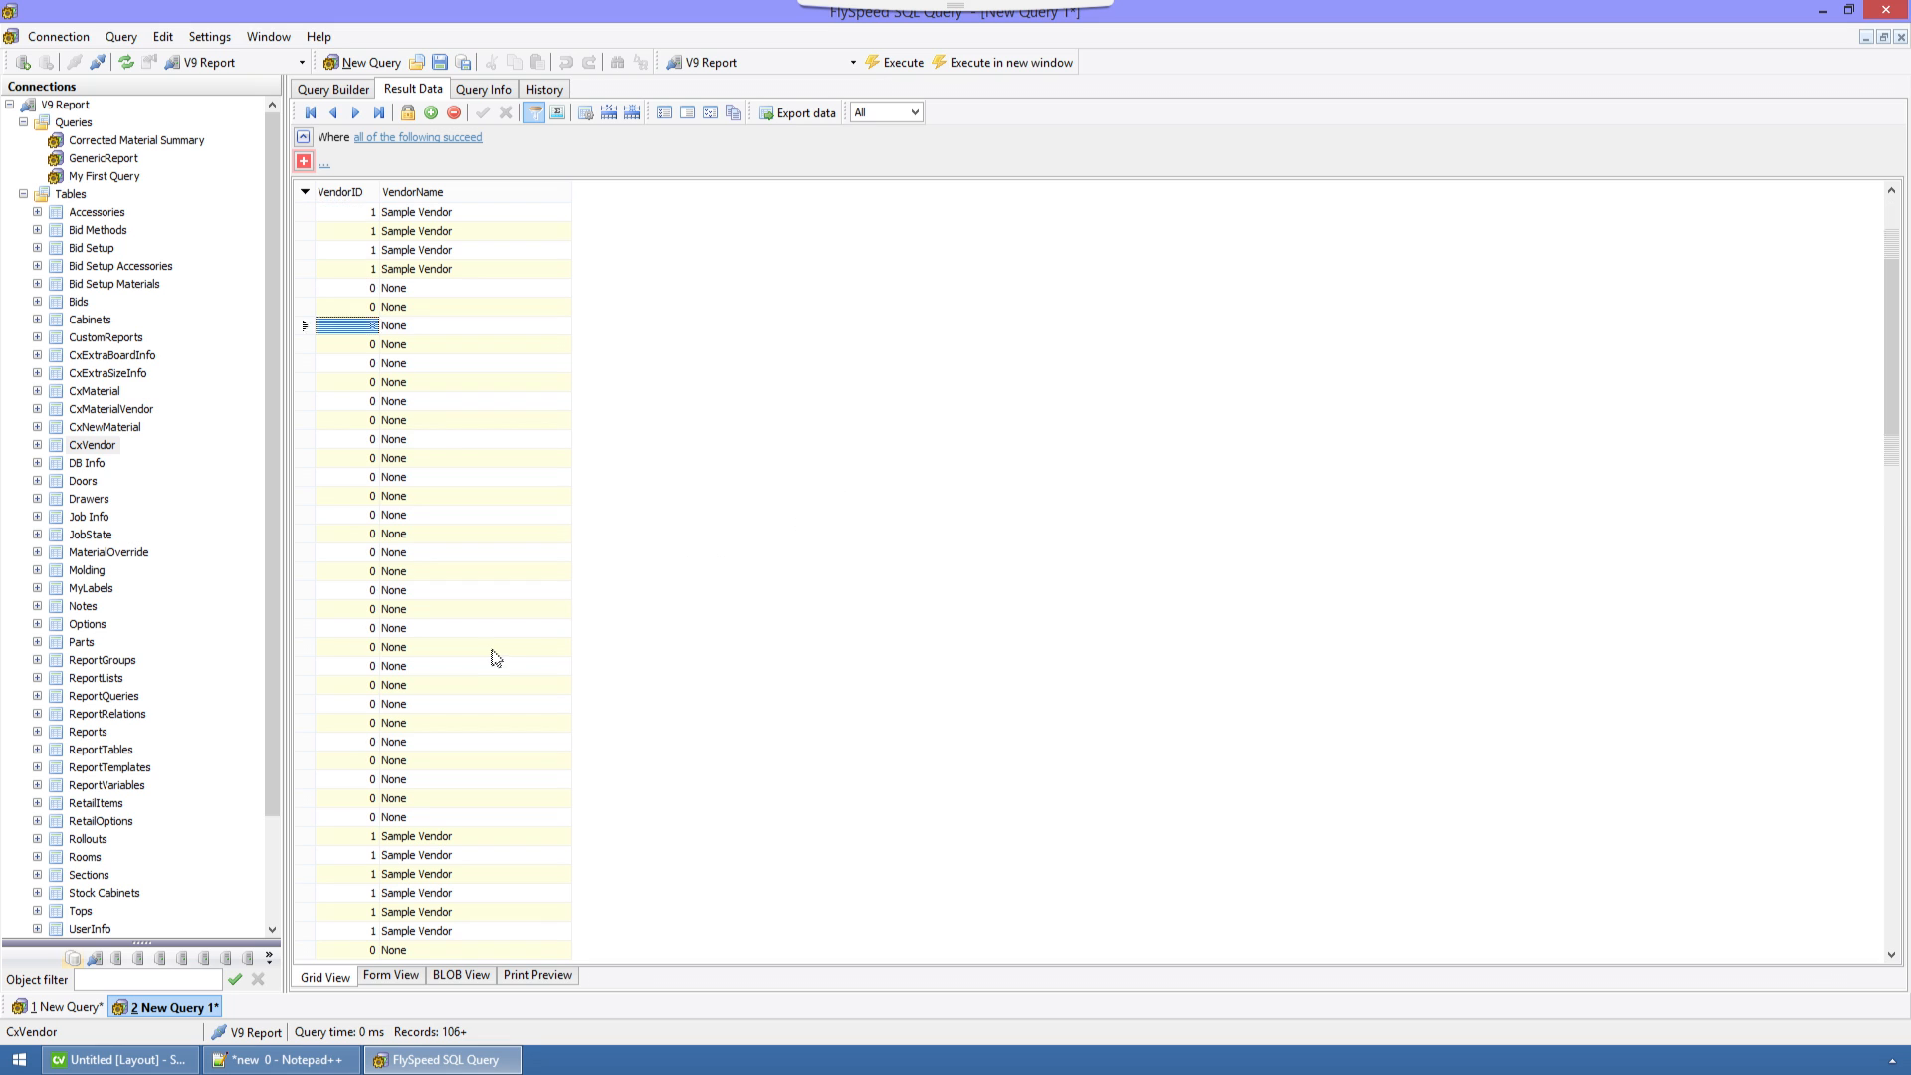
Examine the VendorID and VendorName rows down to the end of the results and back for repeated vendors.
key(Down)
key(Down)
key(Down)
key(Down)
key(Down)
key(Down)
key(Down)
key(Down)
key(Down)
key(Down)
key(Down)
key(Down)
key(Down)
key(Down)
key(Down)
key(Down)
key(Down)
key(Down)
key(Down)
key(Down)
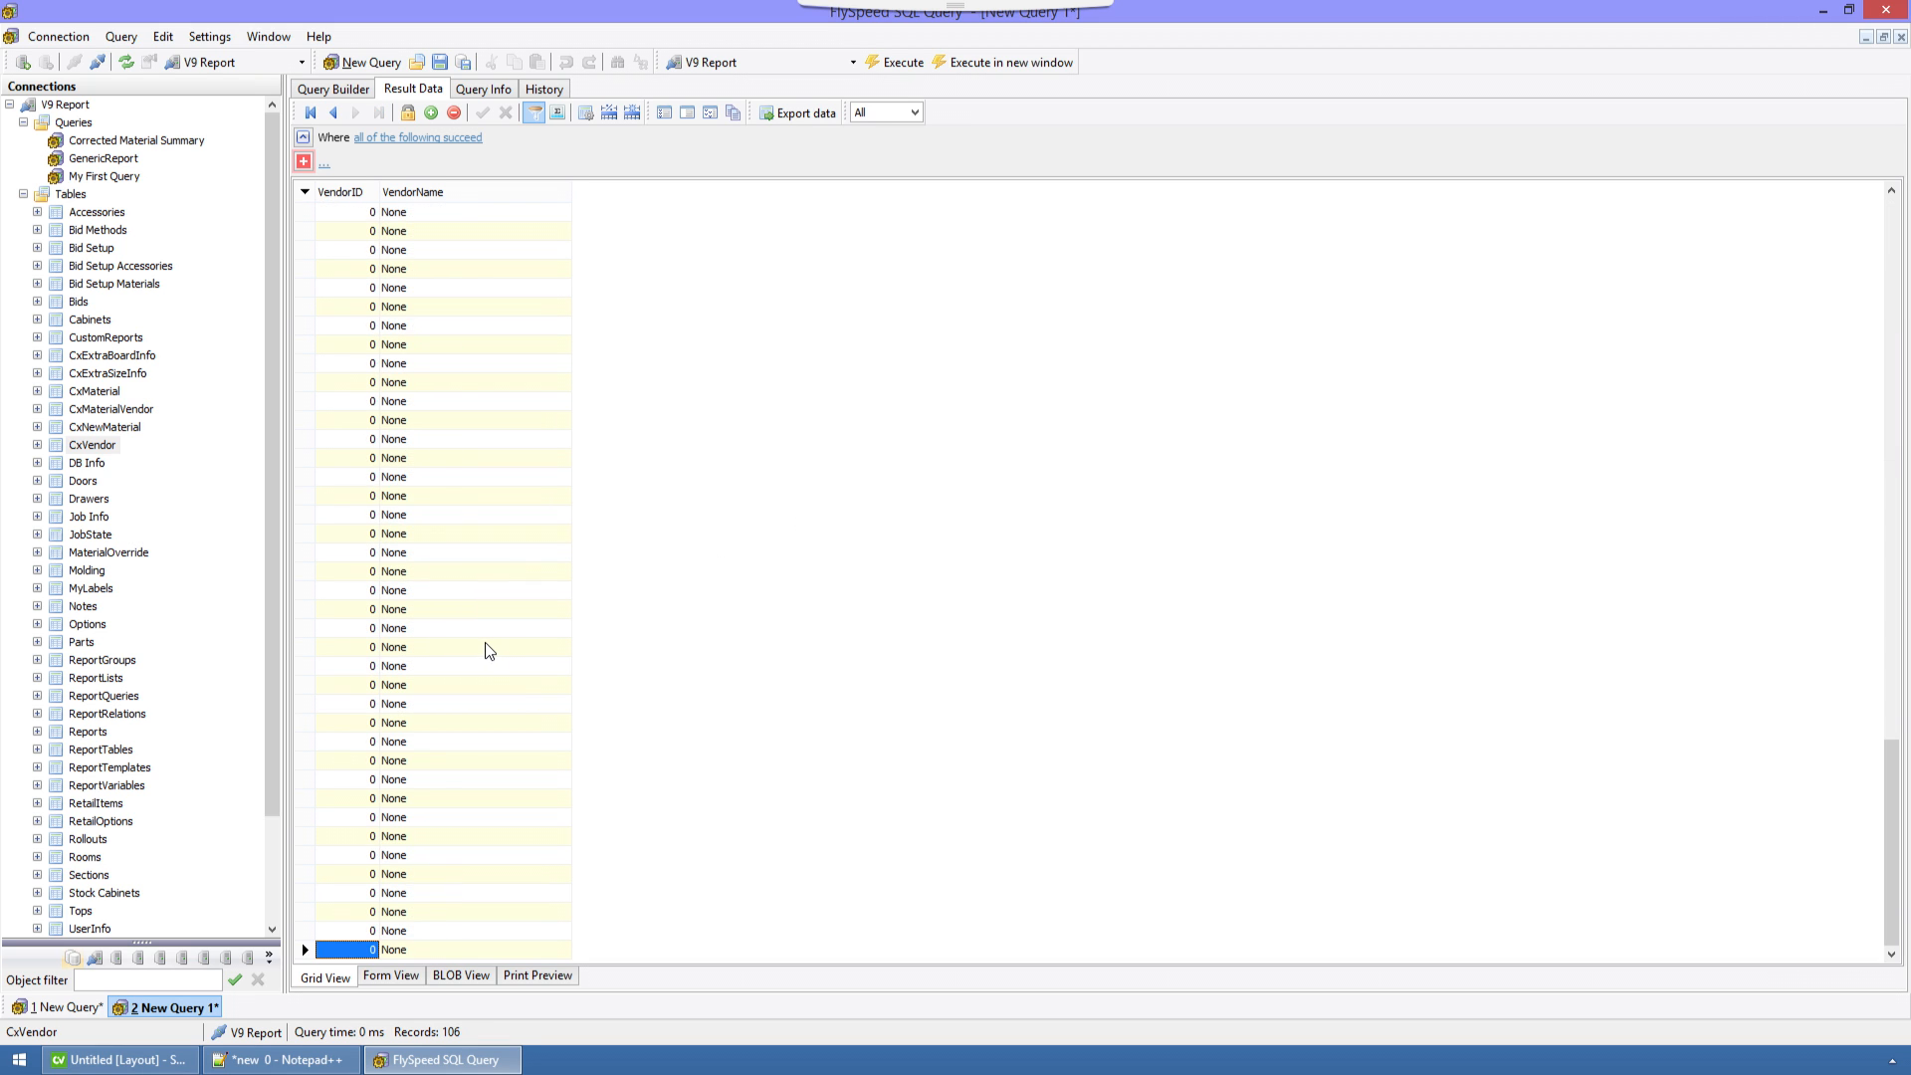
key(Up)
key(Up)
key(Up)
key(Up)
key(Up)
key(Up)
key(Up)
key(Up)
key(Up)
key(Up)
key(Up)
key(Up)
key(Up)
key(Up)
key(Up)
key(Up)
key(Up)
key(Up)
key(Up)
key(Up)
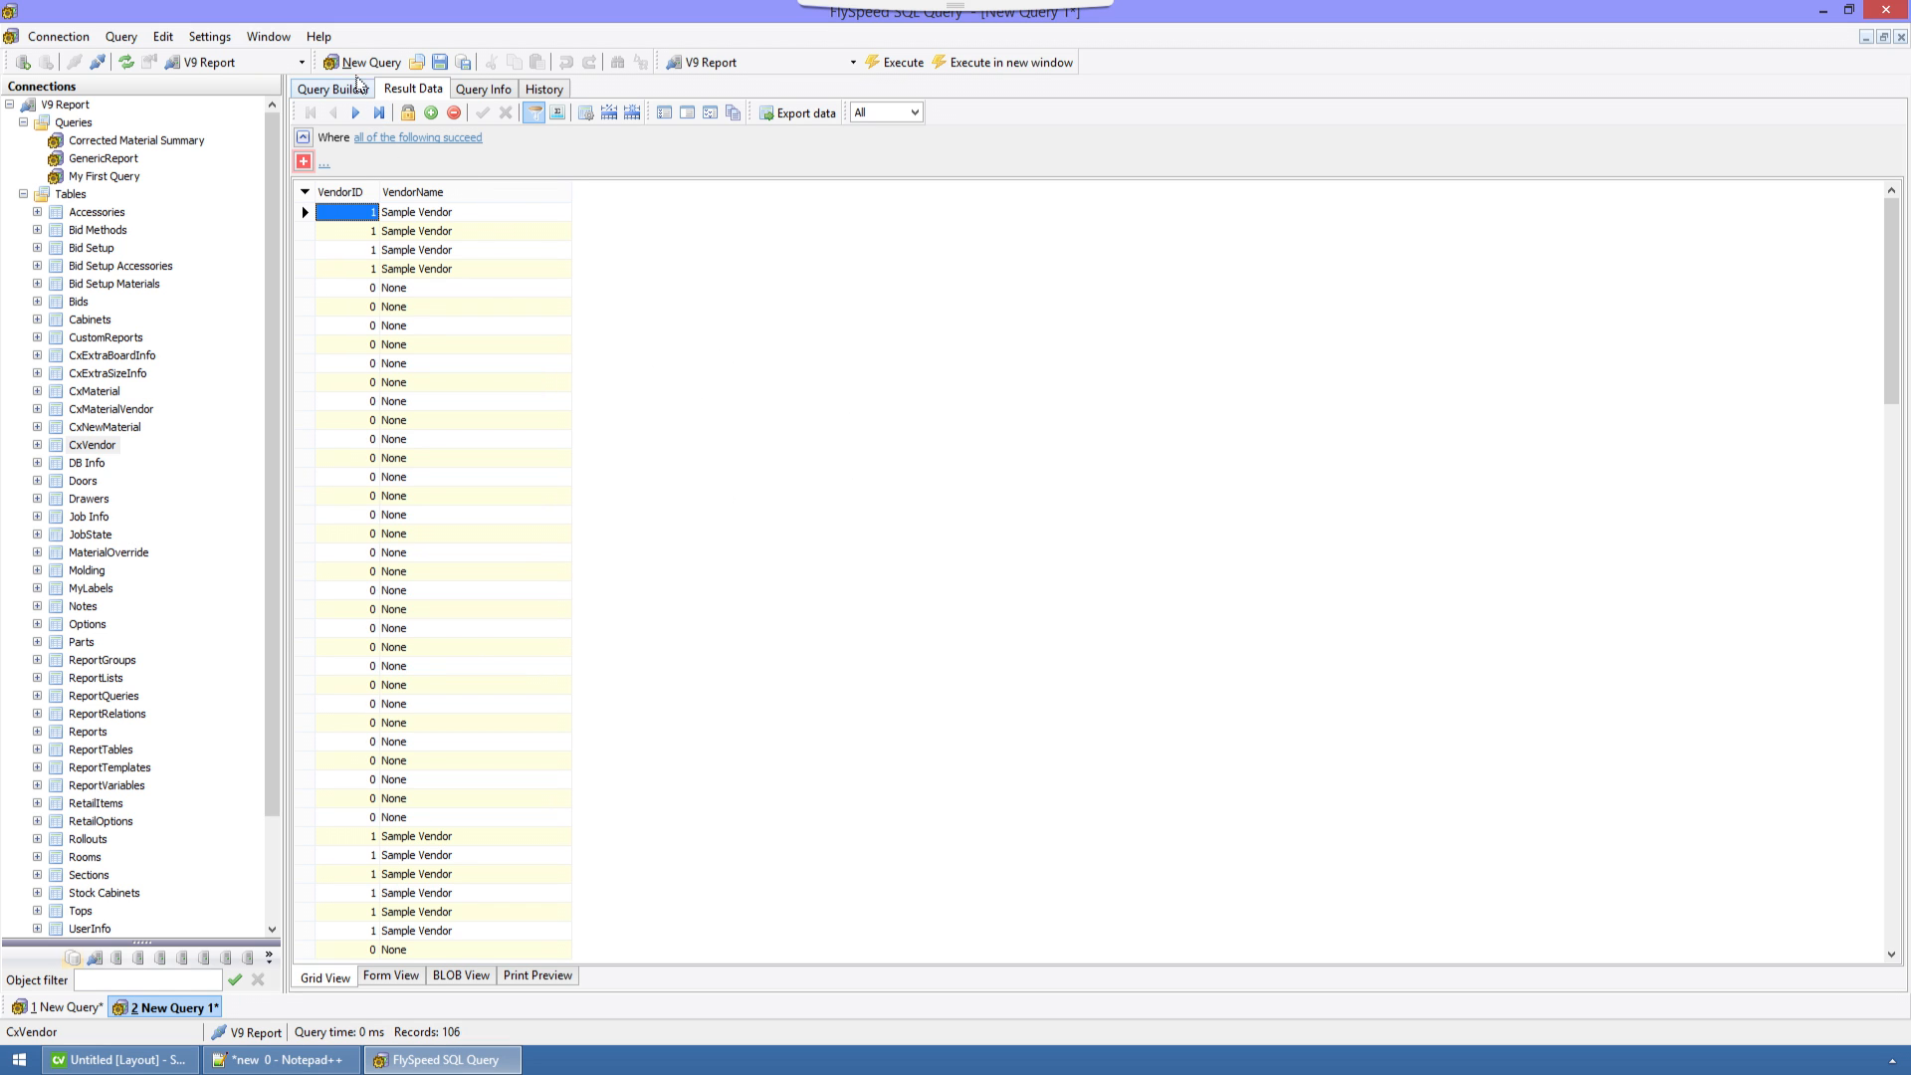
Return to the query design, add DISTINCT after Select in the SQL and run the query.
click(331, 90)
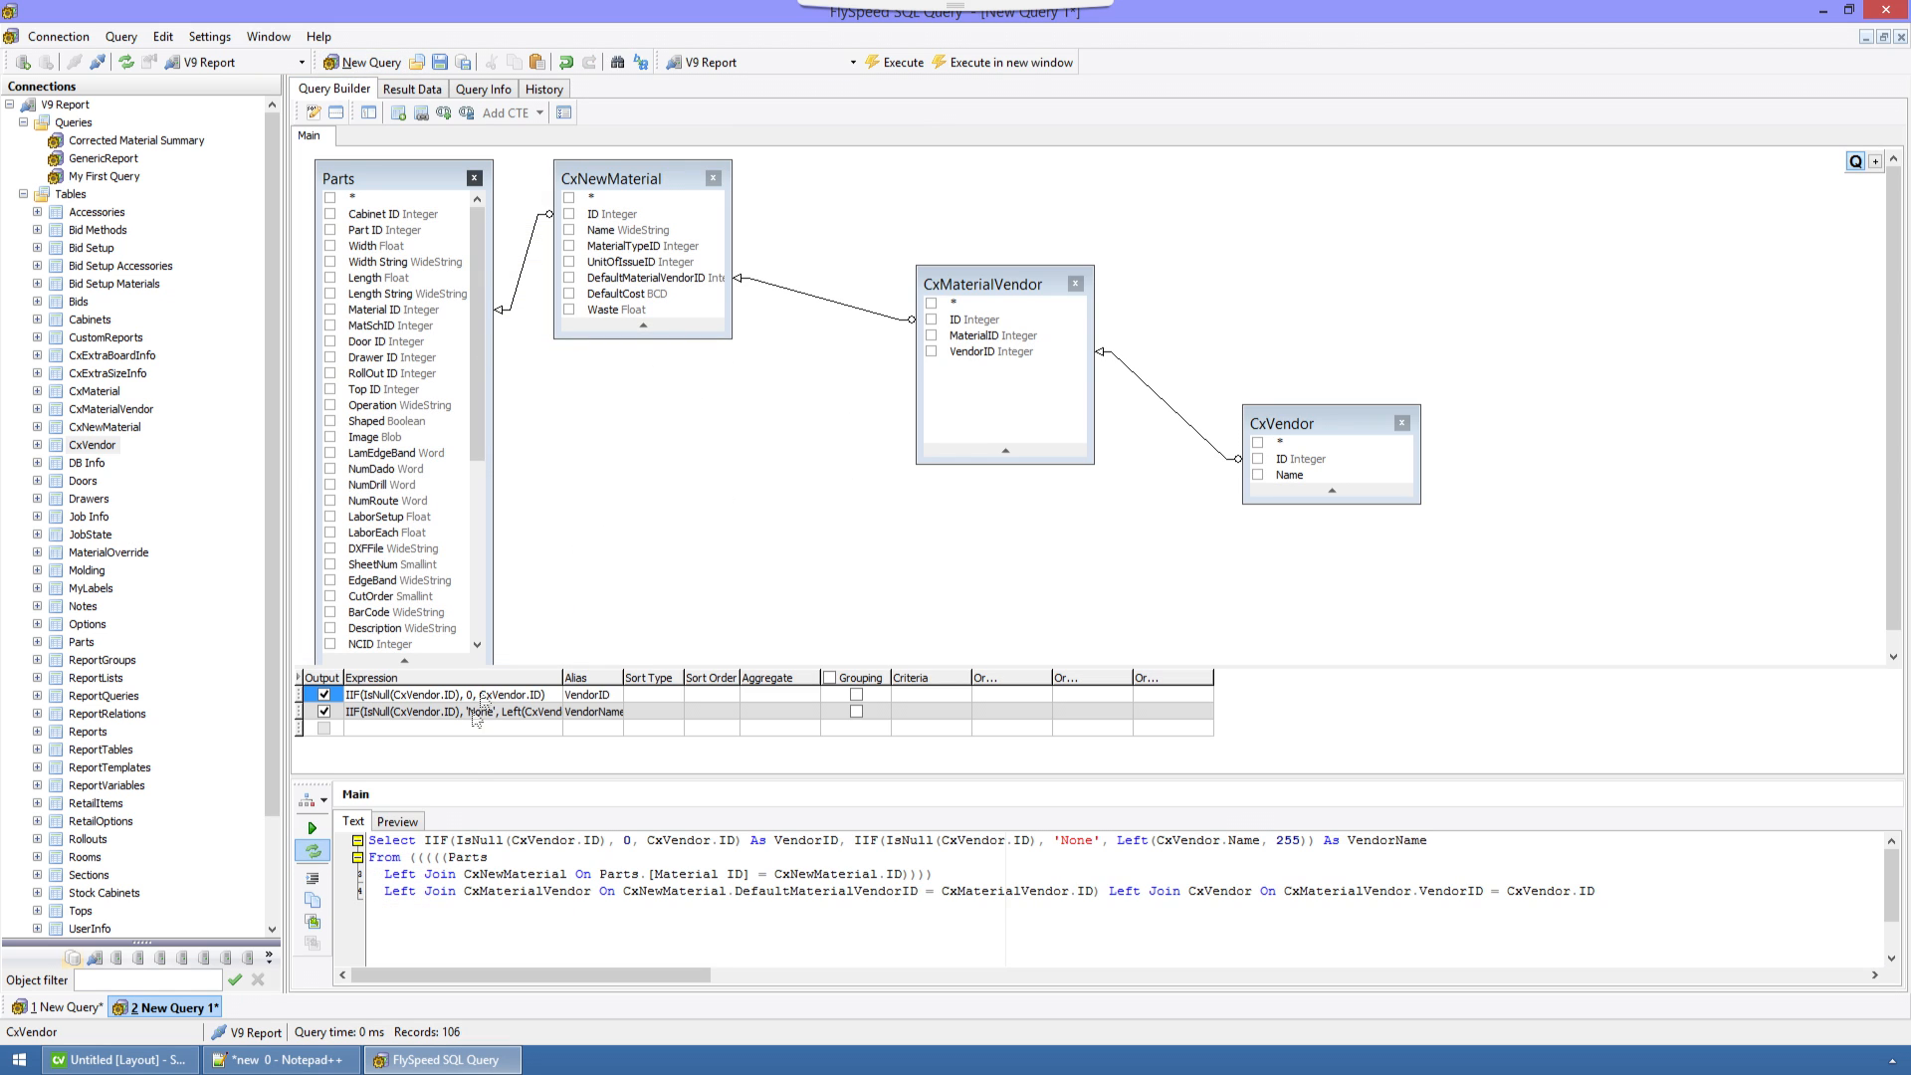
click(410, 842)
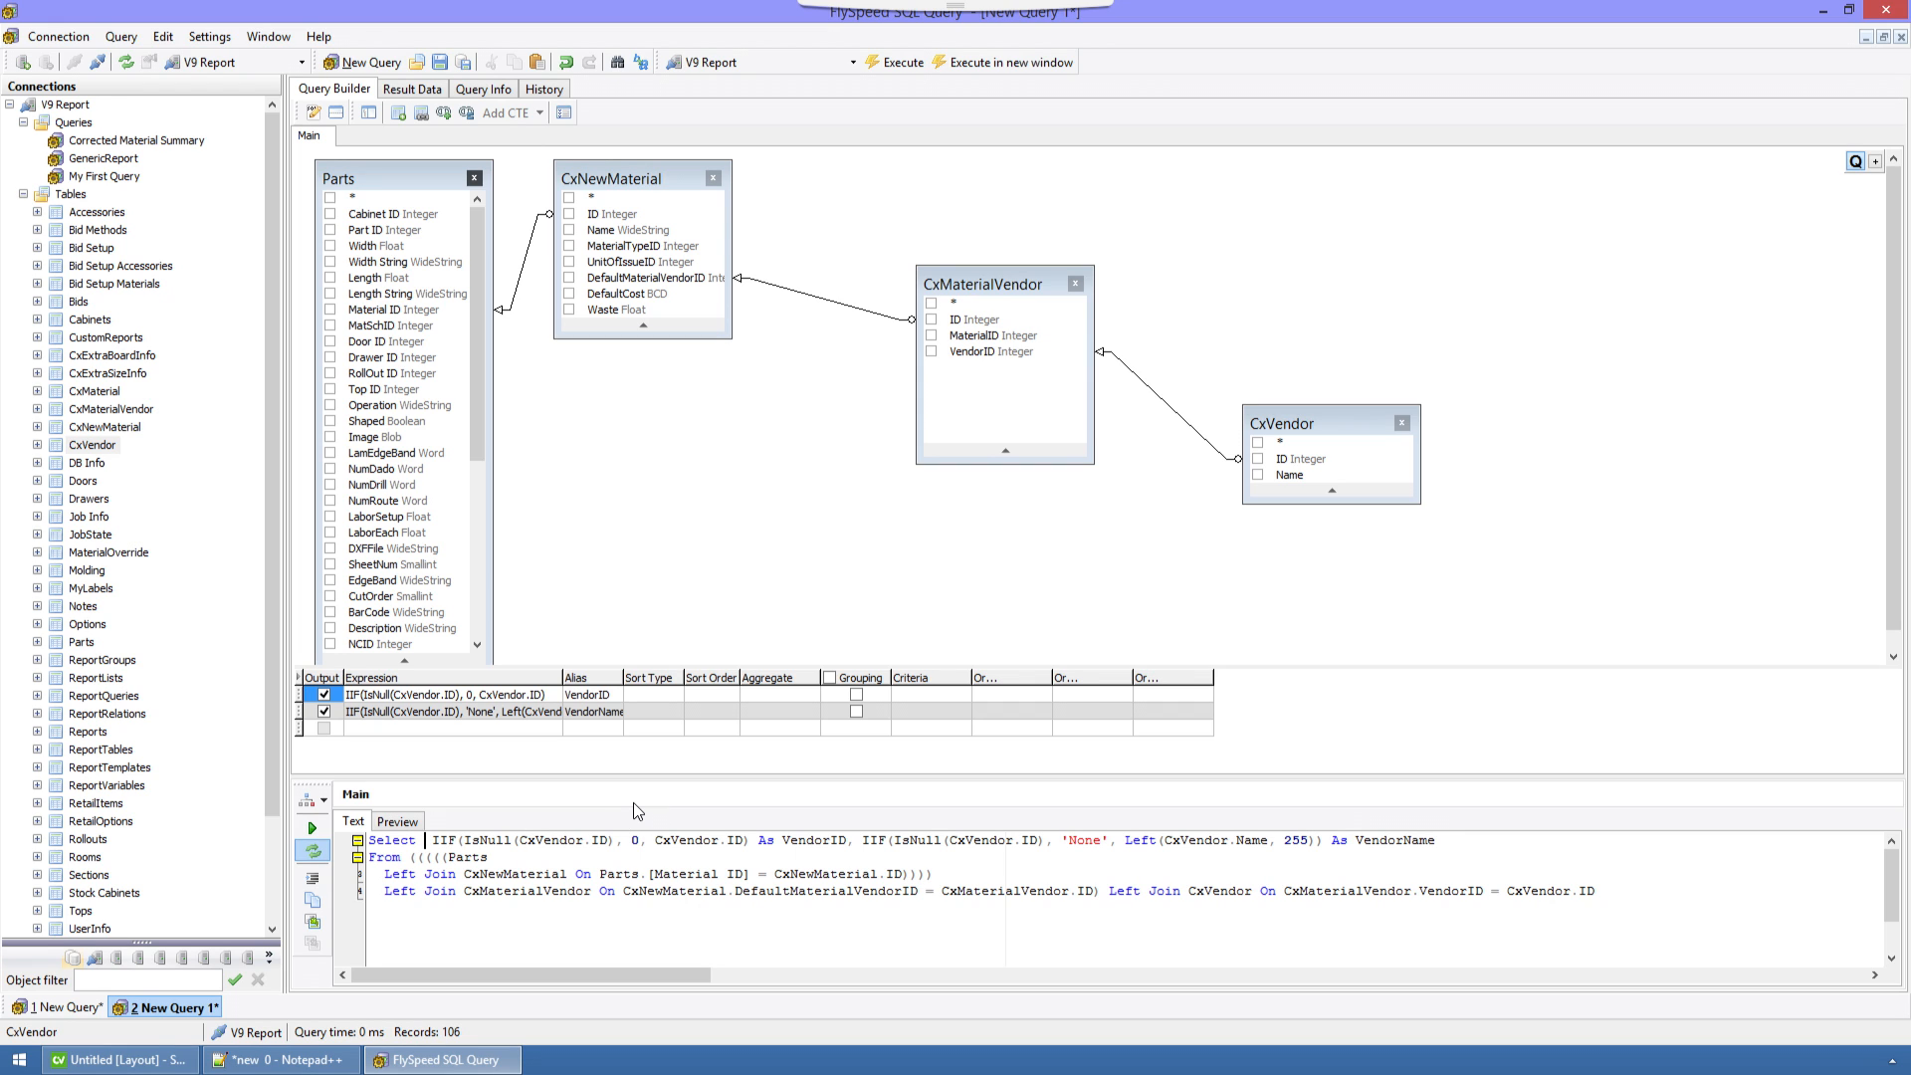
text(DISTINCT)
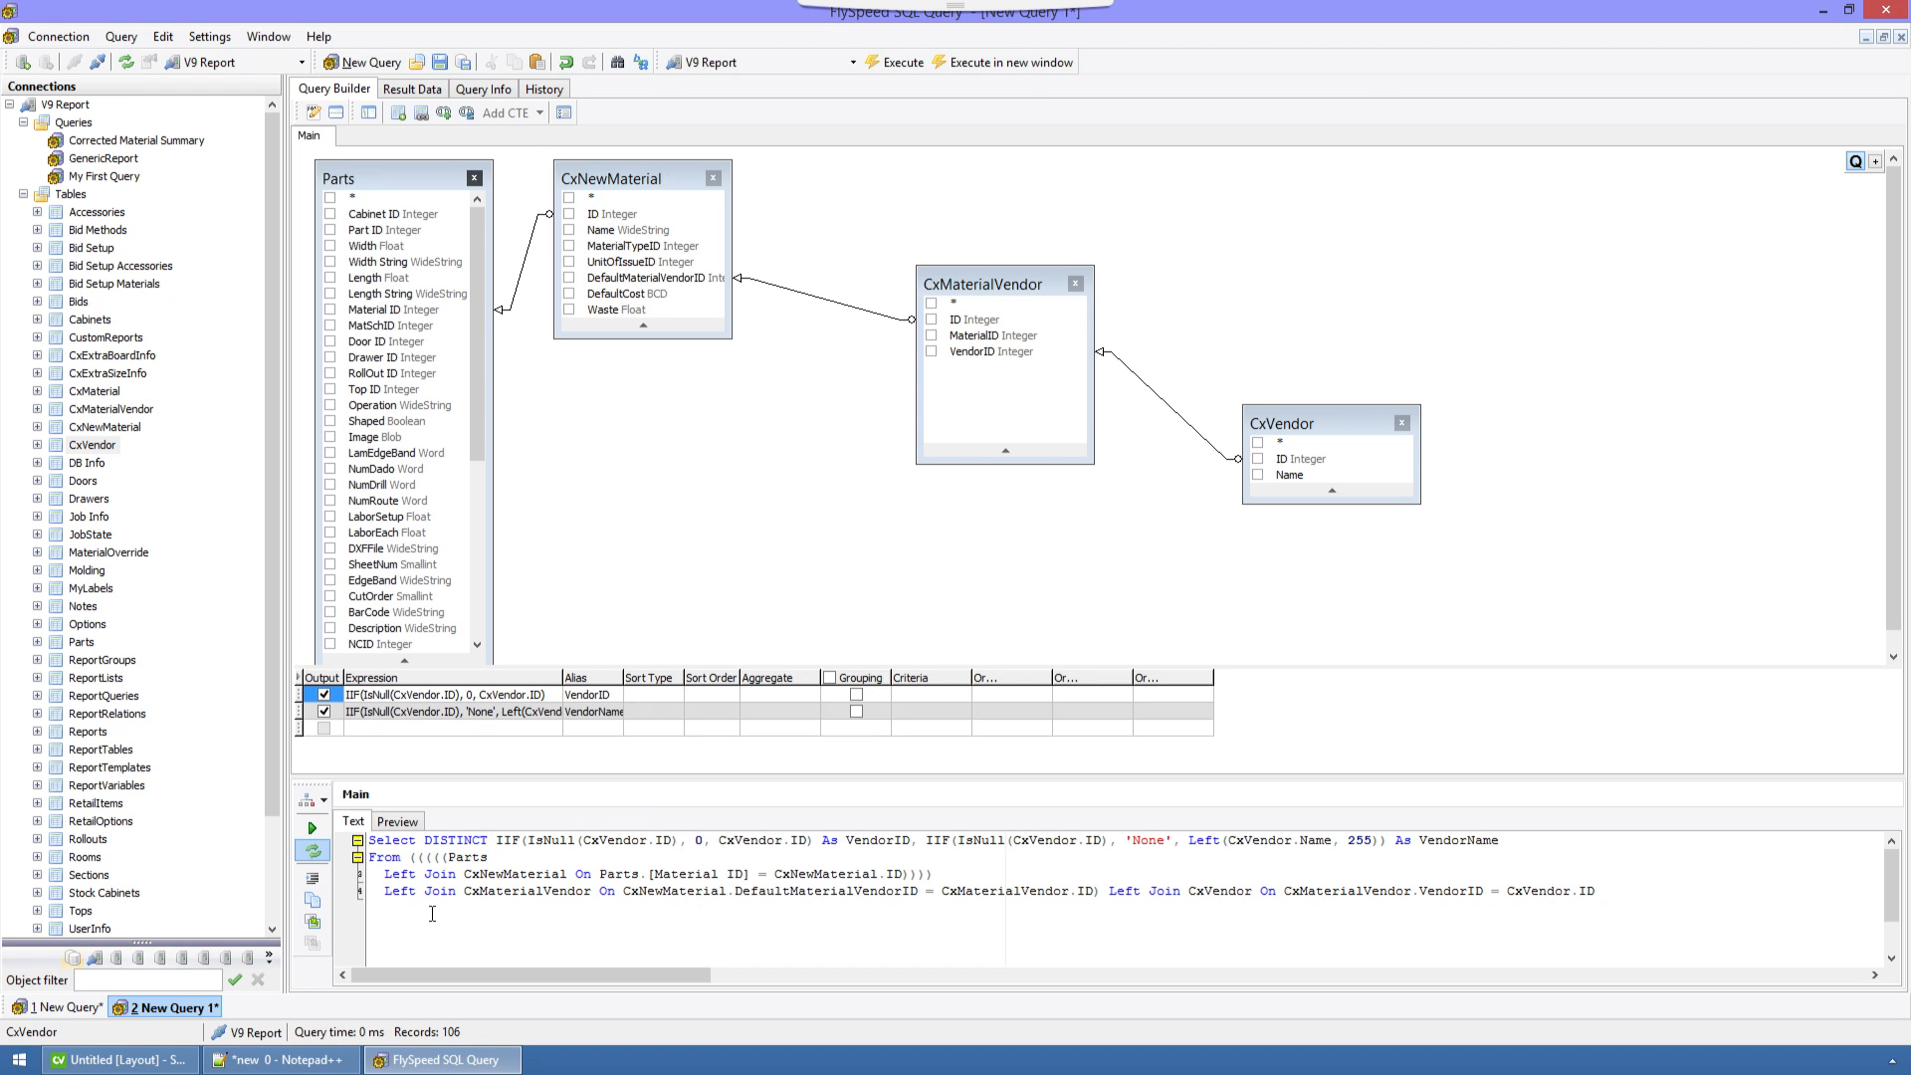
click(895, 63)
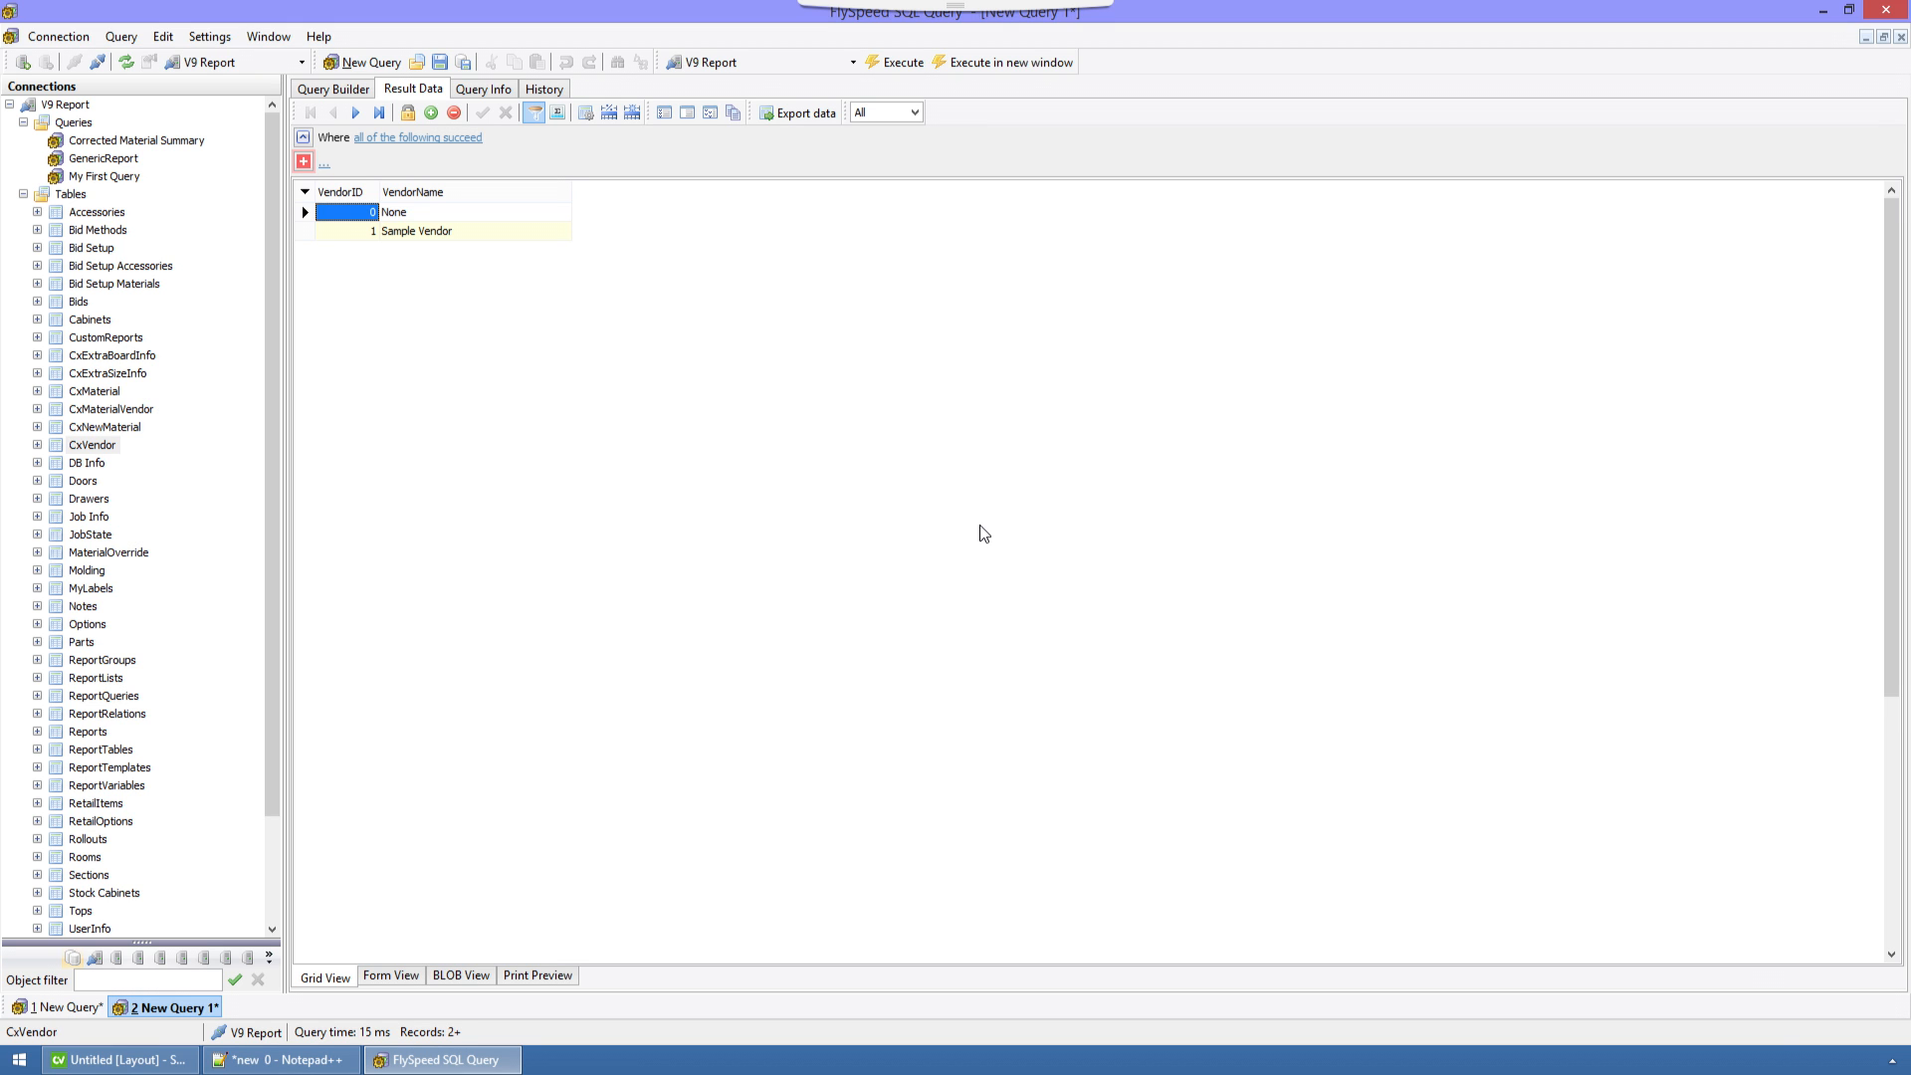
Back in the design, join the From clause and its joins into one line, separated from the Select line by a blank line.
click(343, 90)
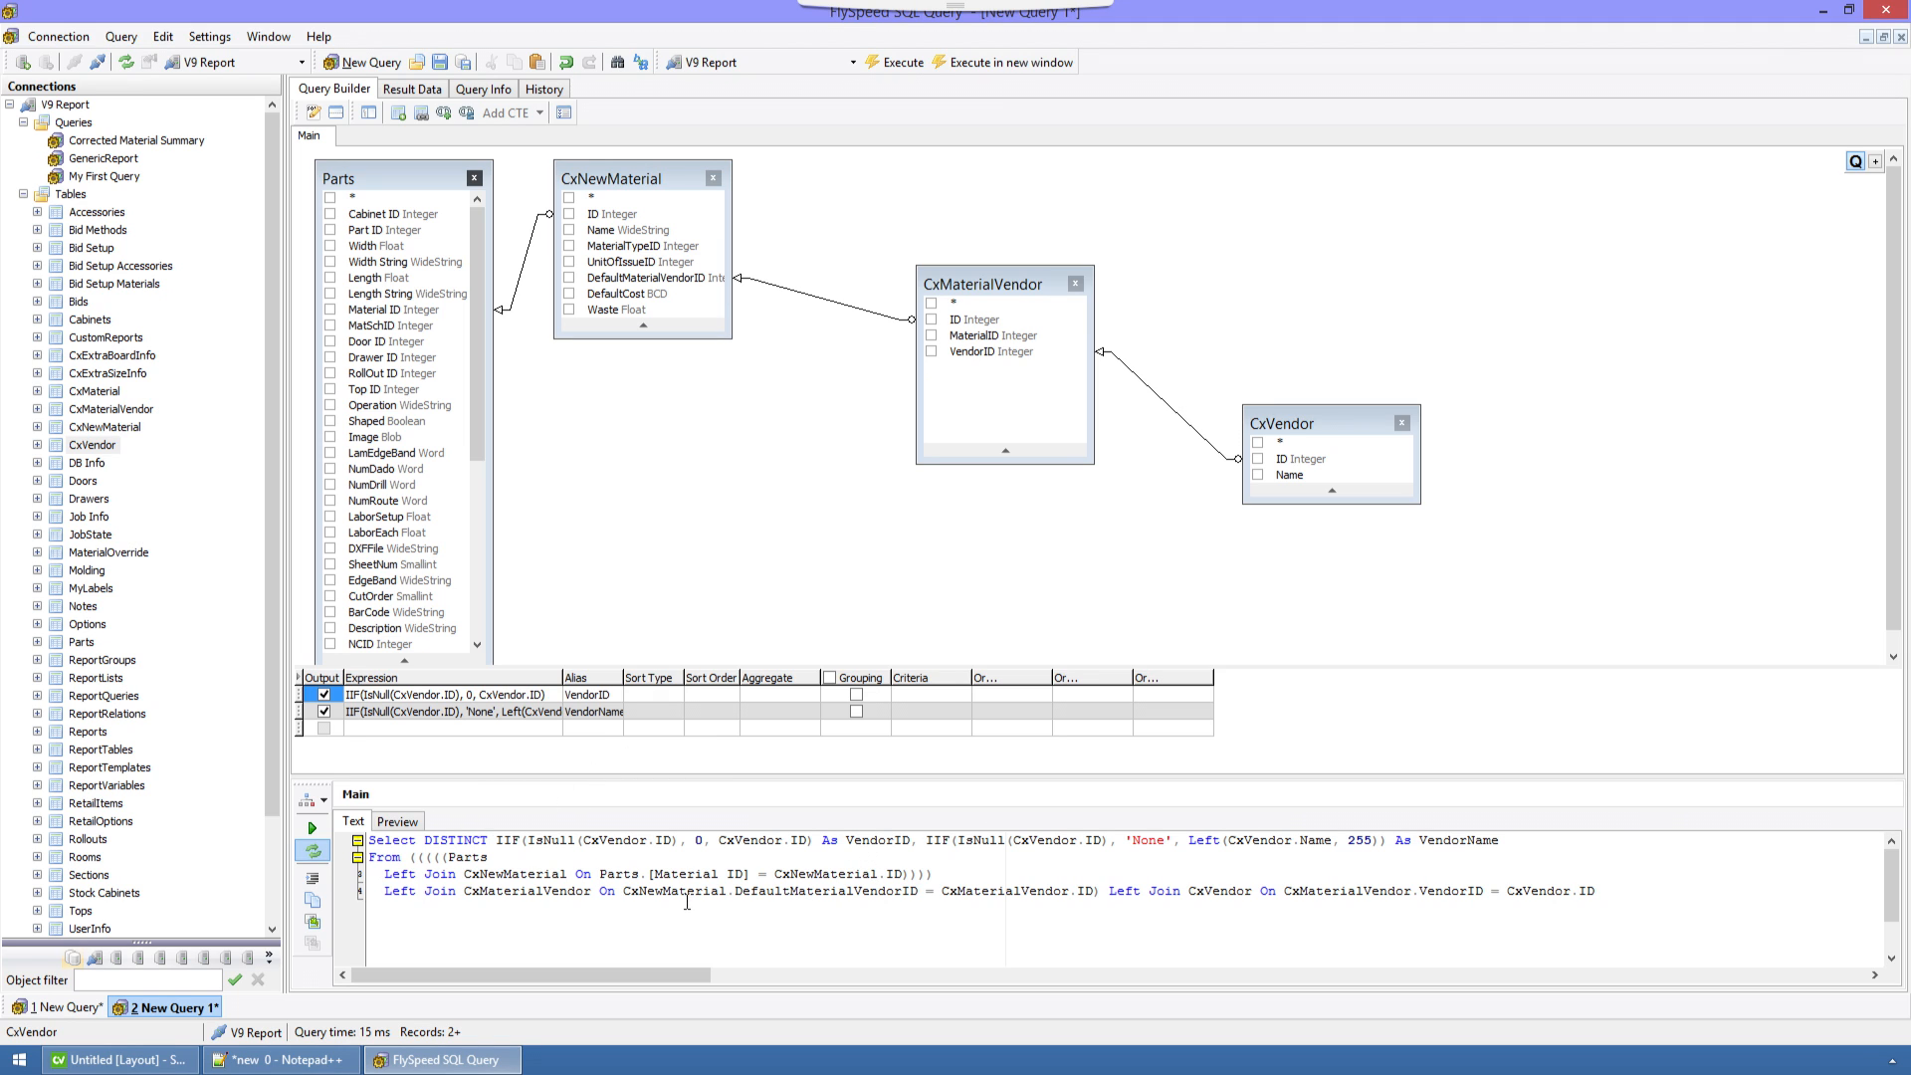
click(497, 876)
key(BackSpace)
key(BackSpace)
key(BackSpace)
key(Down)
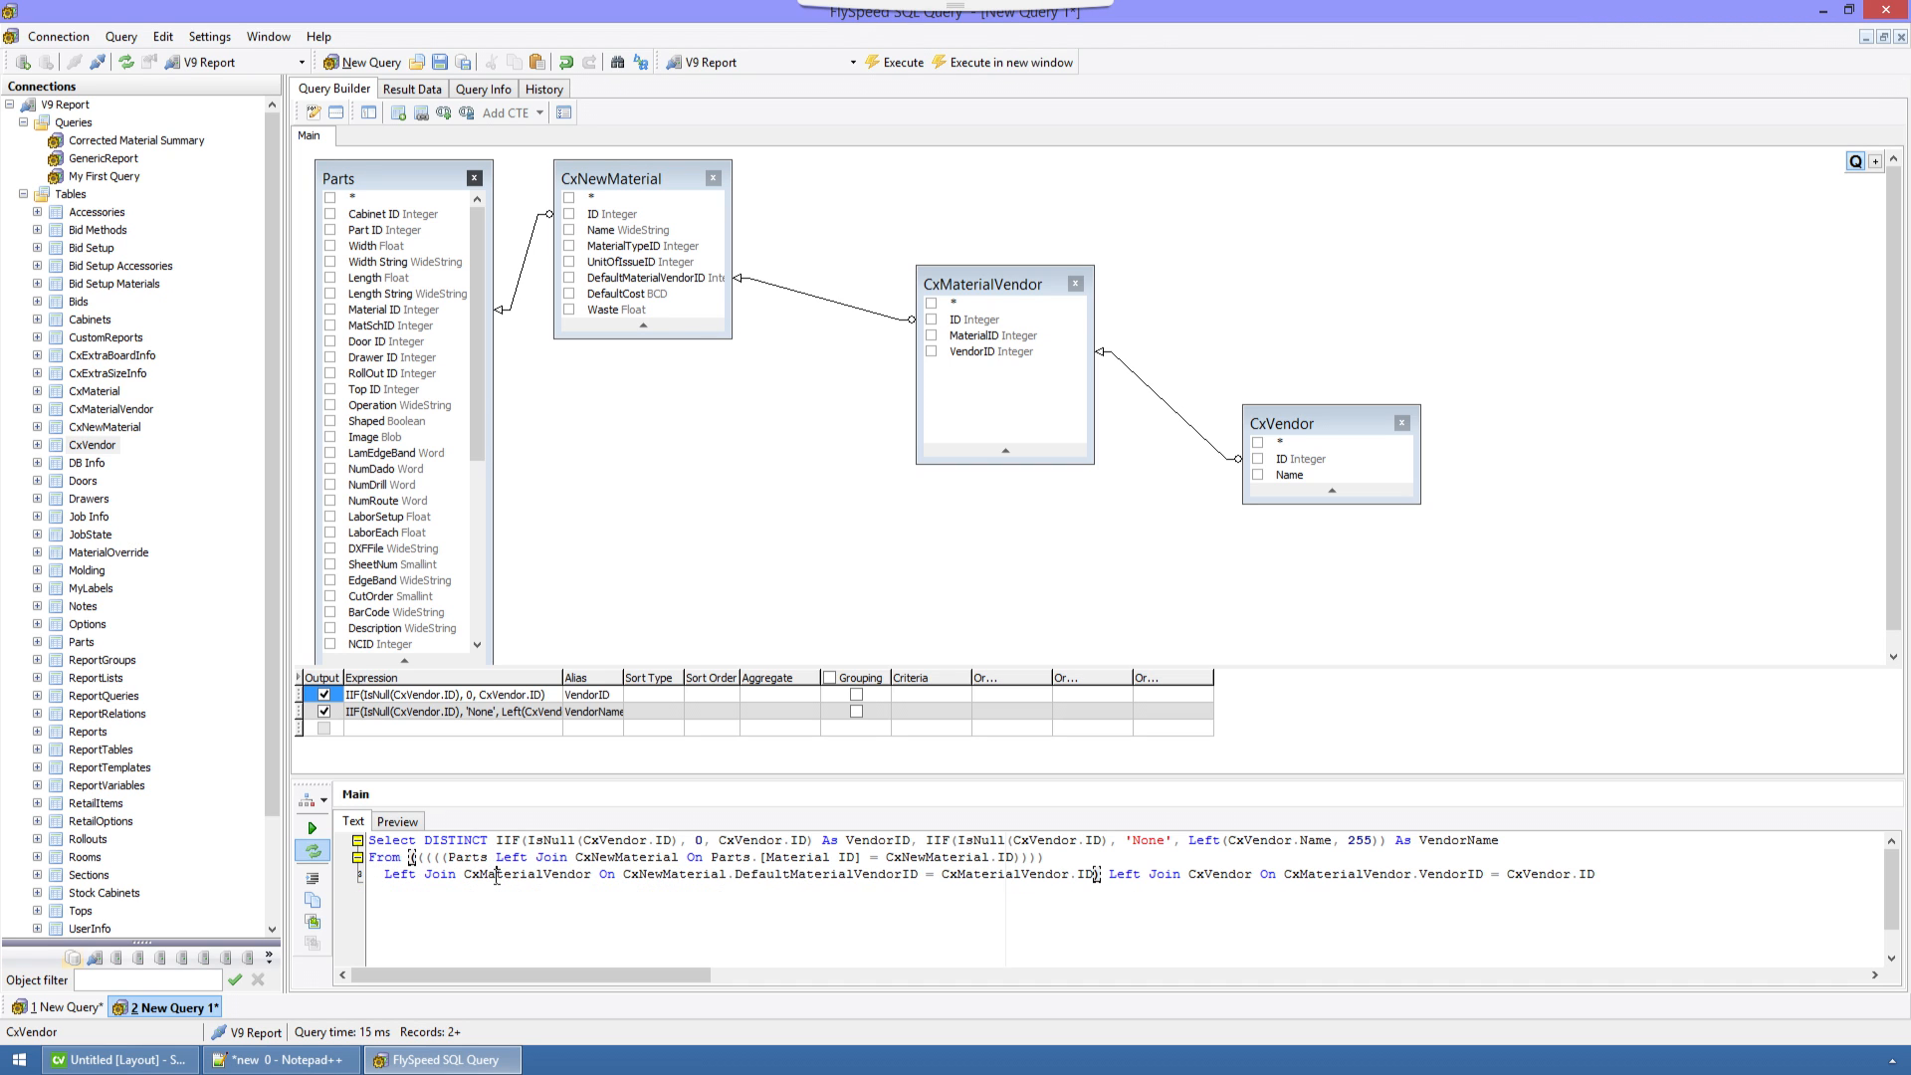
key(BackSpace)
key(BackSpace)
key(BackSpace)
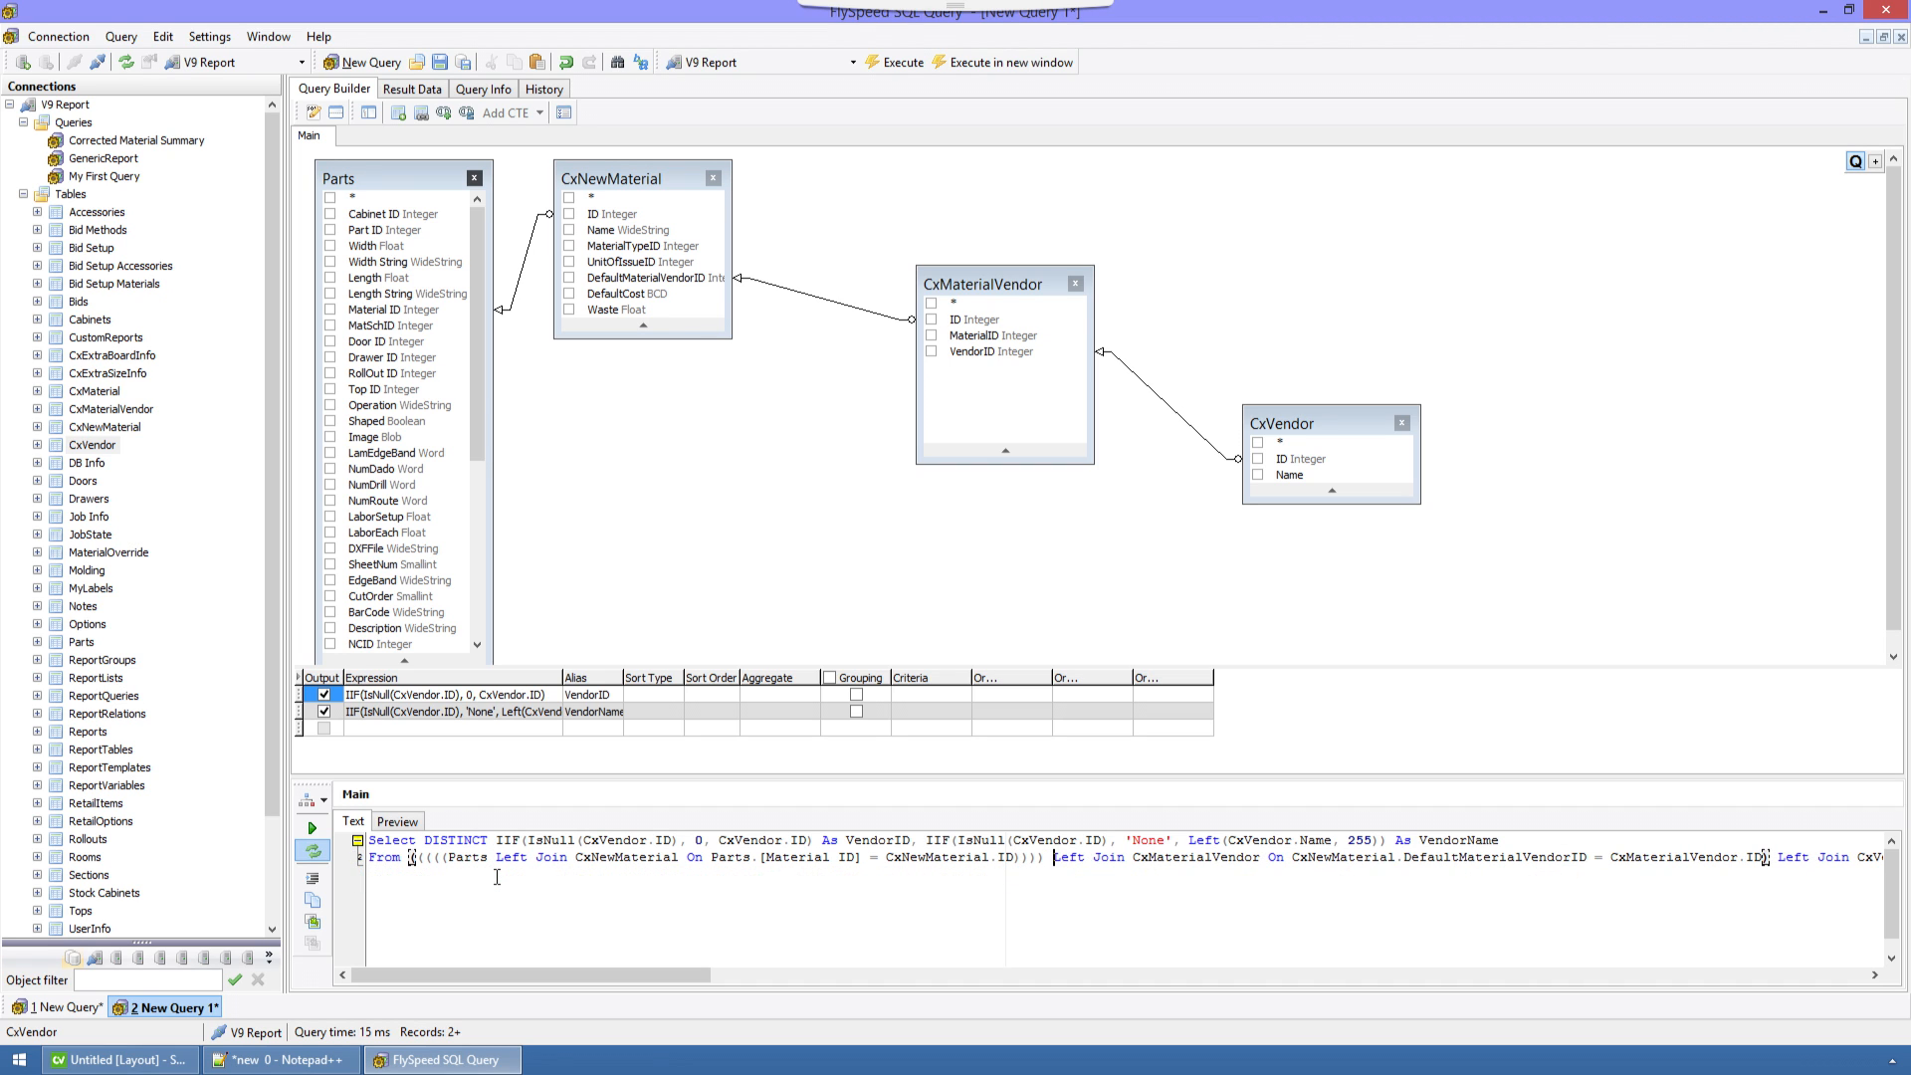
key(Home)
key(Return)
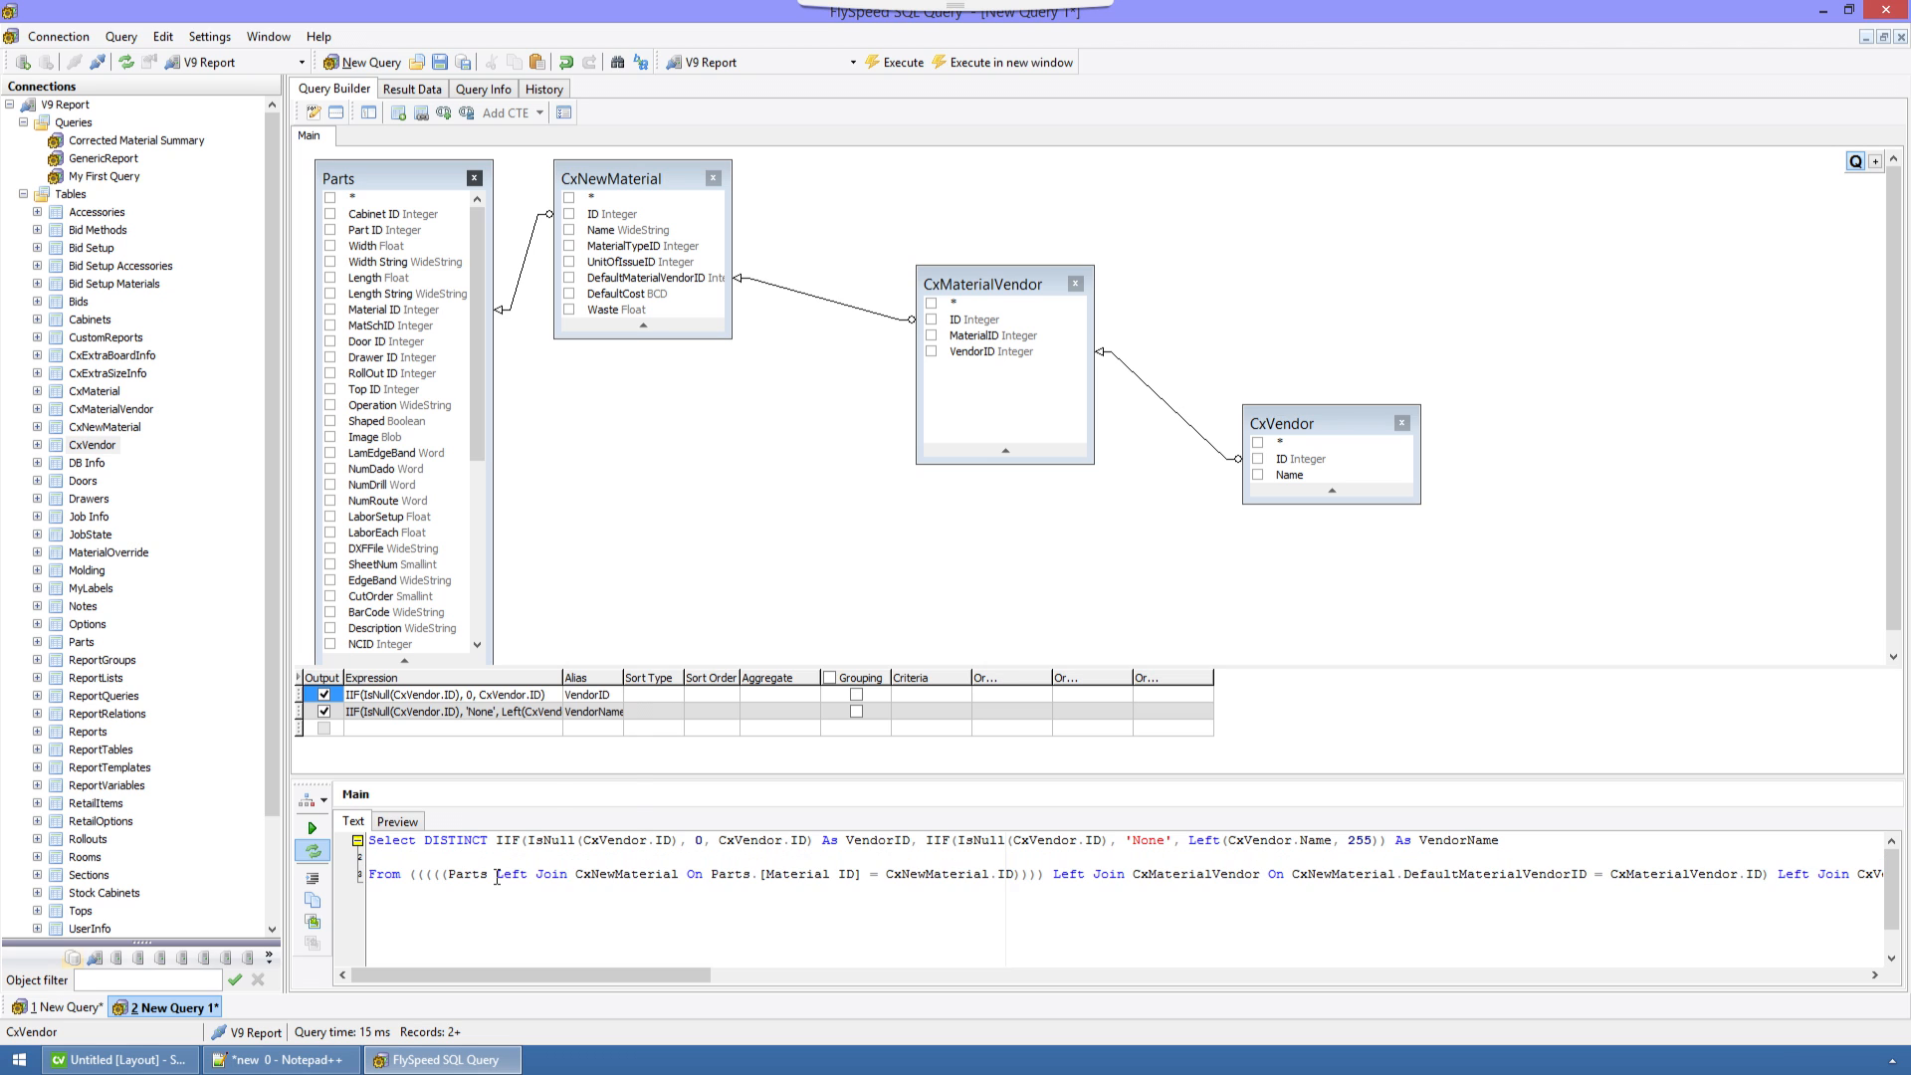
Copy the entire vendor query SQL and switch to Cabinet Vision.
right_click(496, 877)
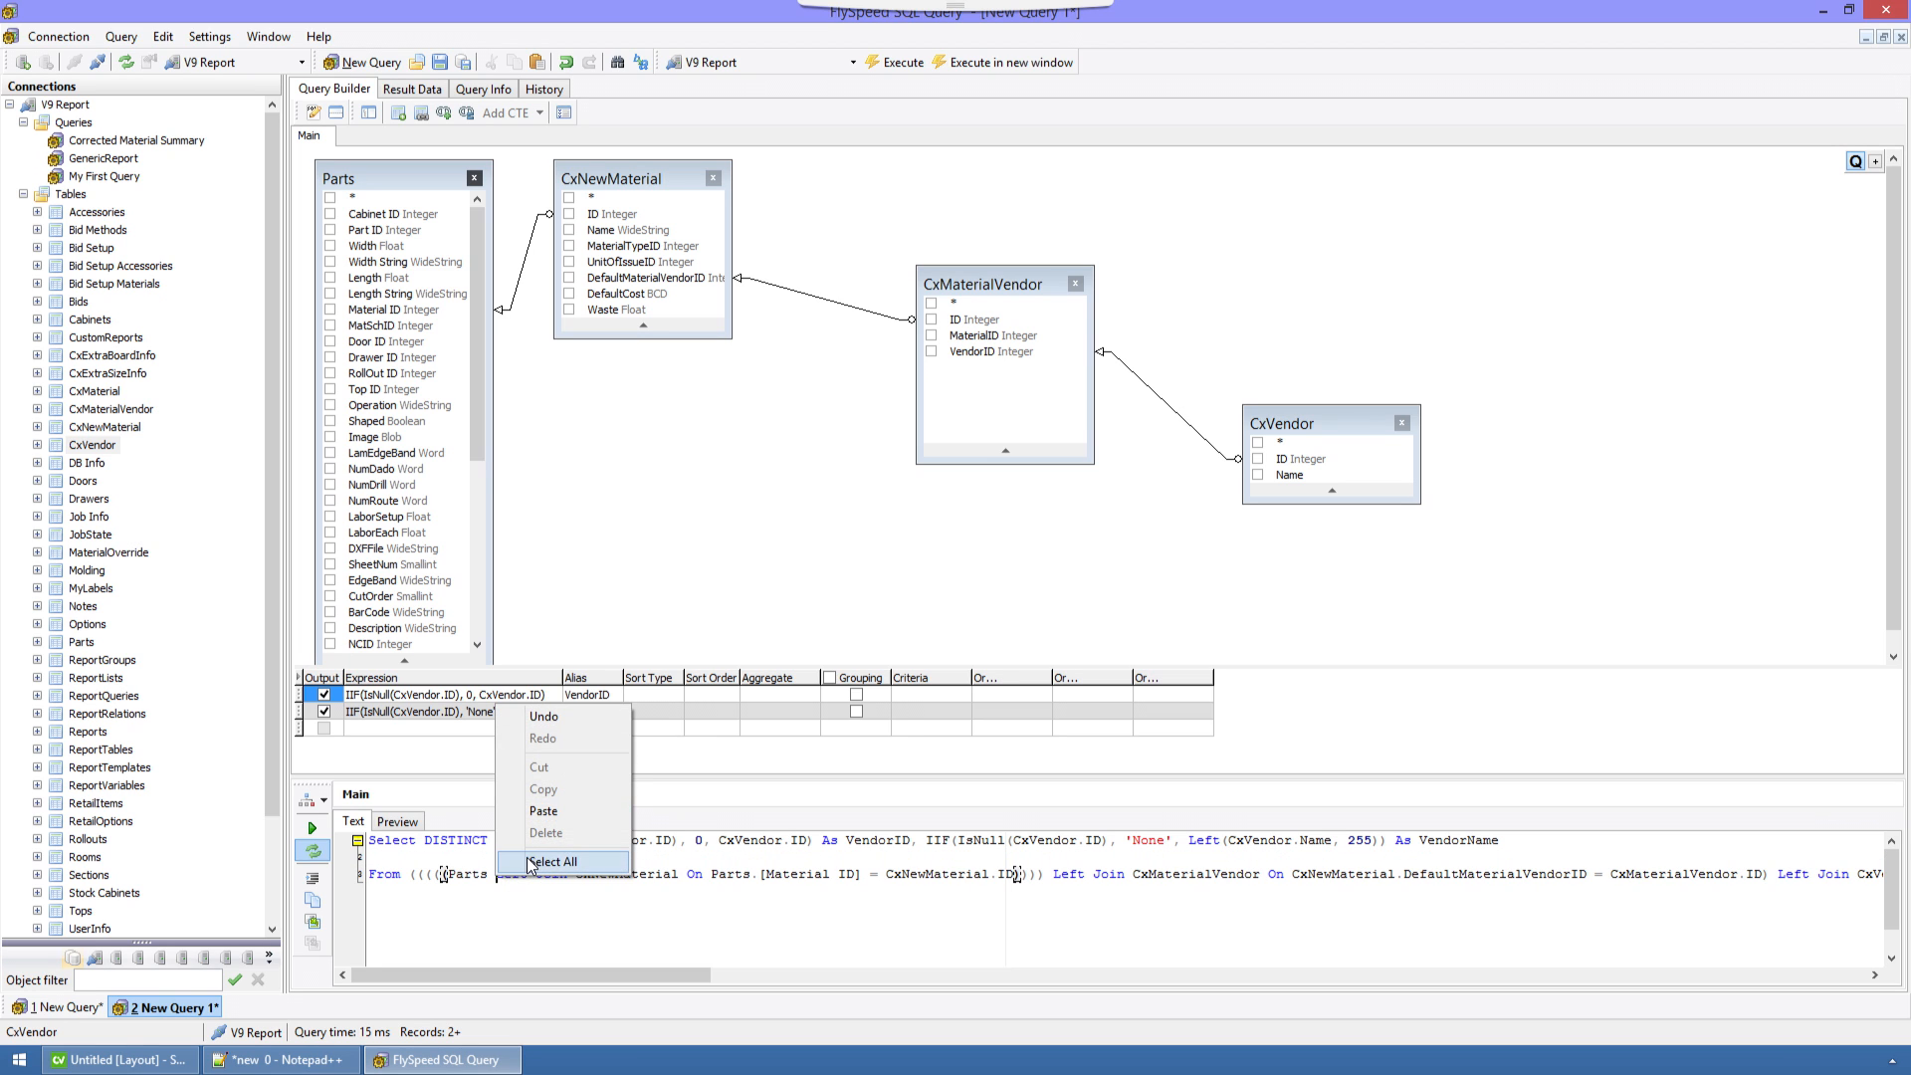
click(531, 863)
right_click(565, 851)
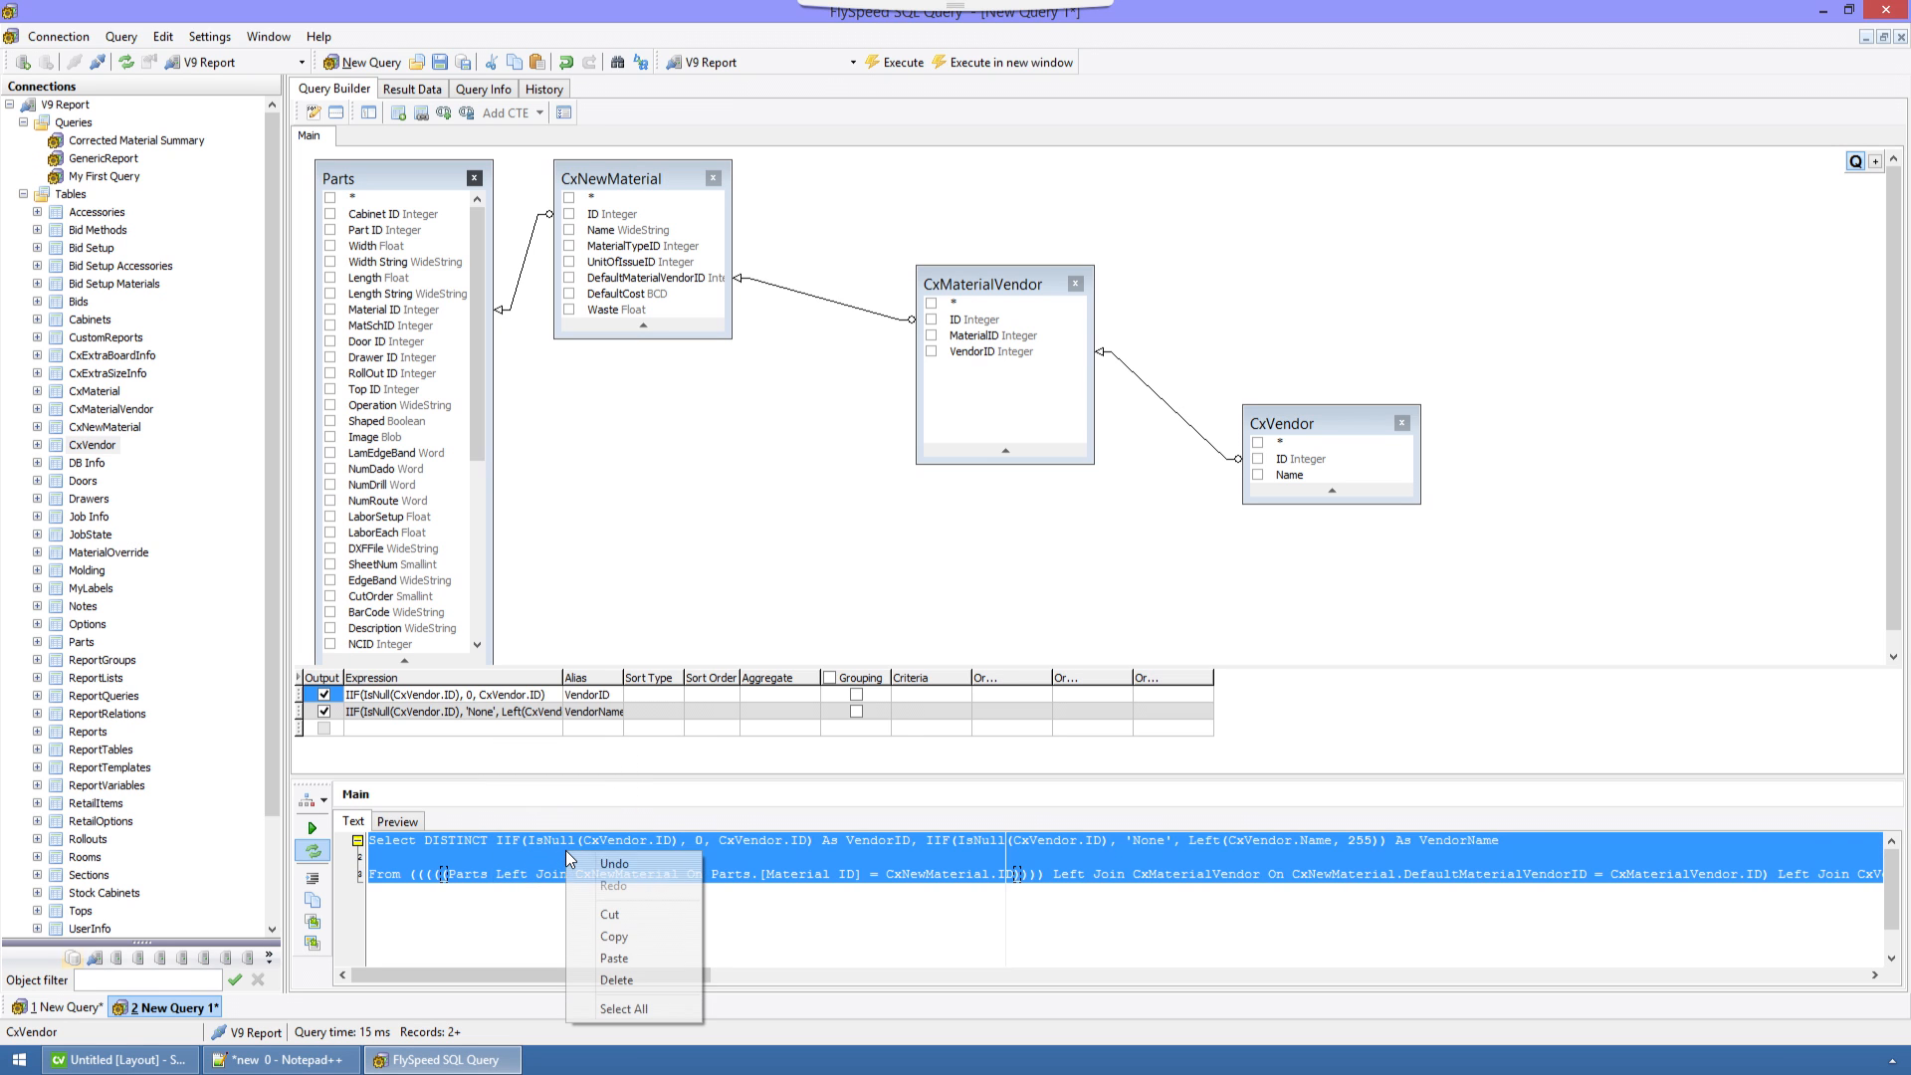
click(642, 936)
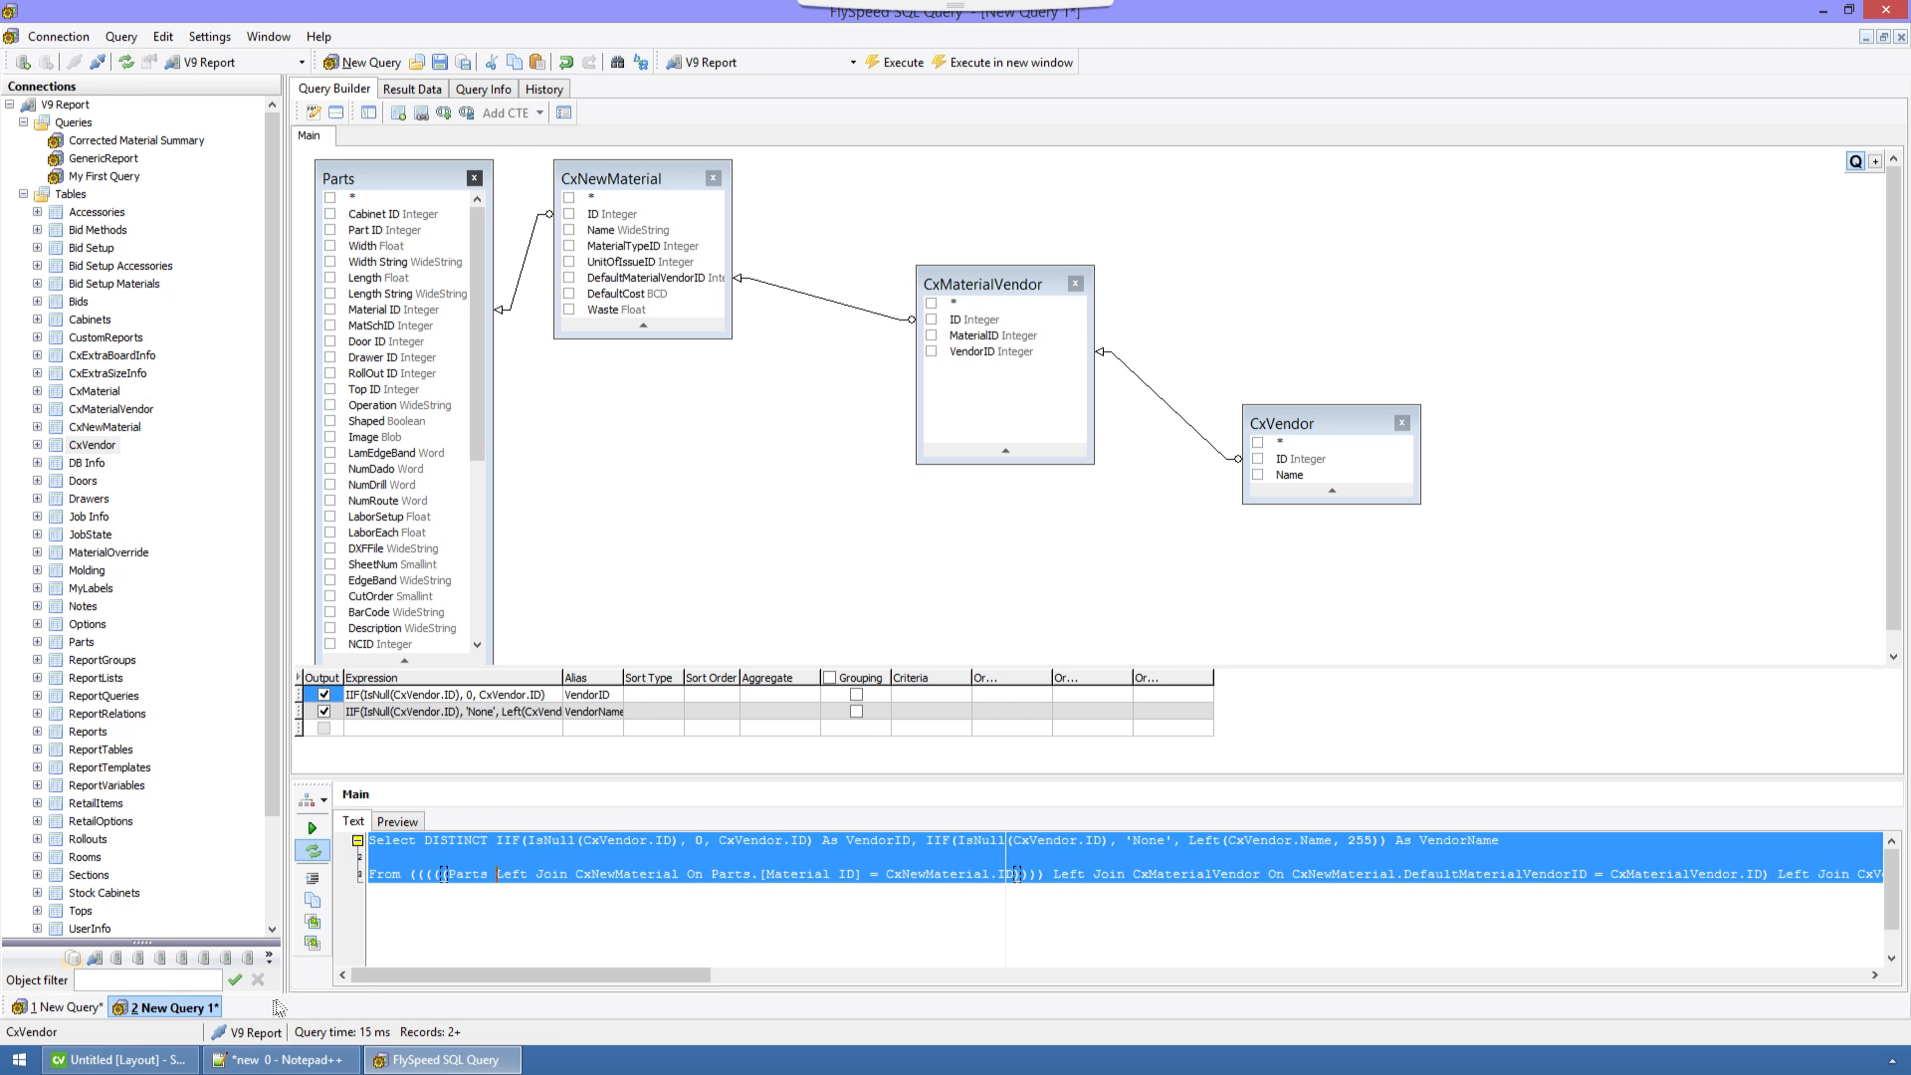
click(143, 1068)
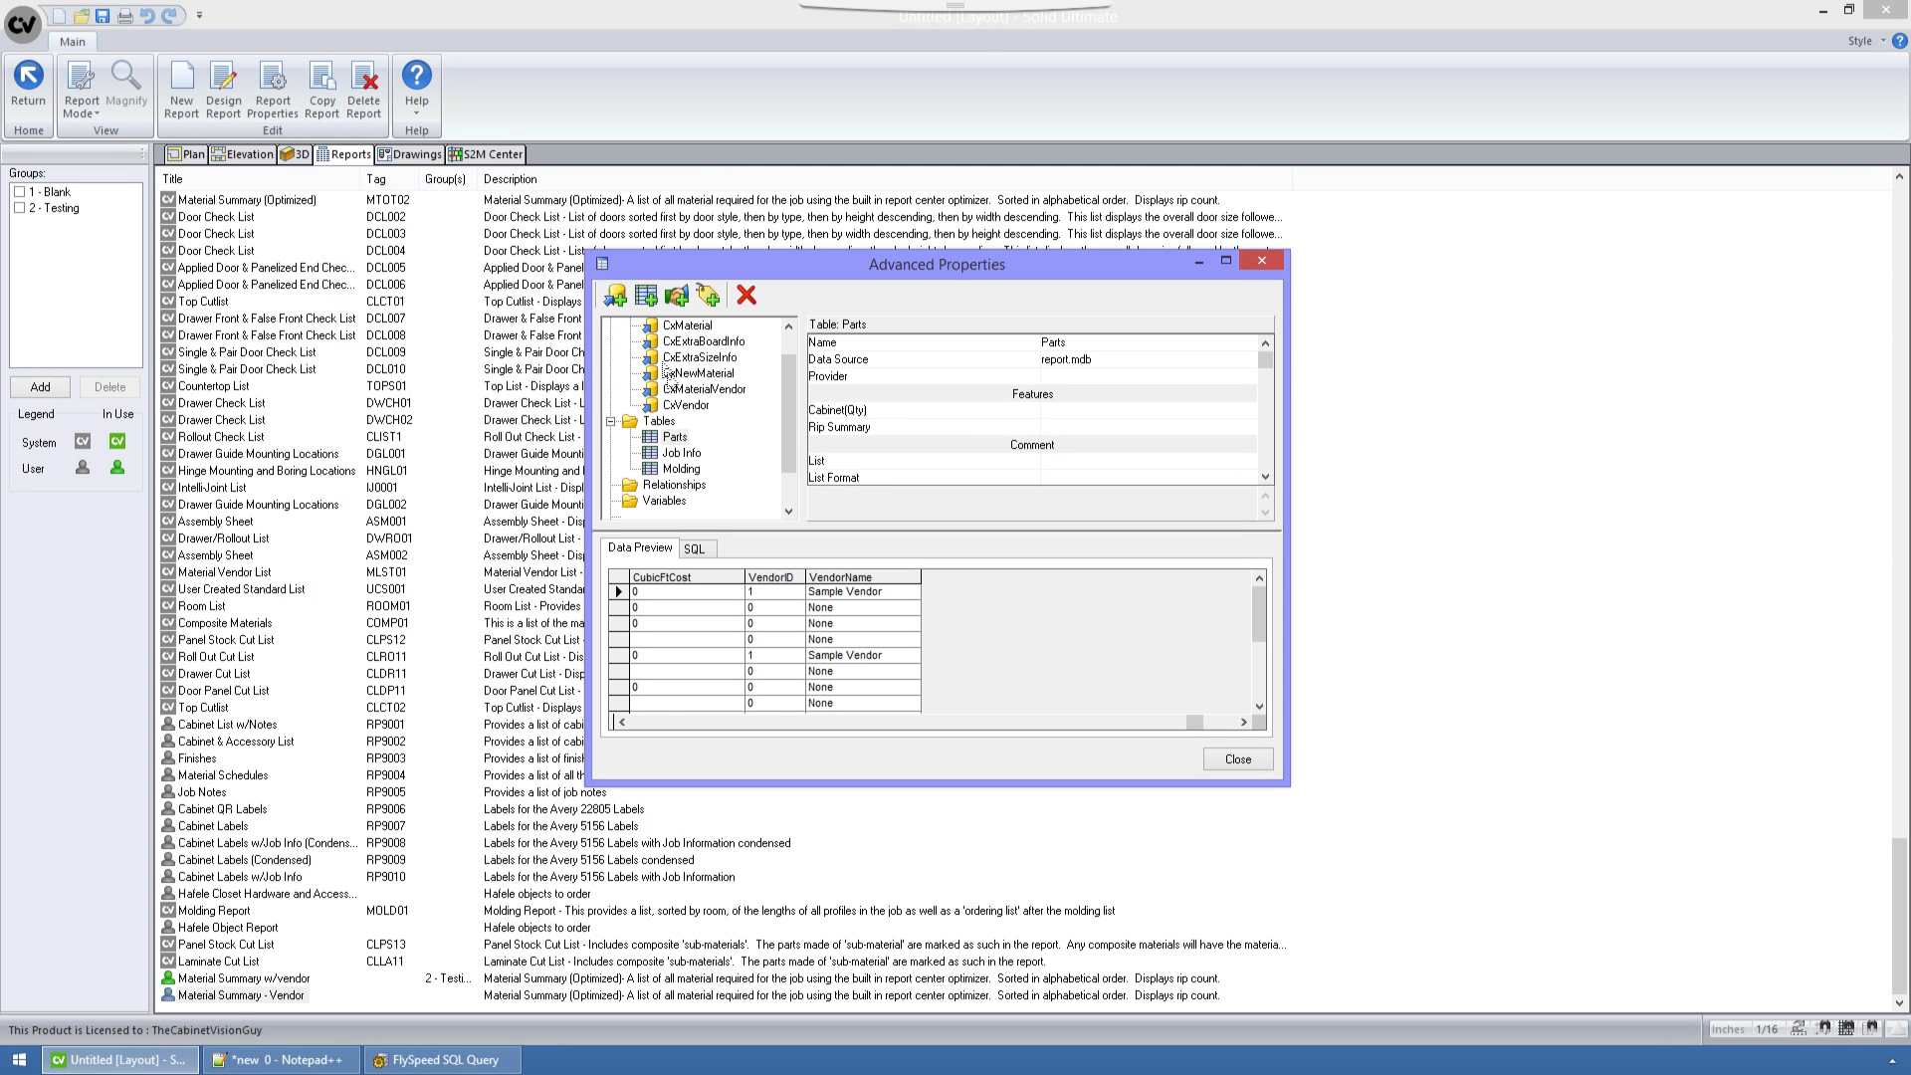
Create a new report table from Bid Setup Materials containing only the Bid ID field.
click(647, 295)
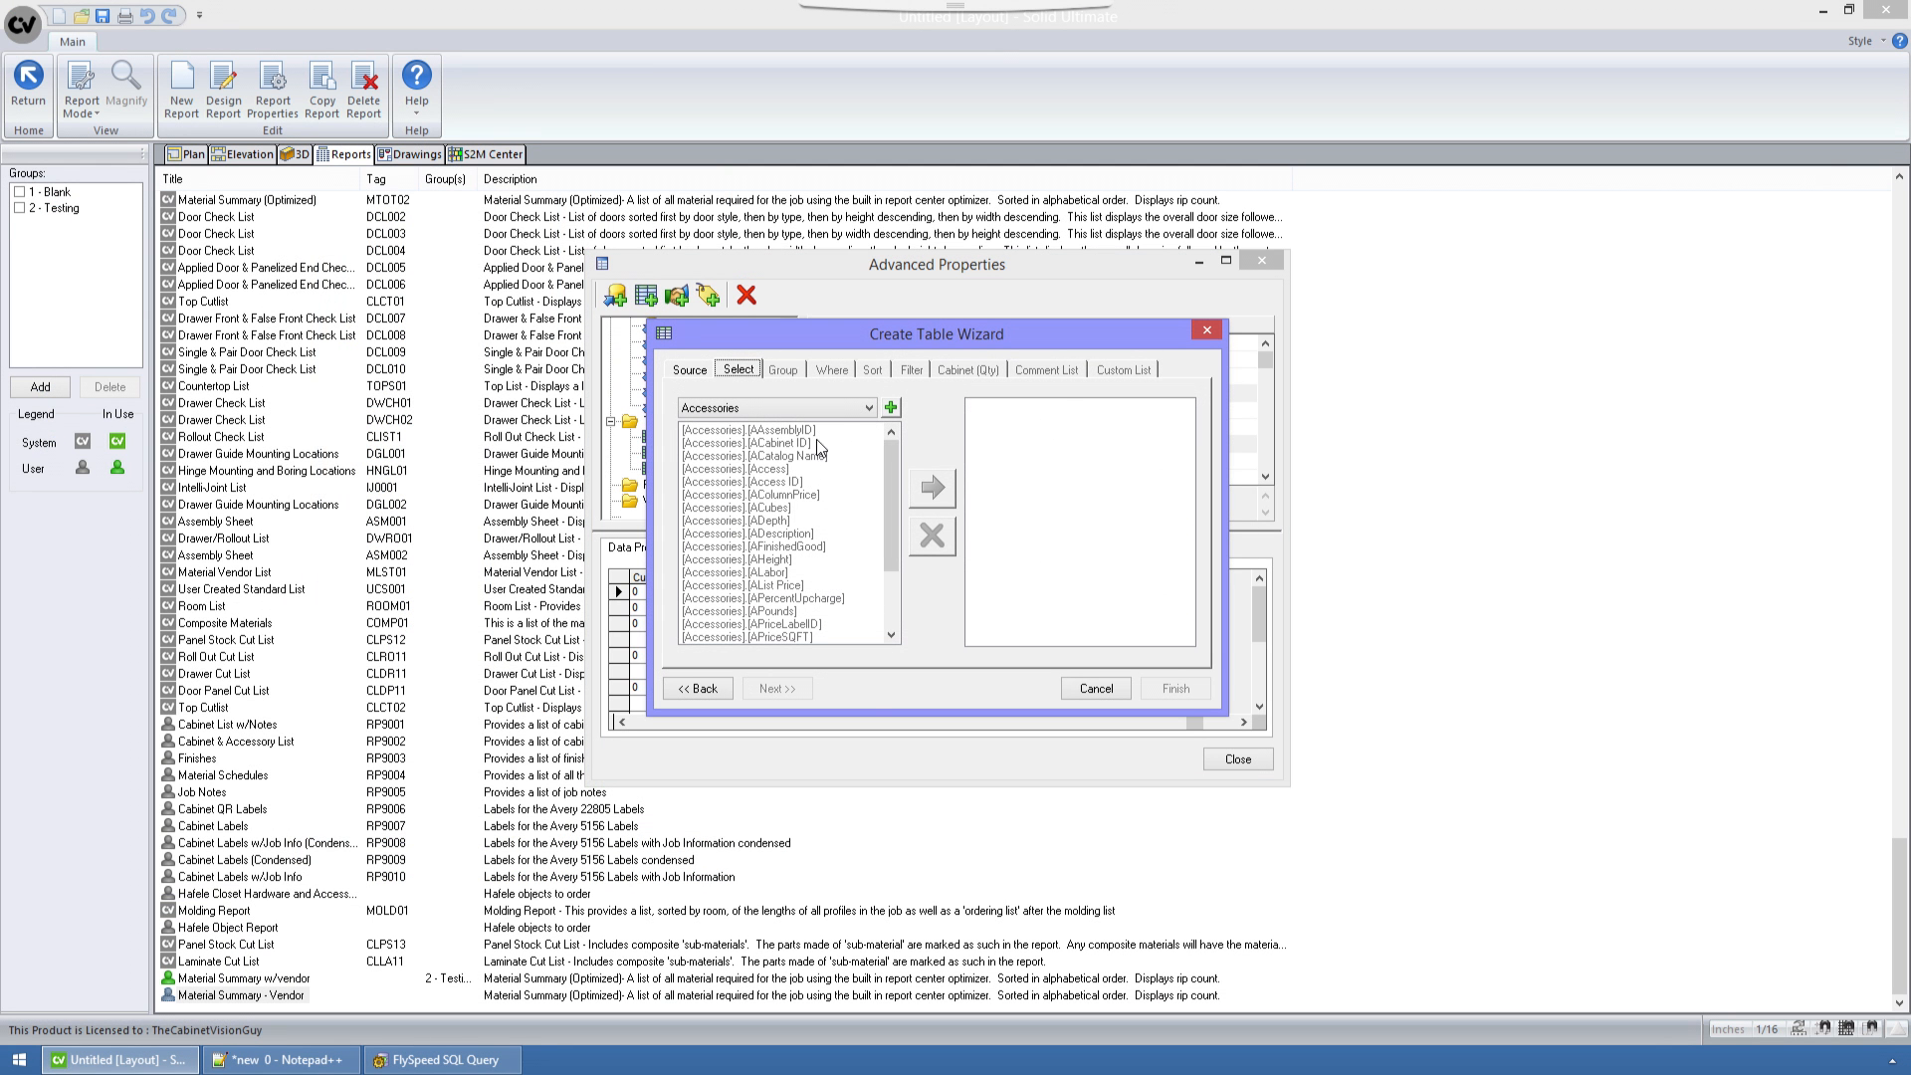
click(842, 408)
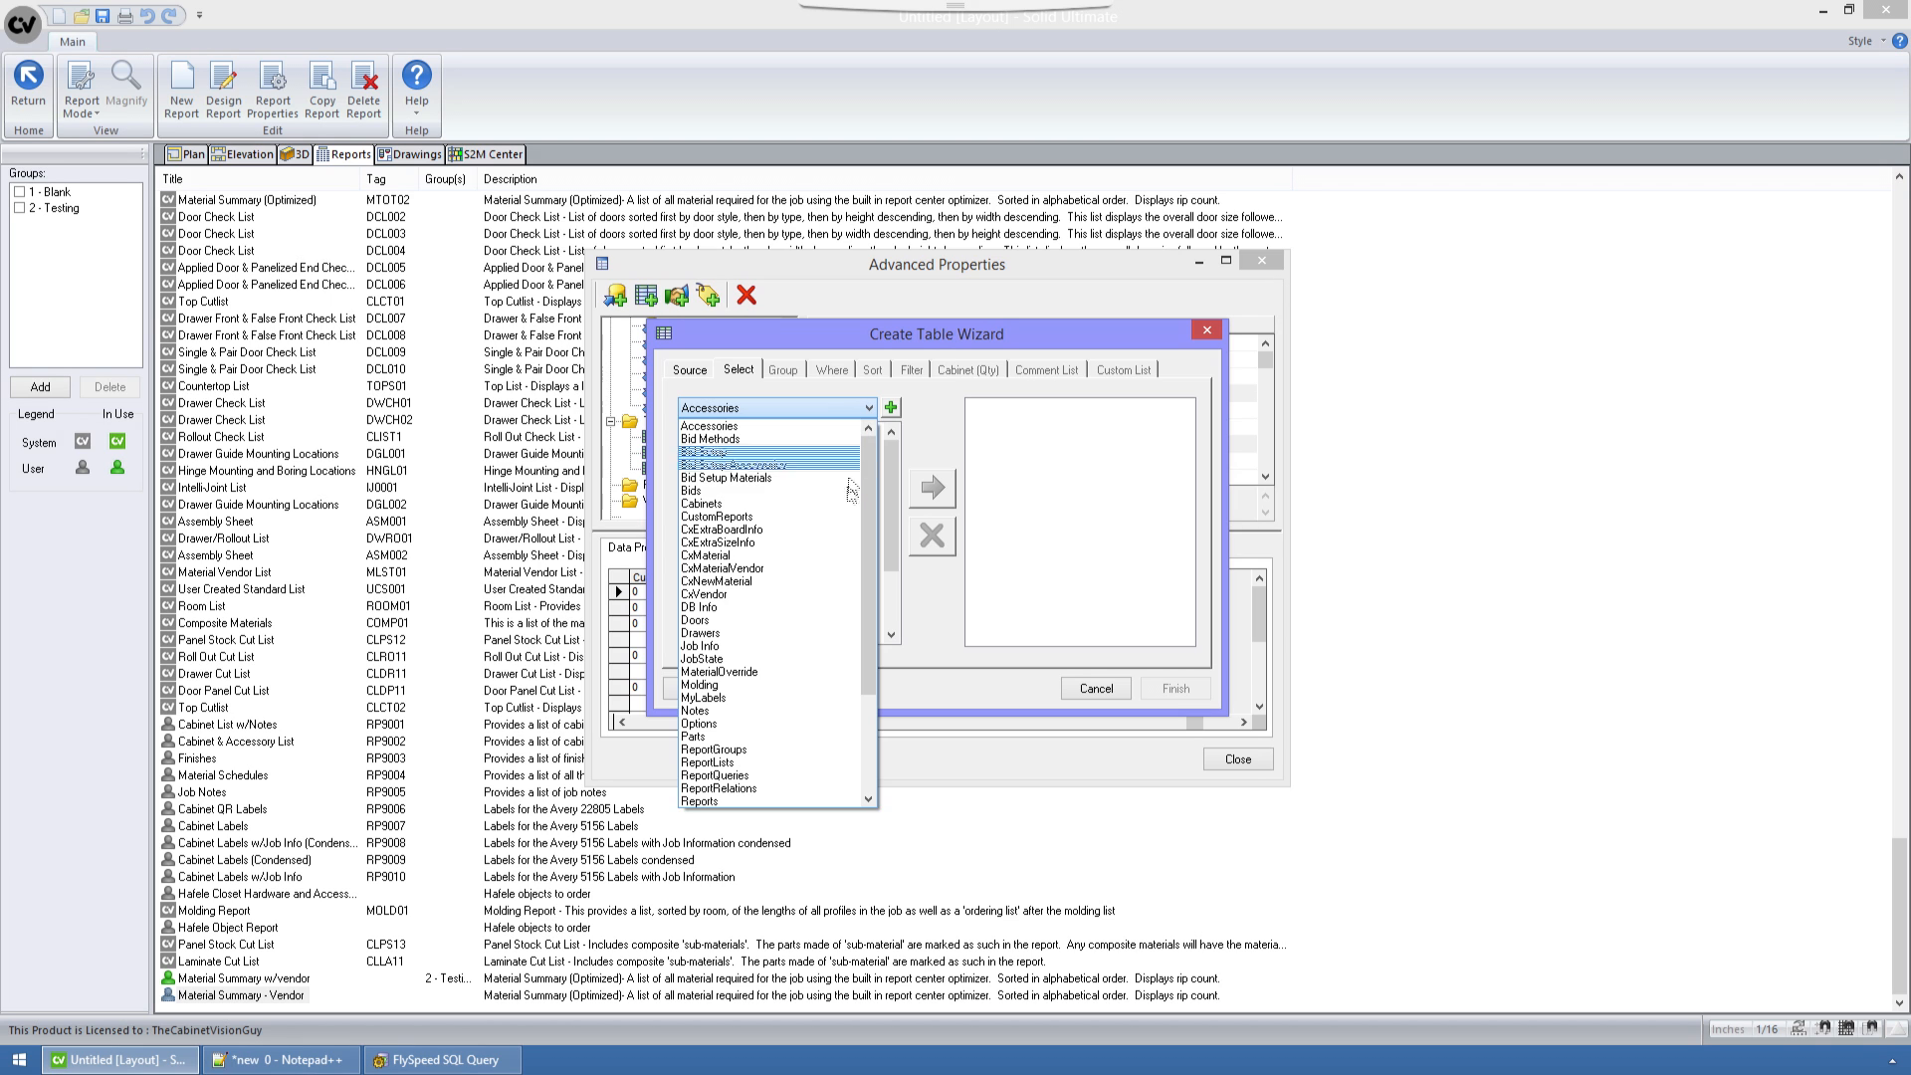
click(827, 479)
double_click(839, 431)
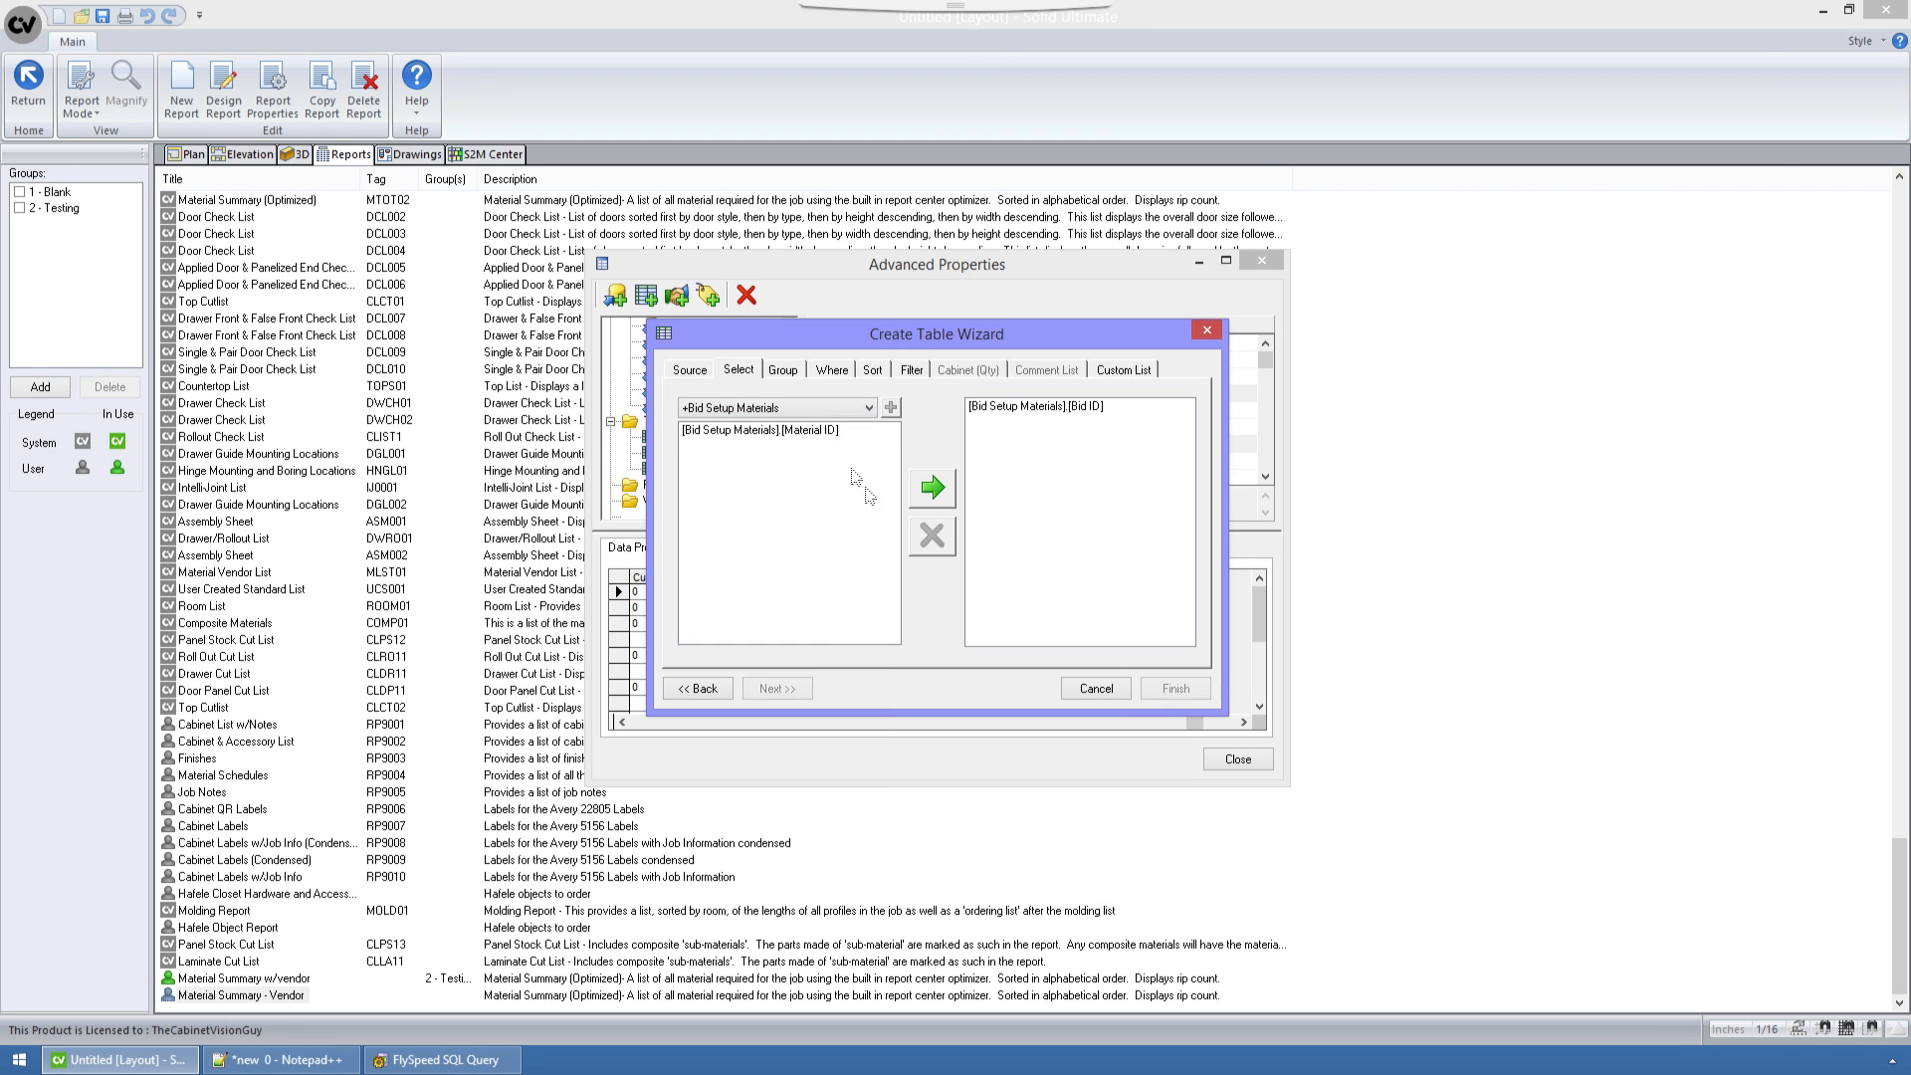
click(1195, 687)
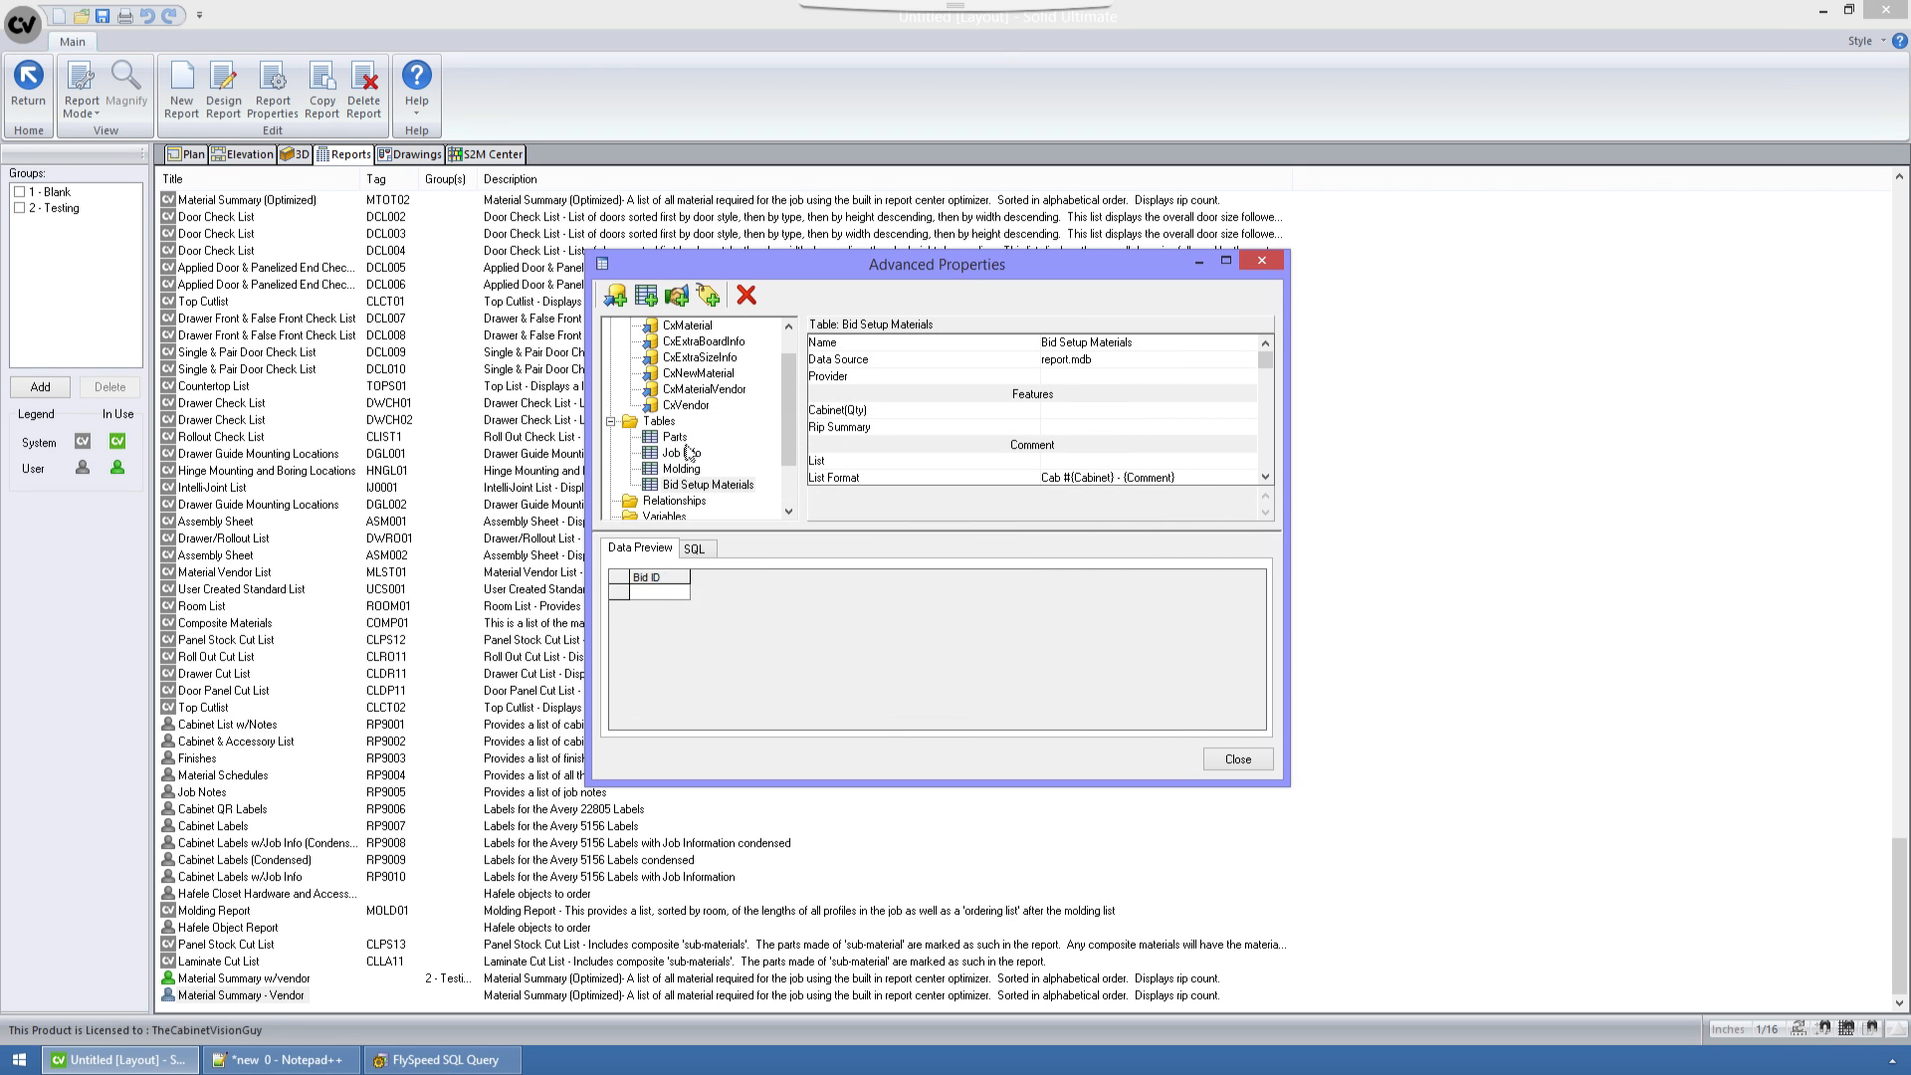
Rename the new Bid Setup Materials table as JobVendors.
click(962, 344)
text(JobVendors)
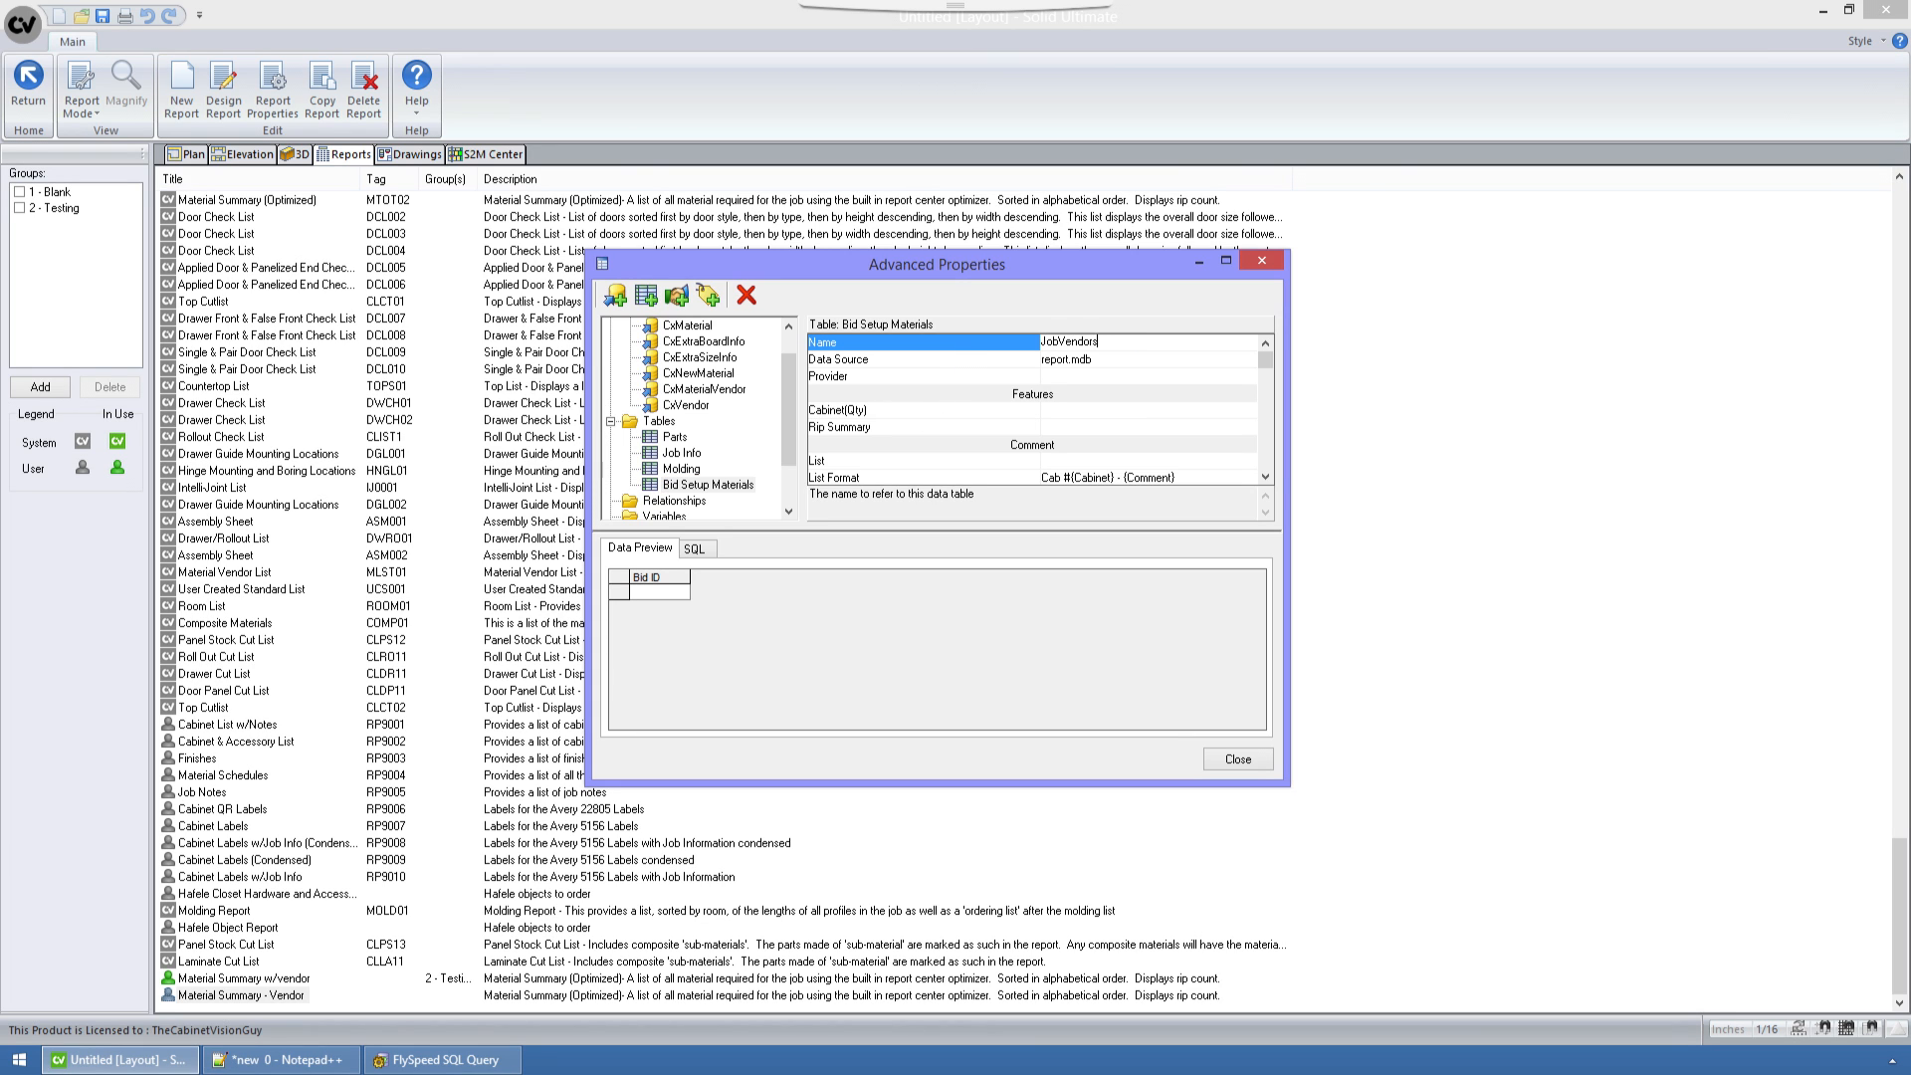
key(Return)
Replace the whole SQL of the JobVendors table with the copied vendor query and preview its data.
click(694, 550)
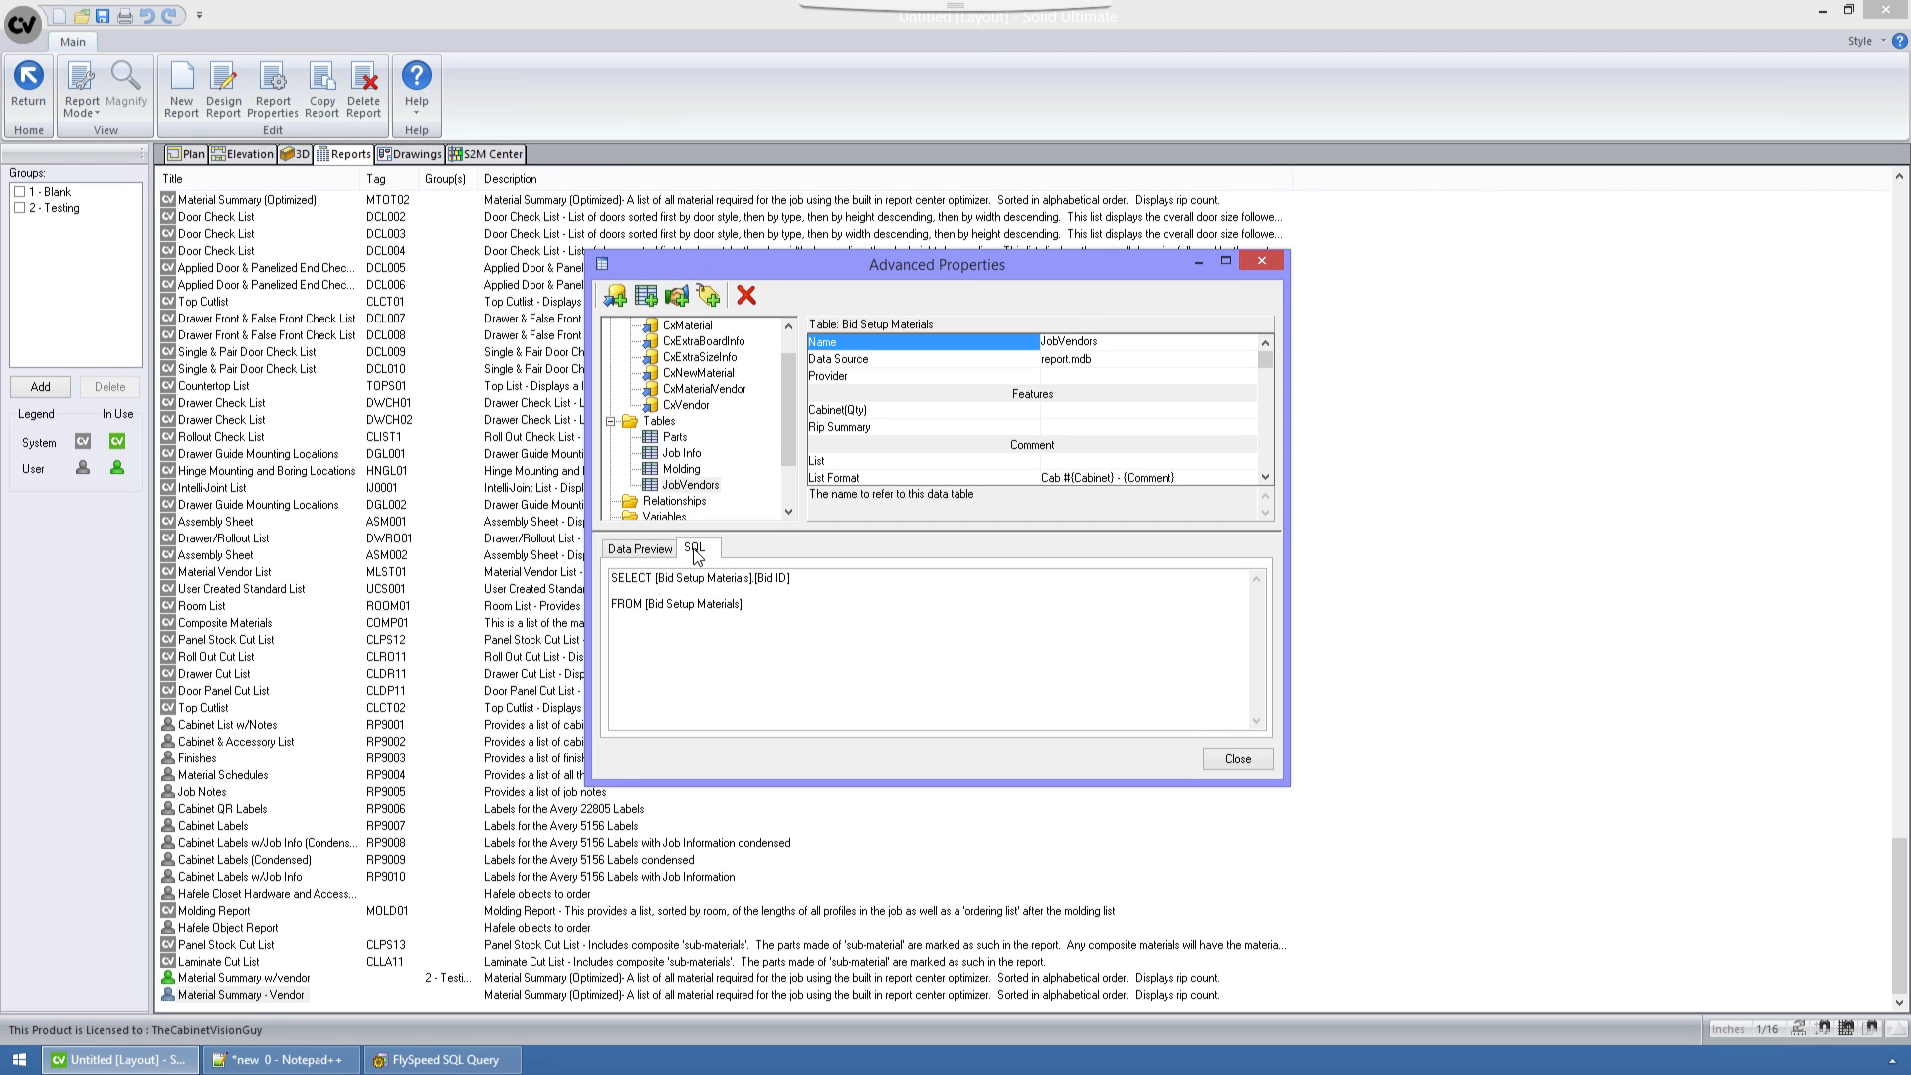
right_click(754, 618)
click(818, 753)
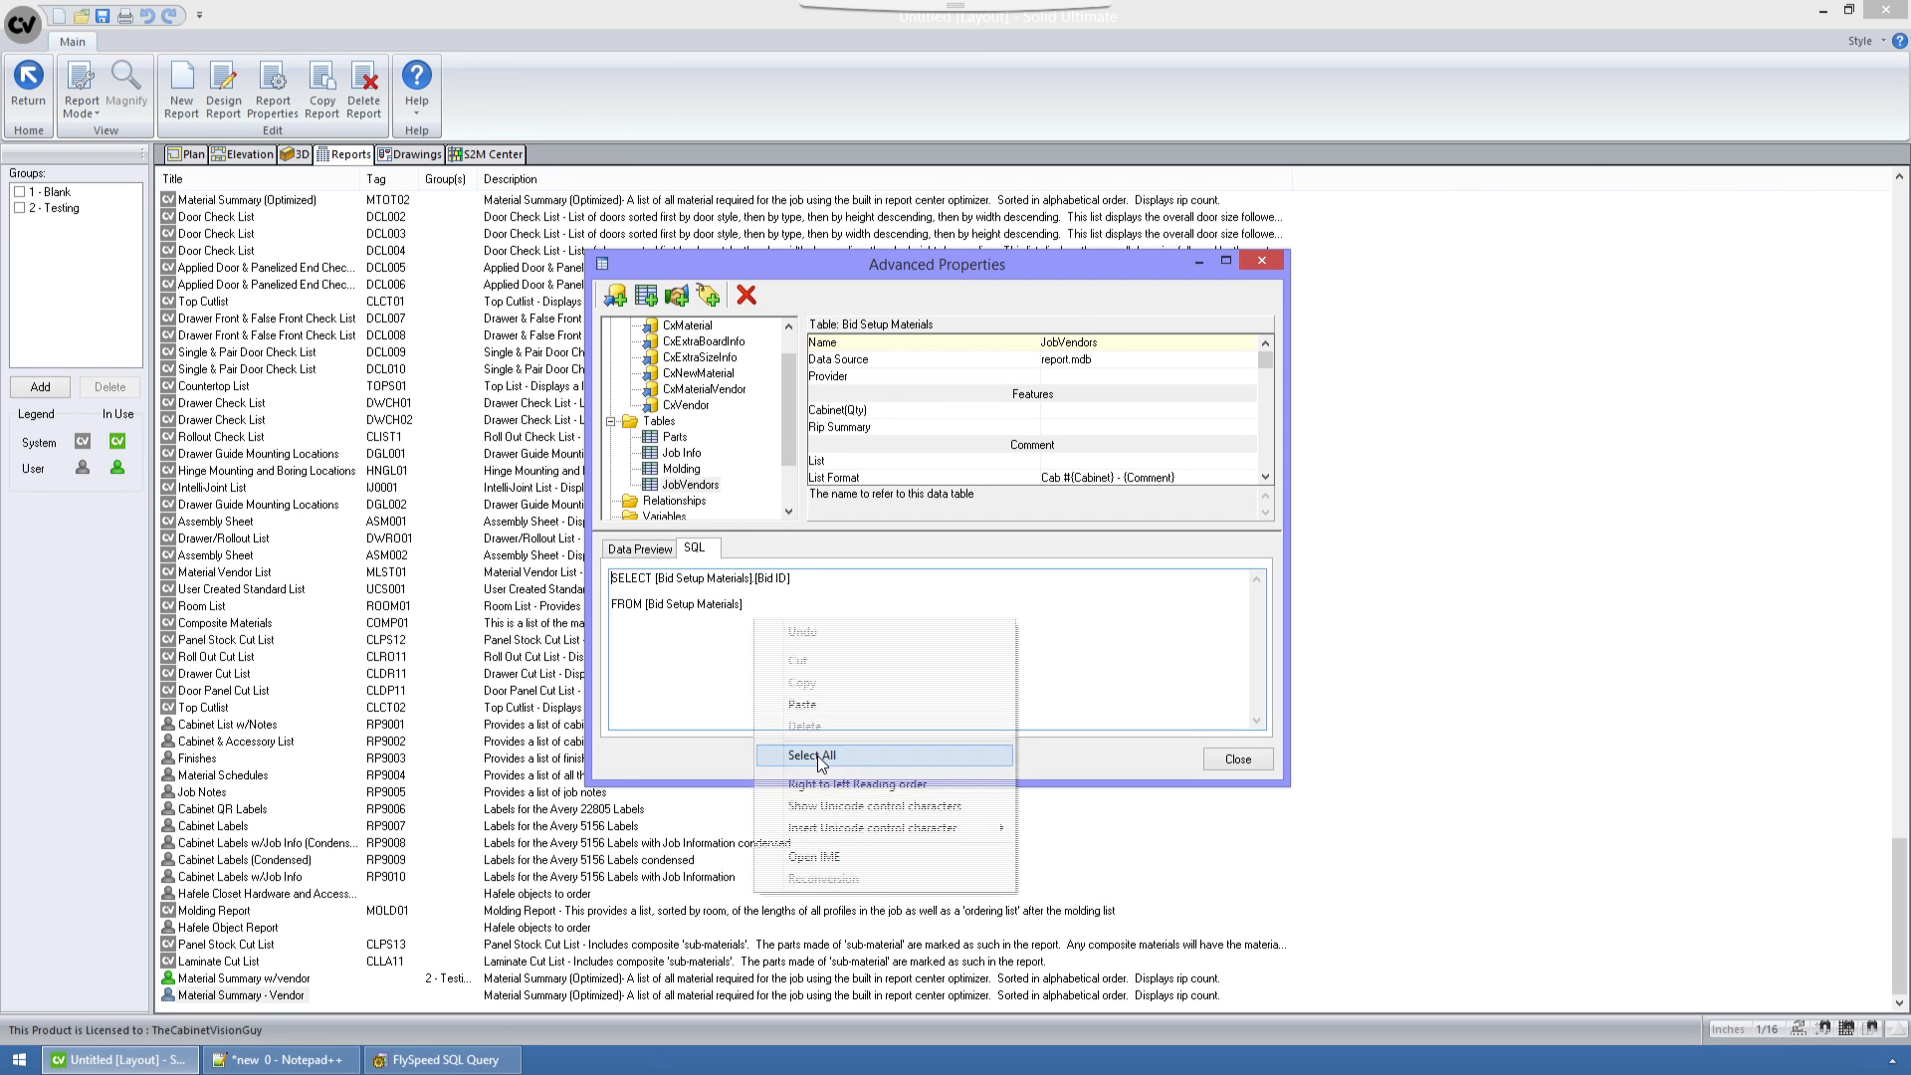
right_click(746, 619)
click(793, 706)
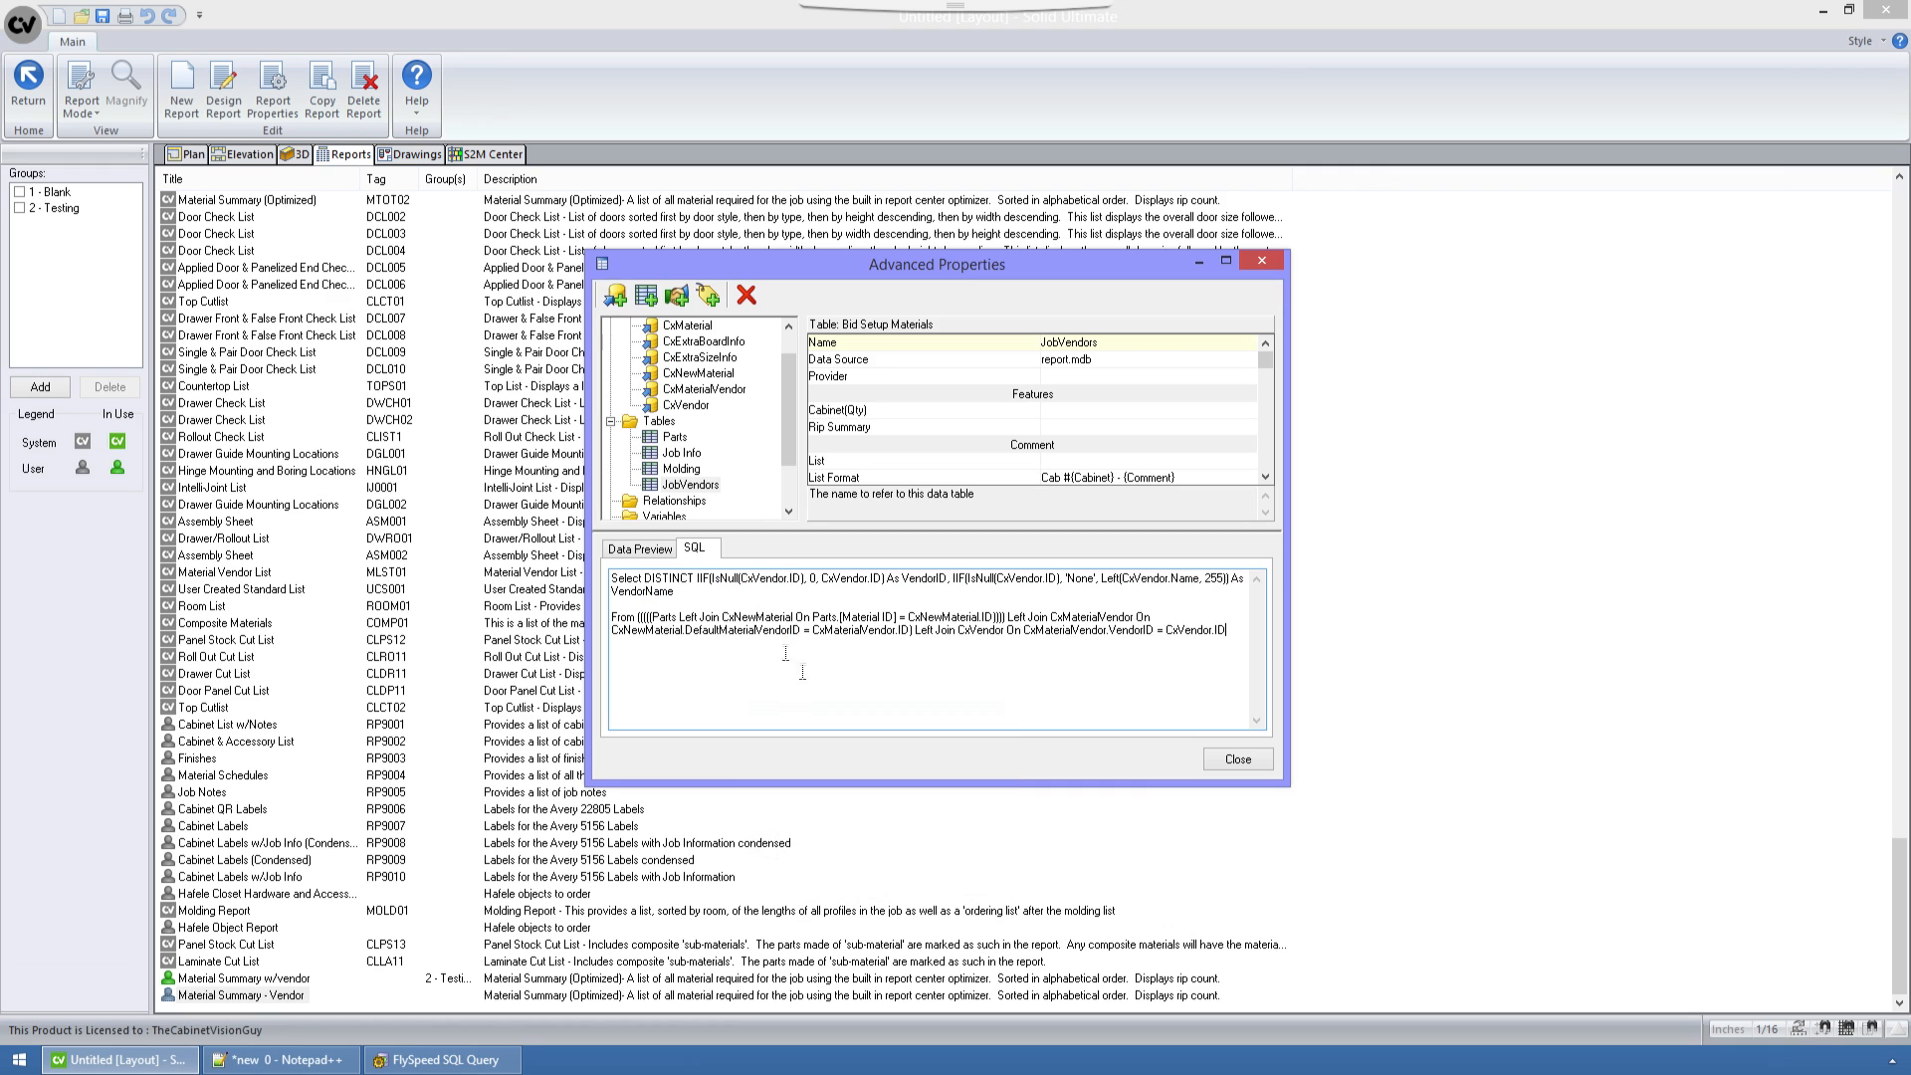
click(656, 550)
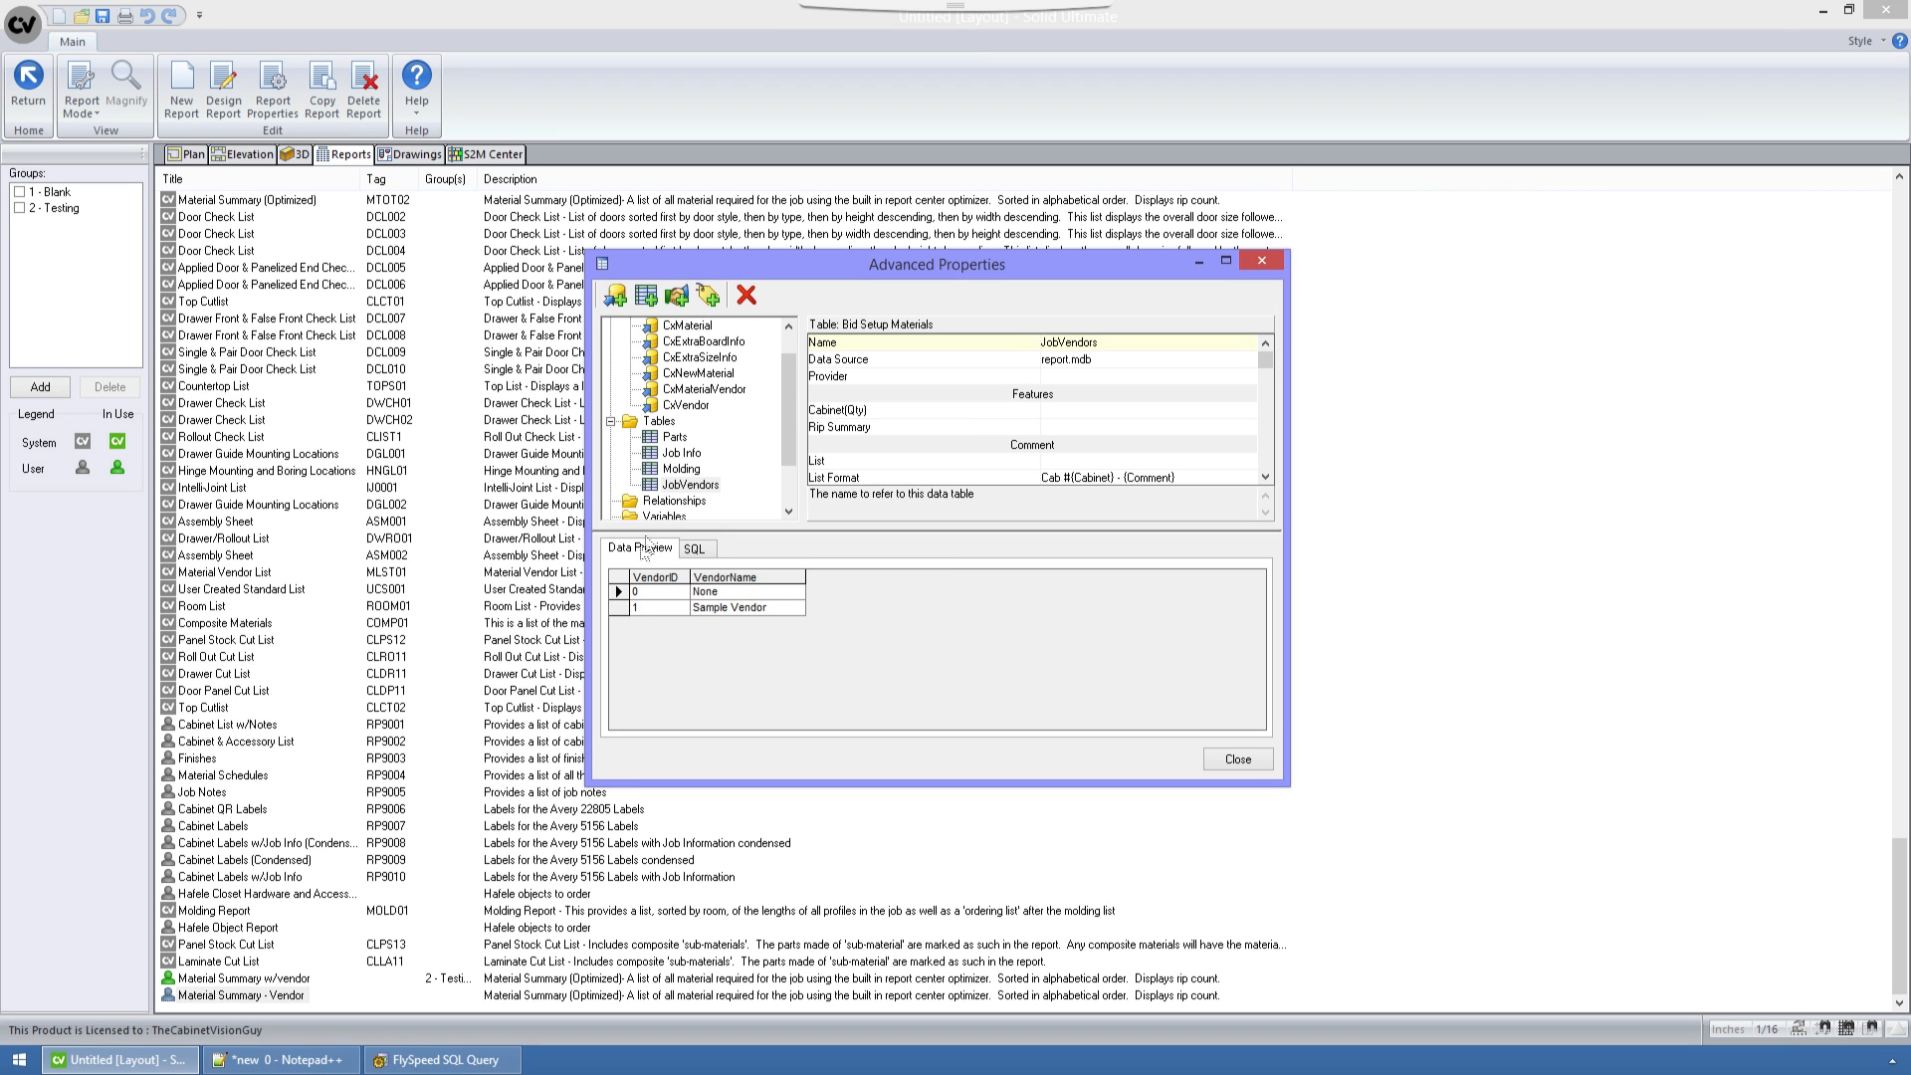
Close the advanced properties, open the report in the designer and bring up its report parameters.
click(1239, 765)
click(225, 107)
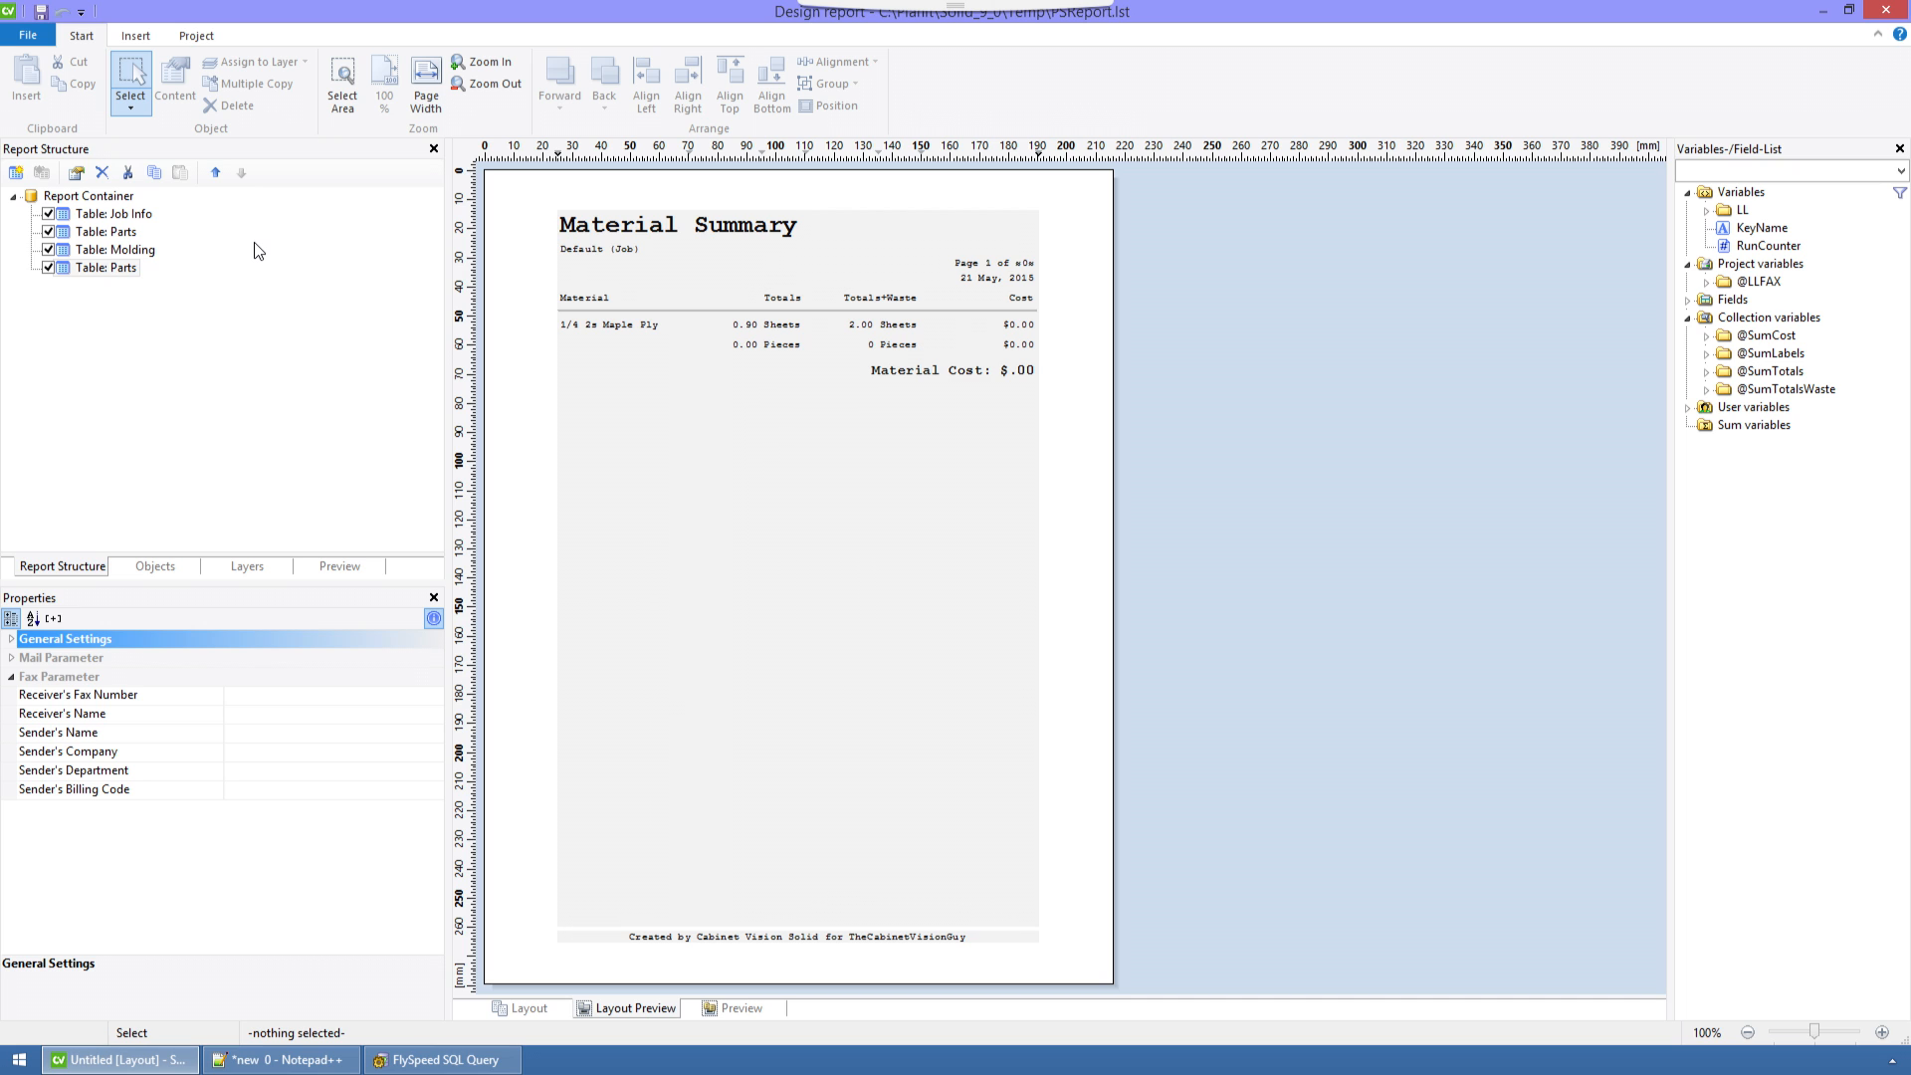
click(187, 38)
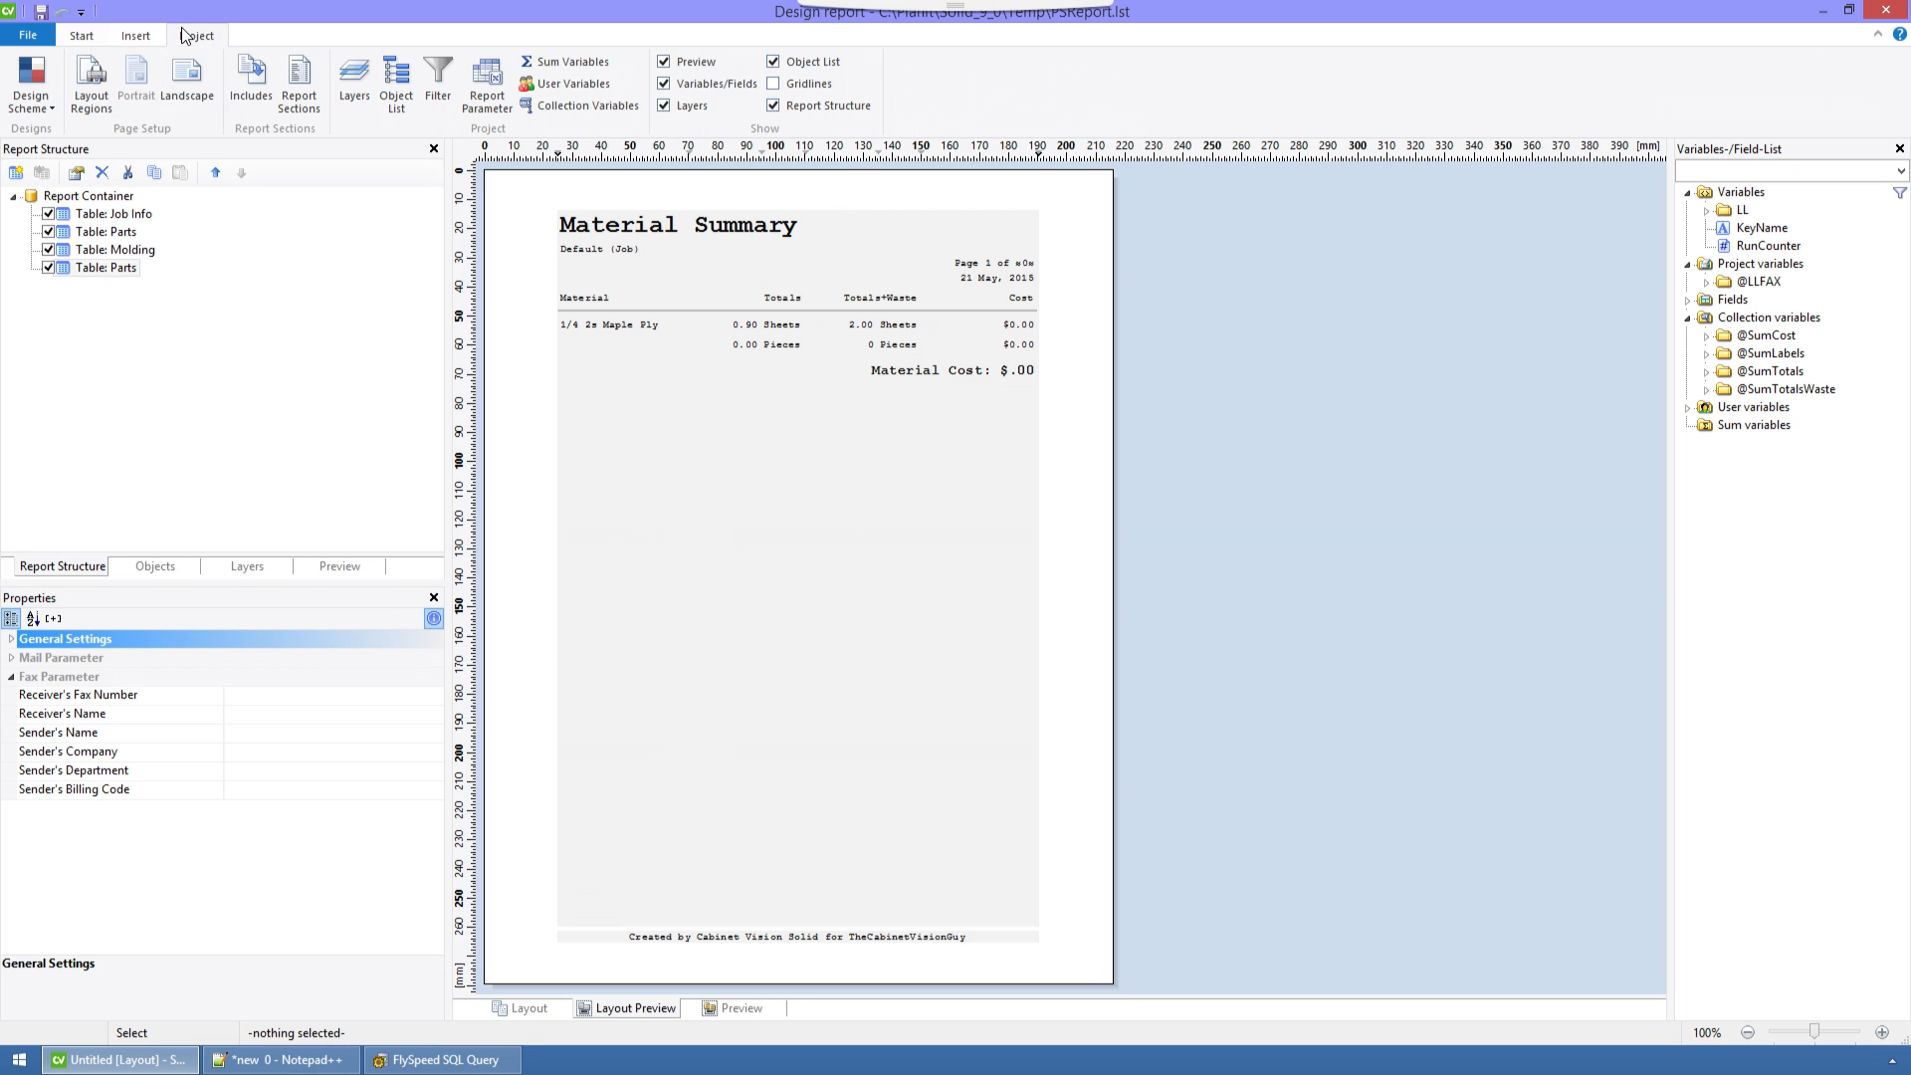
click(466, 80)
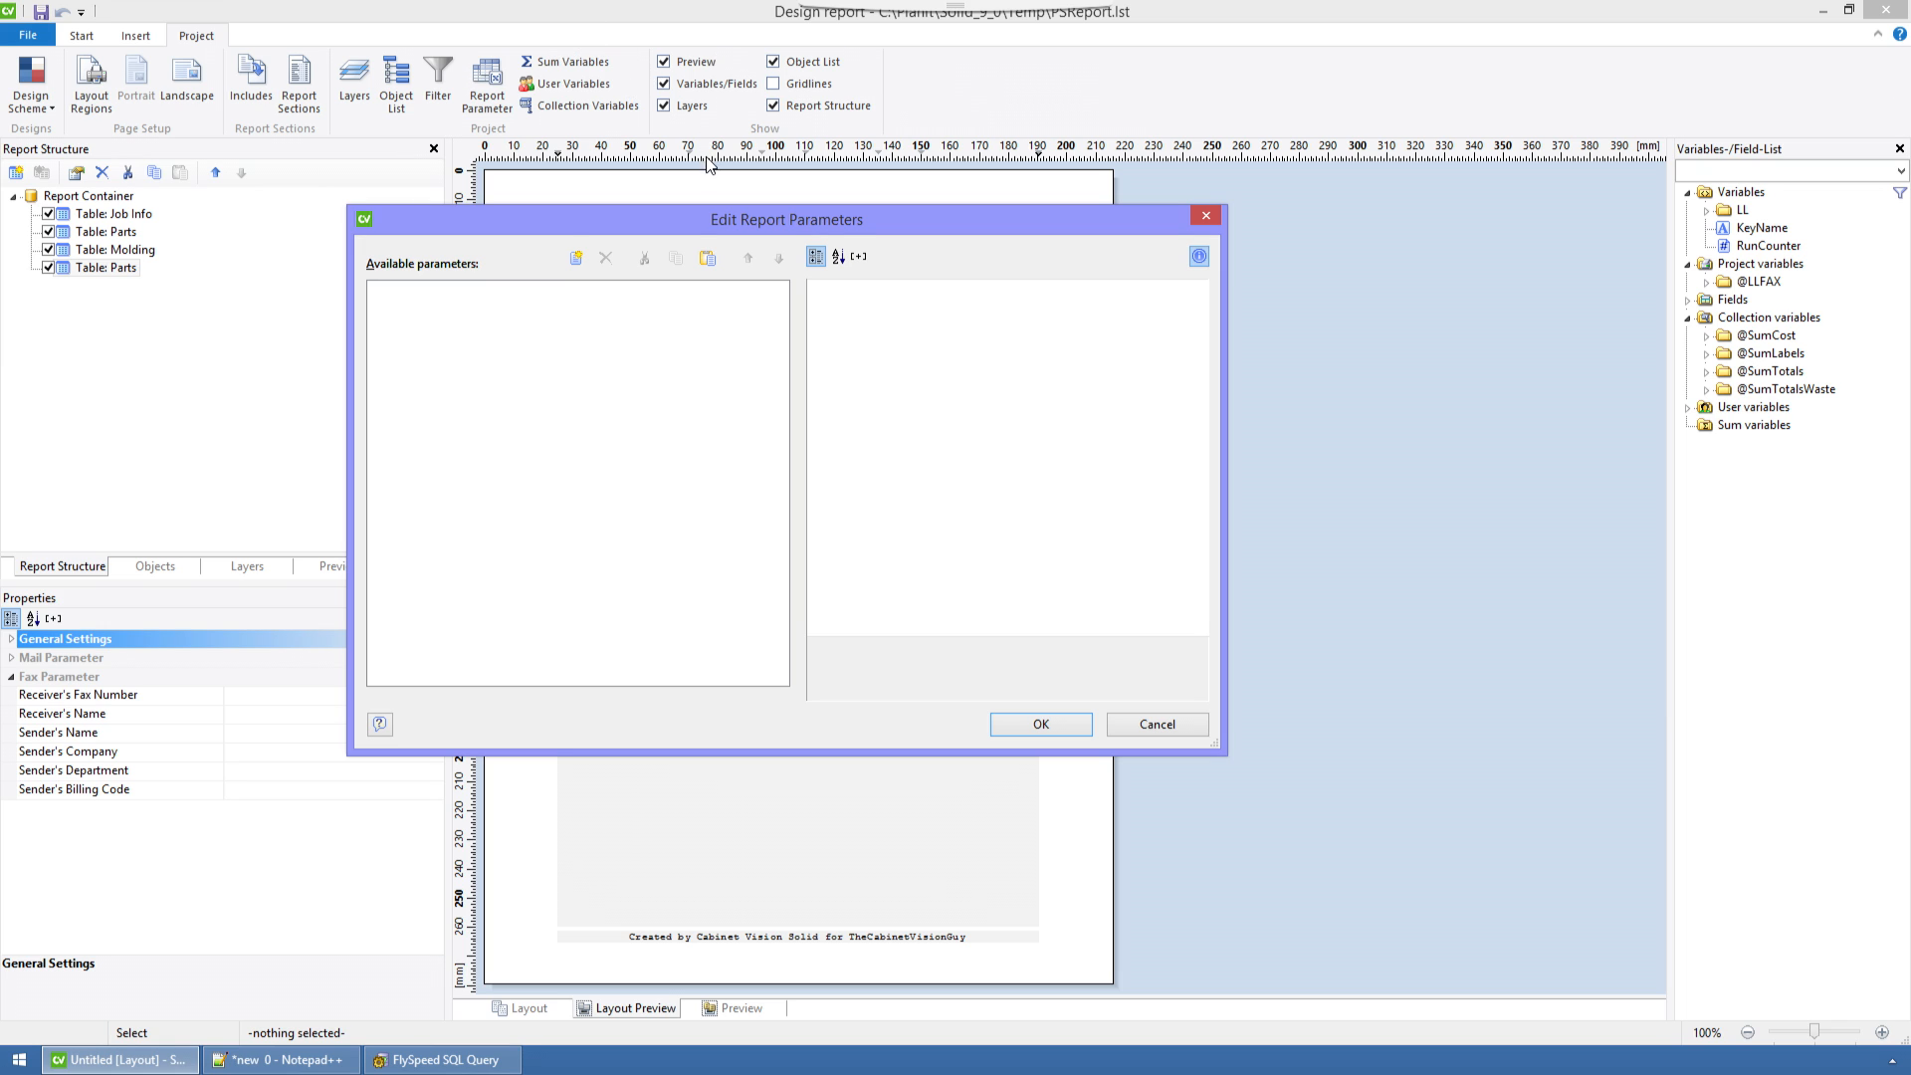
click(573, 258)
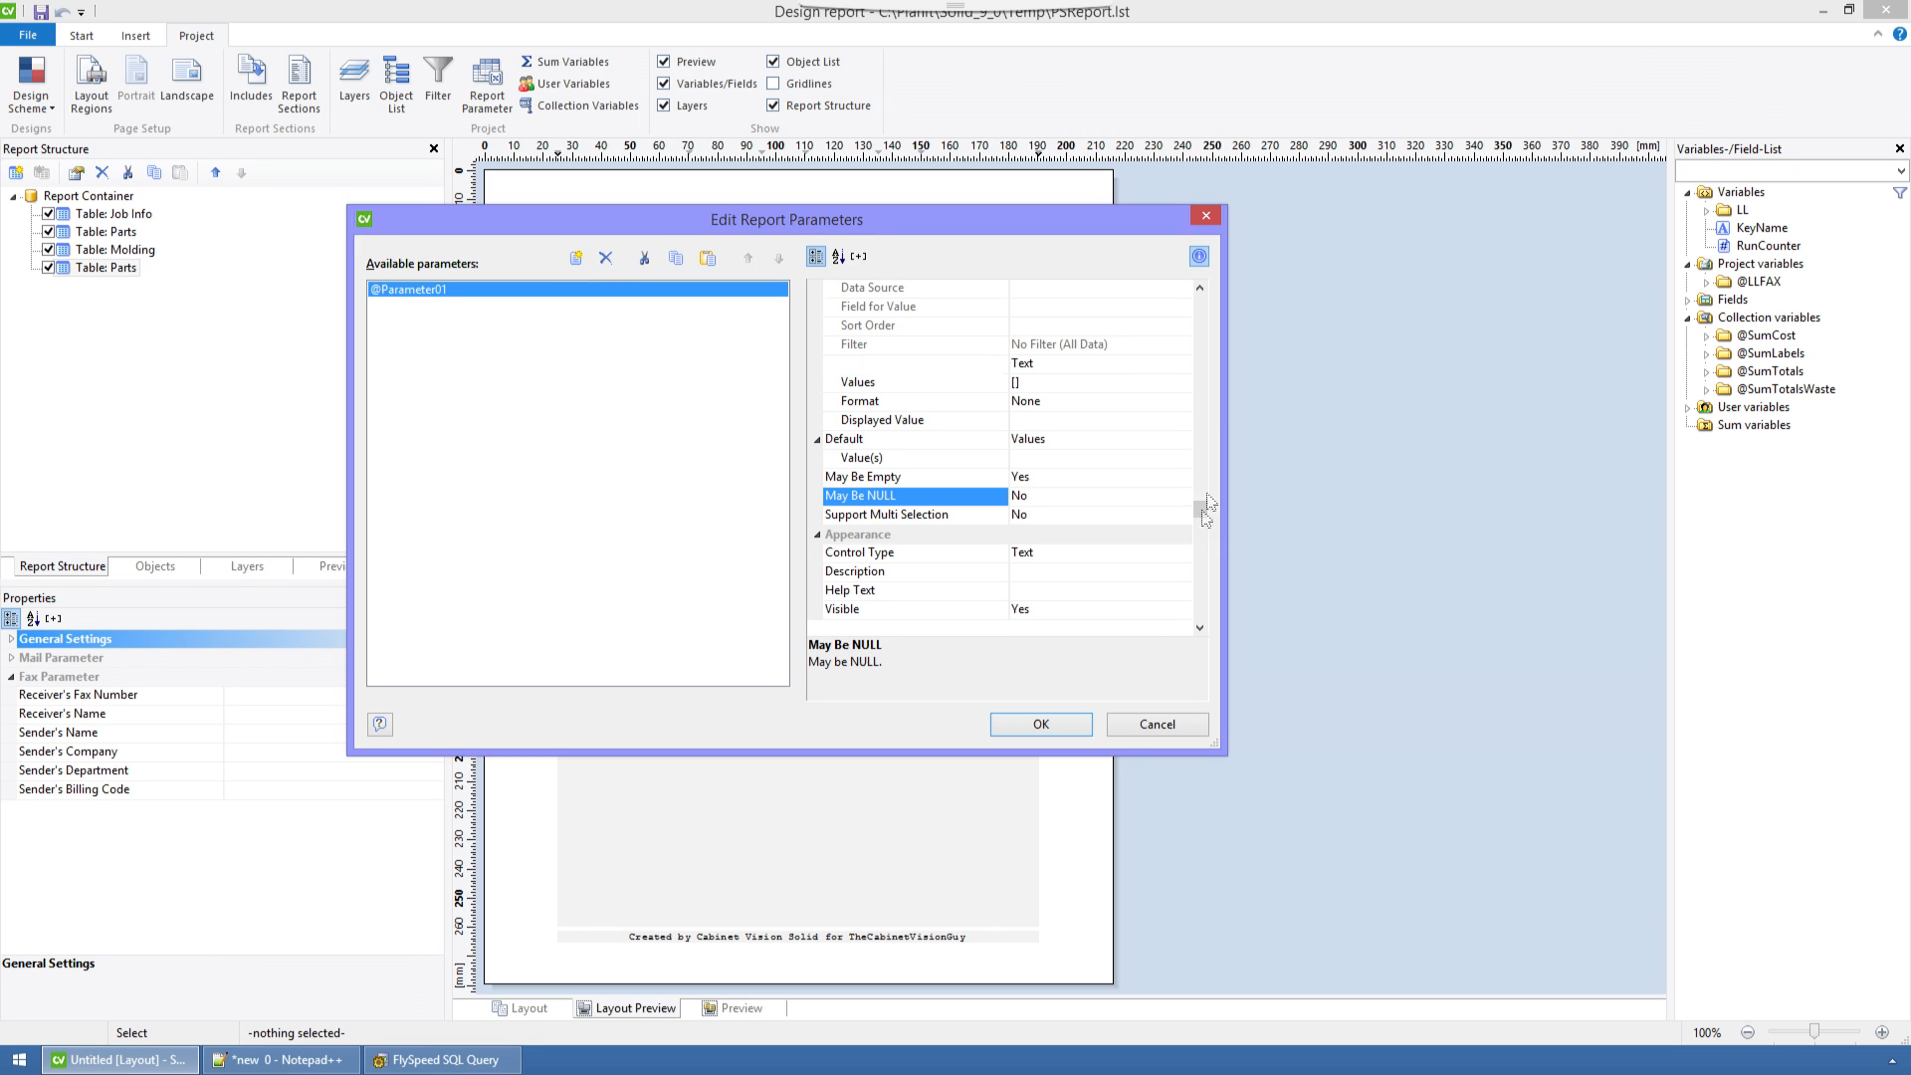
drag(1199, 524, 1199, 292)
click(986, 308)
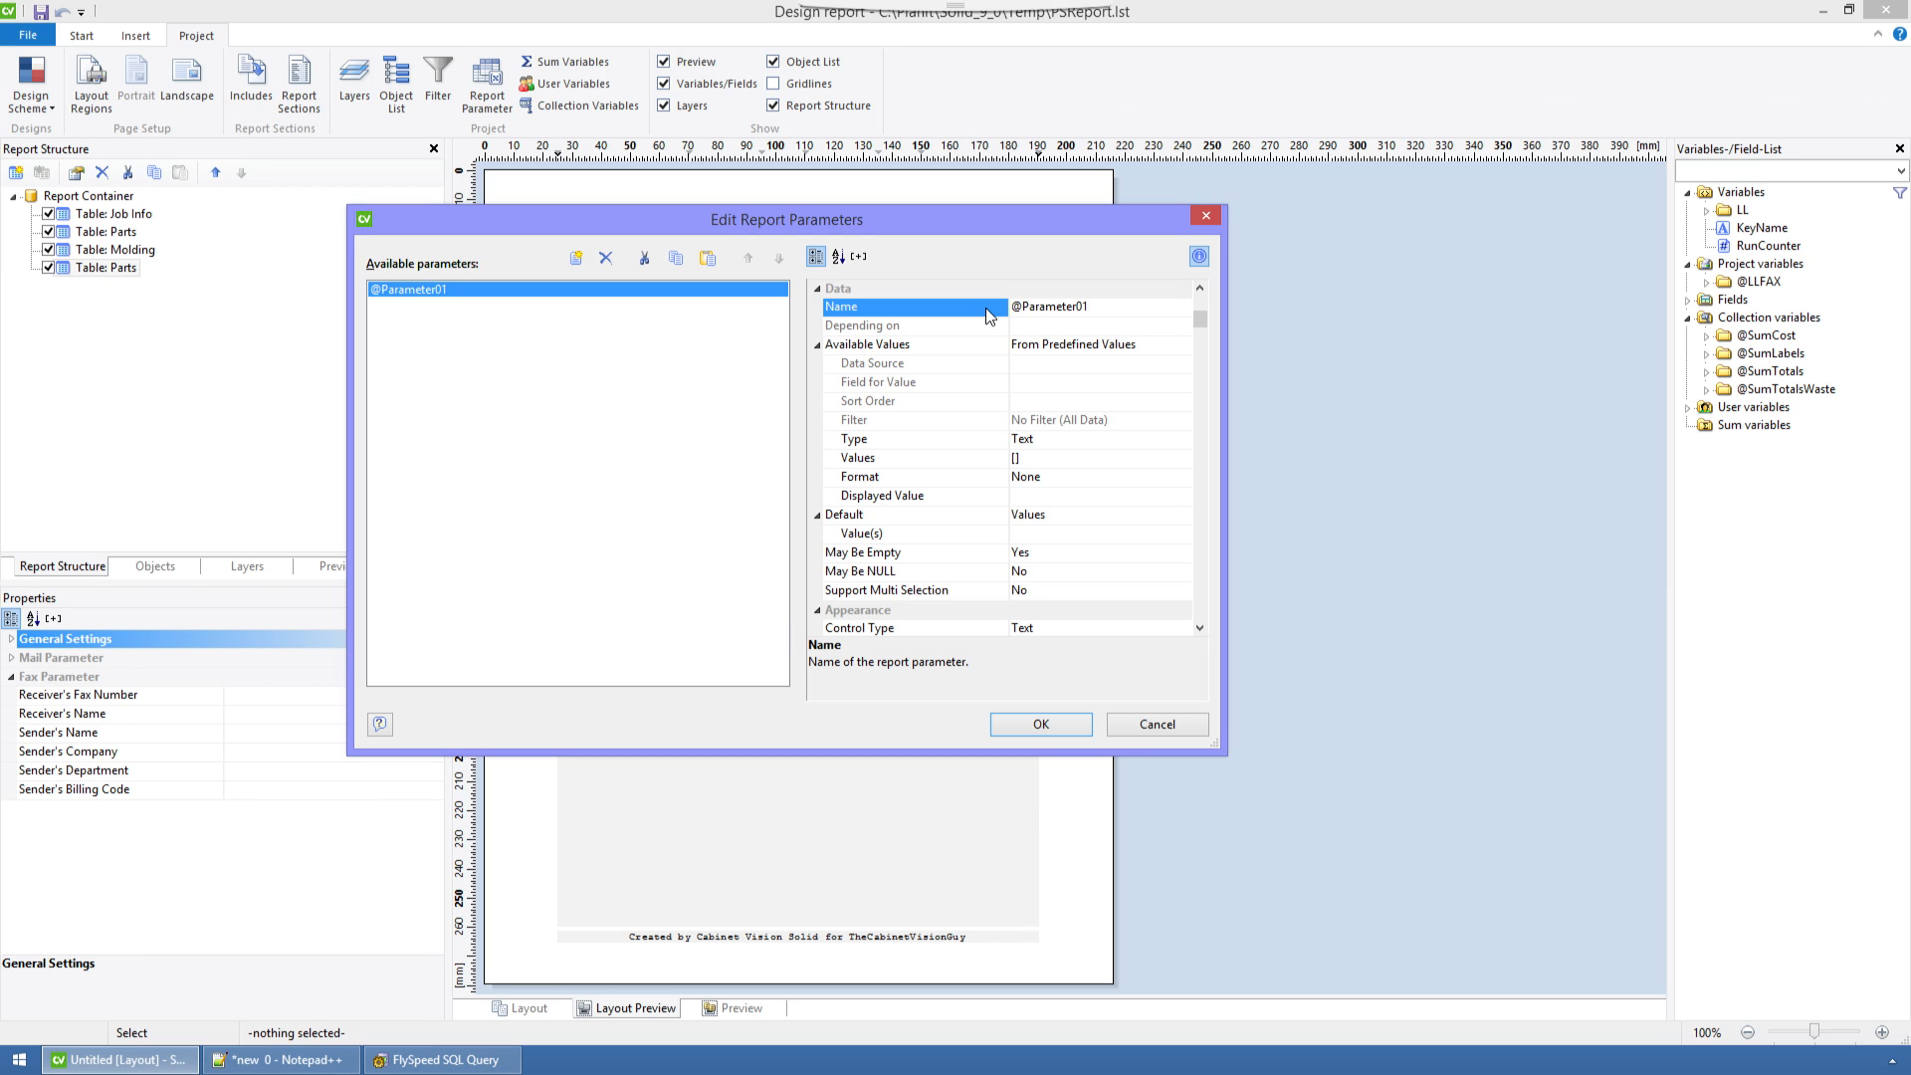
text(@VendorFilter)
Set the parameter's available values to From Data Source, using JobVendors with JobVendors.VendorID as the field for value.
click(948, 346)
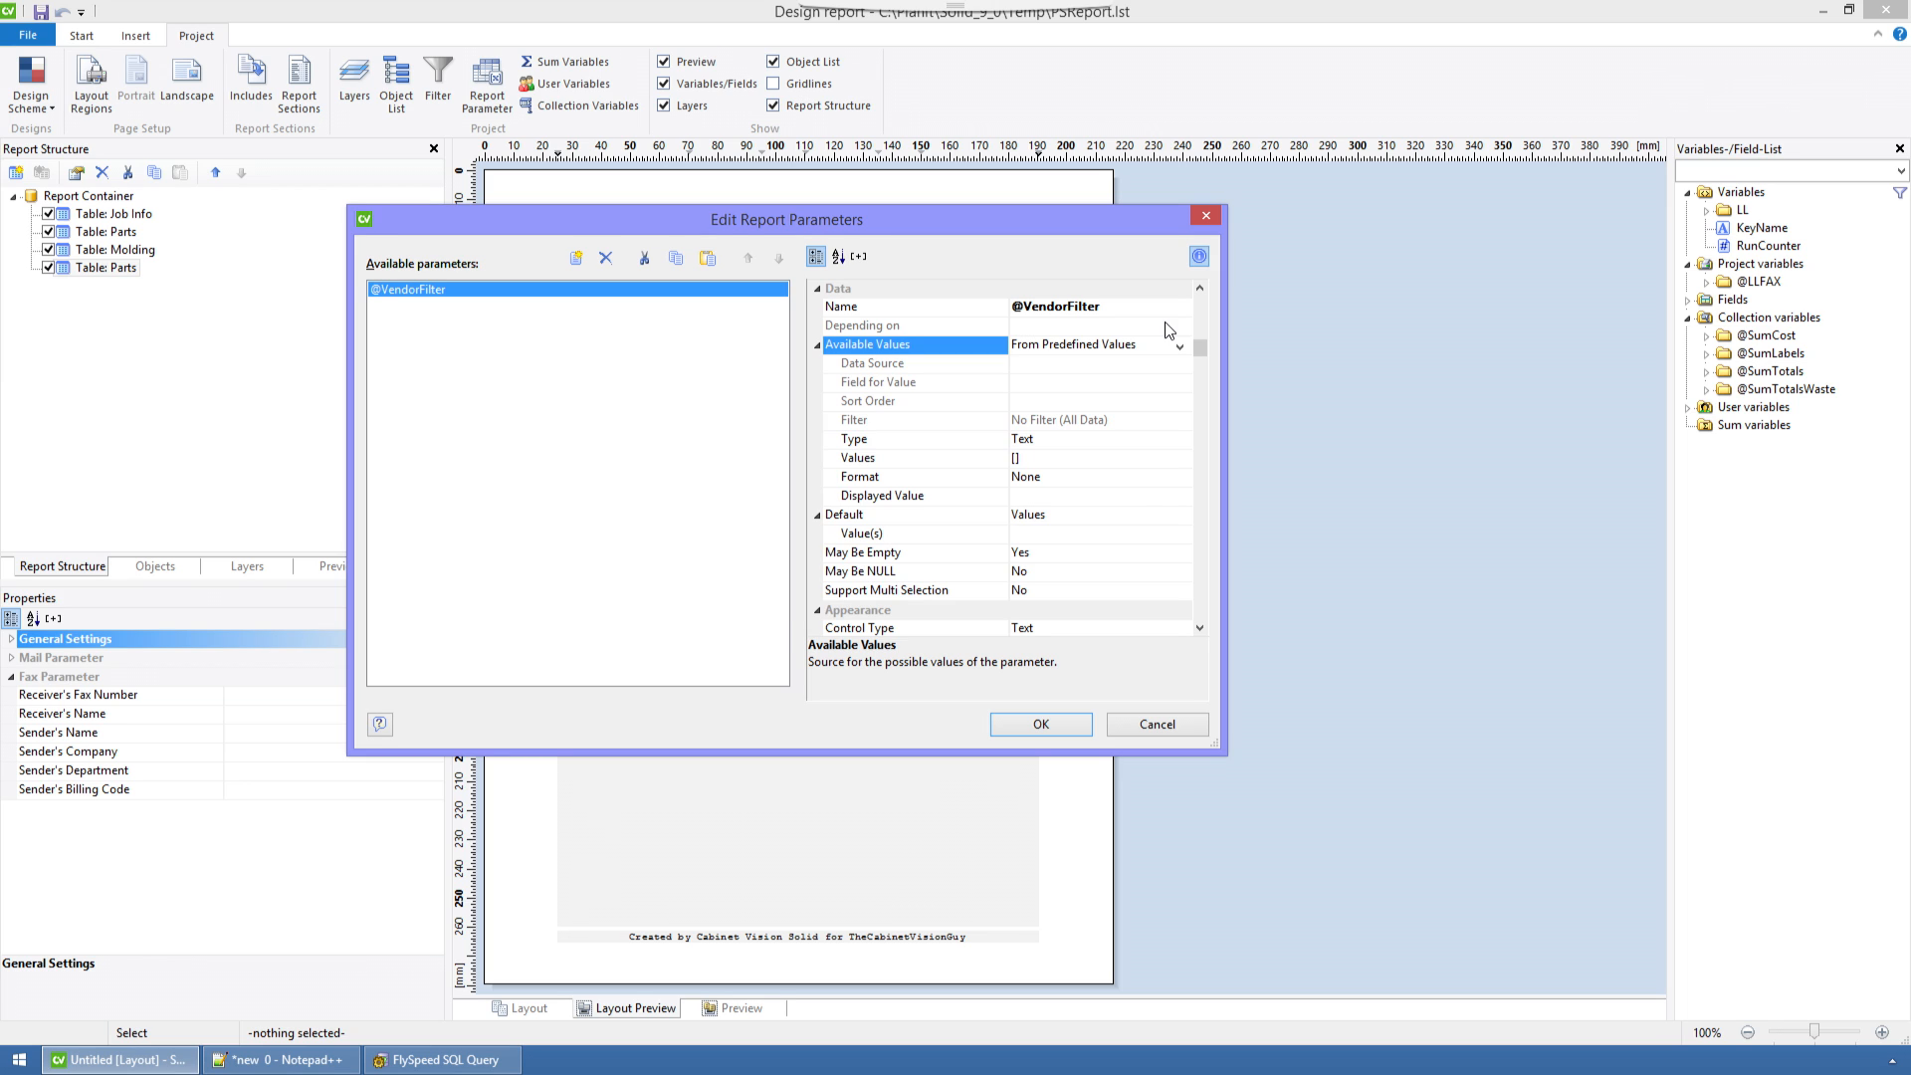
click(1180, 346)
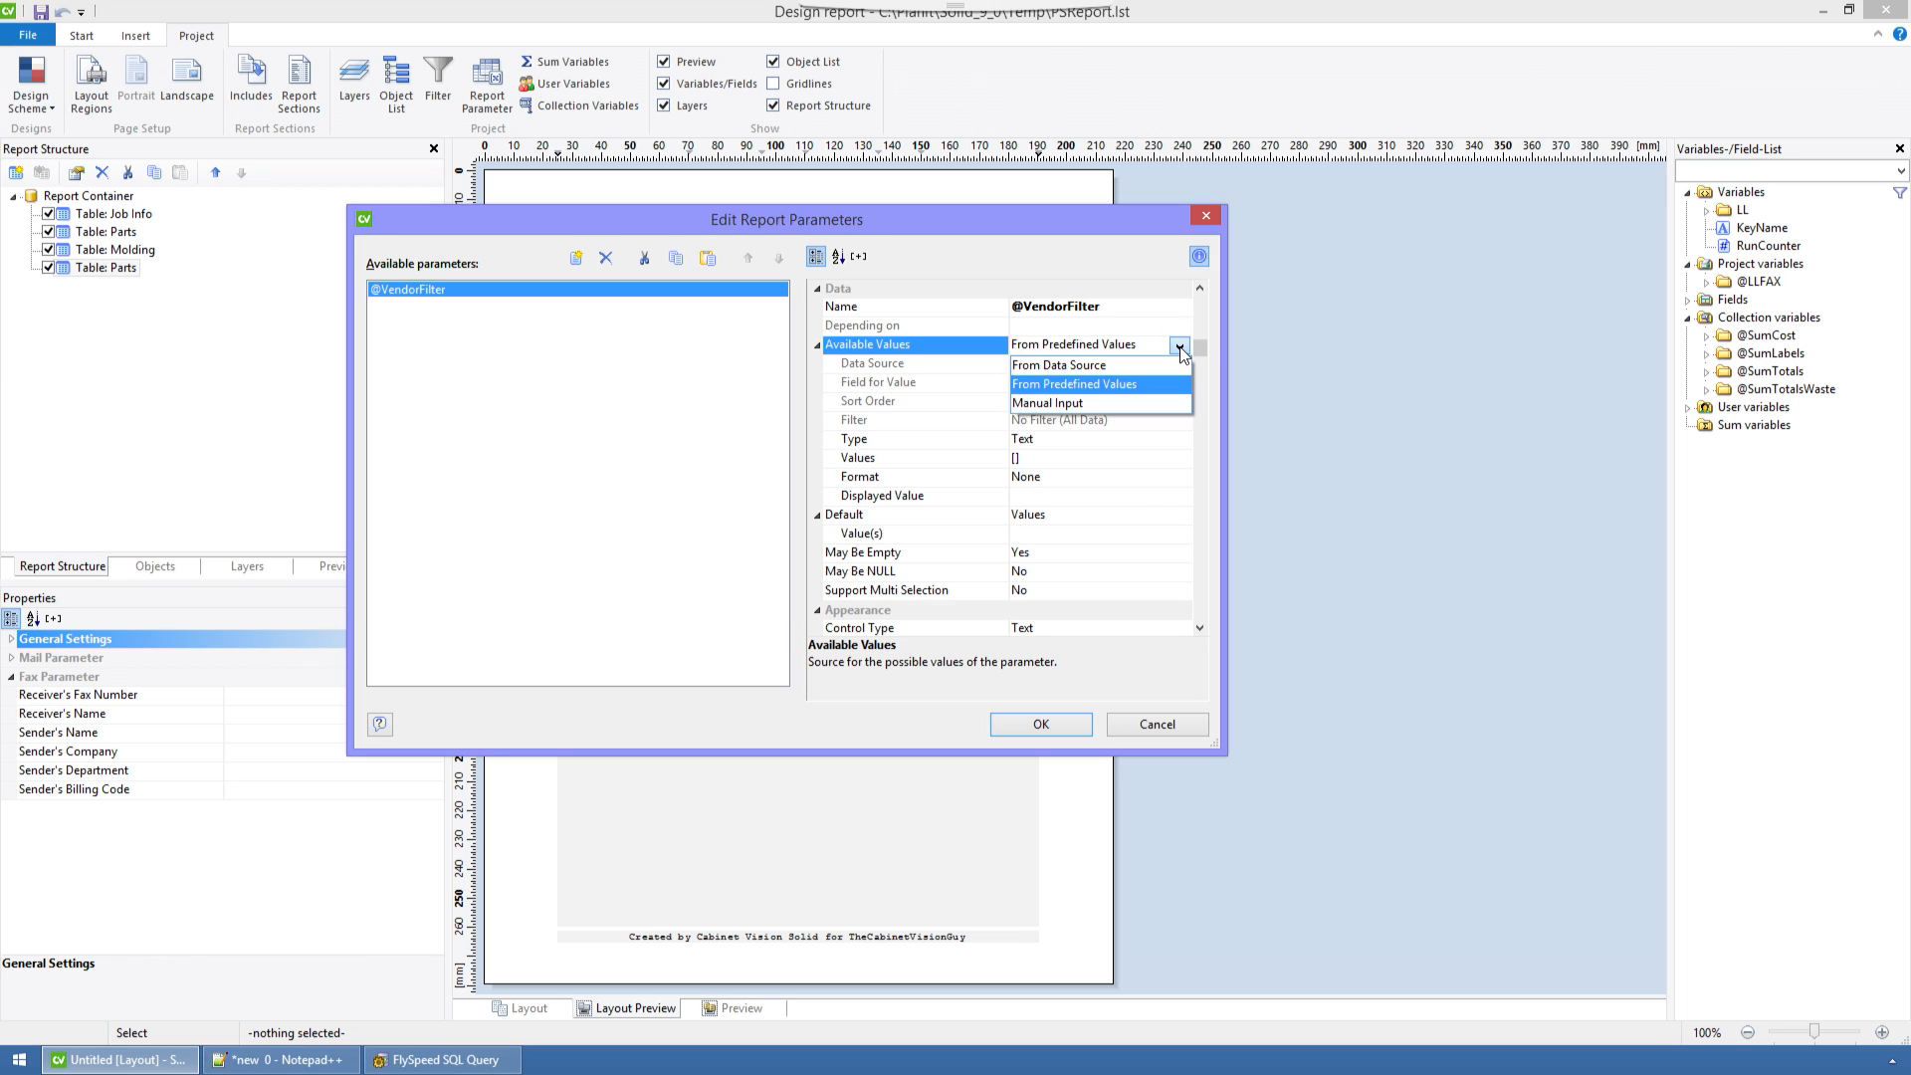
click(1143, 361)
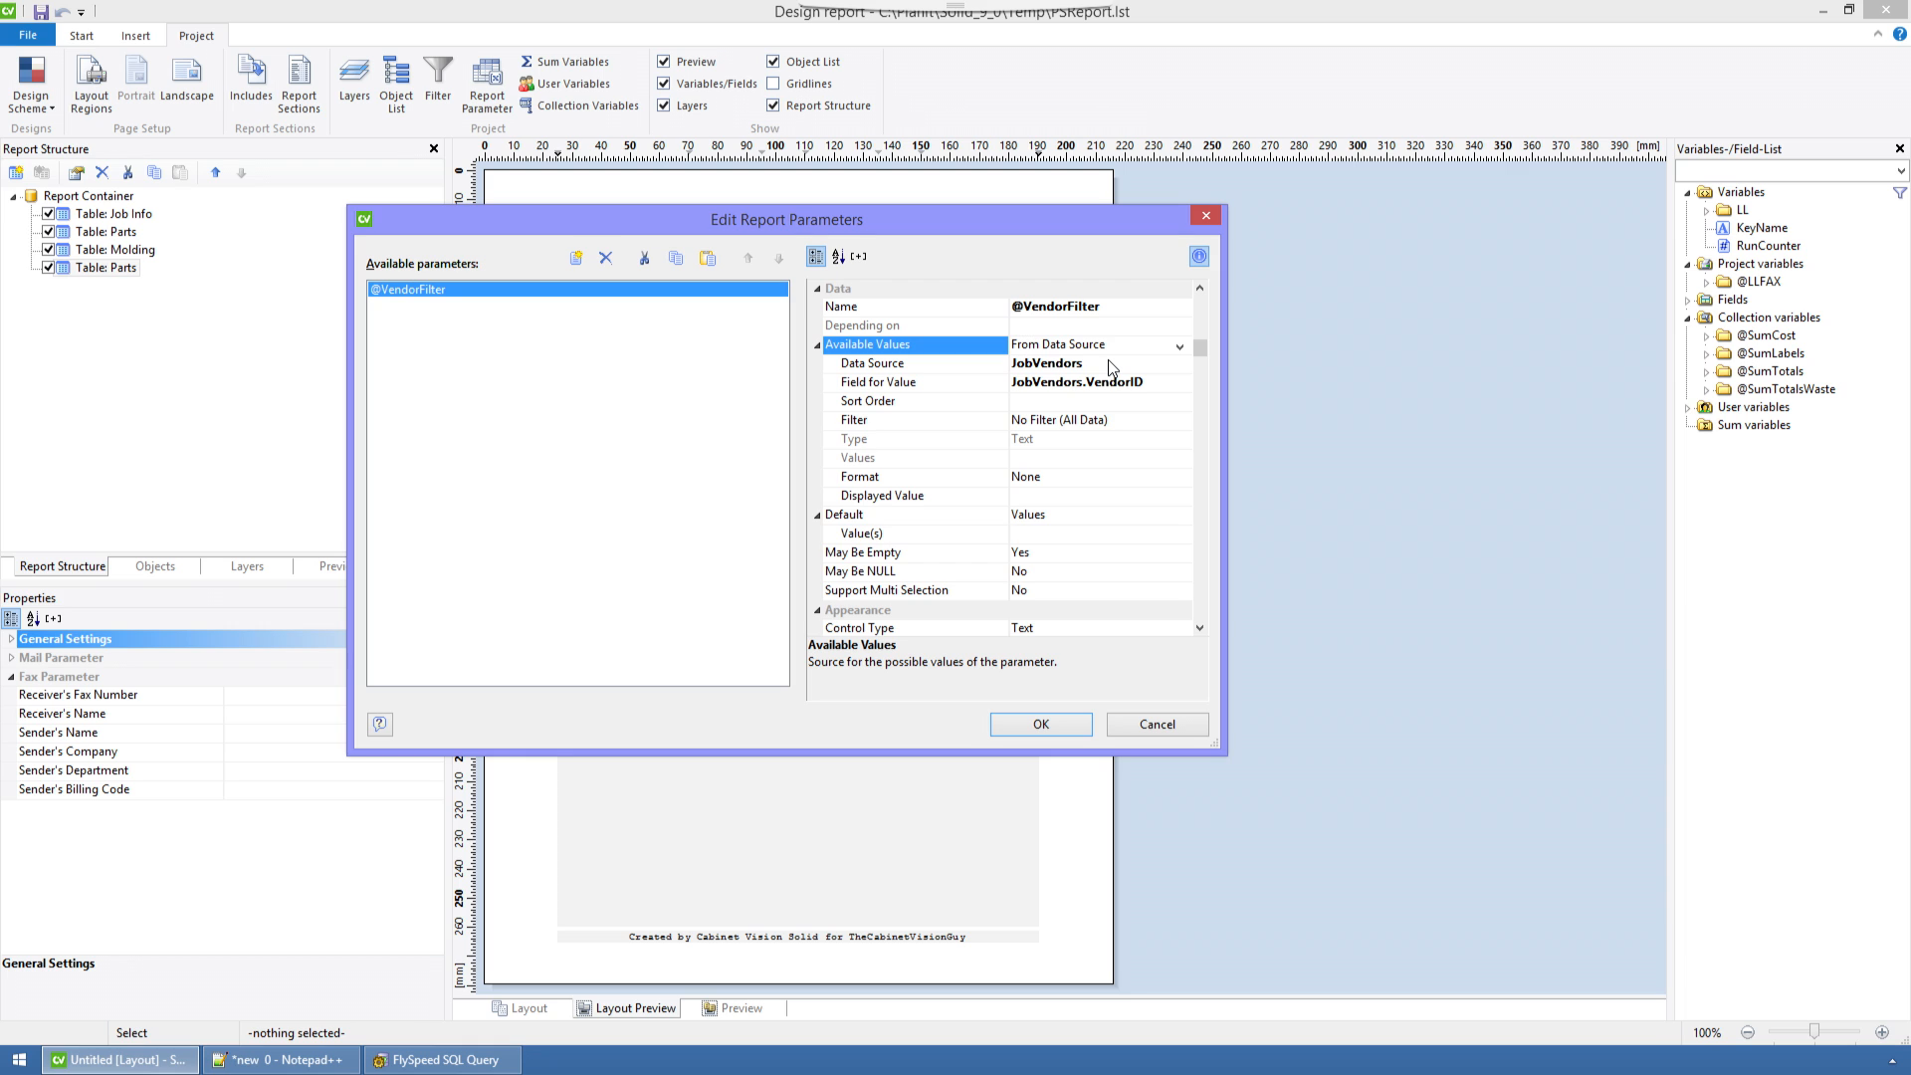
Check the available choices for the parameter's data source and field for value, keeping JobVendors and JobVendors.VendorID selected.
click(1108, 363)
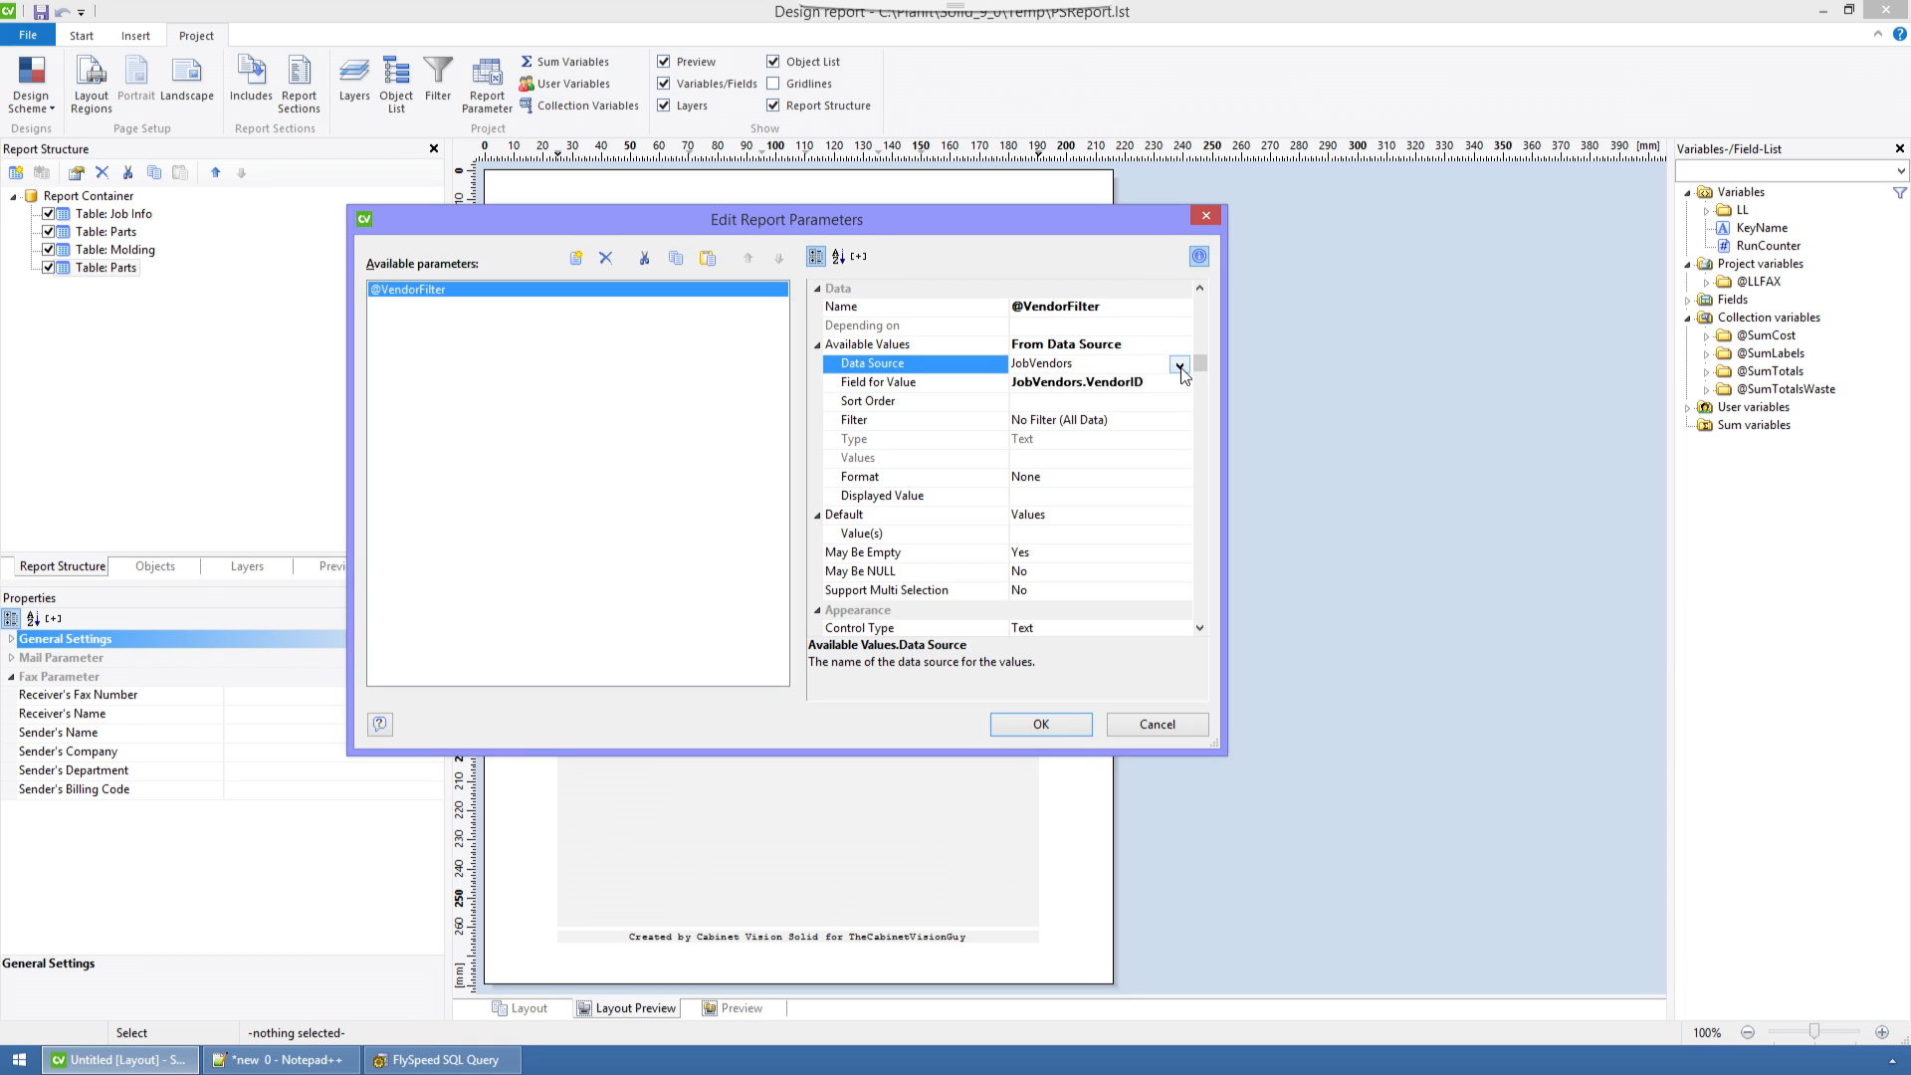
click(1179, 366)
click(1085, 383)
click(1172, 383)
click(1180, 383)
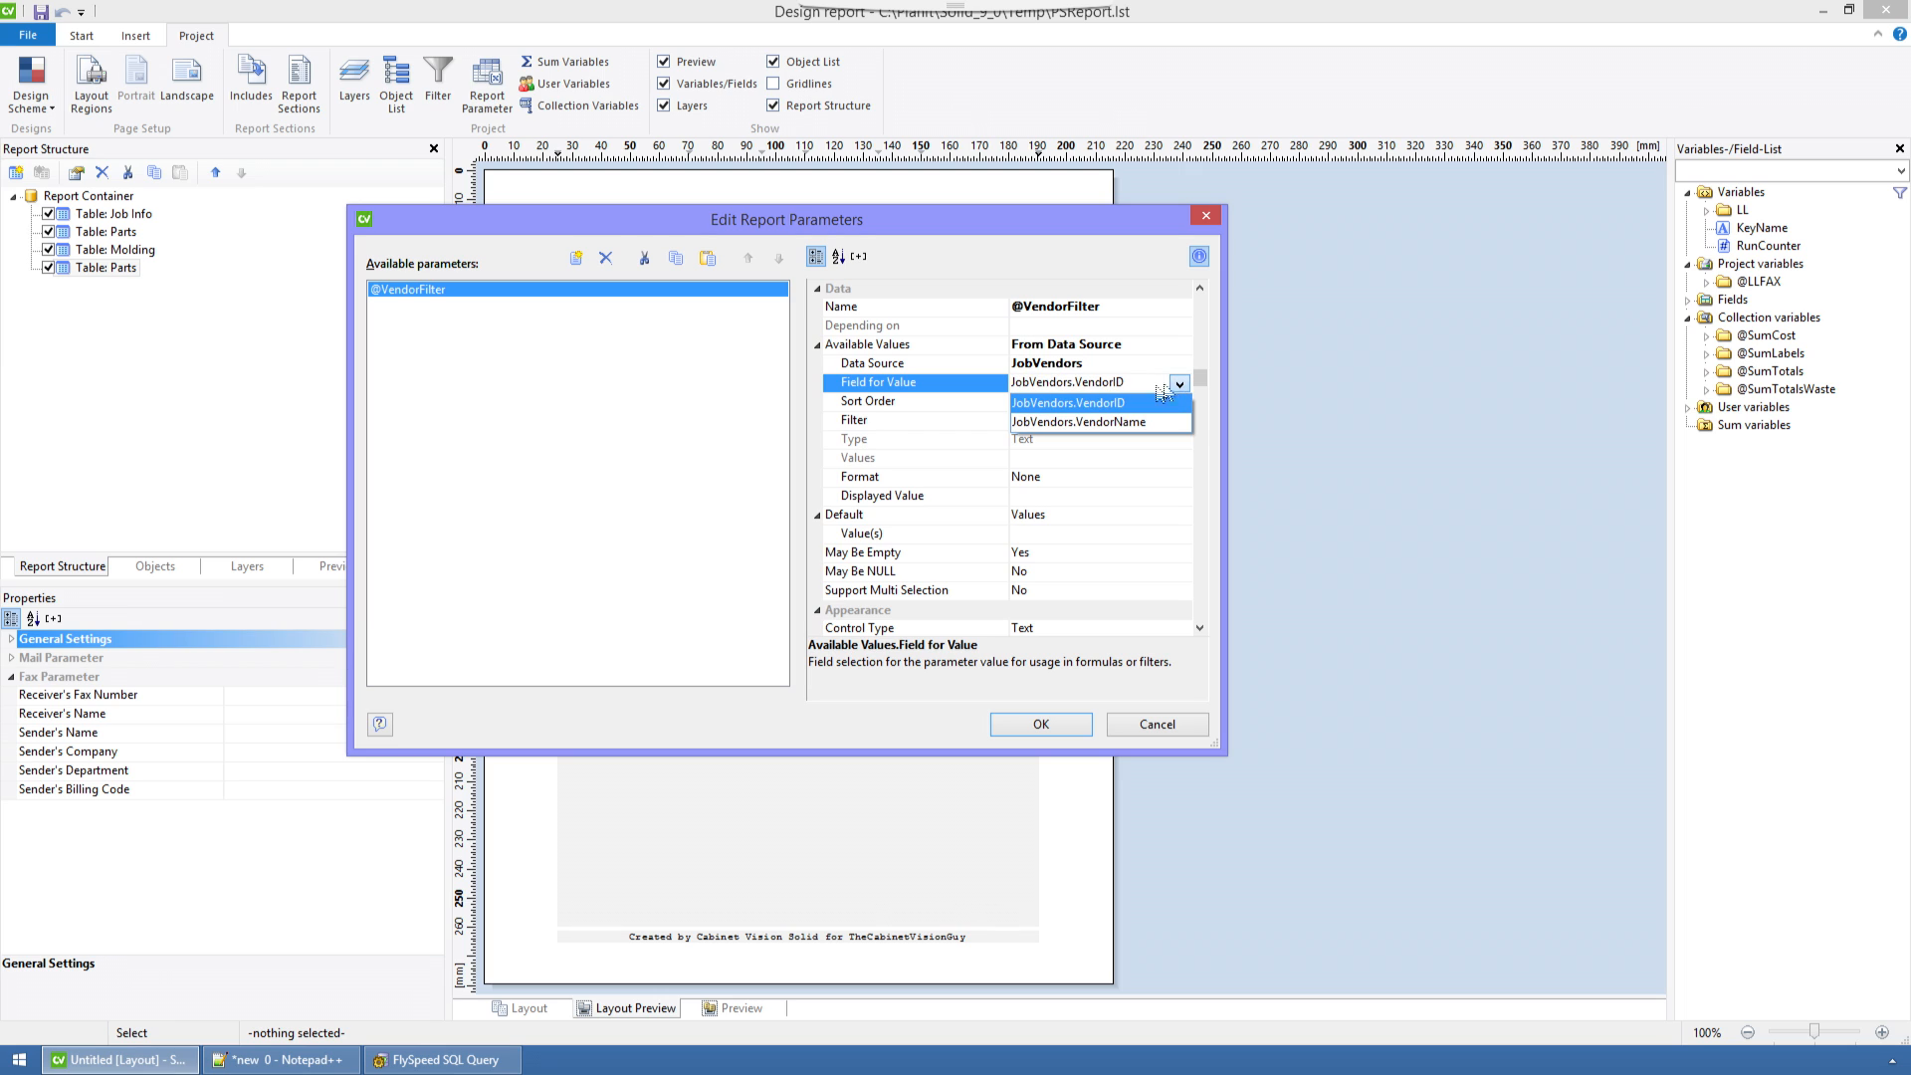
click(1135, 399)
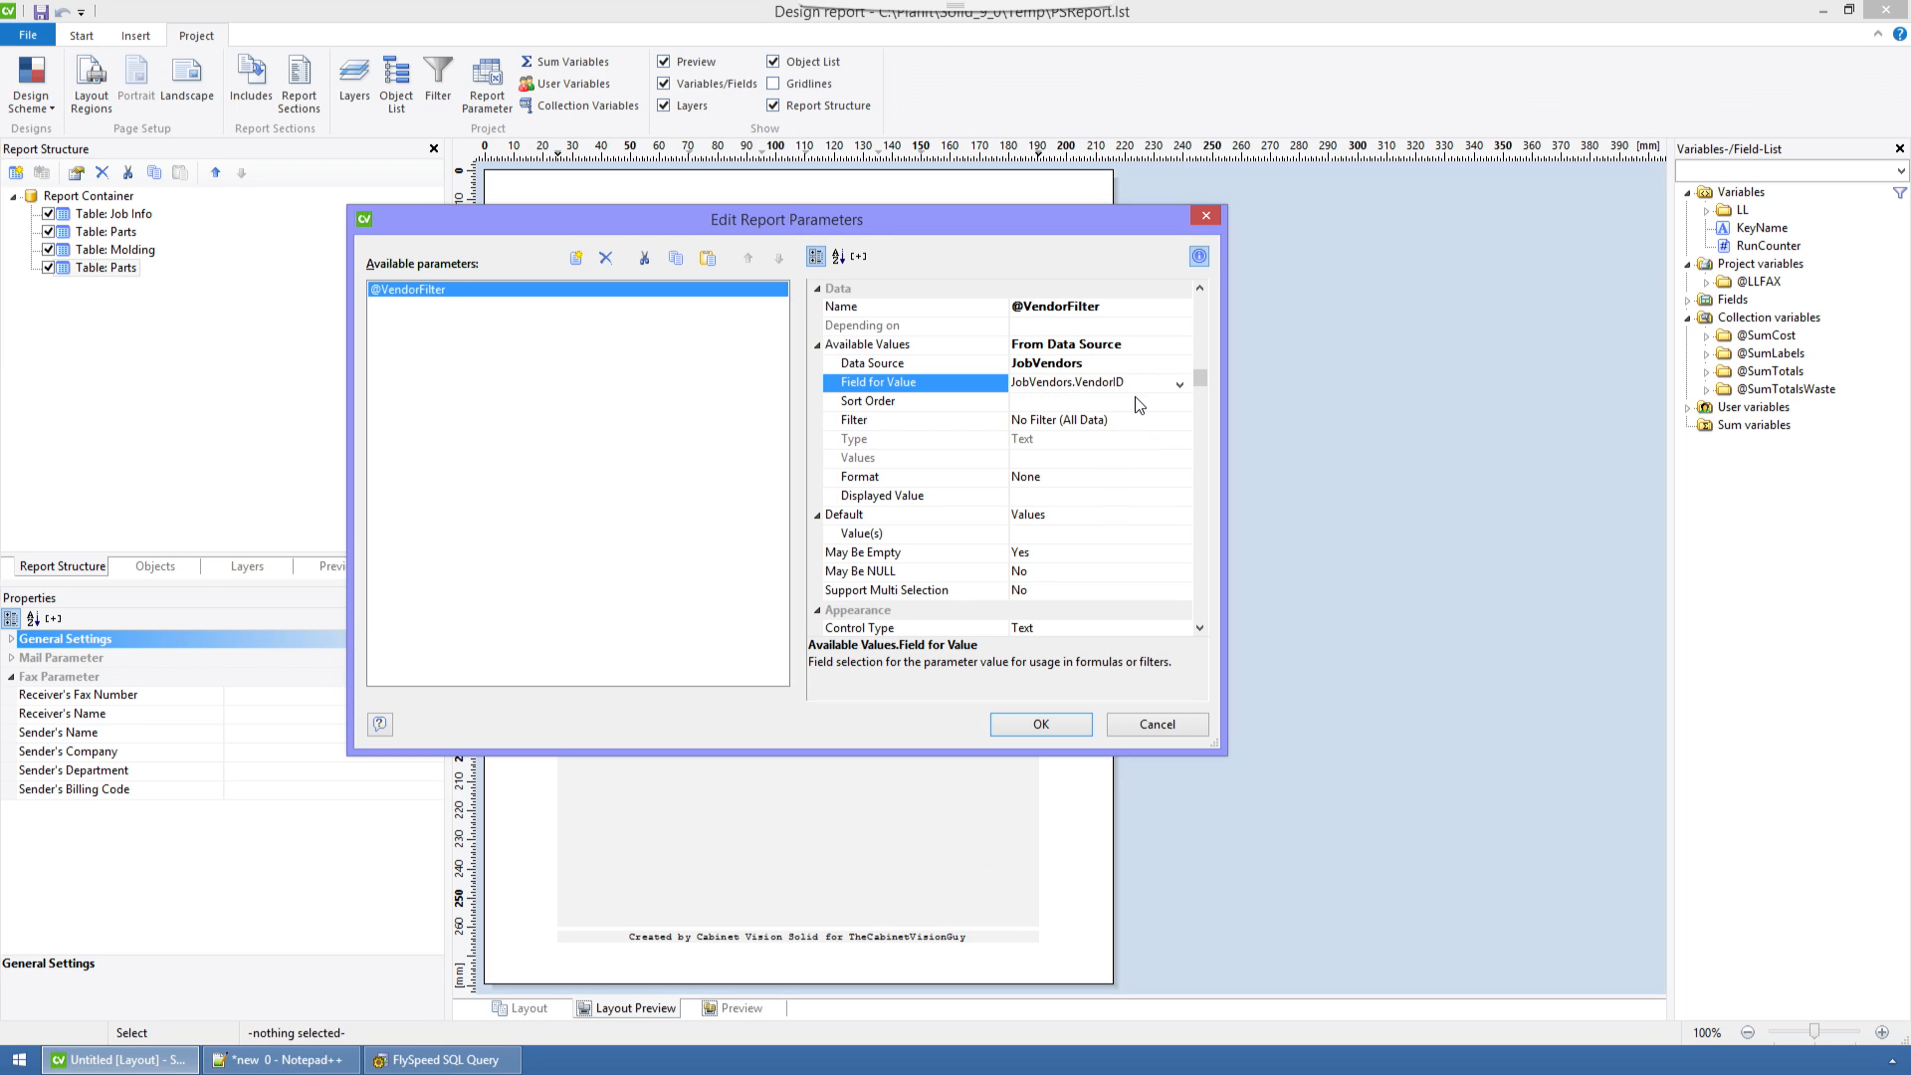
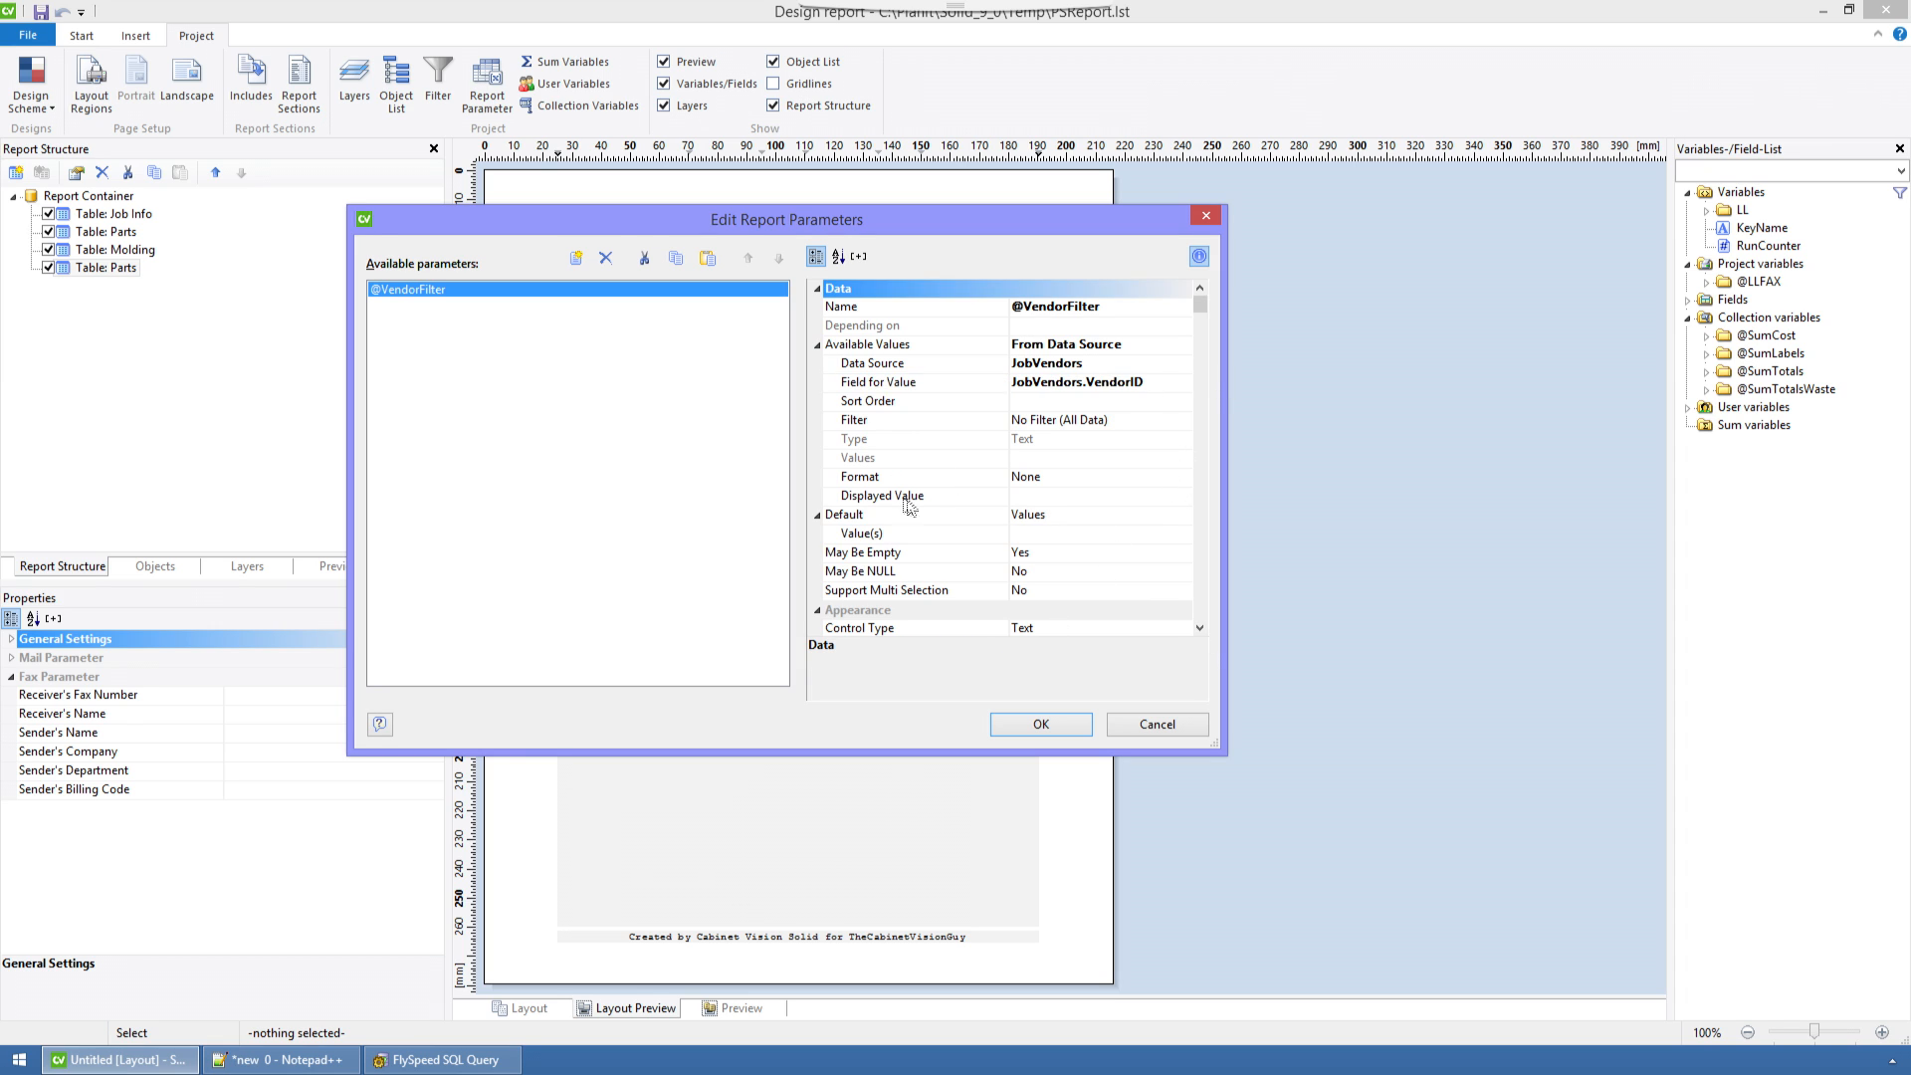
click(1023, 500)
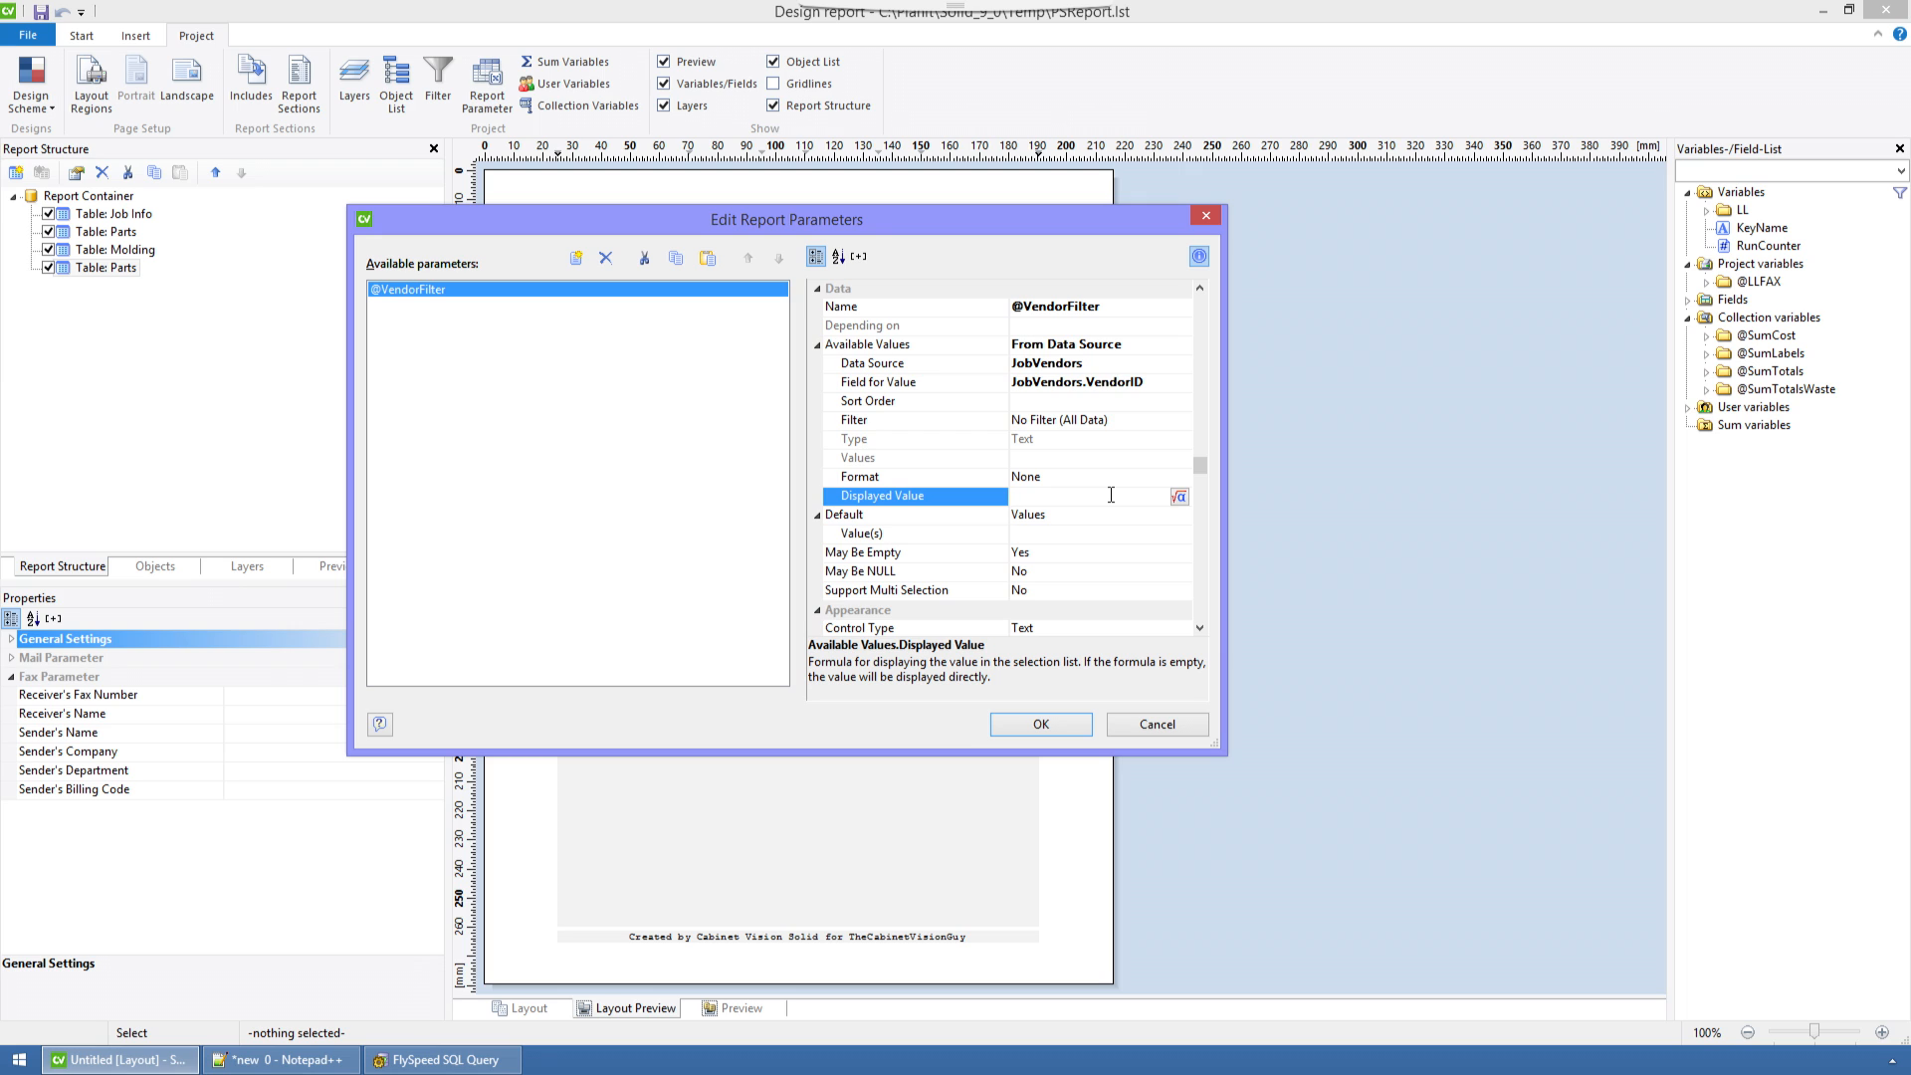
text(JobVendors.VendorName)
click(1179, 495)
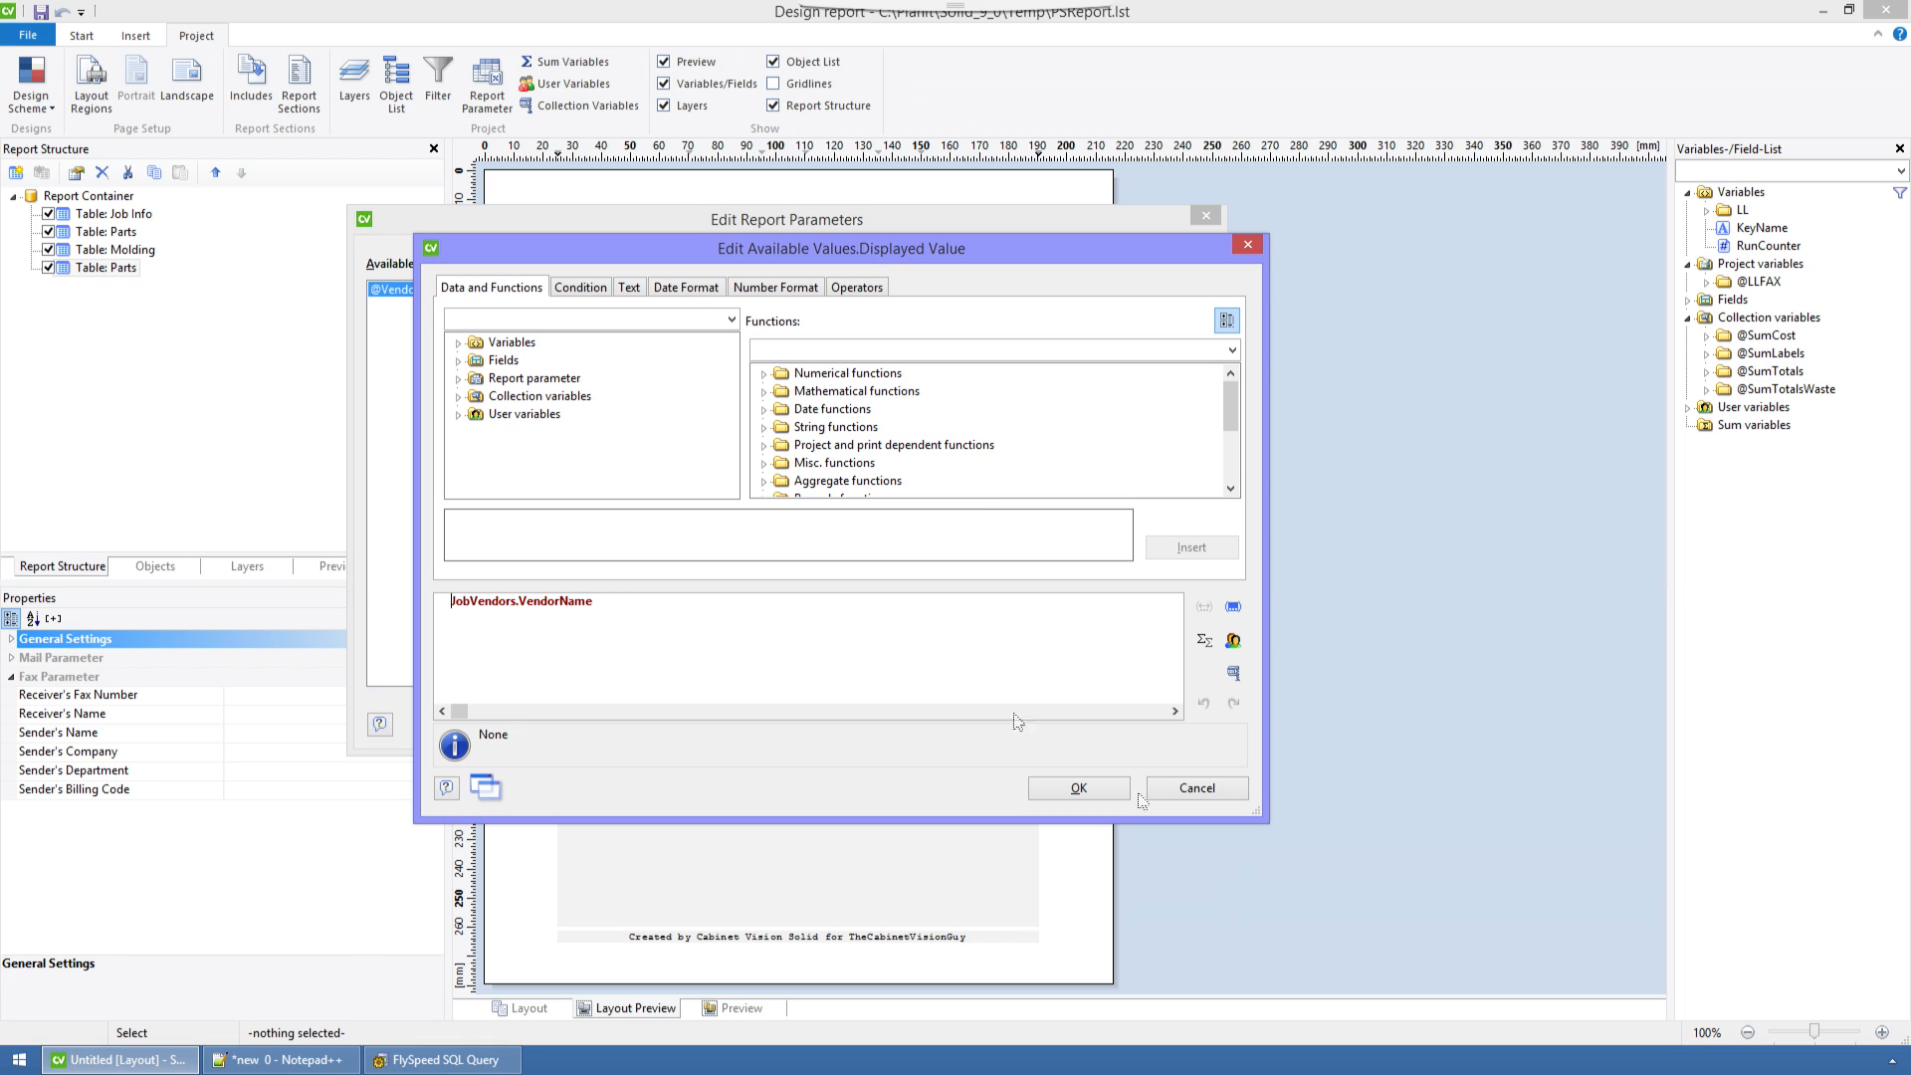
click(1066, 786)
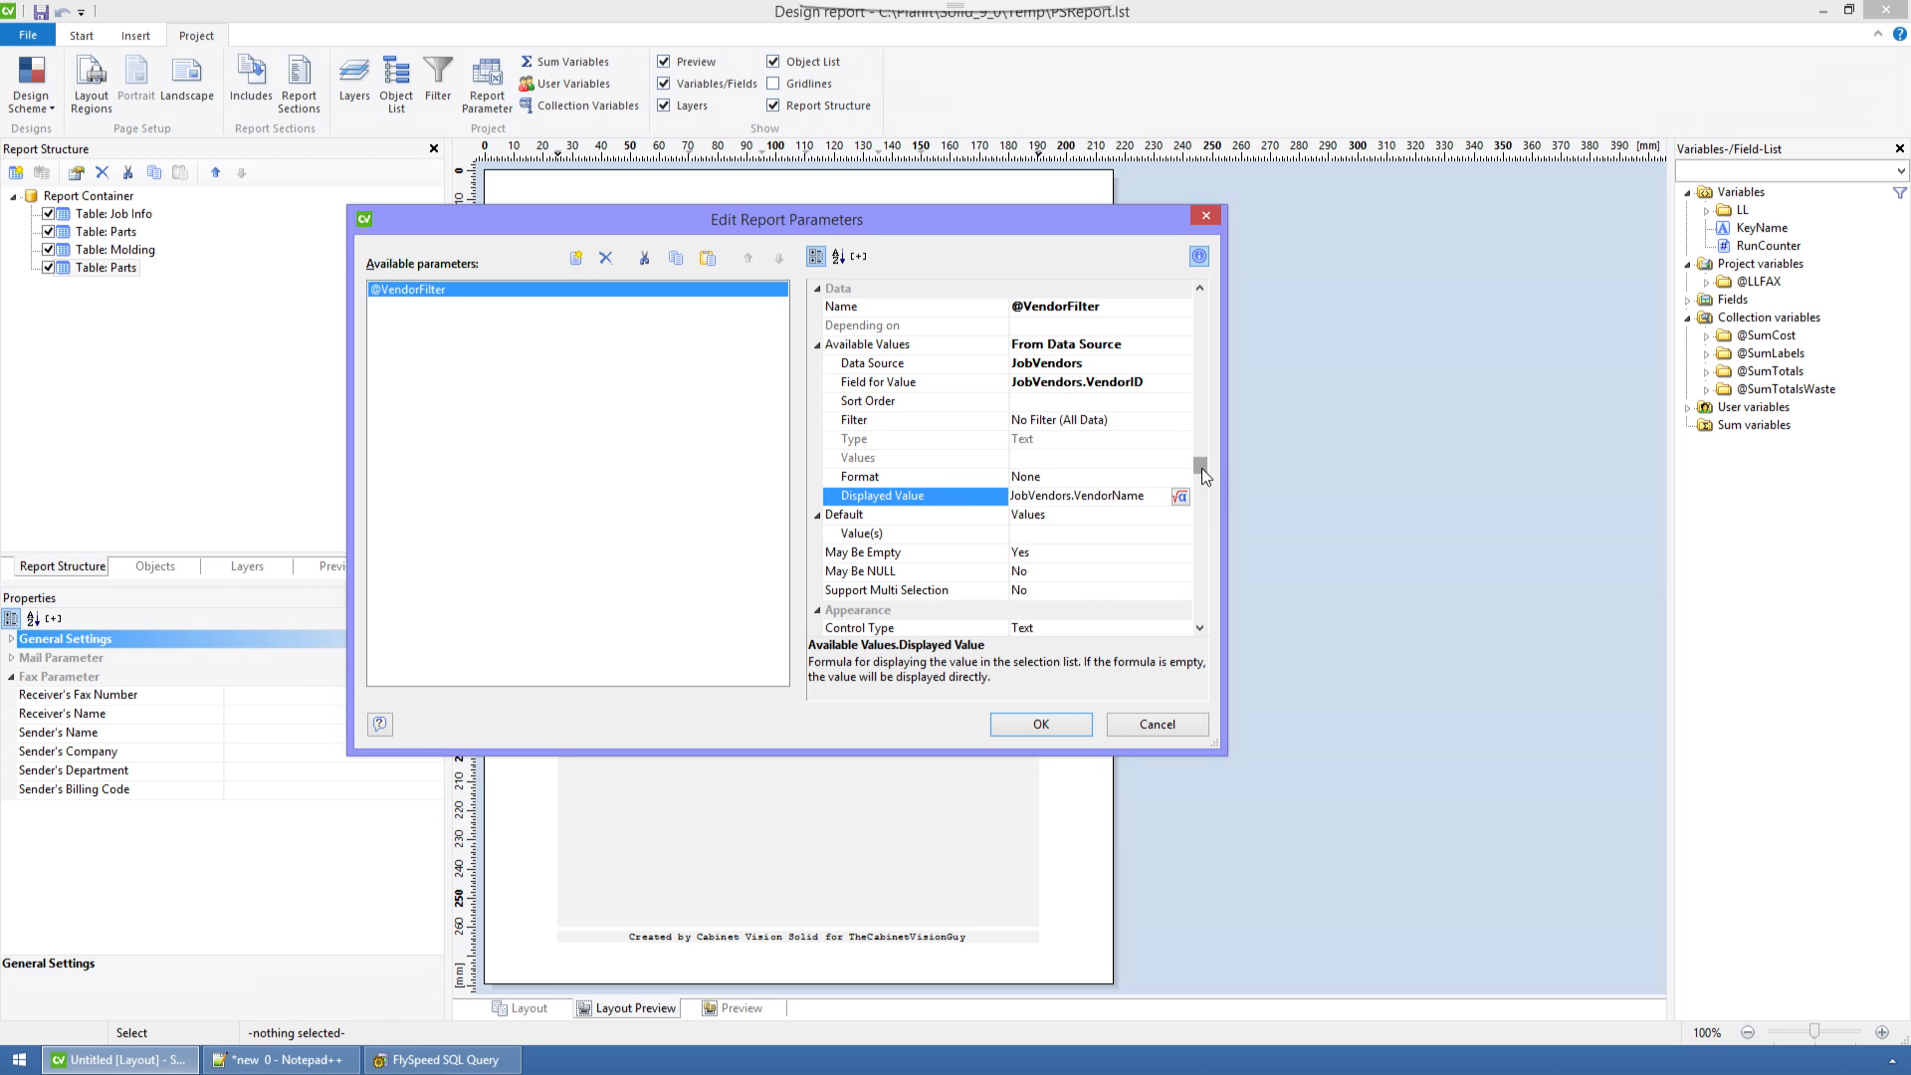
click(924, 557)
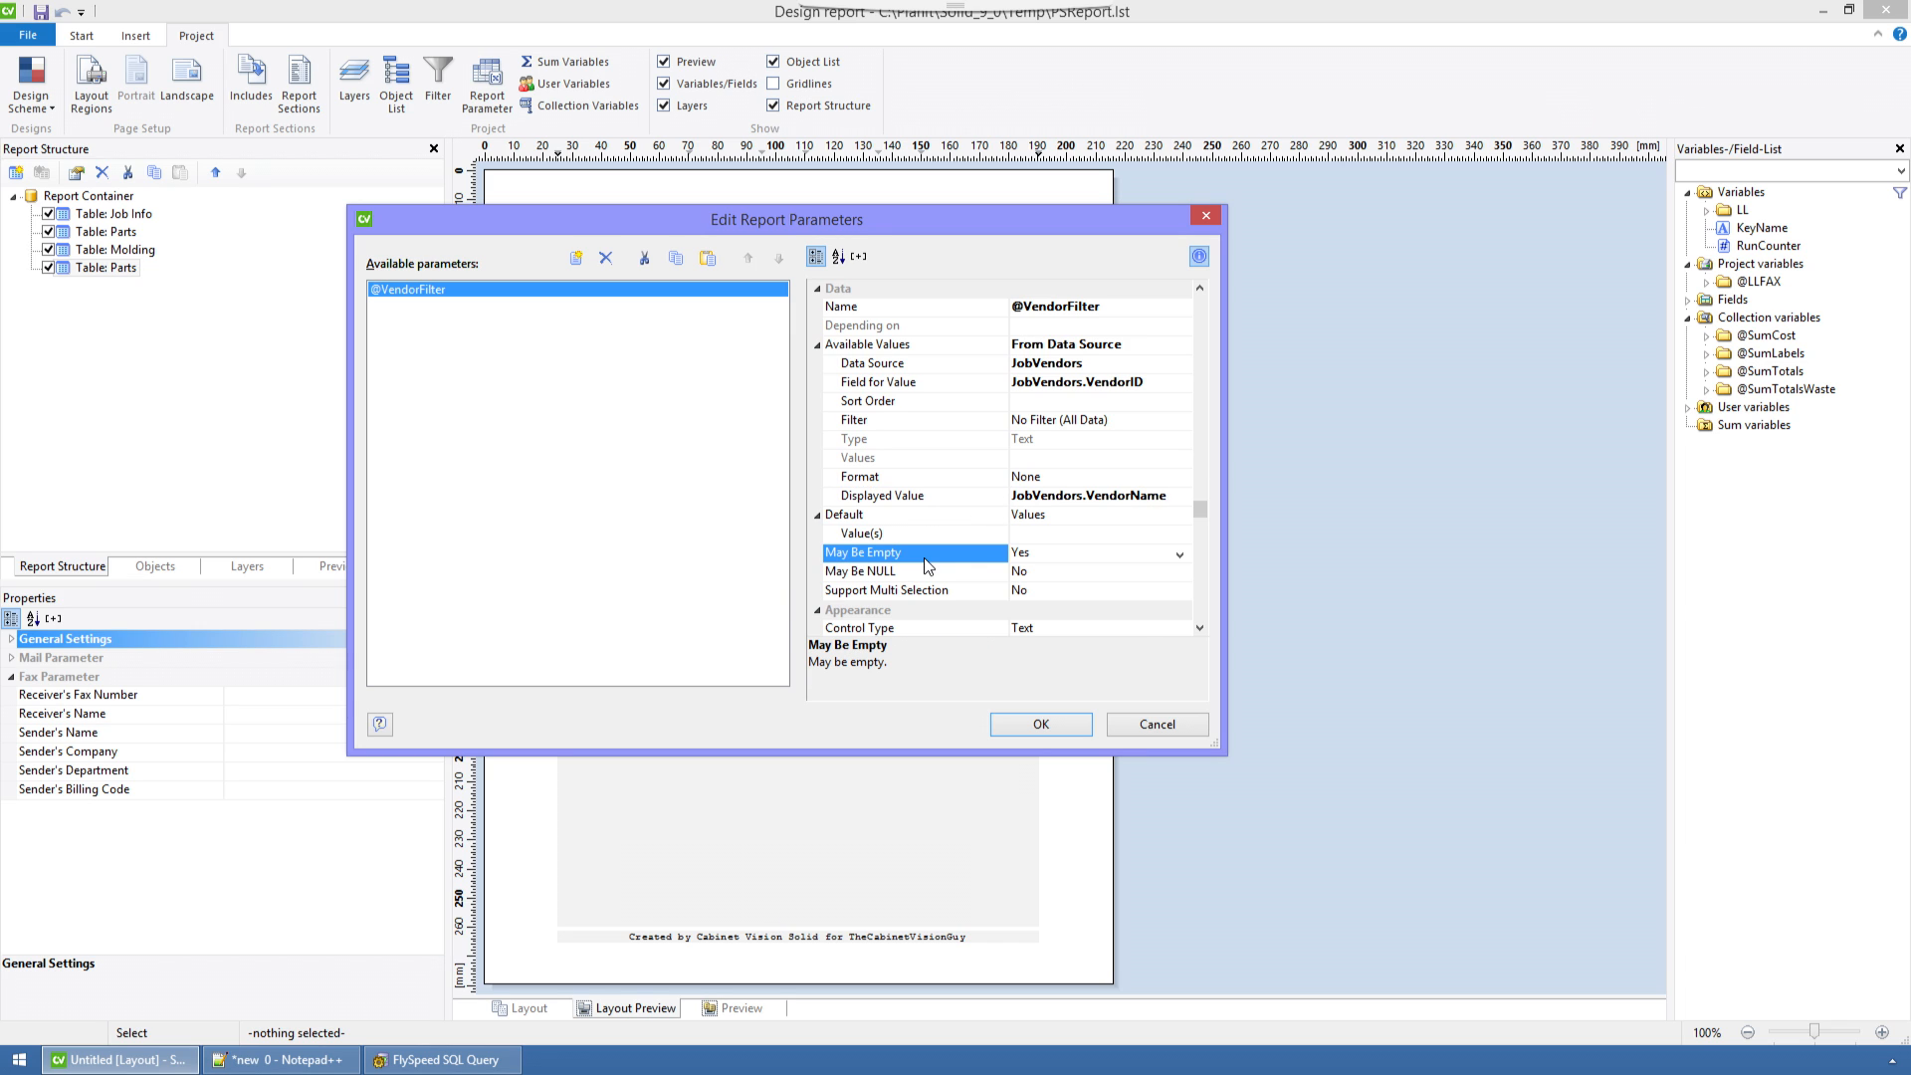
click(1180, 555)
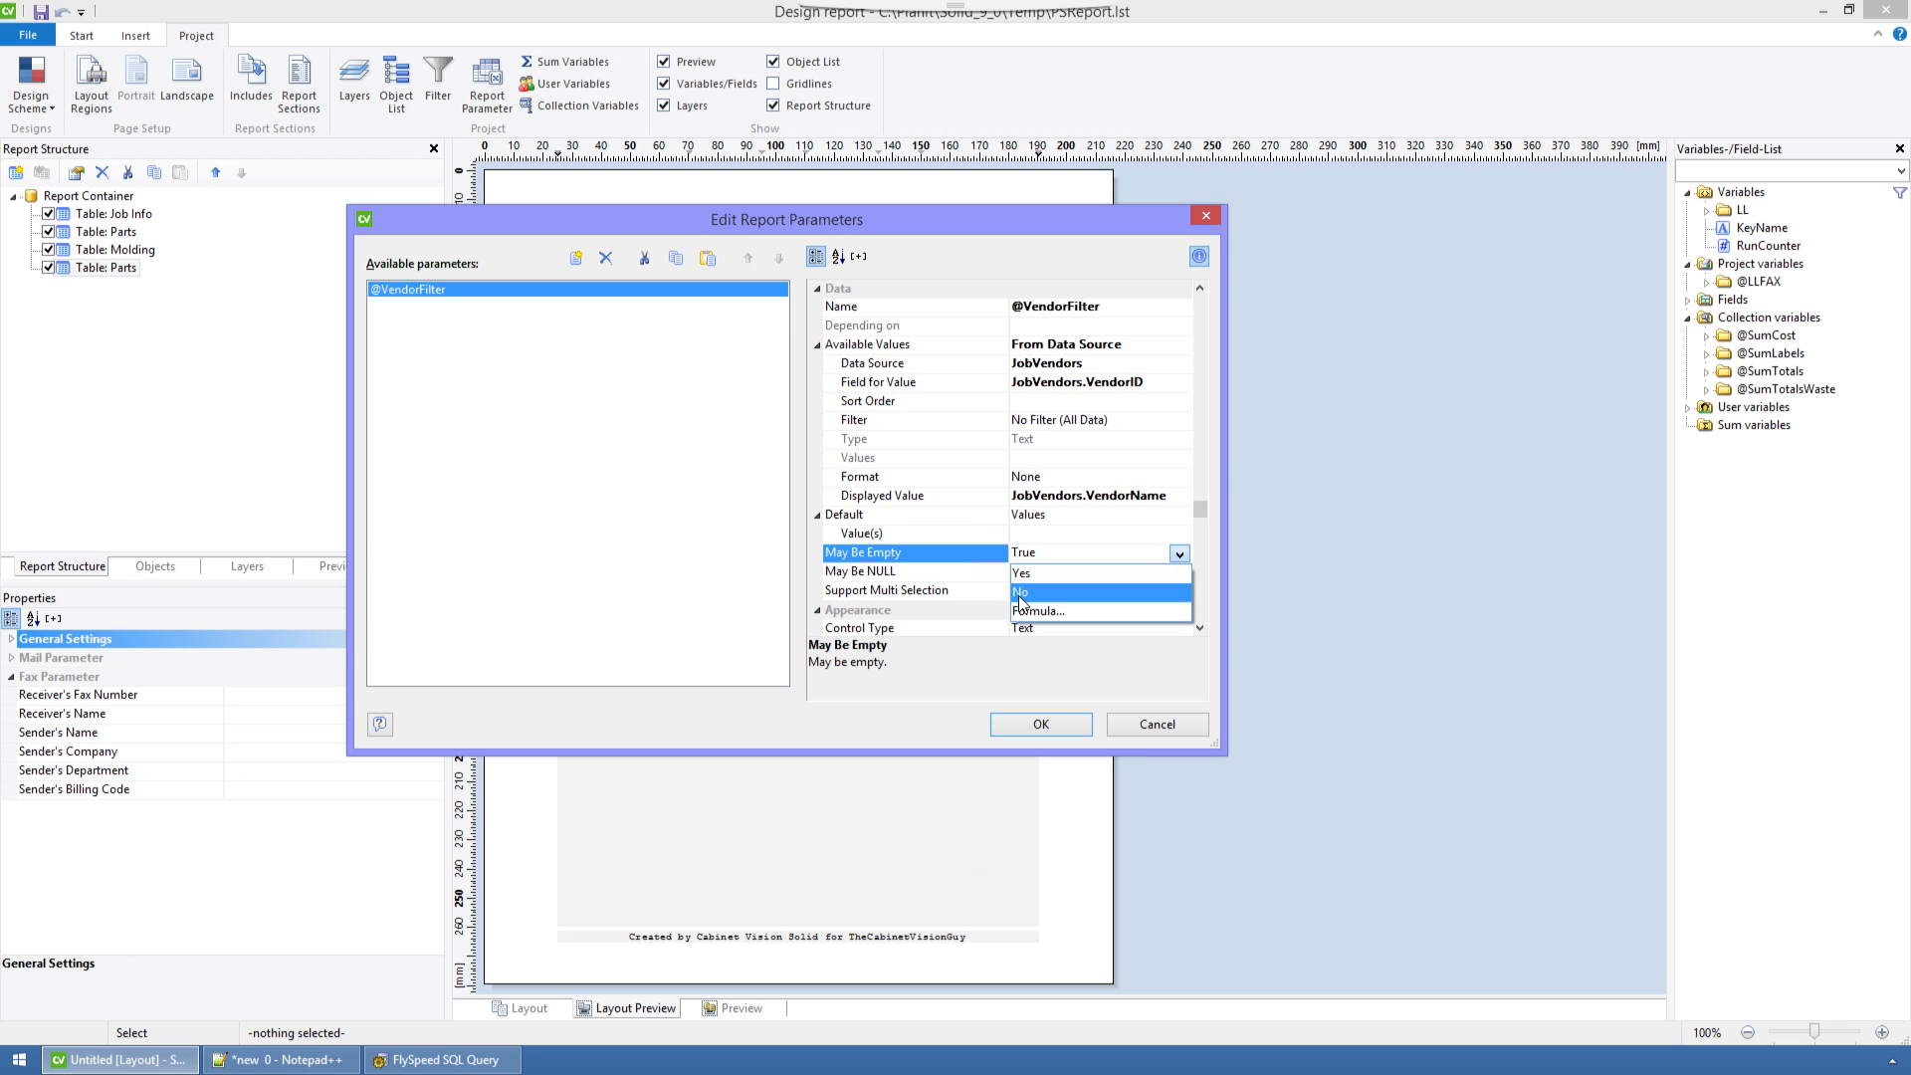
click(1022, 595)
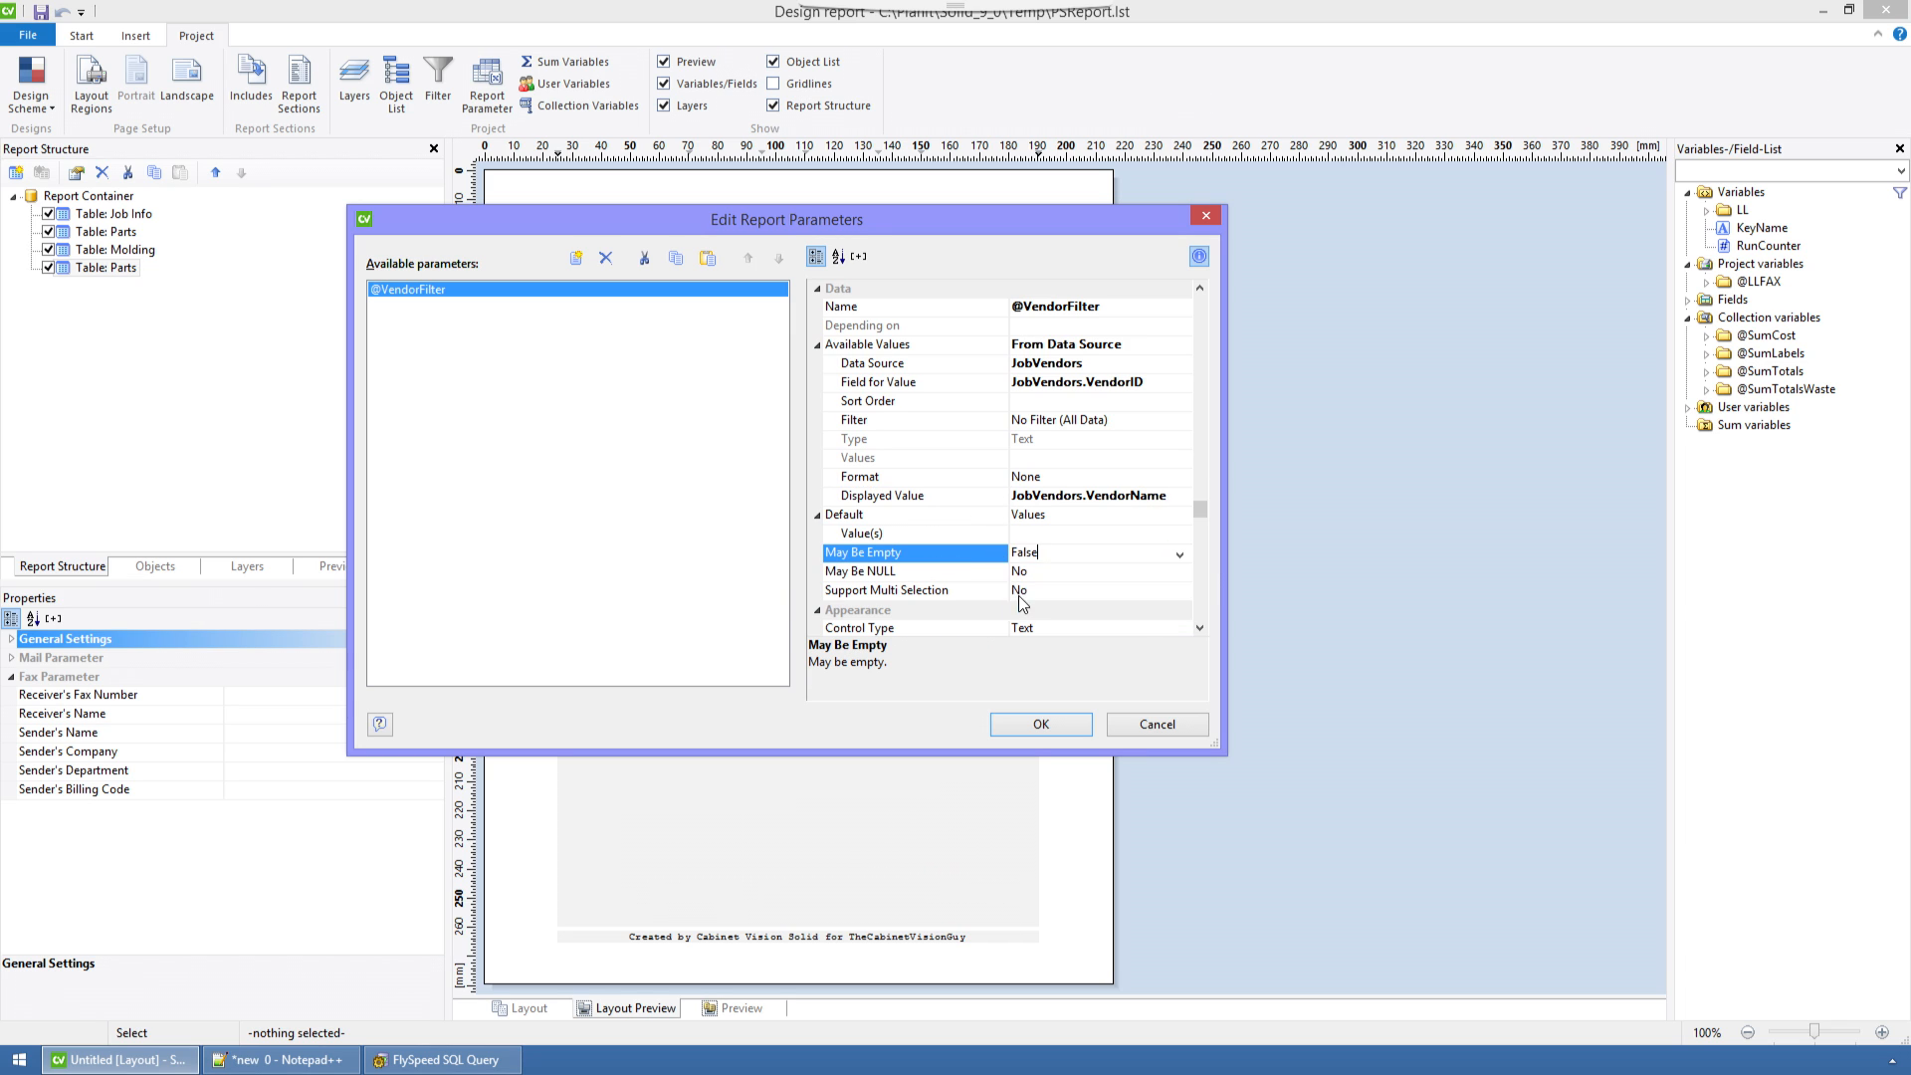
click(949, 543)
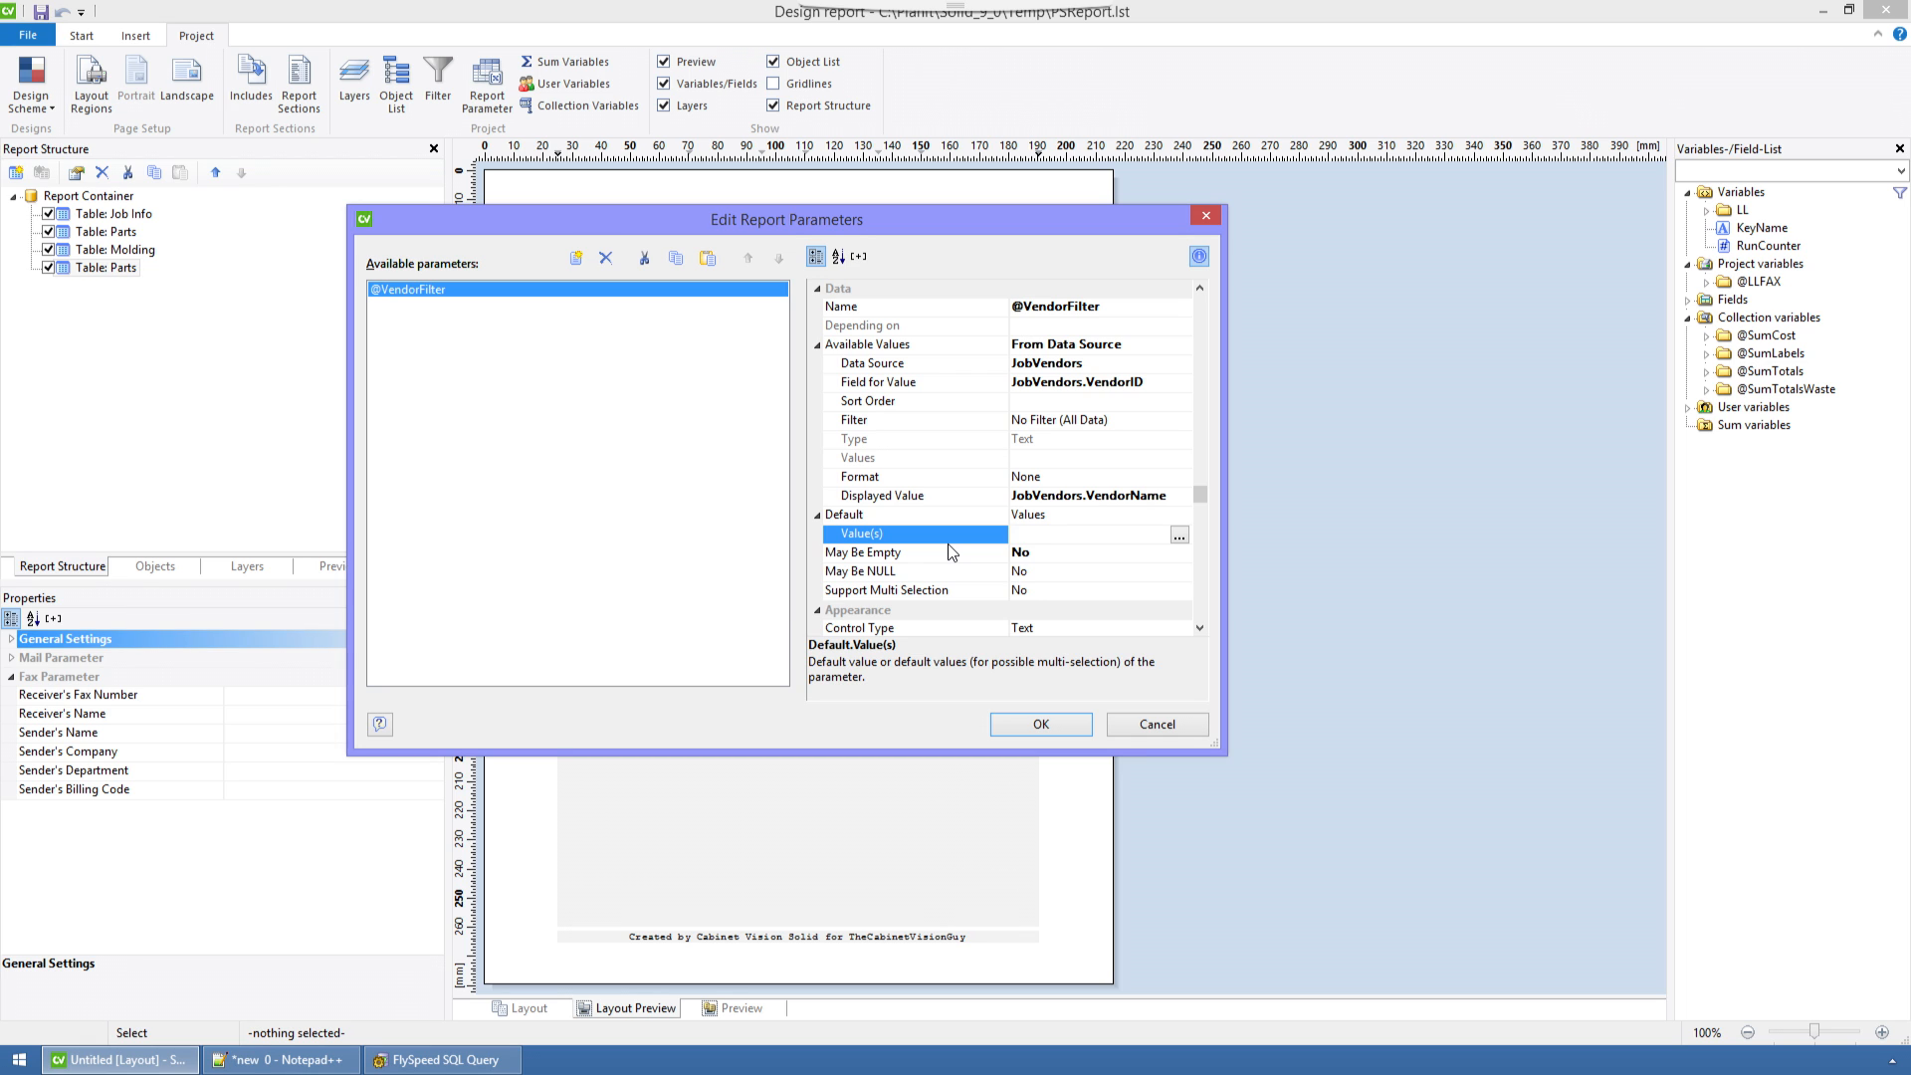
key(Down)
key(Down)
key(Down)
key(Down)
key(Down)
key(Down)
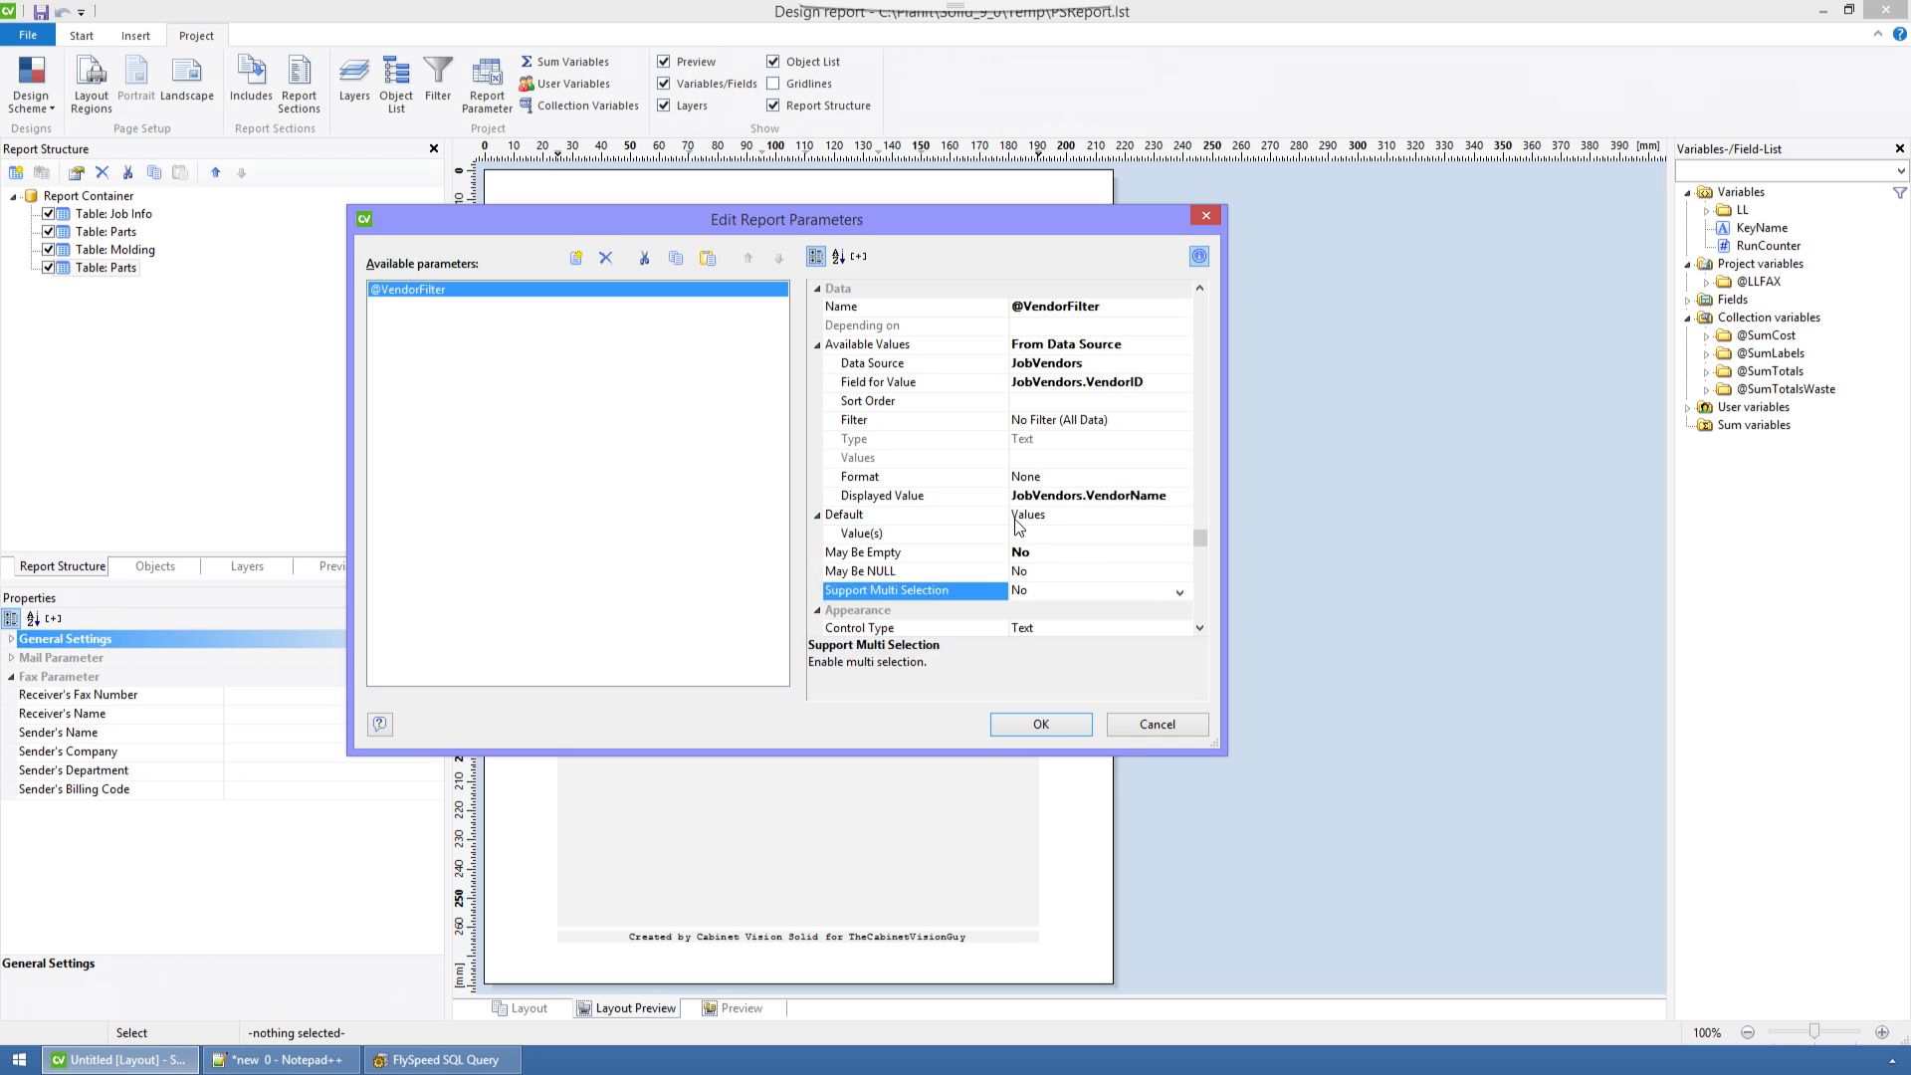
key(Down)
key(Down)
click(951, 572)
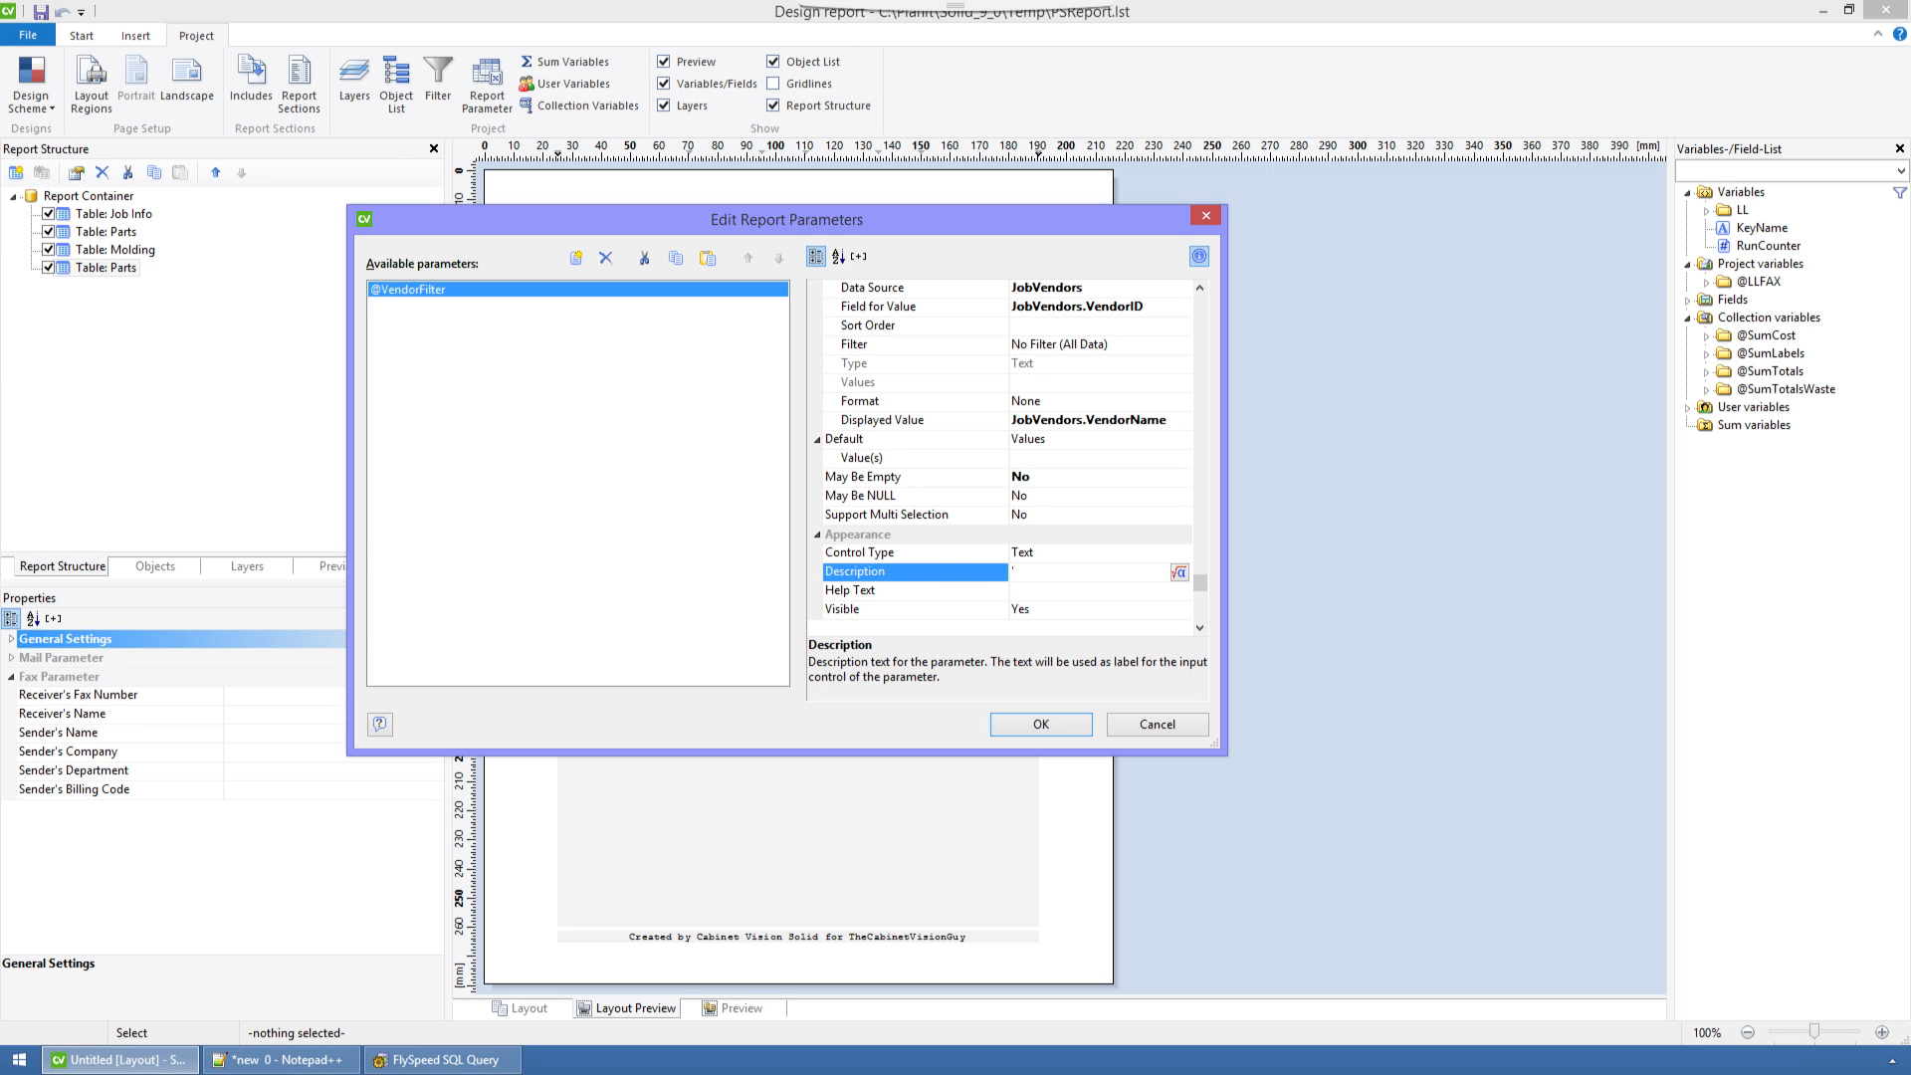
text('Vendor Filter)
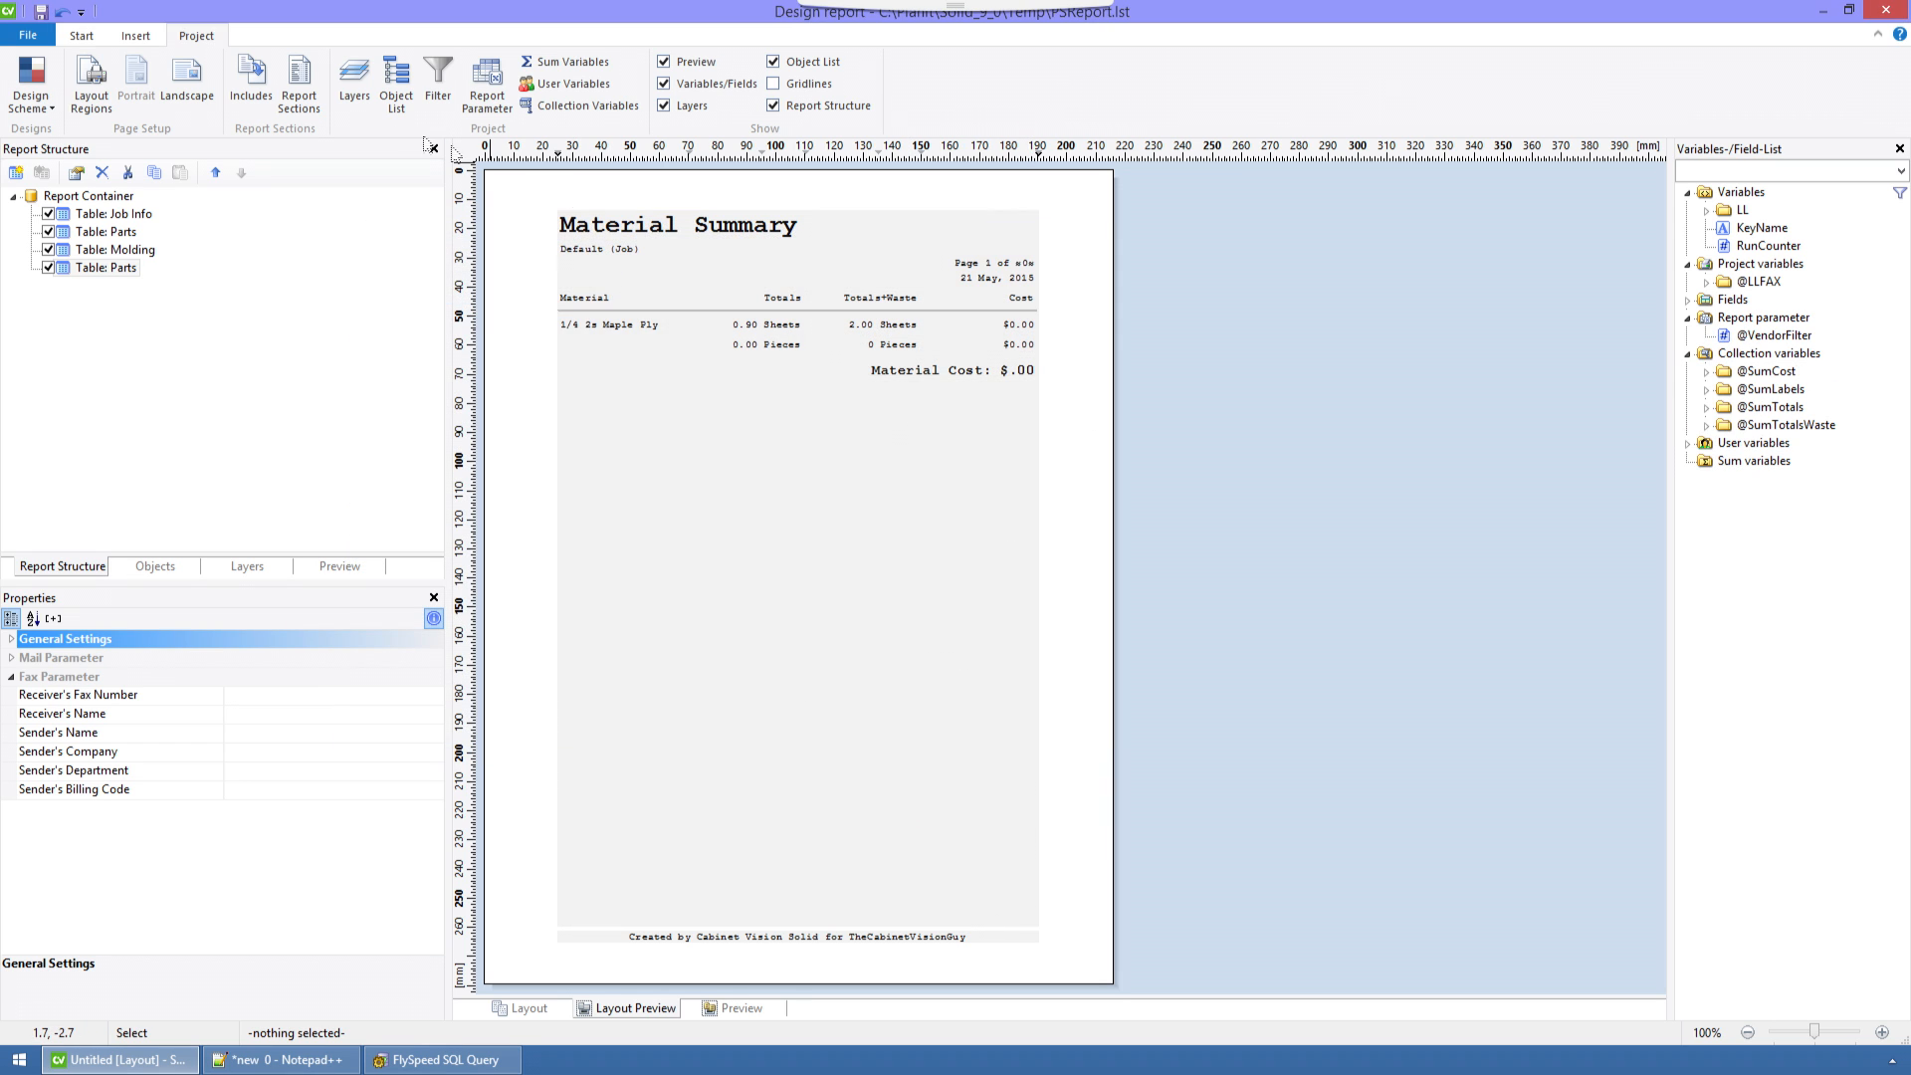
Close the report designer and run the report in View Mode with Vendor Filter set to Sample Vendor.
click(1886, 9)
click(70, 76)
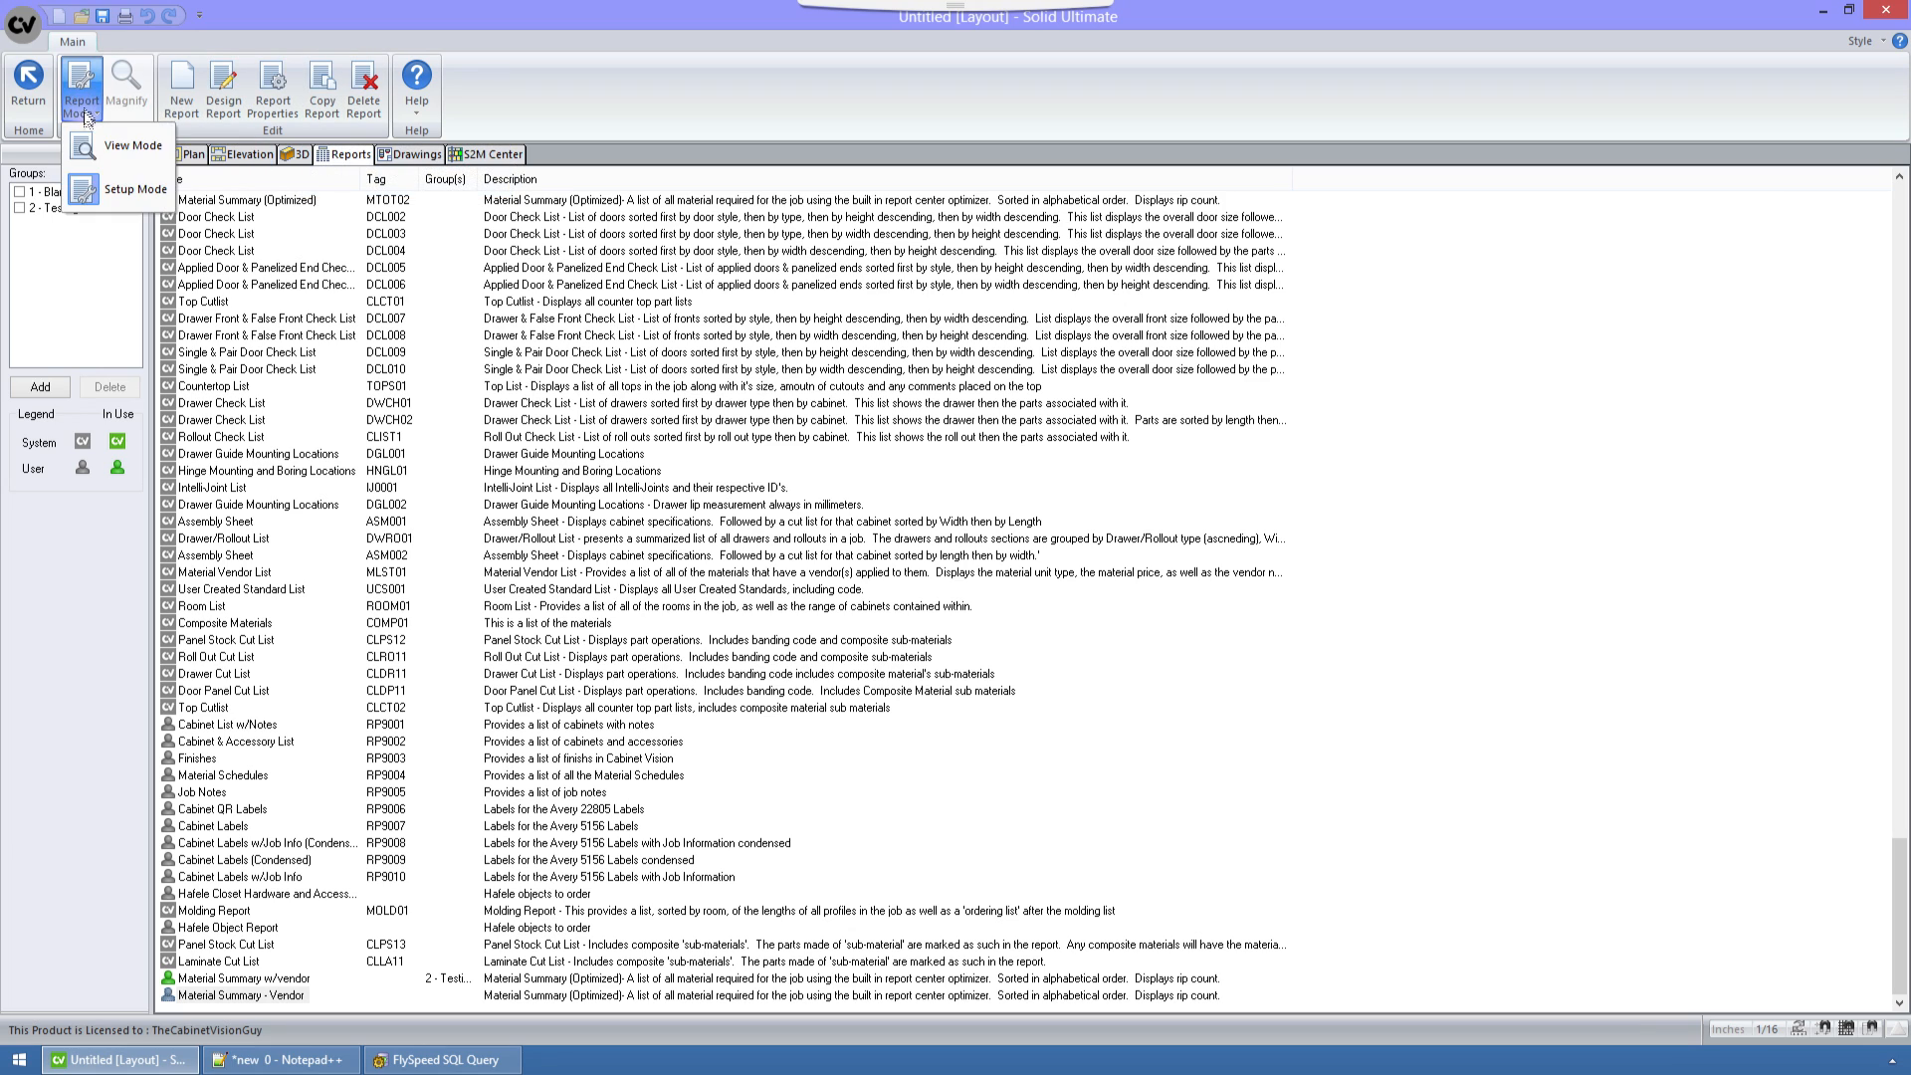
click(90, 140)
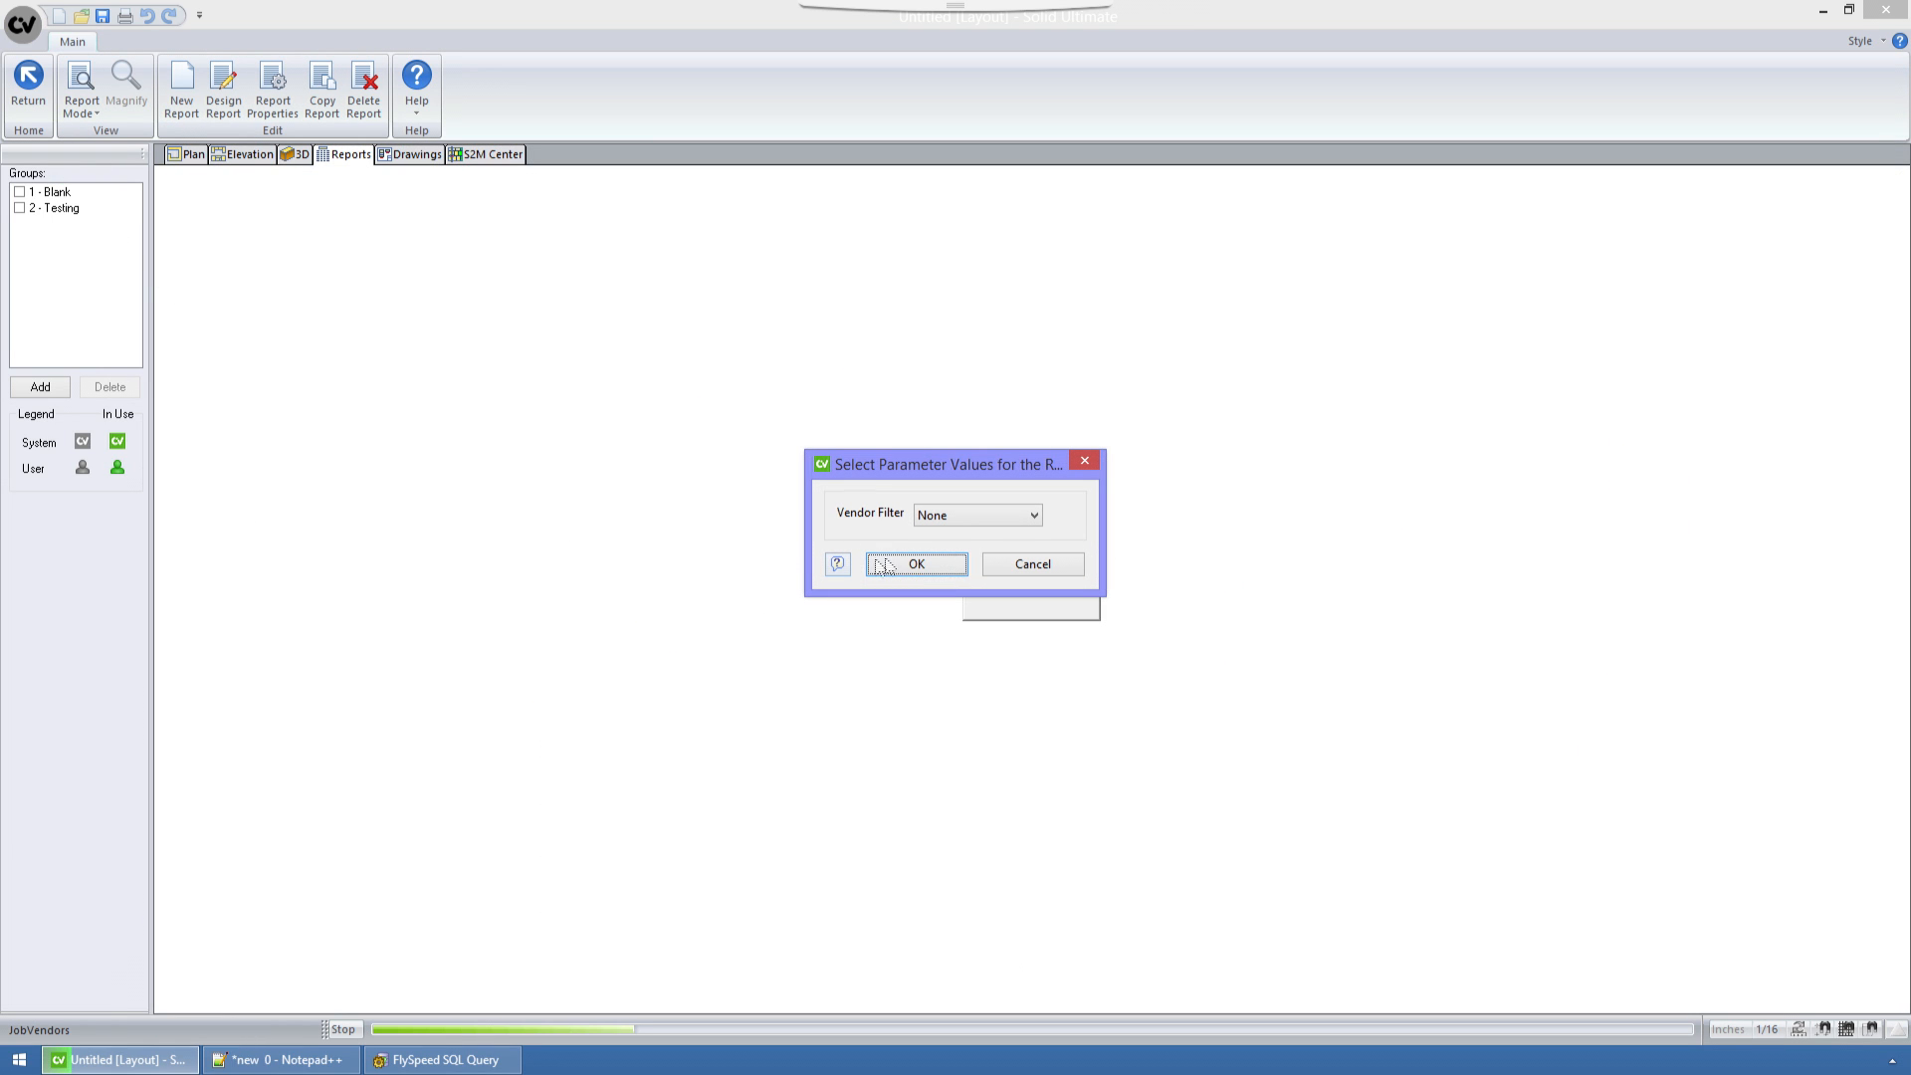
click(980, 517)
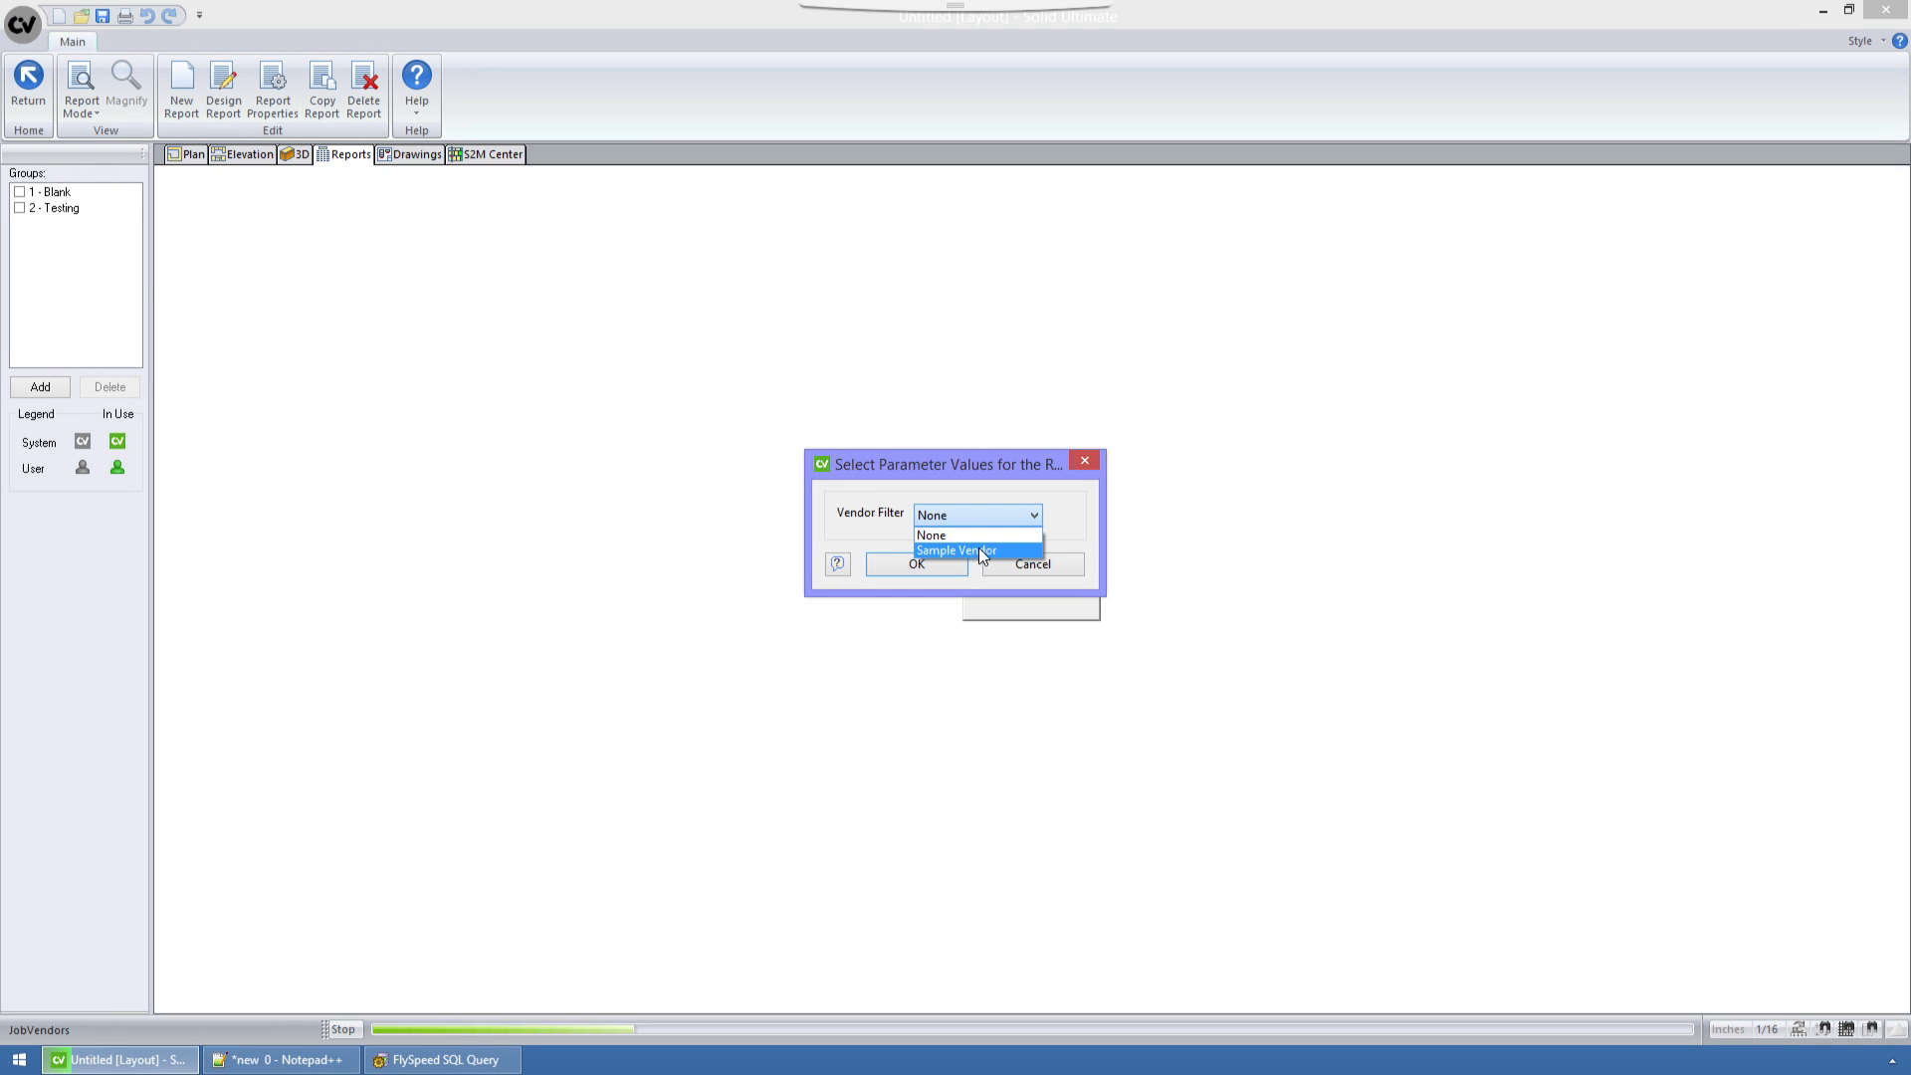
click(980, 550)
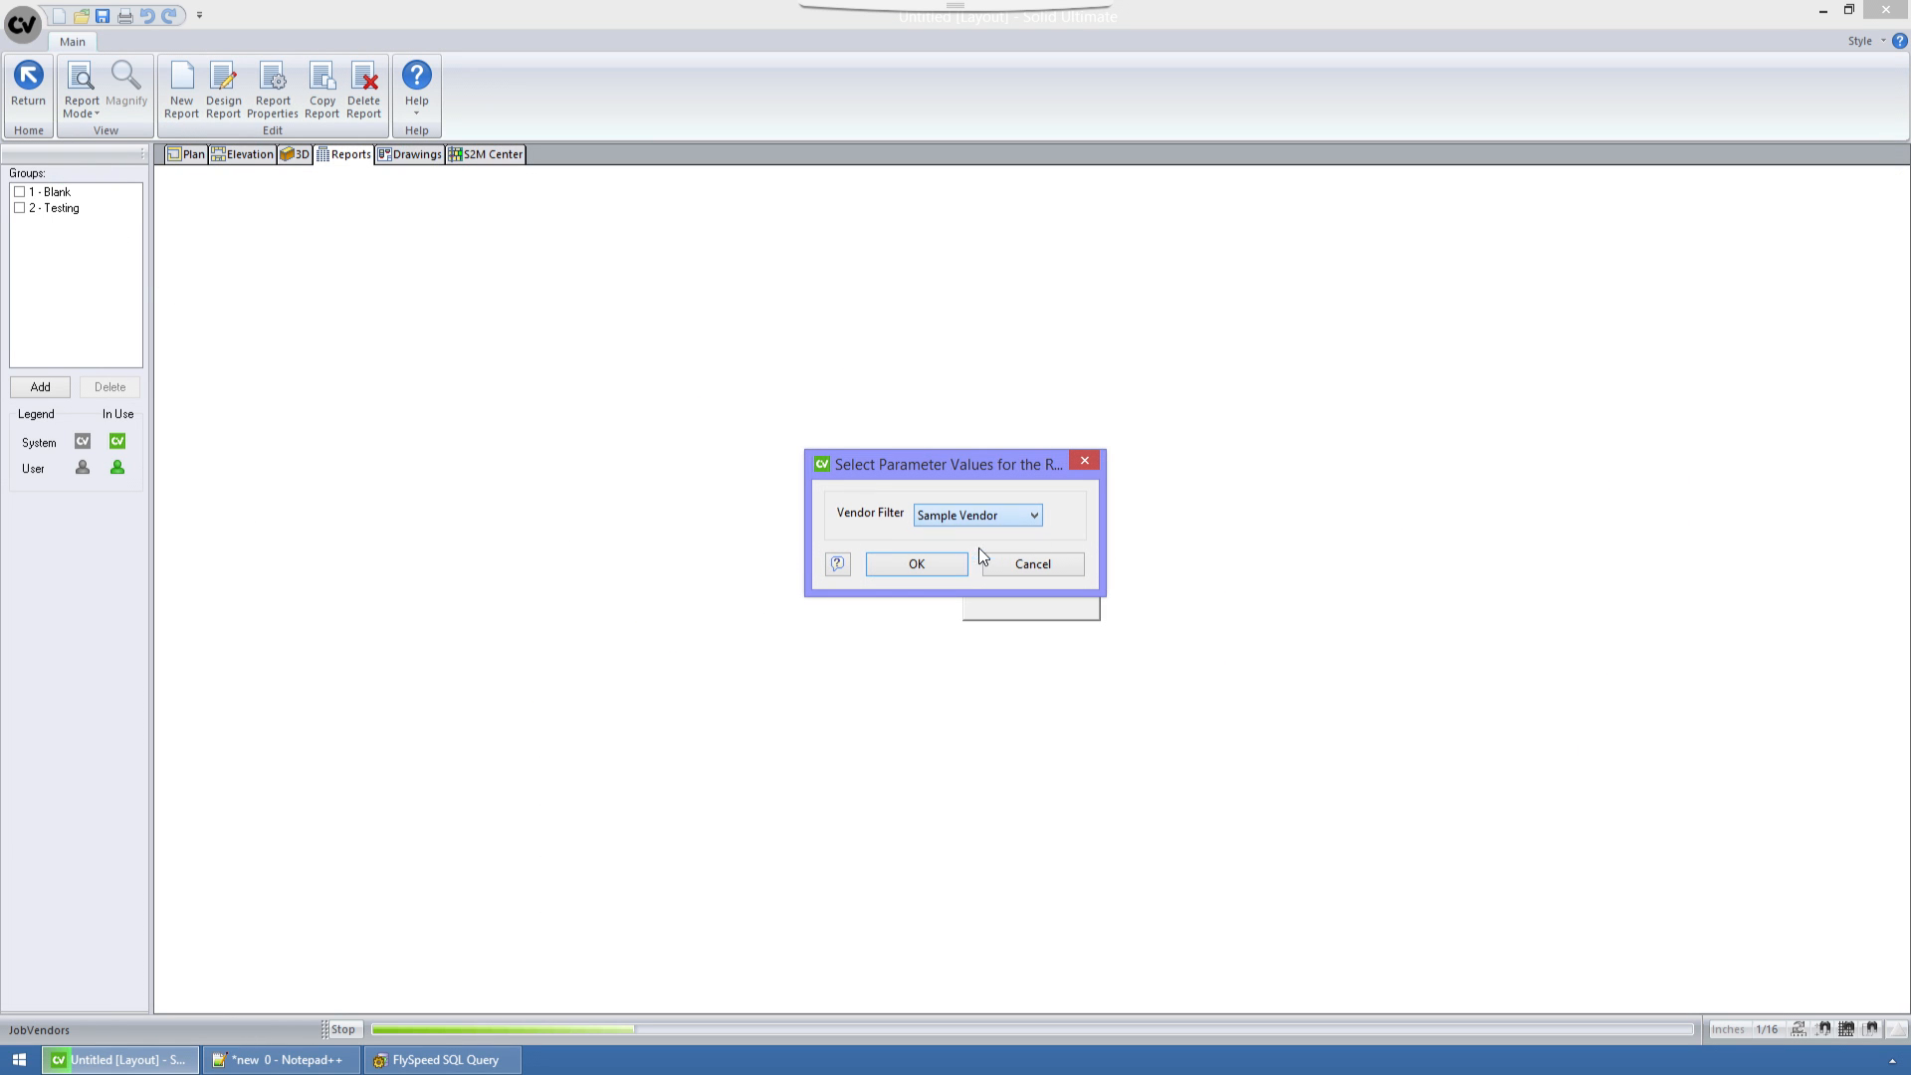
click(922, 566)
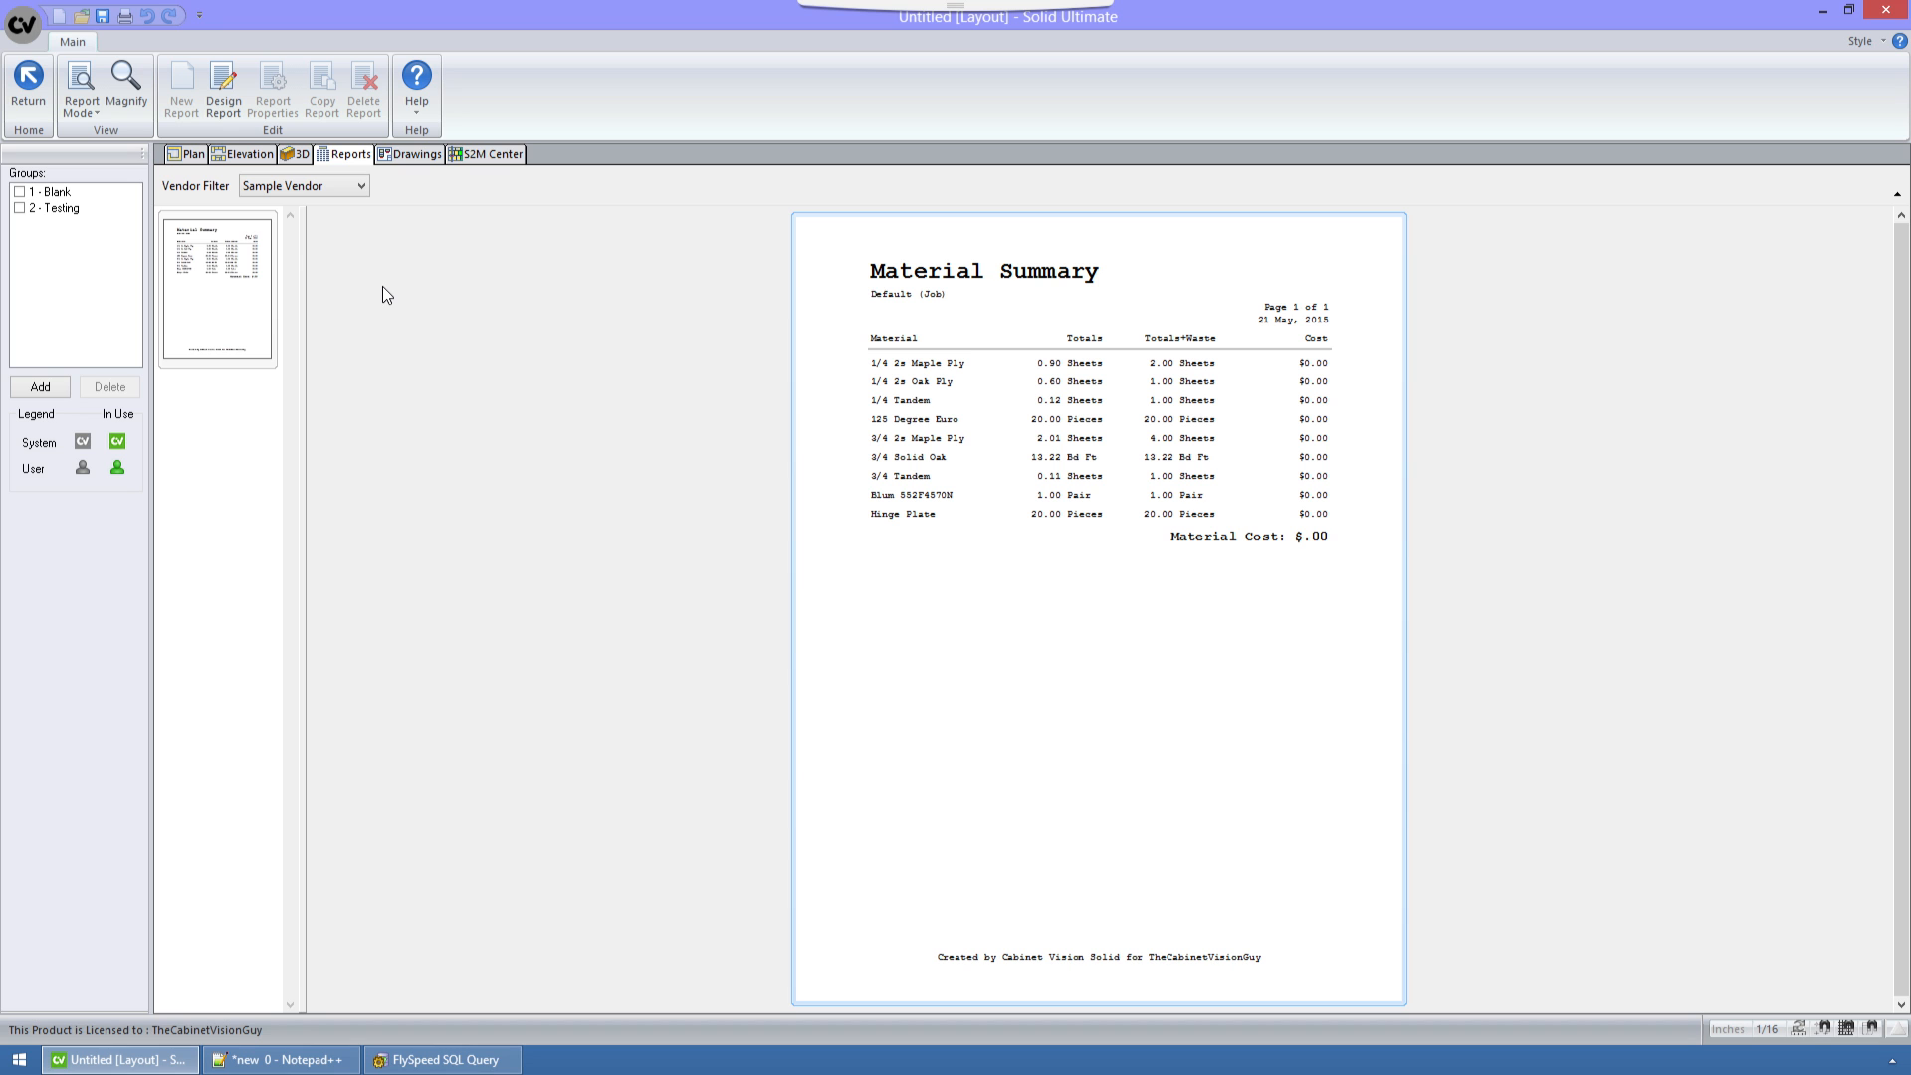
Reopen the report in the designer and bring up the filter formula editor for the first Parts table.
click(223, 102)
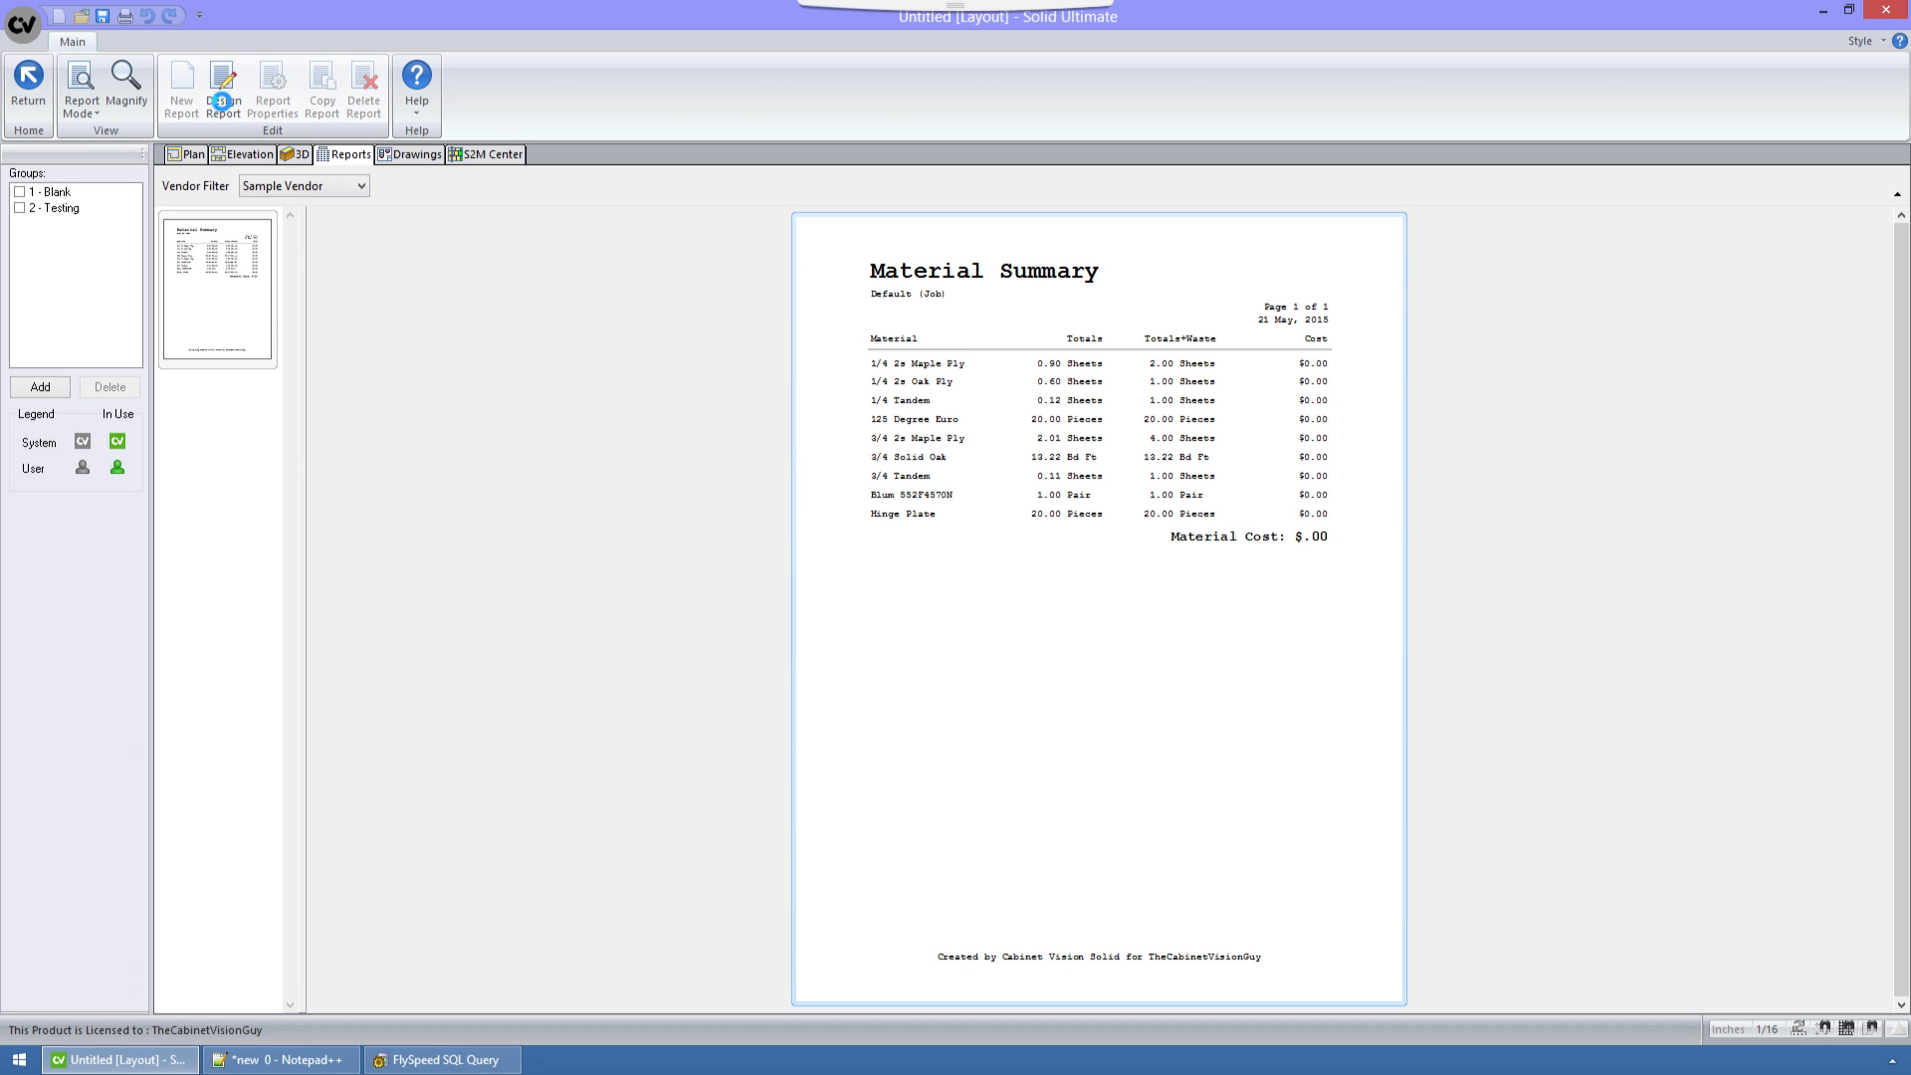
click(86, 233)
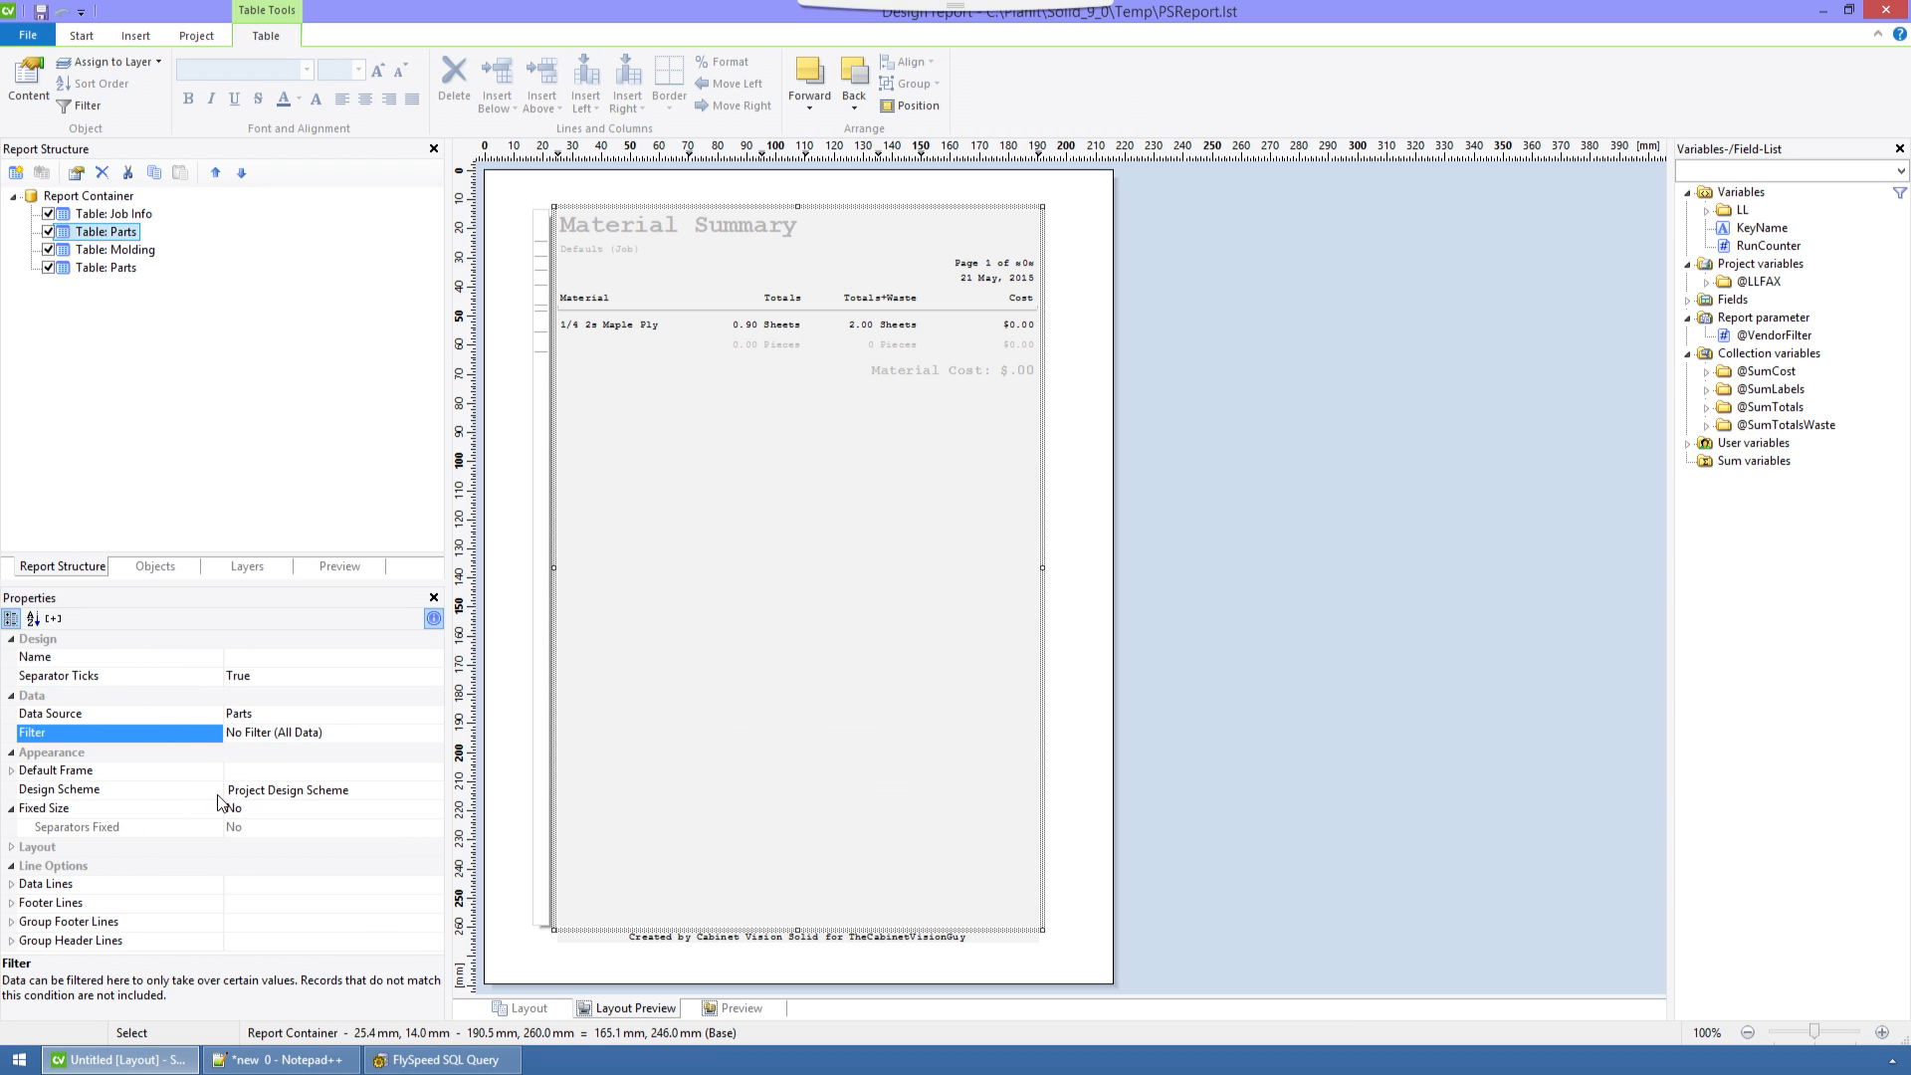
click(373, 732)
click(374, 732)
click(333, 794)
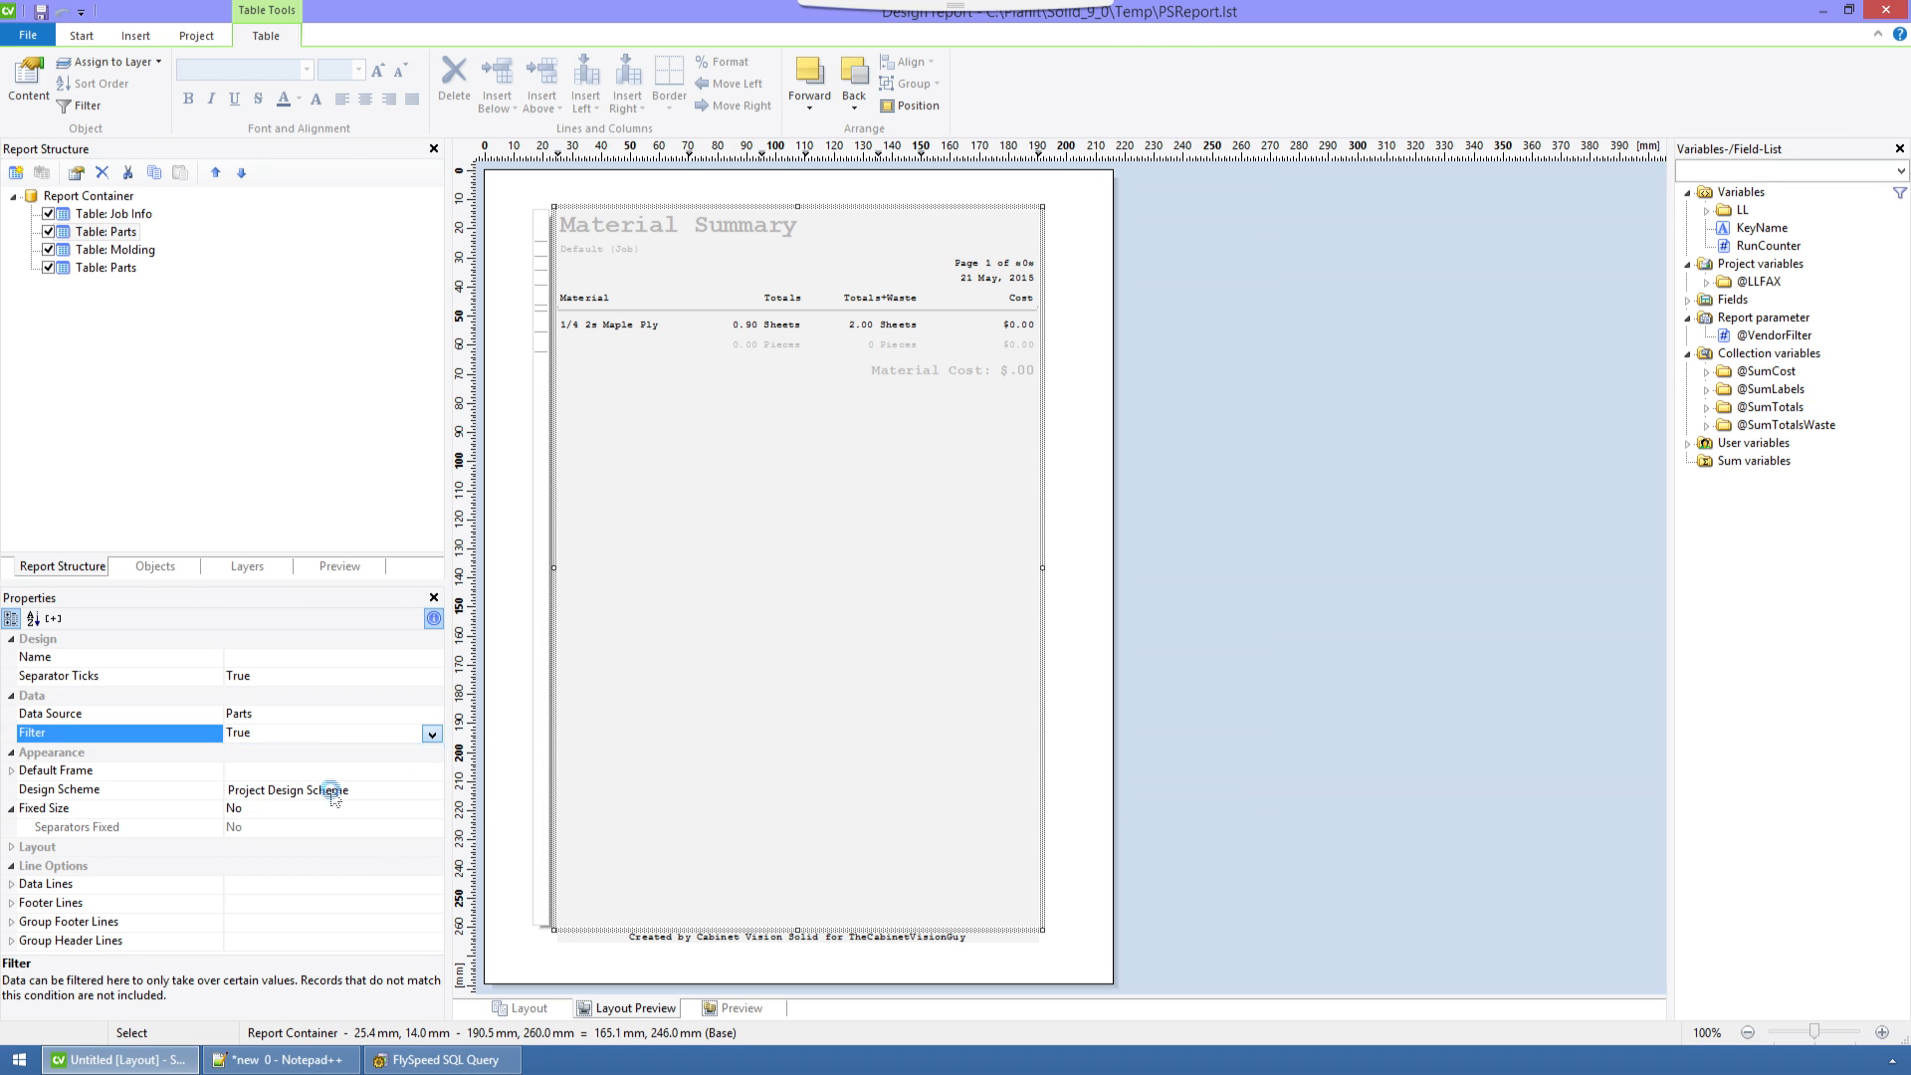
drag(704, 615, 199, 614)
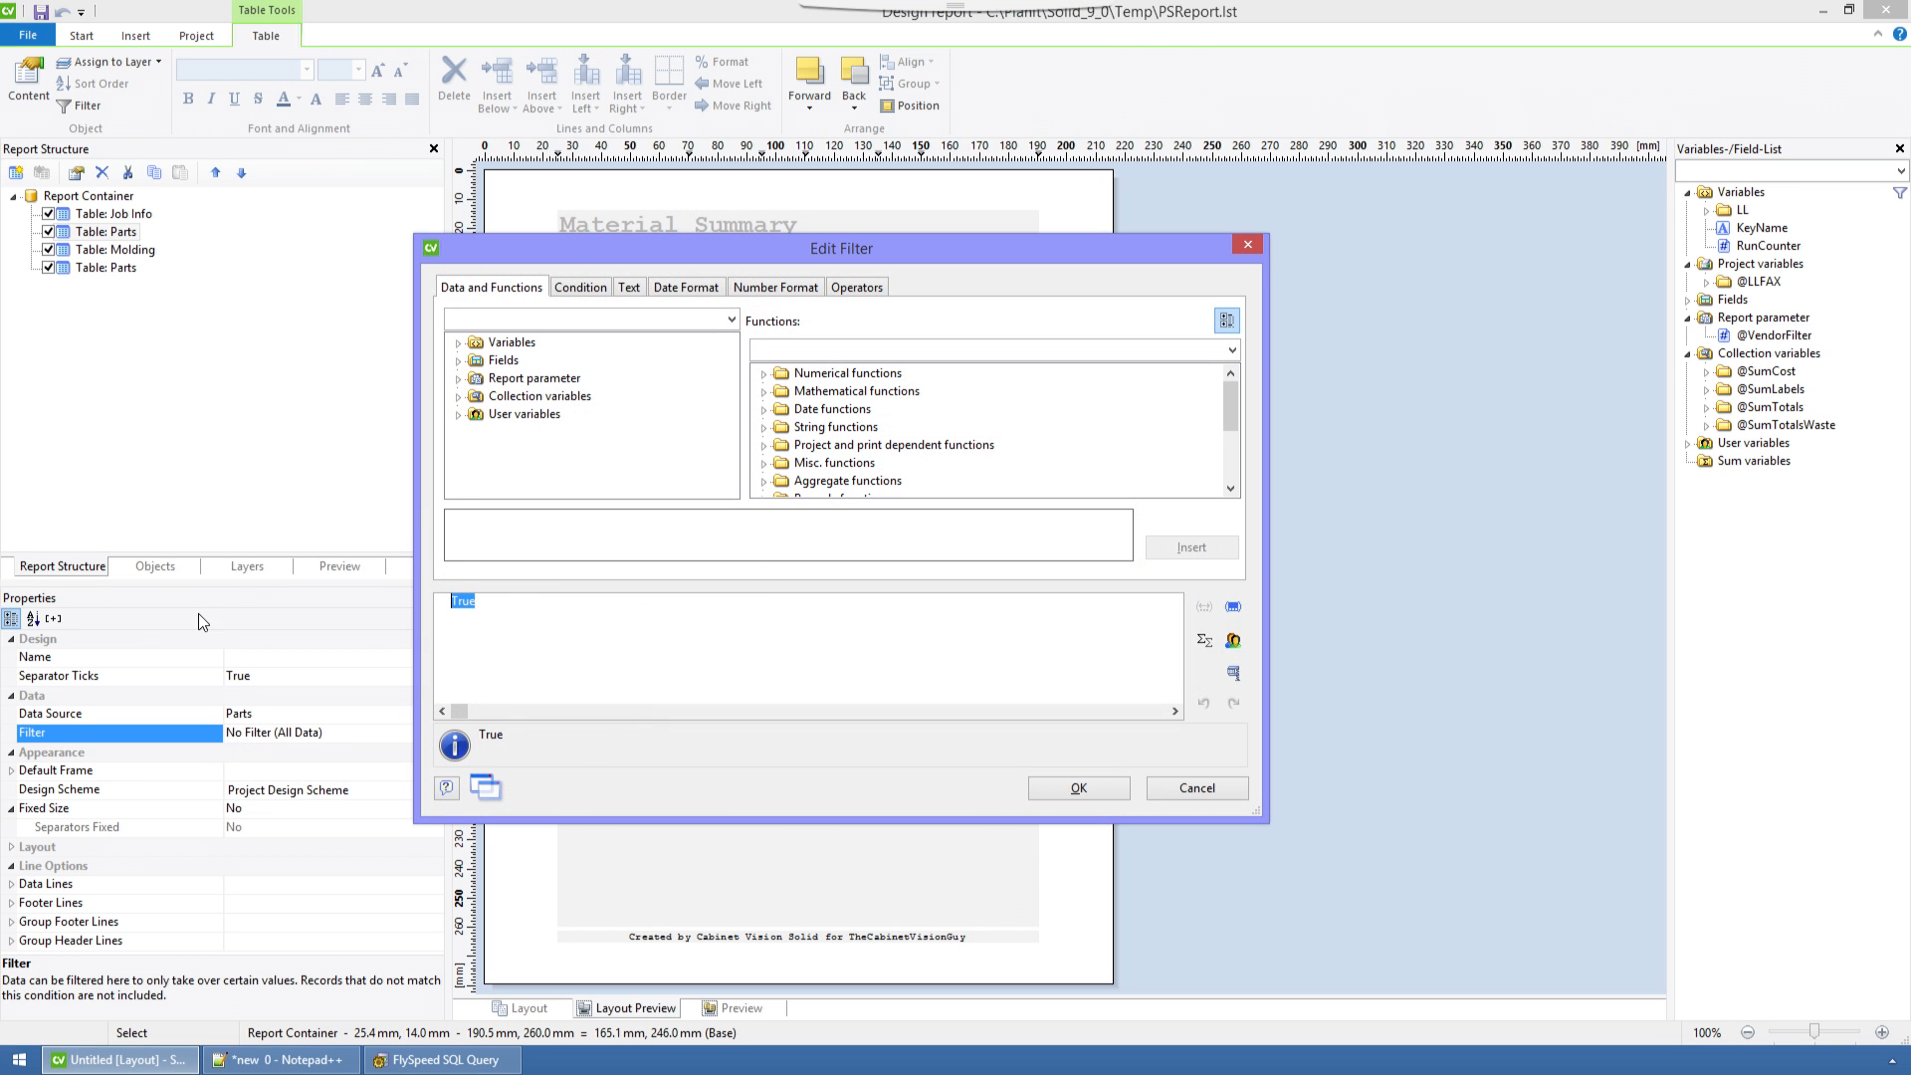
click(565, 634)
click(583, 289)
click(1175, 341)
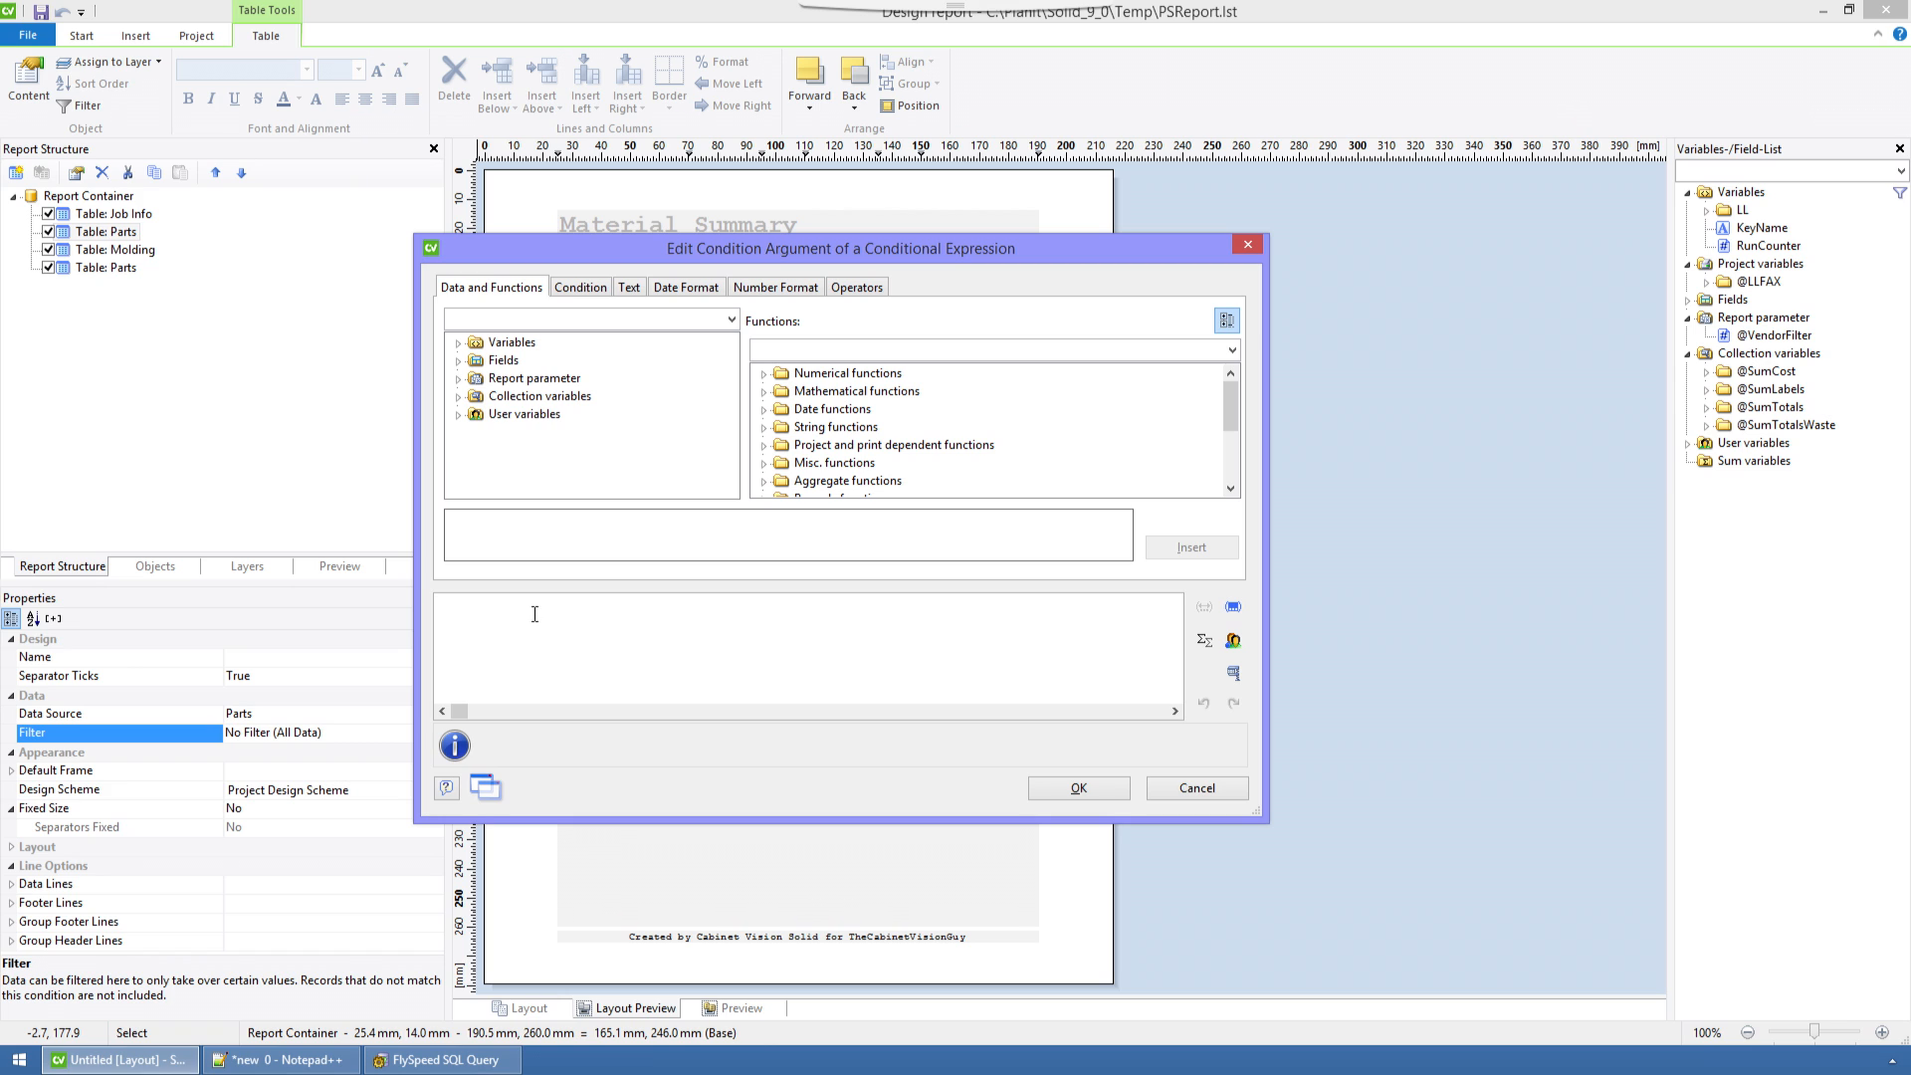
text(@)
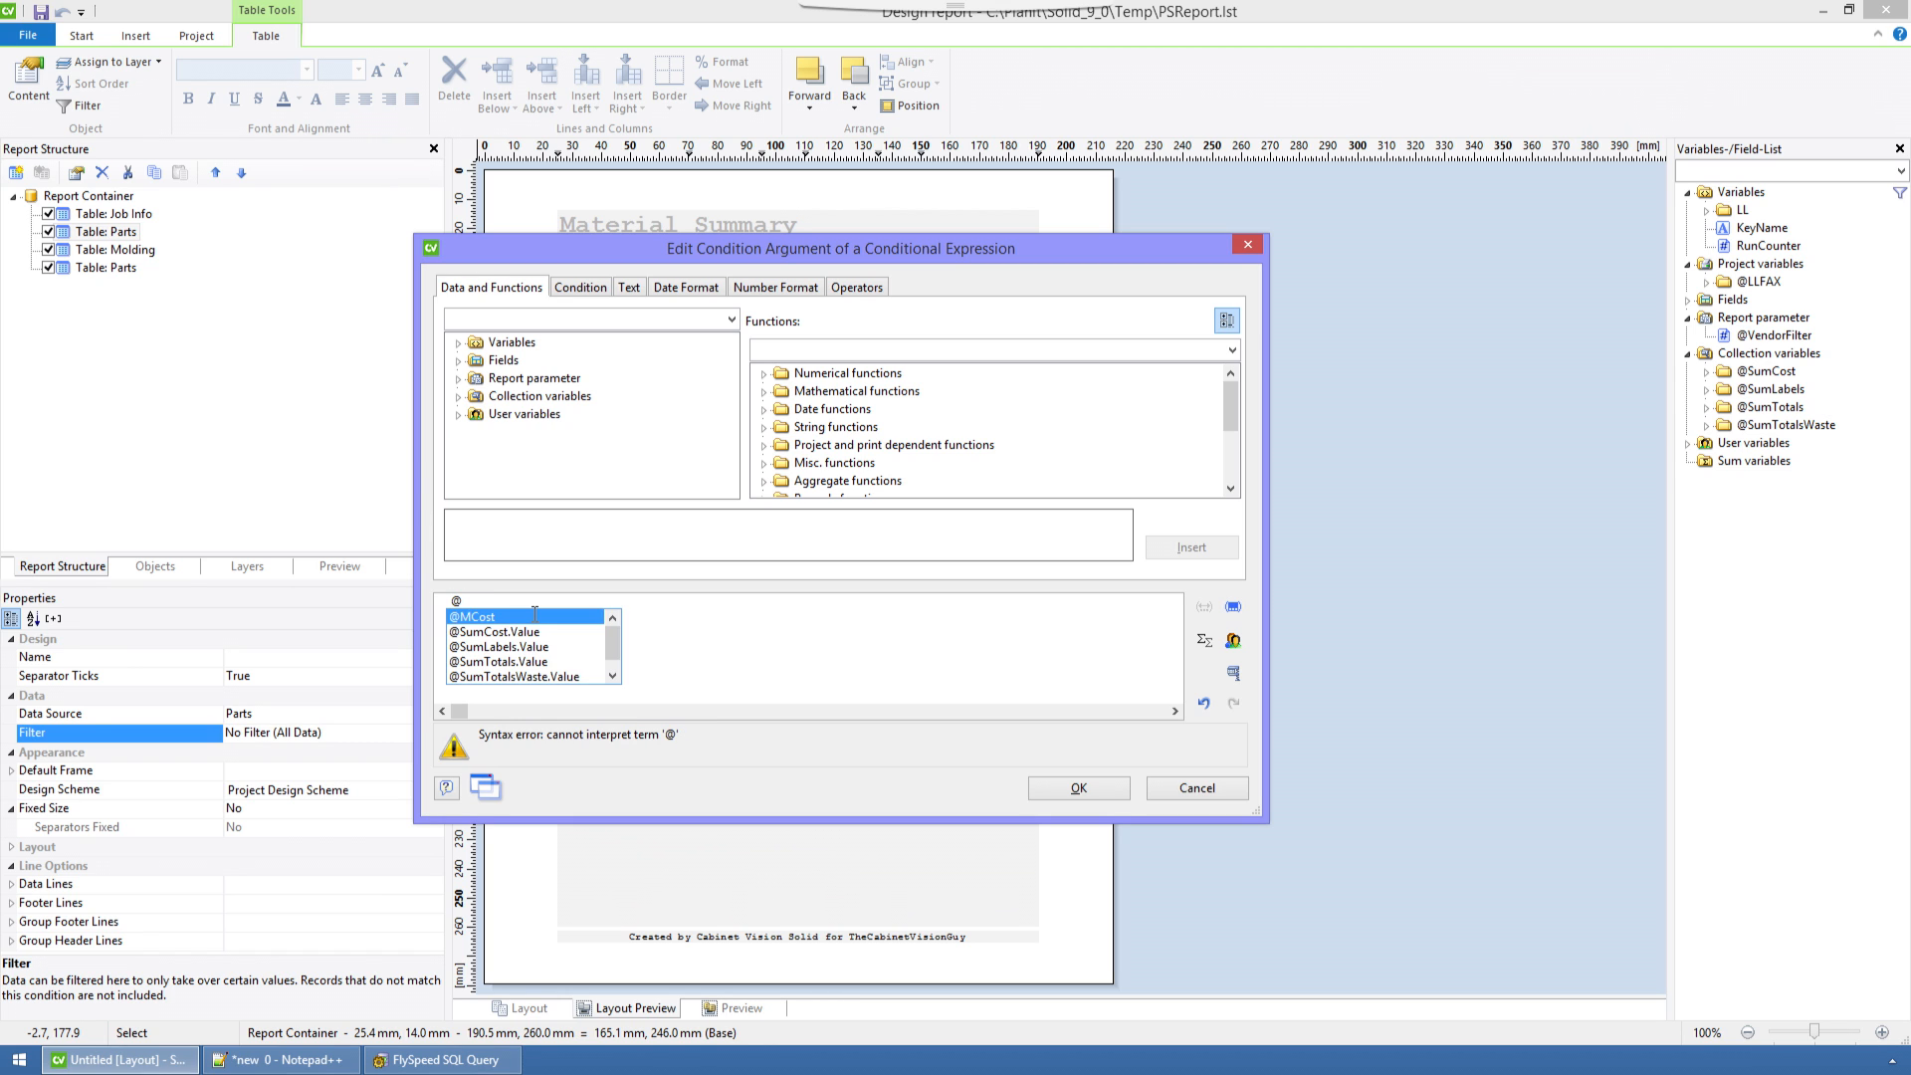
text(v)
click(535, 614)
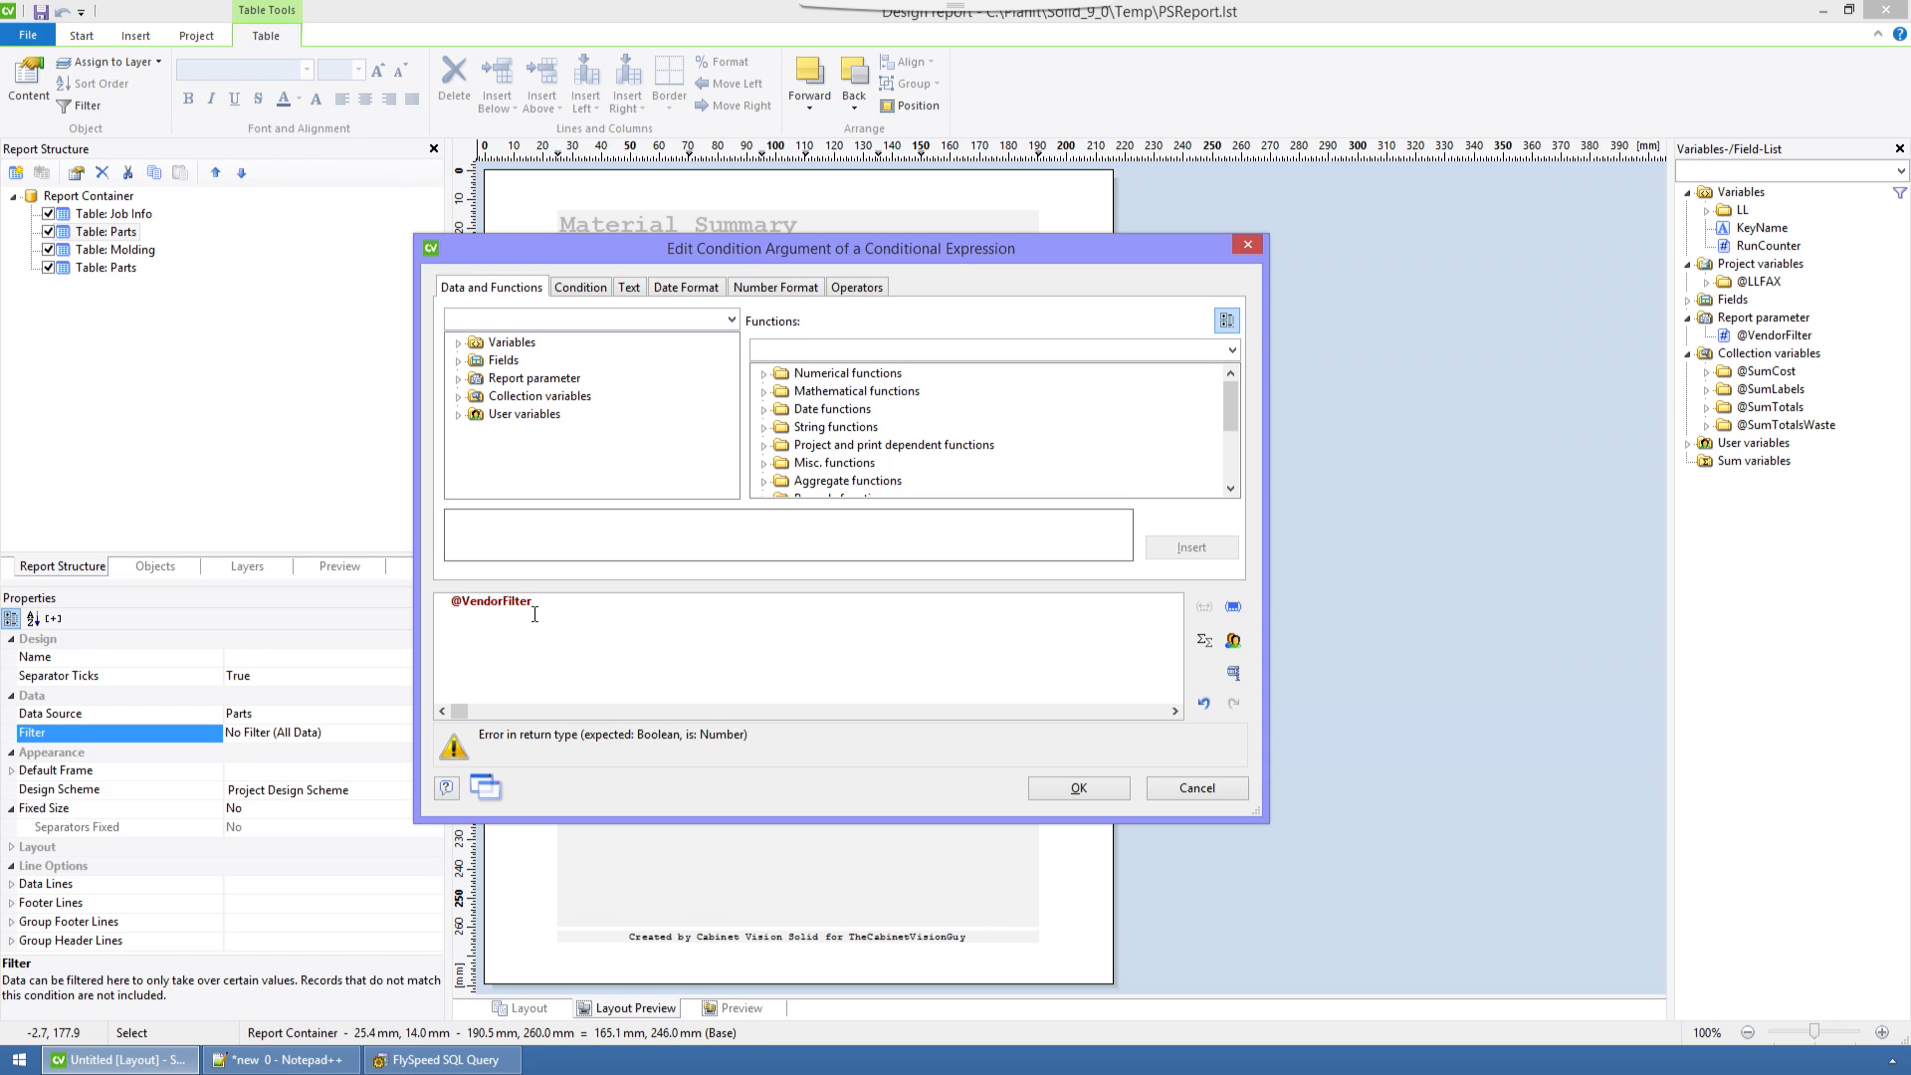
text(= 0)
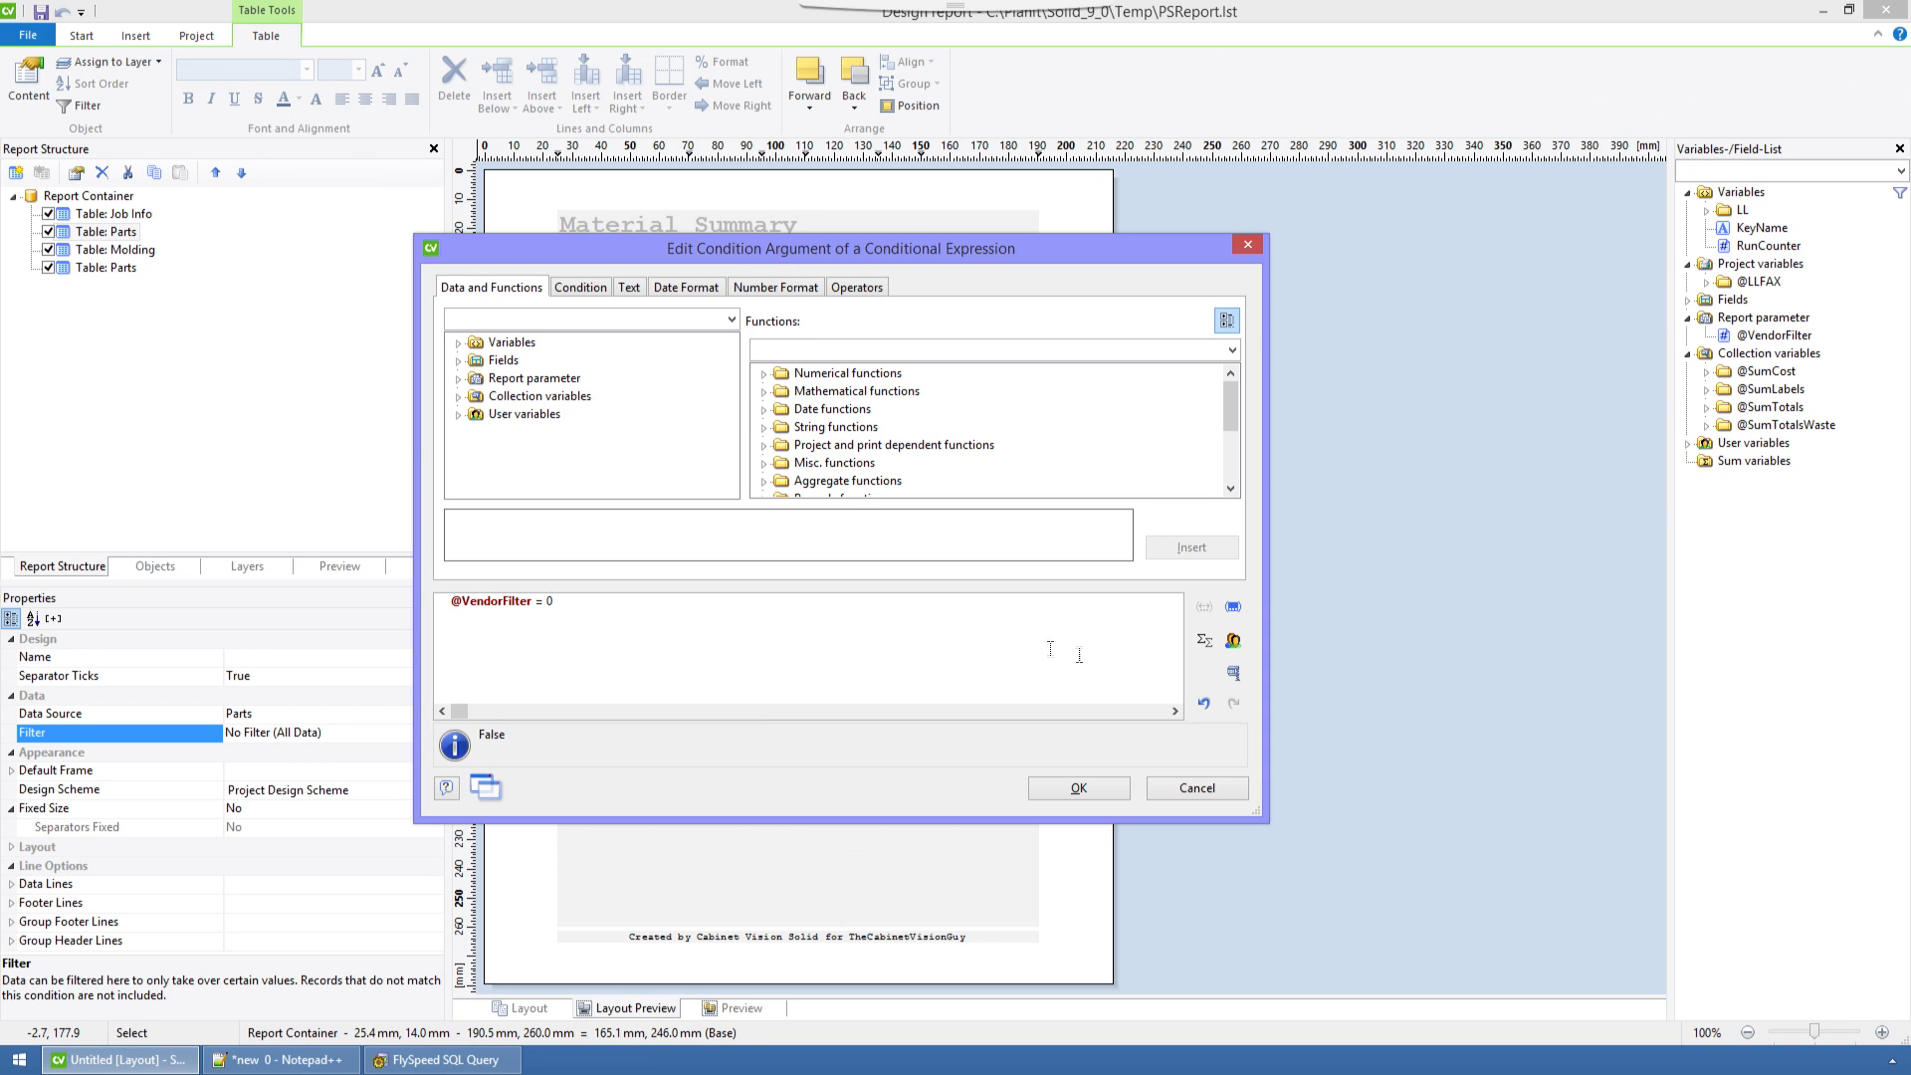
click(1085, 792)
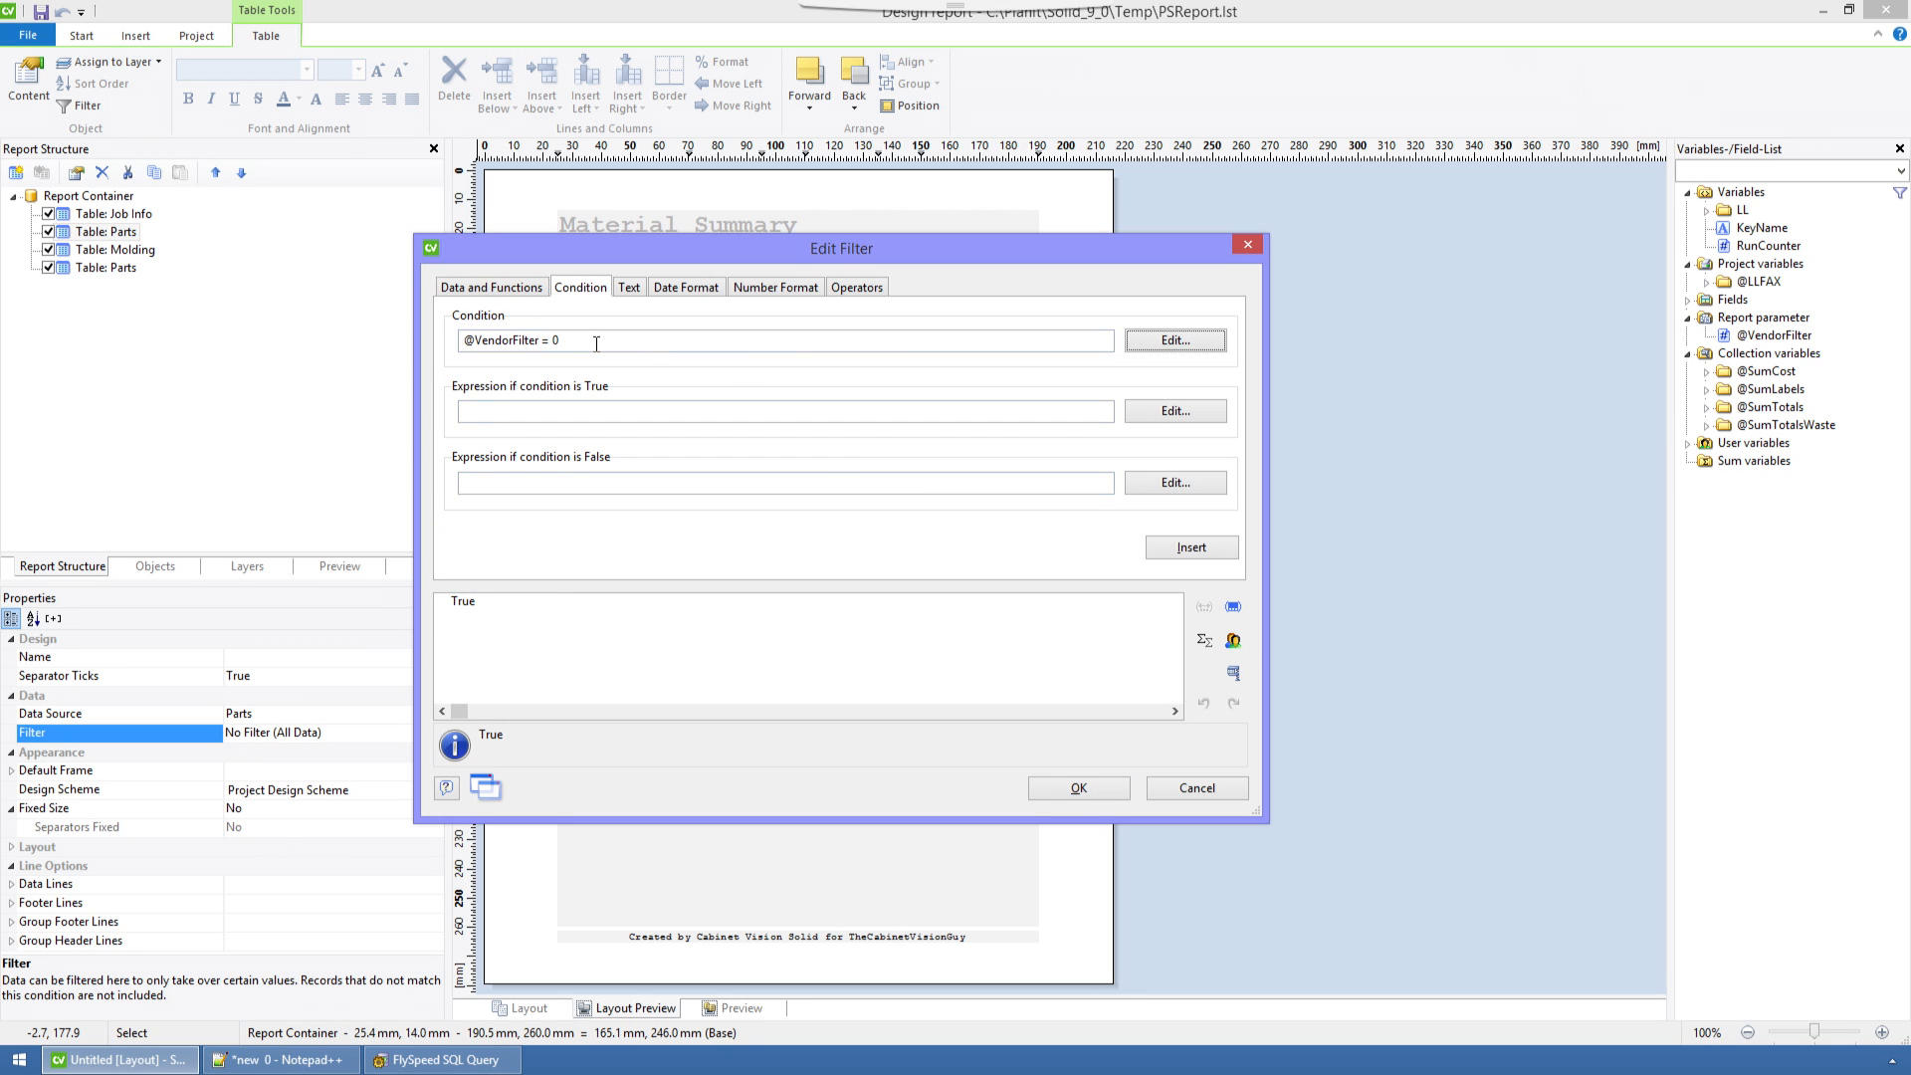
click(611, 408)
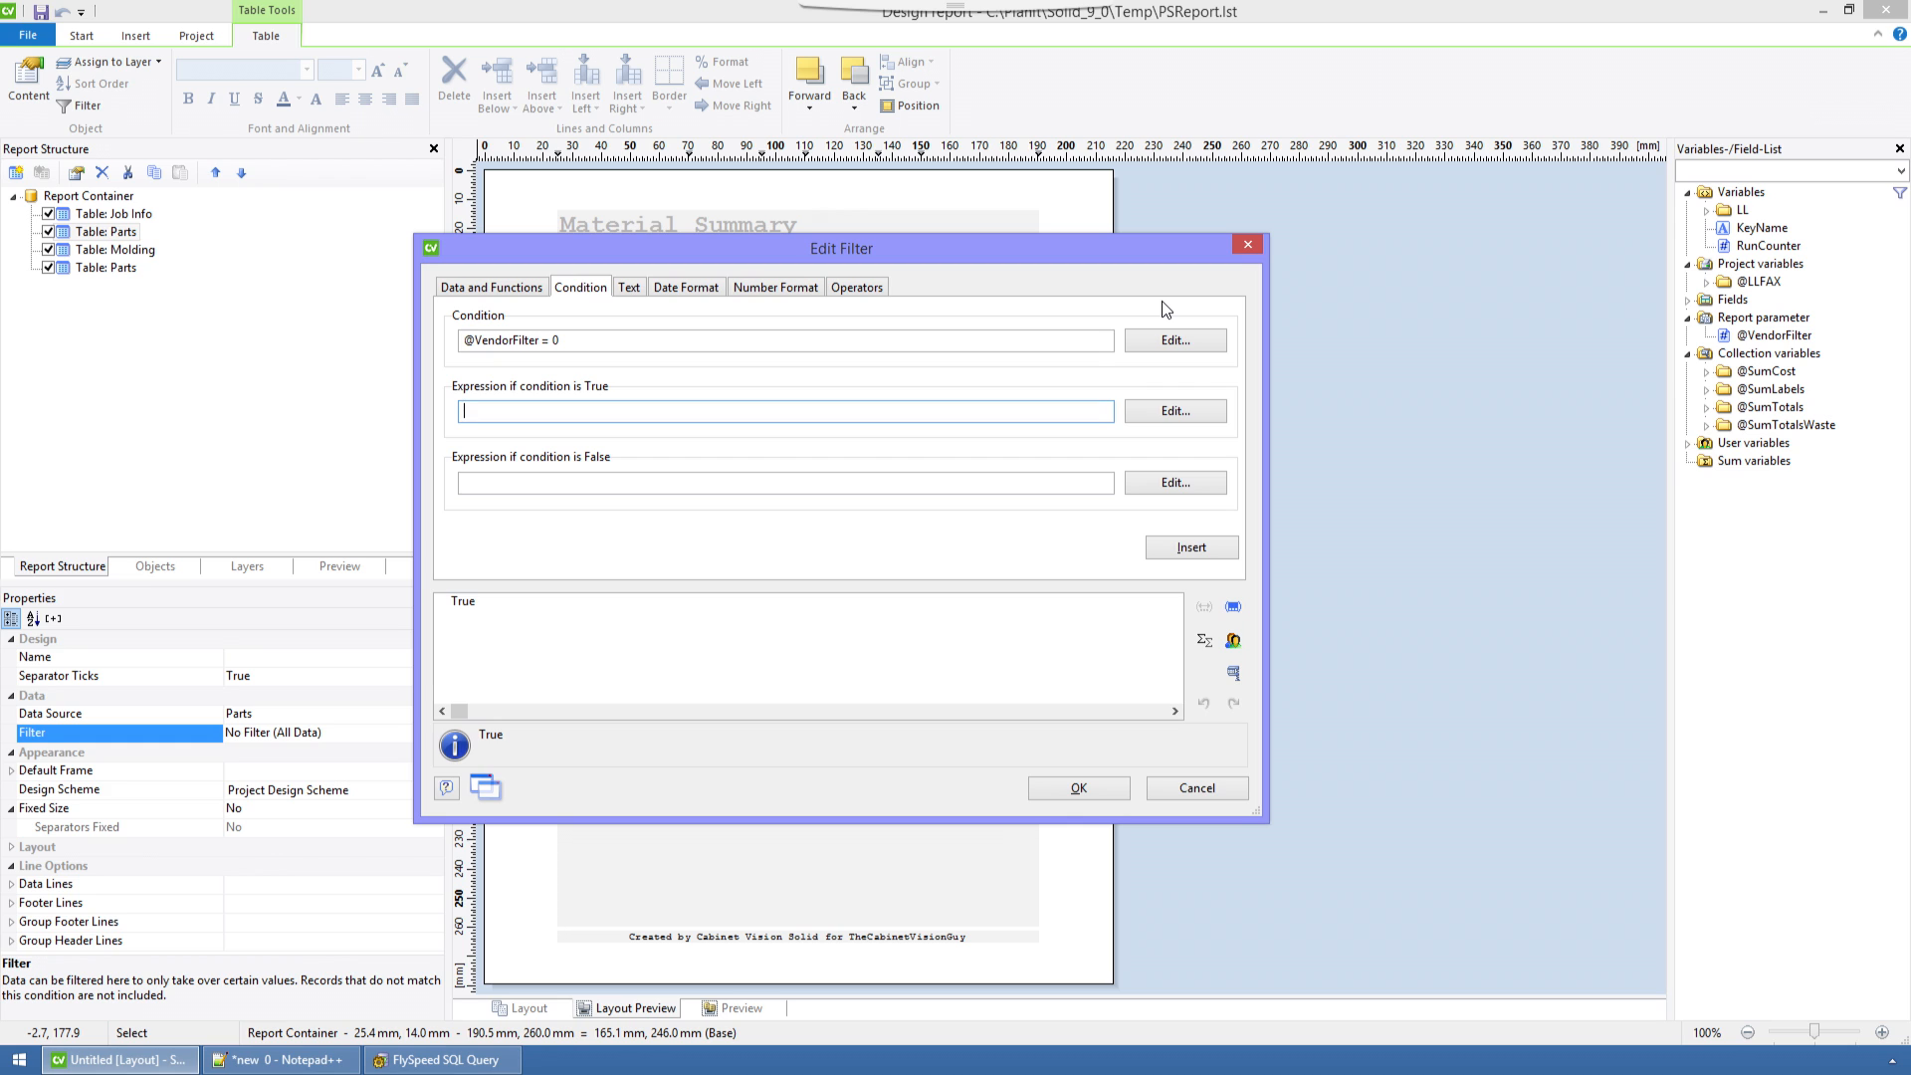
text(True)
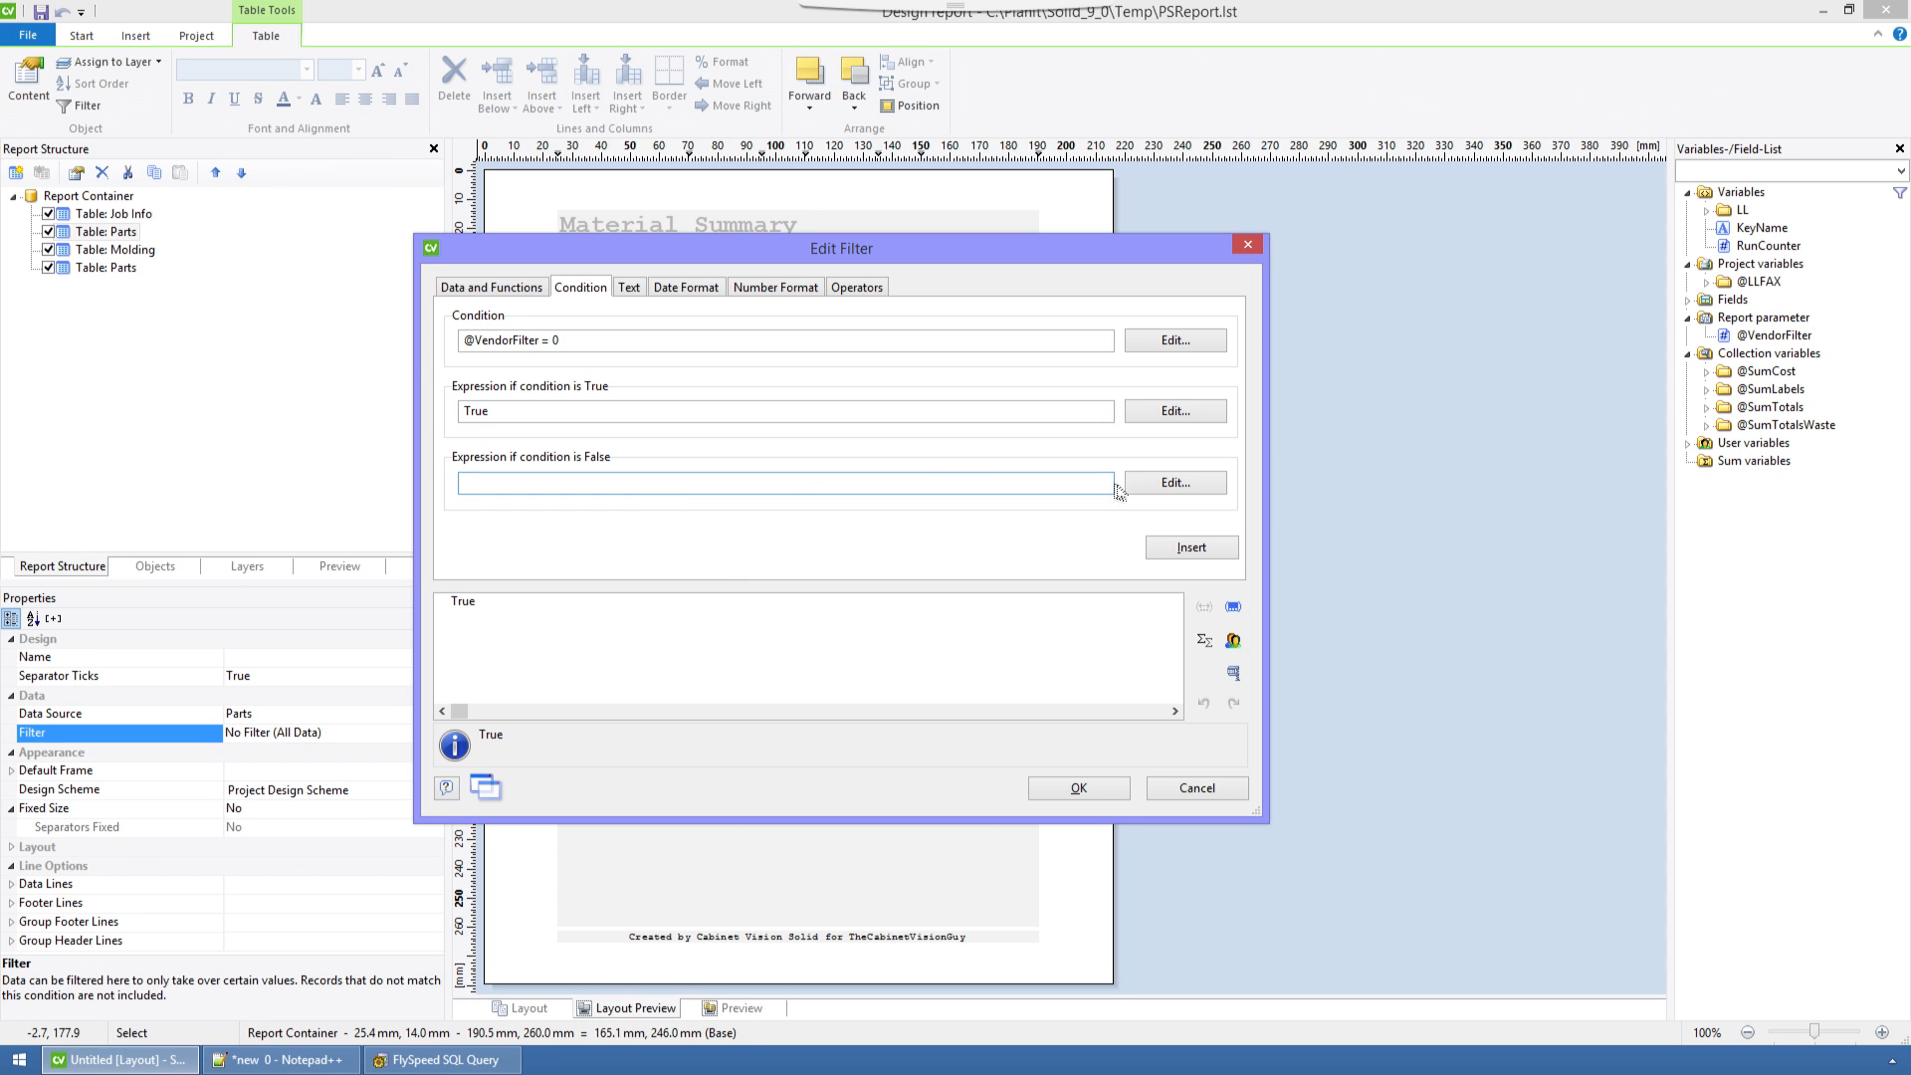
click(1175, 483)
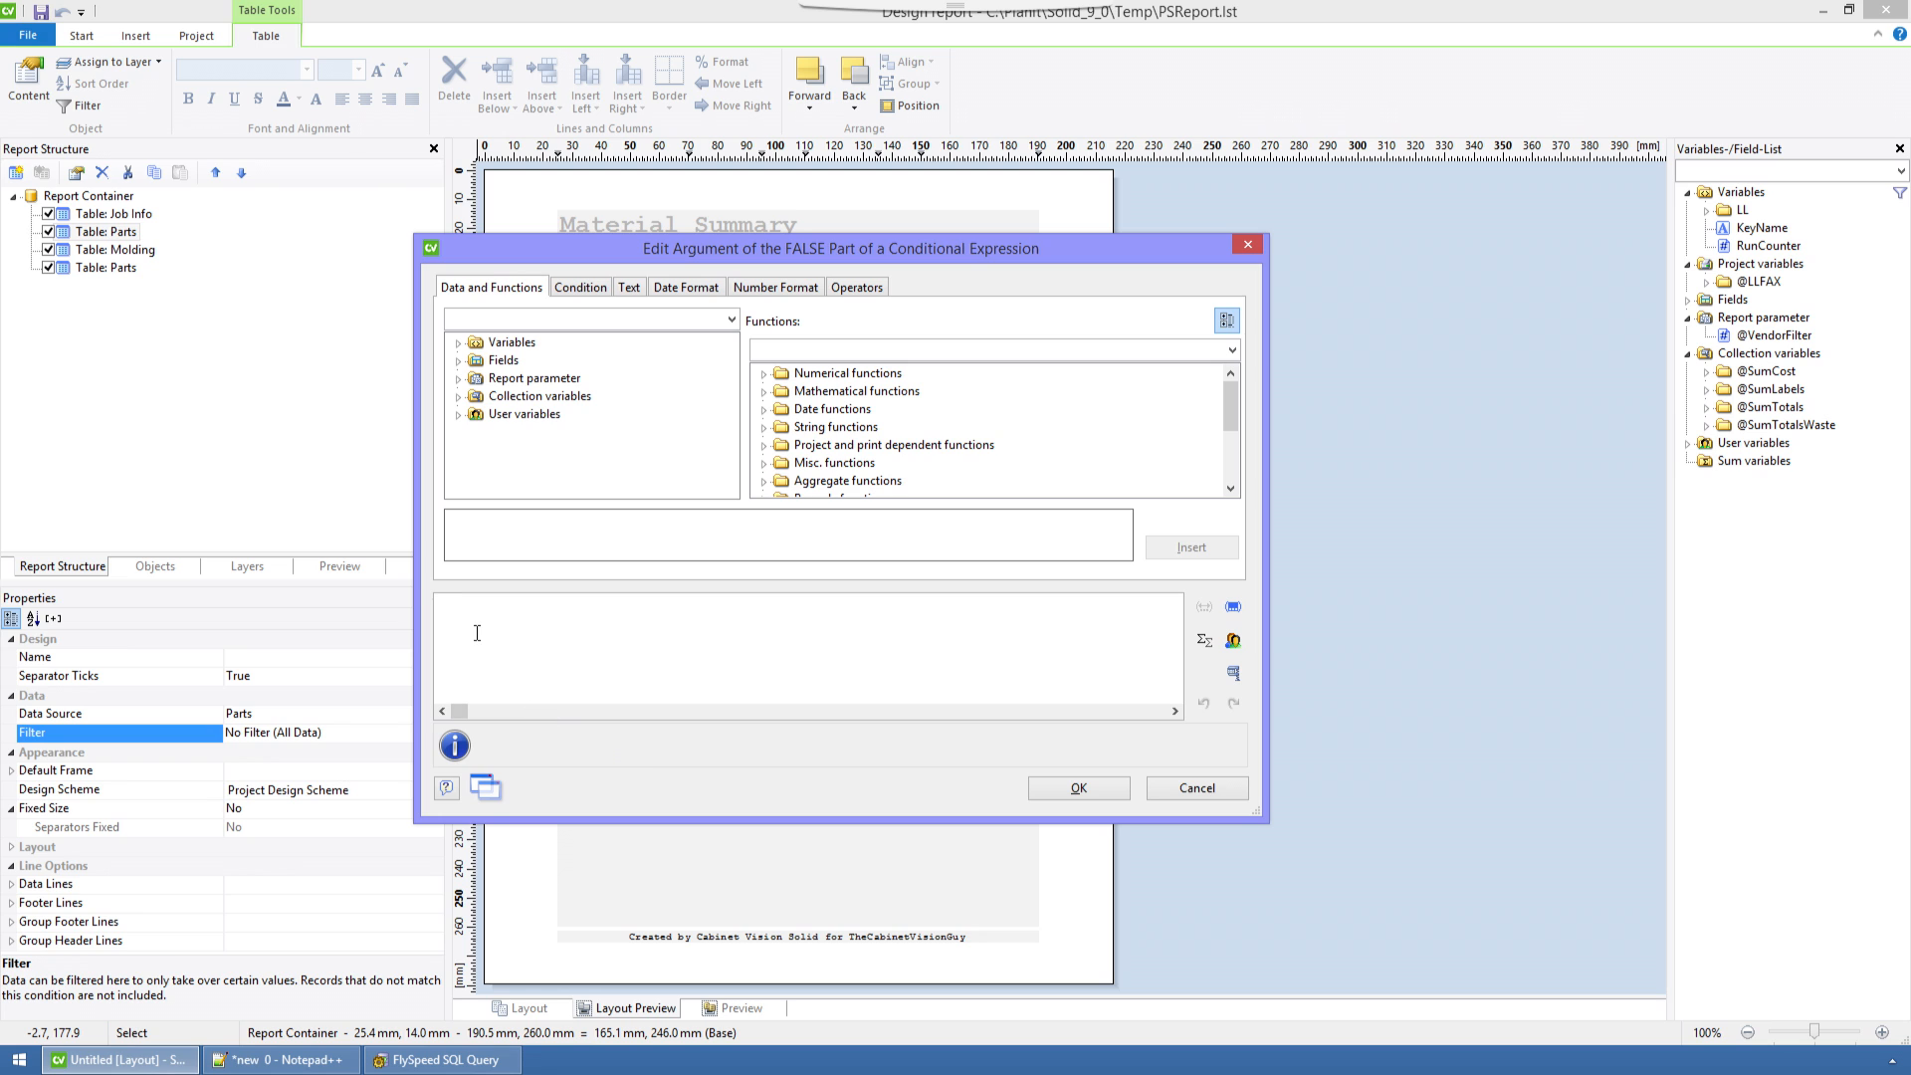
text(parts.)
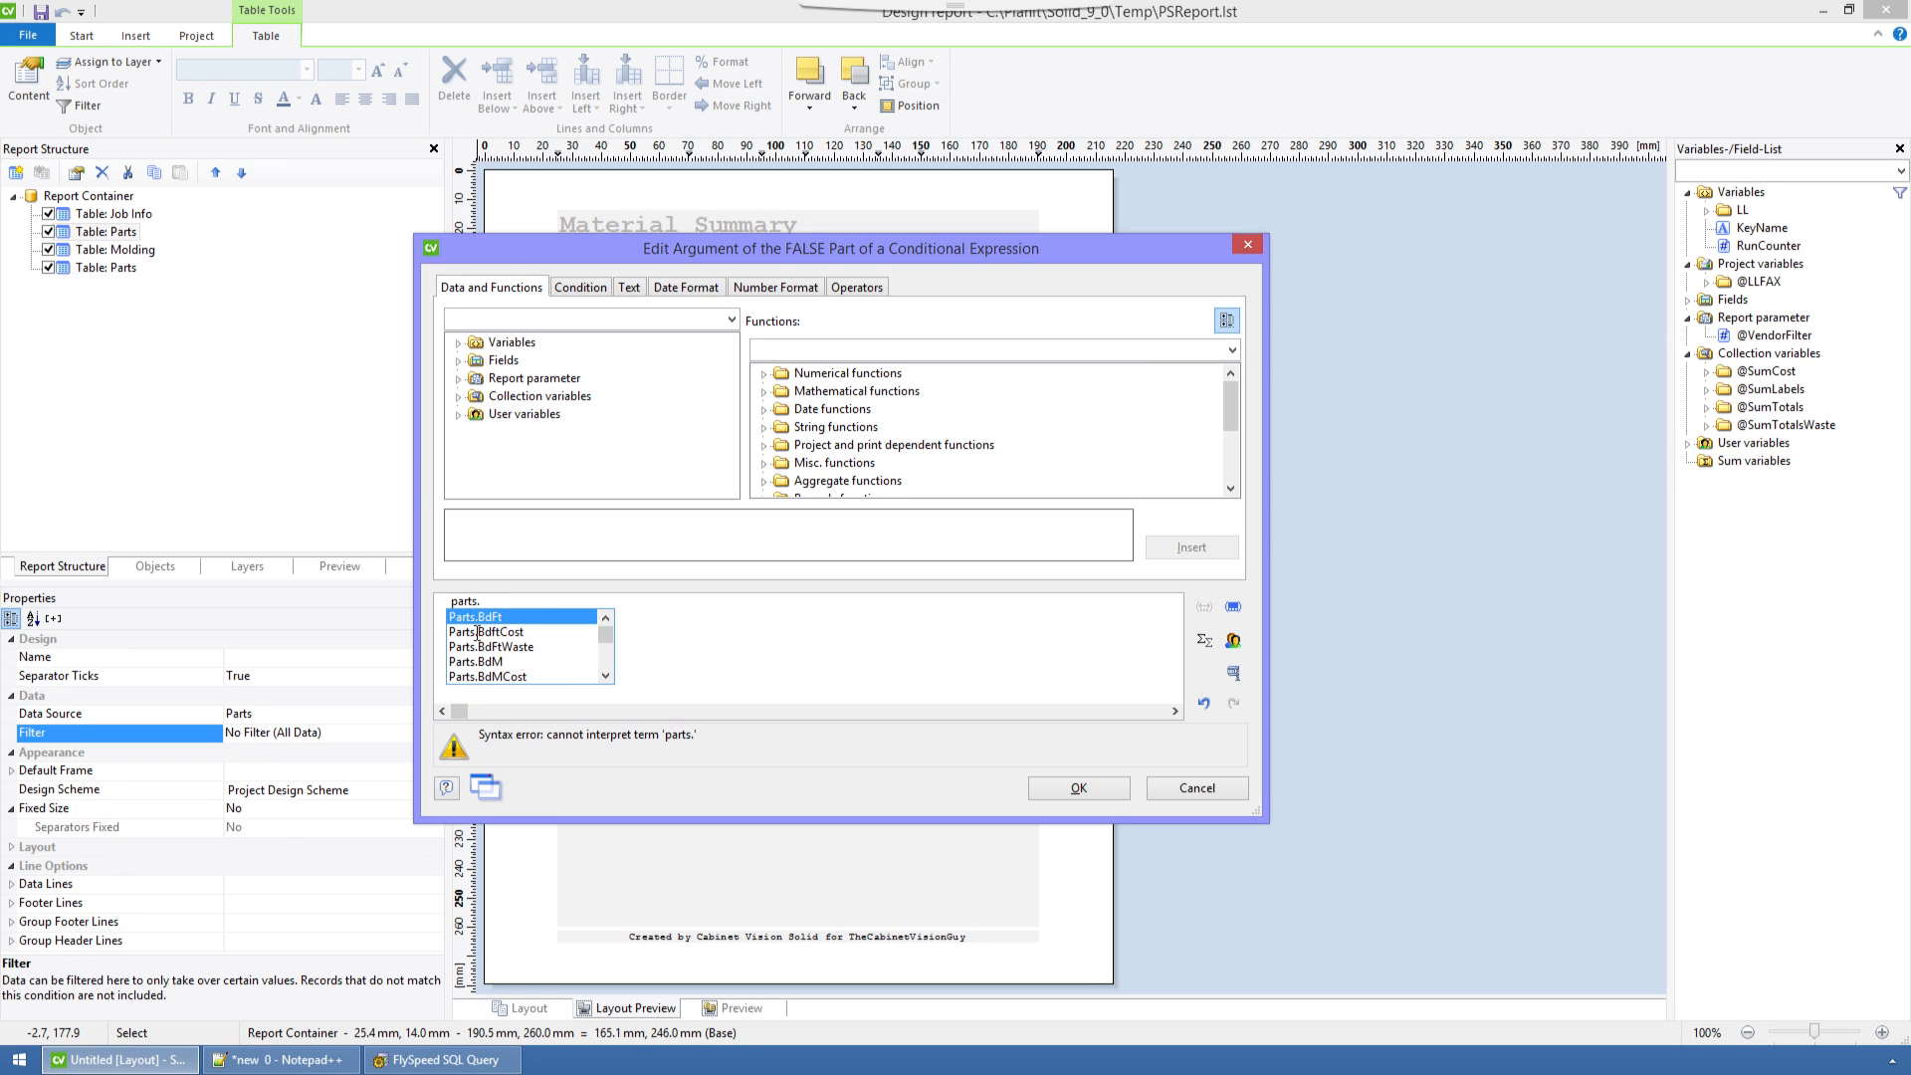
text(VendorID)
key(Return)
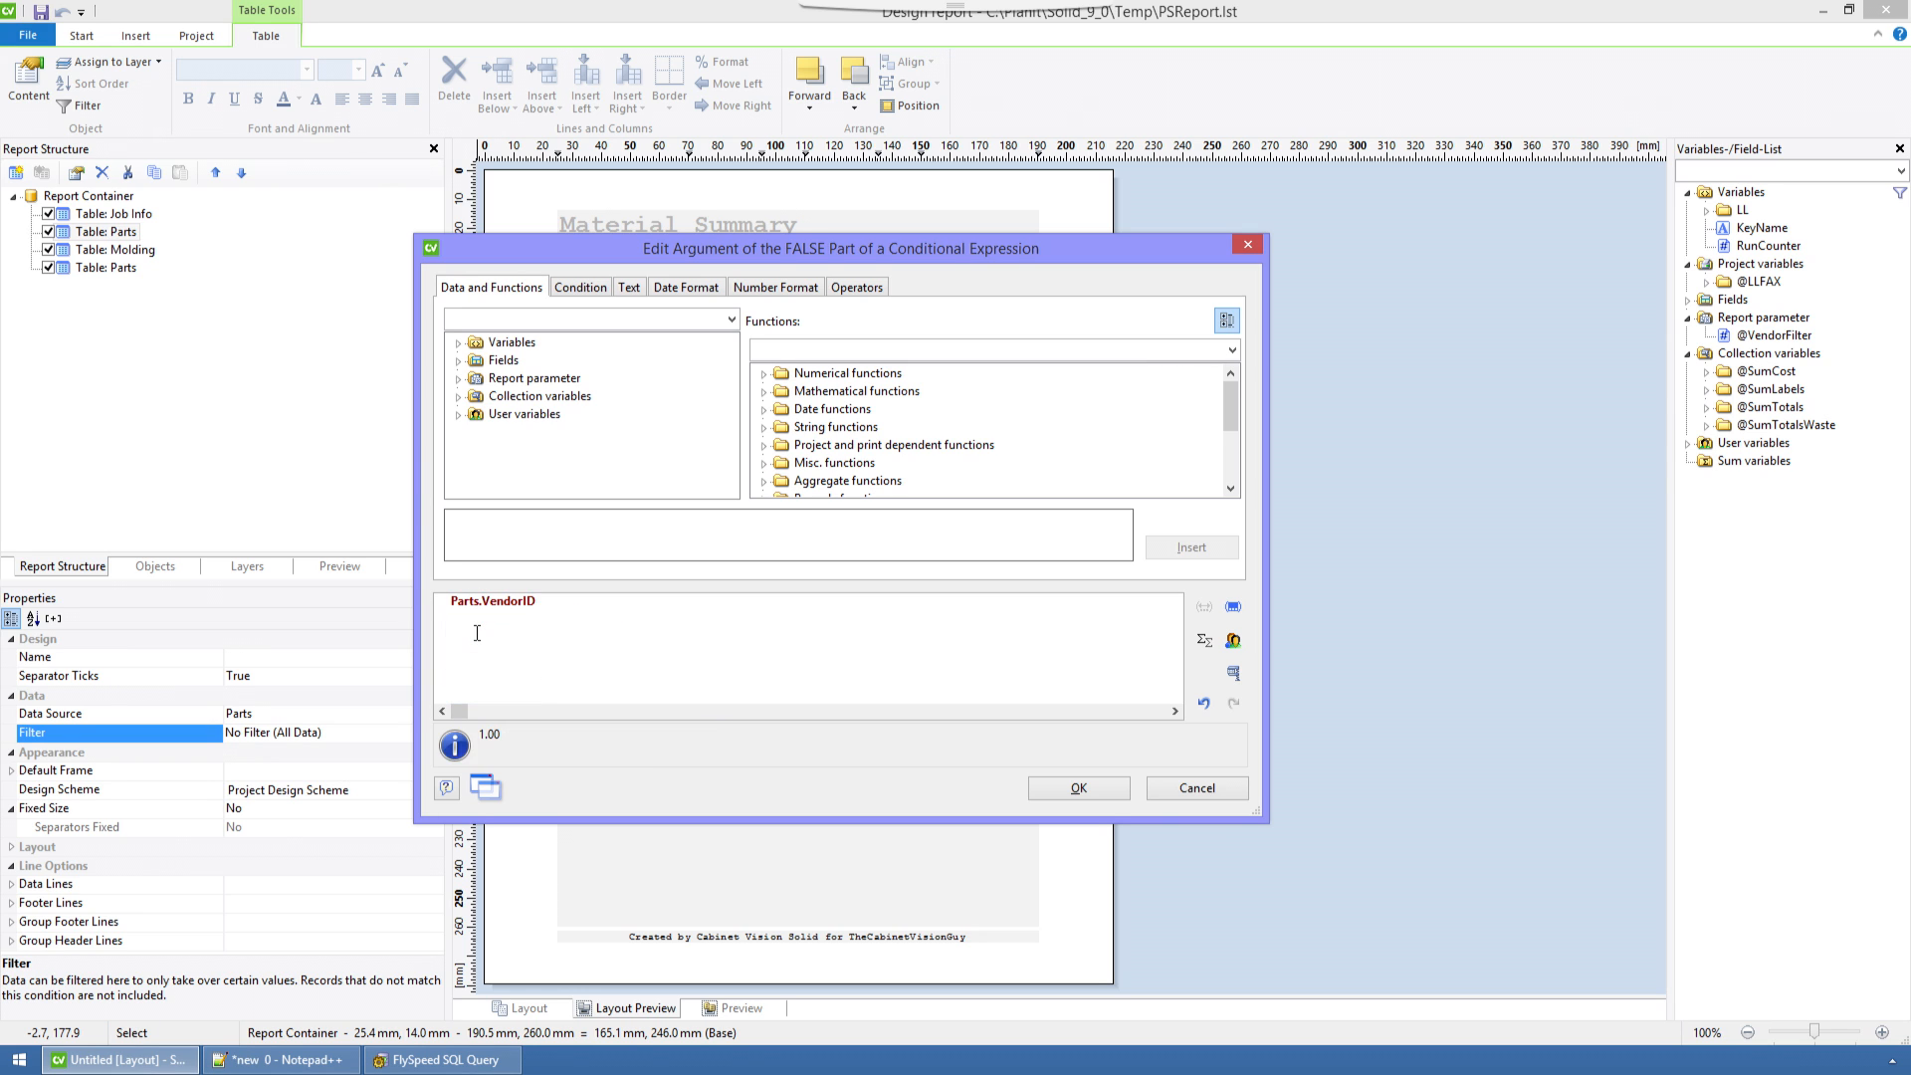
text(= @)
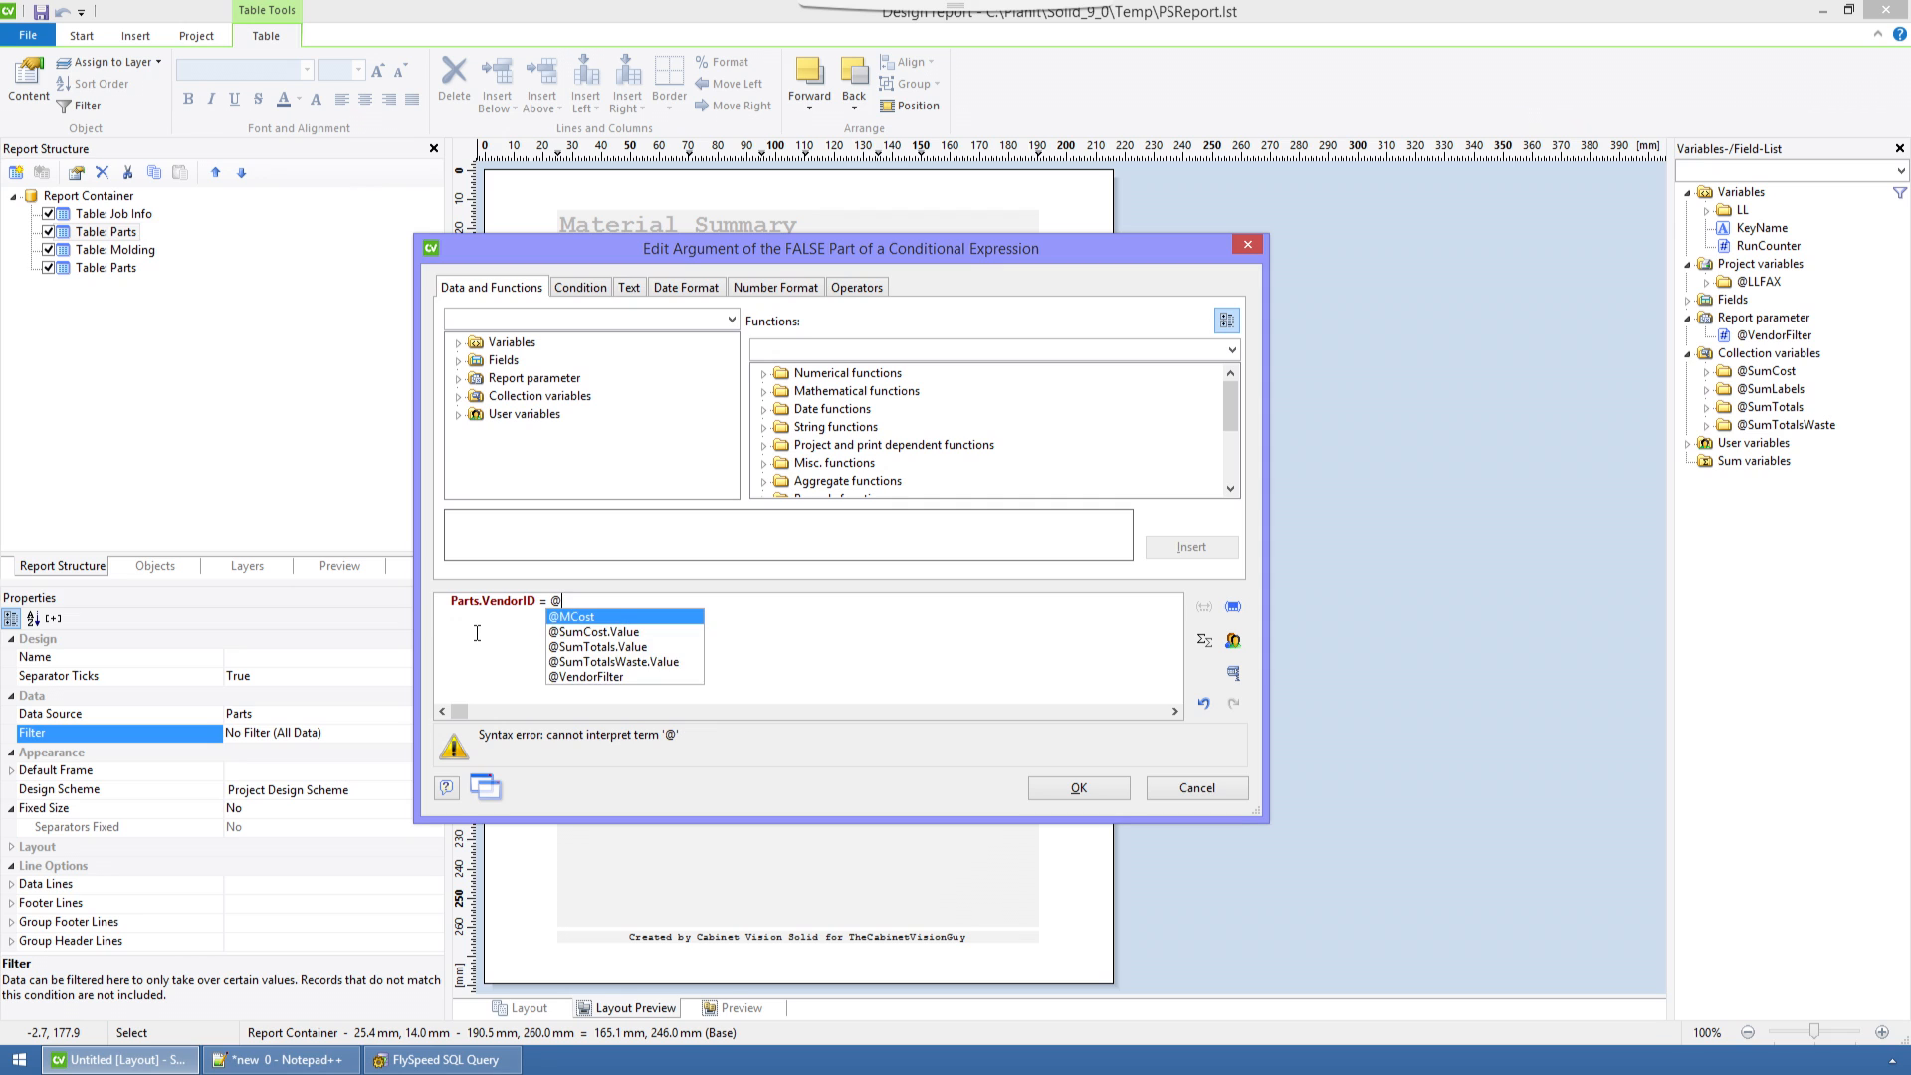
text(ven)
key(Return)
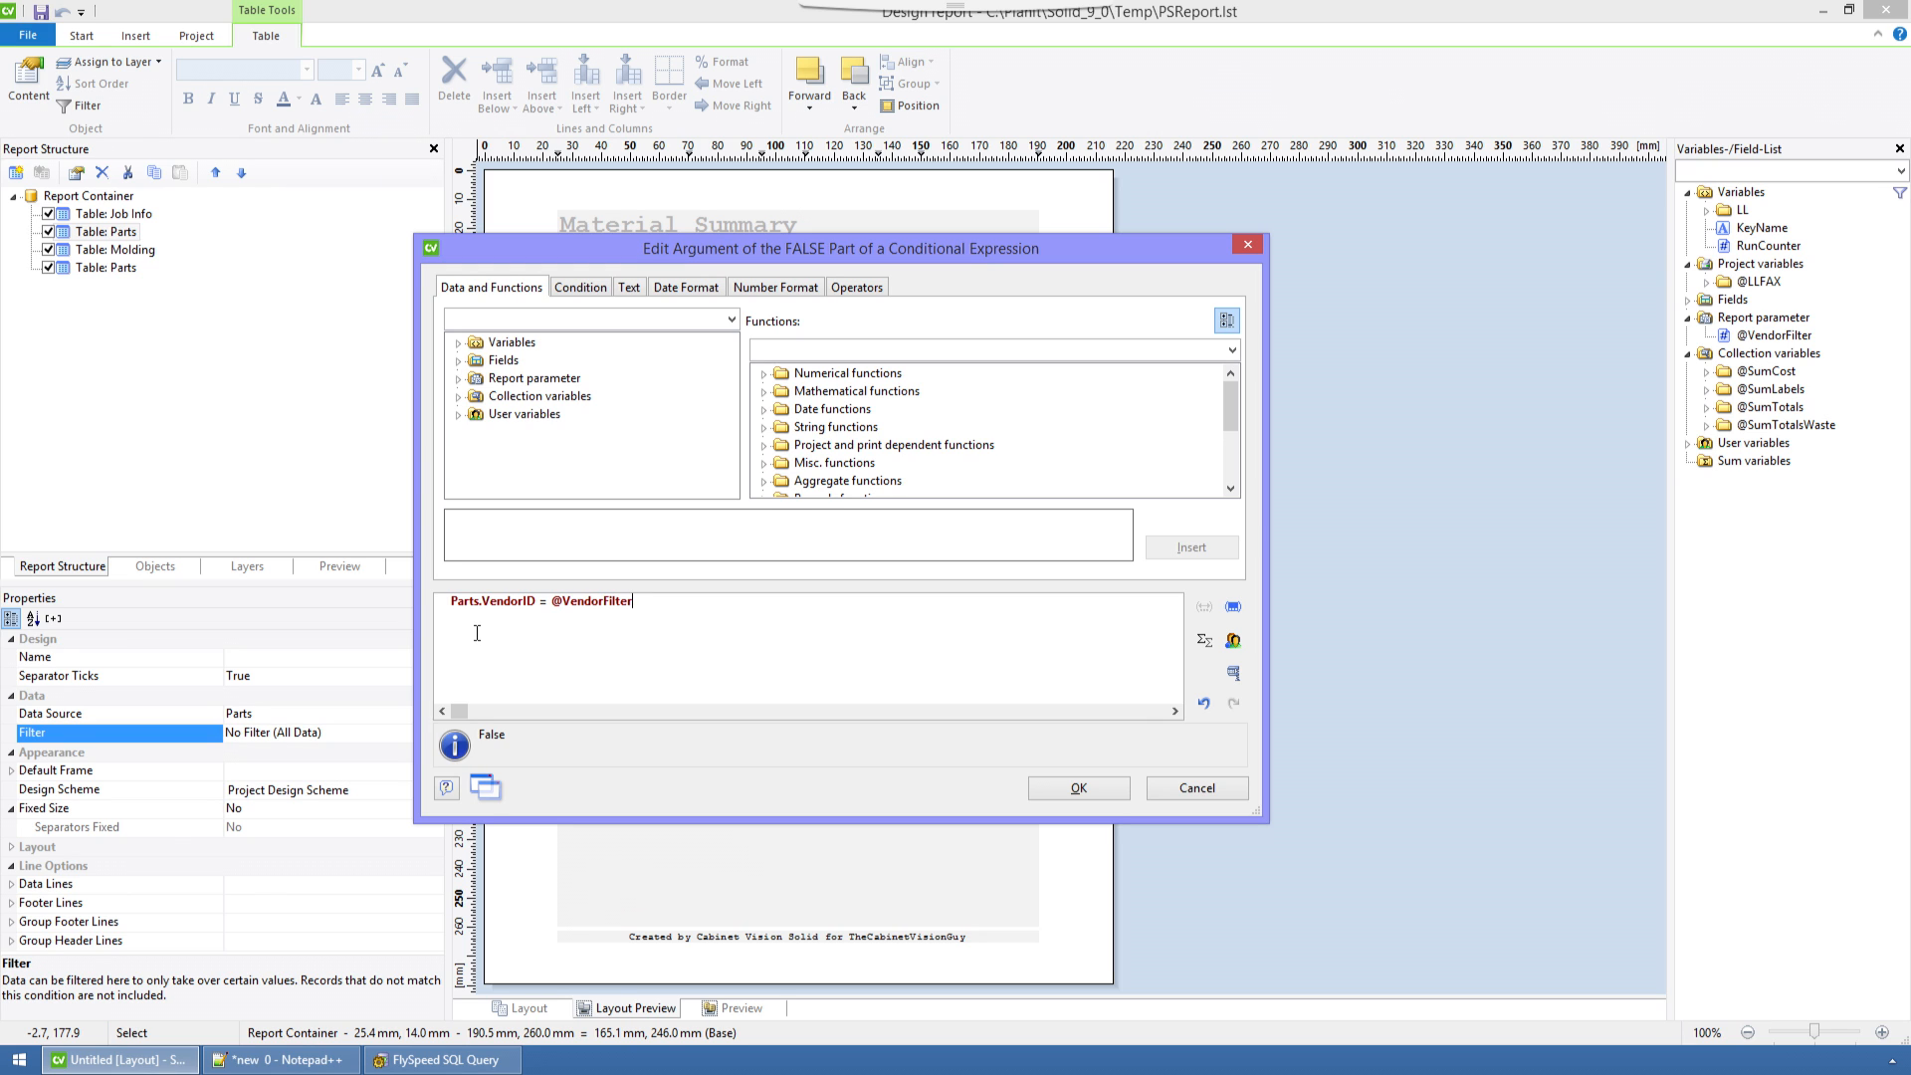
click(1098, 789)
Replace the existing True formula with the defined conditional expression and apply it as the first Parts table's filter.
click(1006, 610)
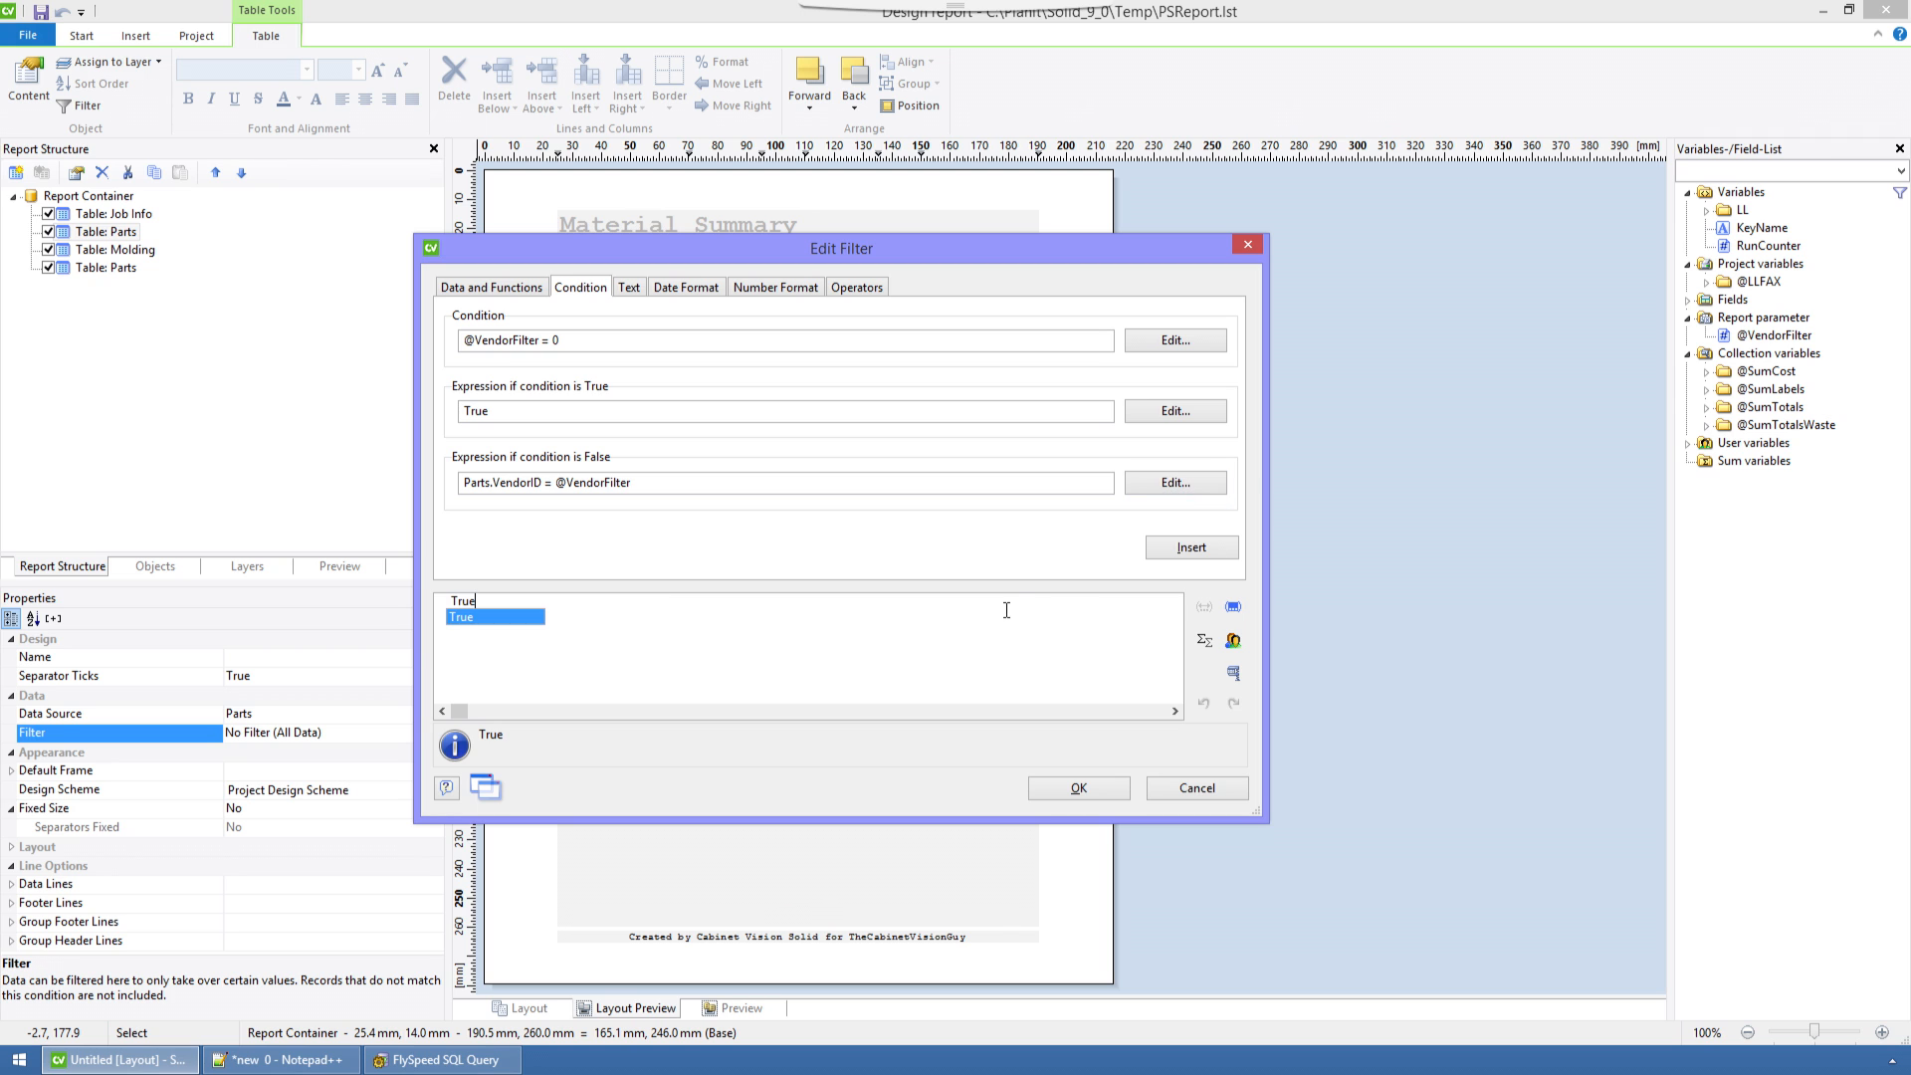
right_click(1007, 610)
click(1055, 744)
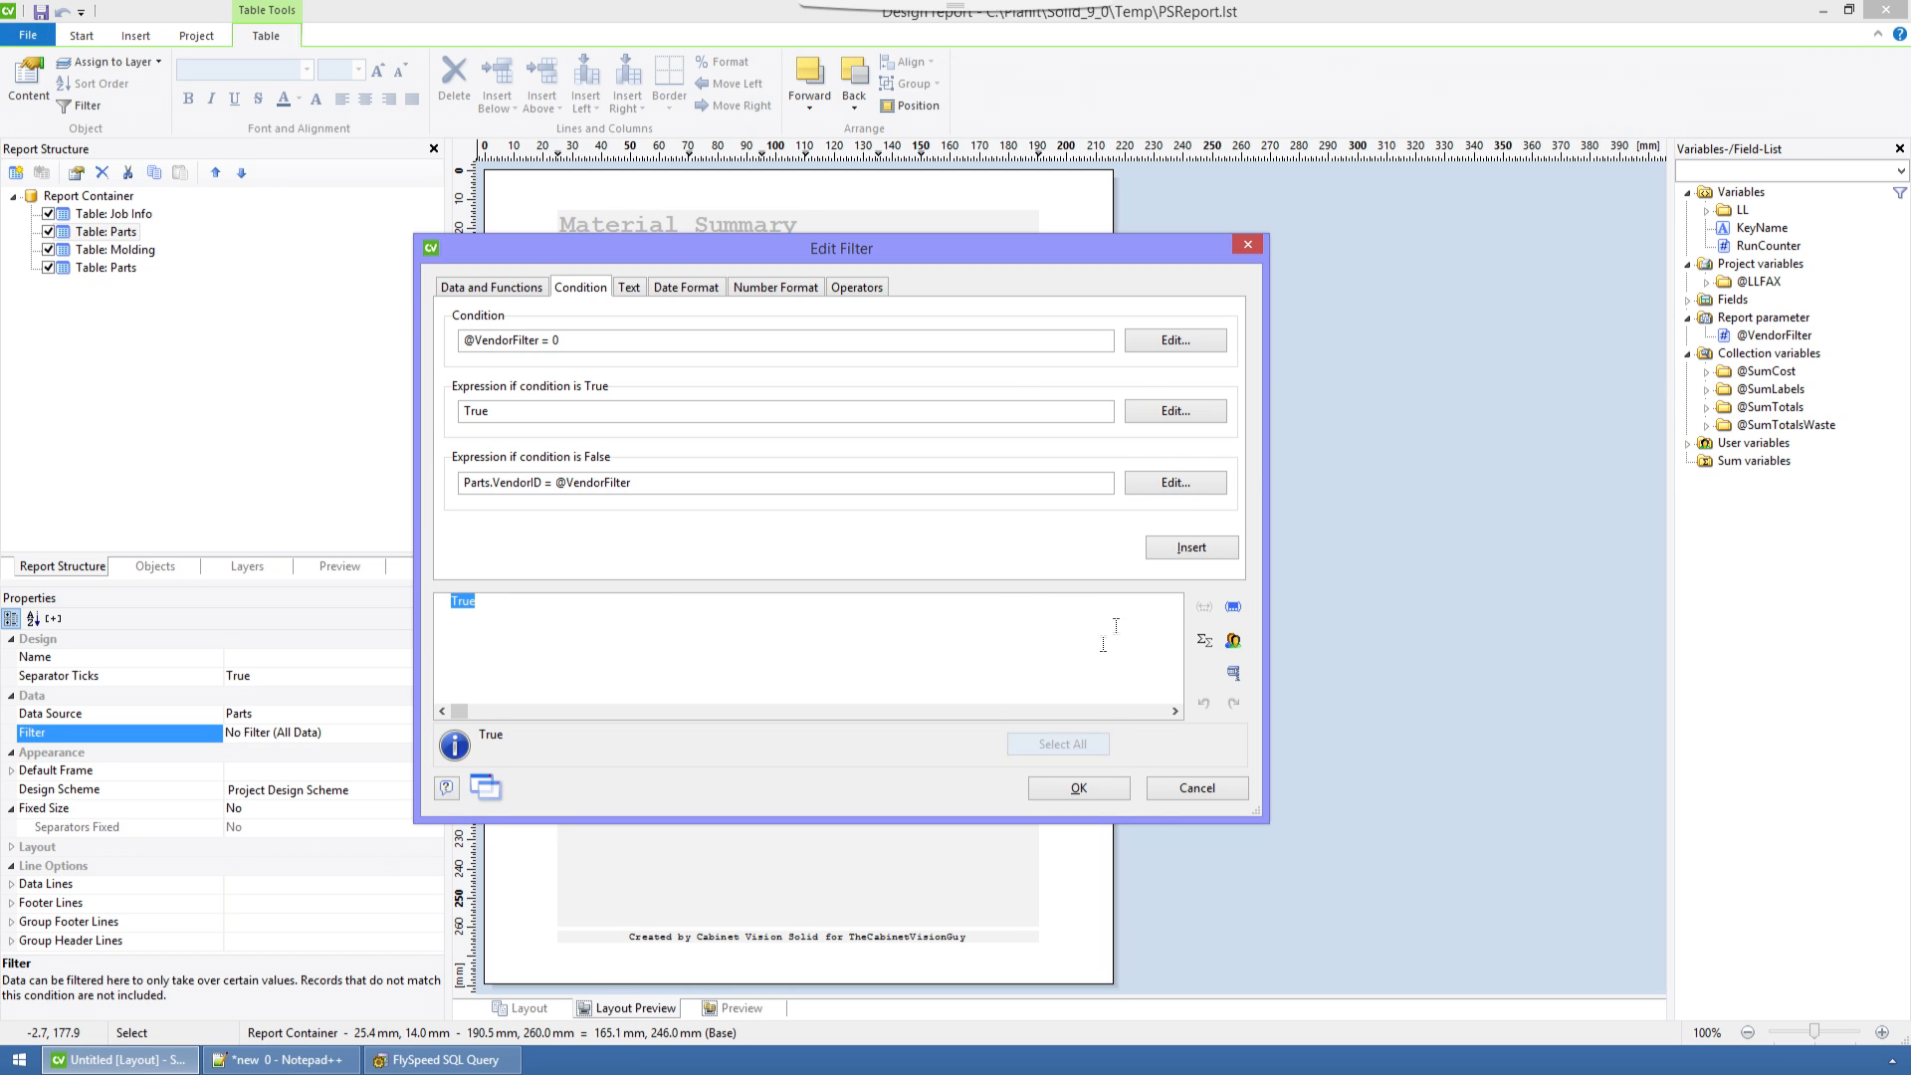
click(1191, 548)
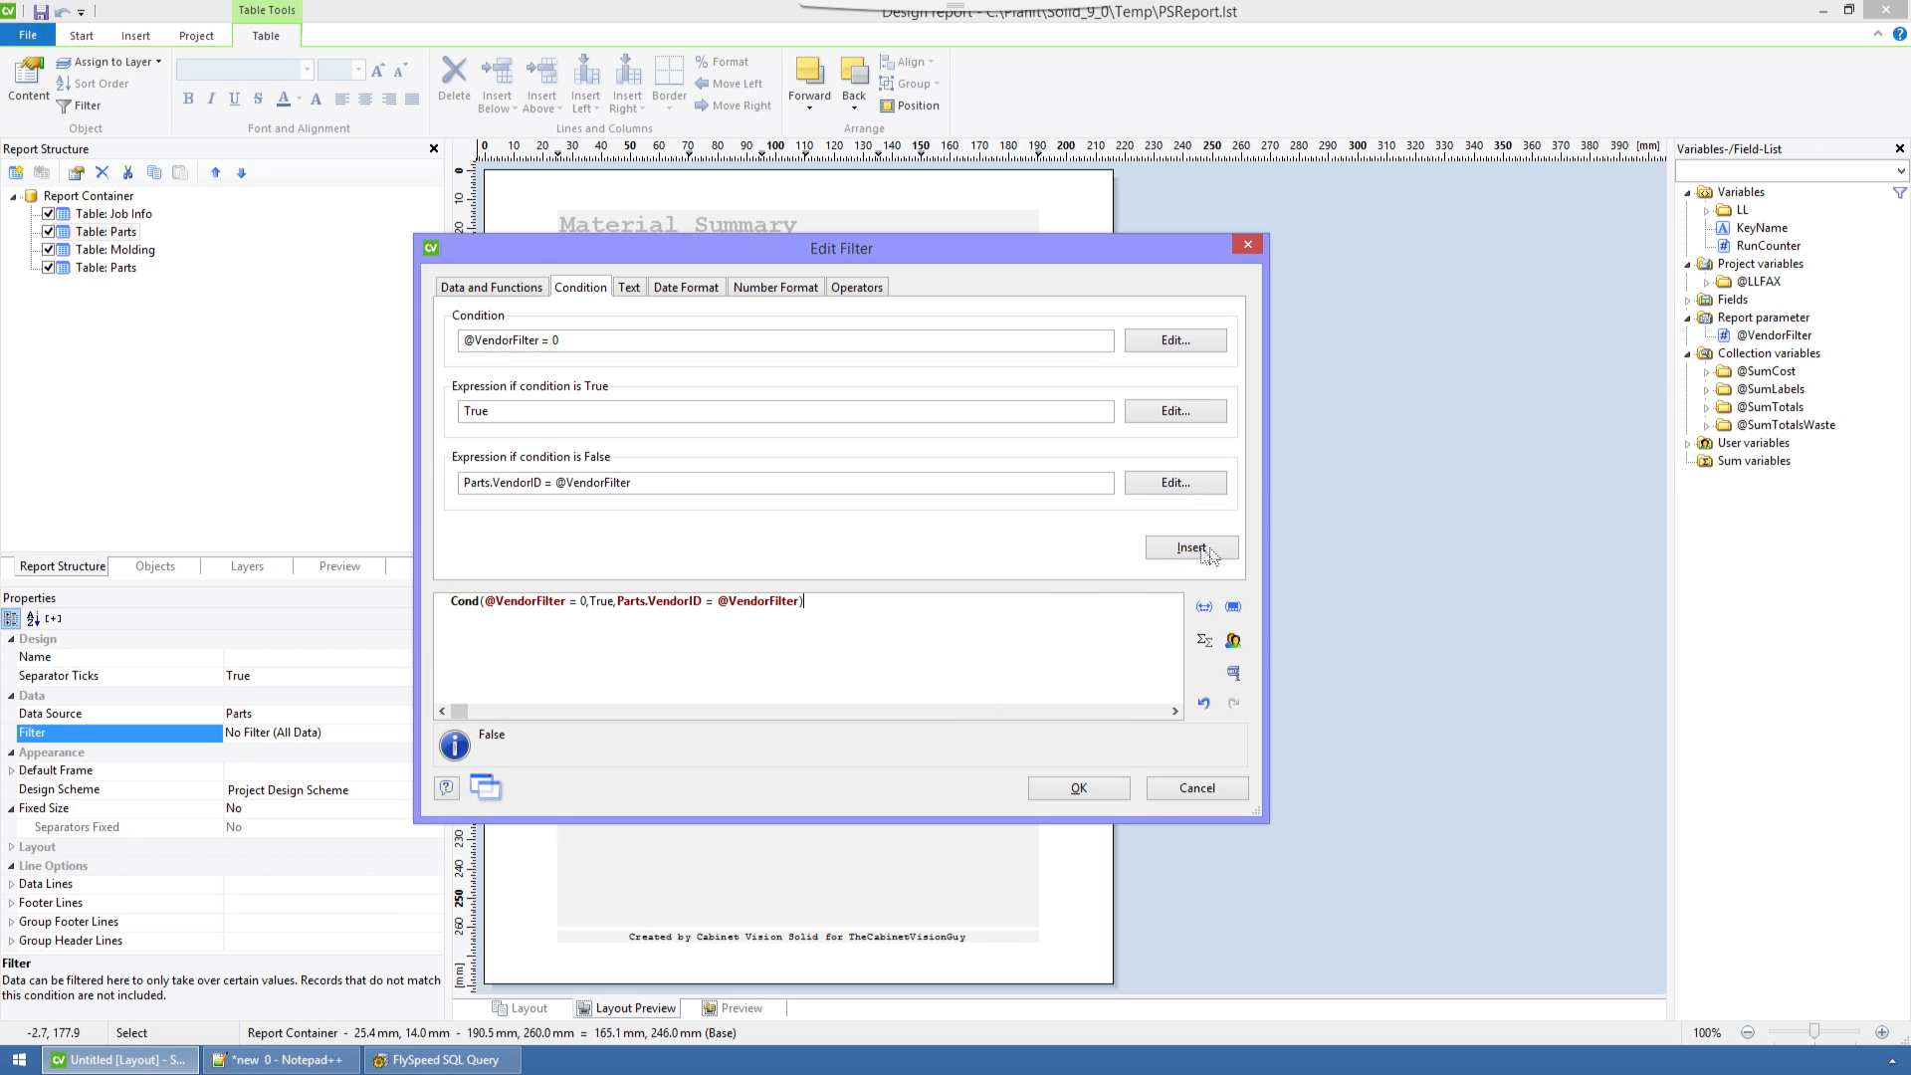
click(1075, 782)
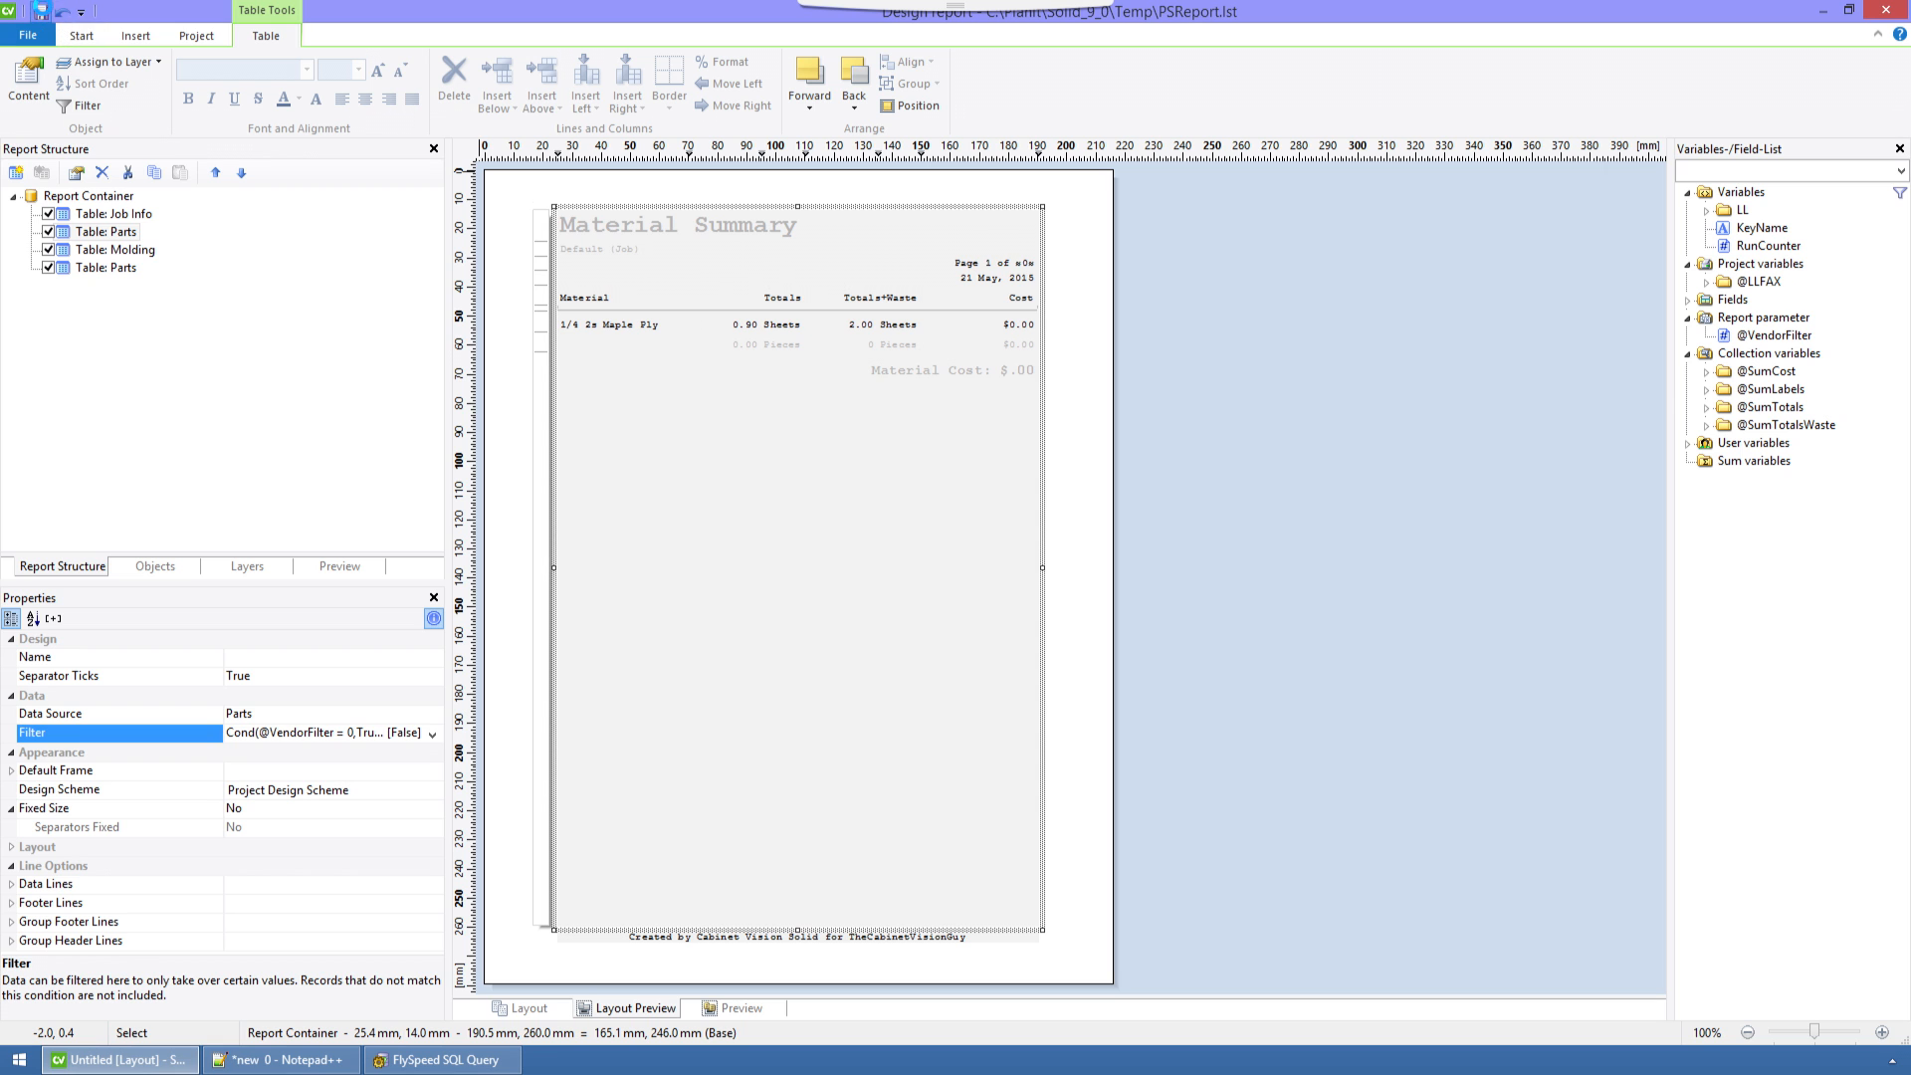
Save the report, close the designer and run the report with Vendor Filter set to None.
click(40, 10)
click(1886, 8)
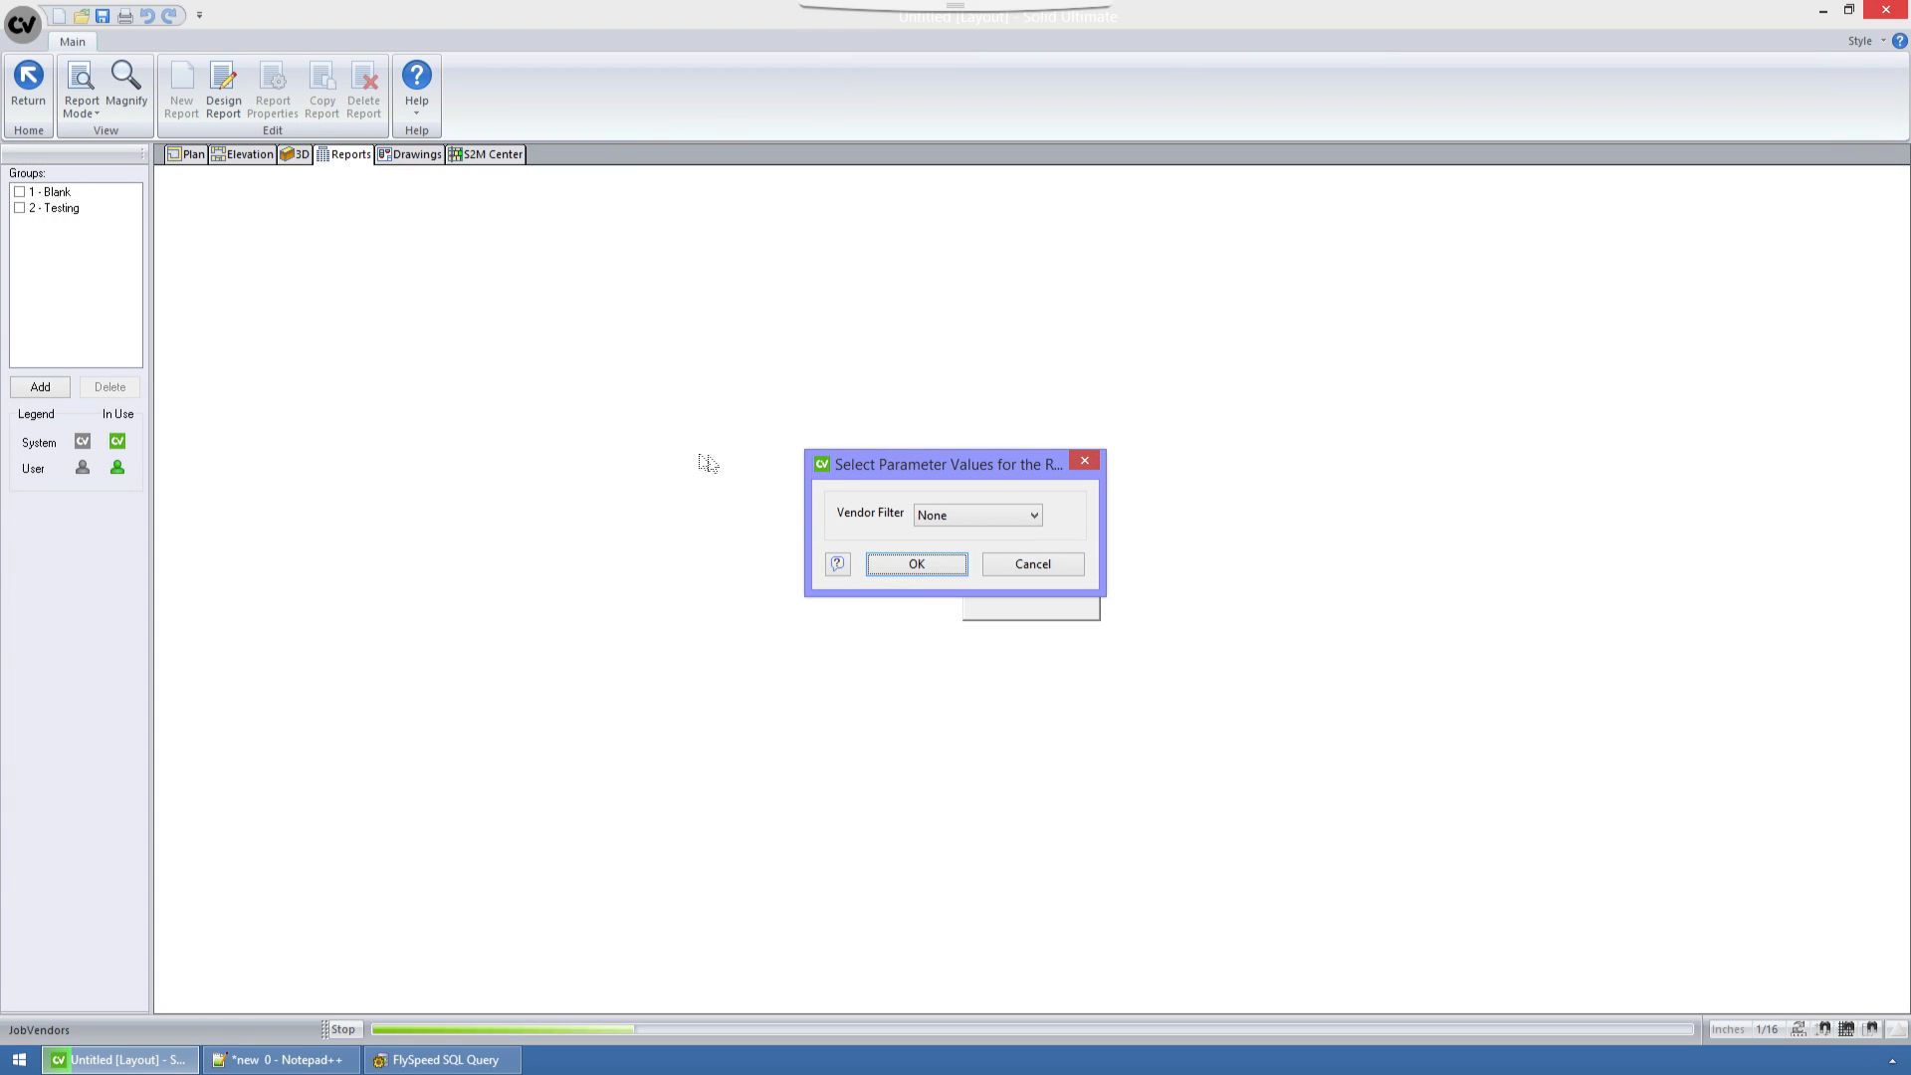
click(913, 563)
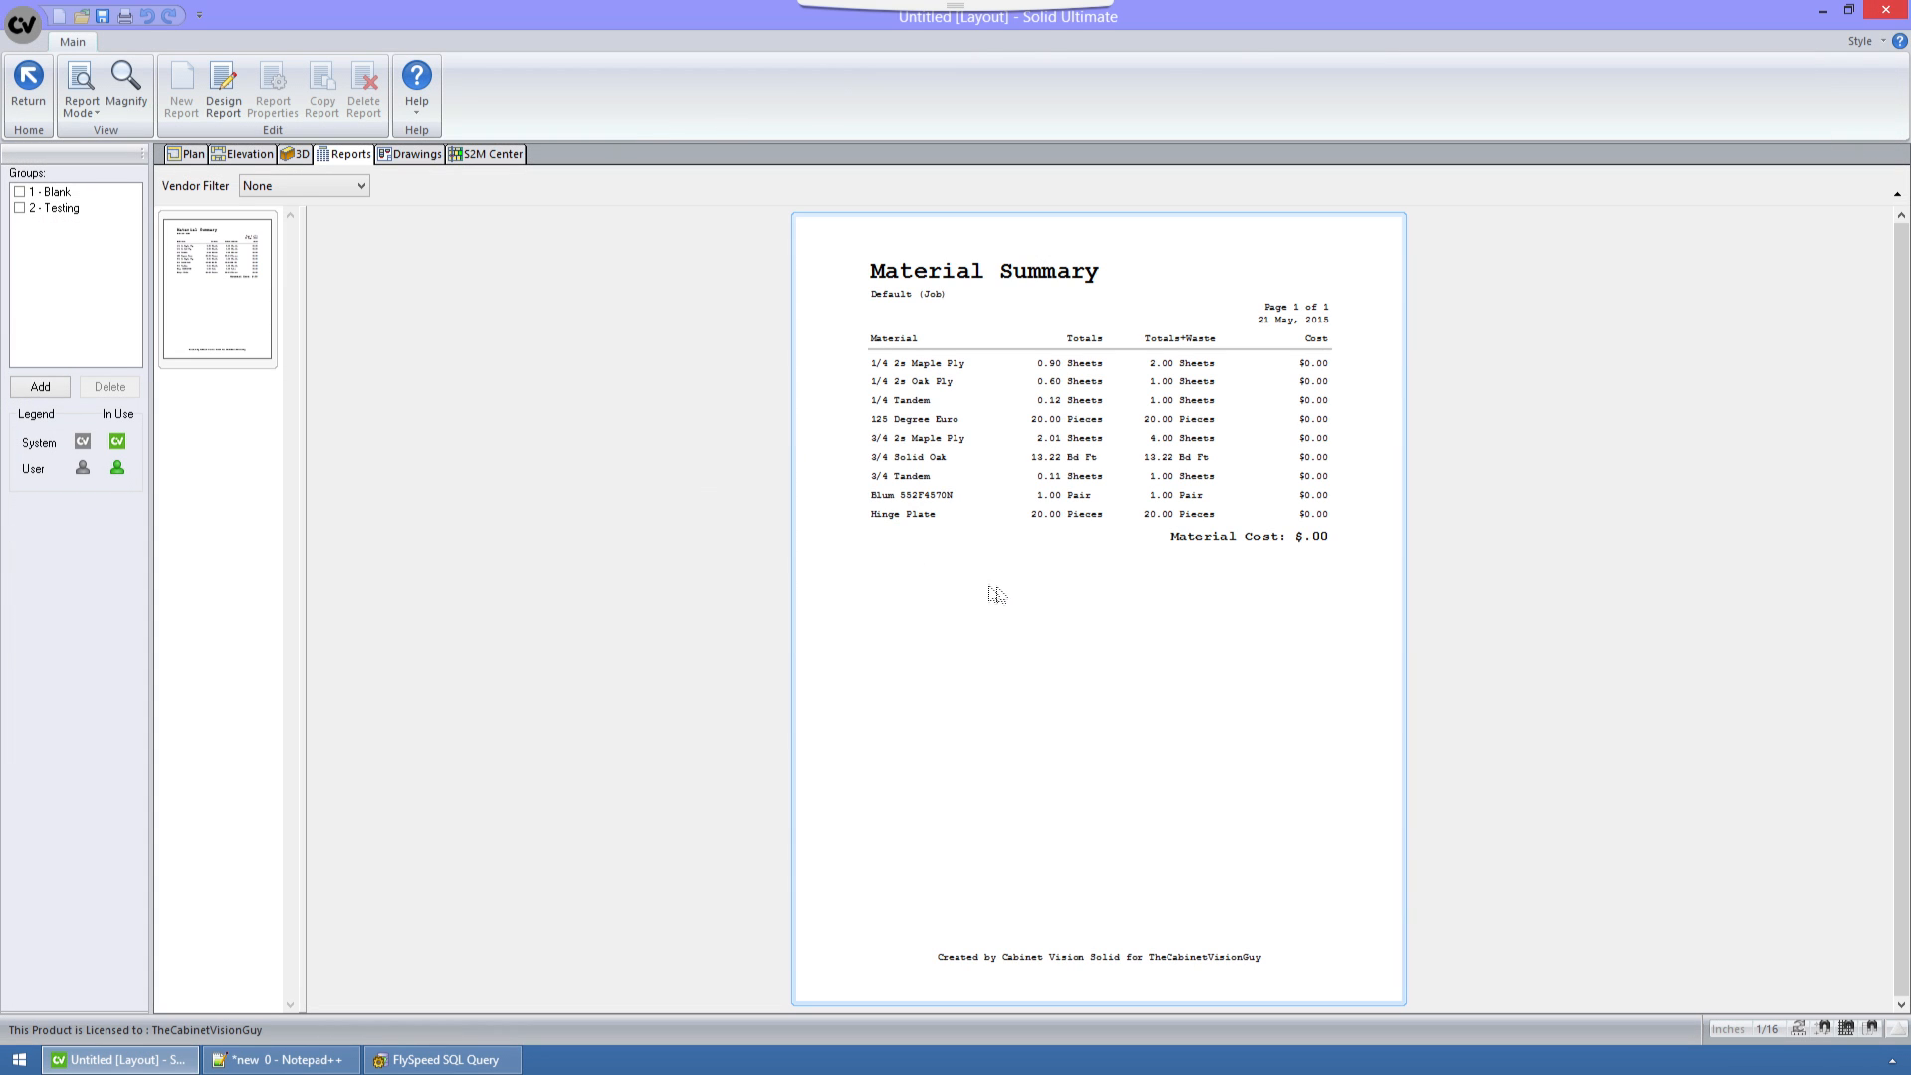
Rerun the report in View Mode with Vendor Filter set to Sample Vendor.
click(86, 103)
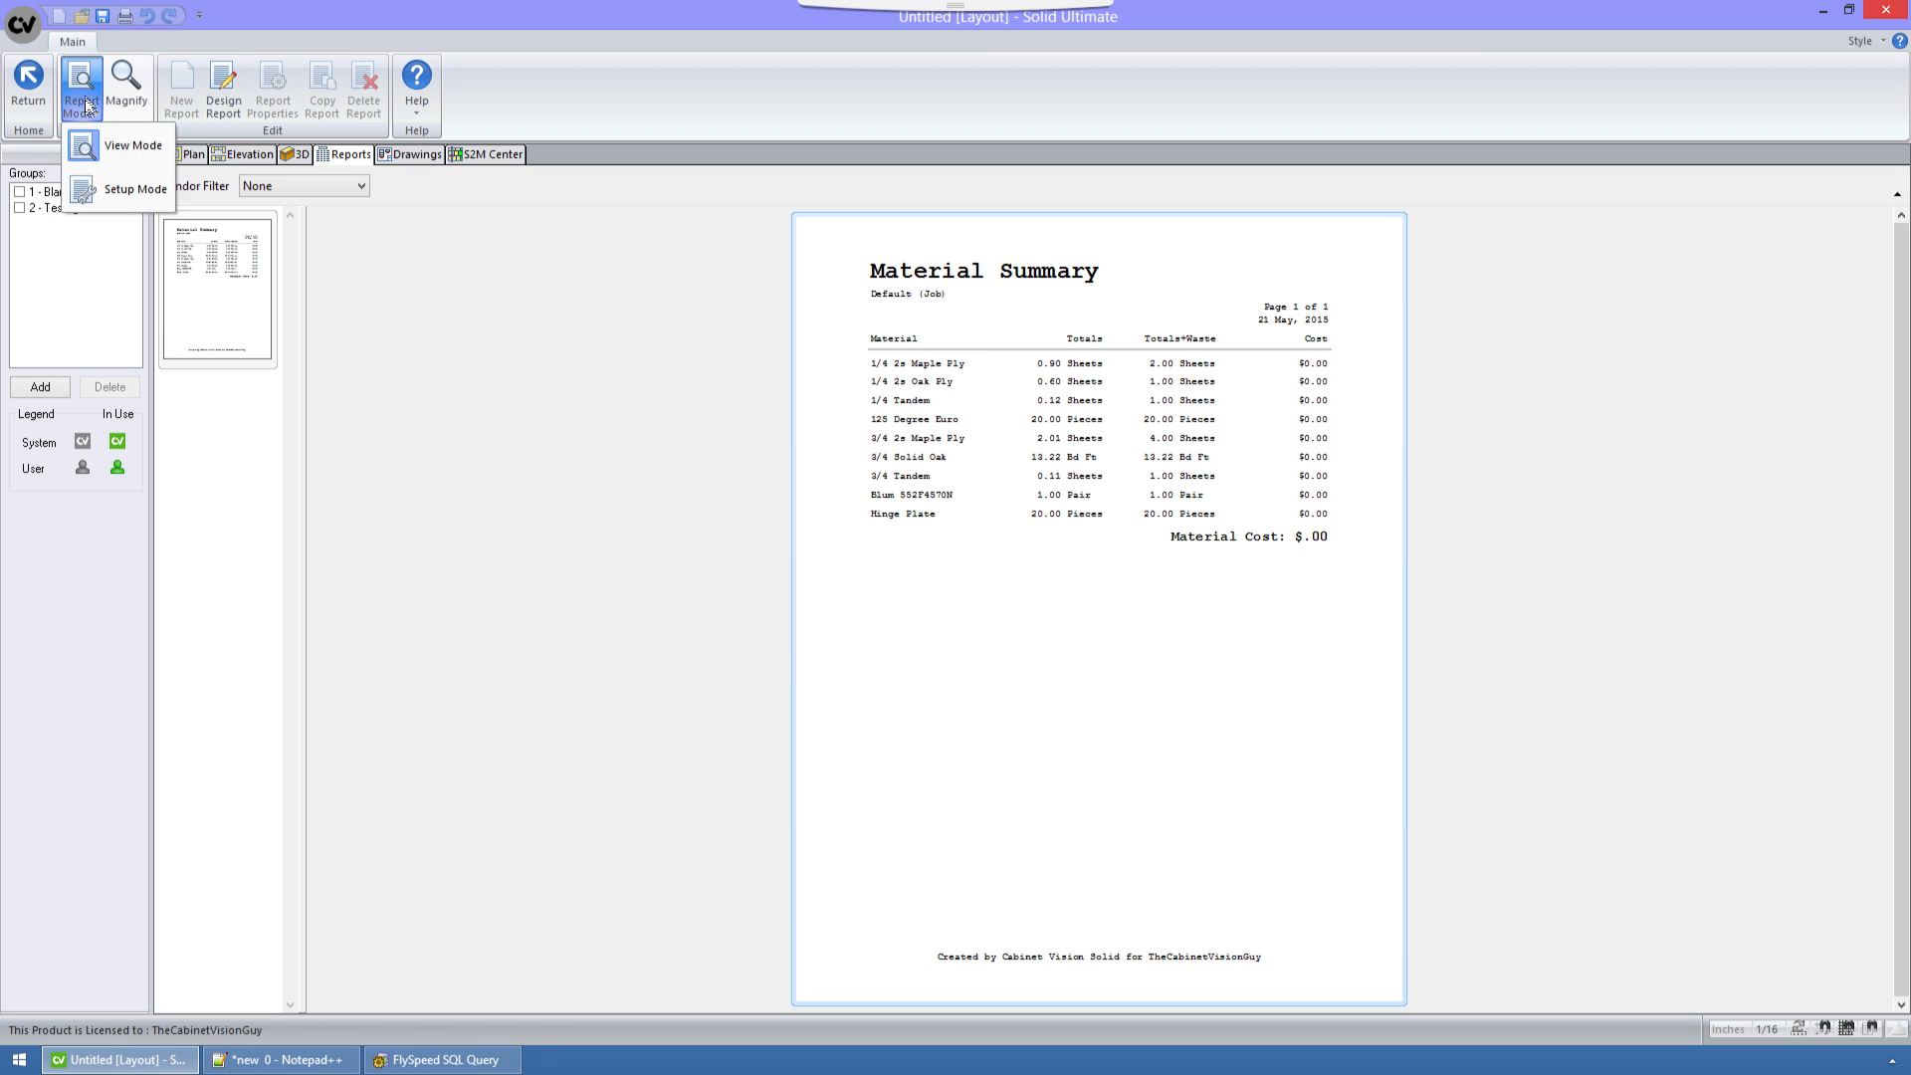
click(97, 137)
click(925, 515)
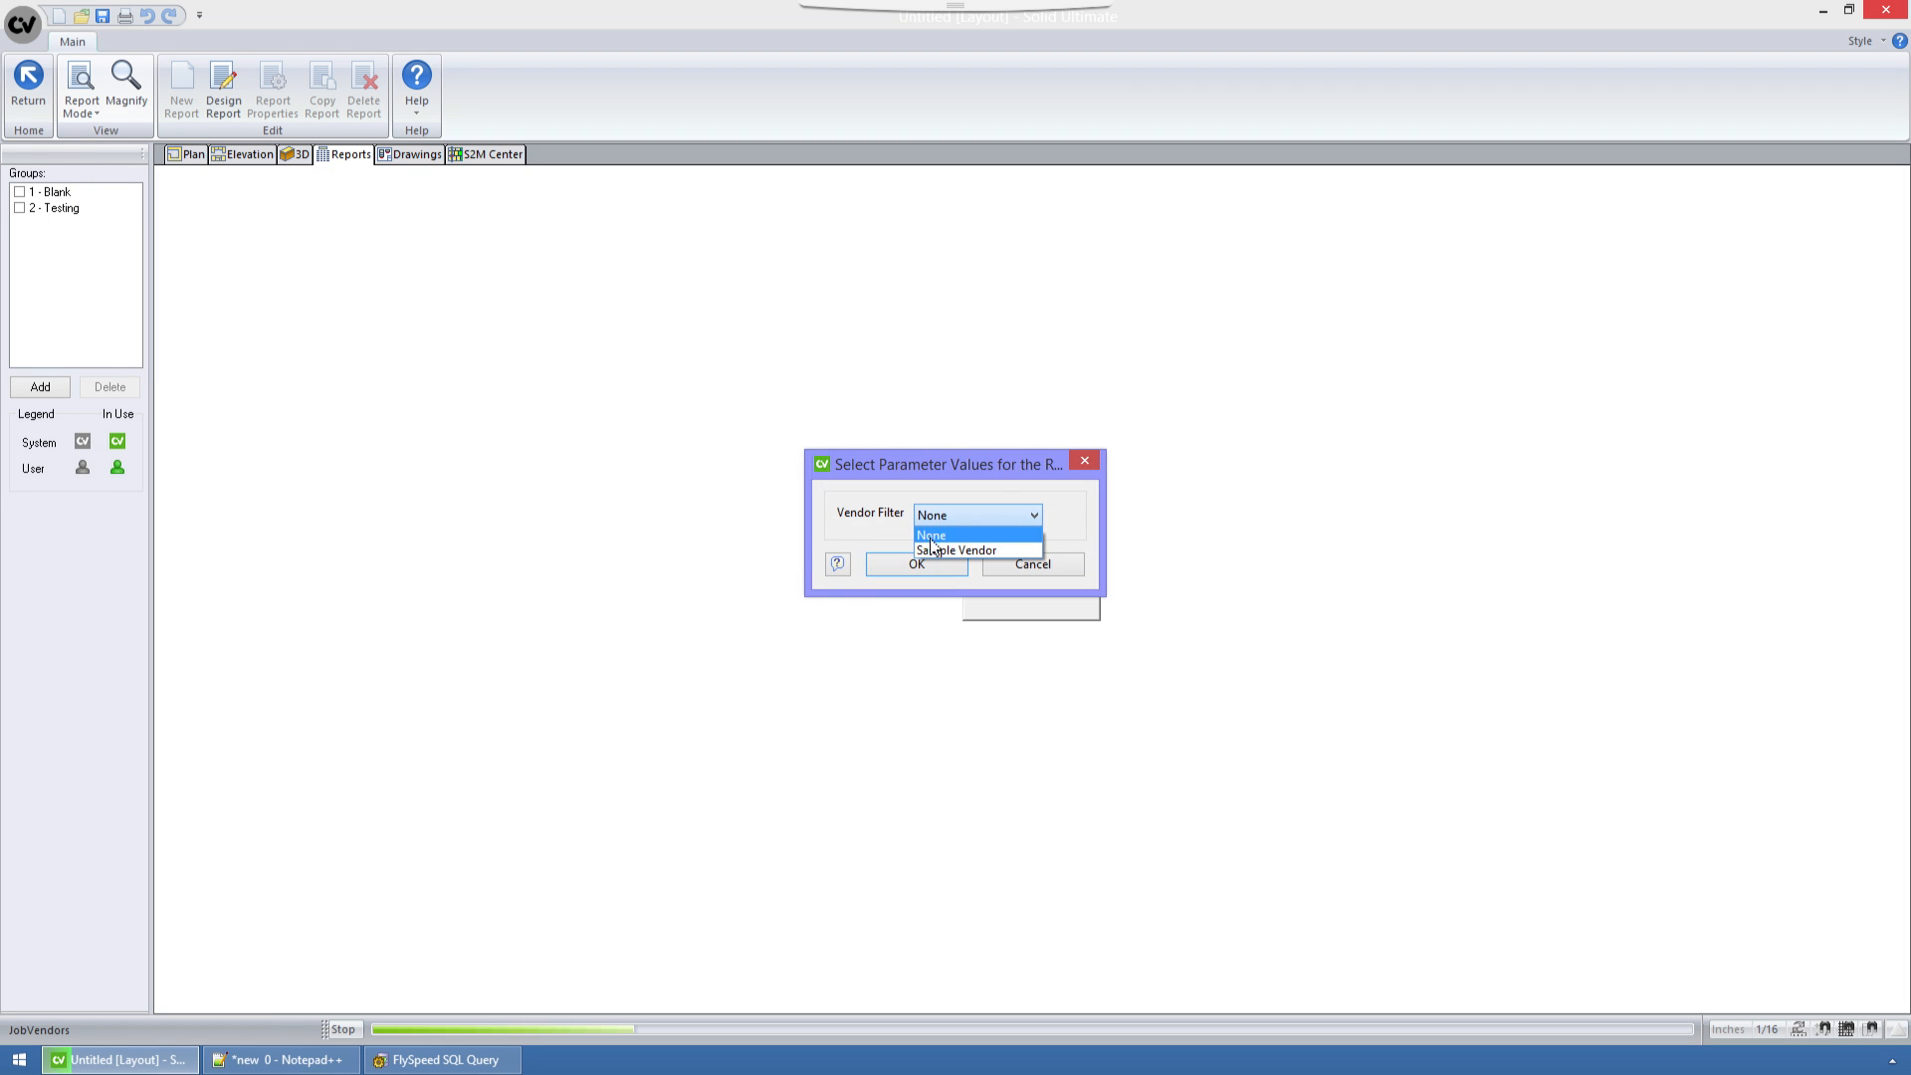
click(931, 551)
click(913, 565)
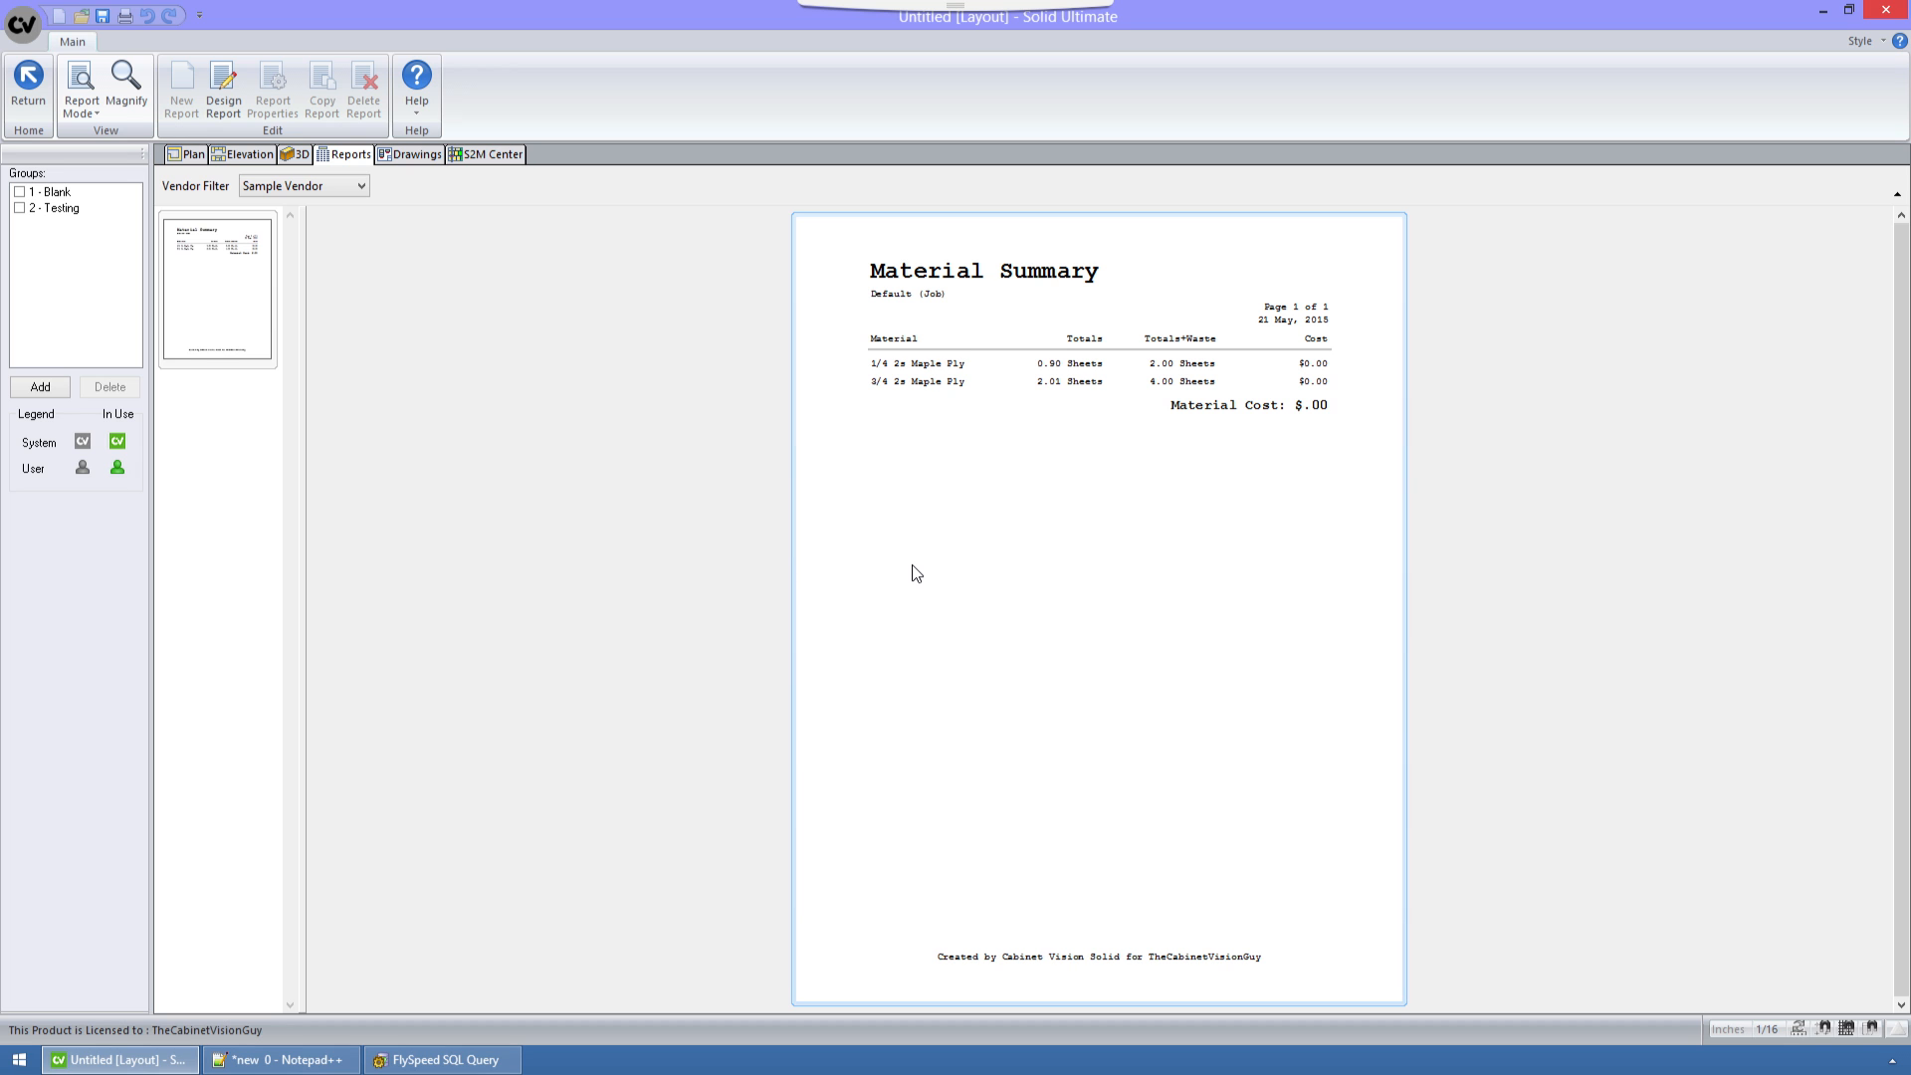
Reopen the report in the designer and copy the whole filter formula of the first Parts table, leaving its filter unedited.
click(219, 258)
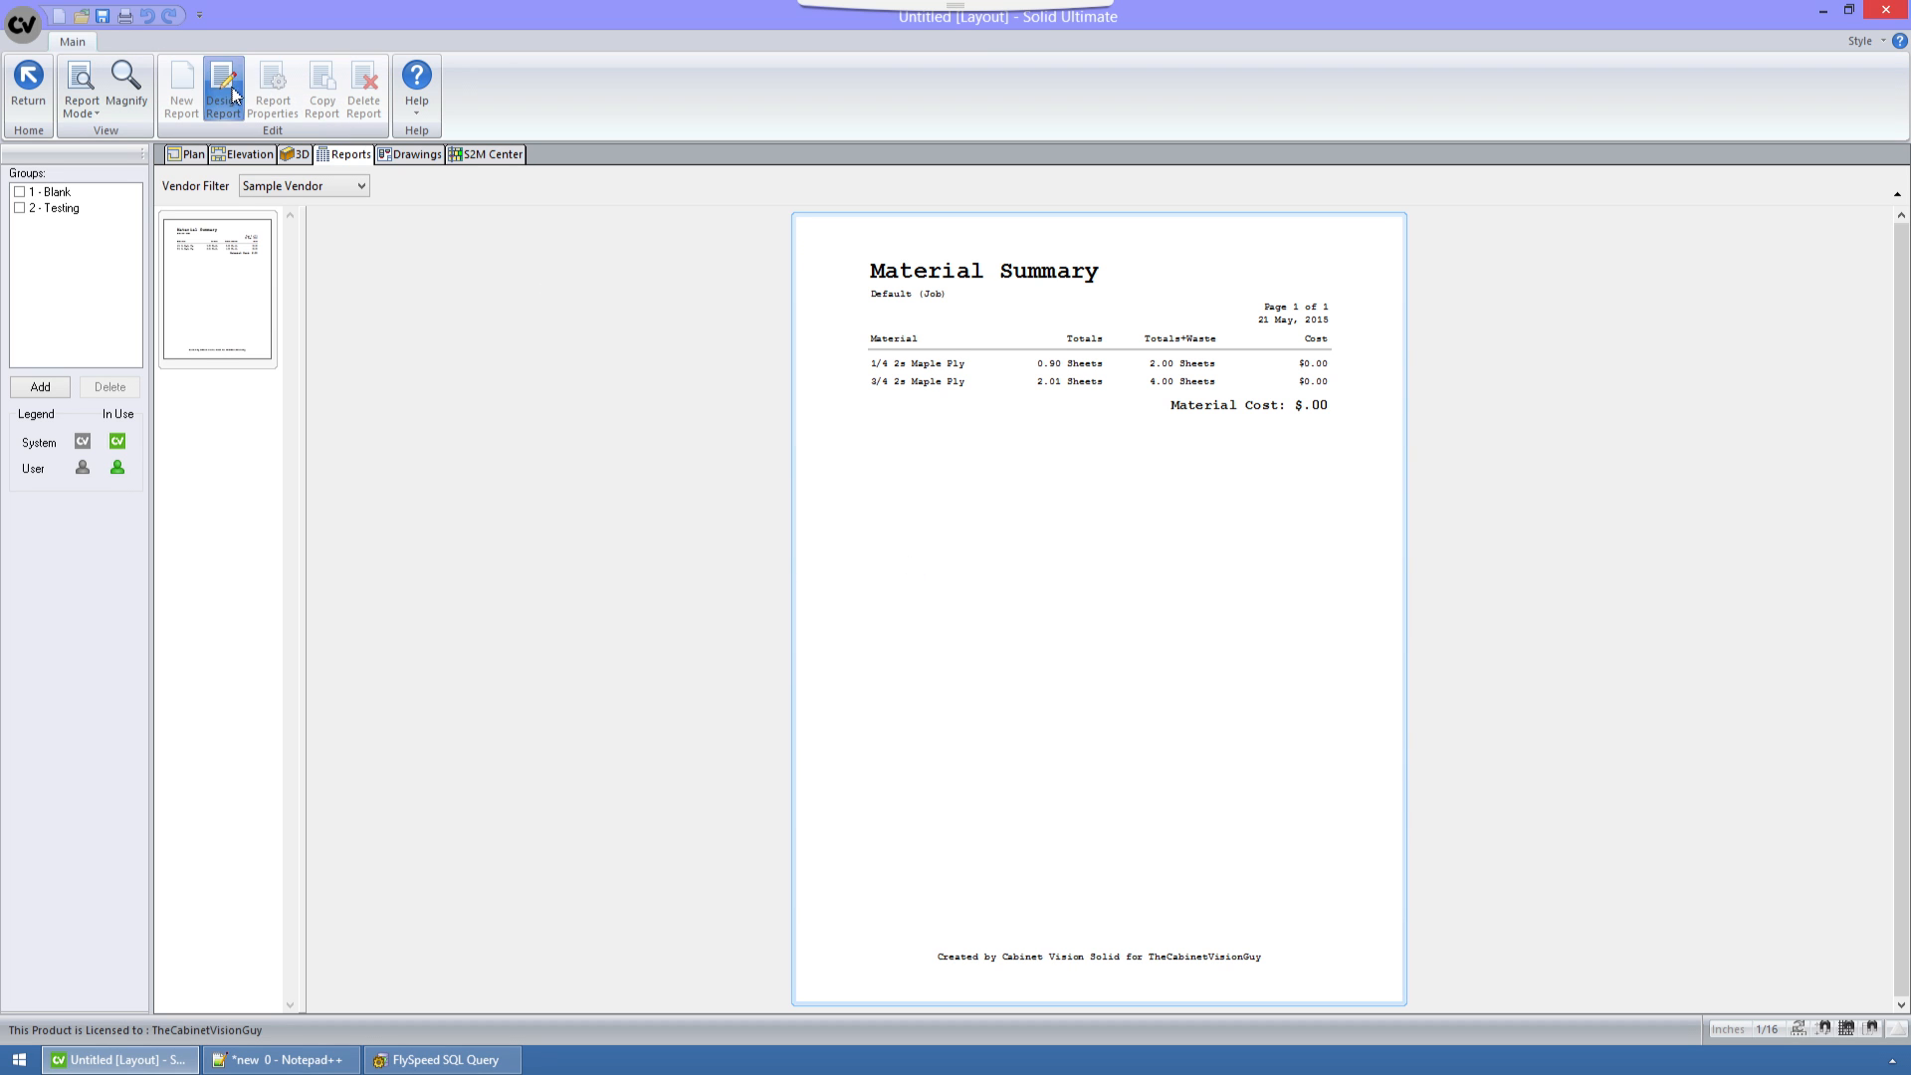
click(224, 89)
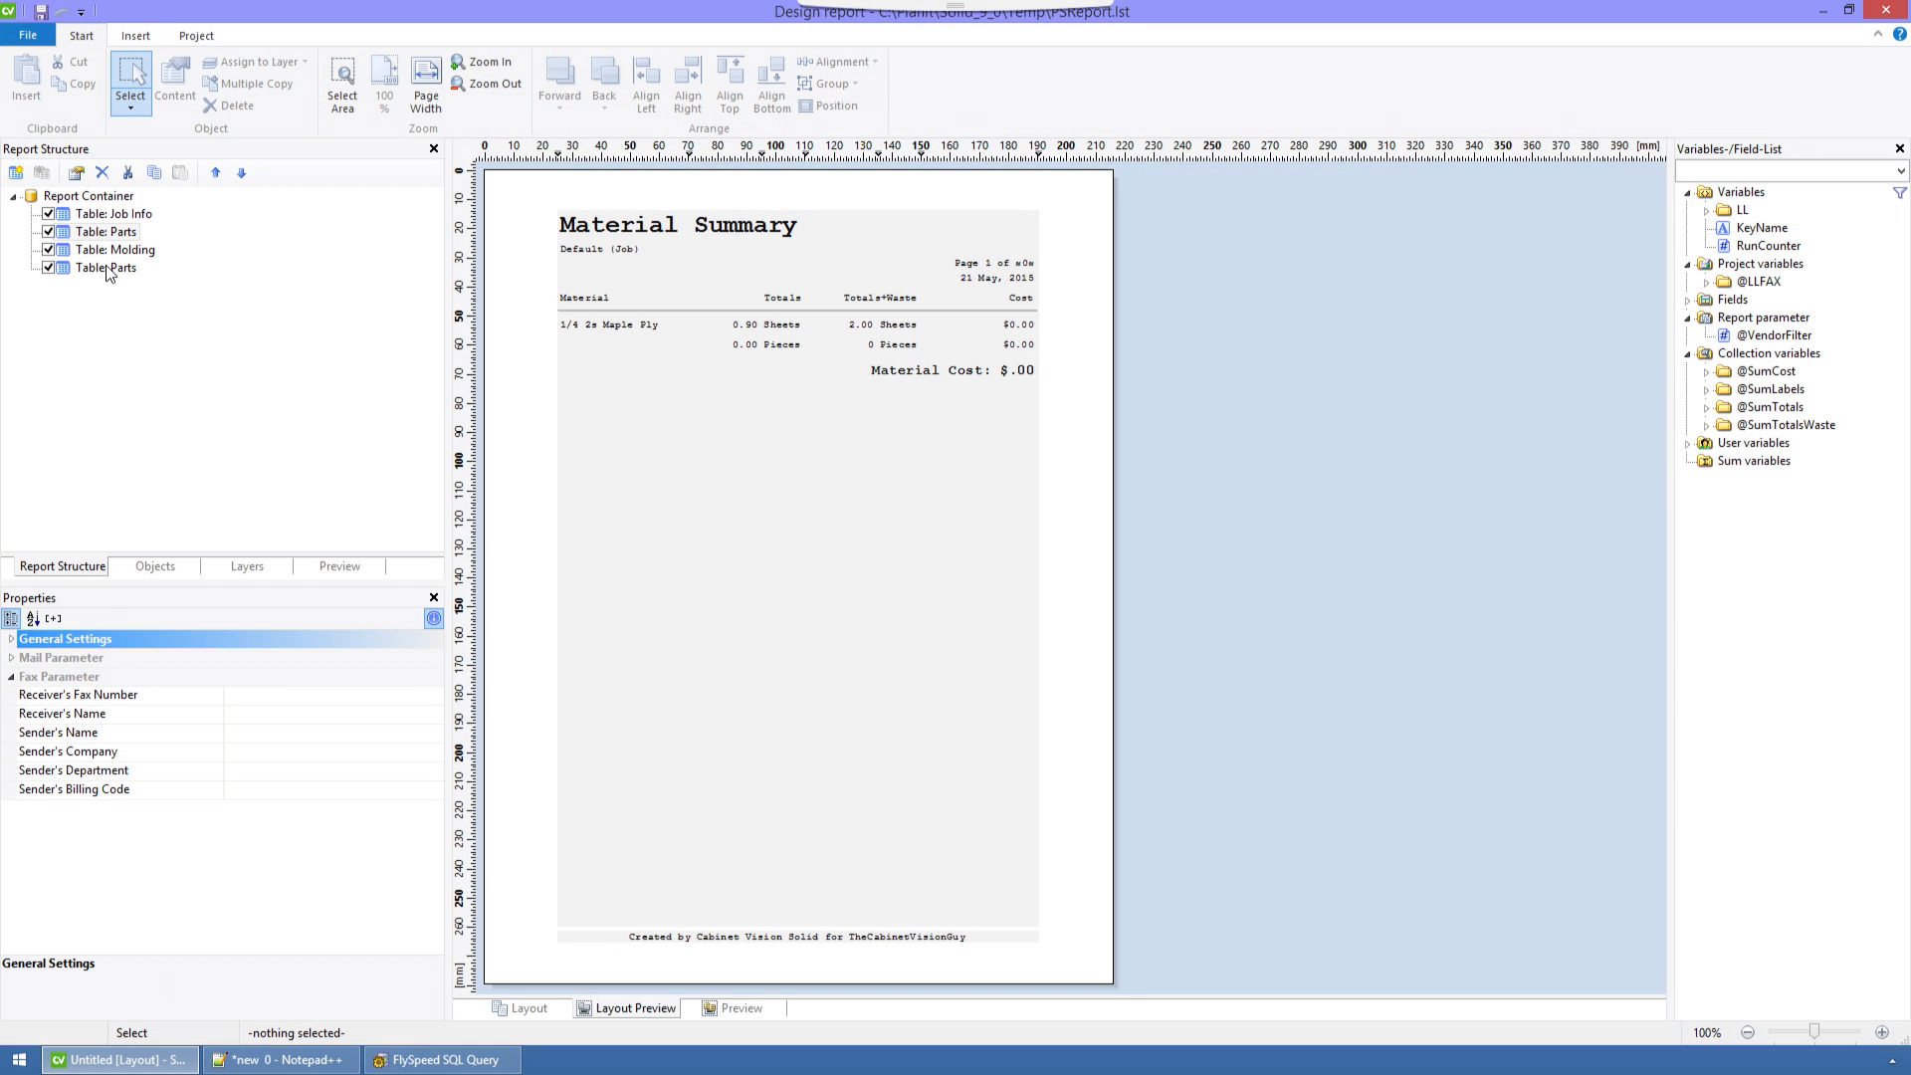
click(99, 231)
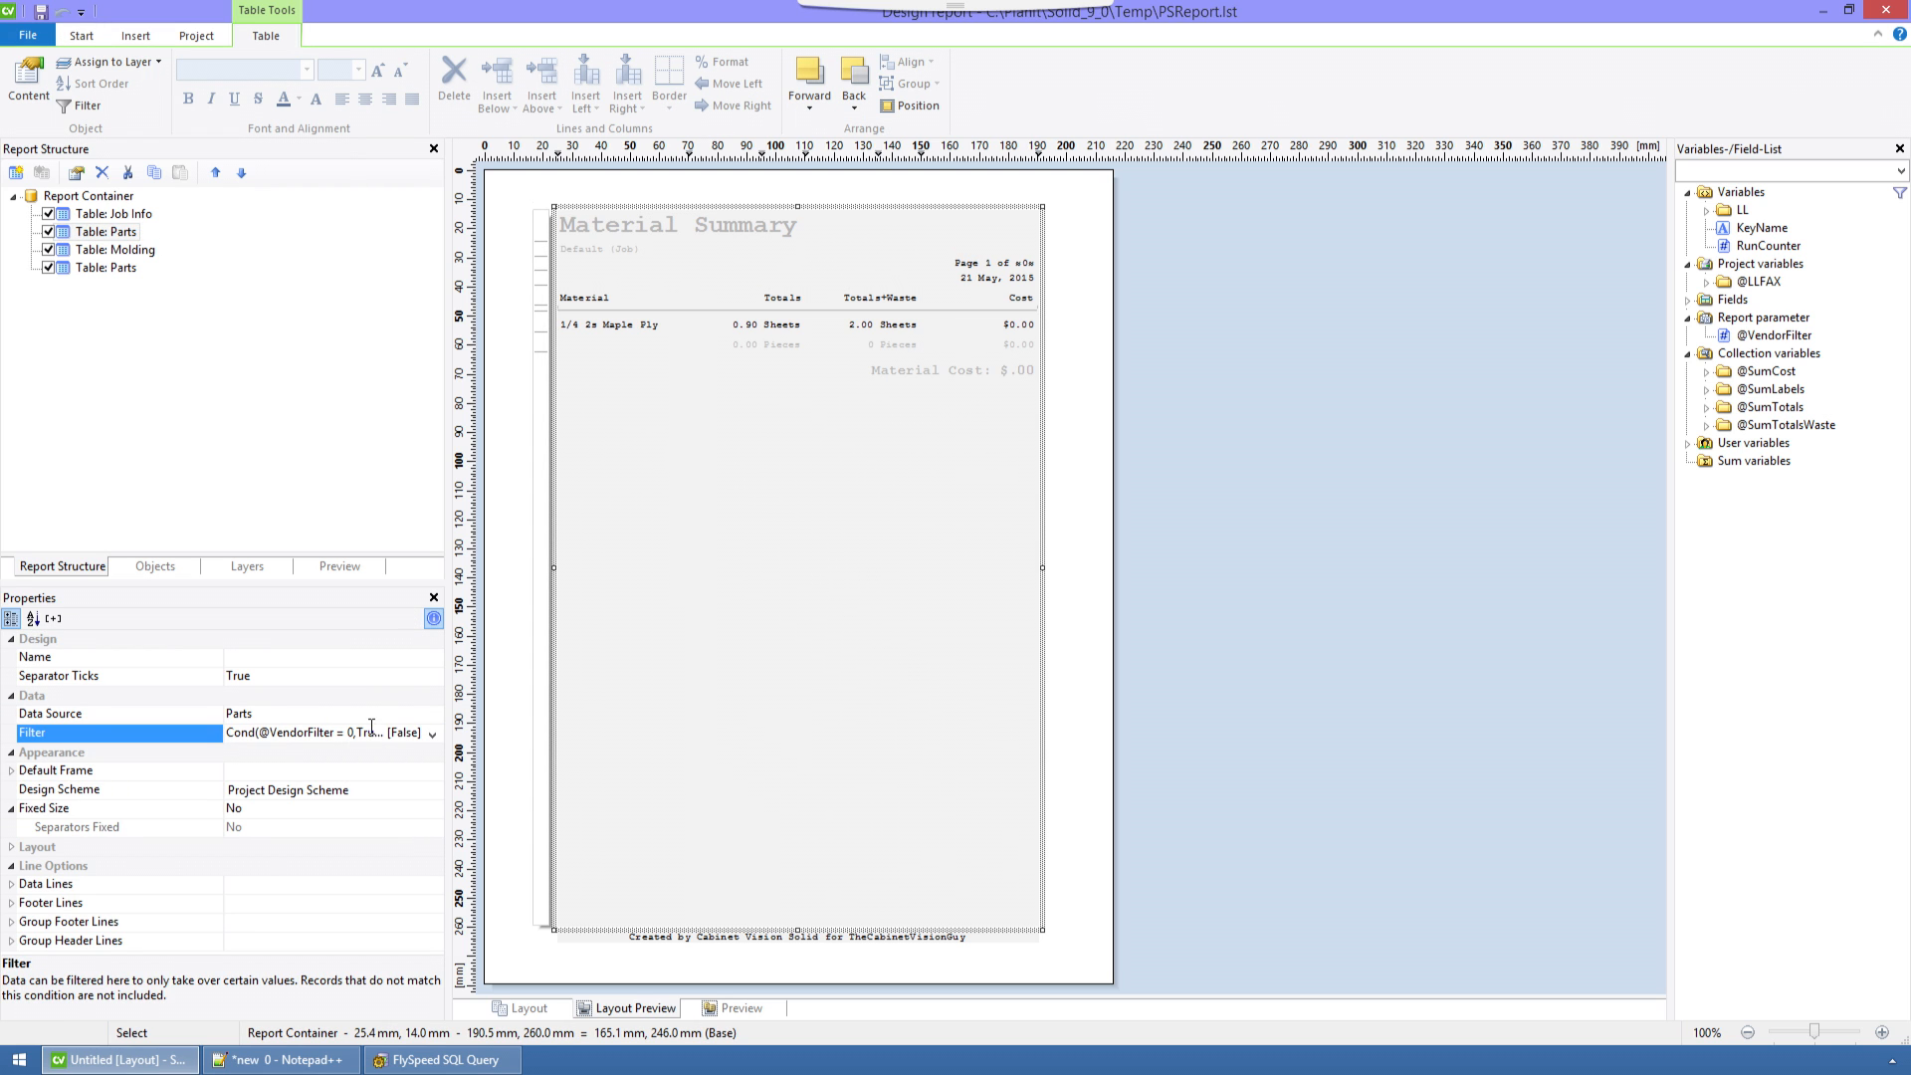
click(432, 734)
click(376, 819)
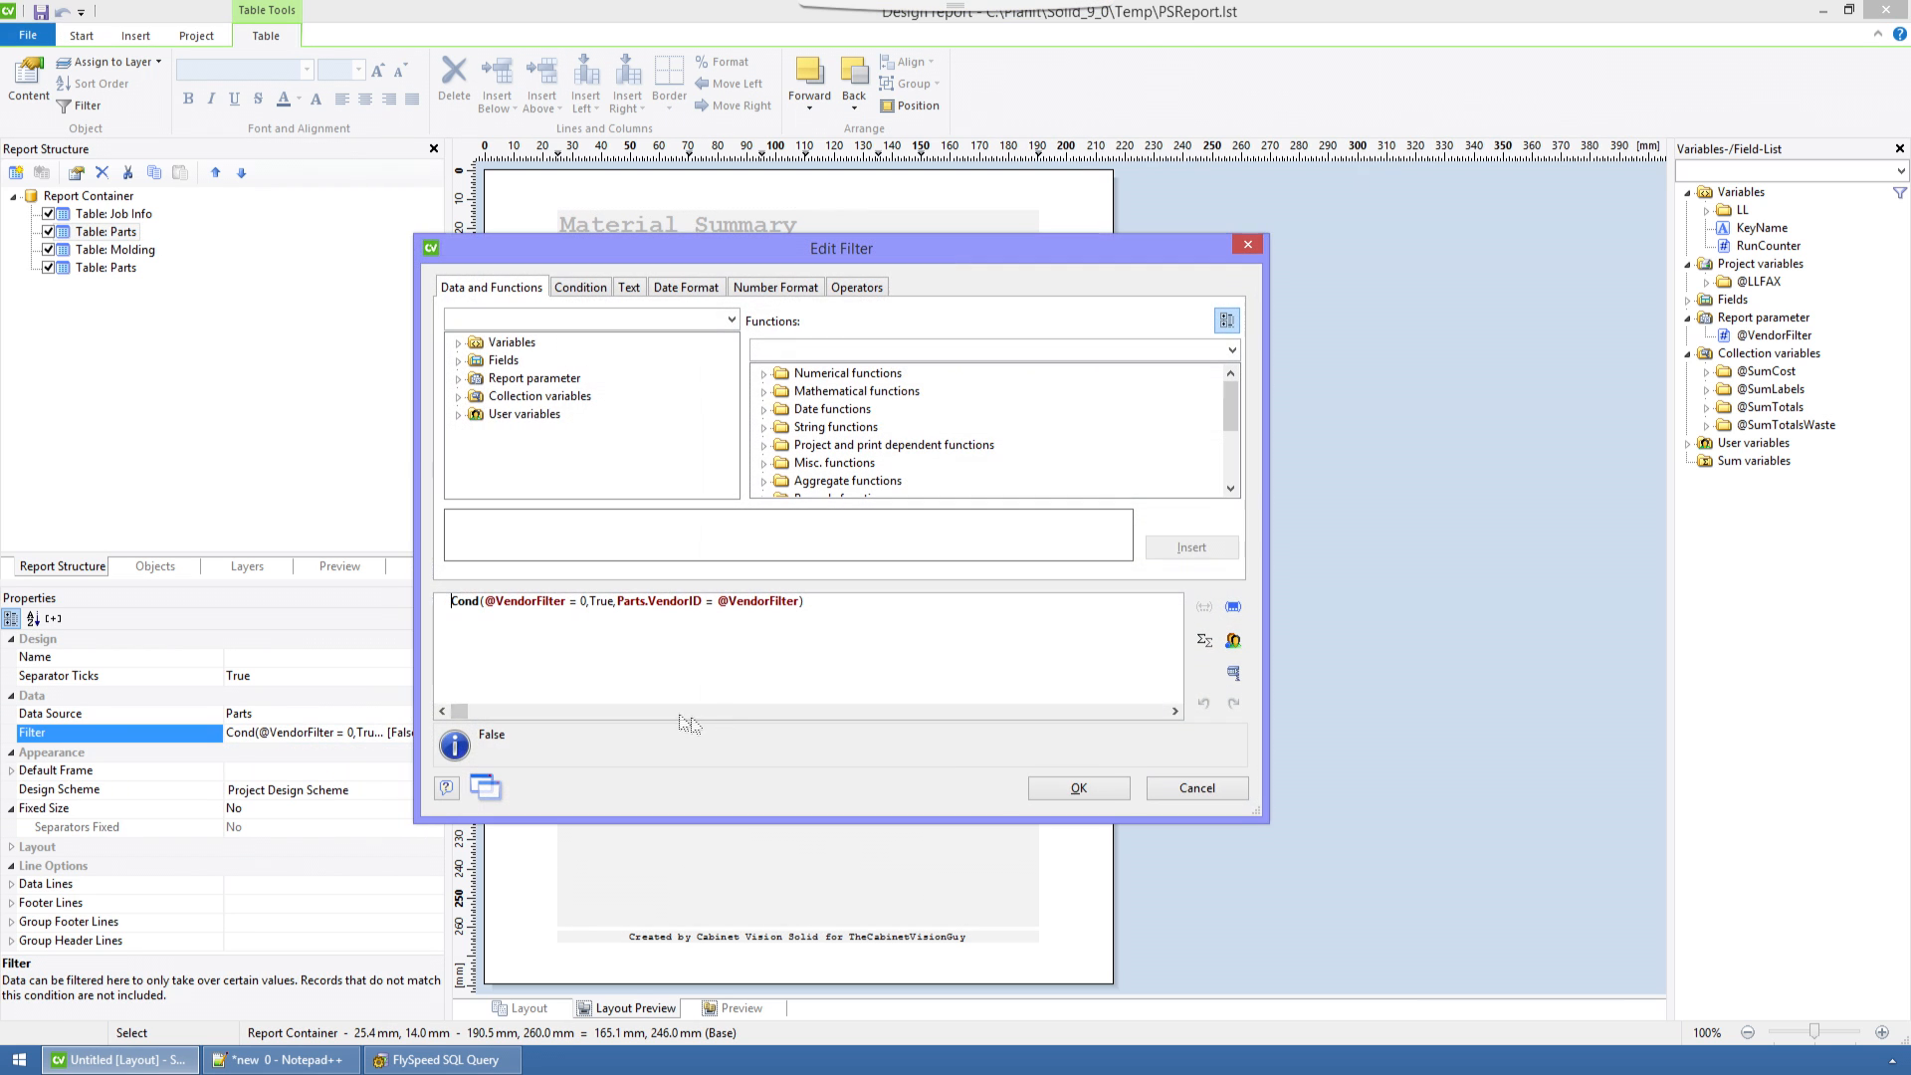
right_click(844, 627)
click(908, 763)
right_click(872, 629)
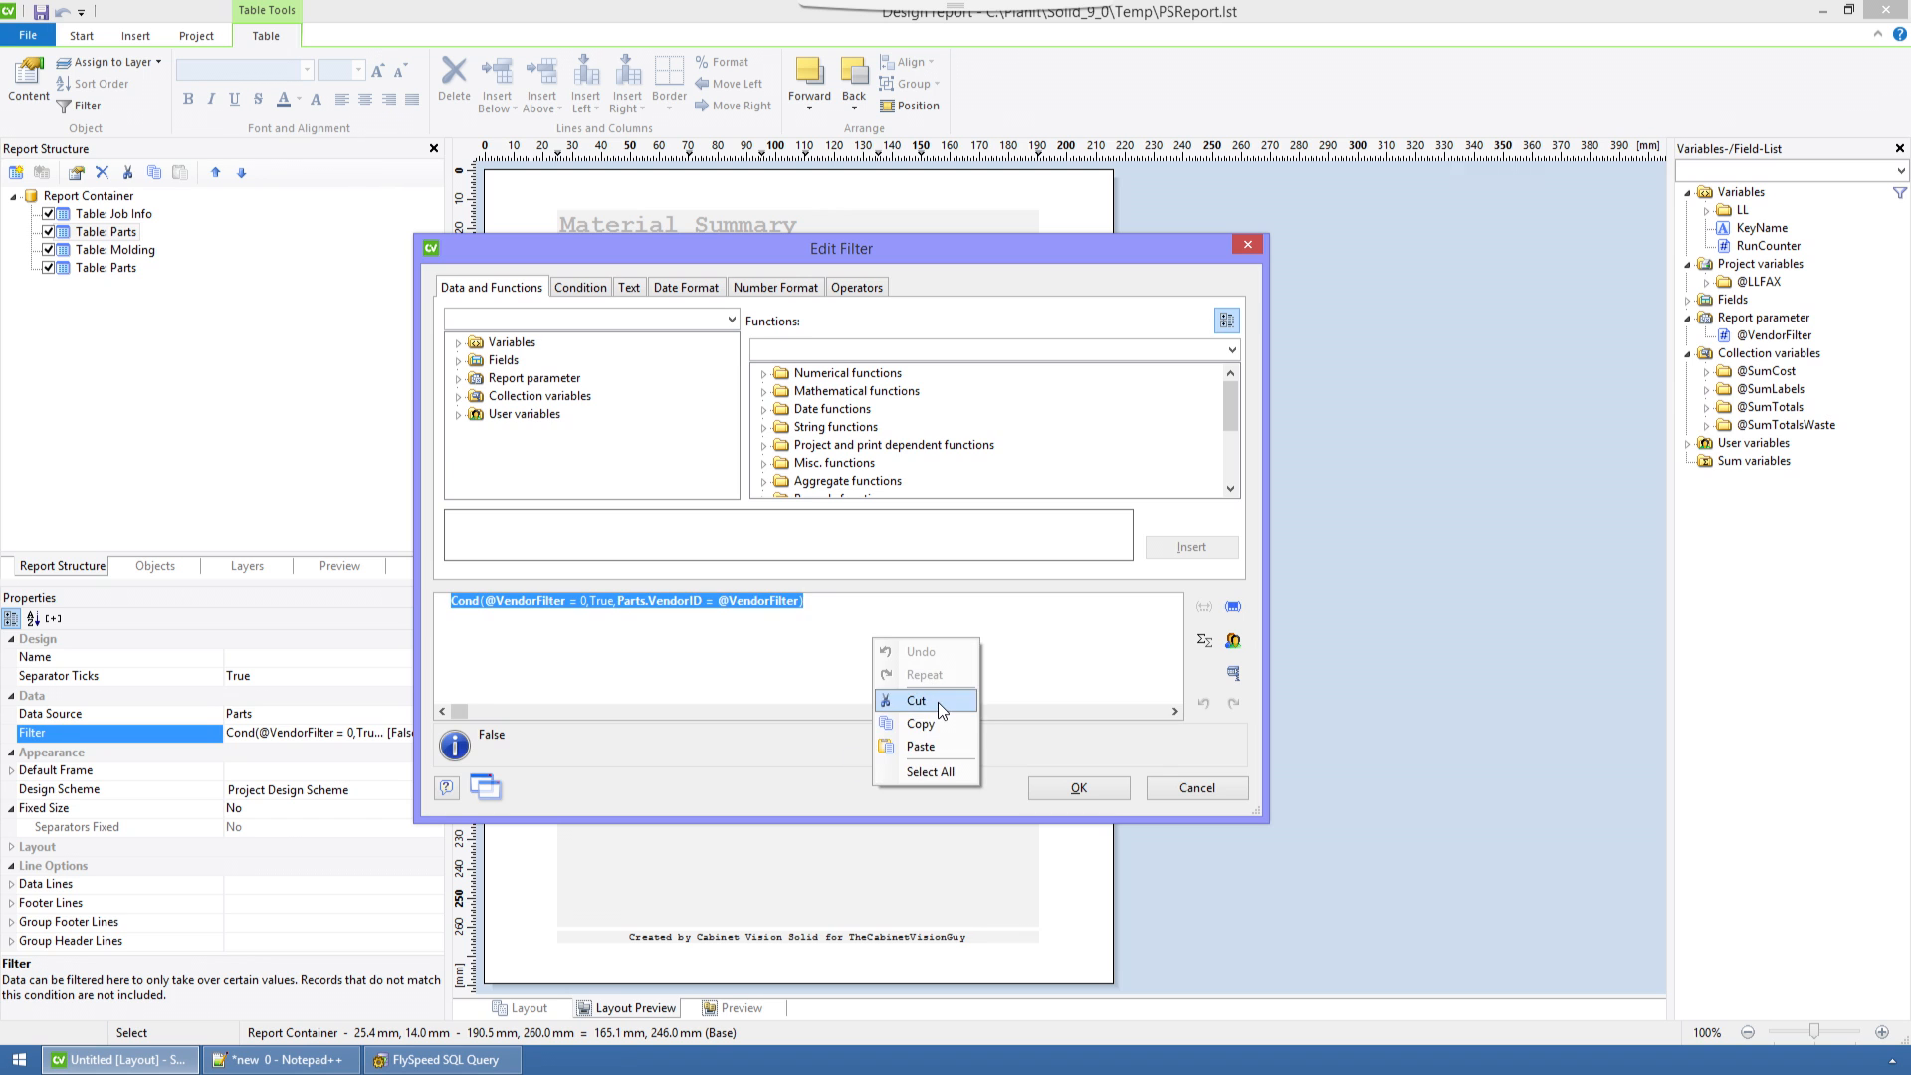
click(937, 715)
click(1187, 791)
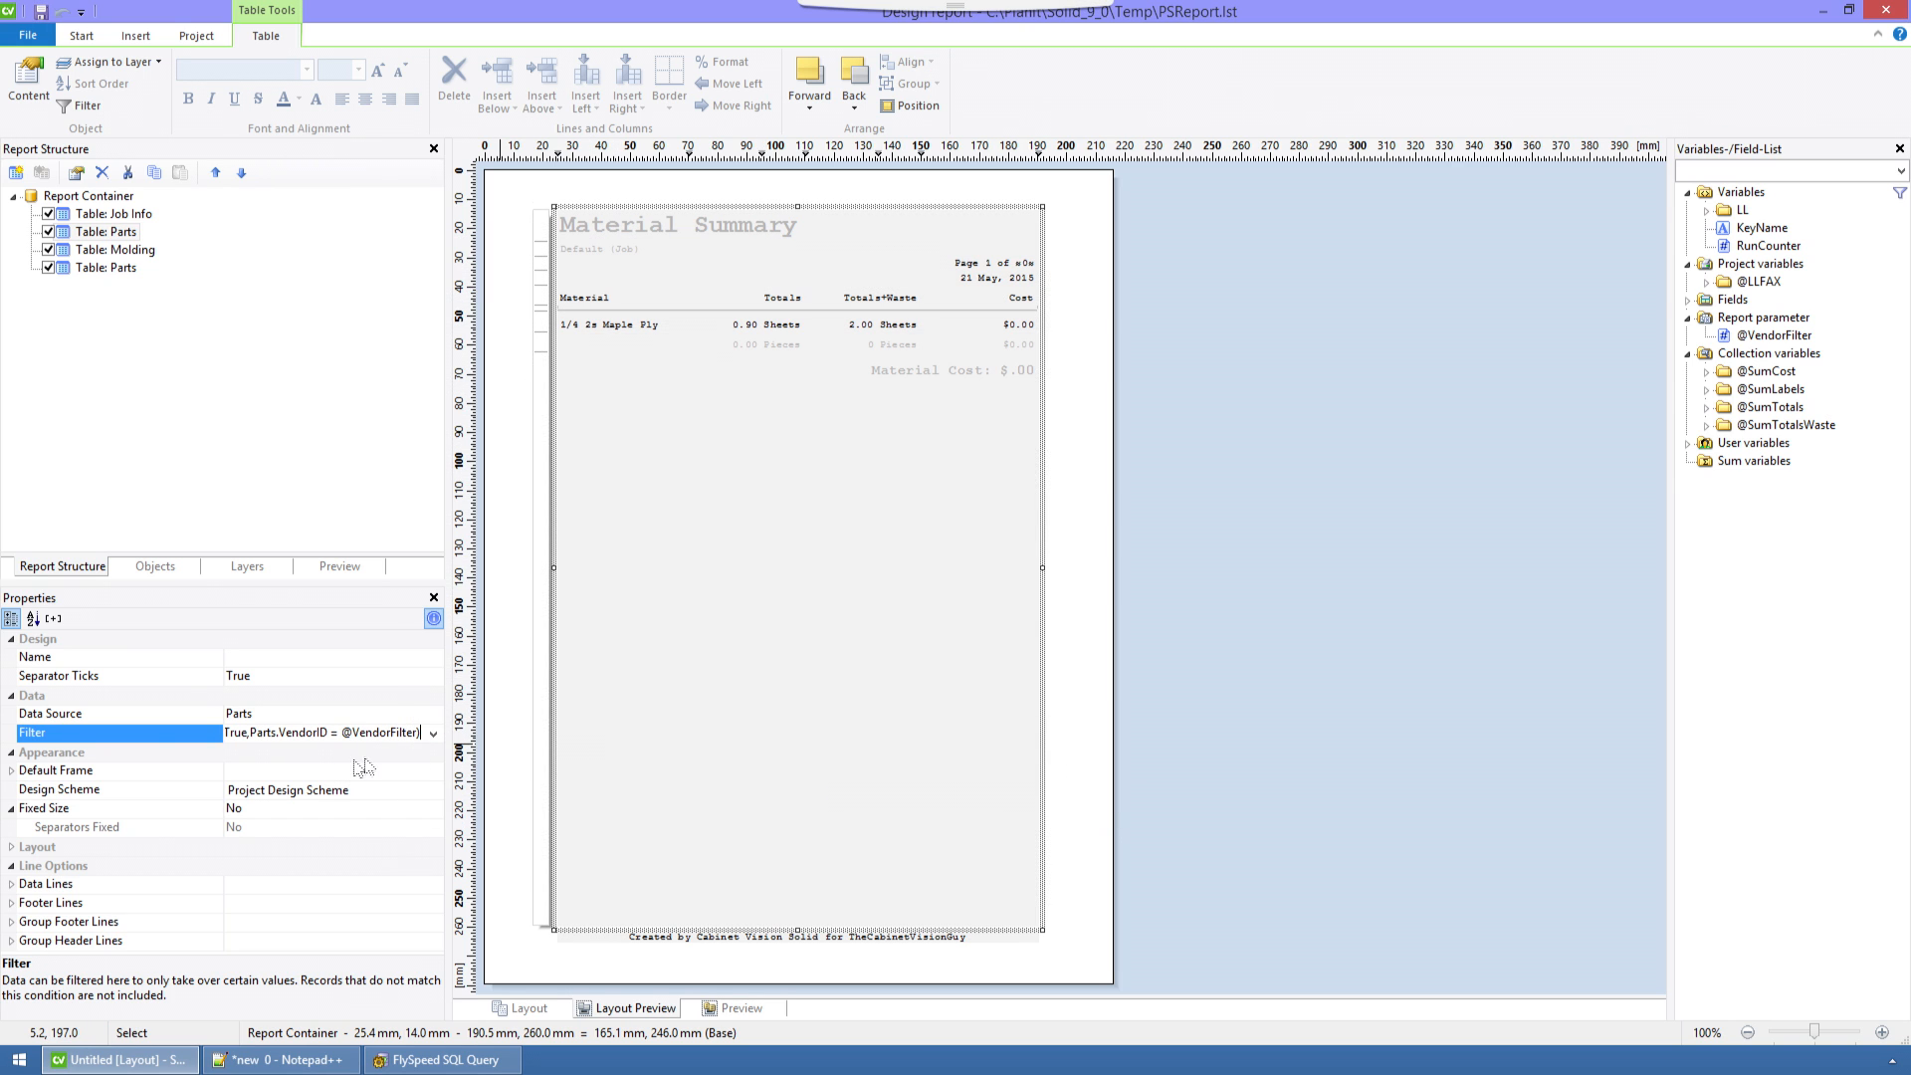
click(97, 265)
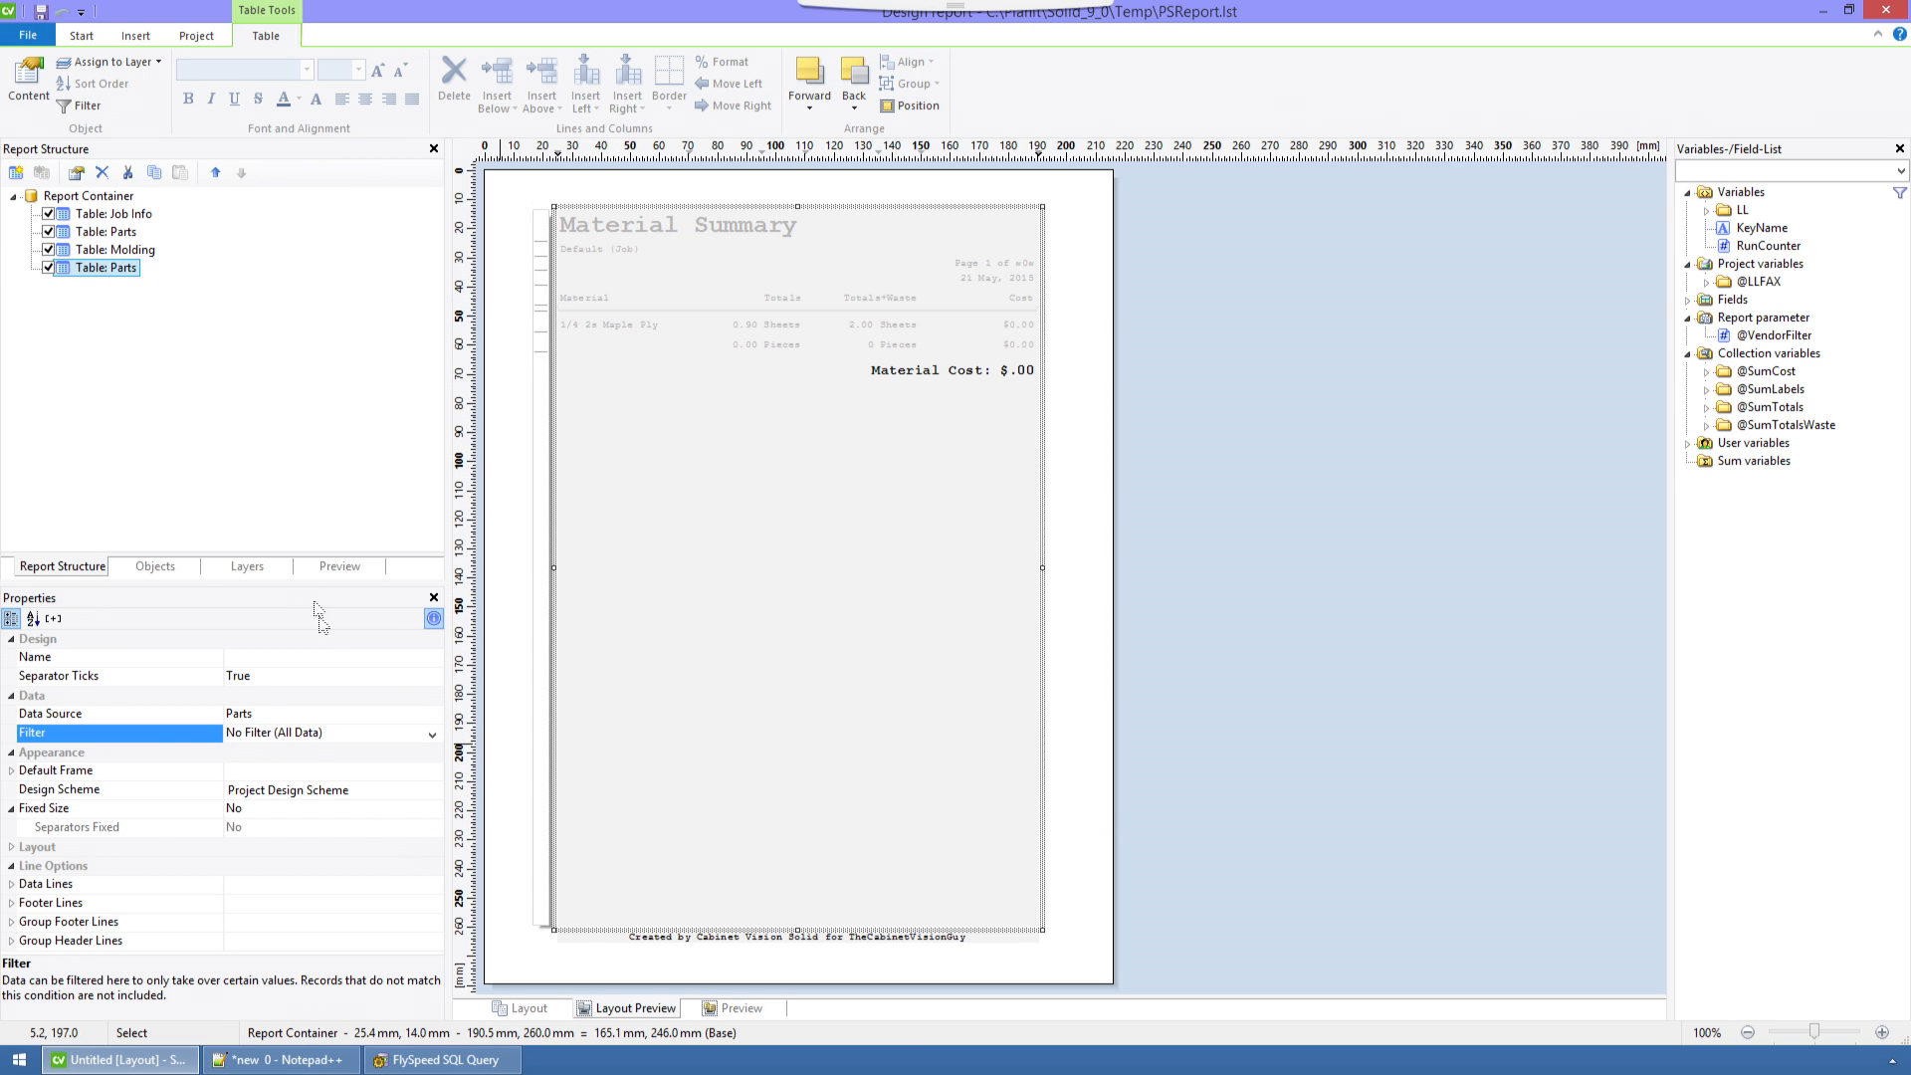
click(430, 733)
click(298, 792)
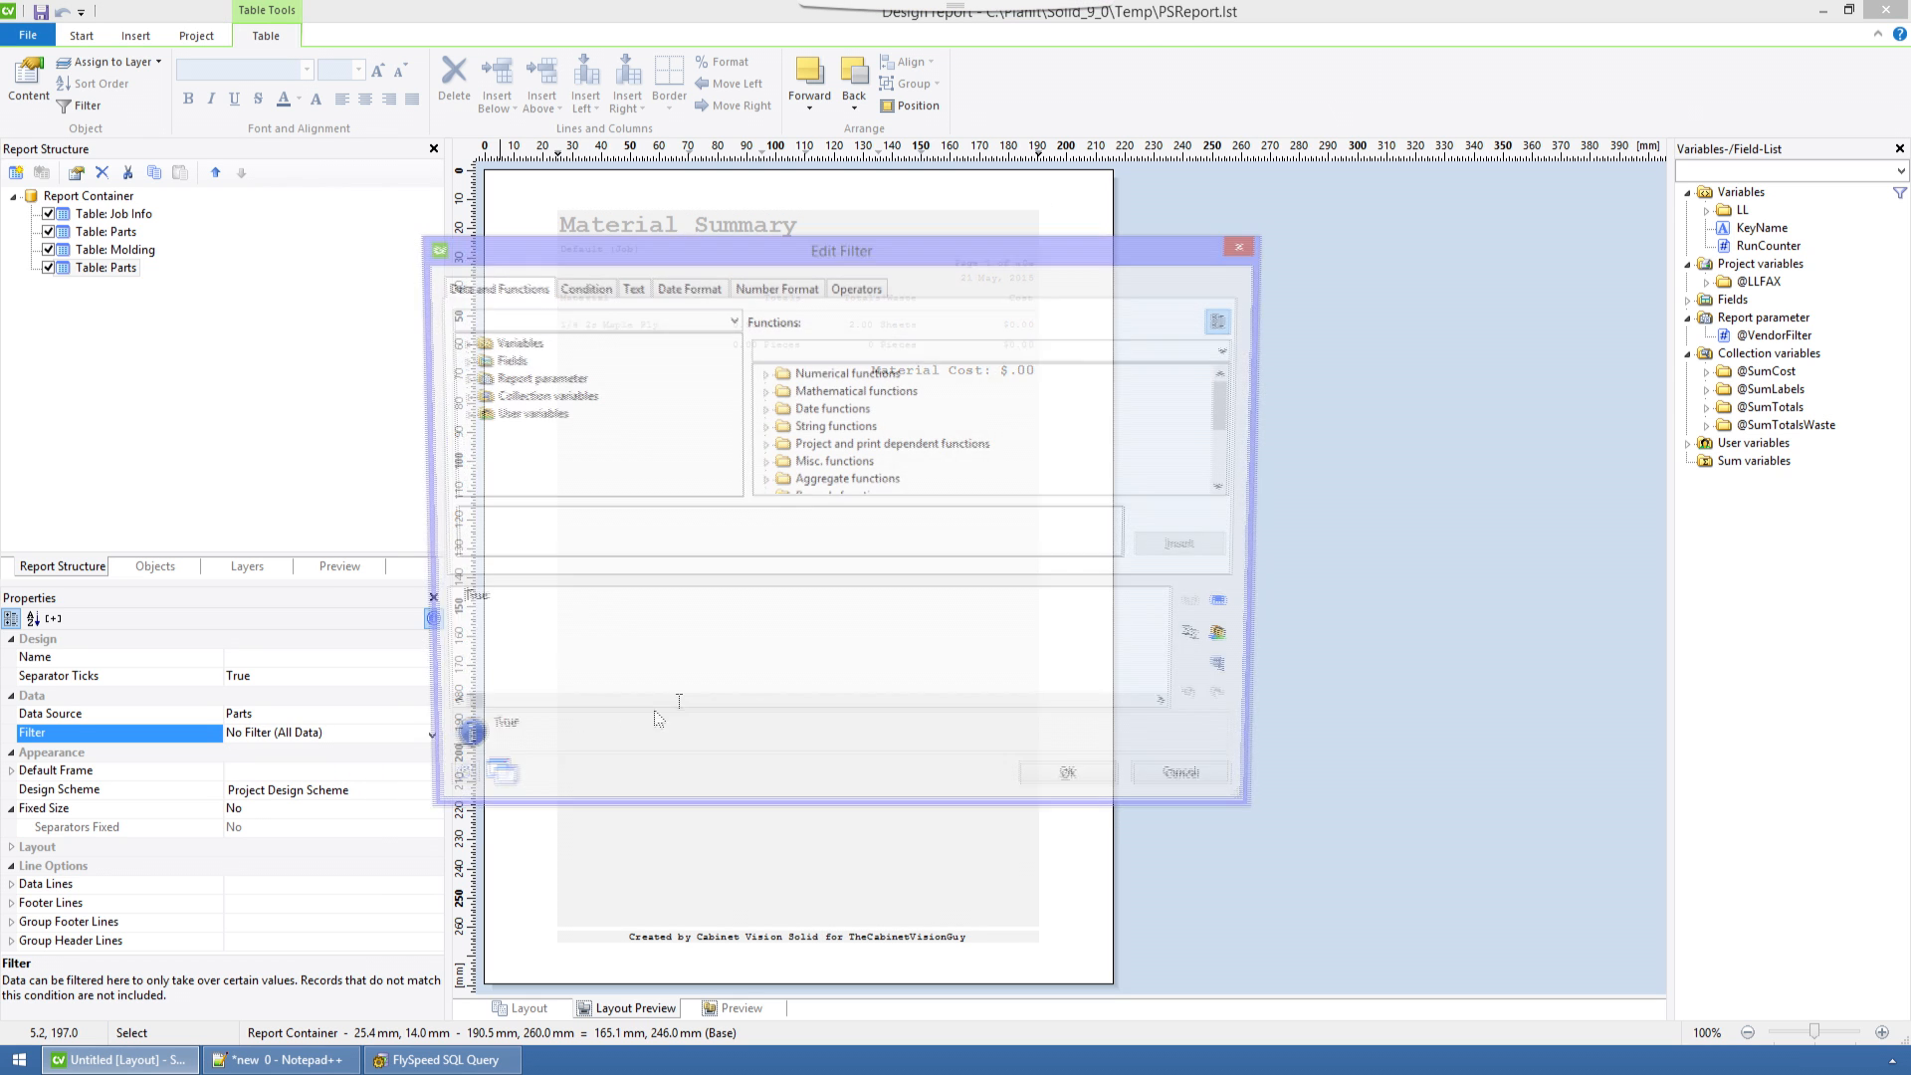
right_click(781, 627)
click(832, 757)
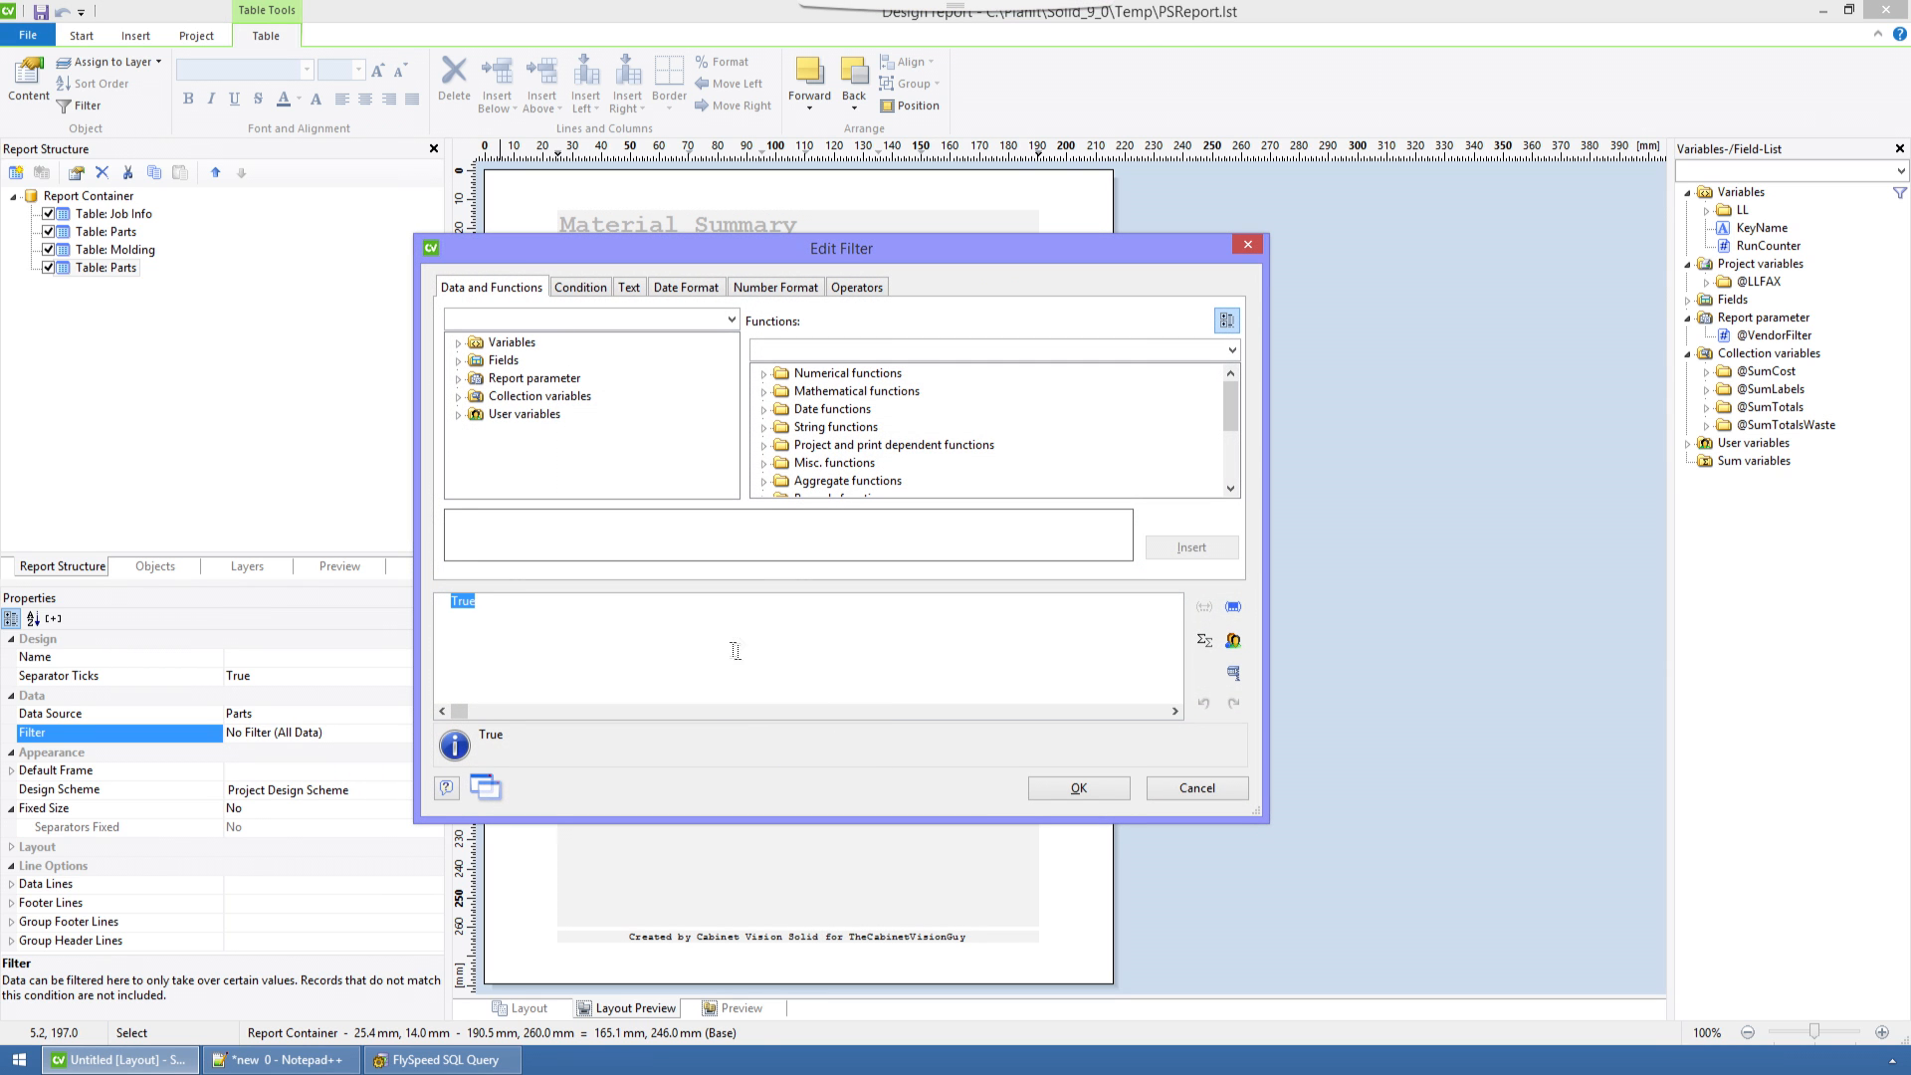
right_click(711, 642)
click(759, 749)
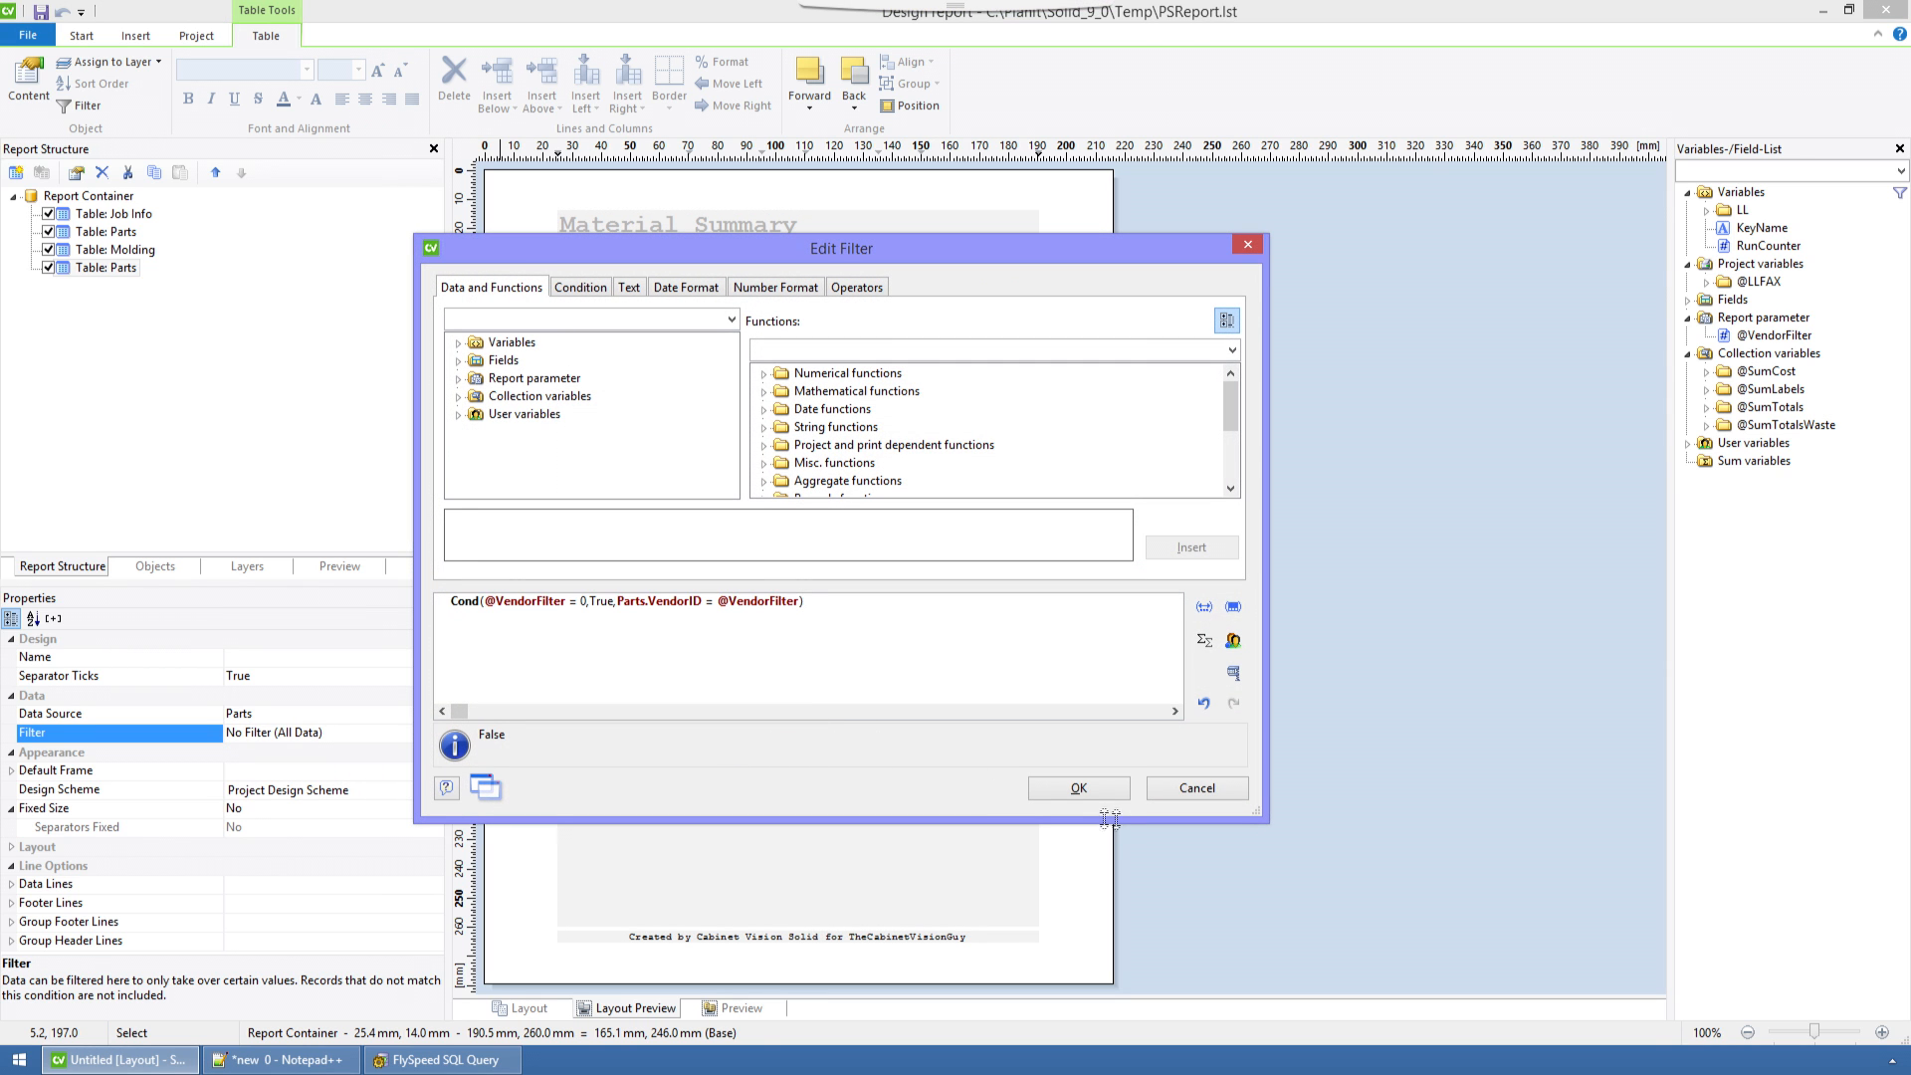
click(1095, 790)
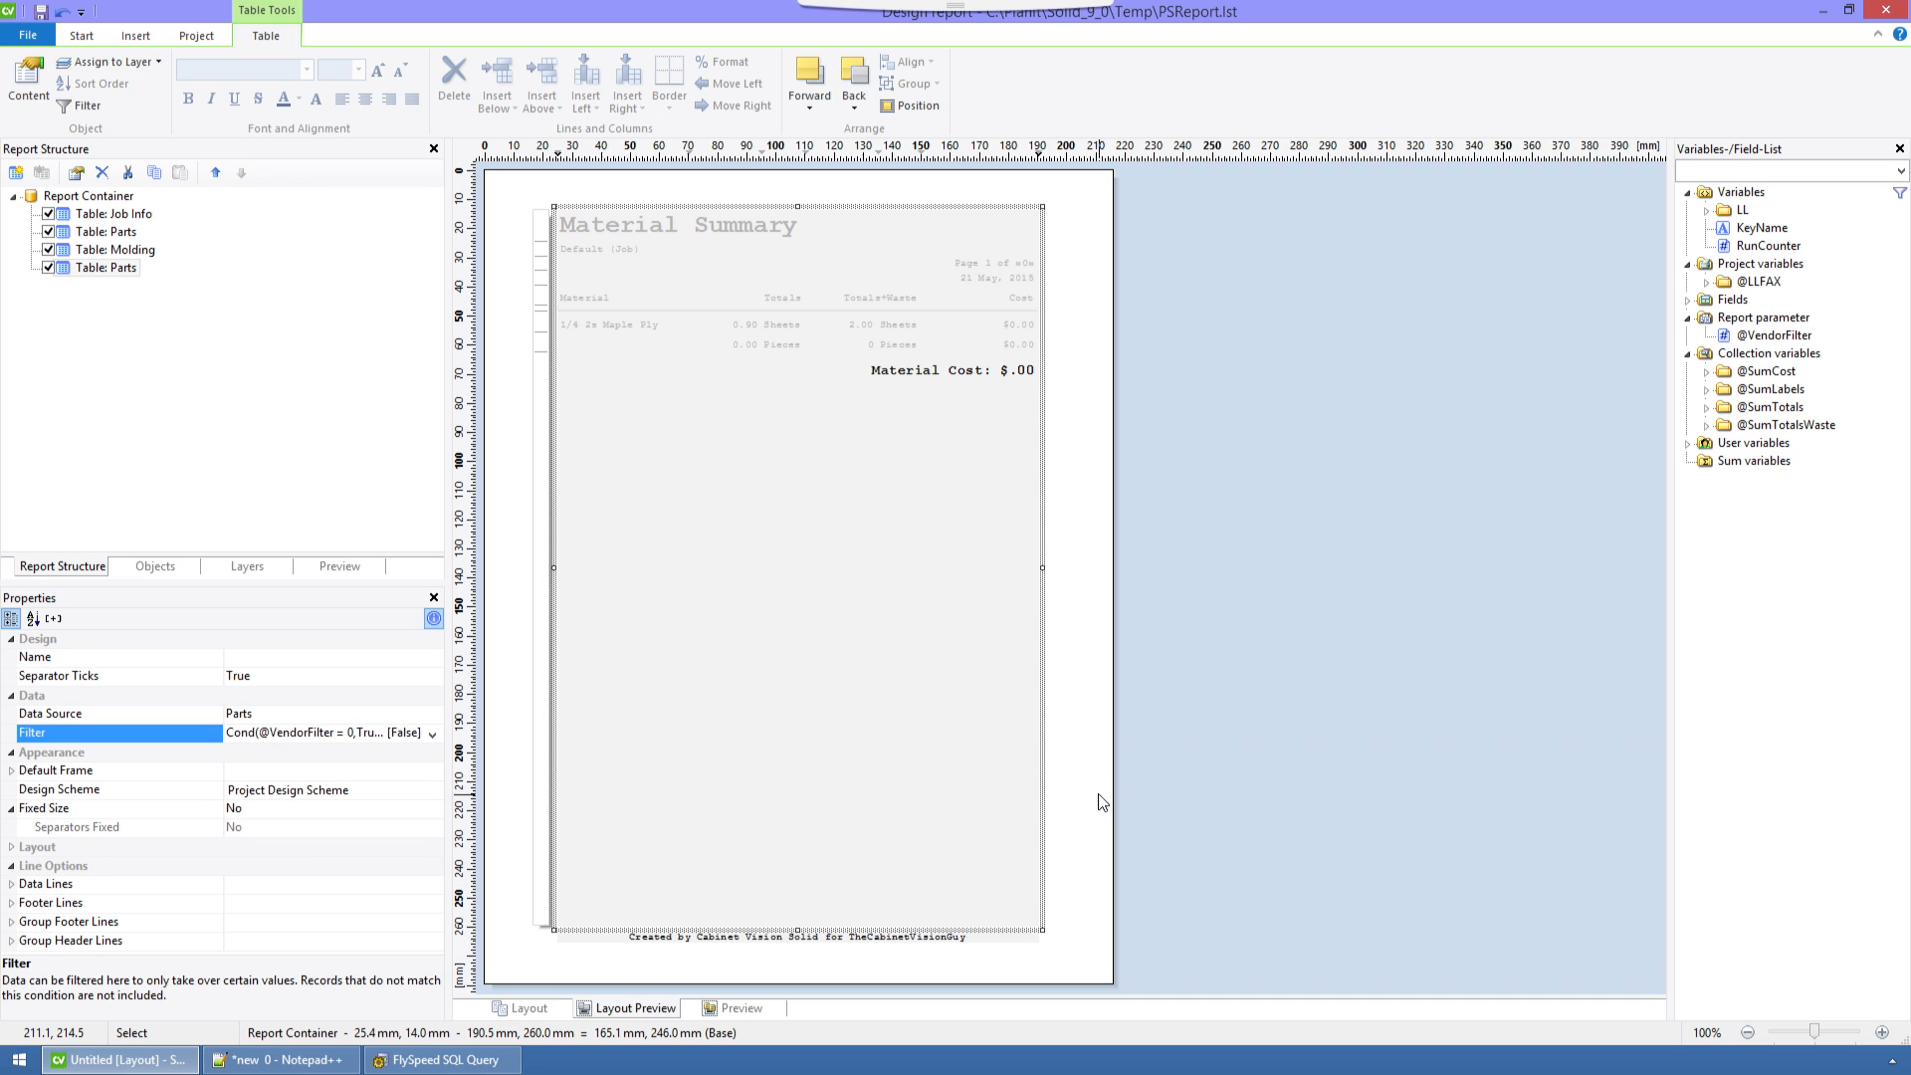
Save the report with both Parts filters, close the designer and run it with Vendor Filter set to None.
click(40, 14)
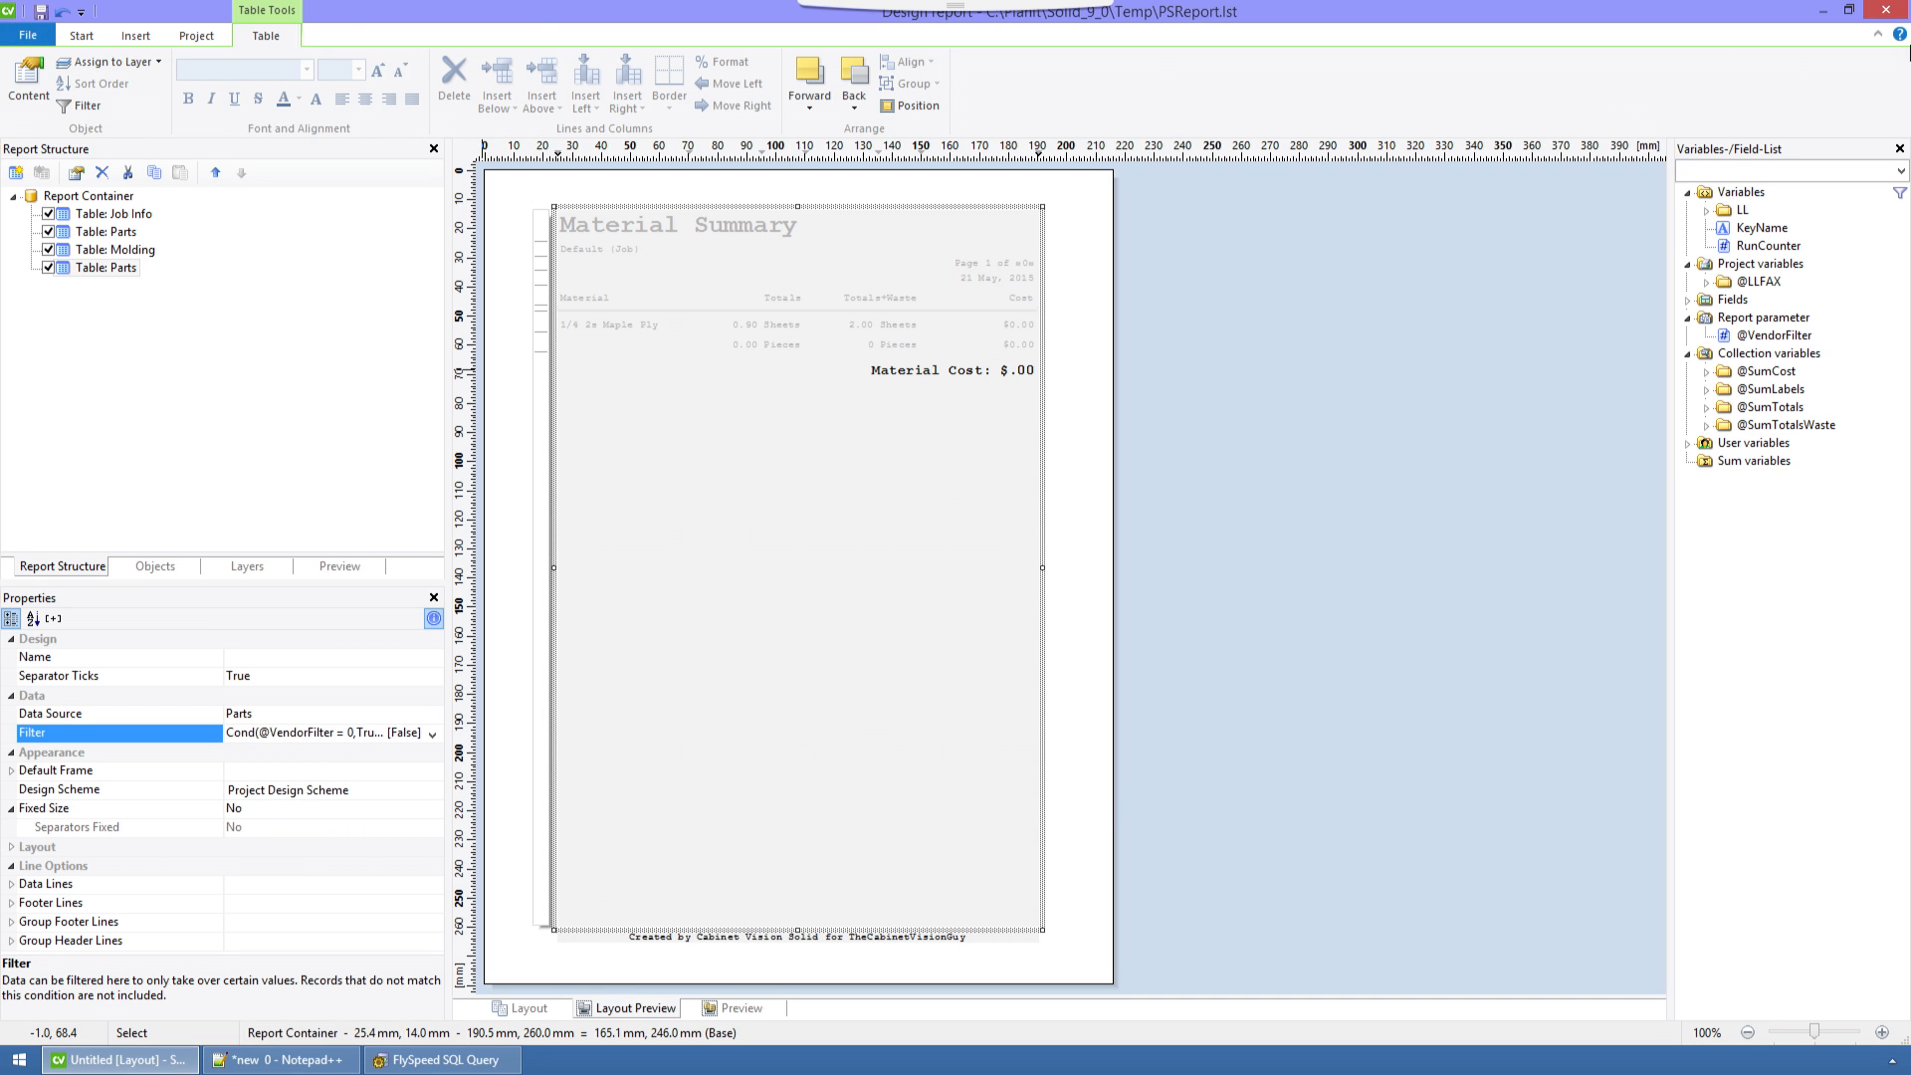
click(1886, 9)
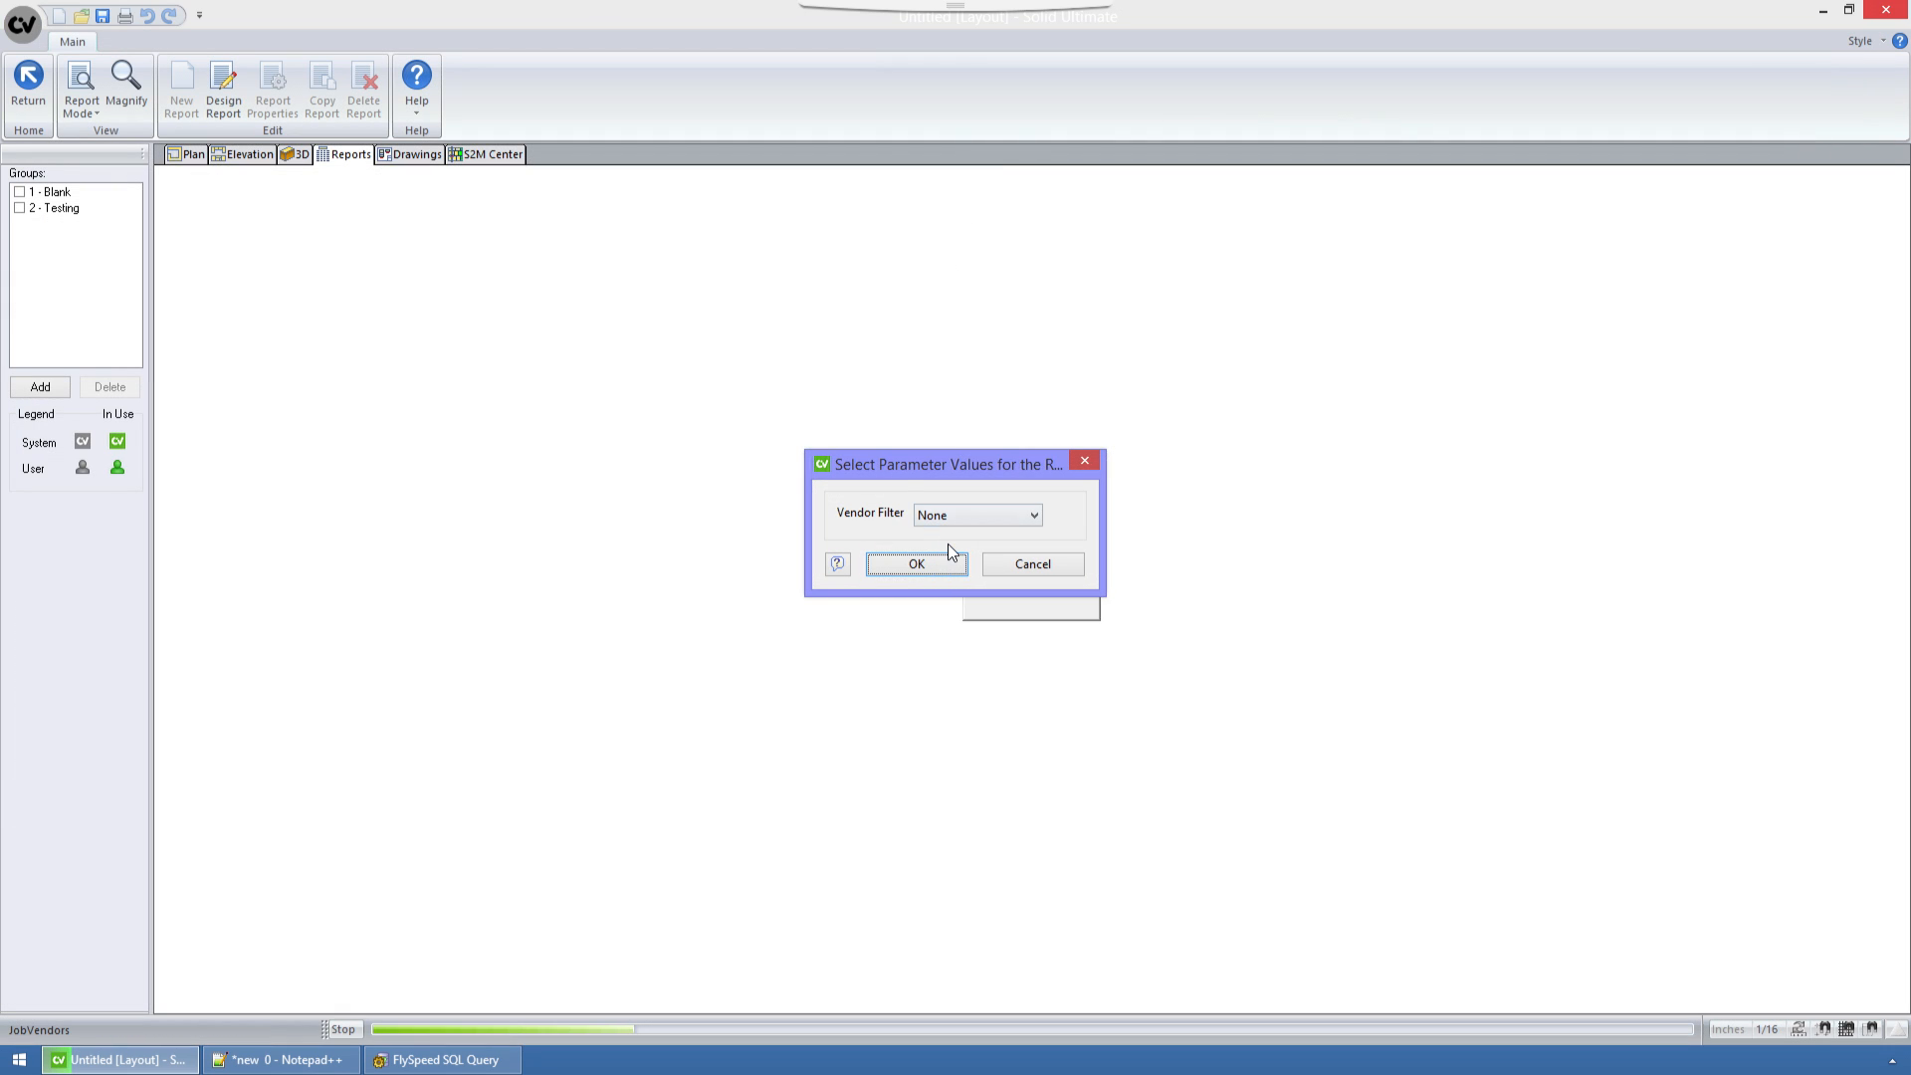
click(920, 558)
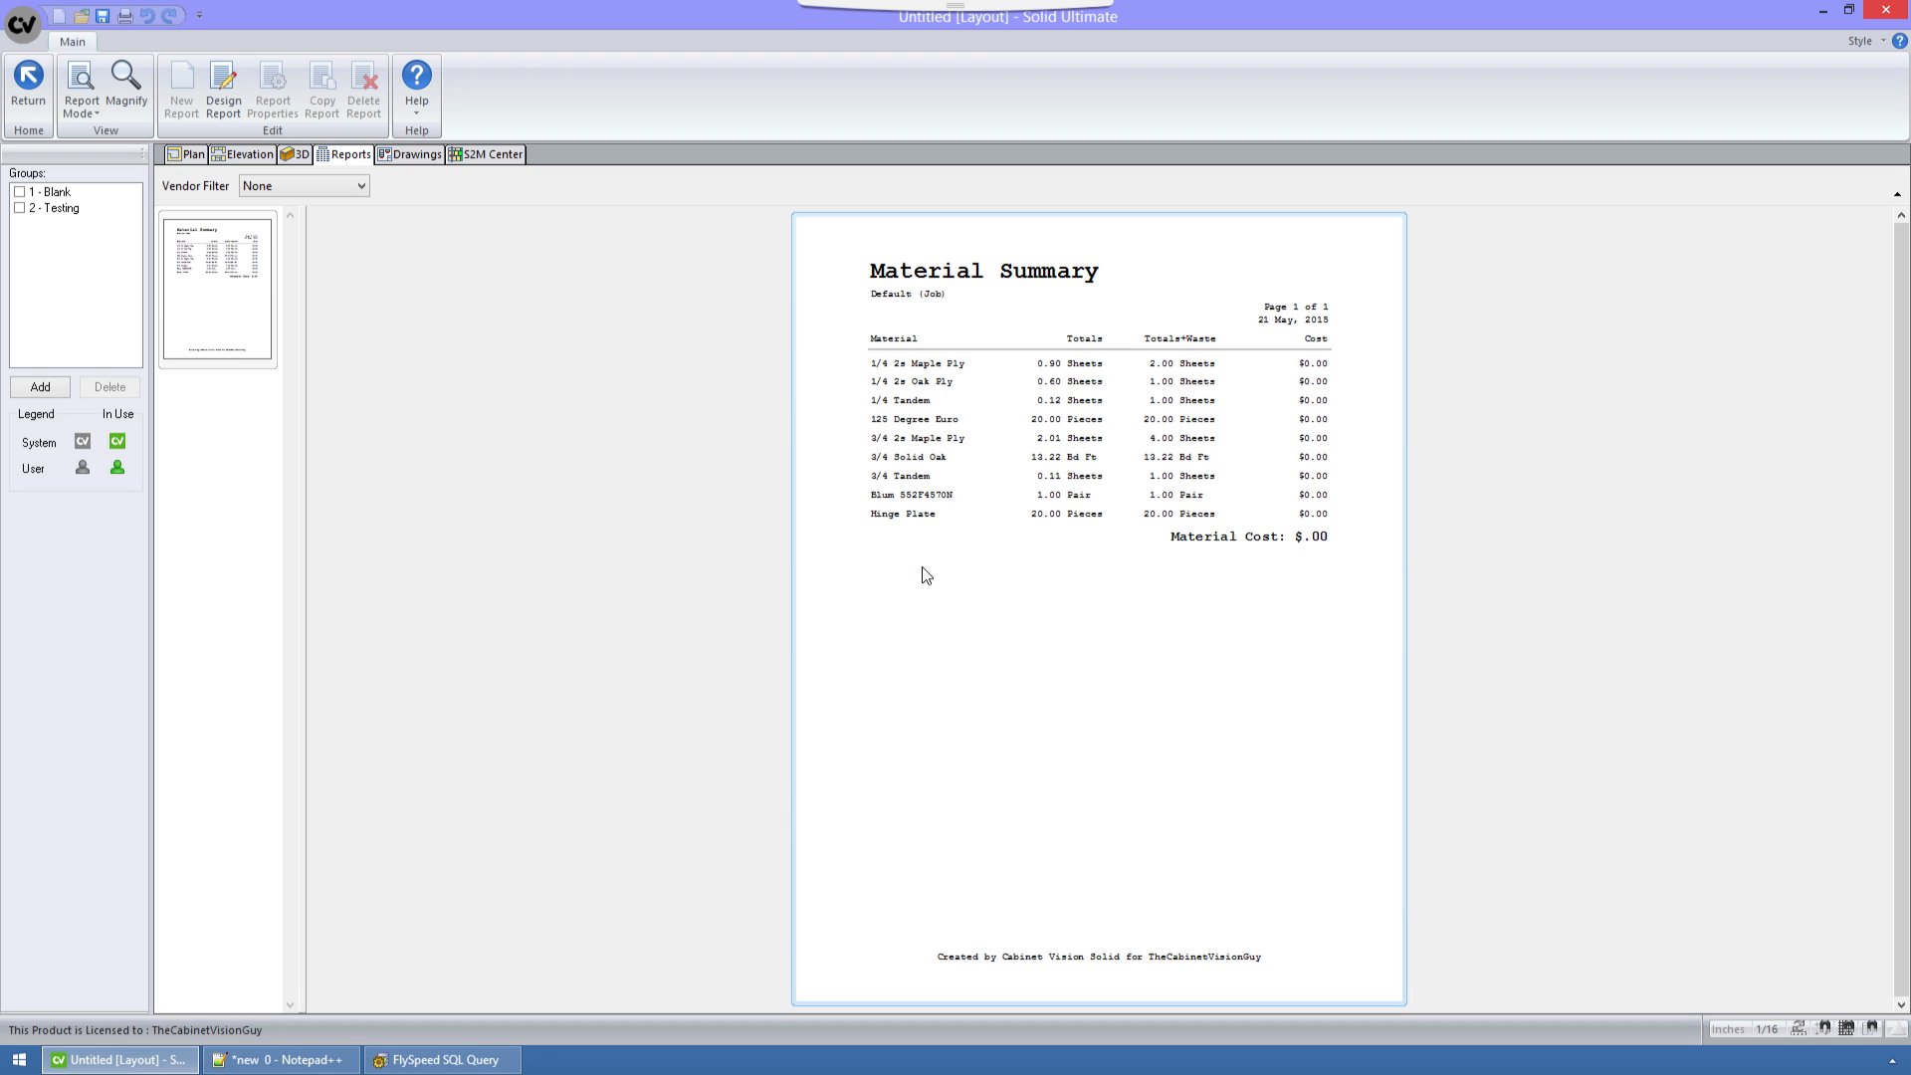